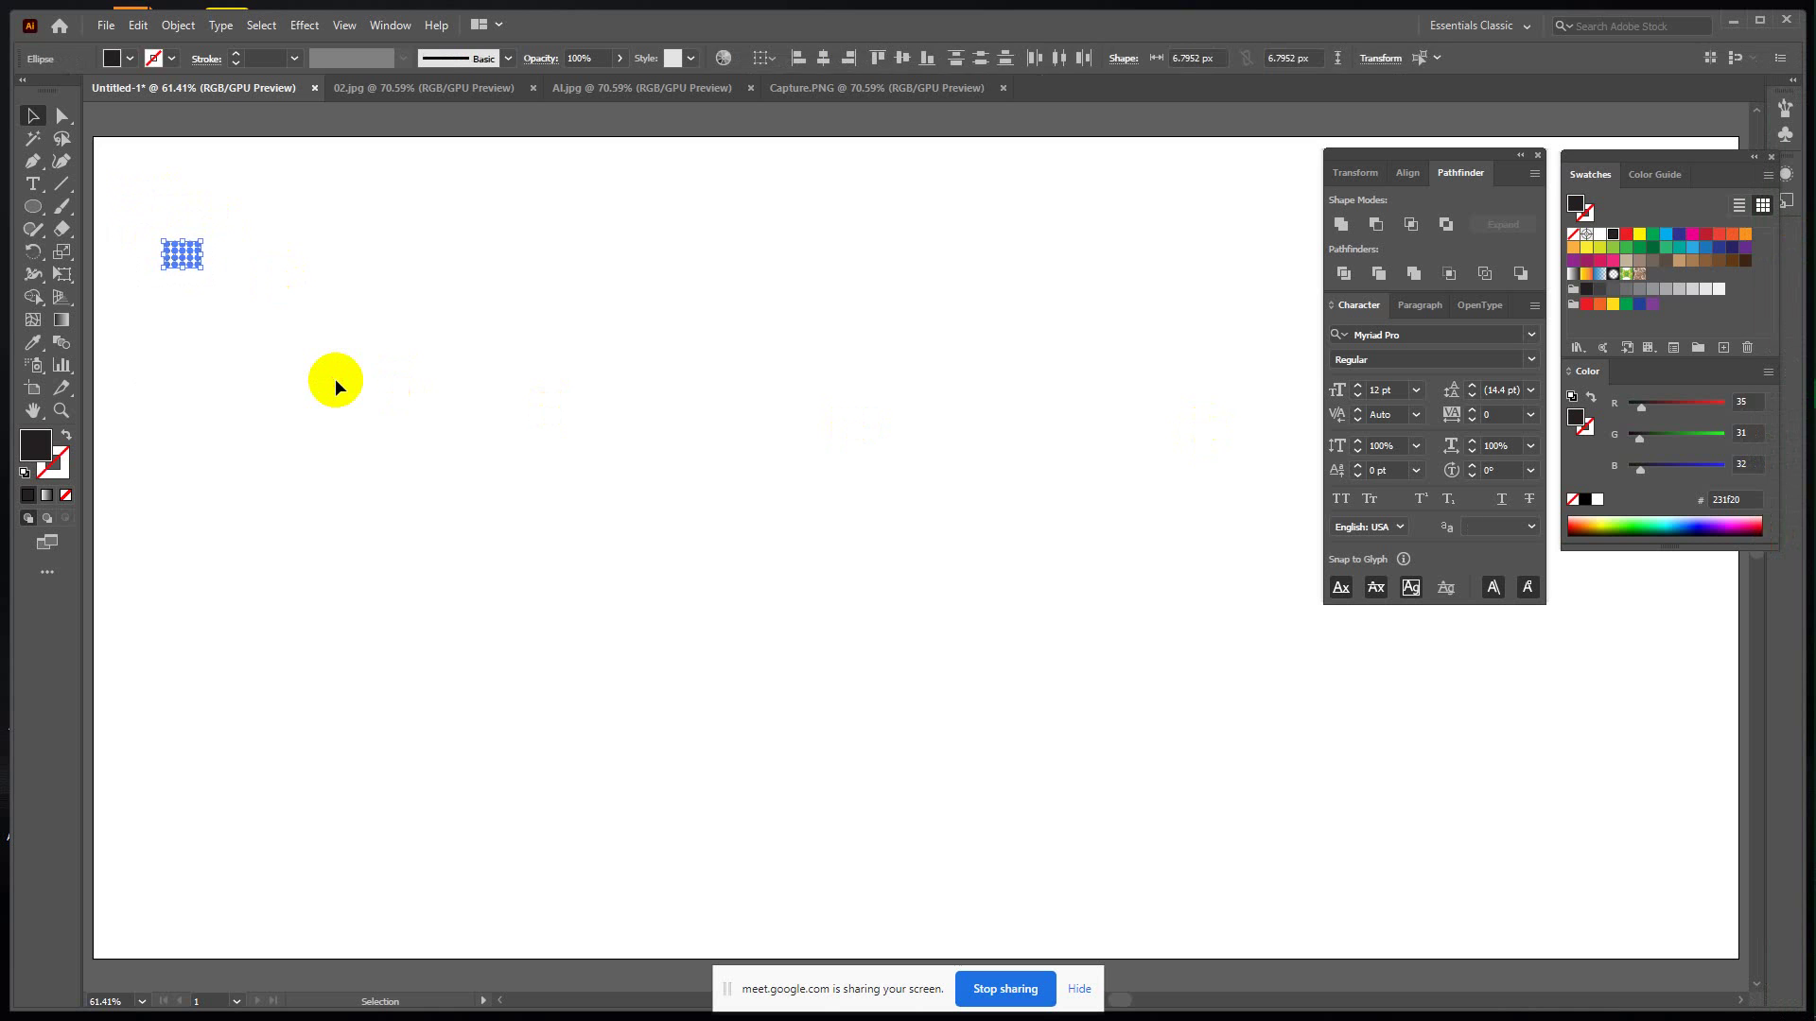
Delete the selected dot pattern from the artboard and hide the screen-sharing notice.
key(Delete)
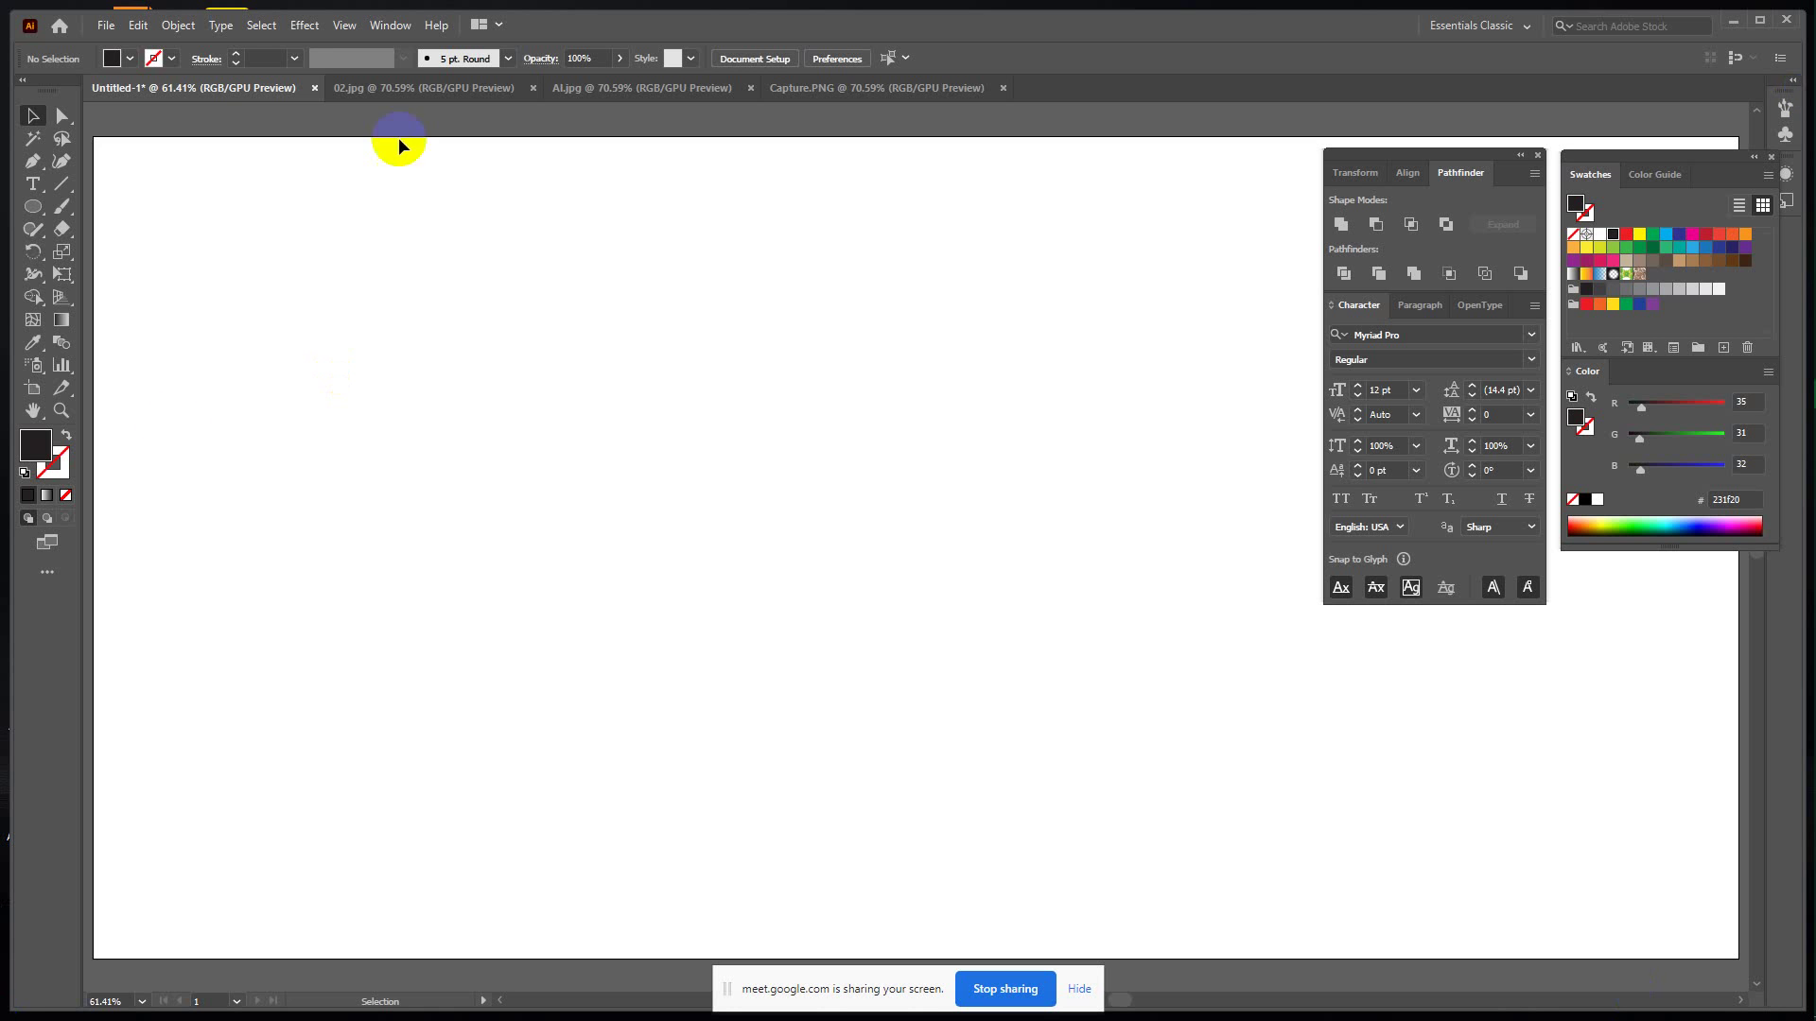
click(1084, 993)
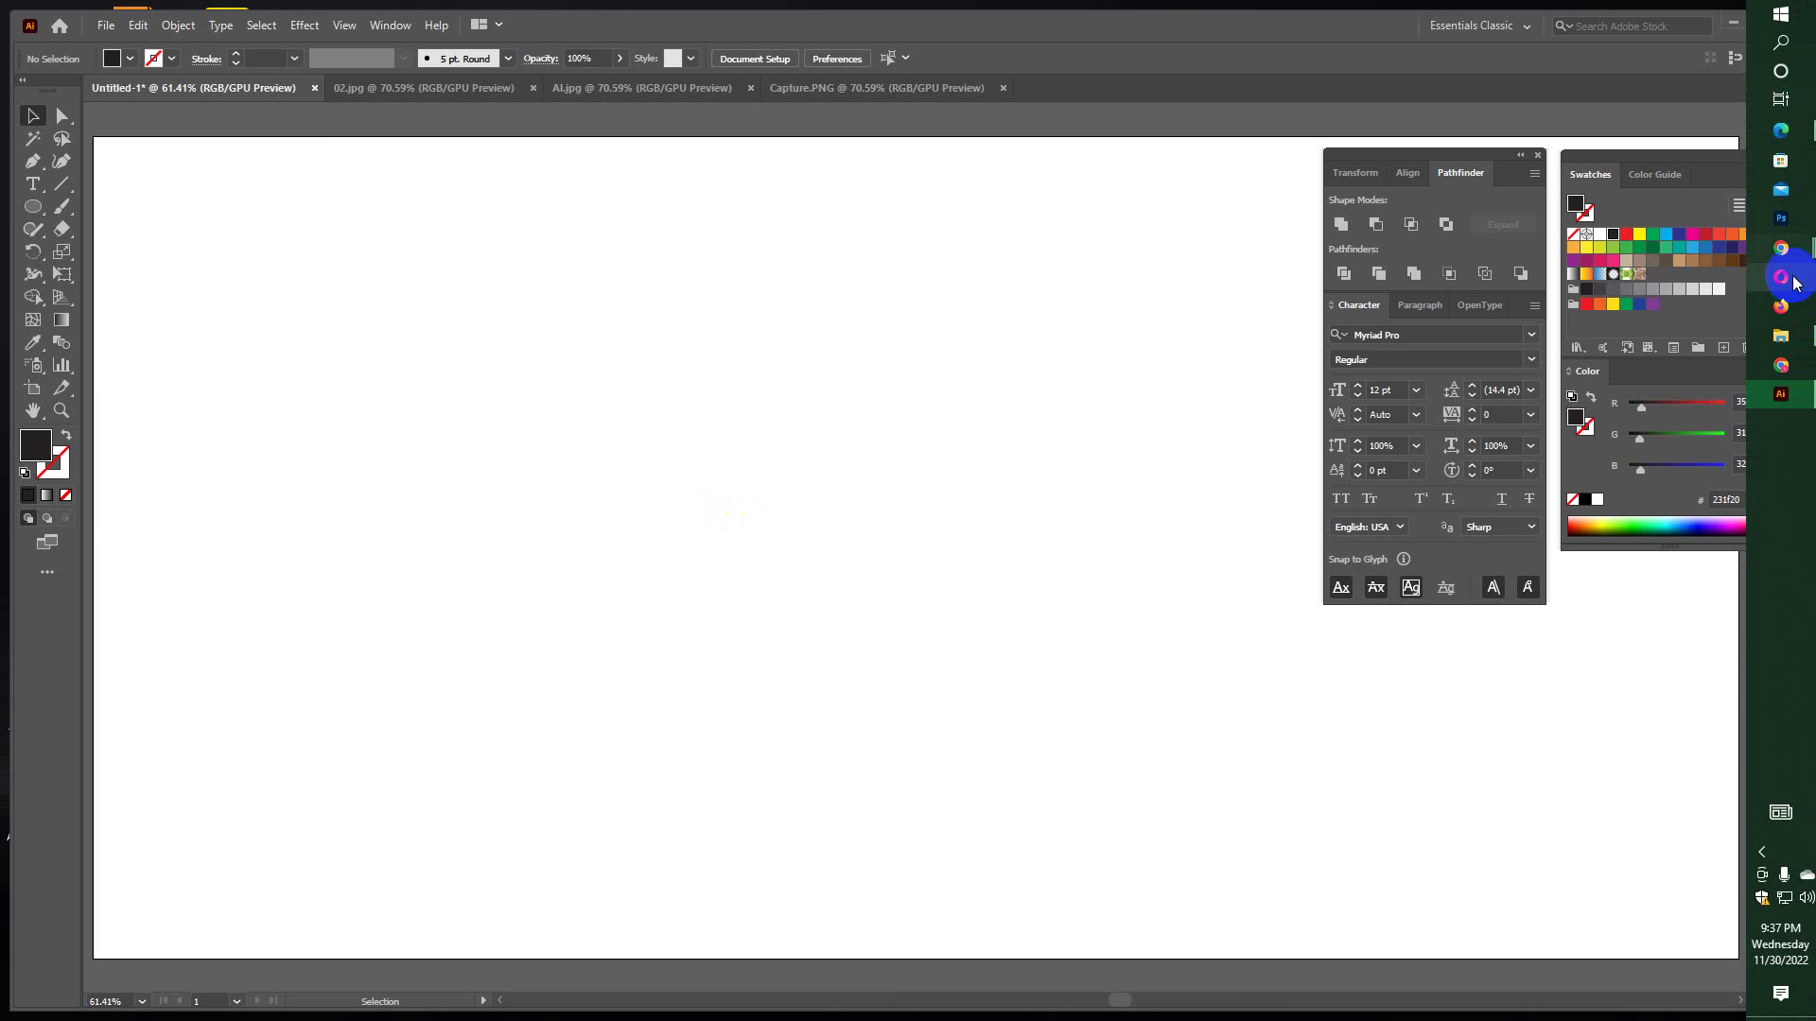
Check the Google Meet call in Chrome and the travel banner on Facebook in Edge, and return to Illustrator.
mouse_move(1780, 247)
click(1684, 253)
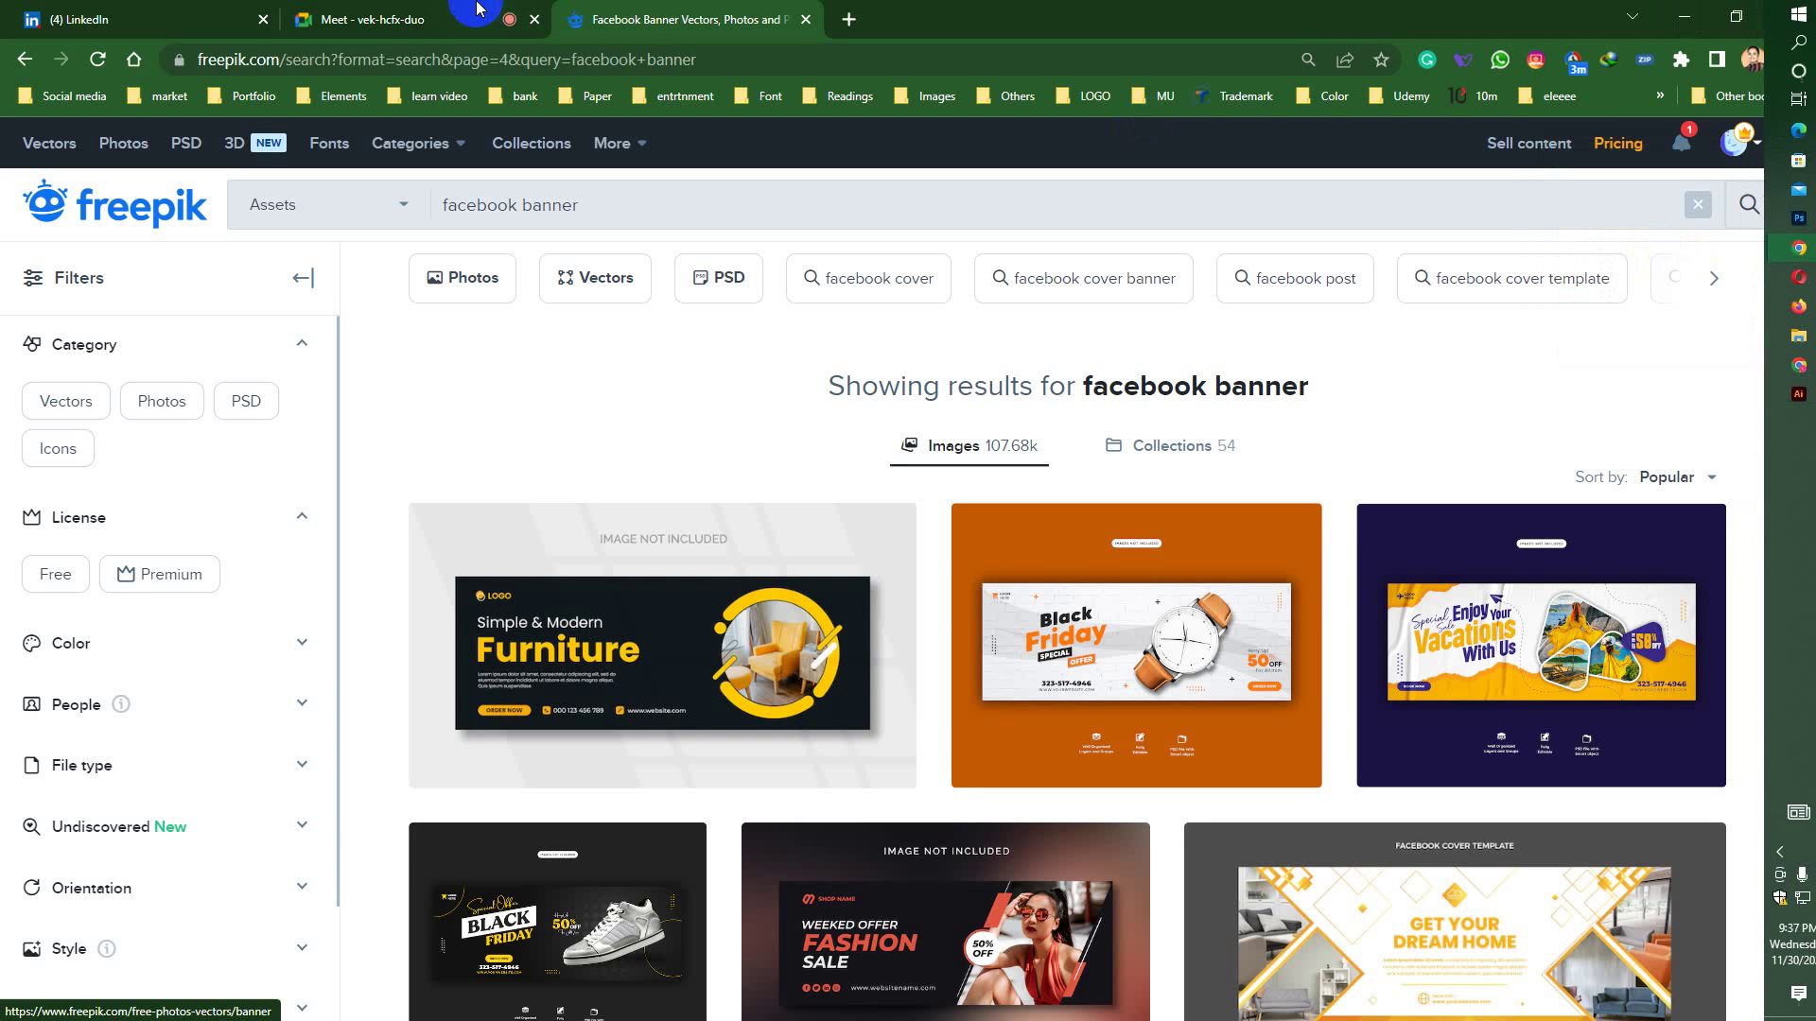
click(444, 21)
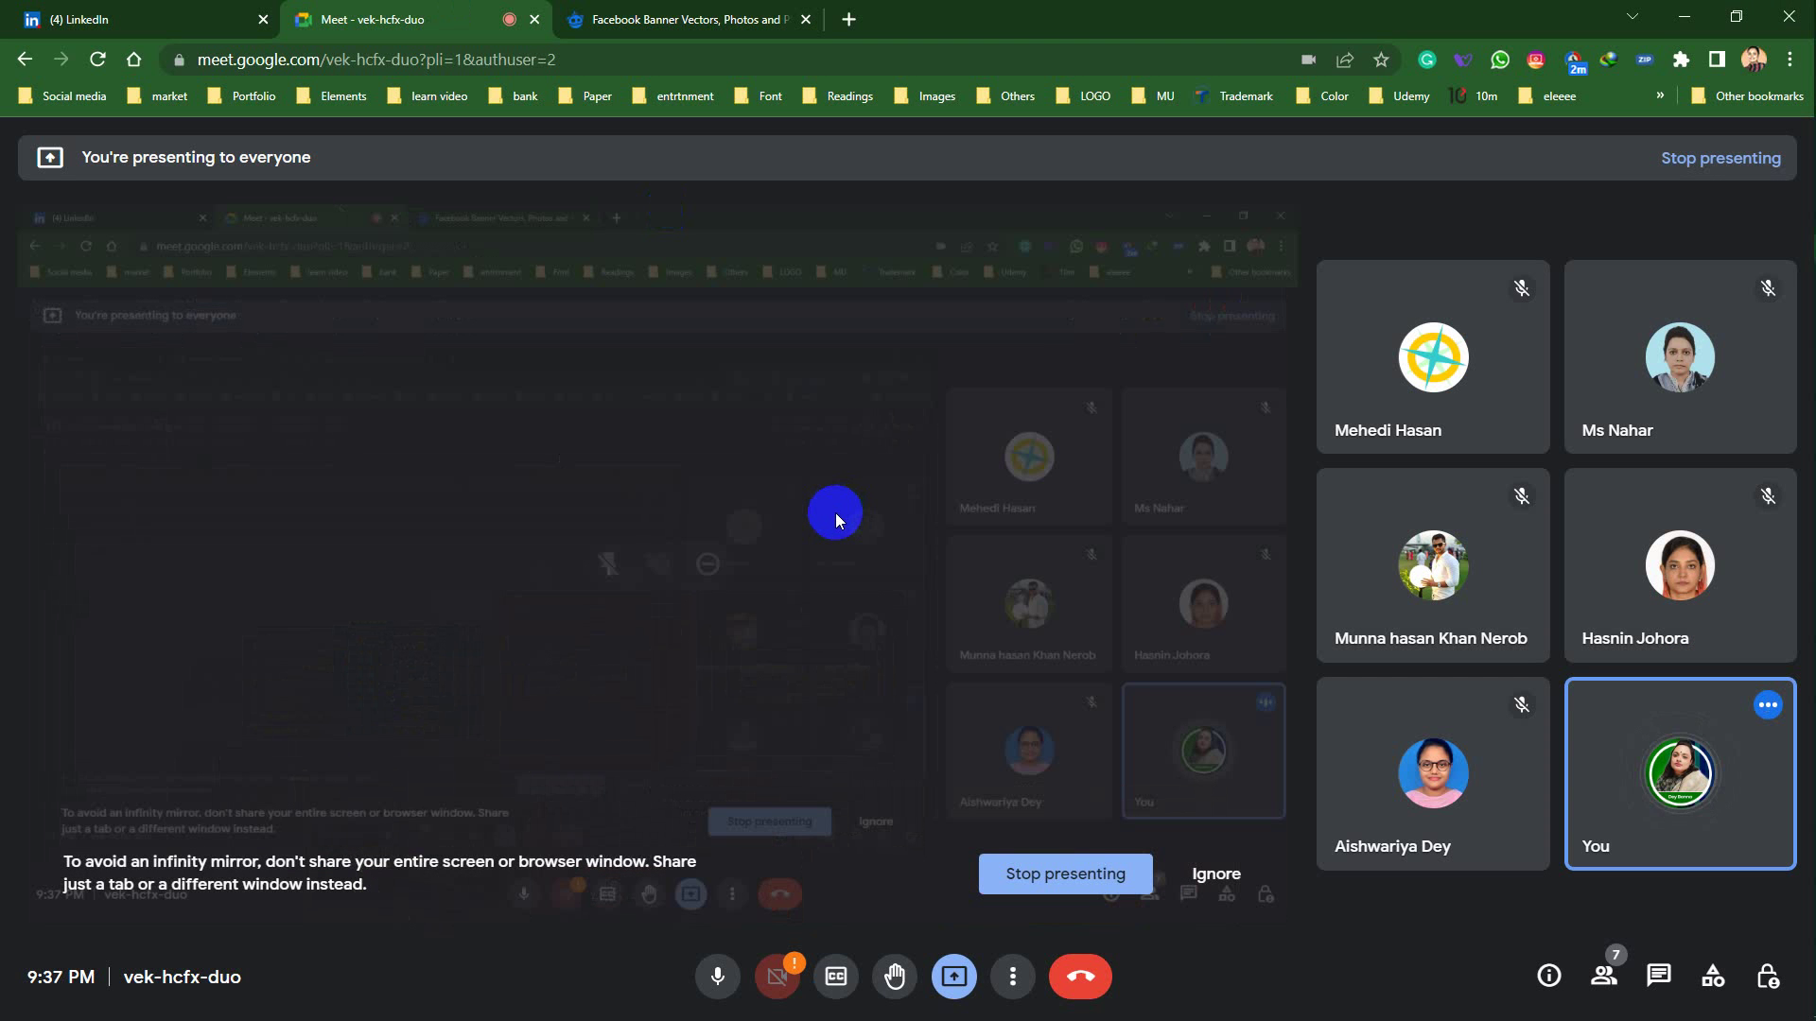
mouse_move(1462, 599)
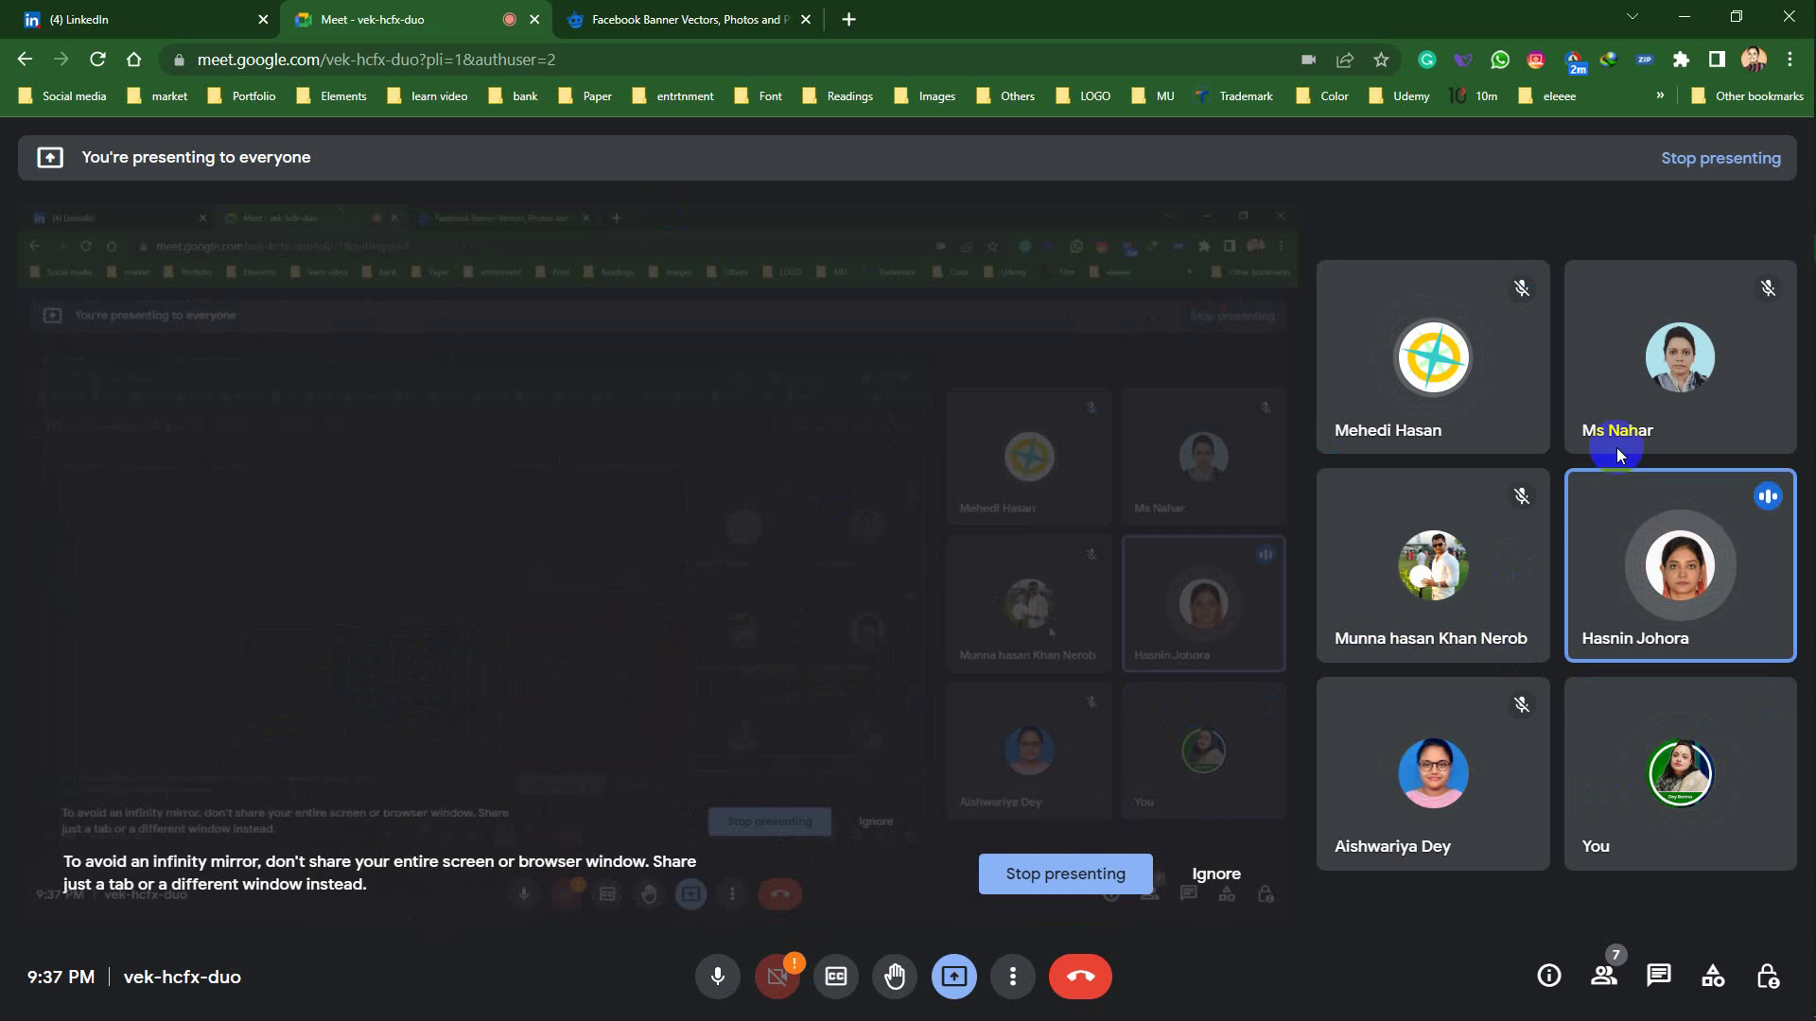
mouse_move(1811, 397)
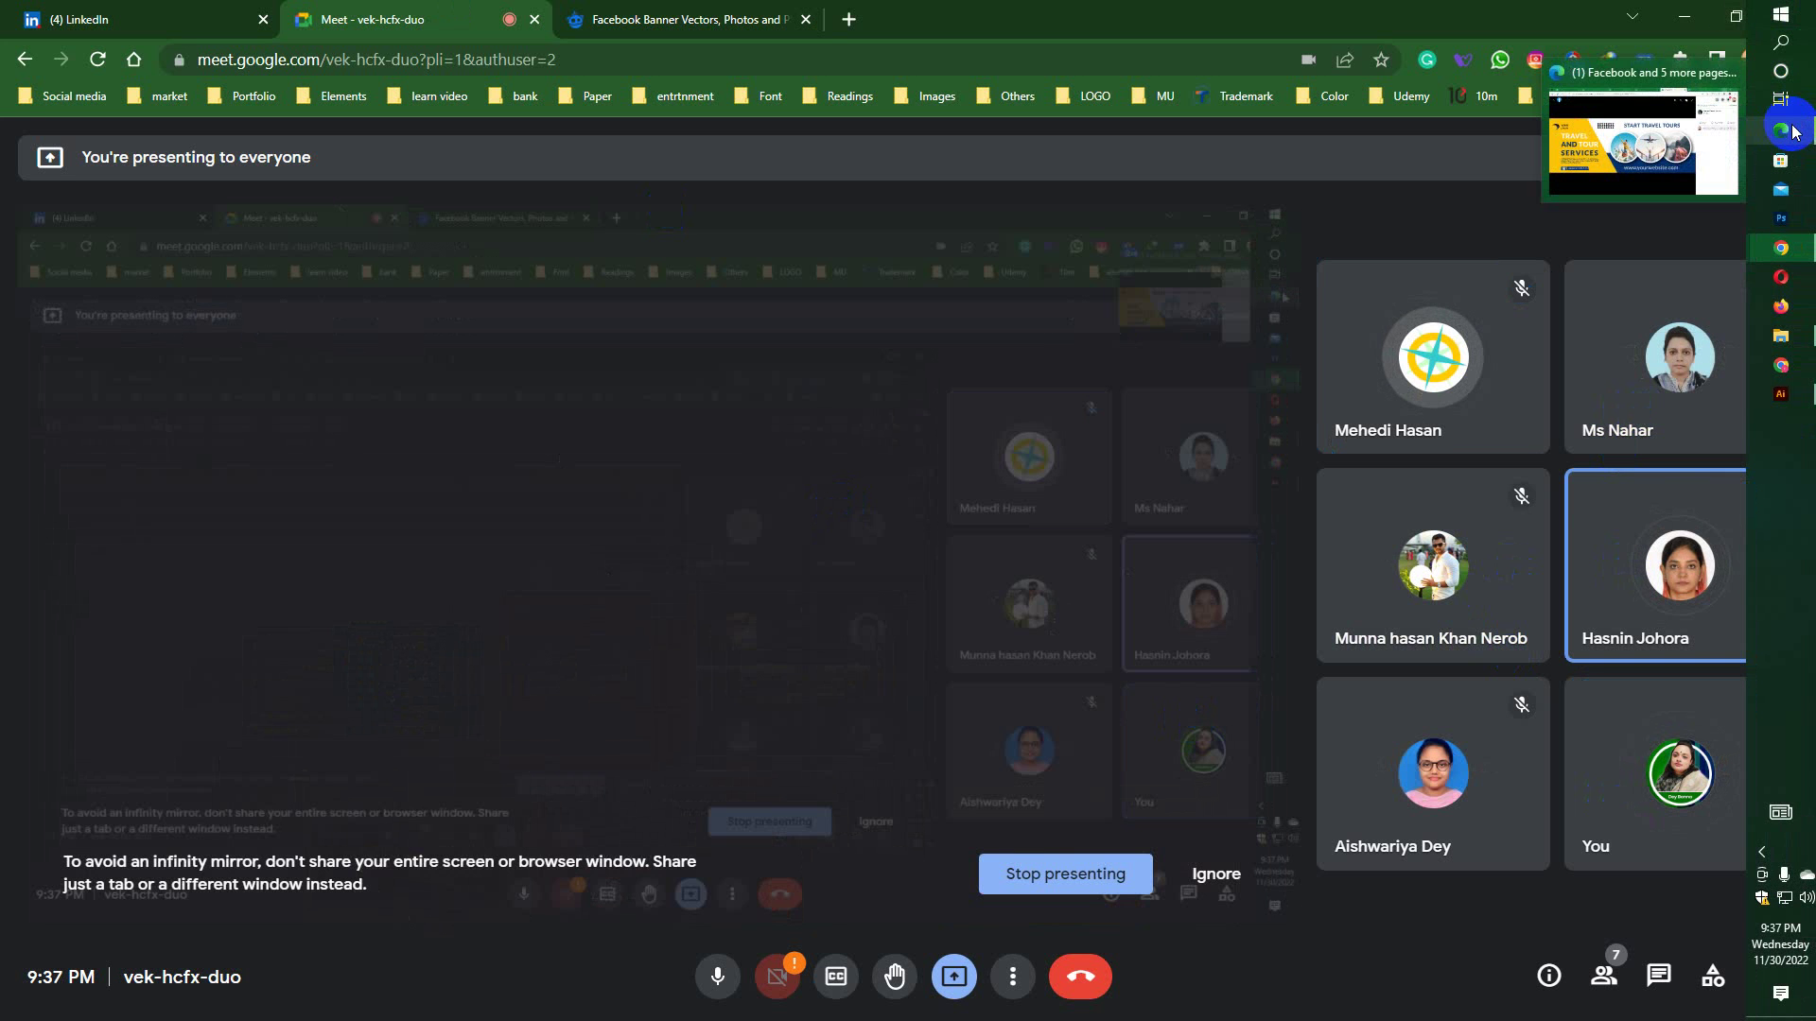
click(1792, 132)
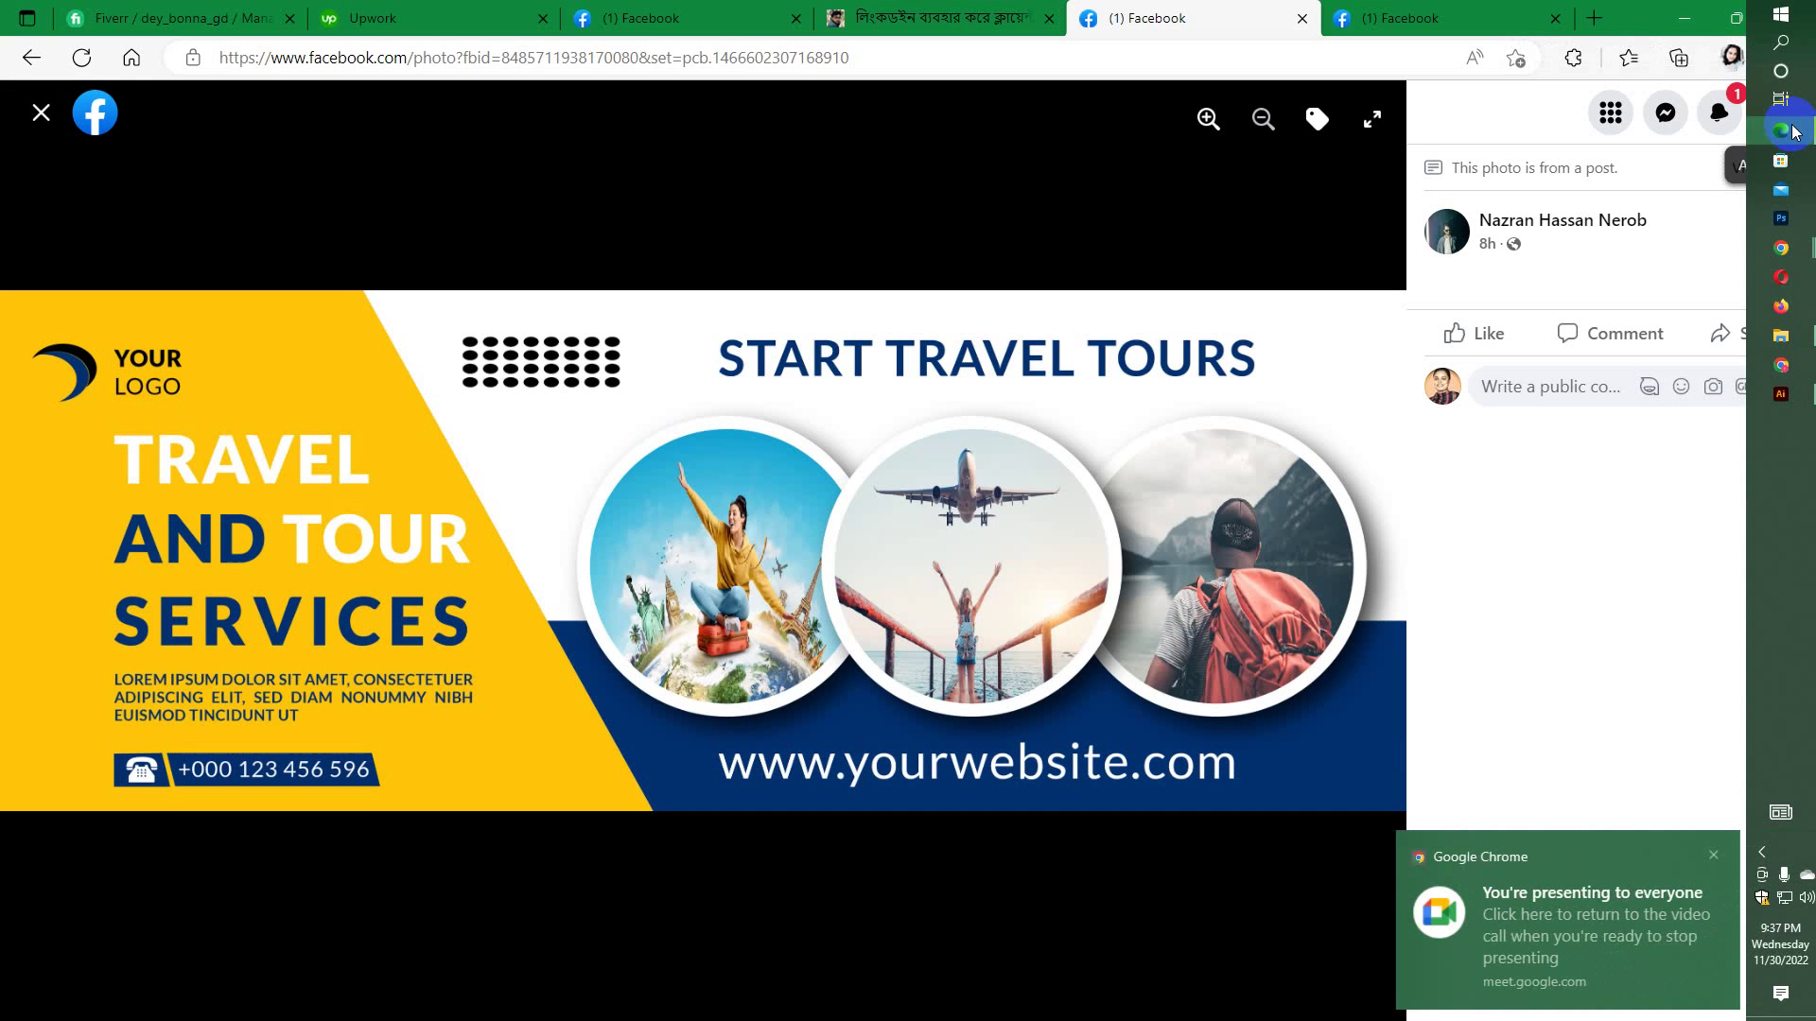
click(1792, 127)
click(1801, 396)
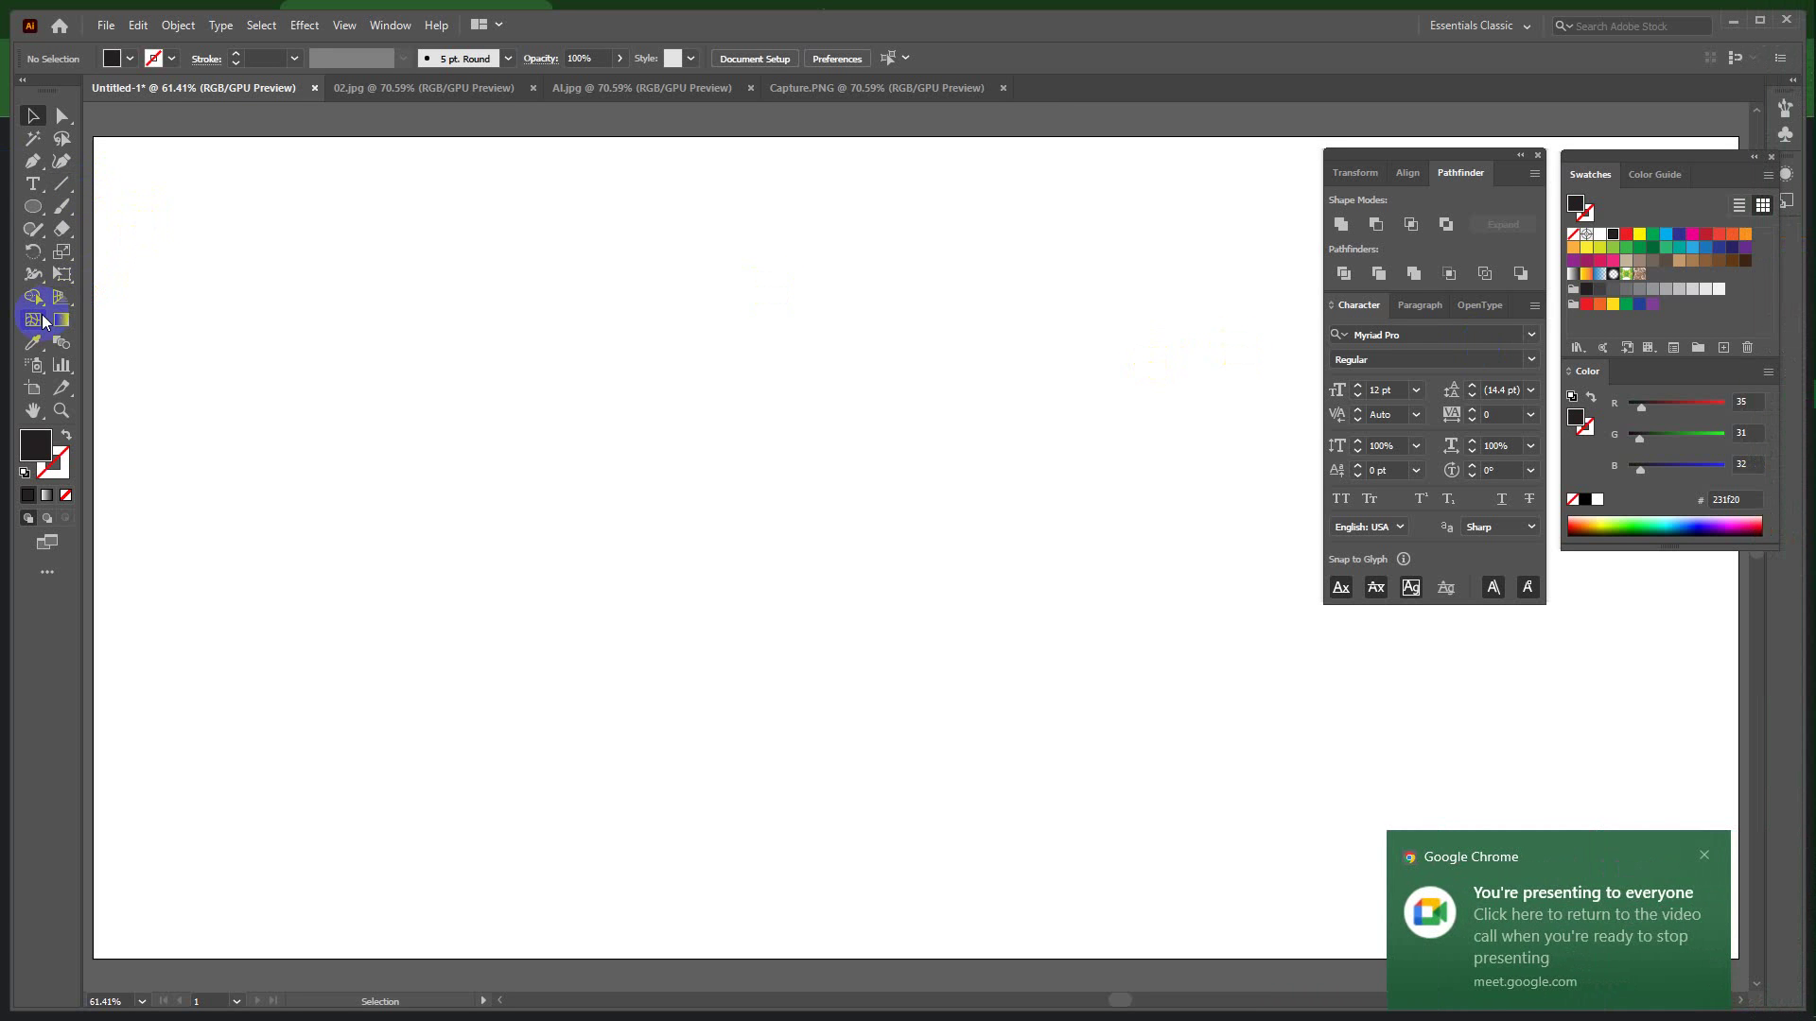
Tear off the Pen tool group as a floating toolbar and place it over the artboard's upper-left corner.
key(p)
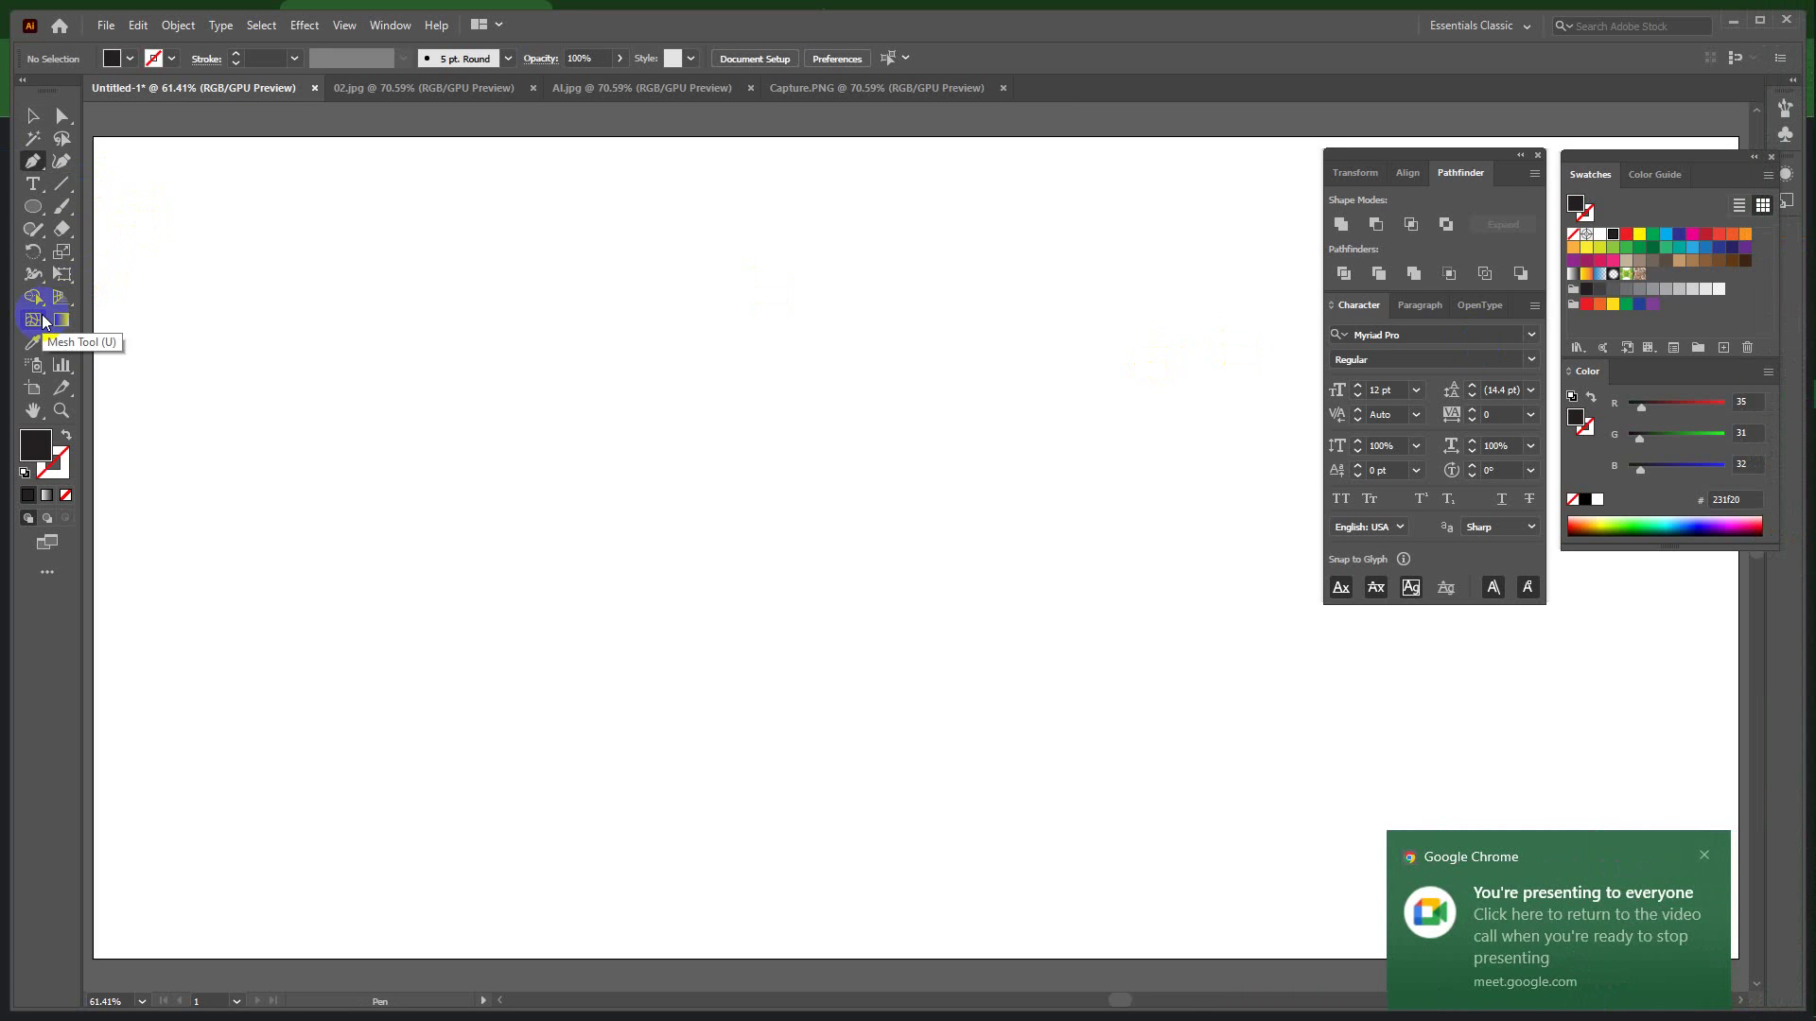
click(31, 159)
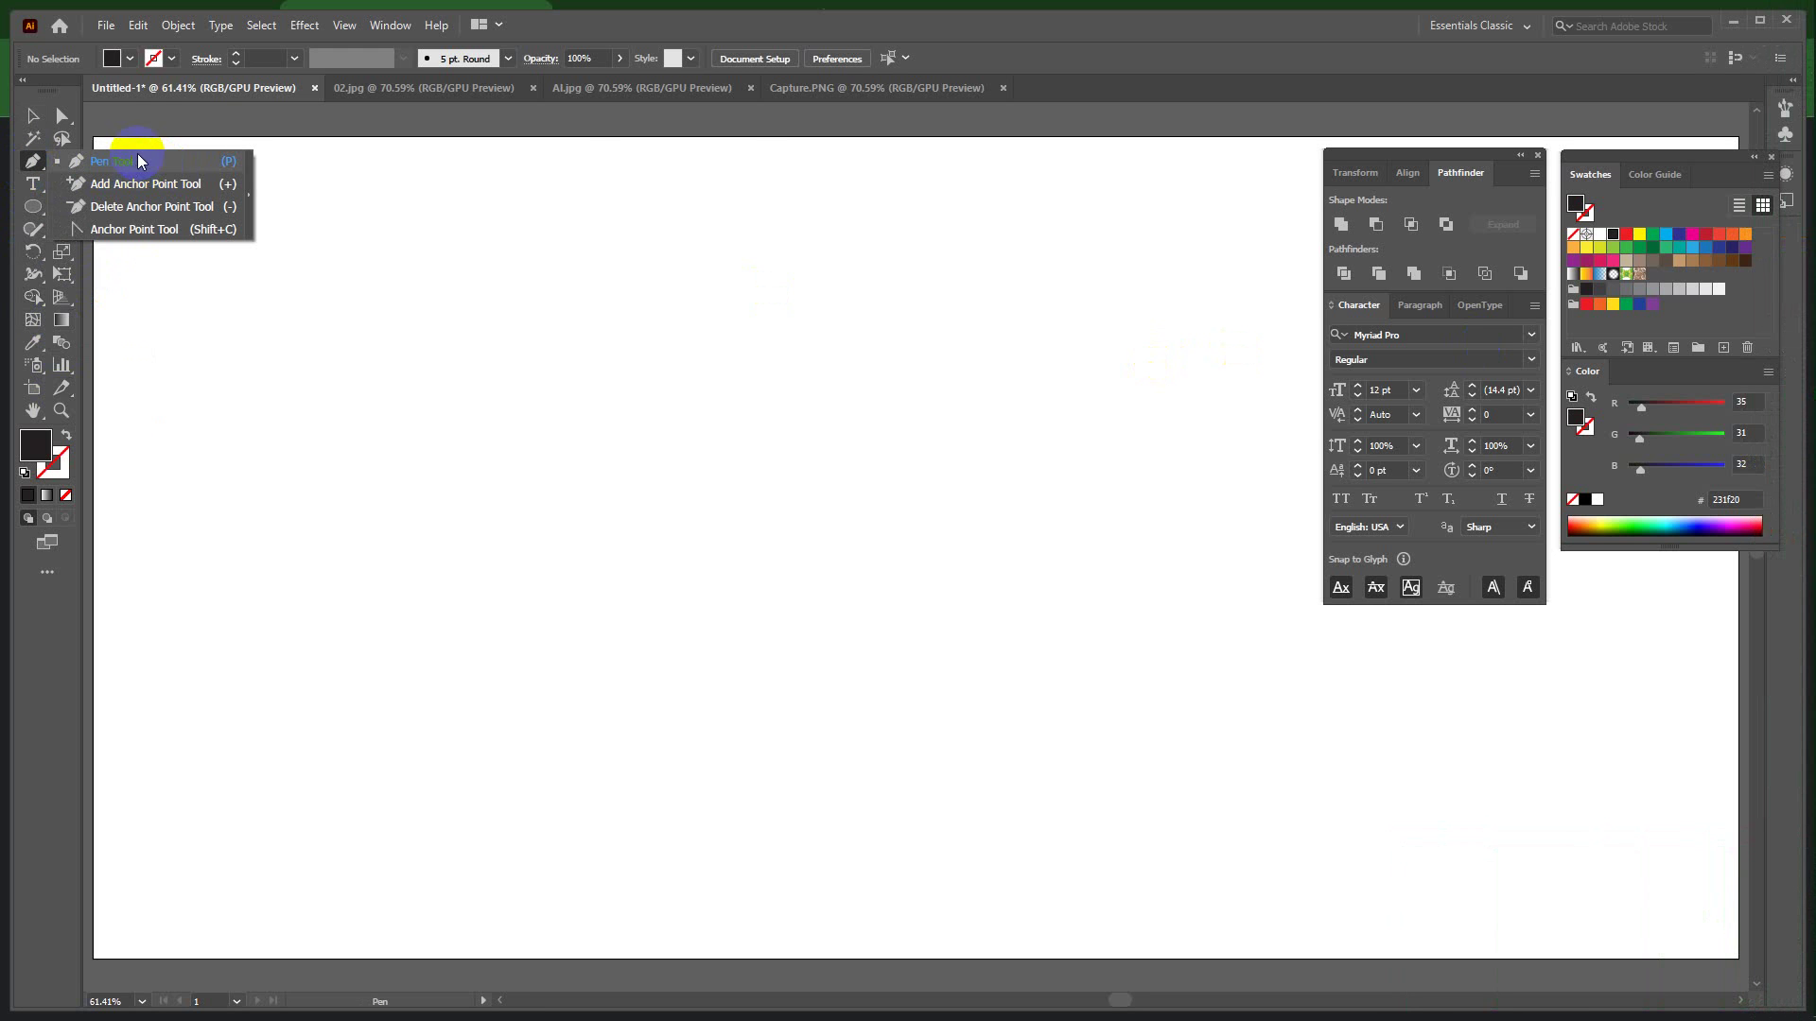
click(251, 194)
drag(97, 172, 1043, 150)
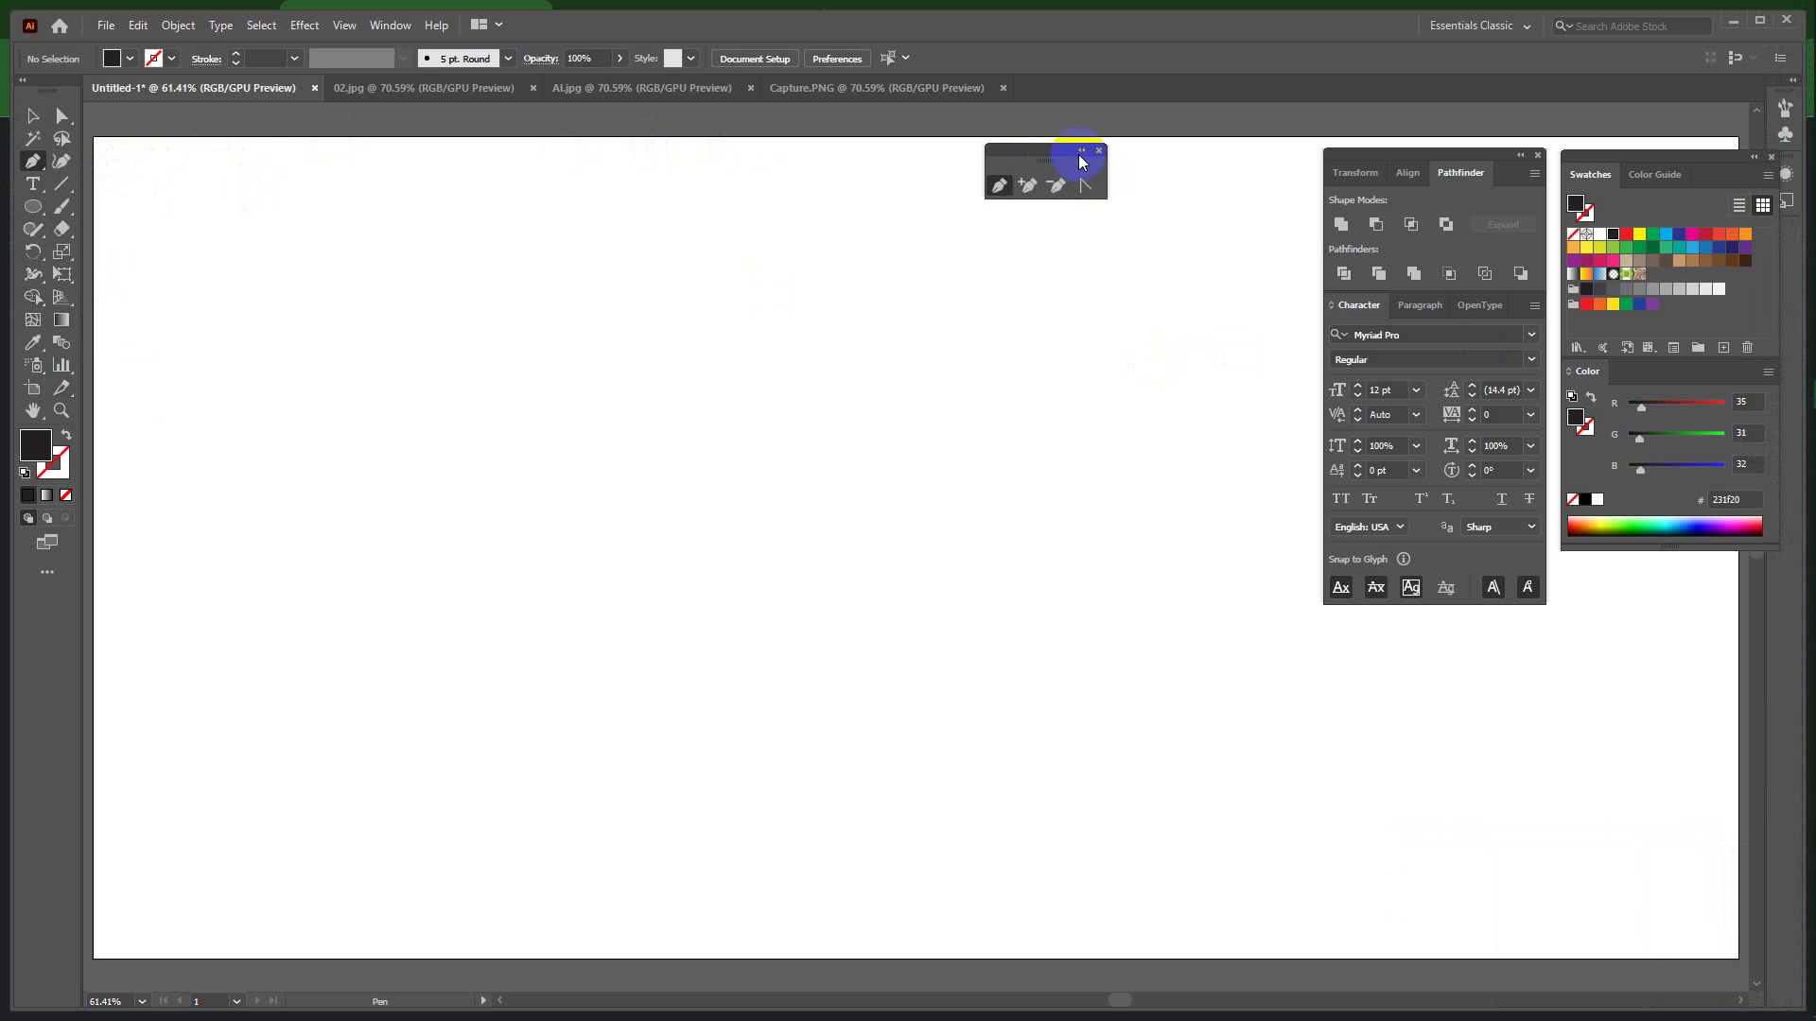
click(1081, 150)
click(997, 150)
drag(997, 146, 196, 132)
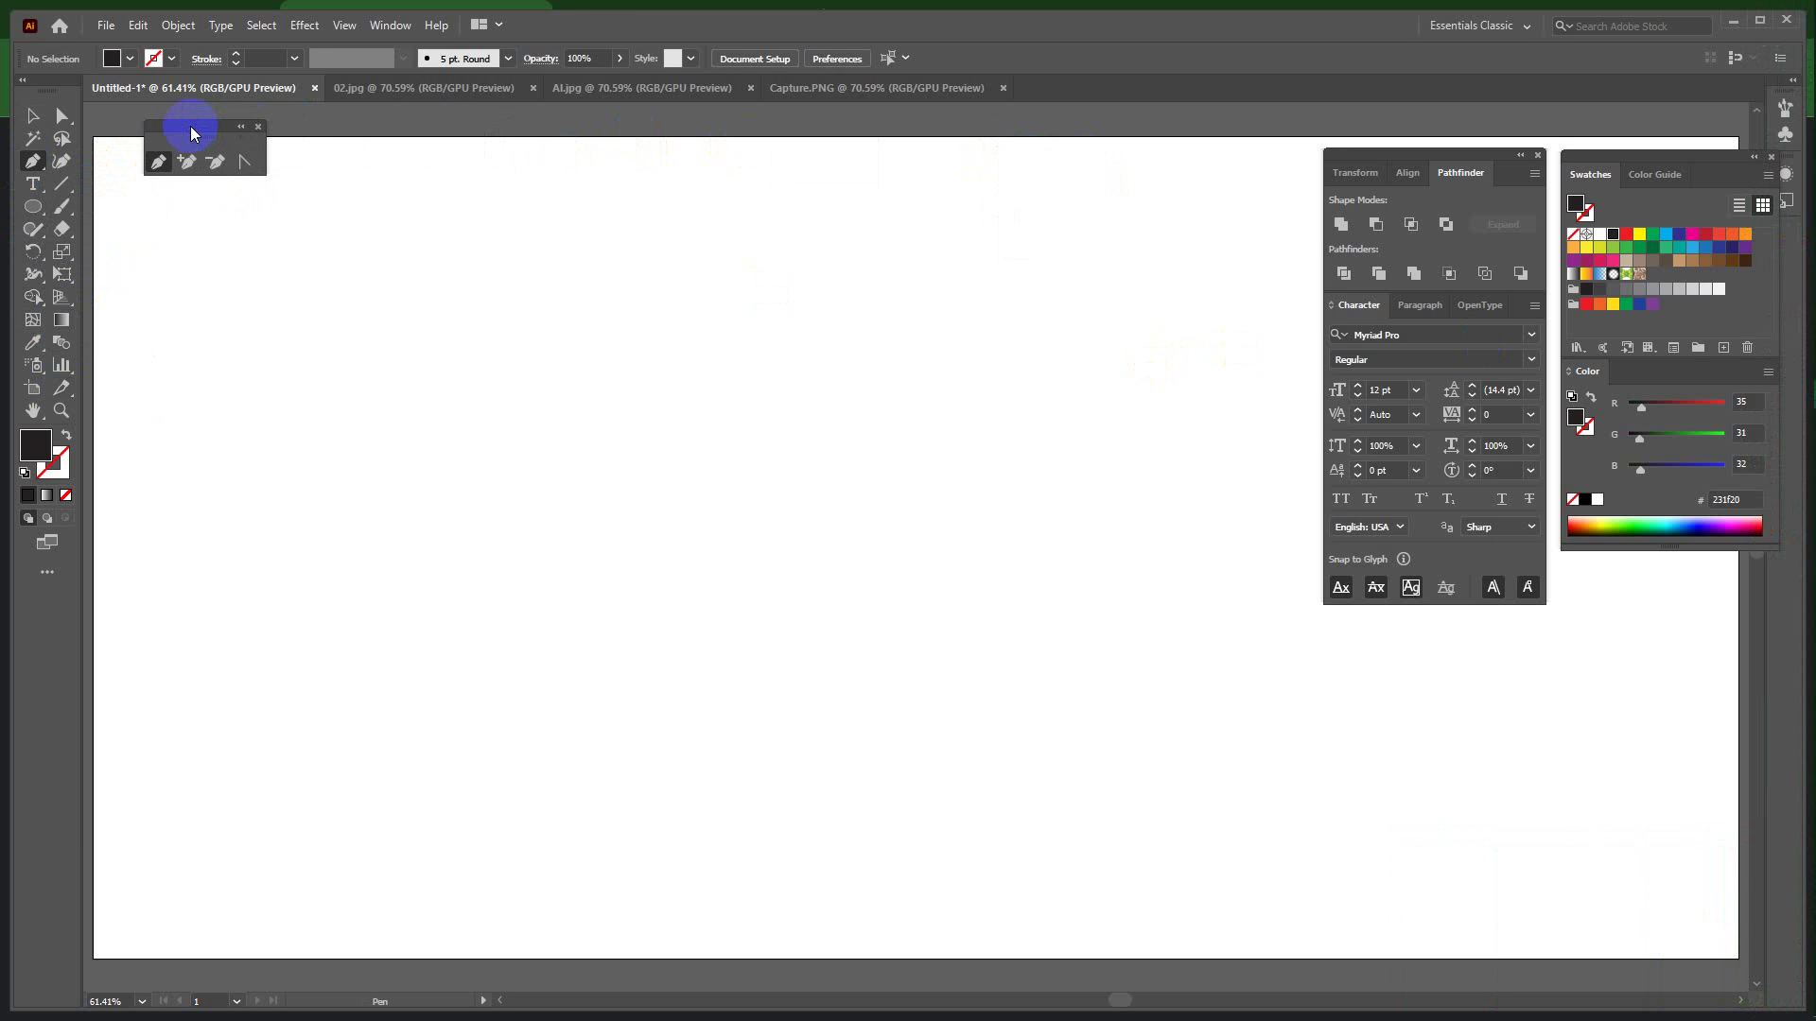
drag(190, 127, 178, 189)
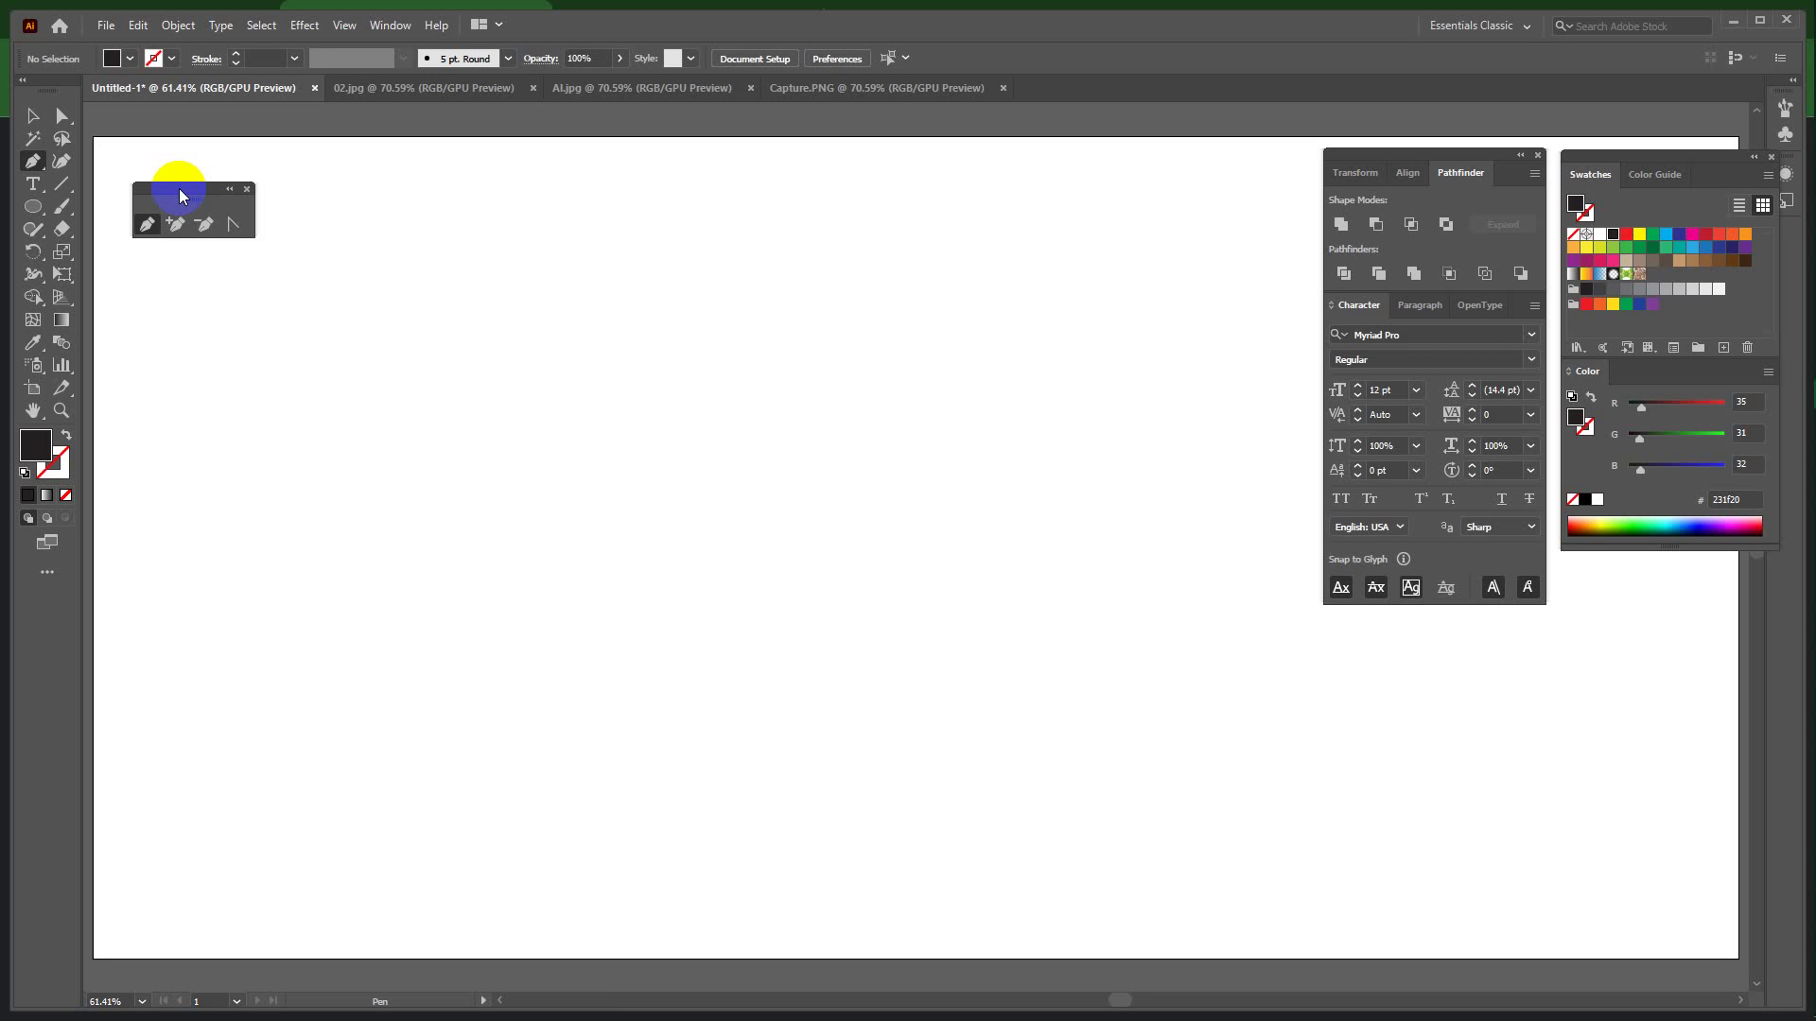
Restore the default white fill and black stroke, and draw a closed six-point shape with the Pen tool across the artboard's left and middle.
click(24, 475)
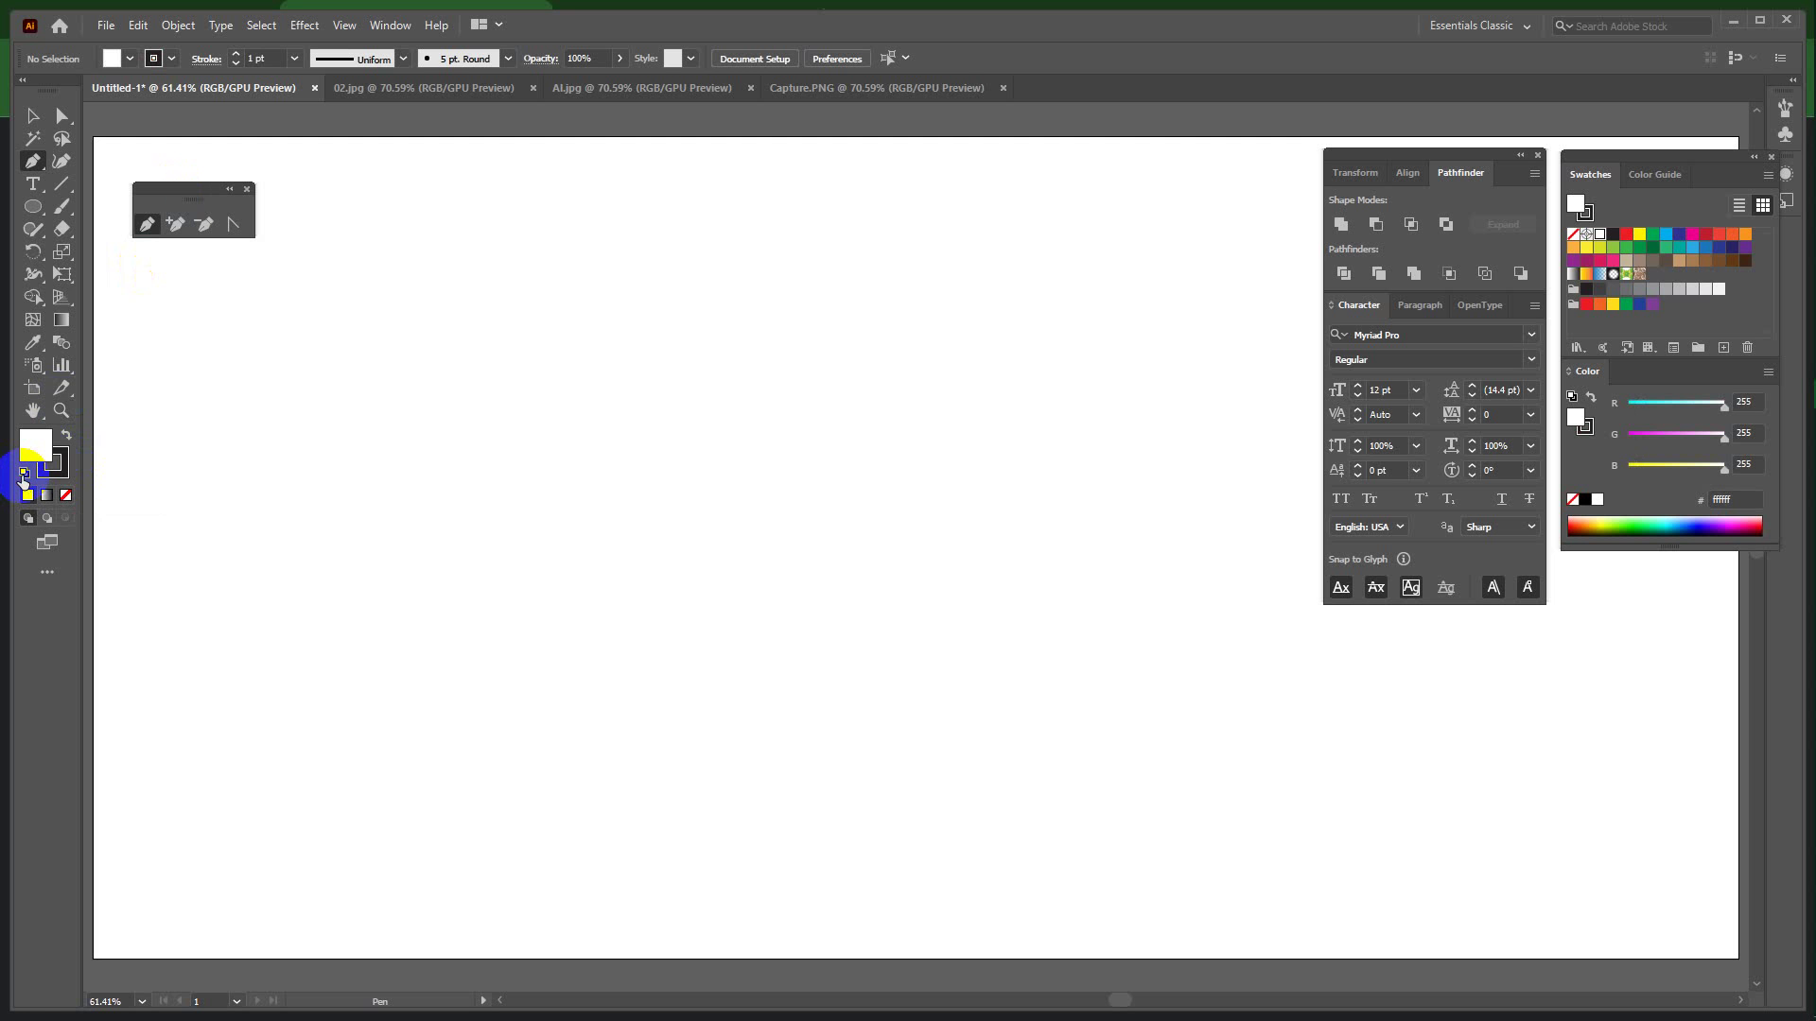
click(384, 382)
click(859, 347)
click(1135, 525)
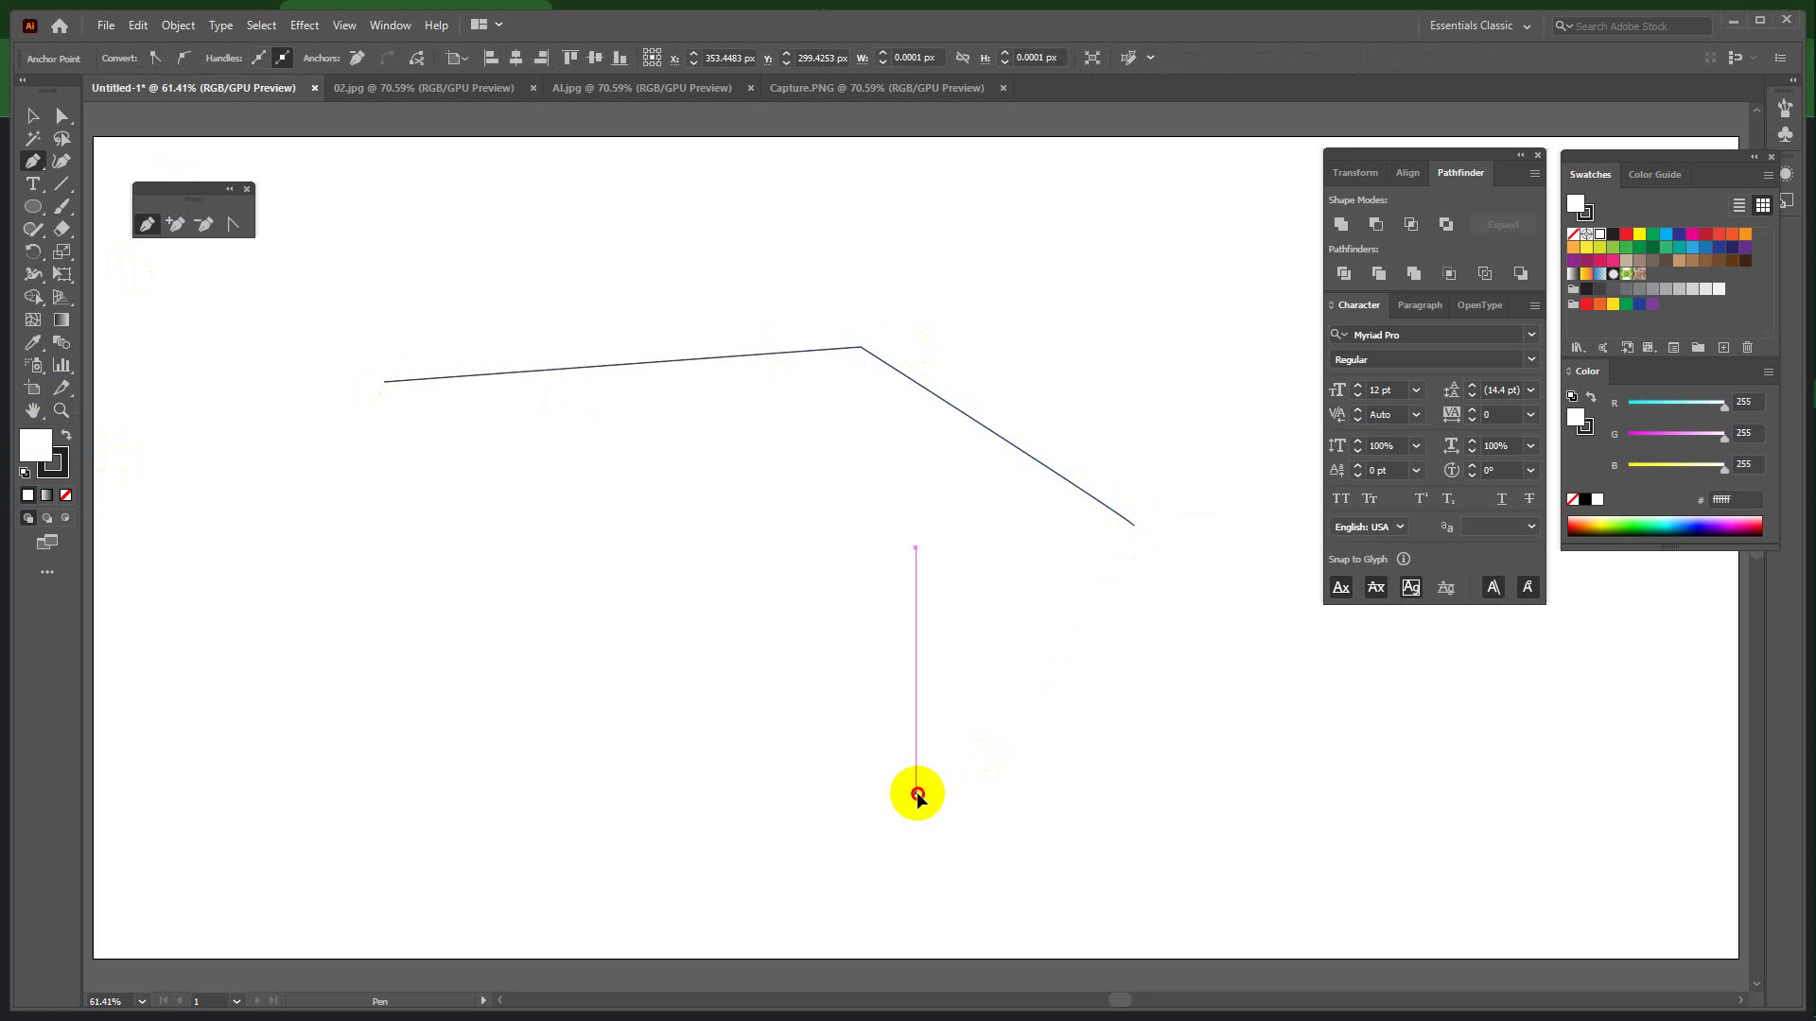
click(915, 792)
click(444, 702)
click(338, 547)
click(385, 383)
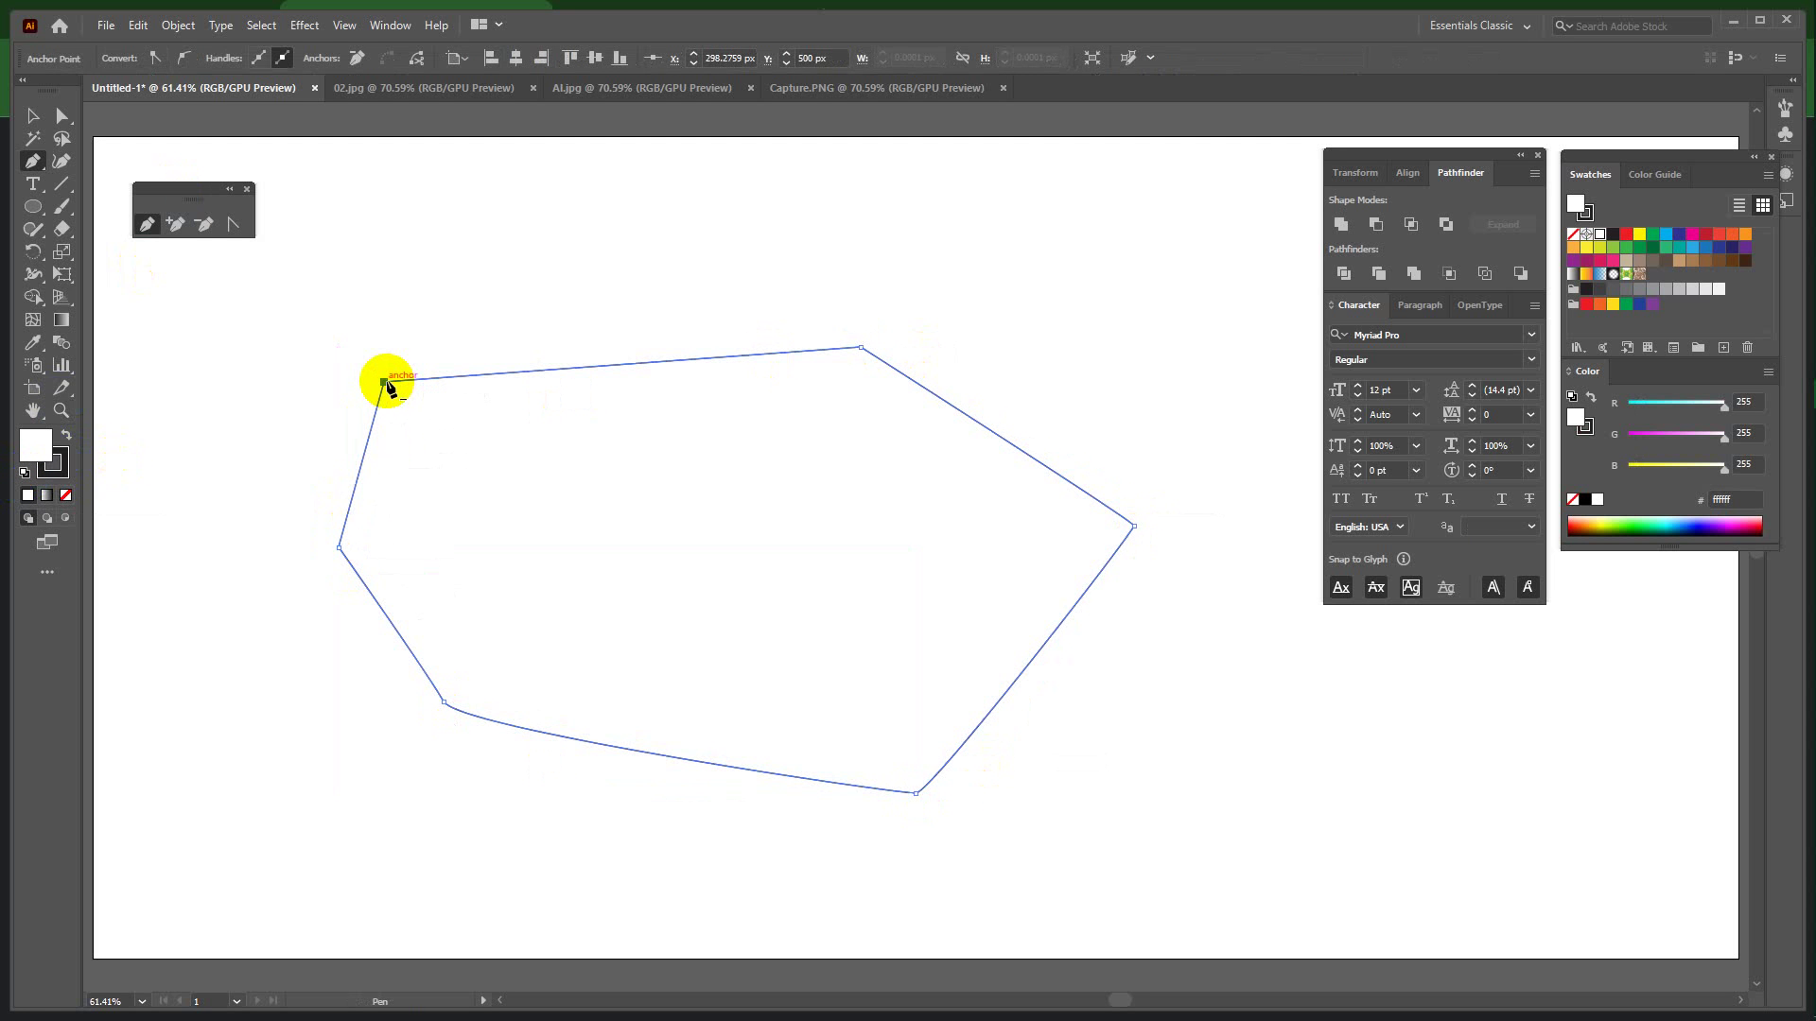
Undo the shape's closing segment and close the path again at its starting anchor point.
key(ctrl+z)
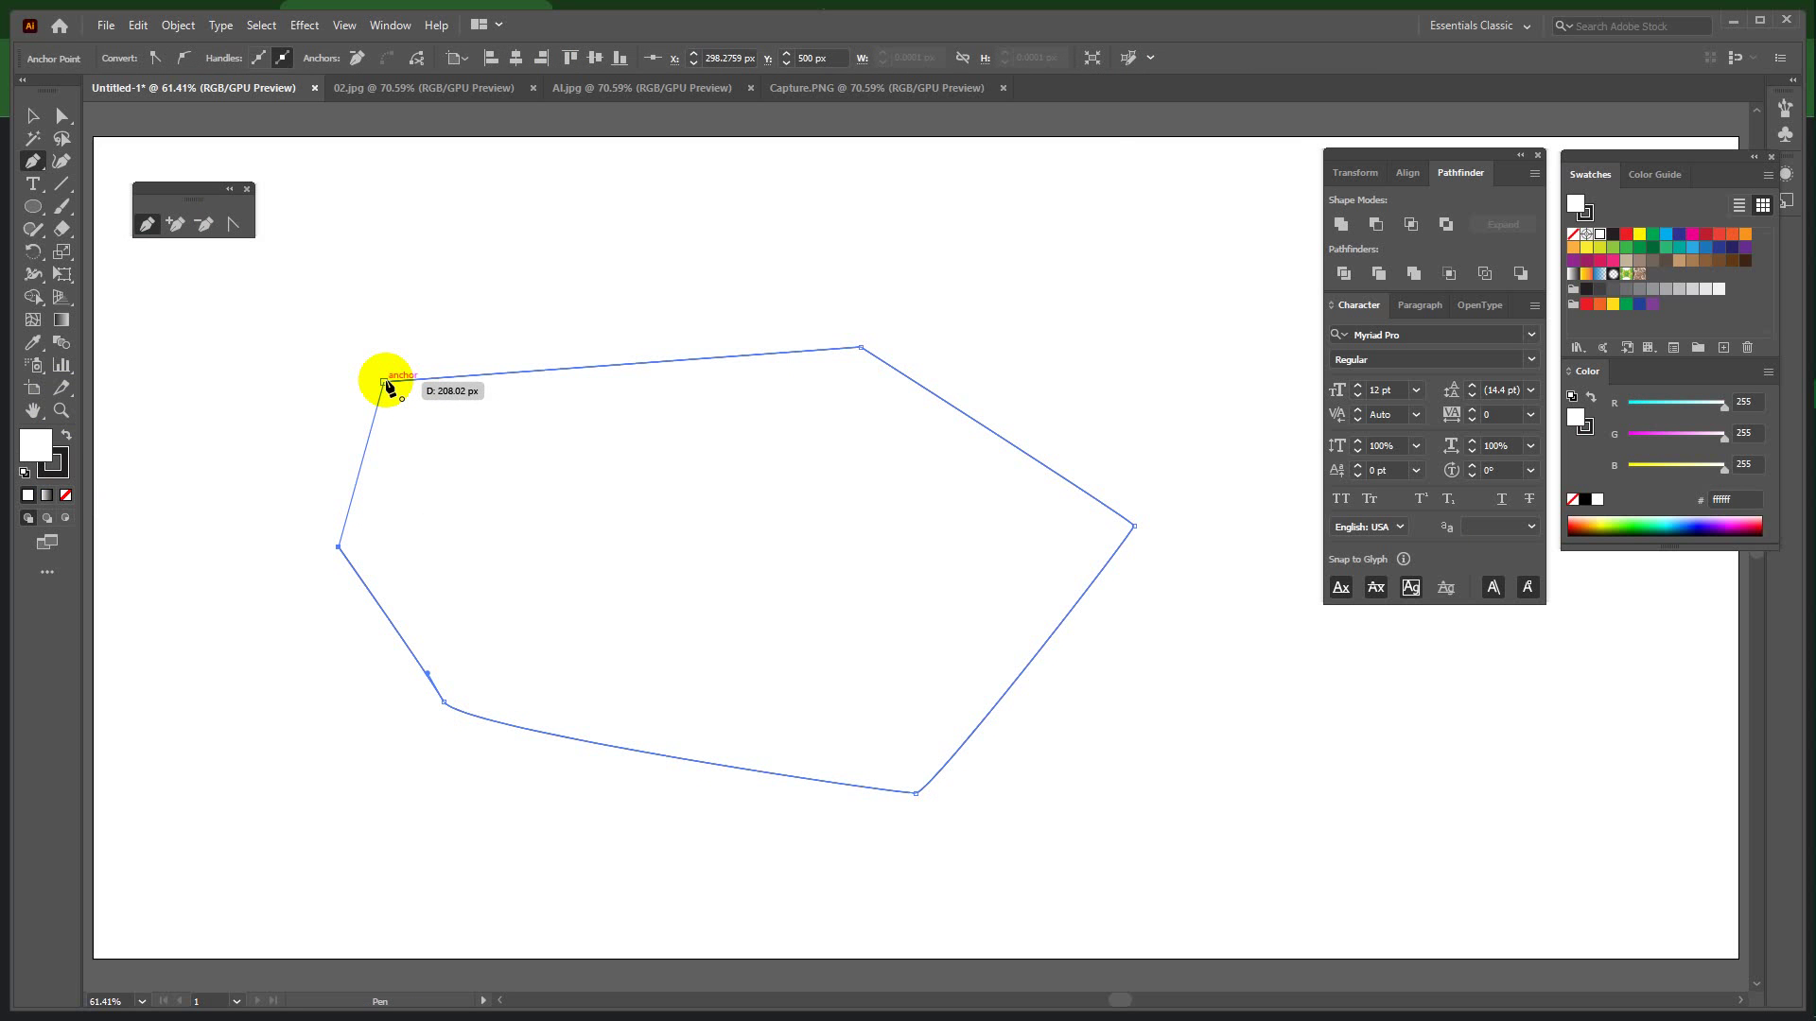
key(ctrl+plus)
key(ctrl+plus)
key(ctrl+plus)
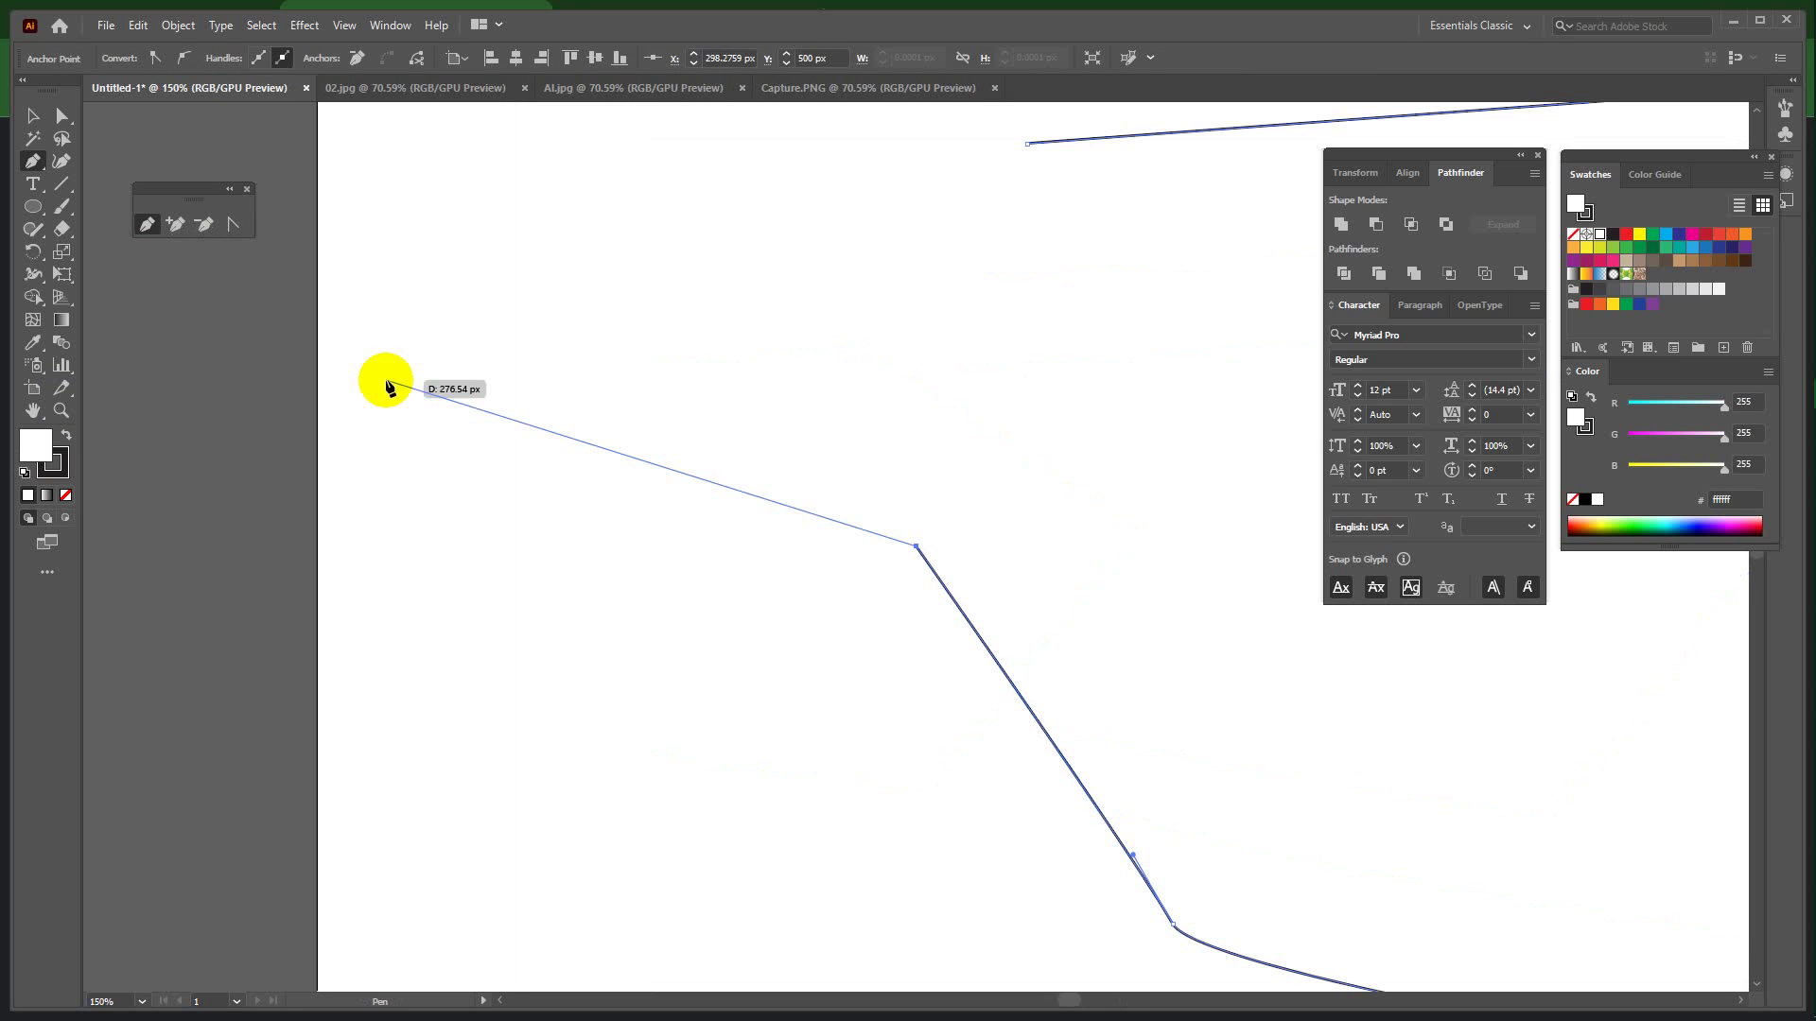
click(1028, 144)
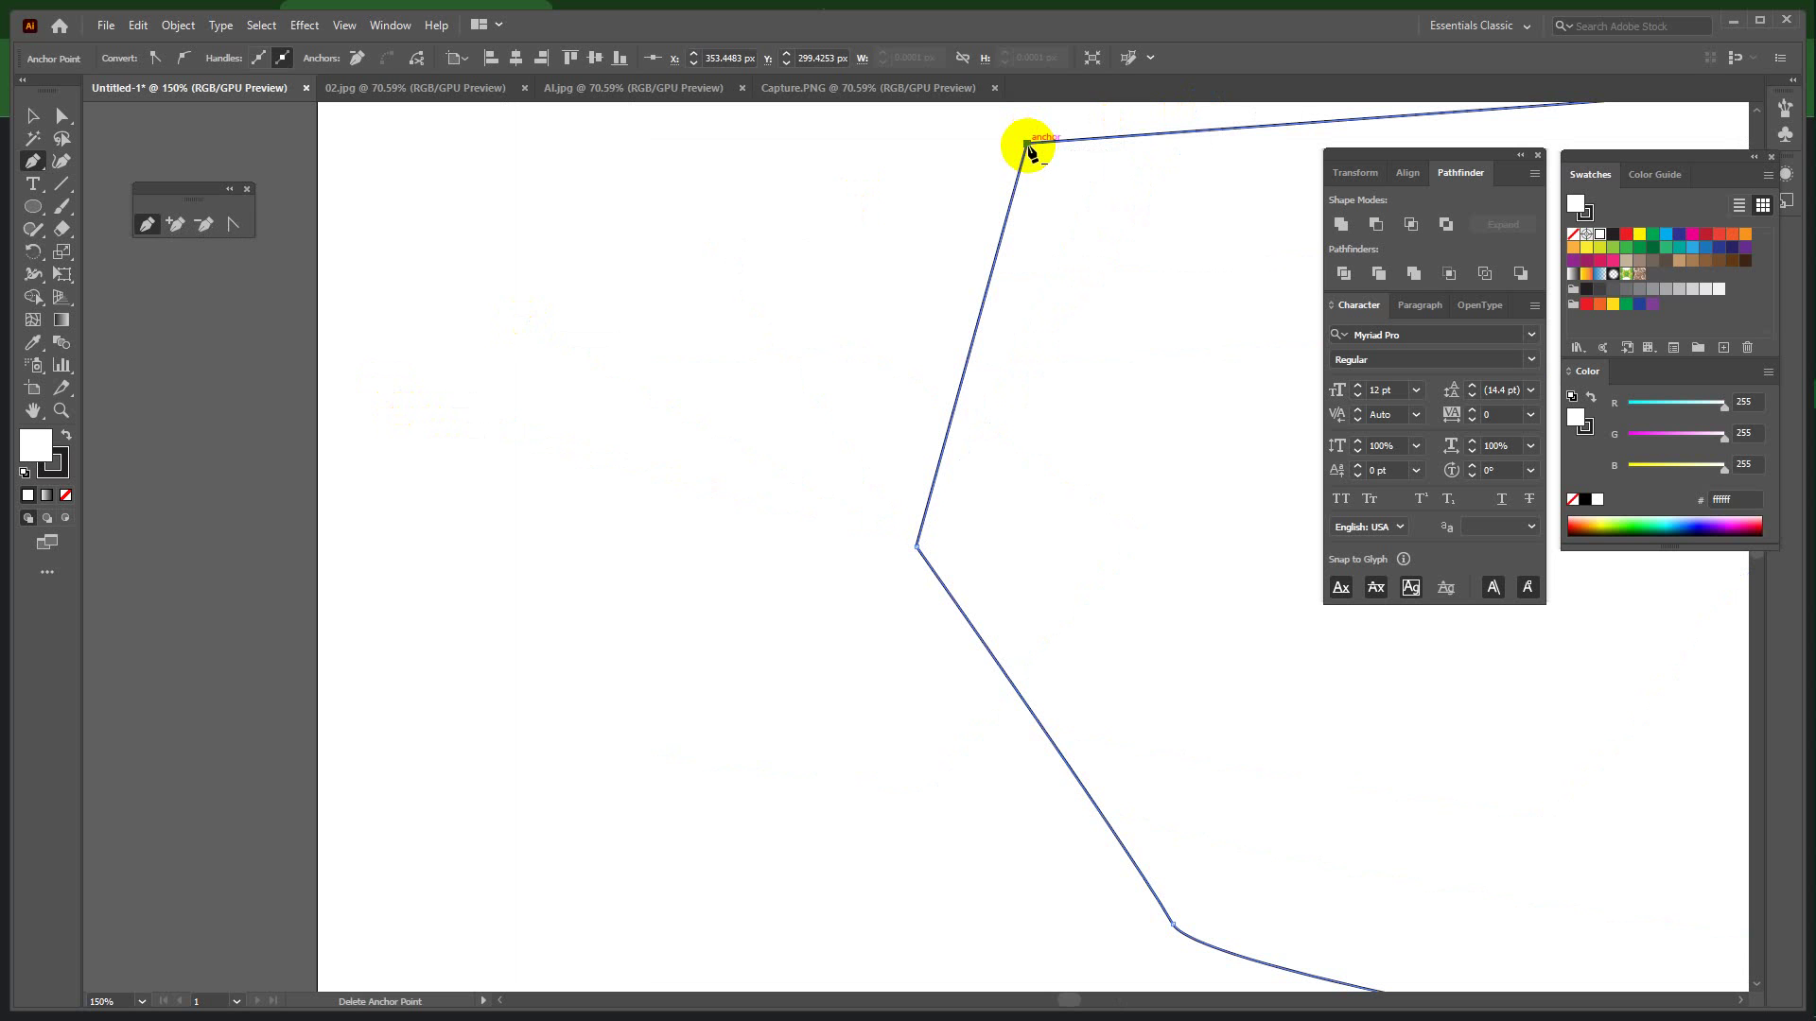
Give the shape no fill and a black 000000 stroke, and move it slightly left and down on the artboard.
click(65, 437)
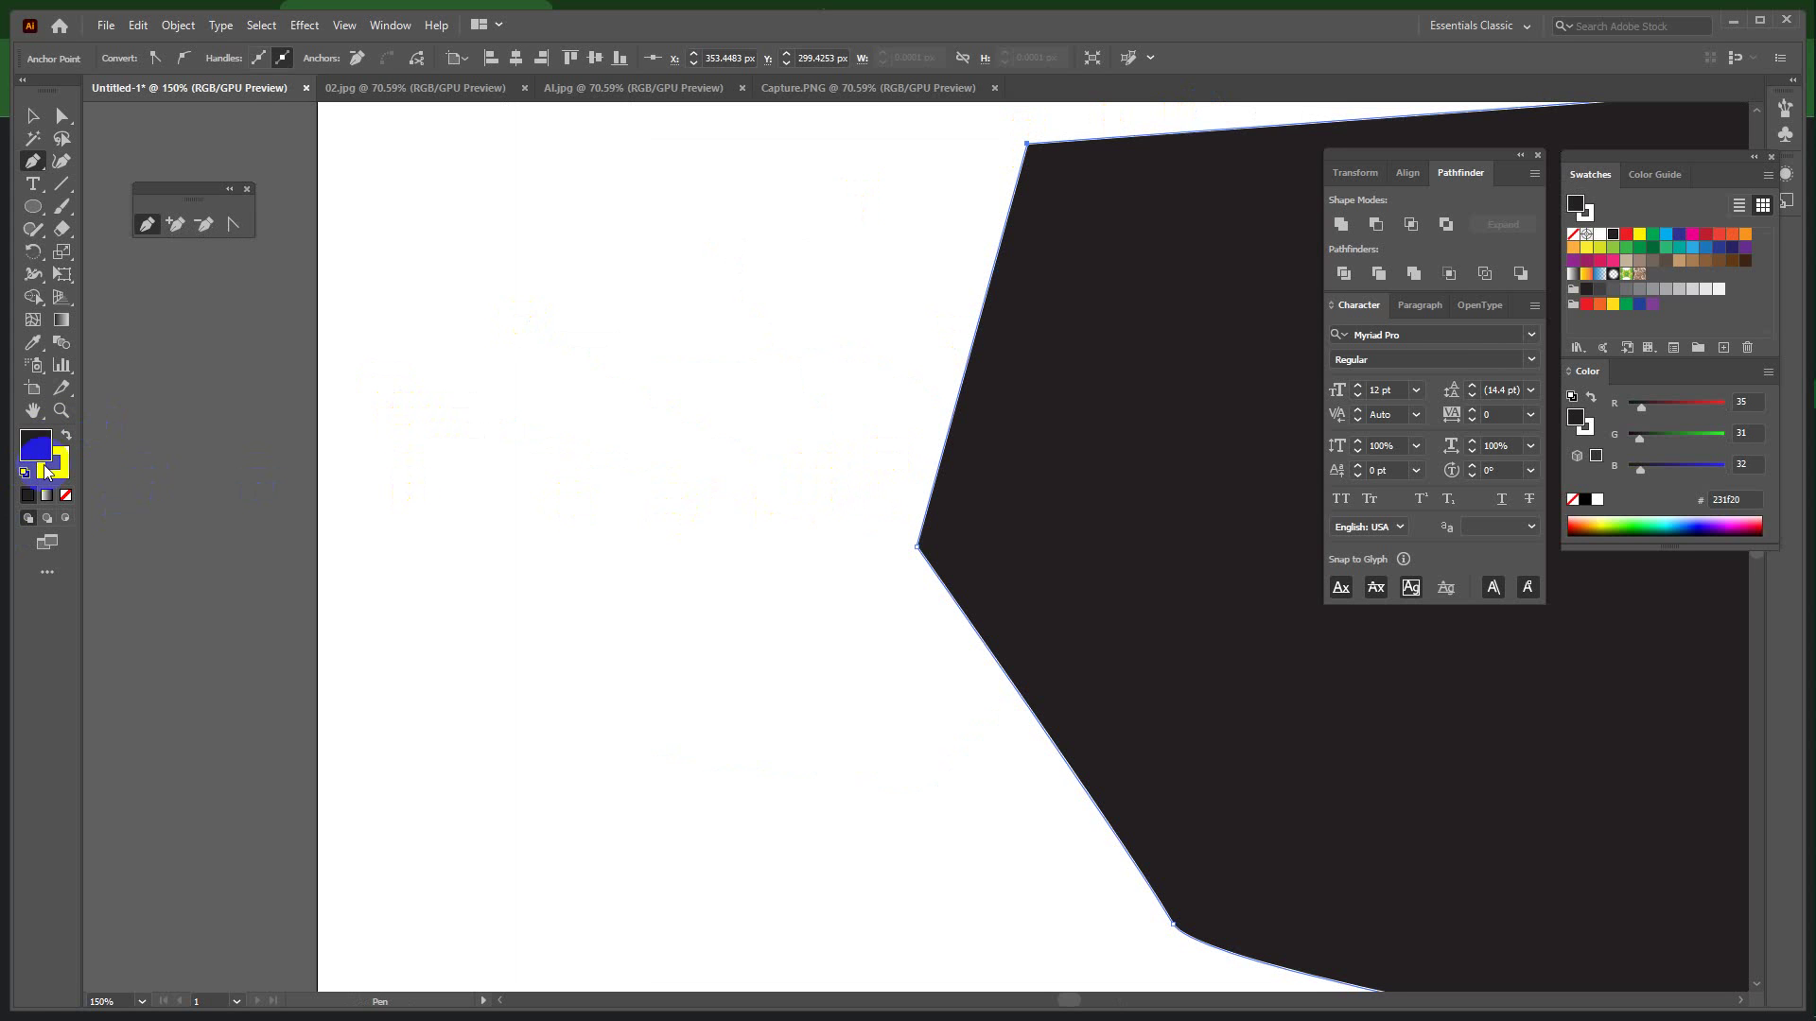
click(33, 441)
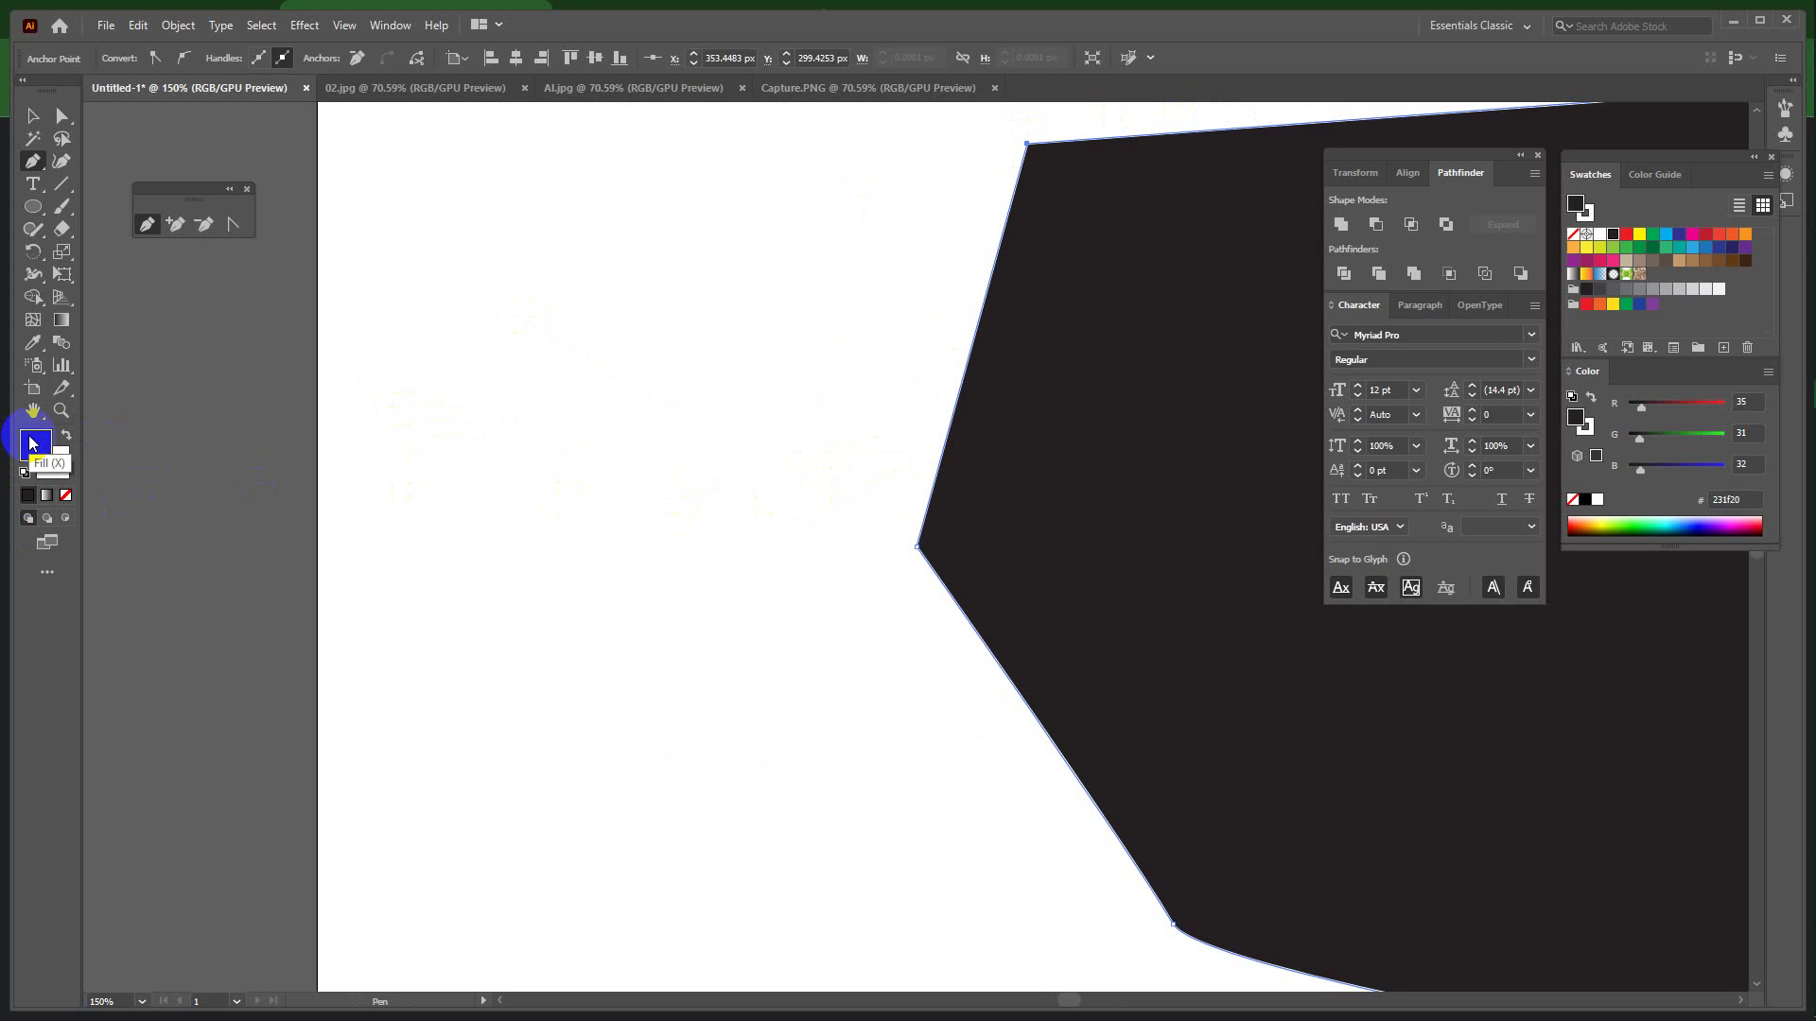
click(67, 496)
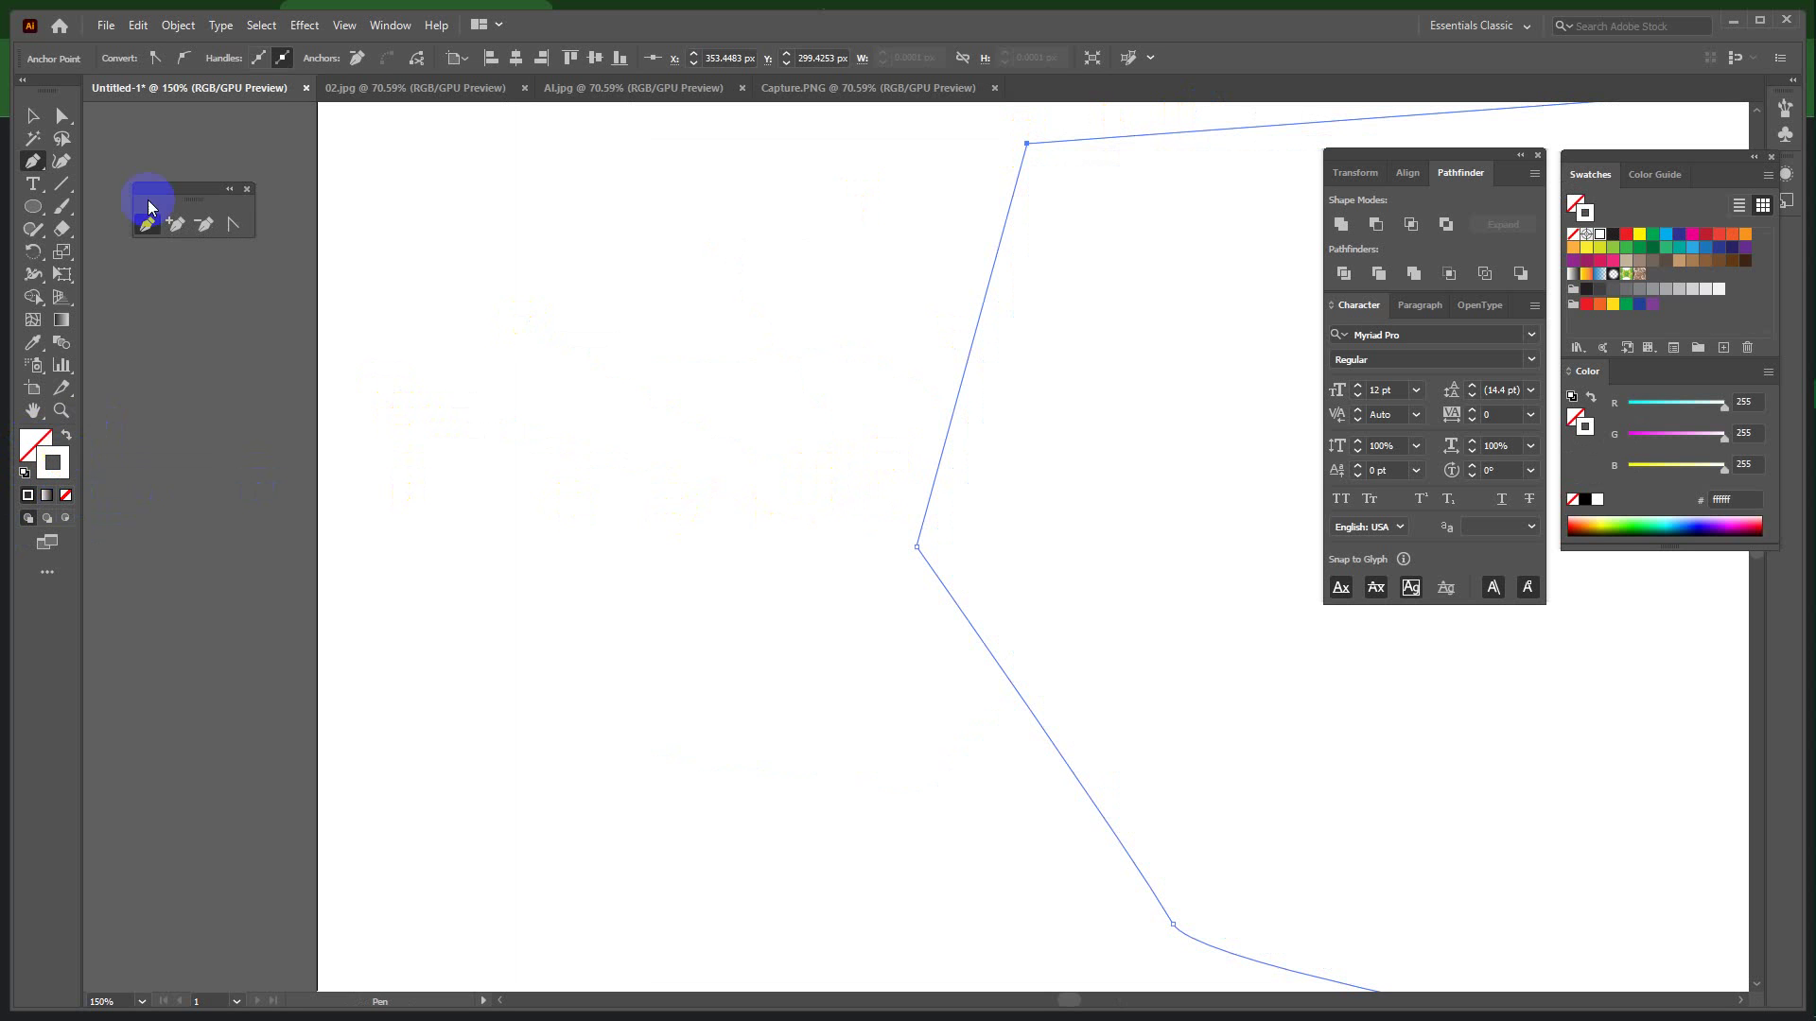
double_click(38, 446)
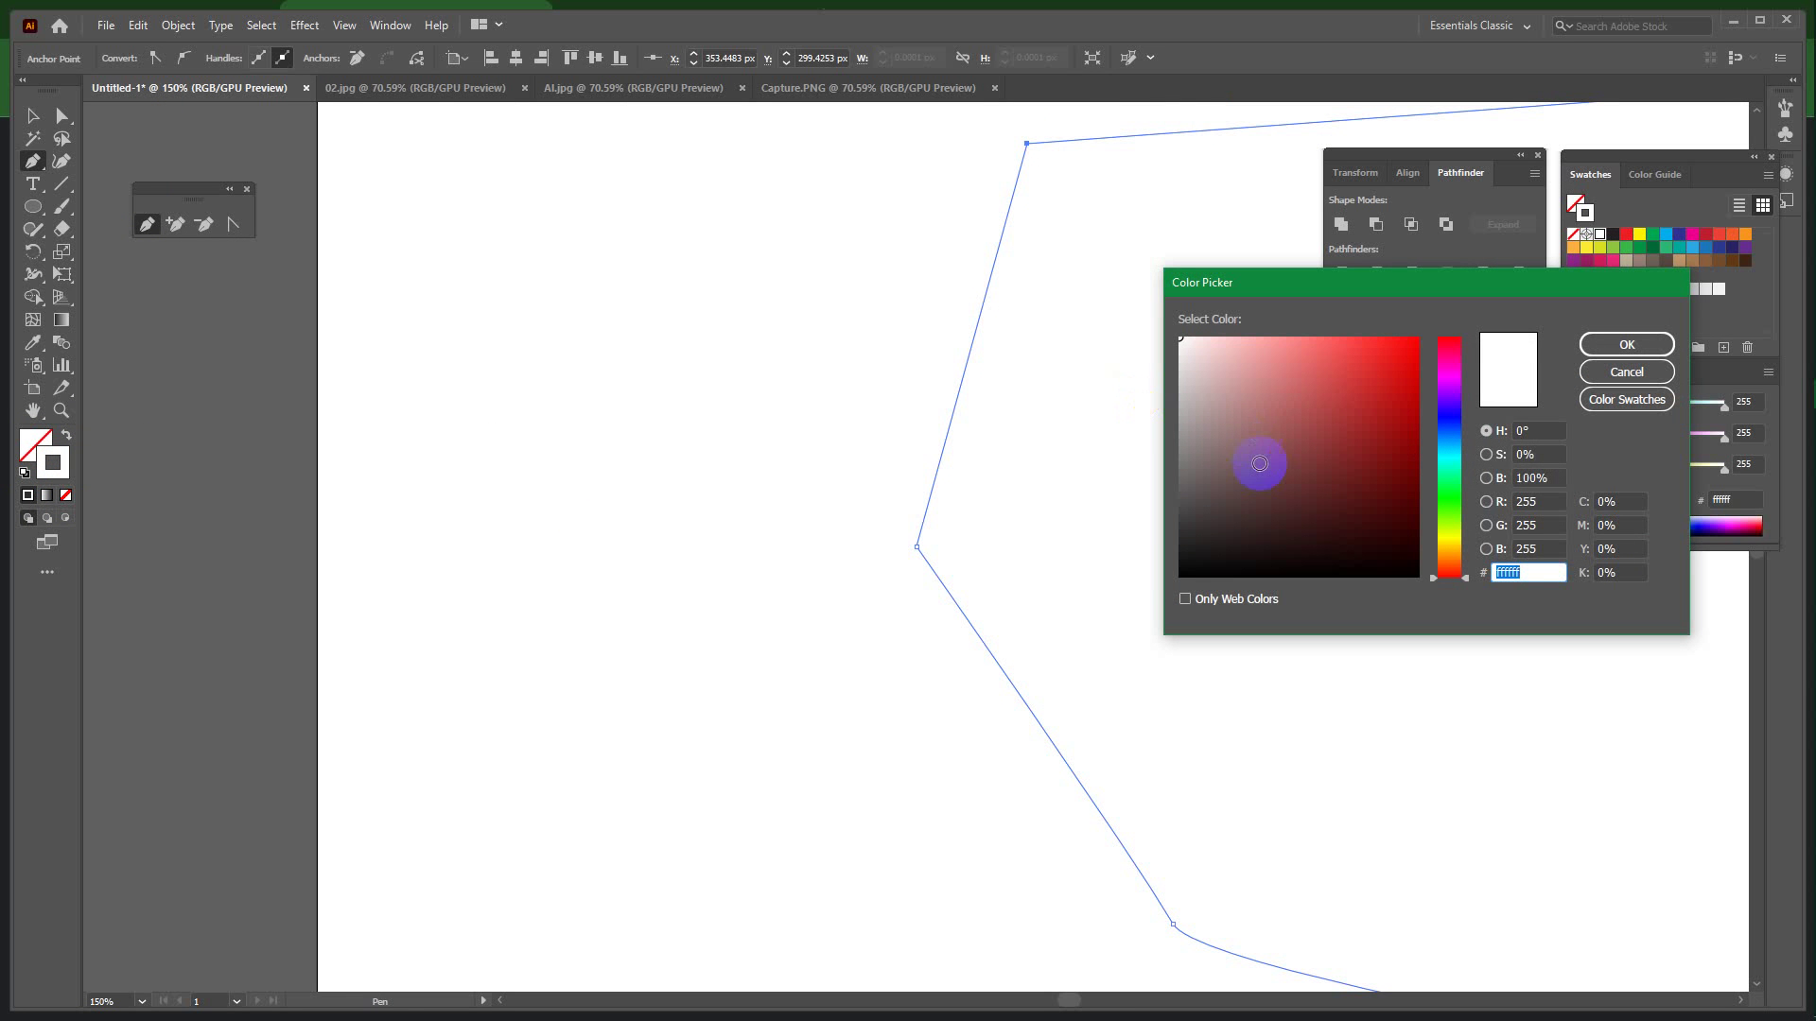
click(1612, 346)
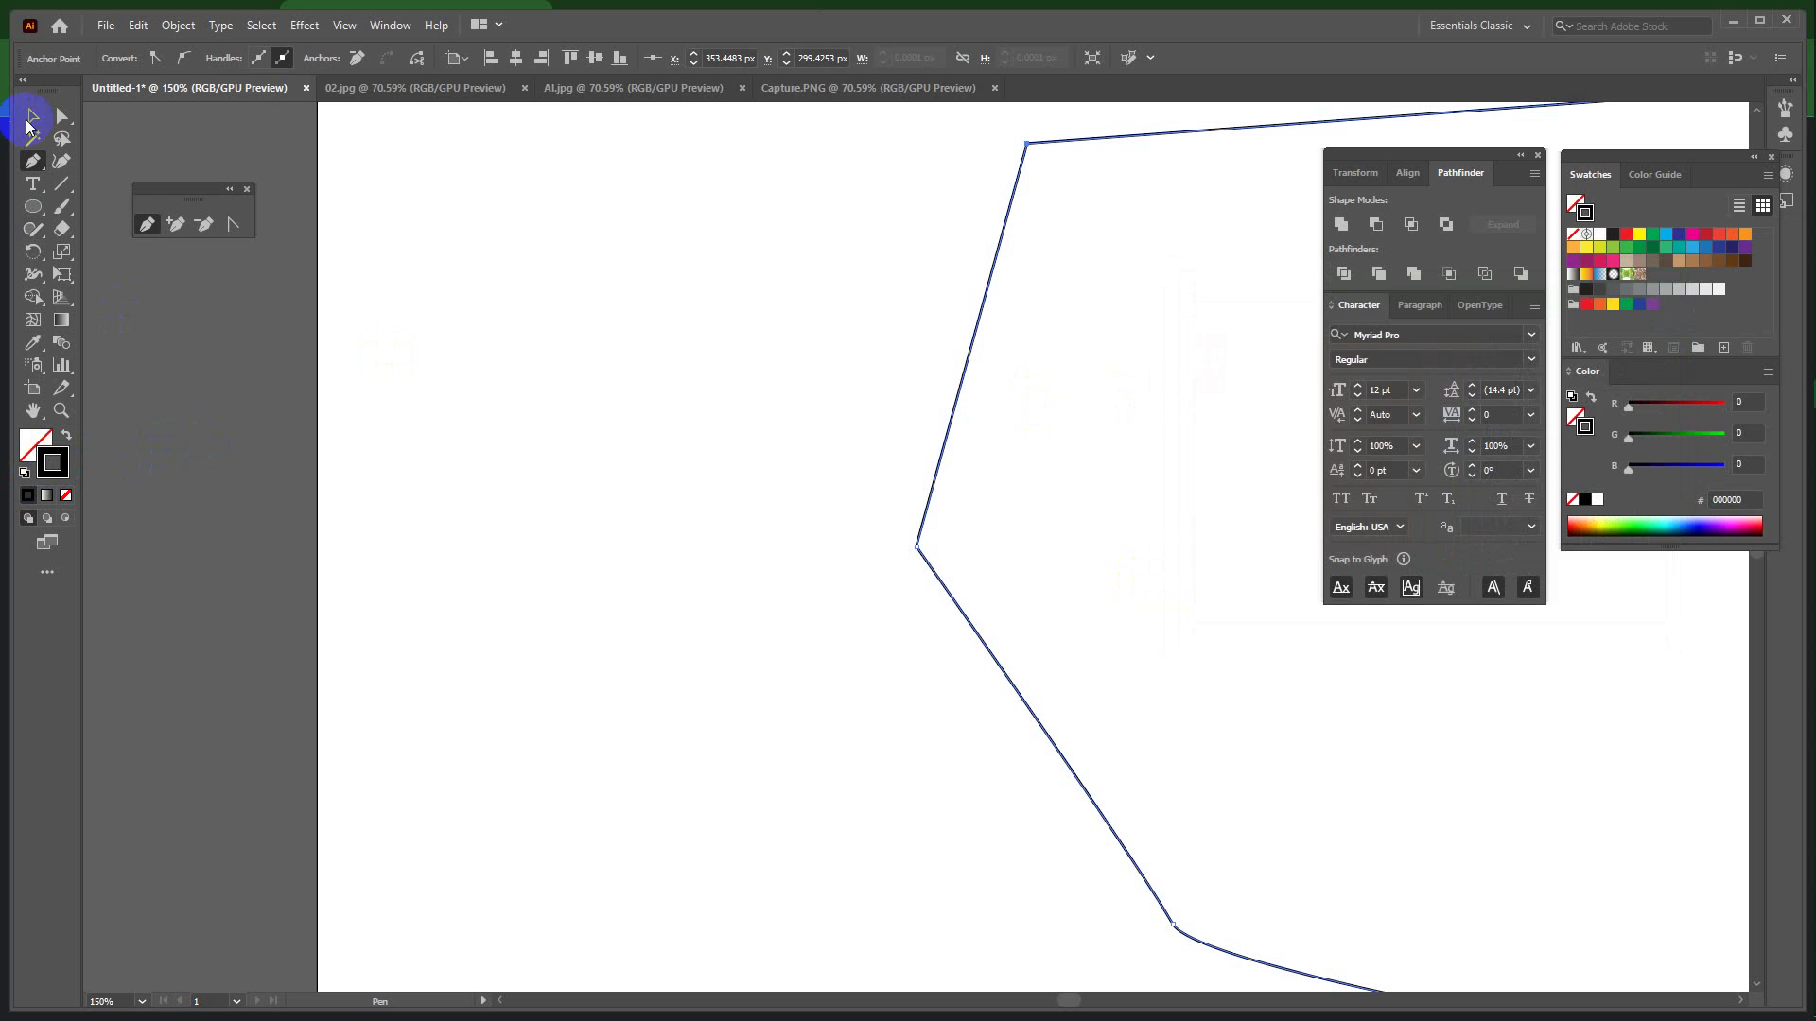
click(31, 121)
drag(939, 485, 720, 552)
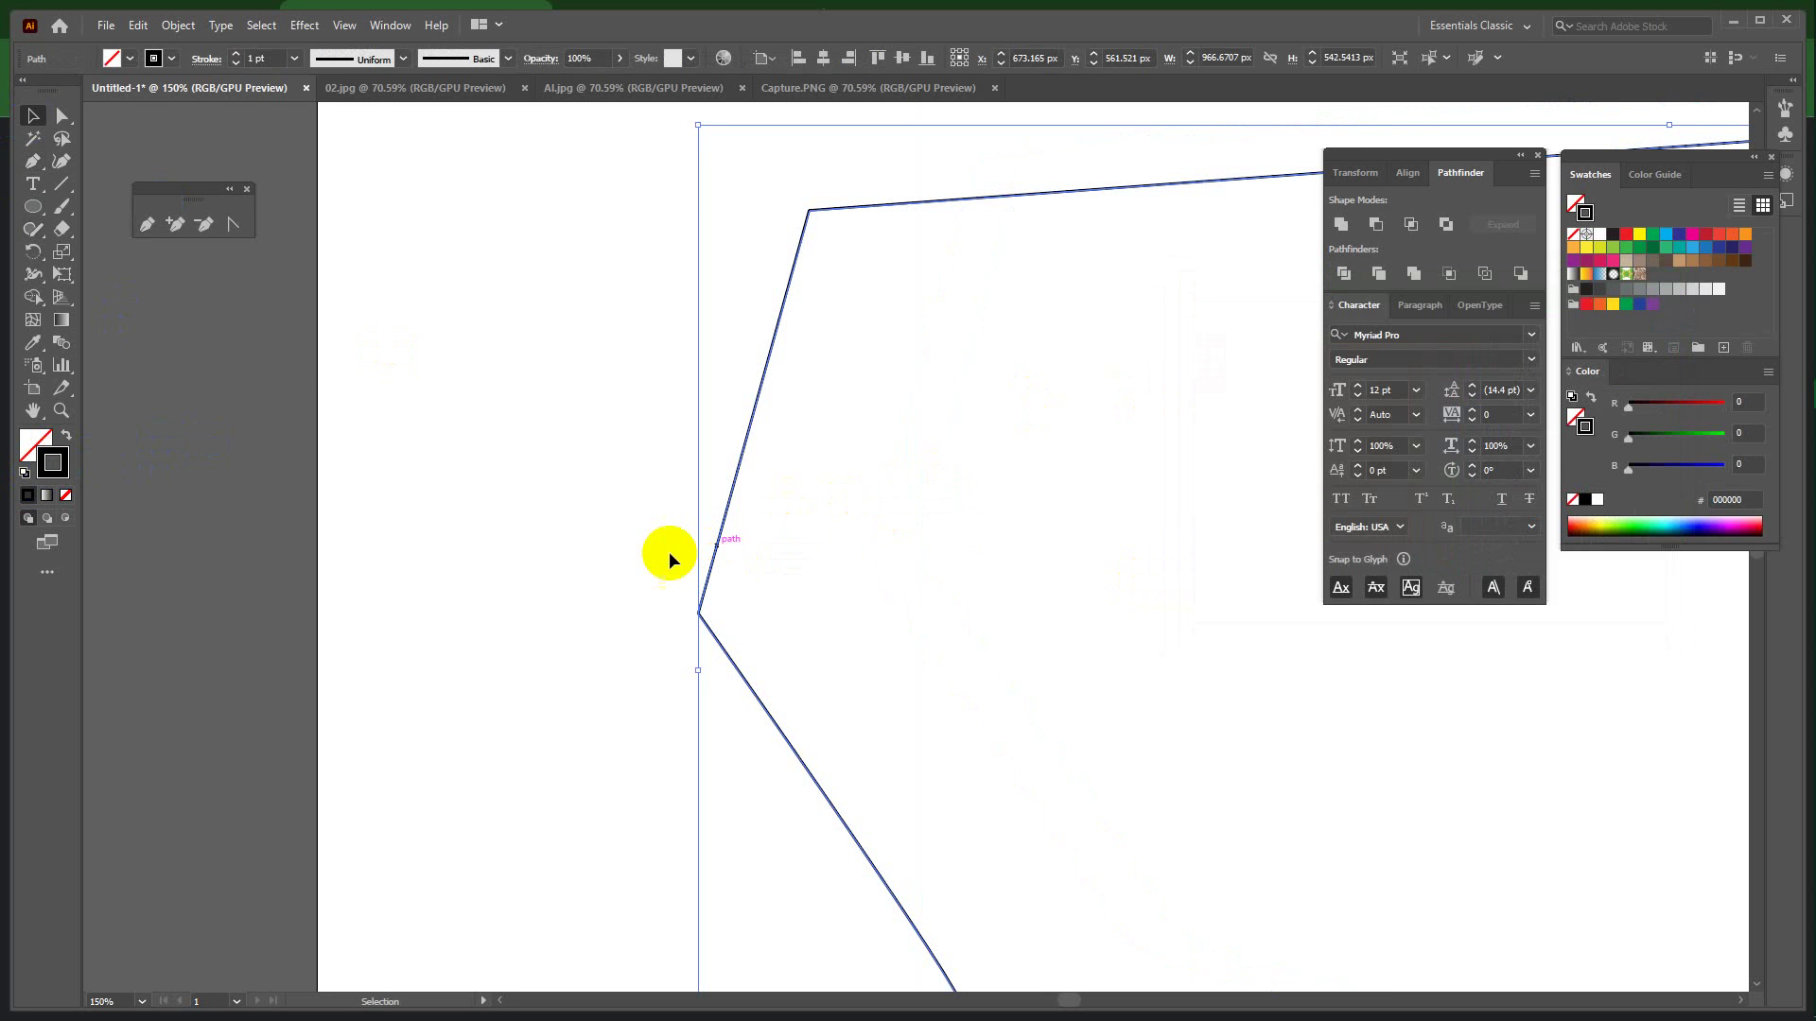
Add one anchor point on the shape's top edge and one on its upper-left edge.
click(178, 228)
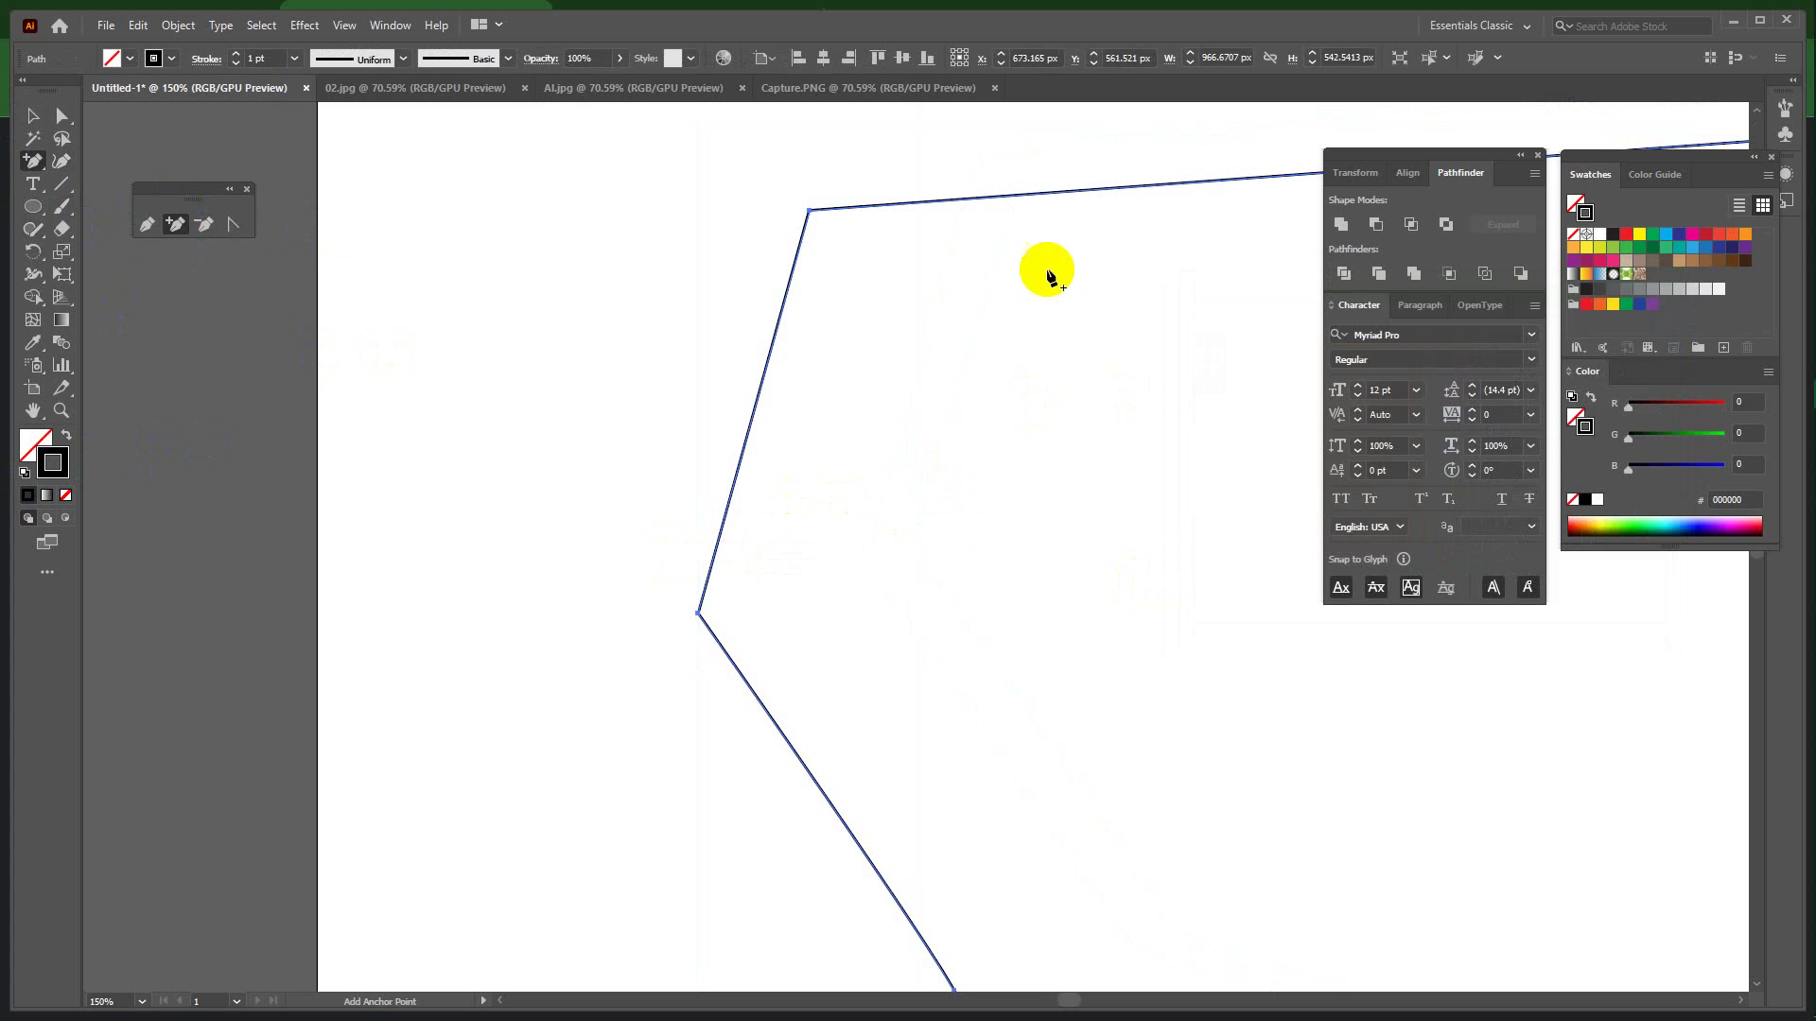
click(1116, 192)
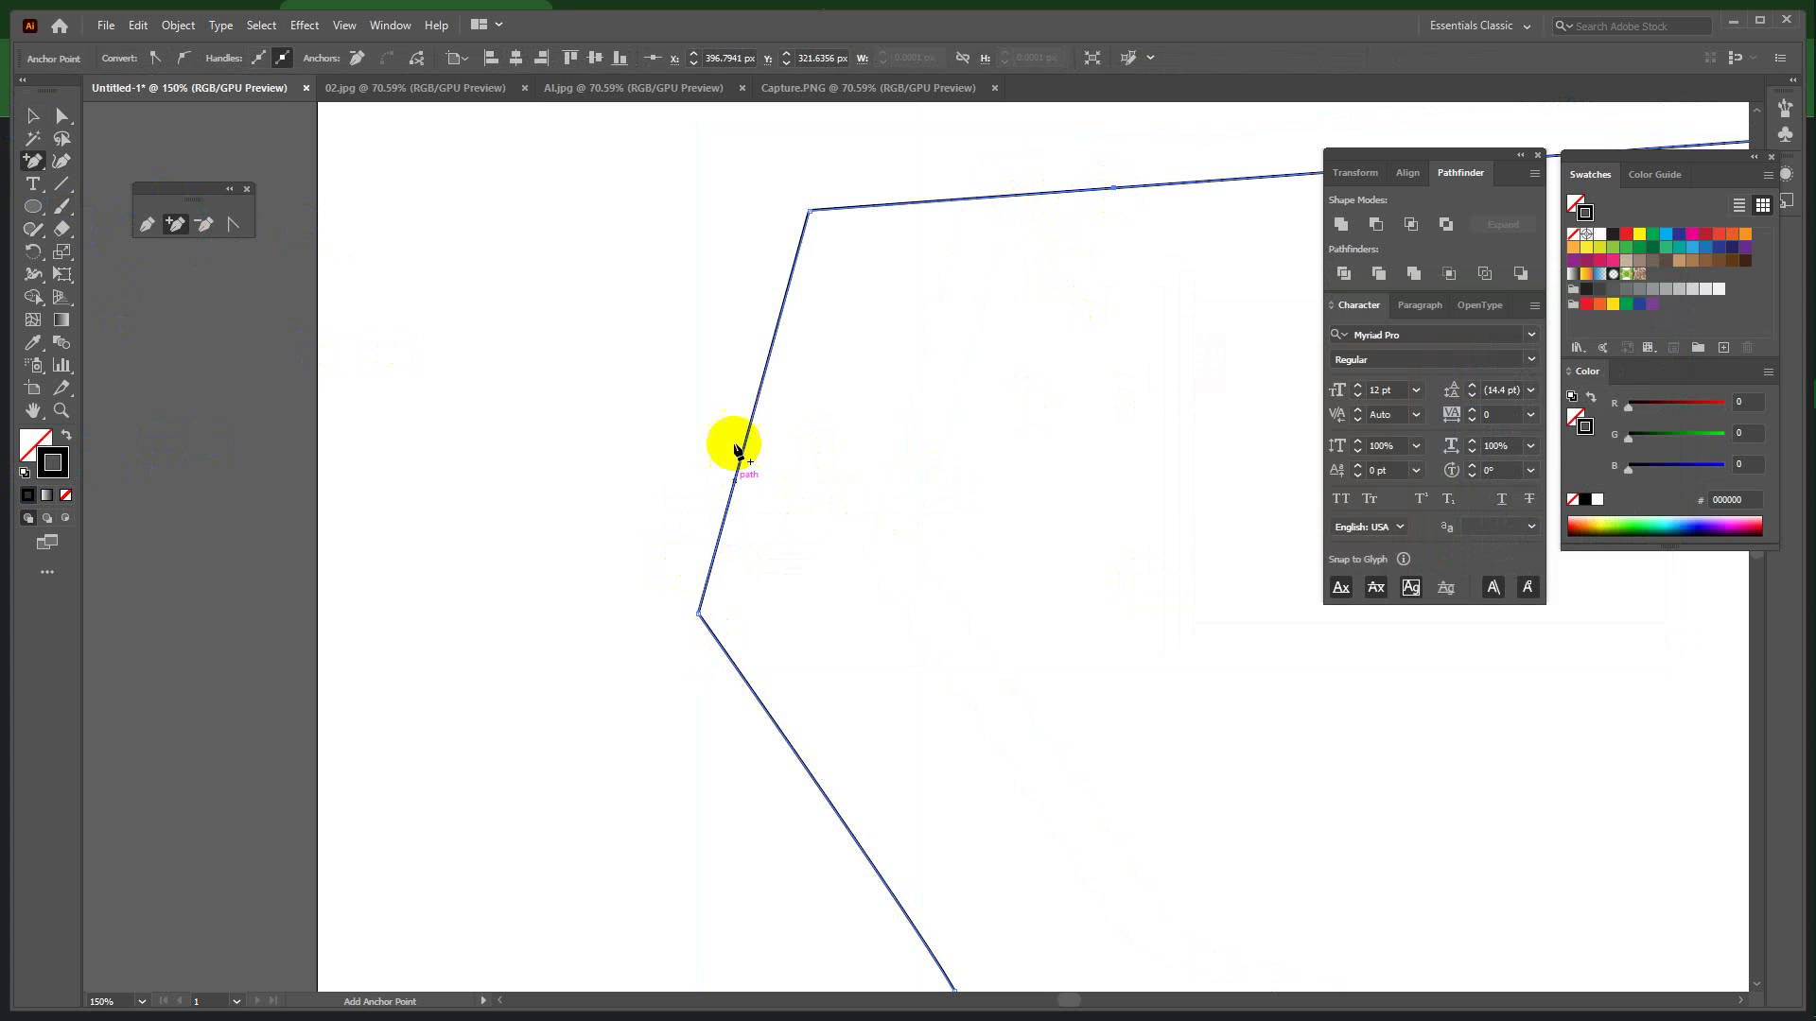
click(754, 406)
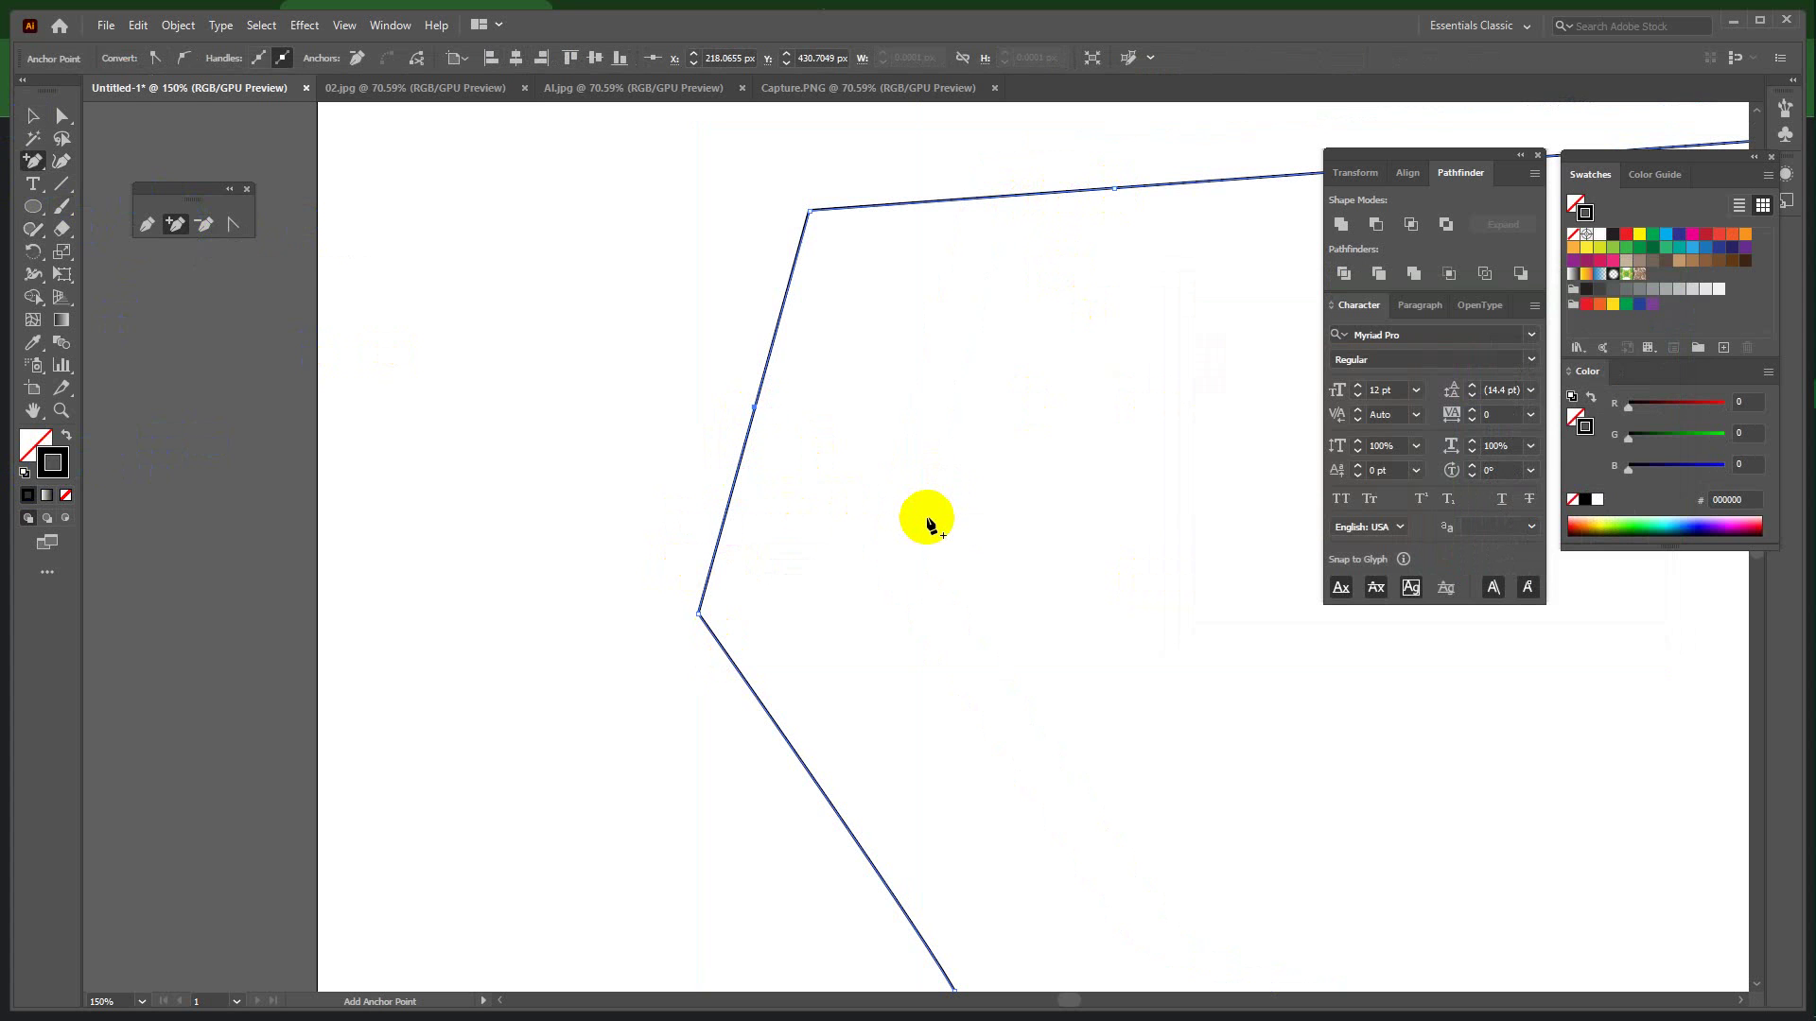
Delete the shape's upper-left corner anchor and the added anchor on the upper-left edge.
click(201, 230)
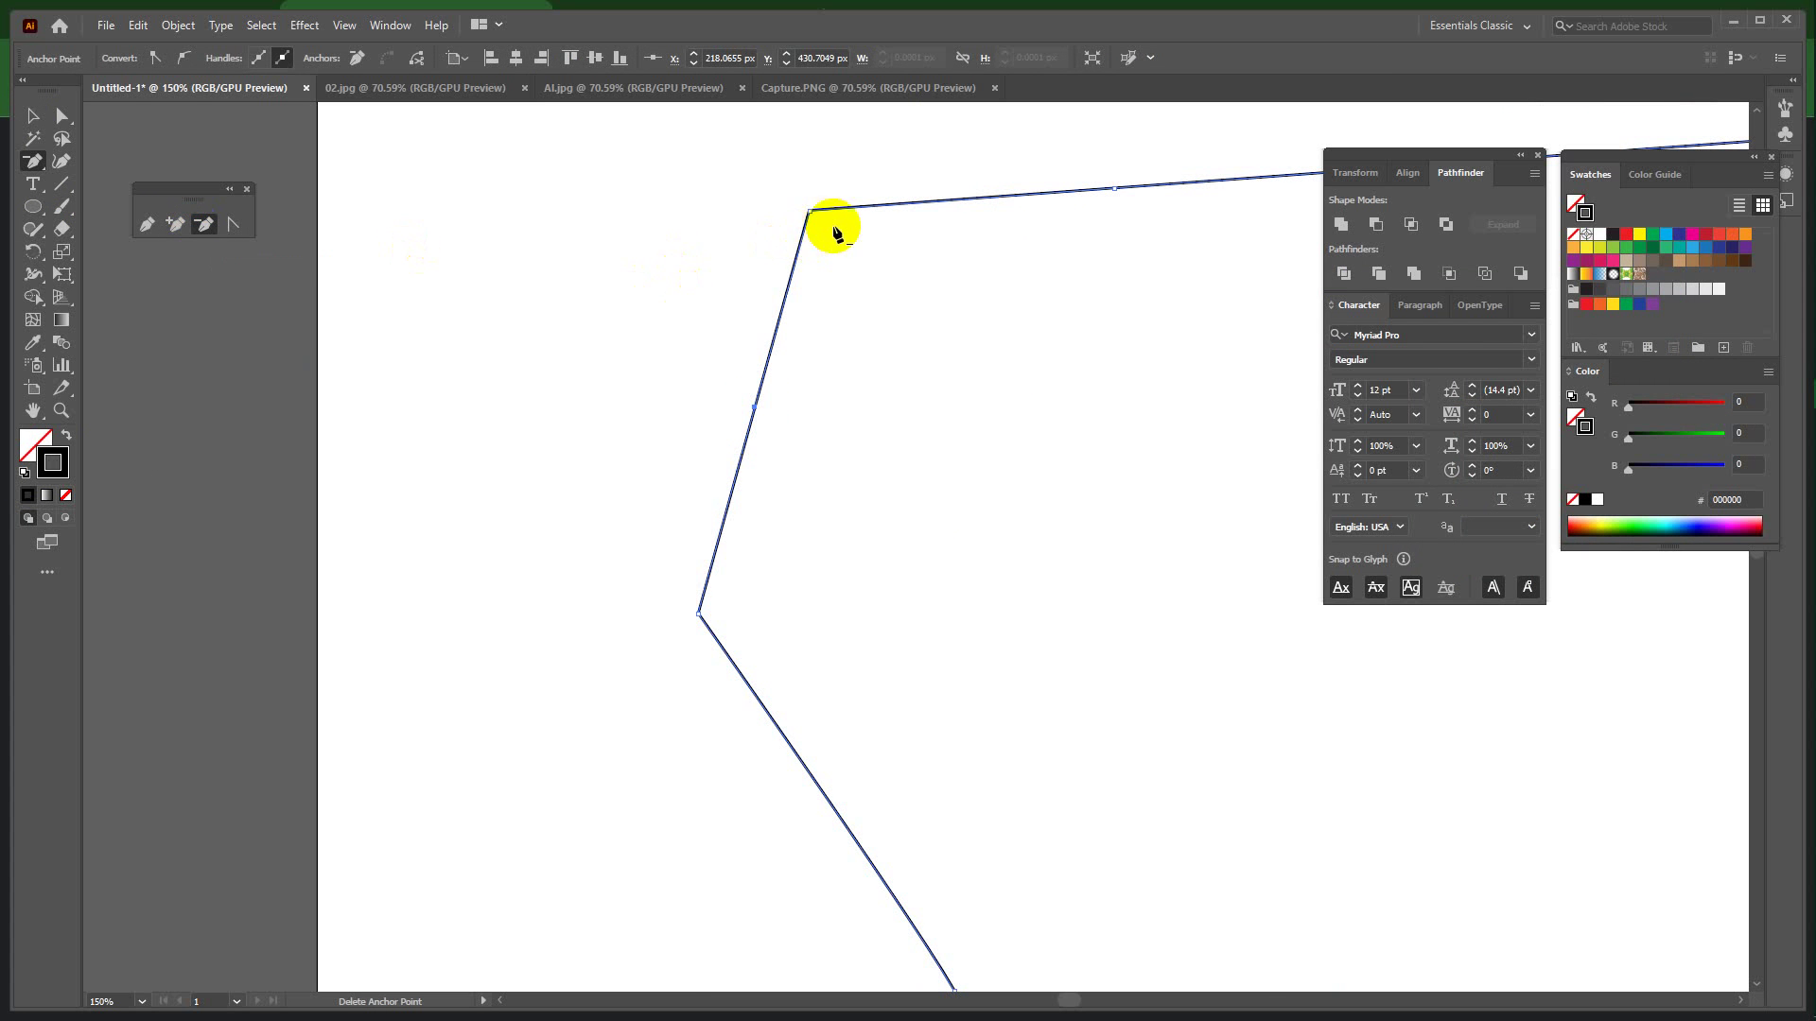
click(811, 211)
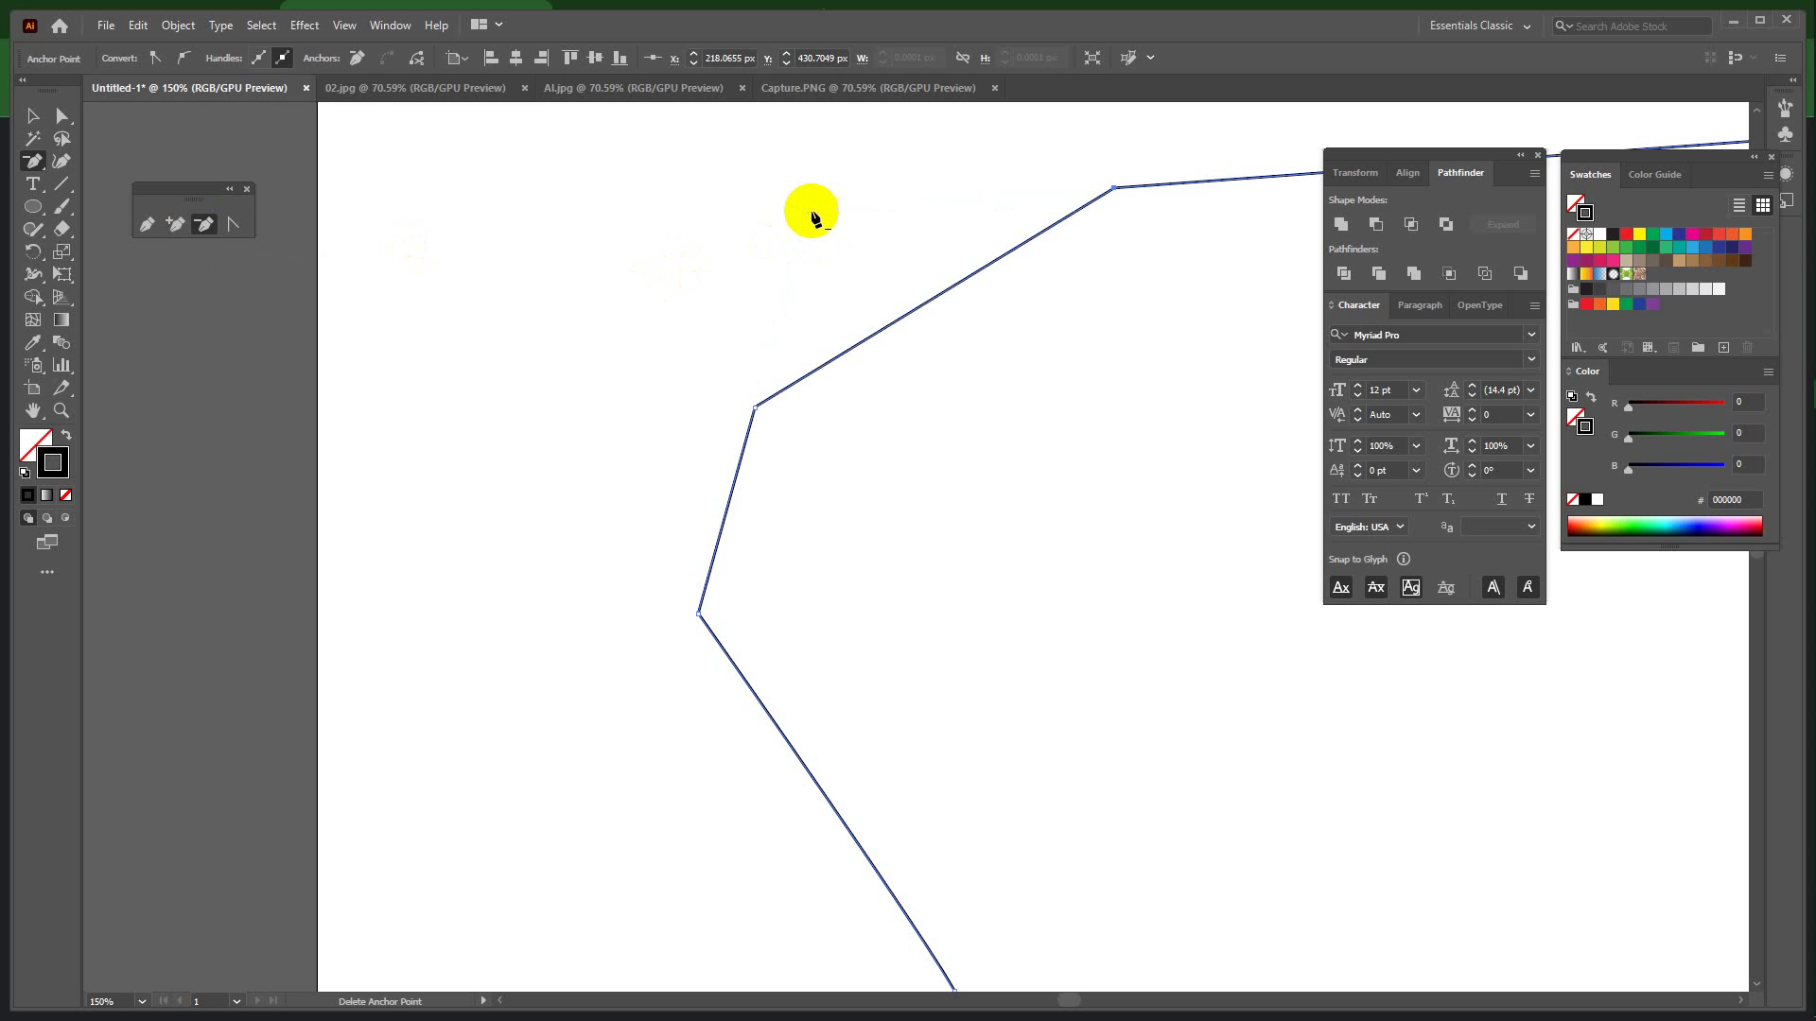
click(755, 407)
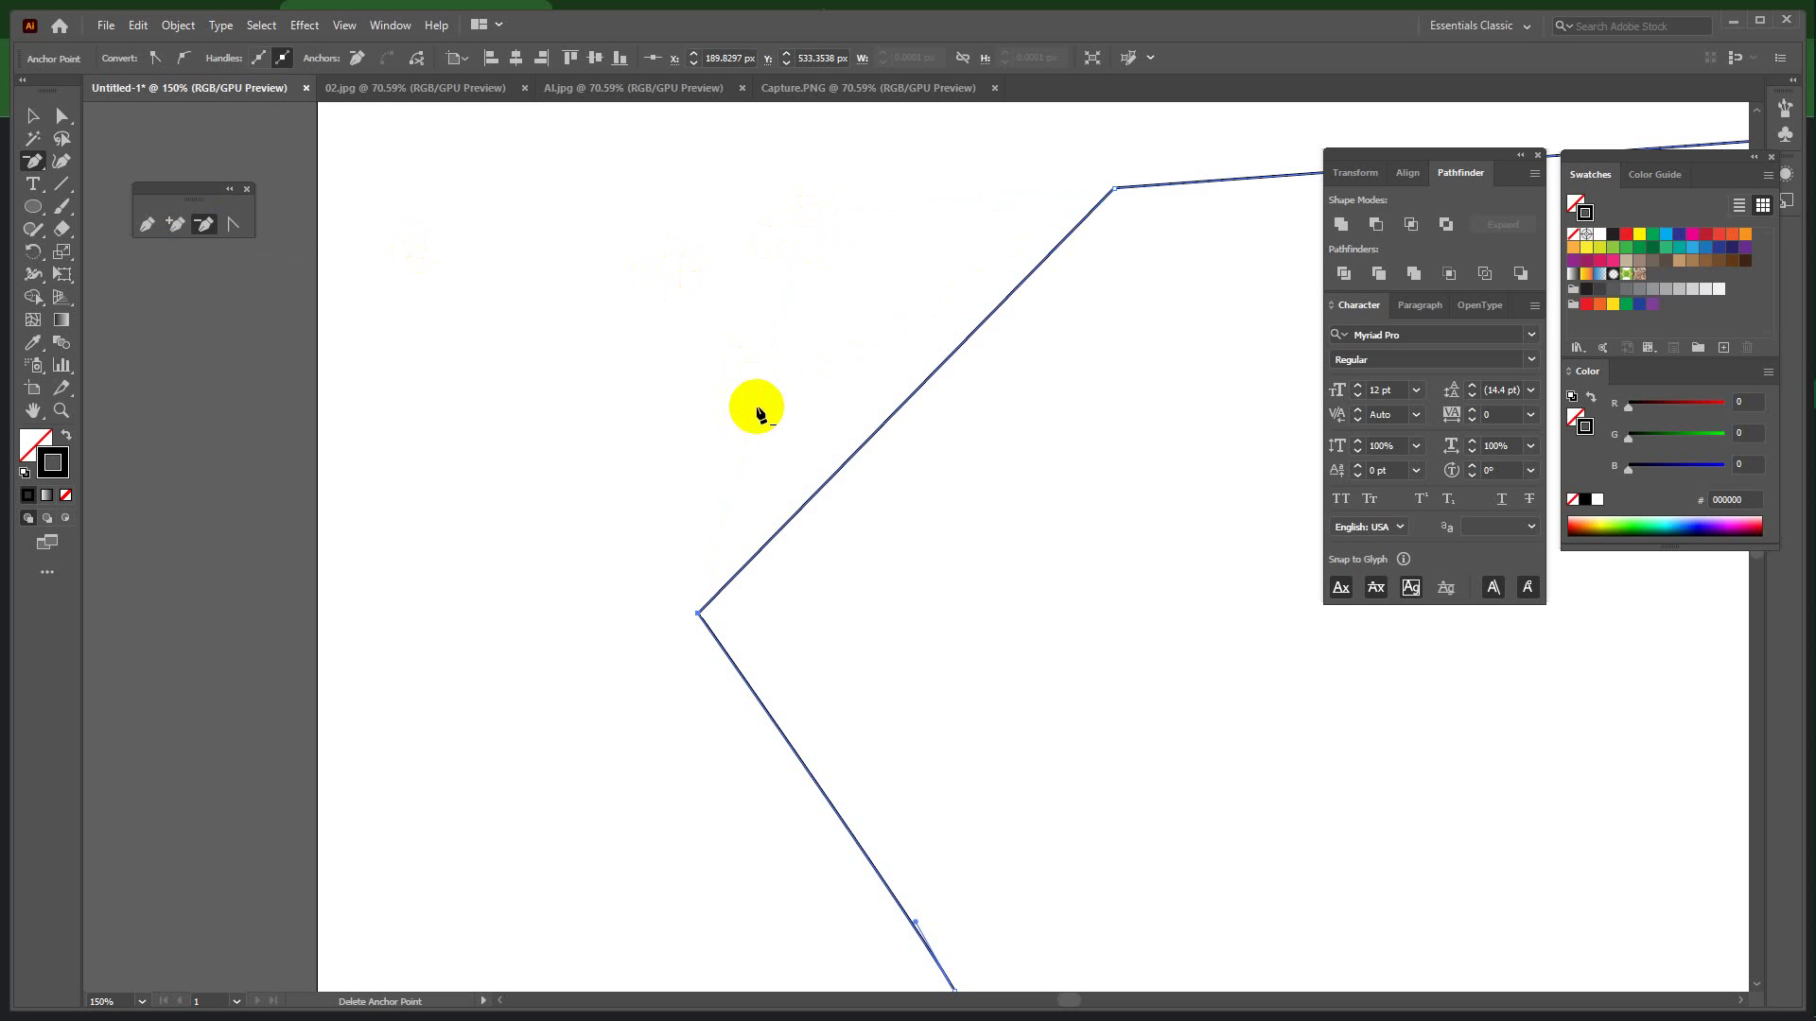
Convert the added top-edge anchor and the shape's leftmost corner into smooth points with the Anchor Point tool to round that side.
click(232, 226)
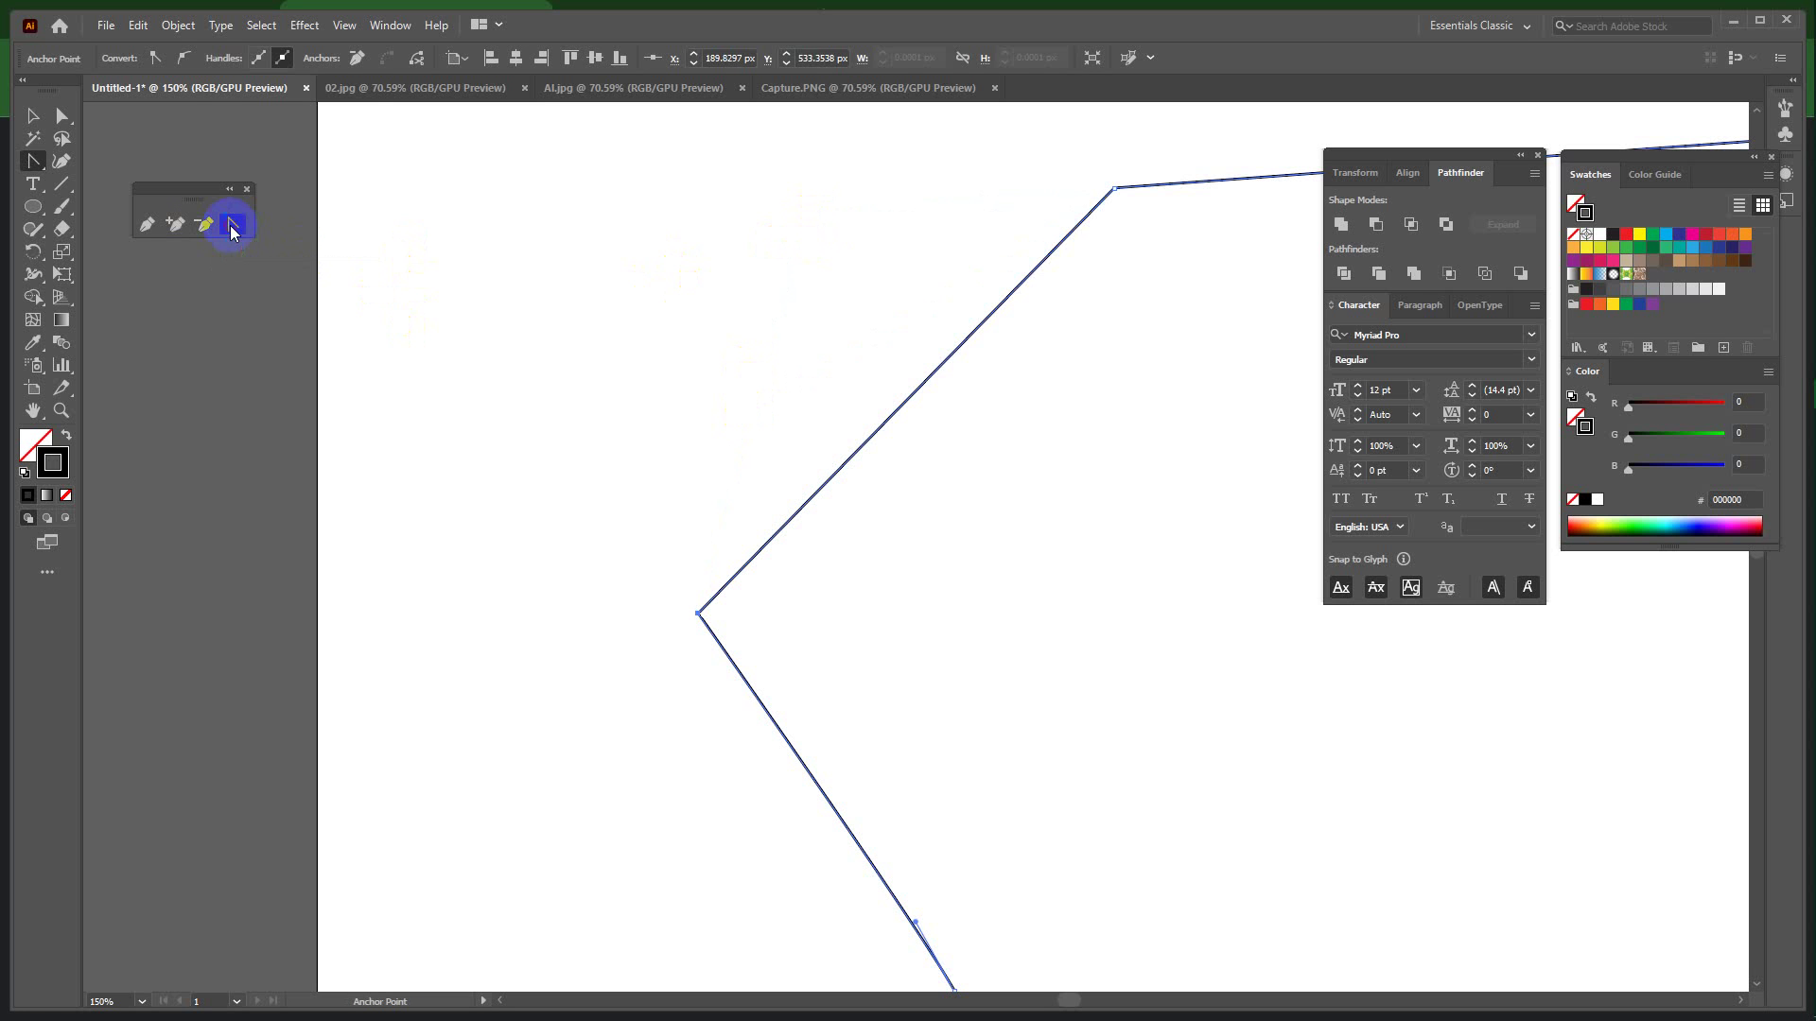
drag(1116, 190, 1273, 159)
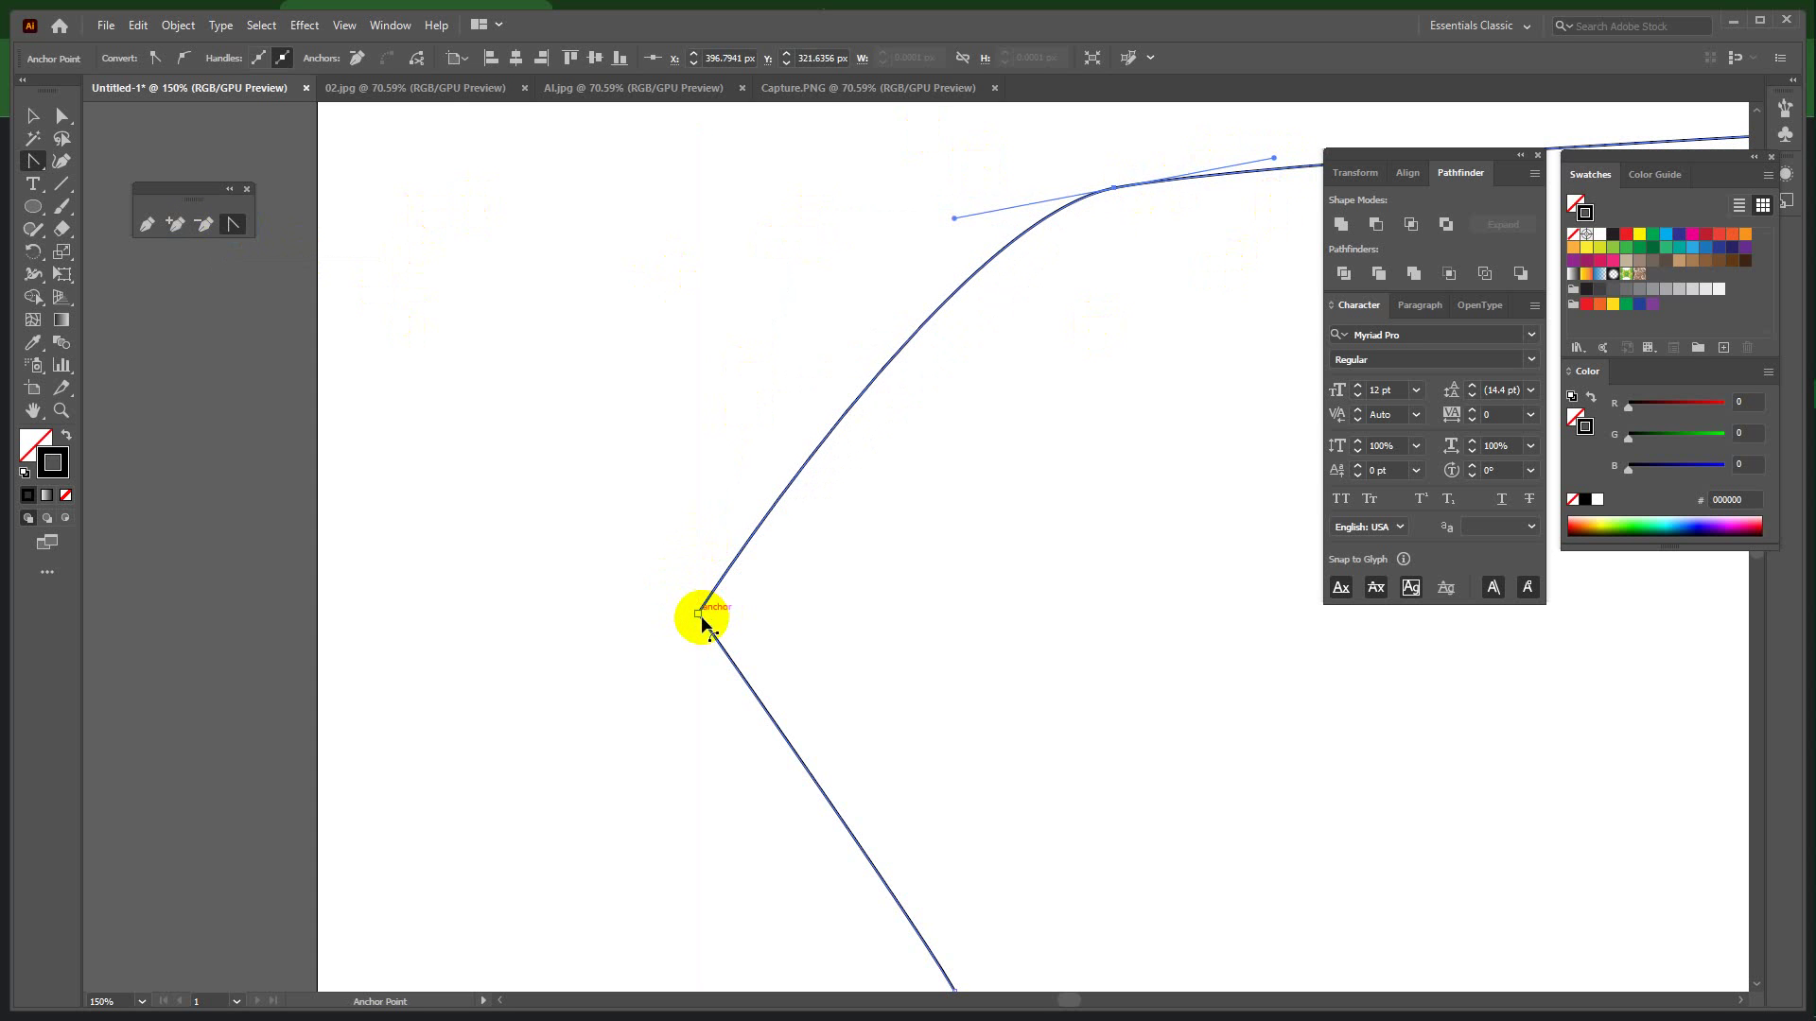
drag(698, 610, 665, 296)
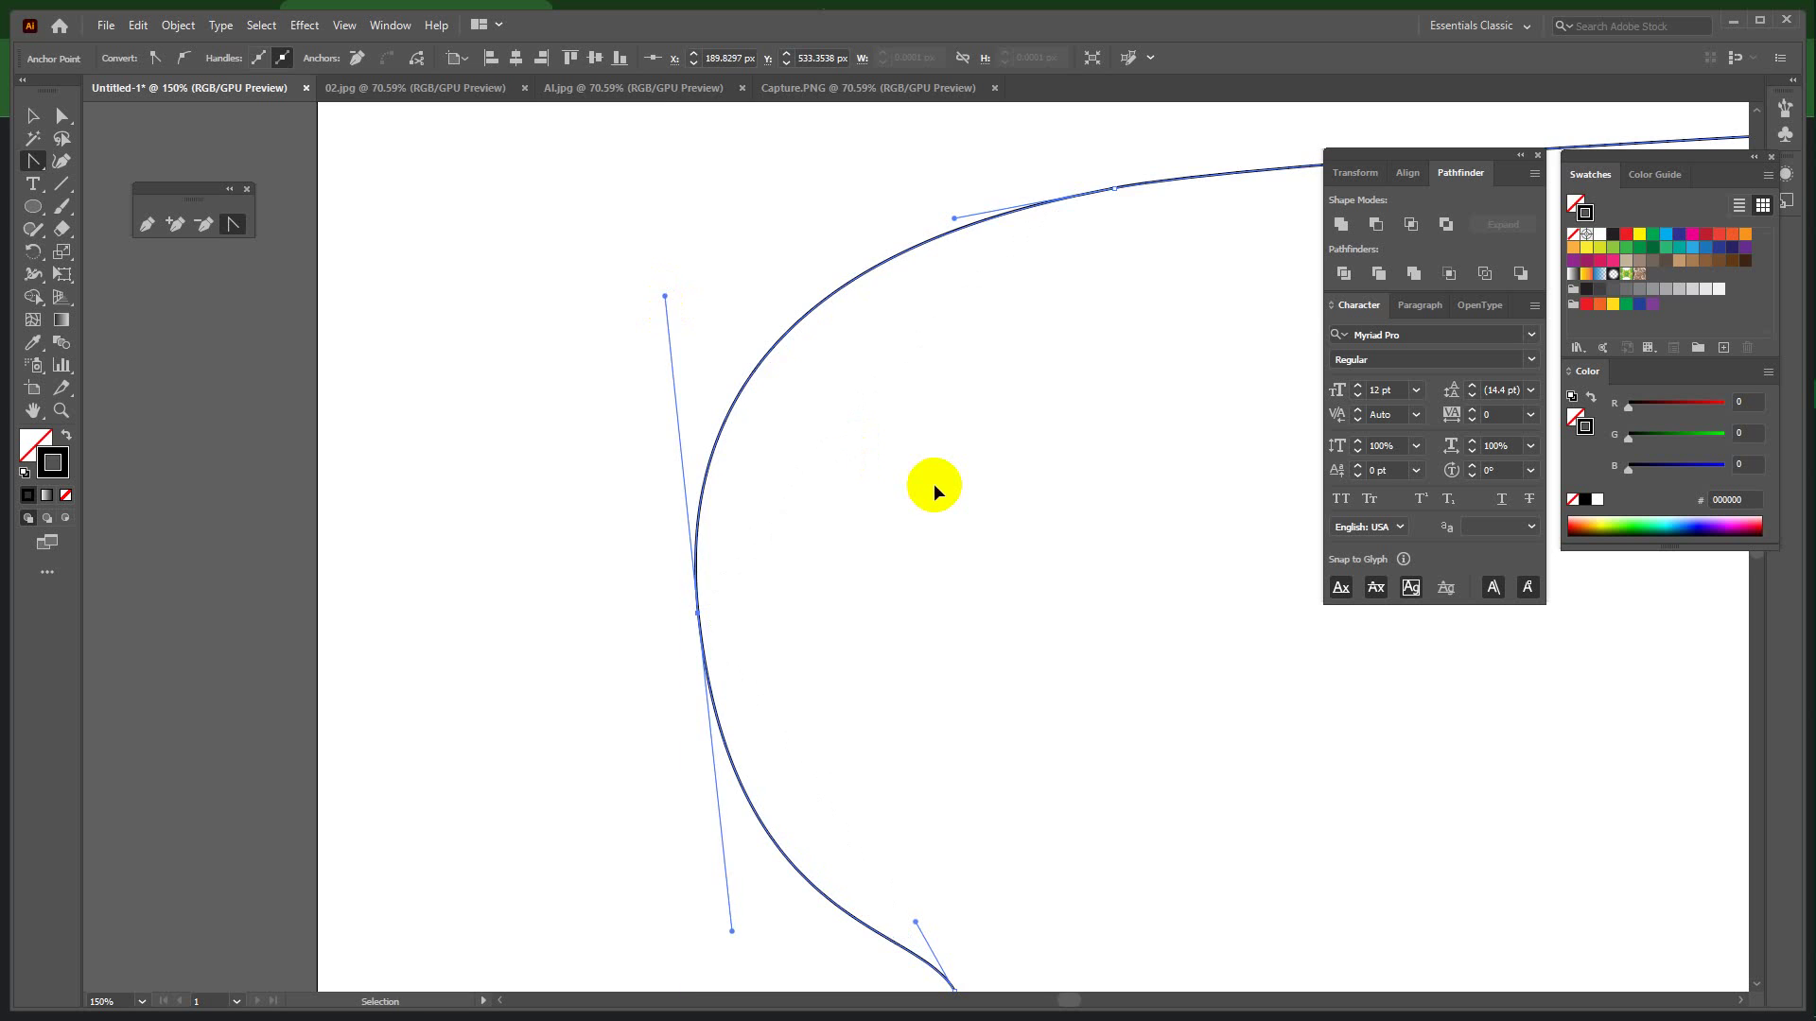
key(ctrl+minus)
key(ctrl+minus)
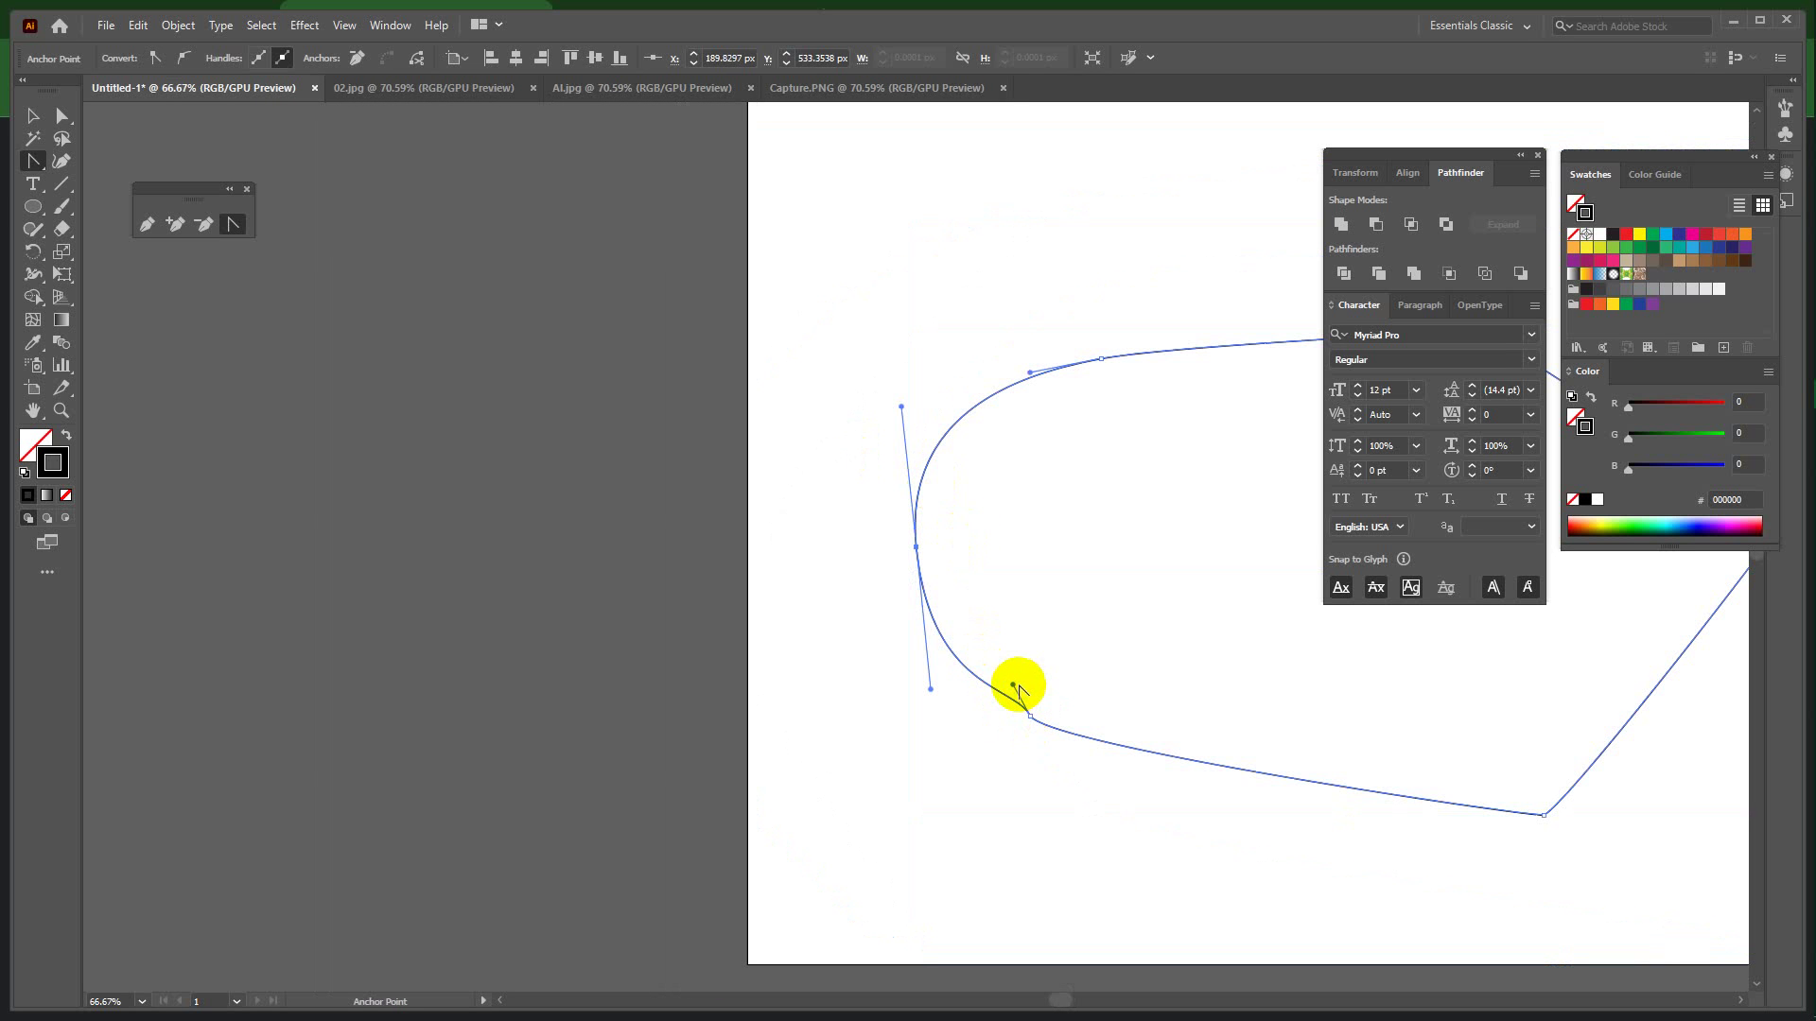
Convert the shape's lower-left corner into a curve with the Anchor Point tool, pulling its handle down and left, and deselect the shape.
drag(1030, 717, 796, 876)
click(32, 114)
click(545, 371)
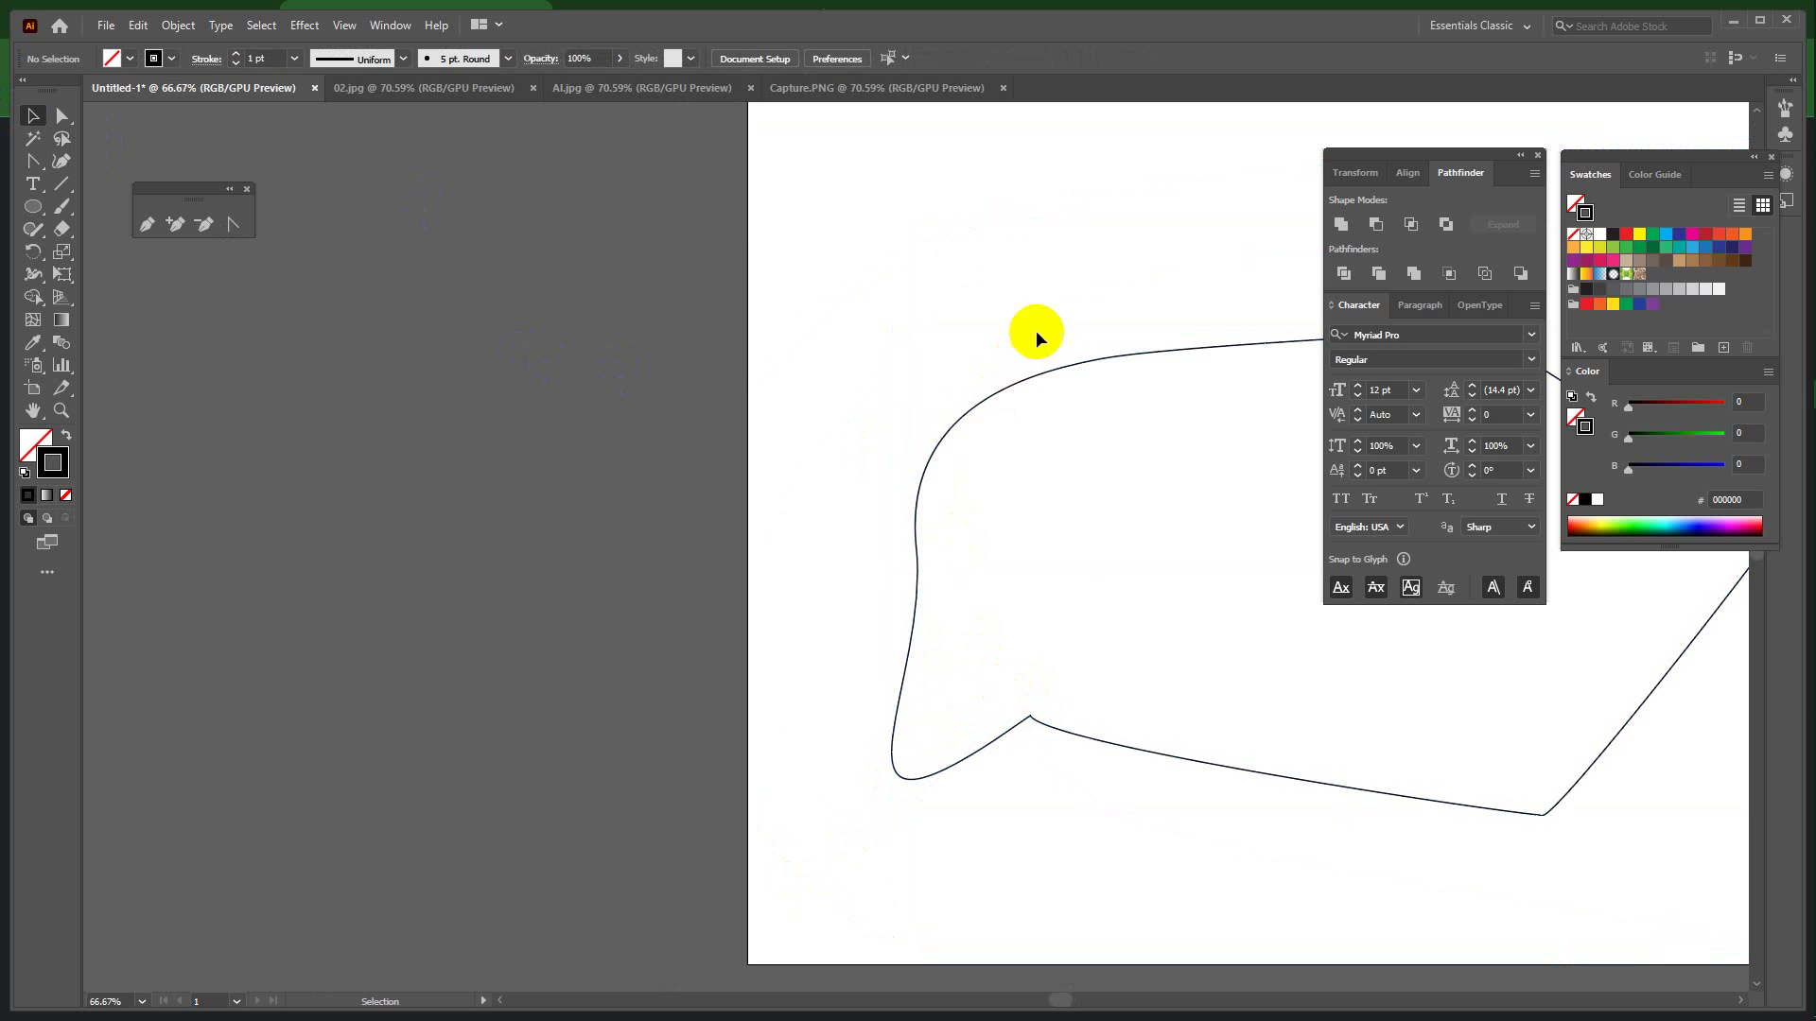
Select the whole practice shape on the artboard and delete it.
drag(1059, 474, 754, 474)
drag(737, 299, 1071, 618)
key(Delete)
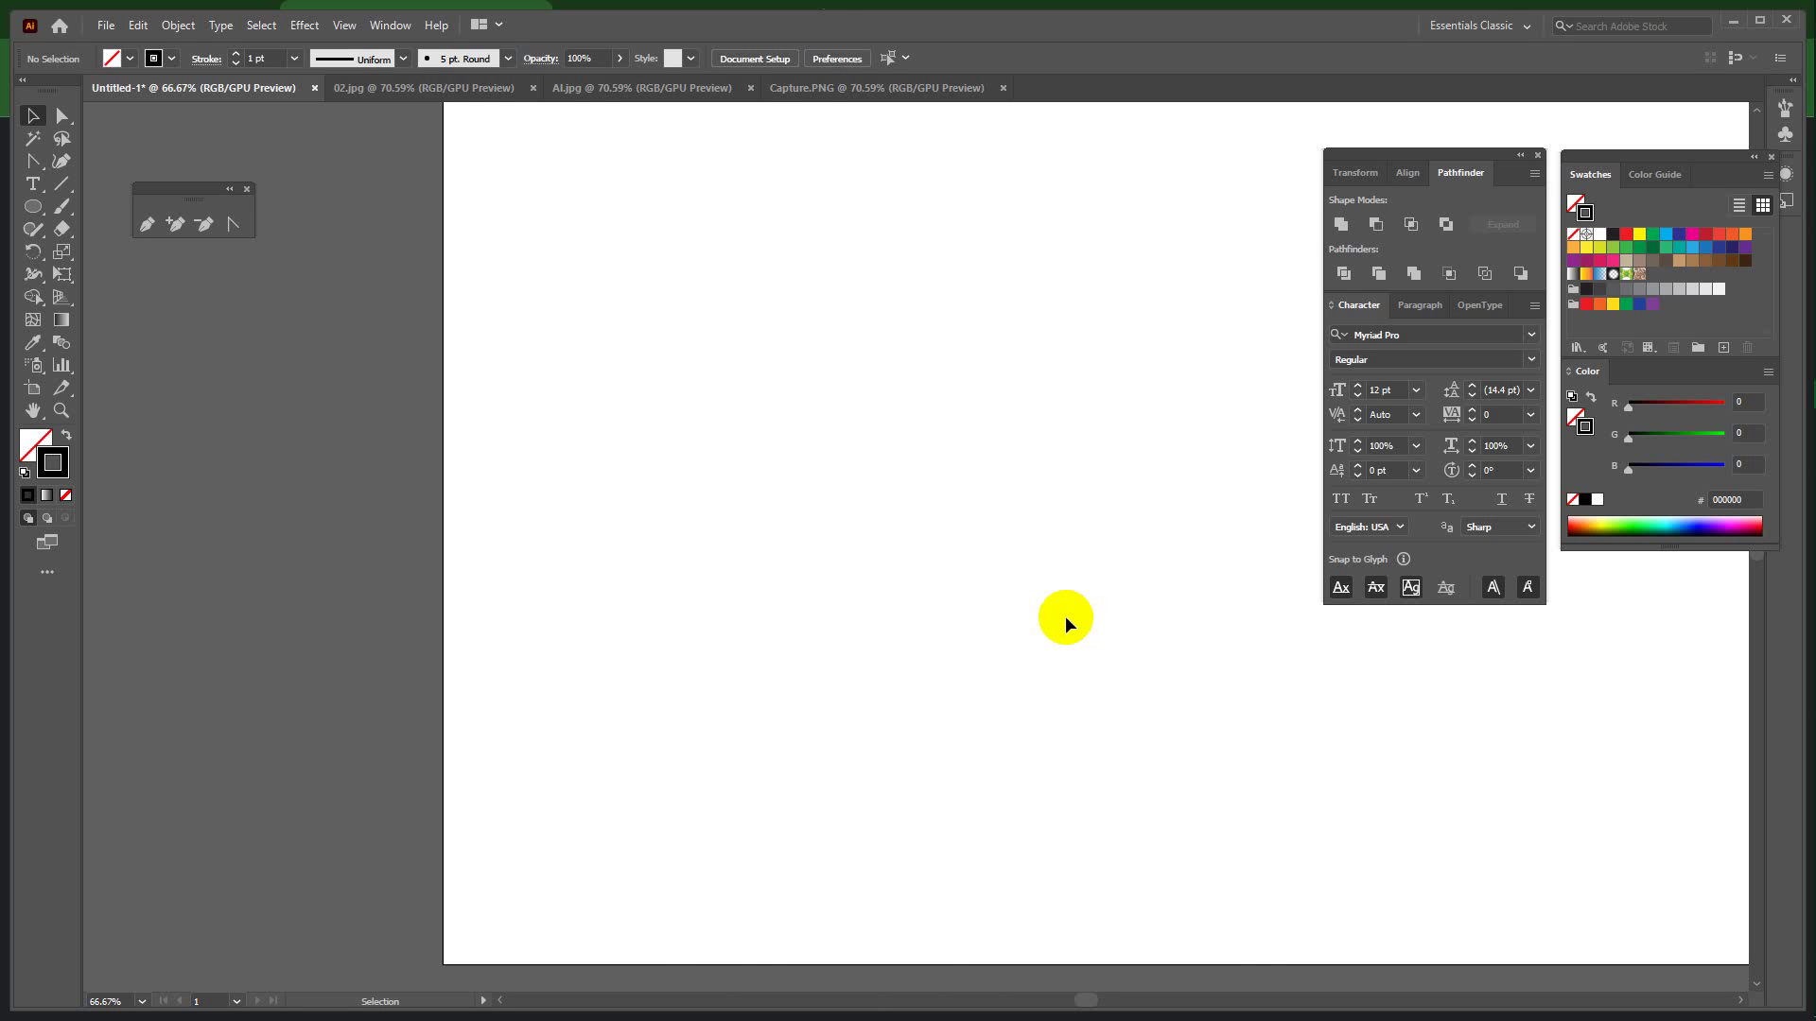
Switch to the AI.jpg document and lock its alphabet image in place.
click(488, 87)
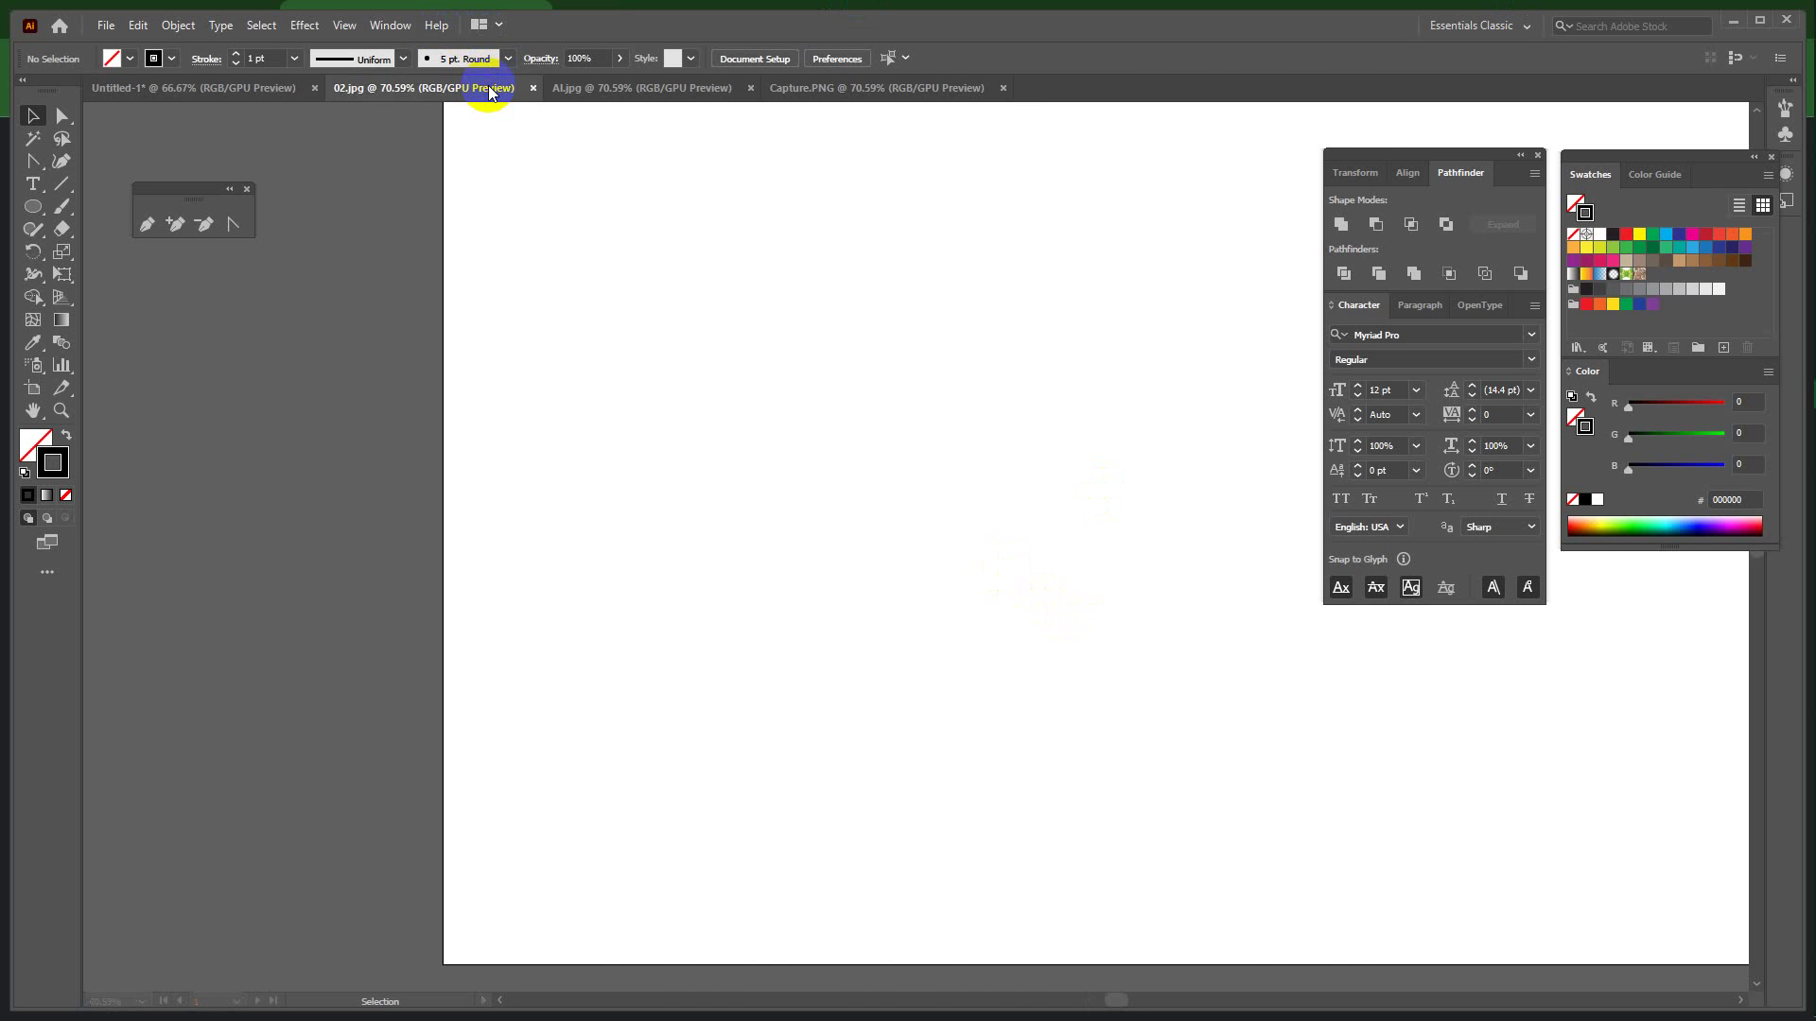
click(653, 87)
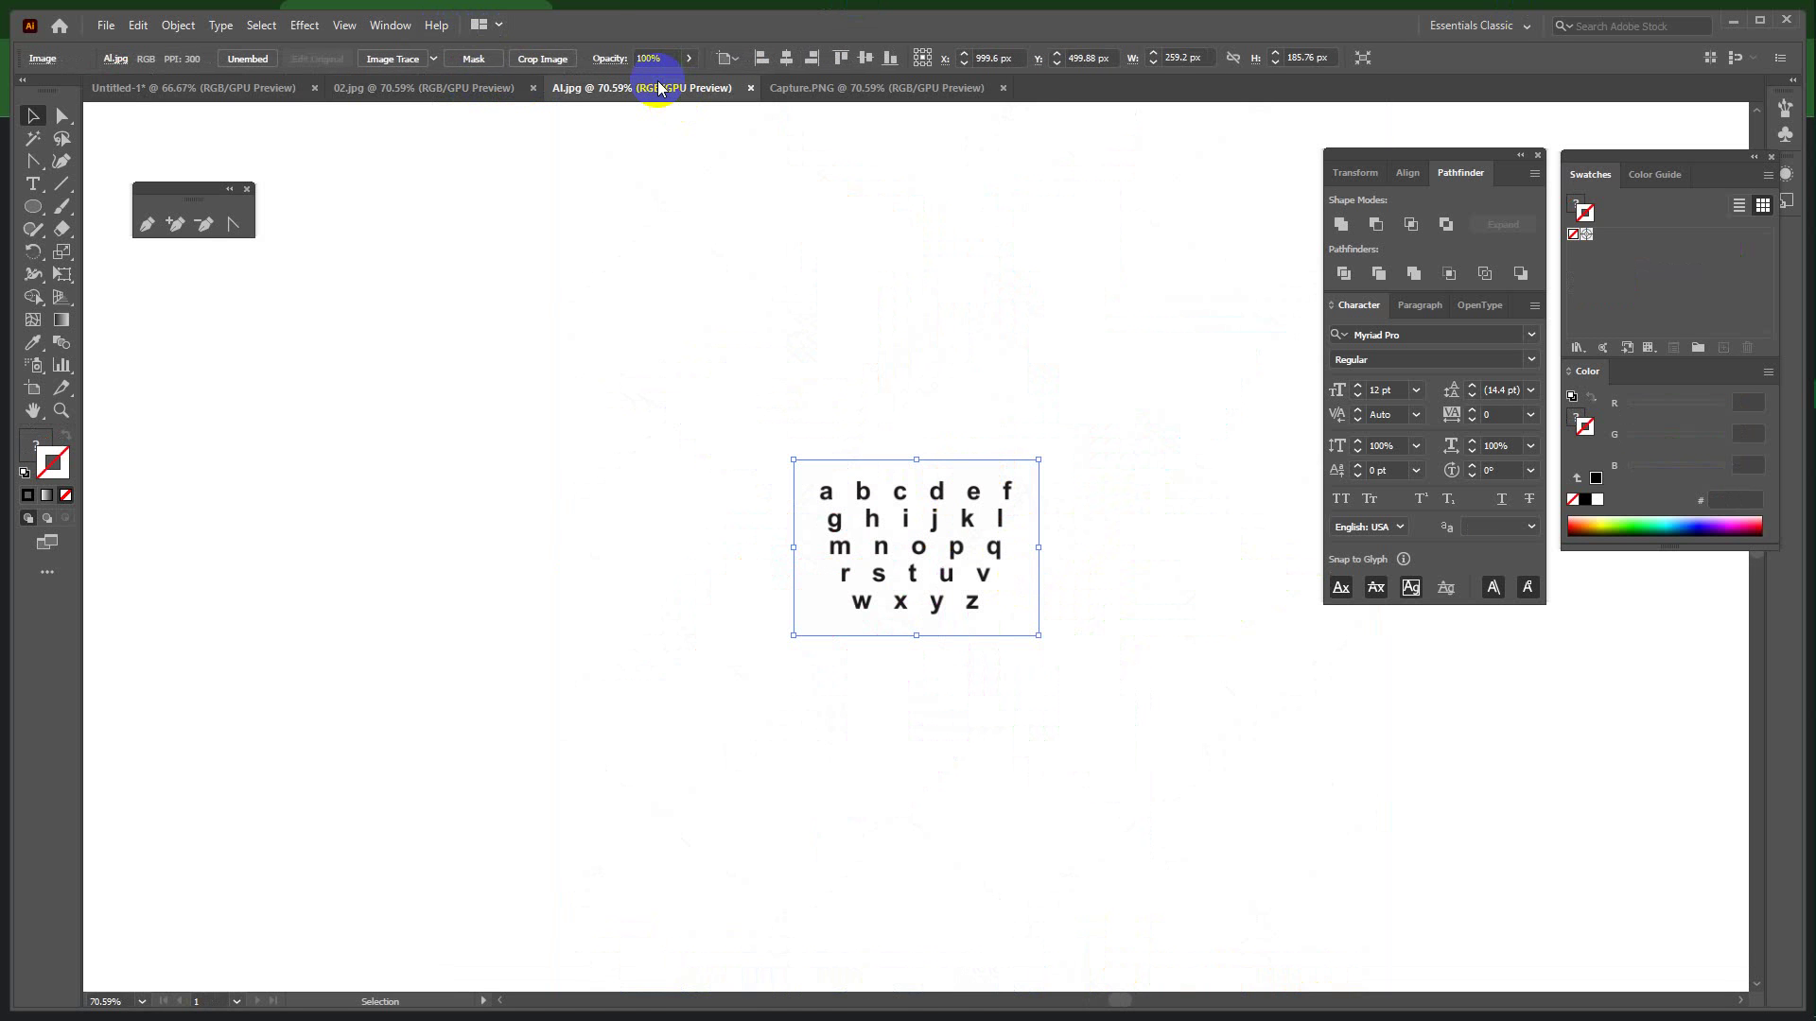
key(ctrl+equal)
key(ctrl+equal)
key(ctrl+equal)
key(ctrl+equal)
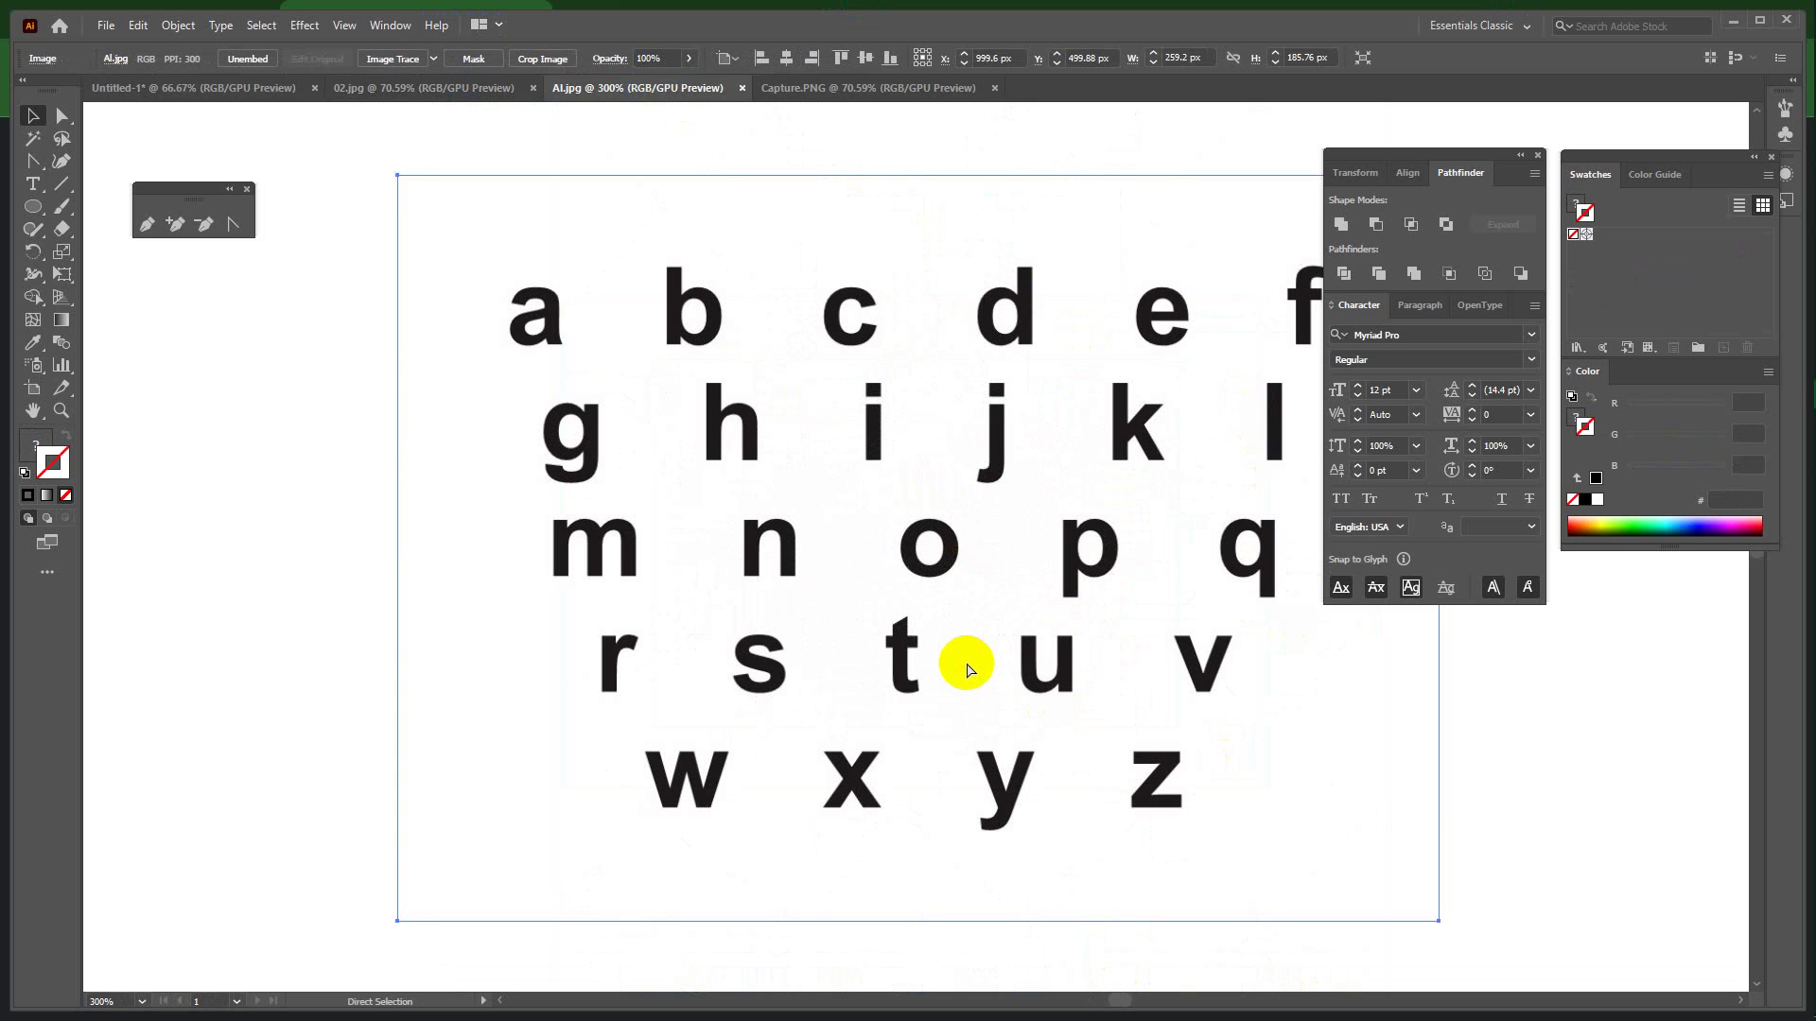
key(ctrl+2)
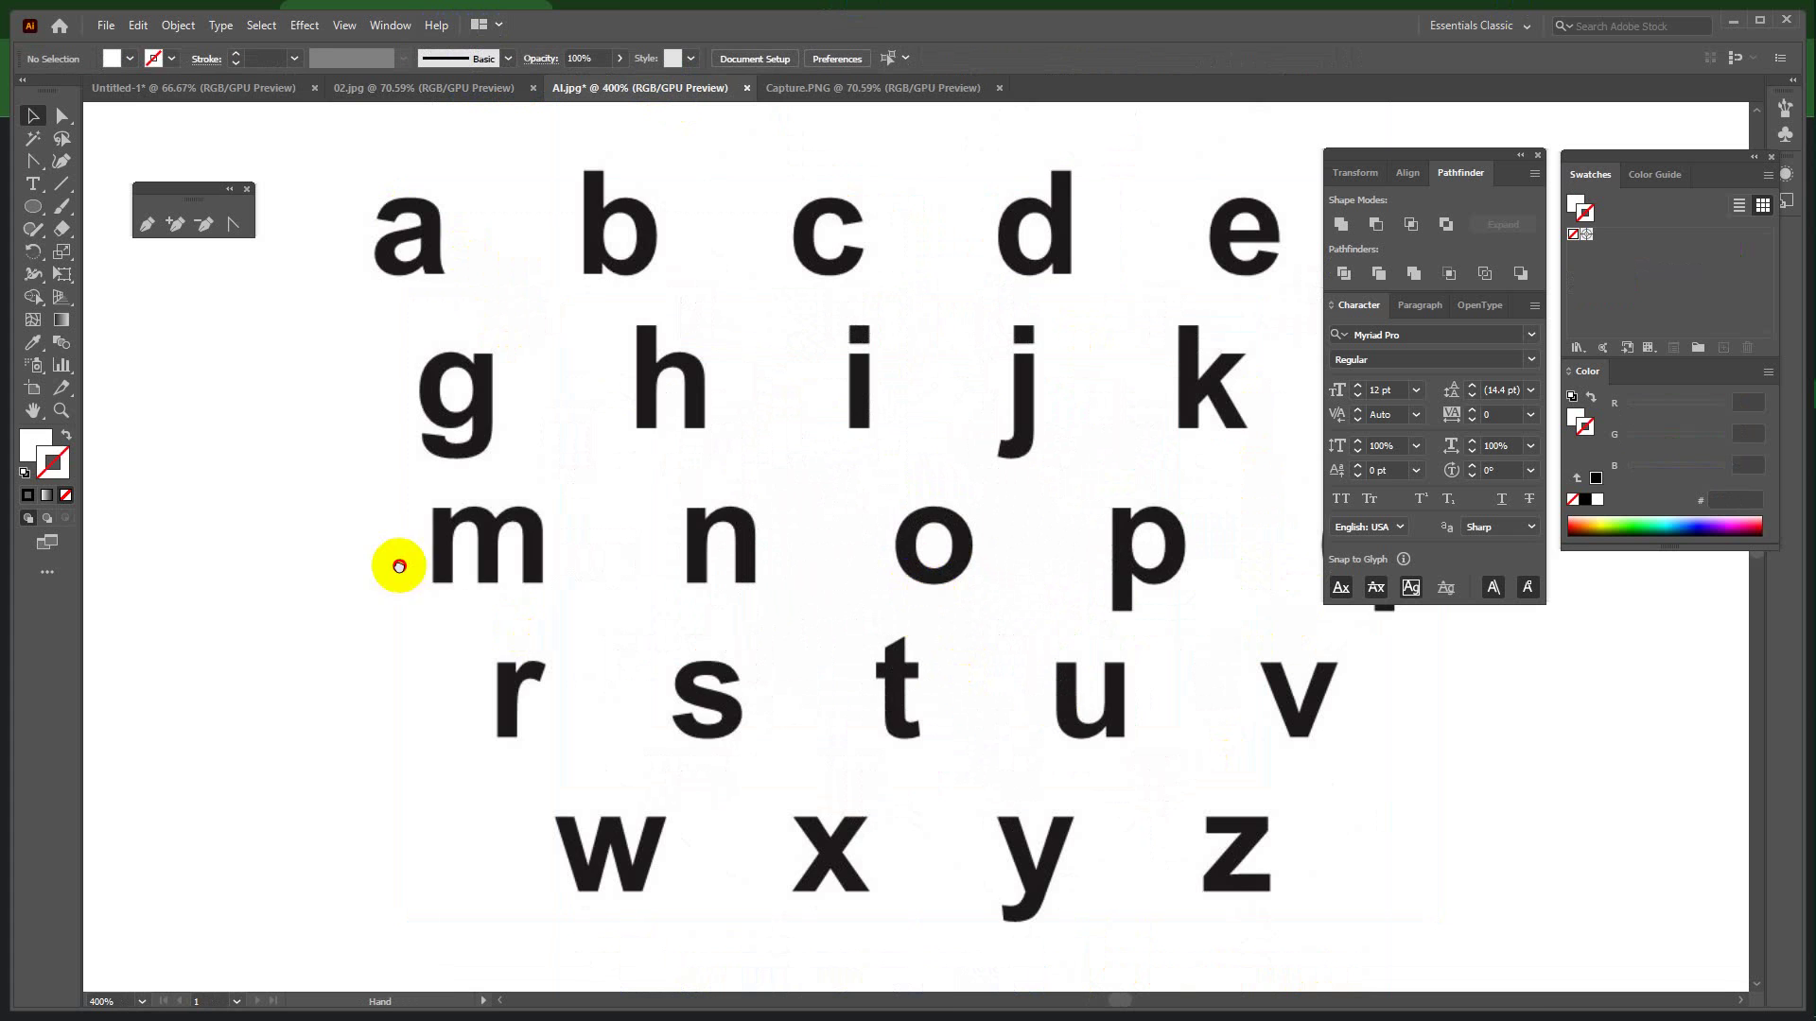
Set the fill to none and the stroke colour to pure red ff0000.
key(ctrl+equal)
drag(397, 564, 719, 698)
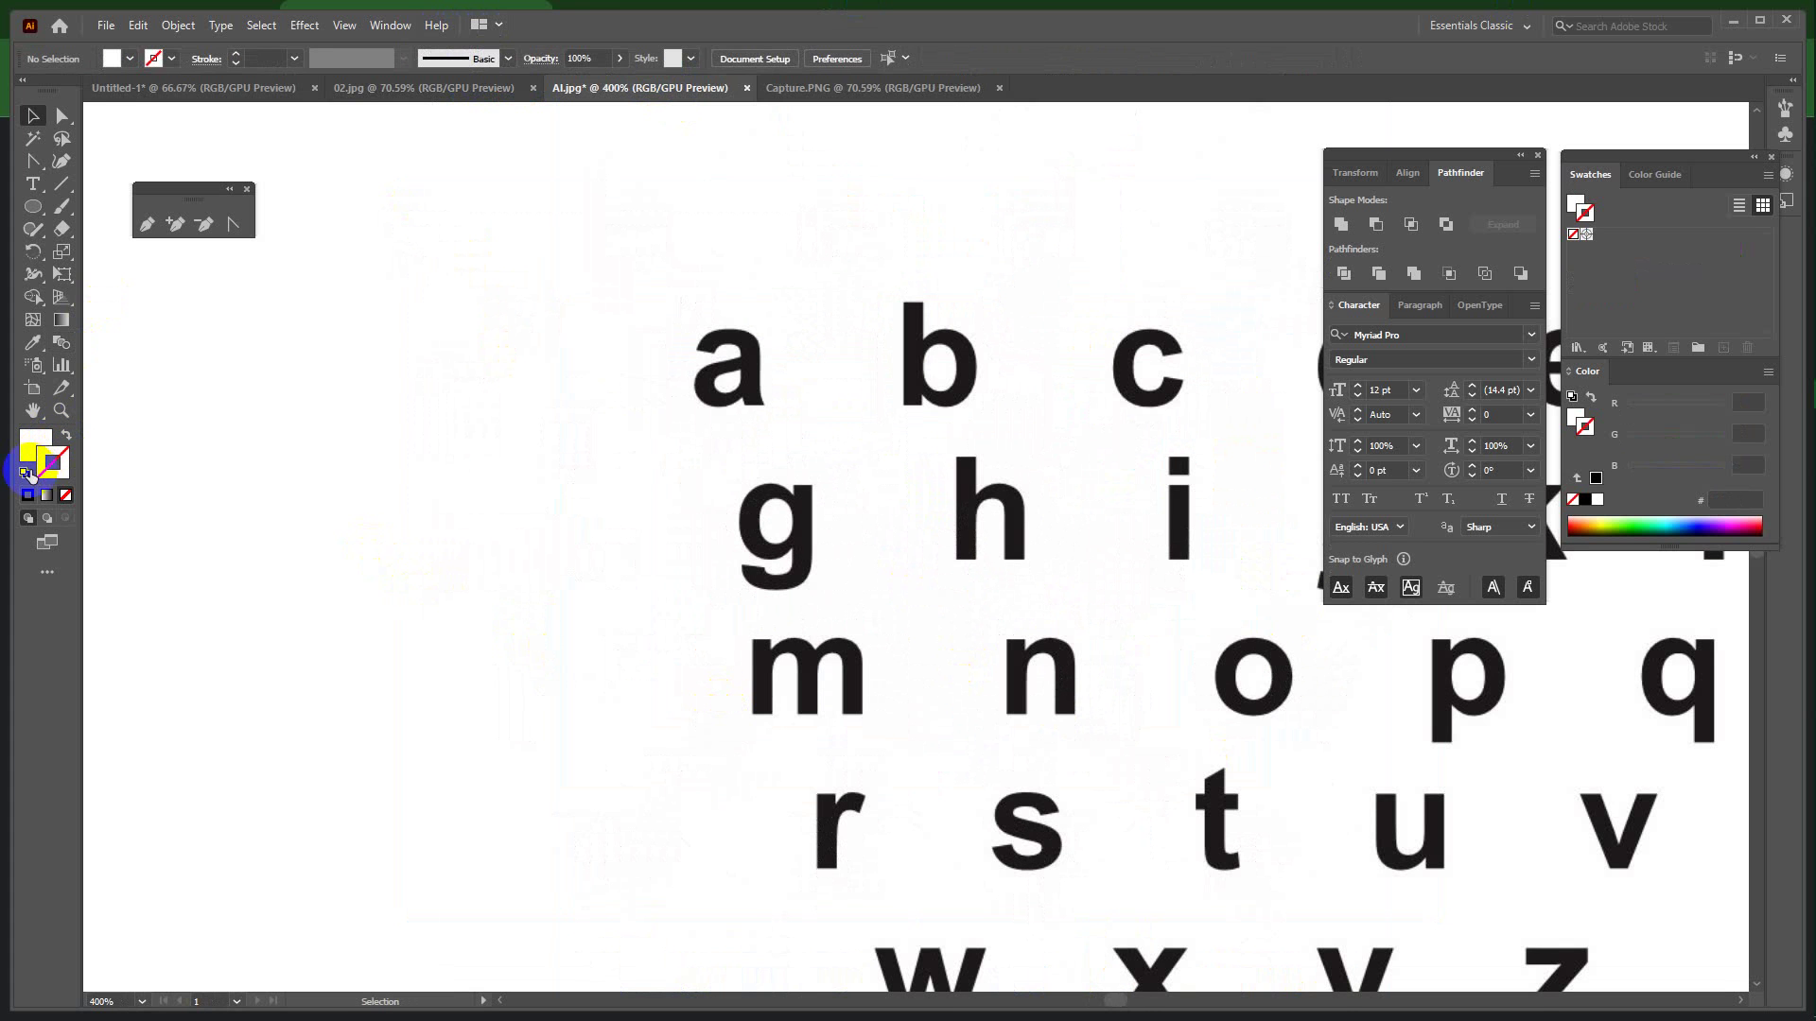
click(27, 473)
click(65, 495)
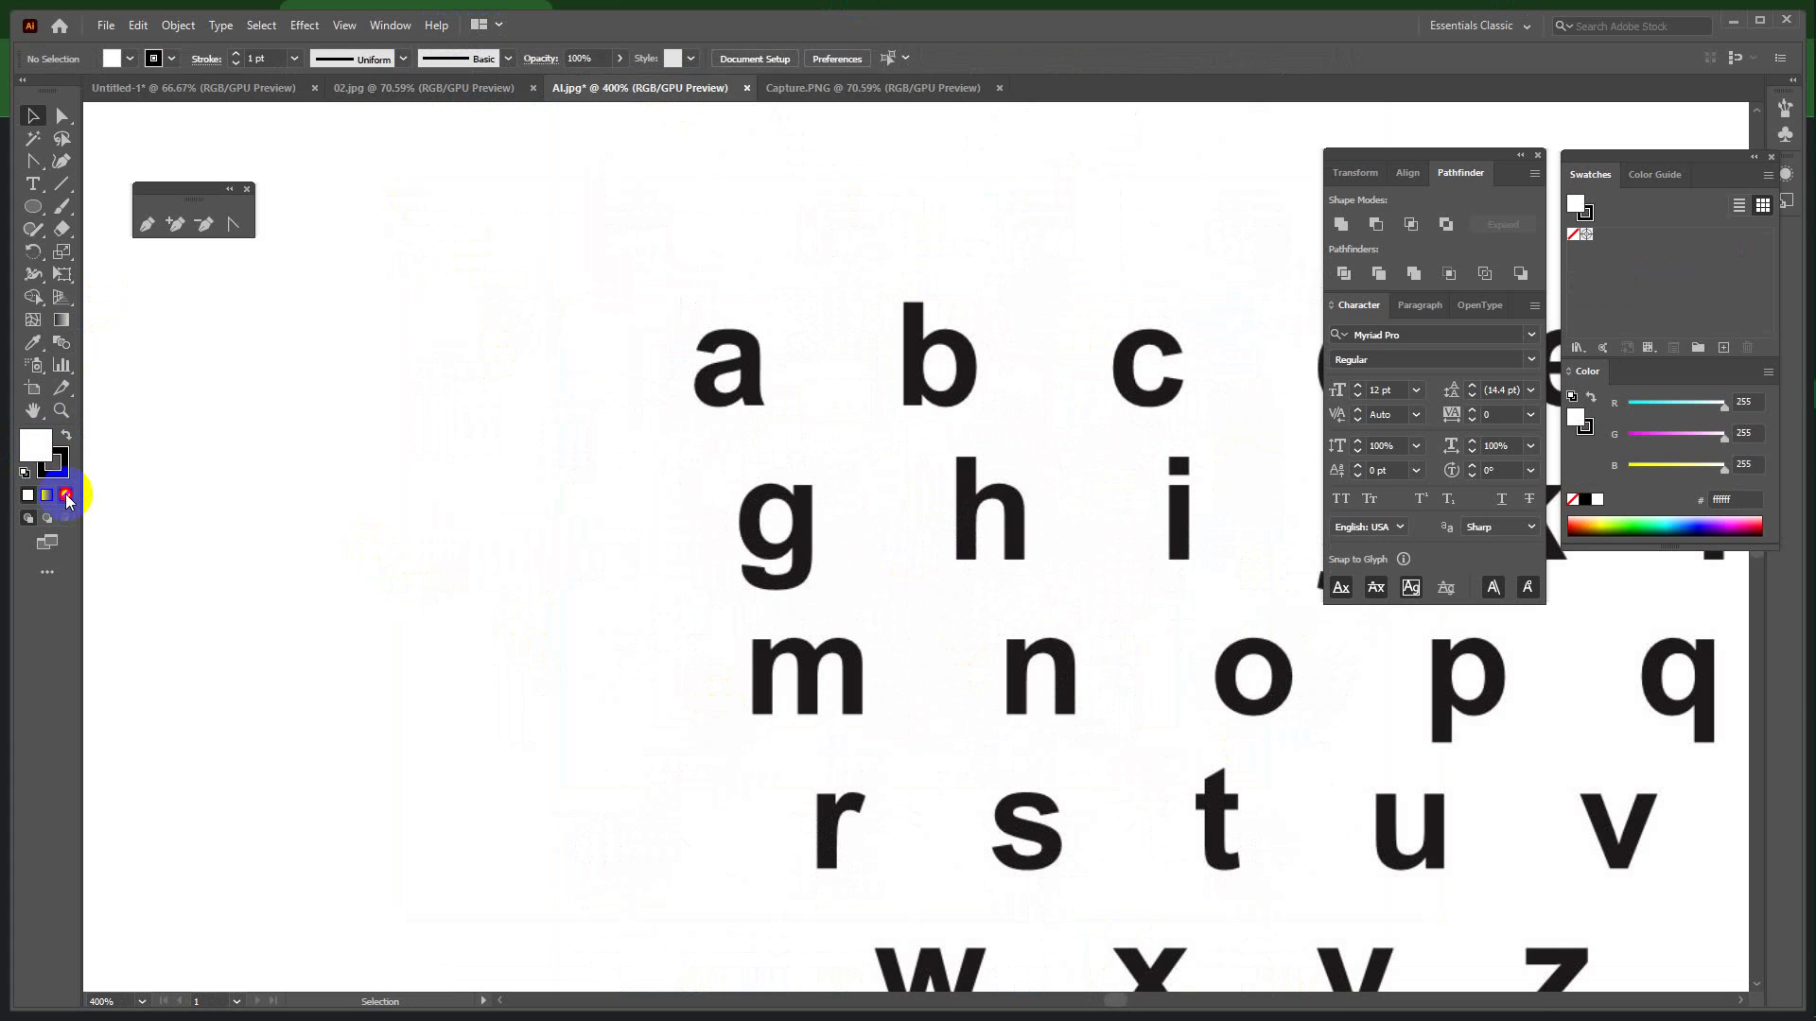
click(58, 476)
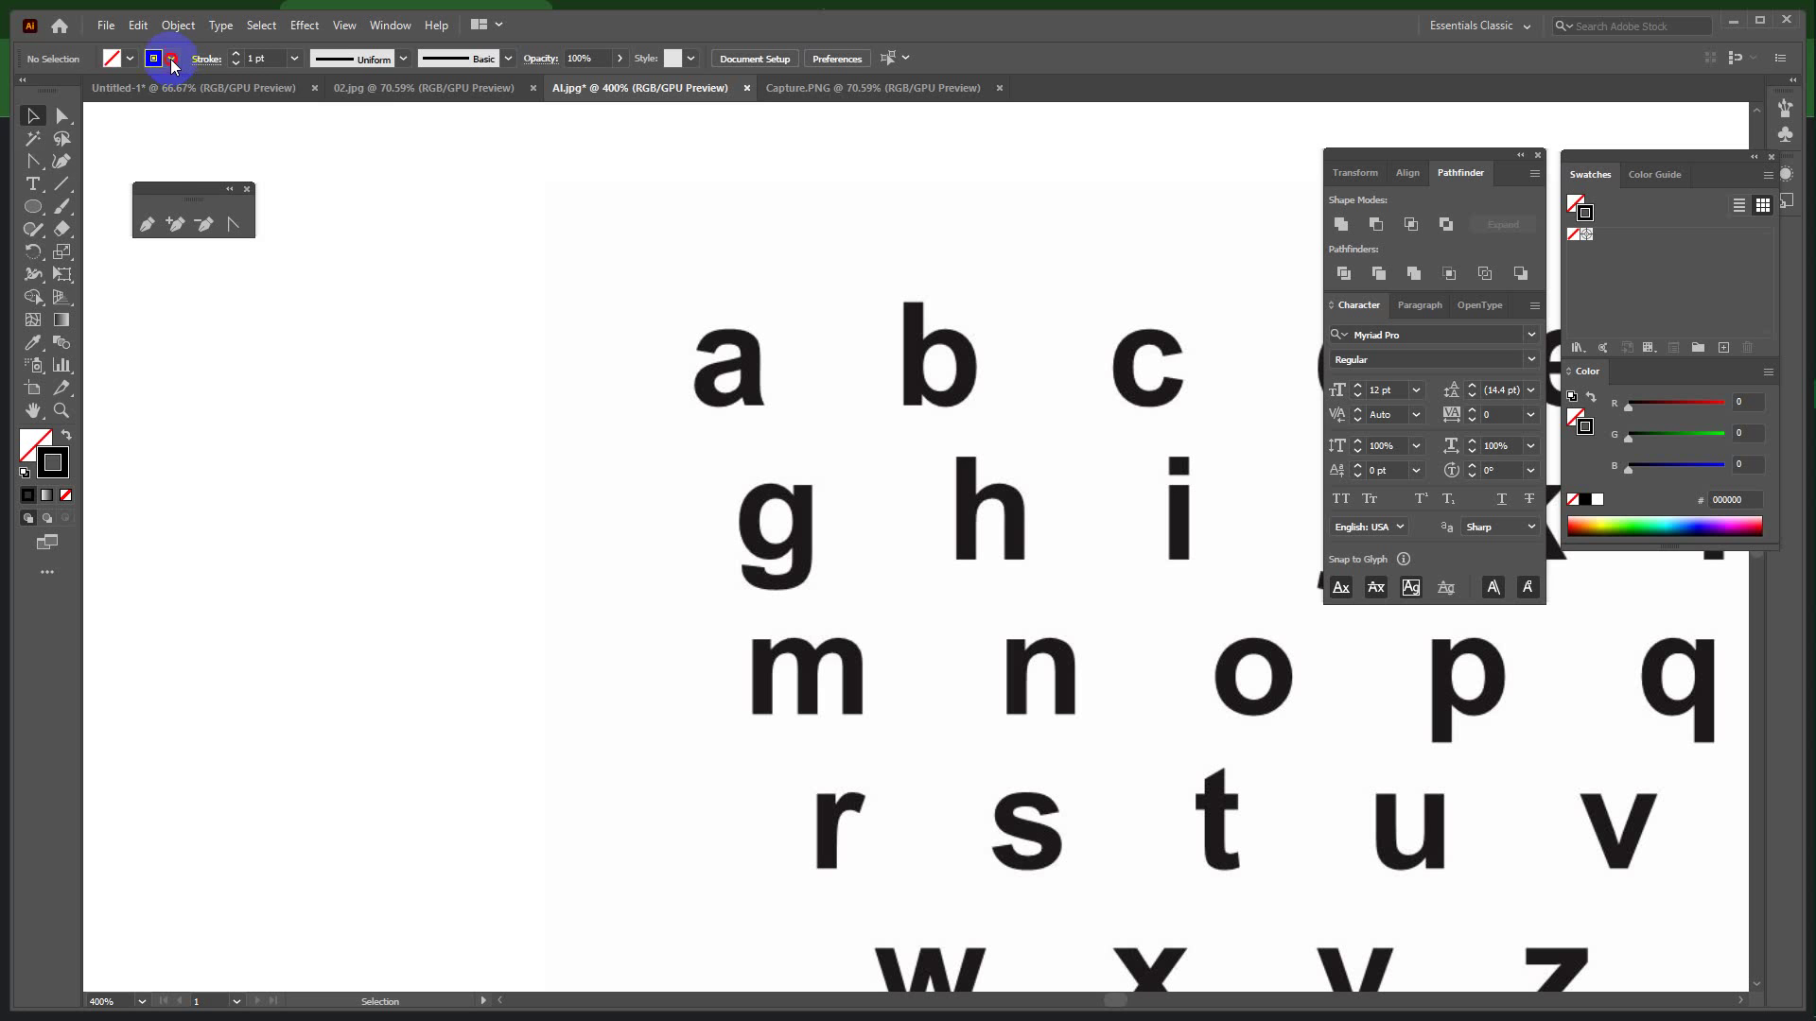
click(172, 59)
click(59, 460)
double_click(57, 462)
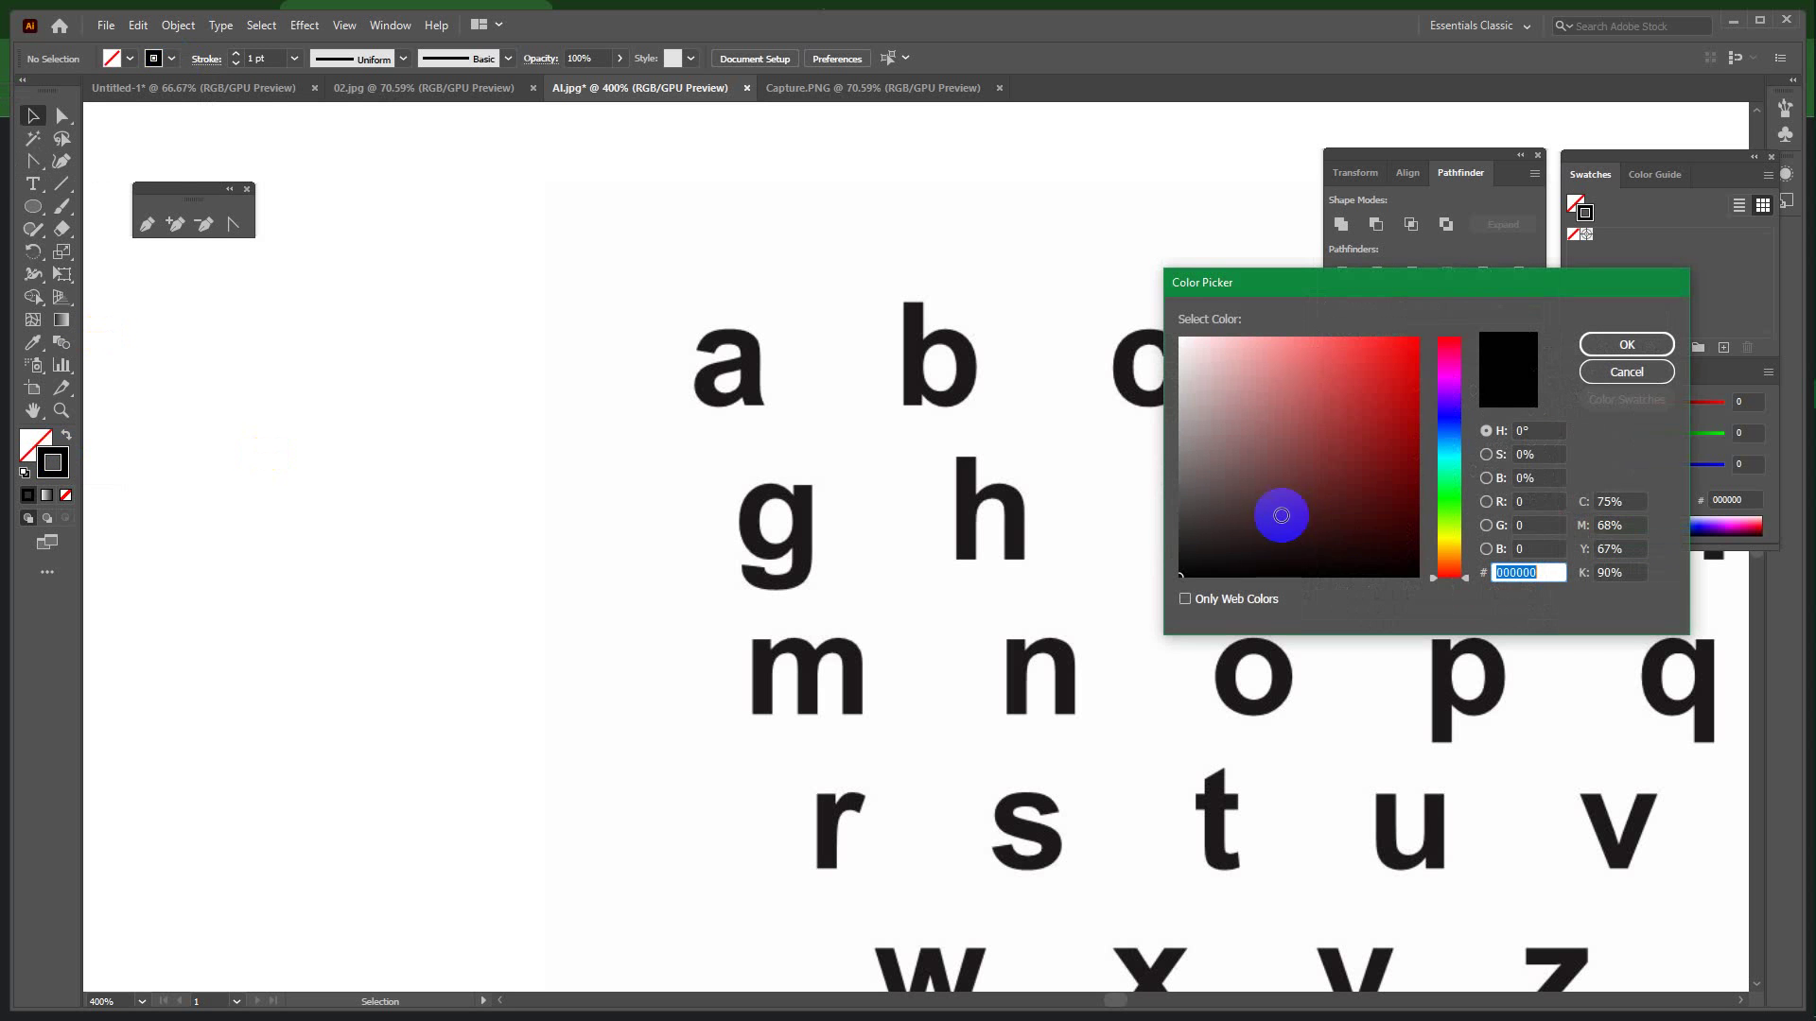
drag(1282, 517, 1419, 338)
click(1632, 344)
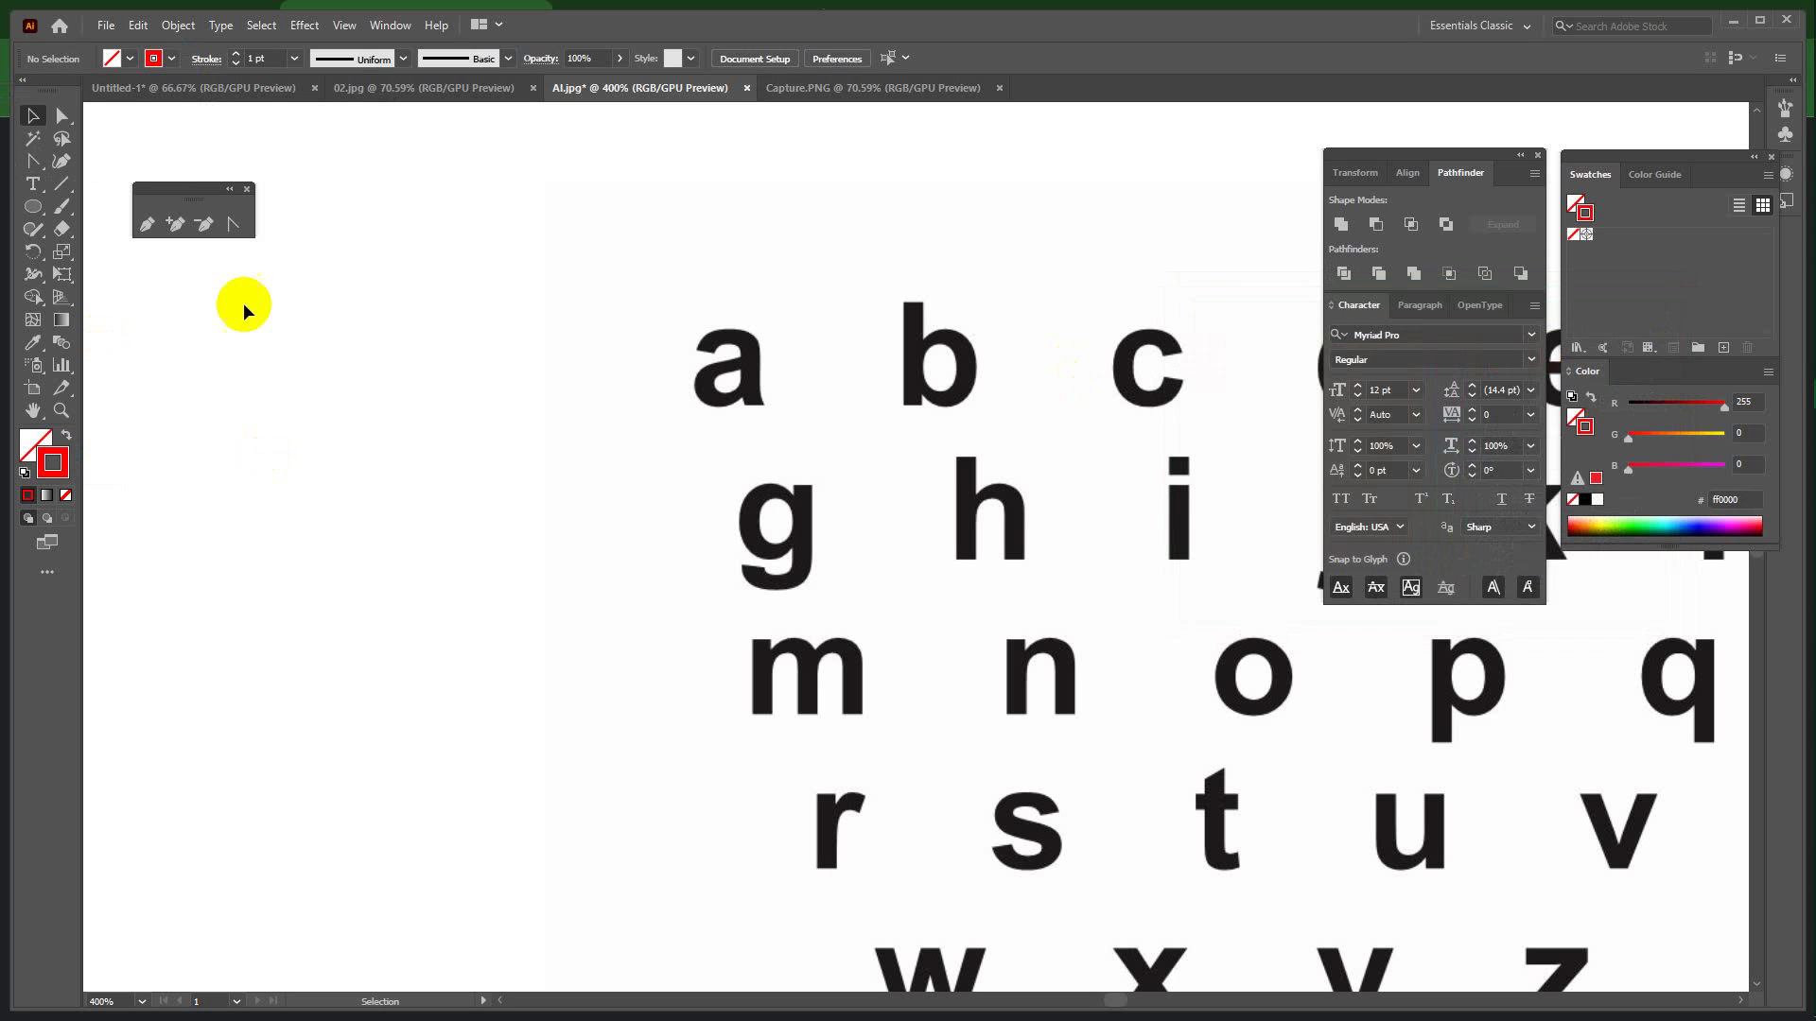
Draw a straight Pen path across the end of the letter a's upper hook, from its inner corner to its outer corner.
key(ctrl+plus)
key(ctrl+plus)
key(ctrl+plus)
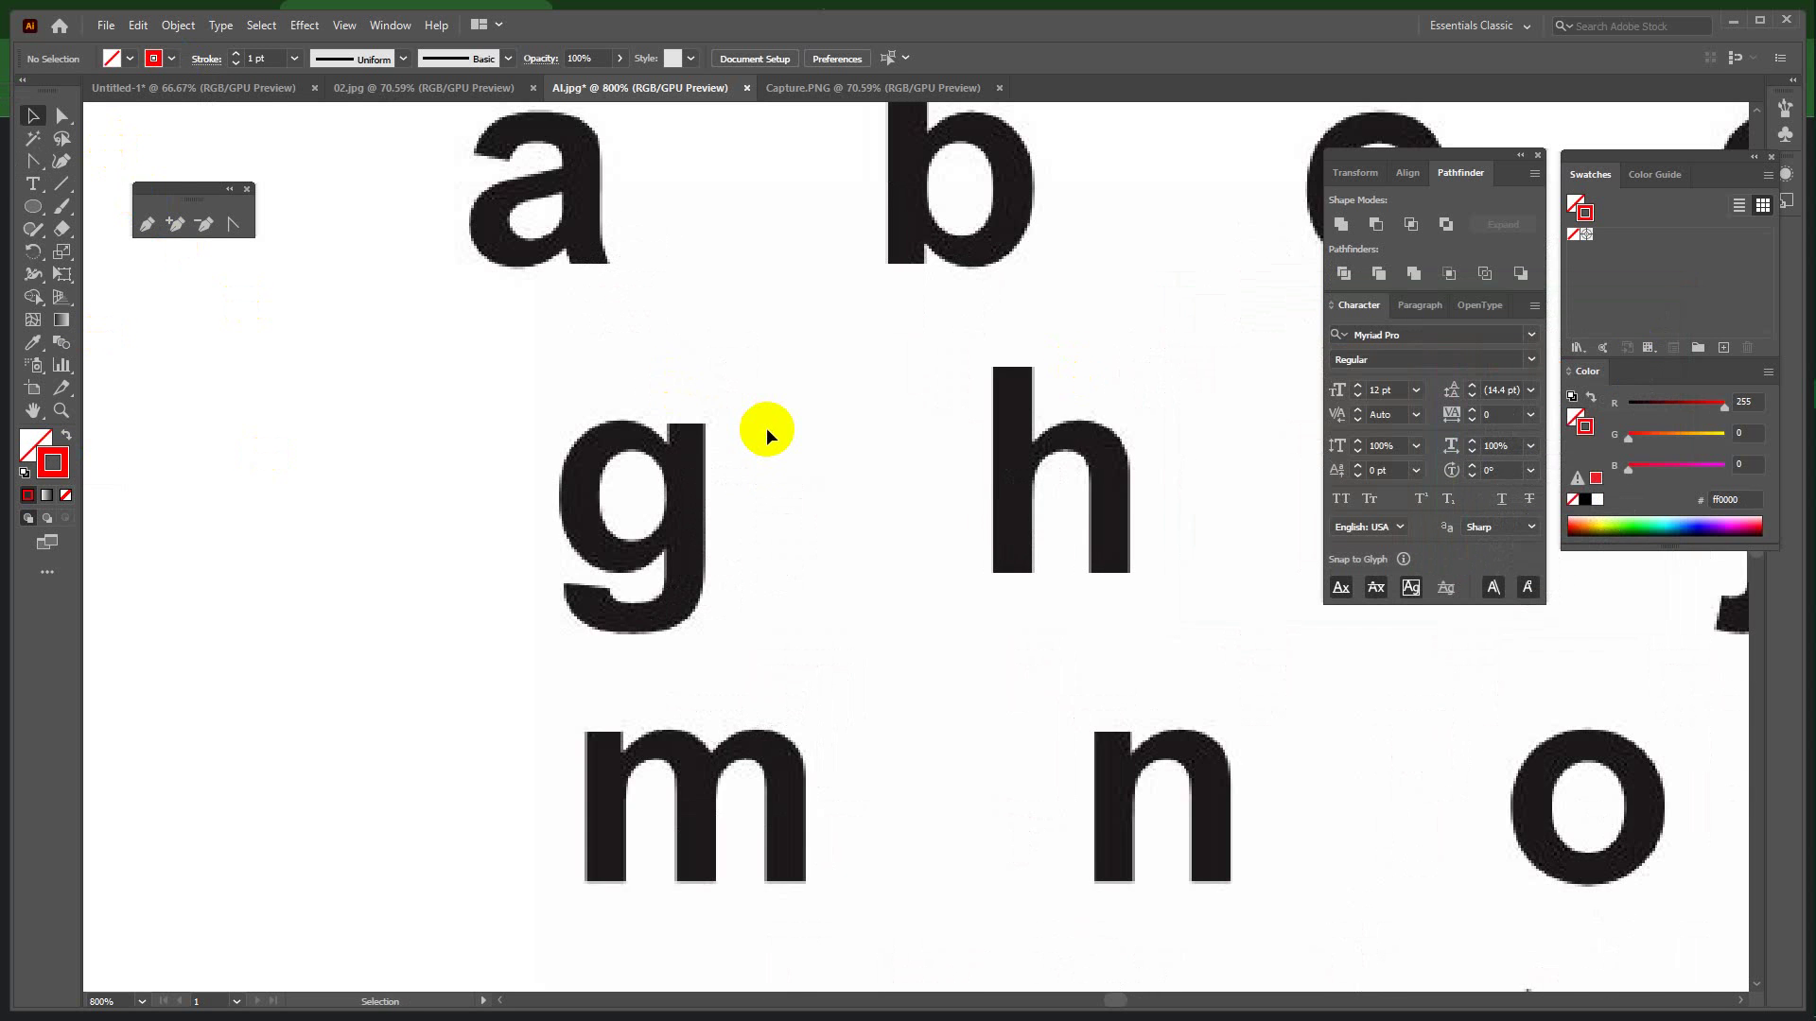
key(ctrl+minus)
key(ctrl+minus)
key(ctrl+minus)
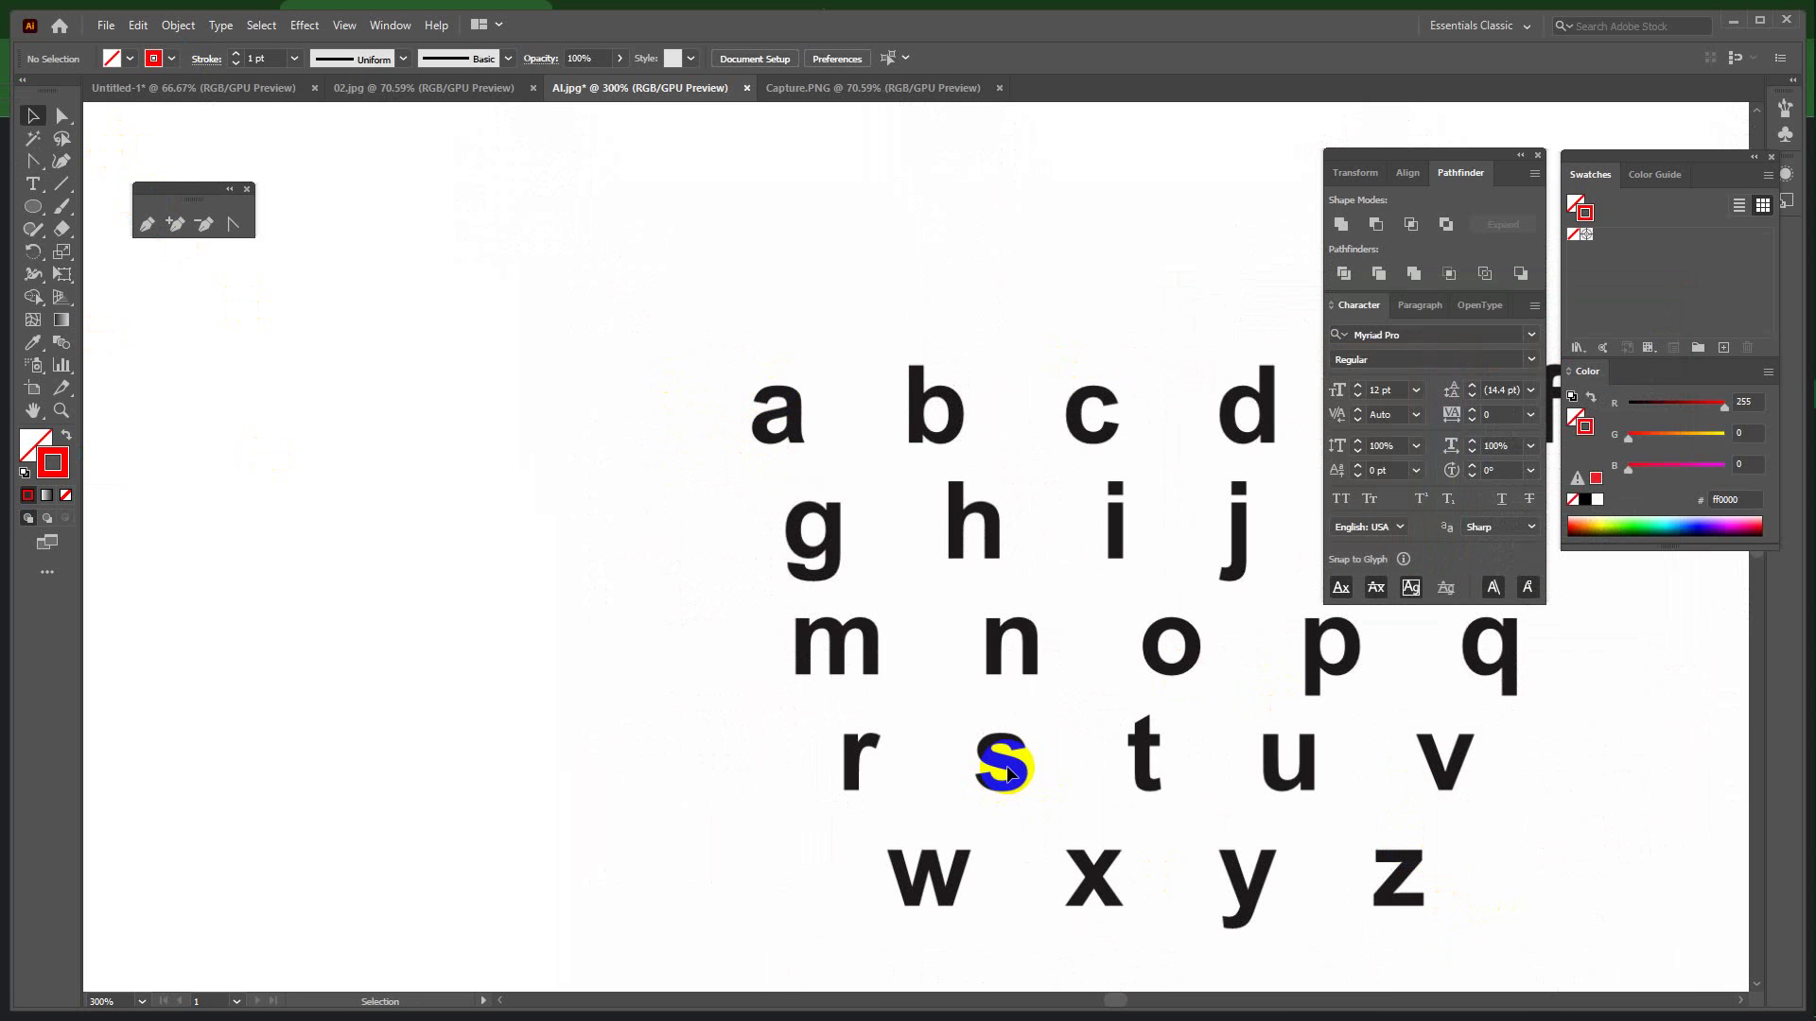
key(ctrl+equal)
key(ctrl+equal)
key(ctrl+equal)
key(ctrl+equal)
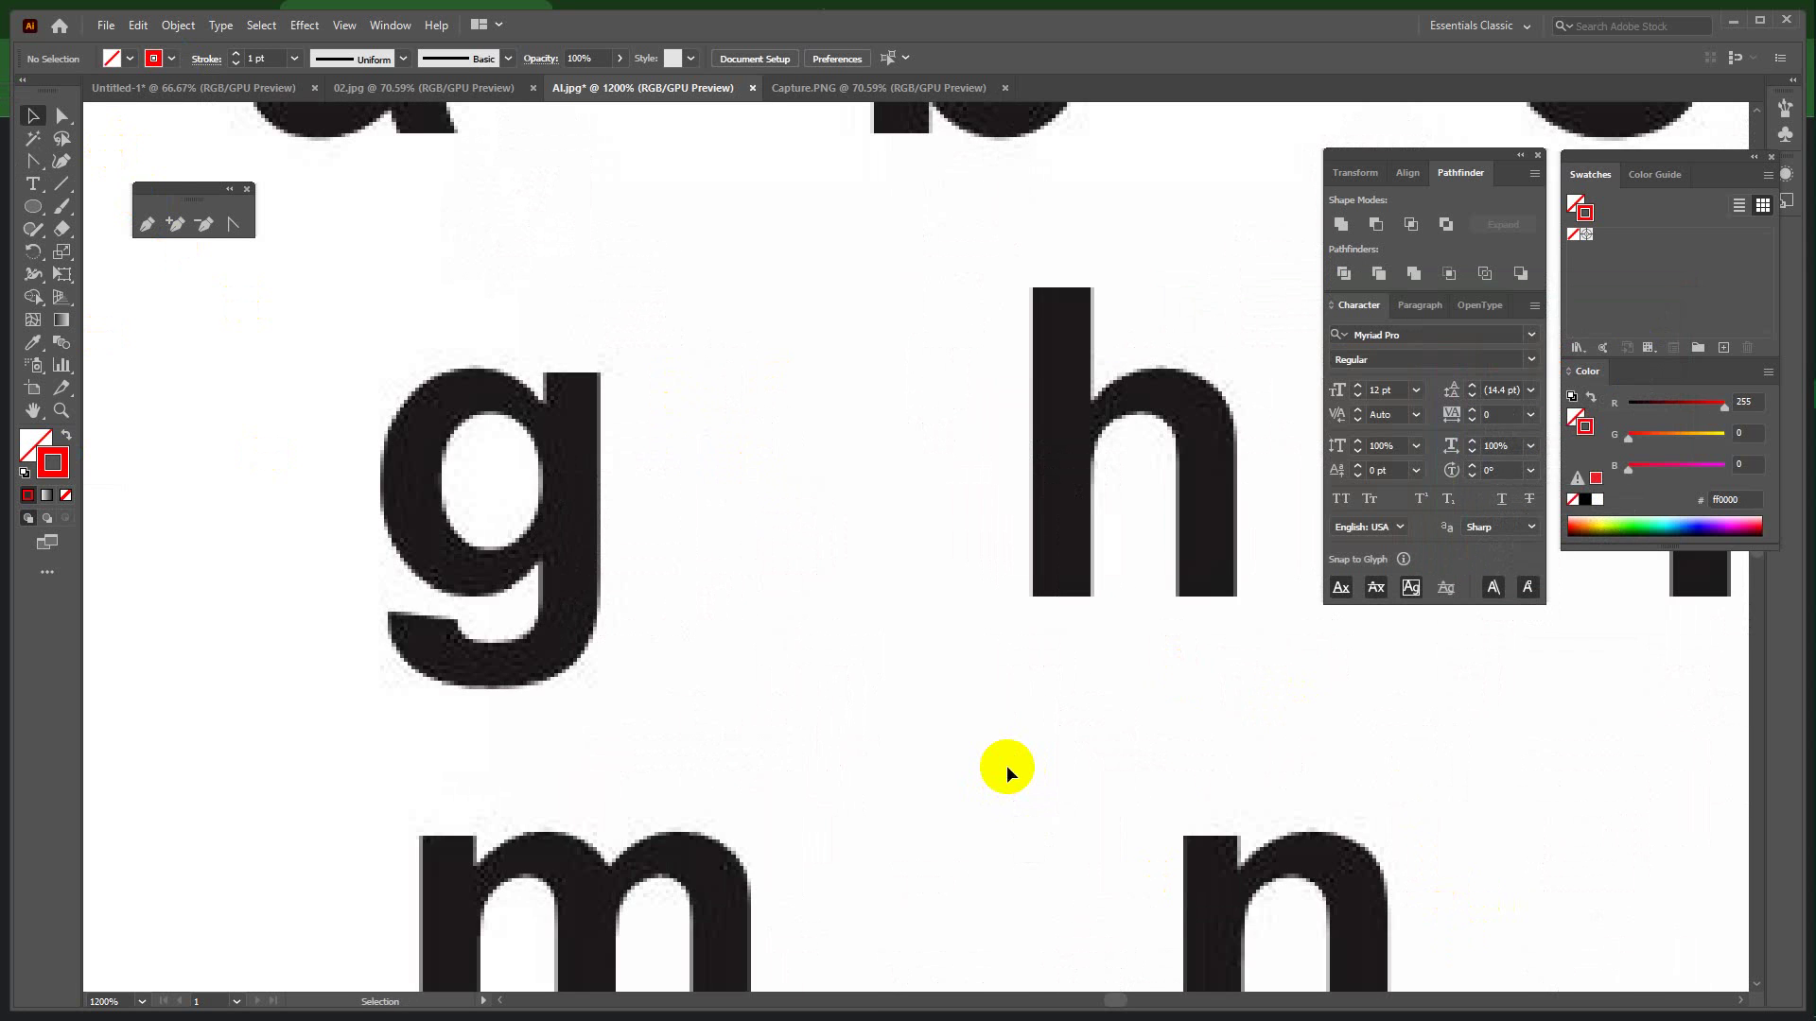
drag(856, 709, 839, 682)
drag(886, 403, 894, 542)
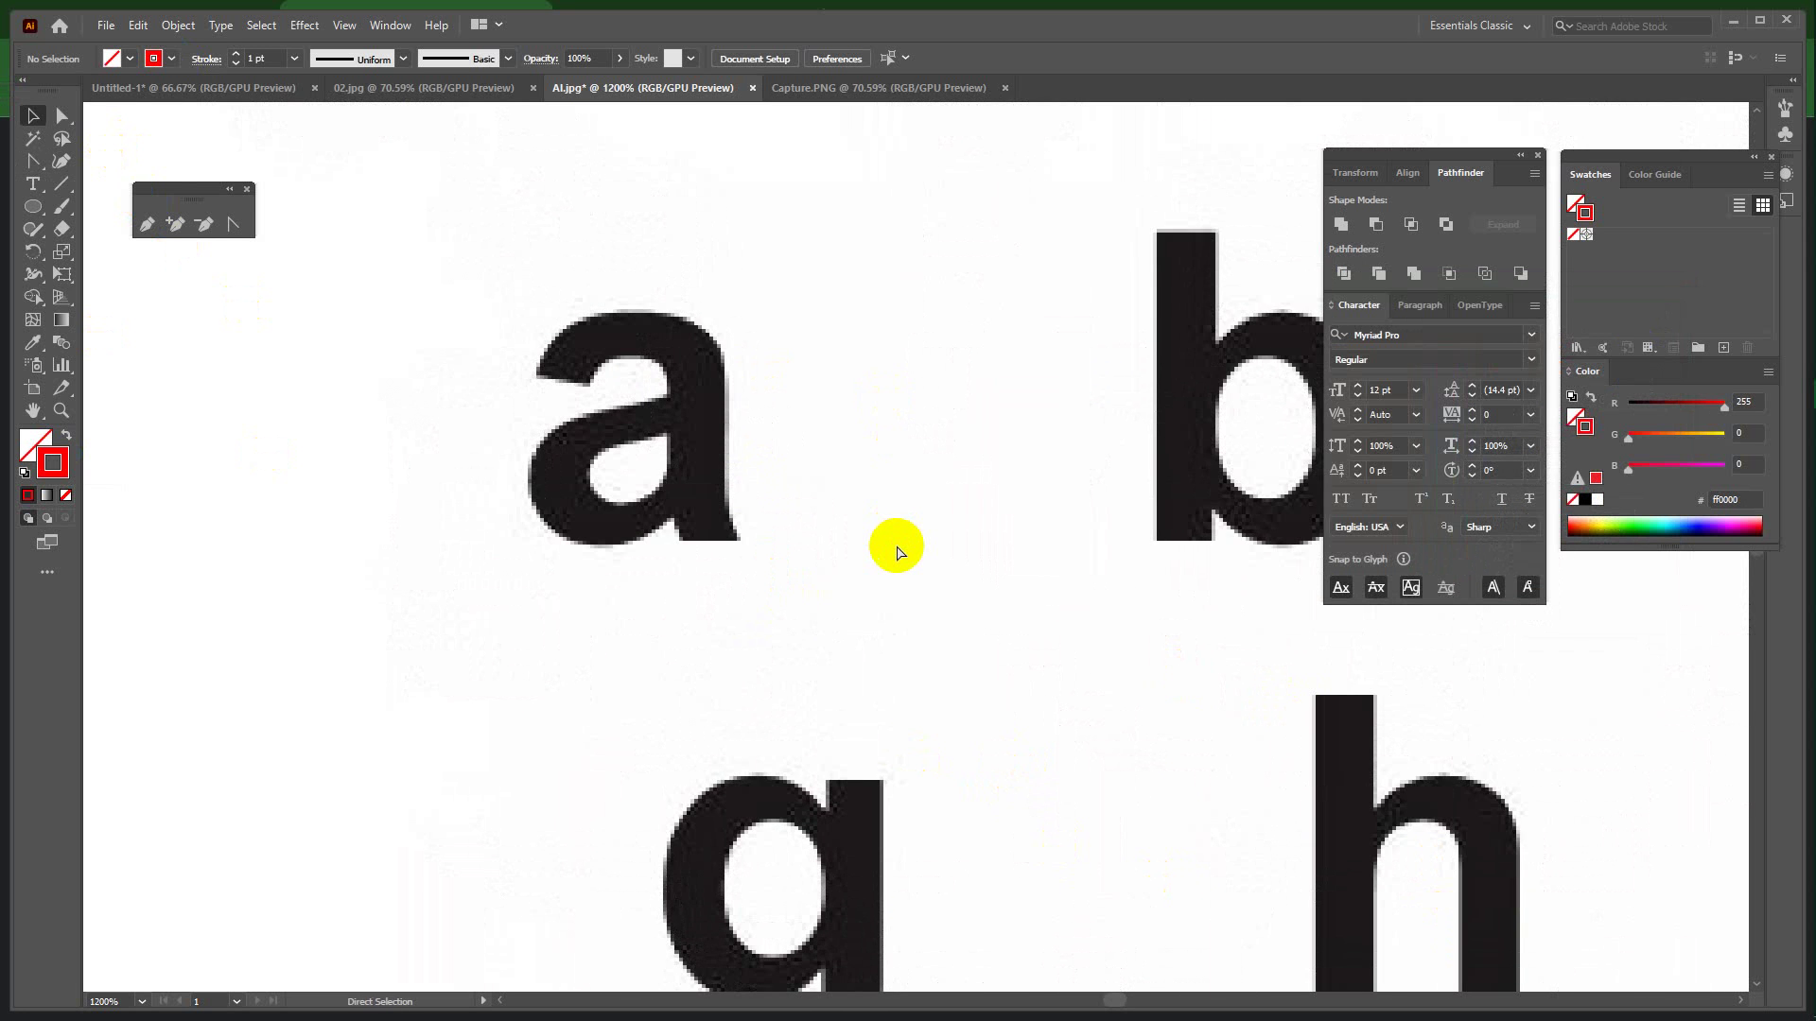
key(ctrl+equal)
drag(488, 522, 831, 649)
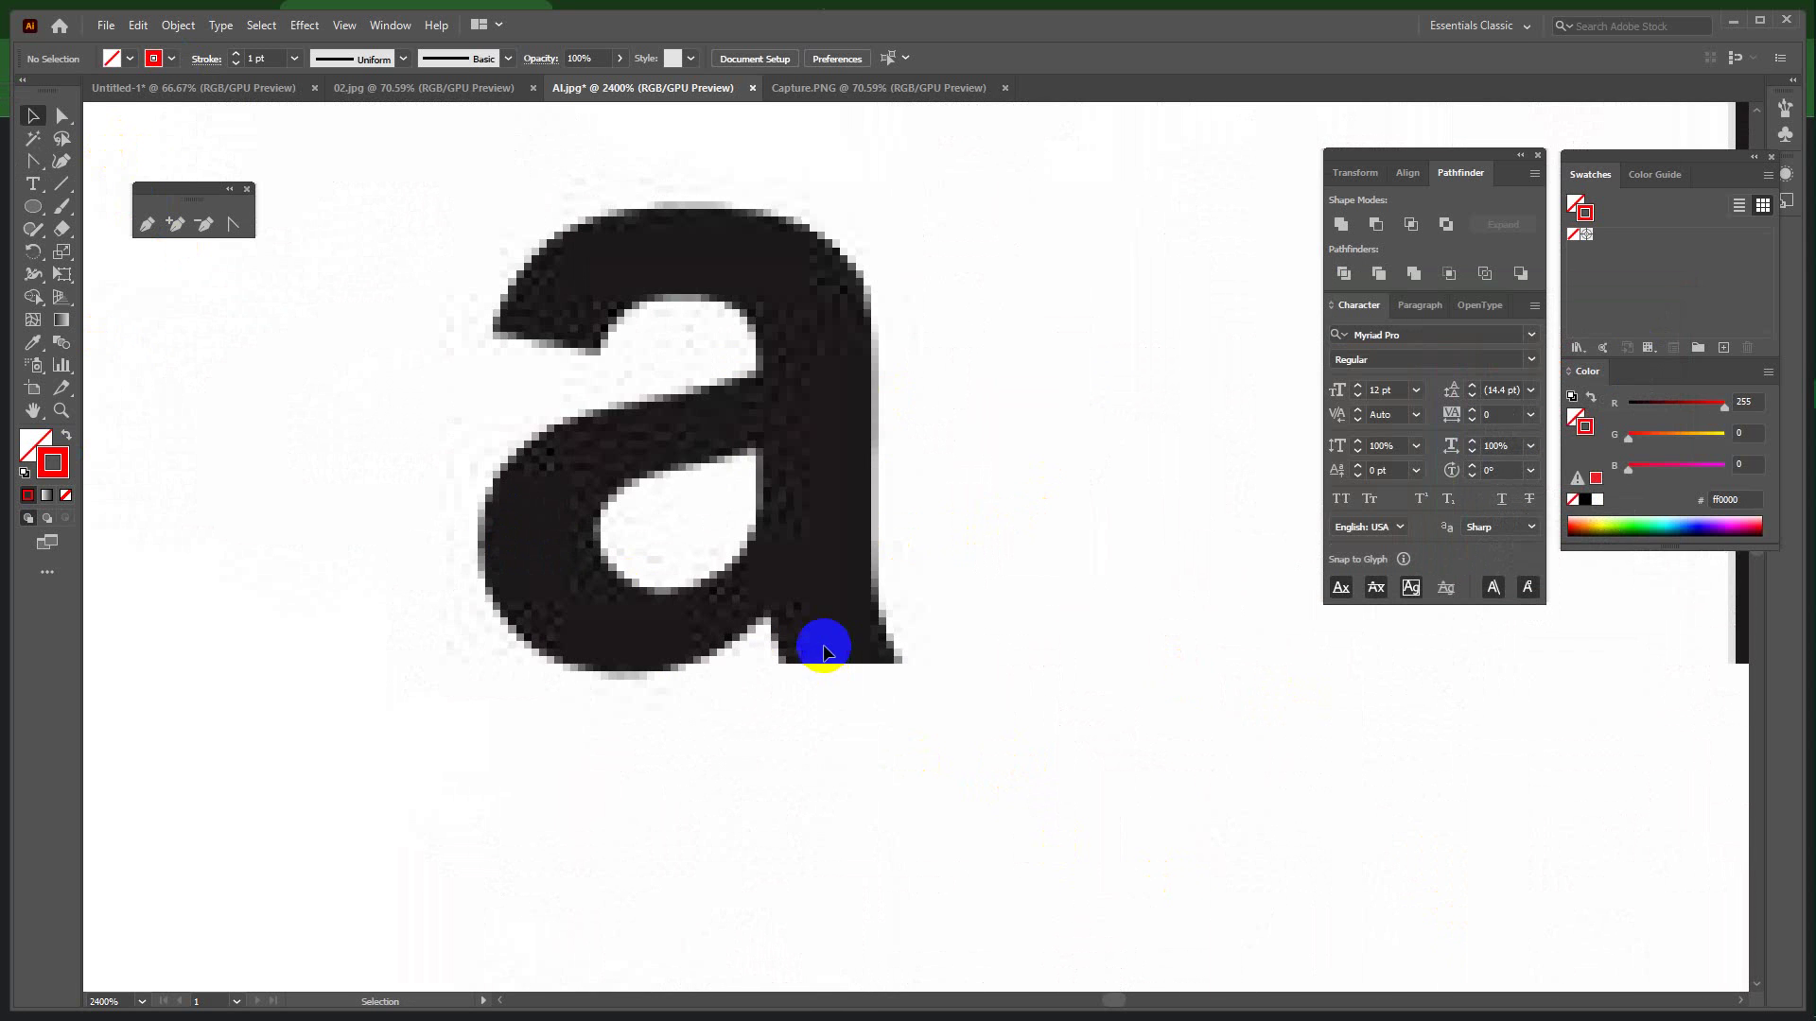
key(p)
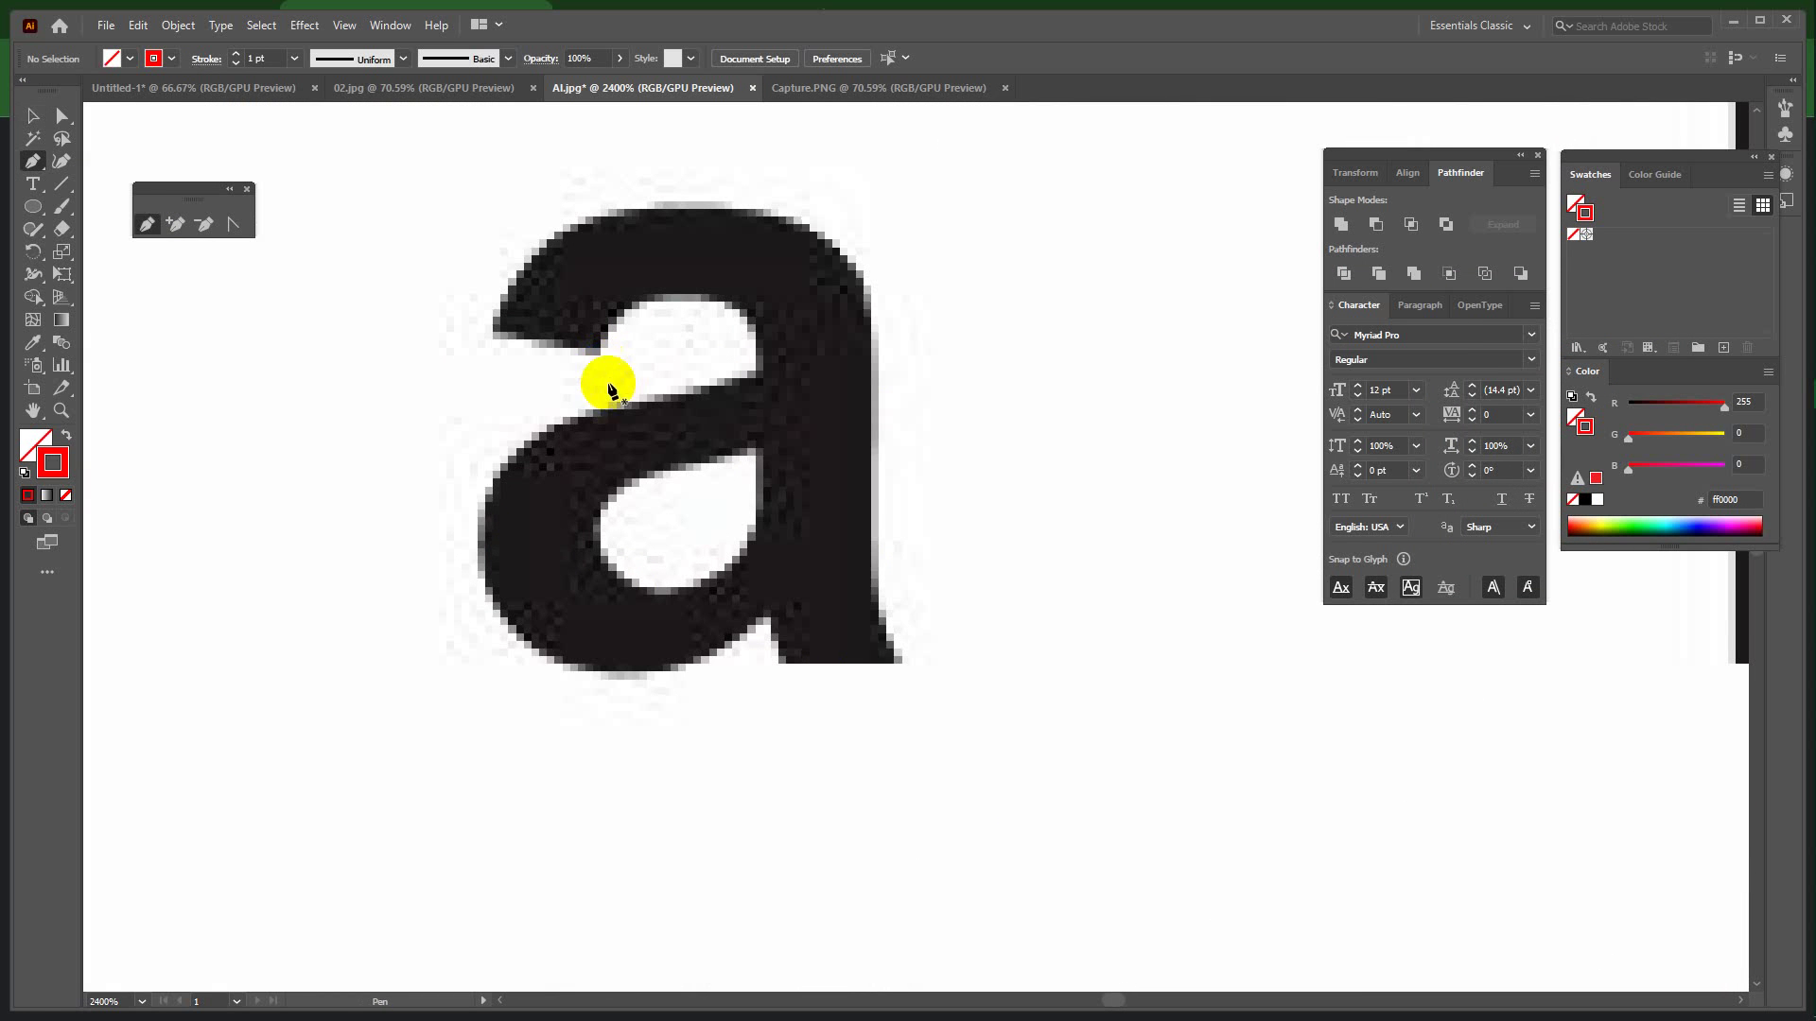
click(597, 357)
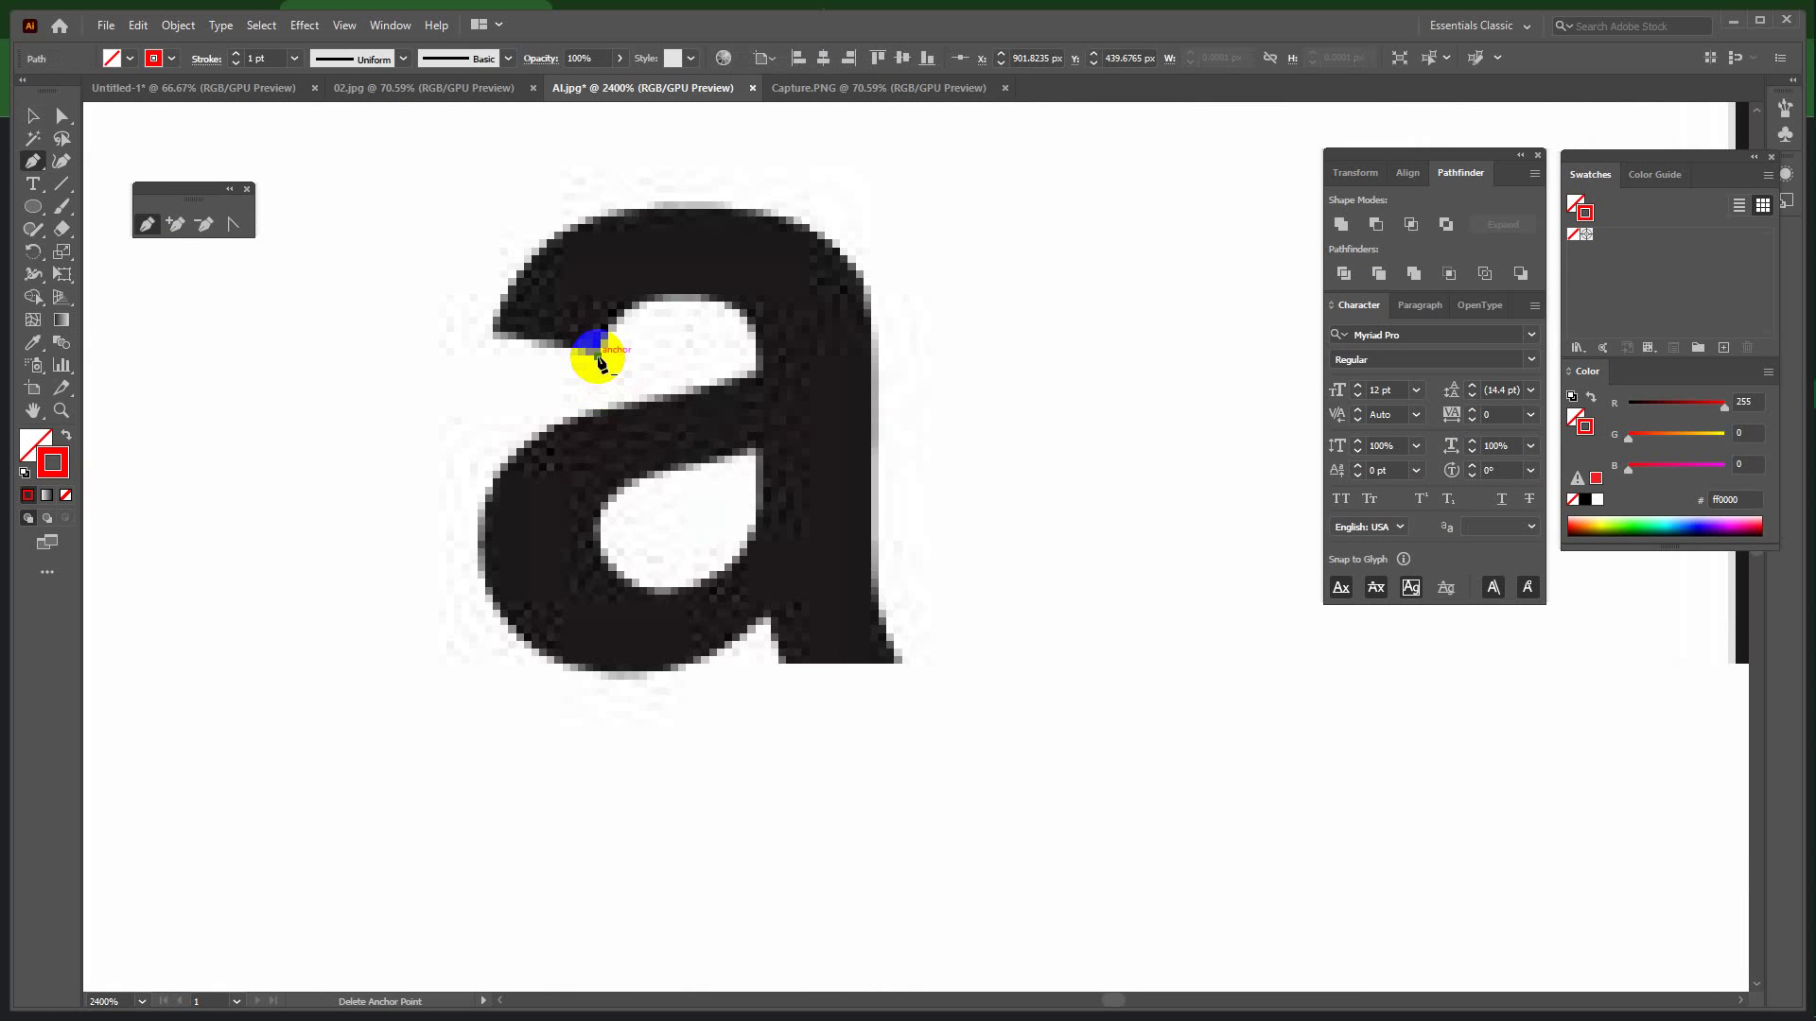
click(492, 335)
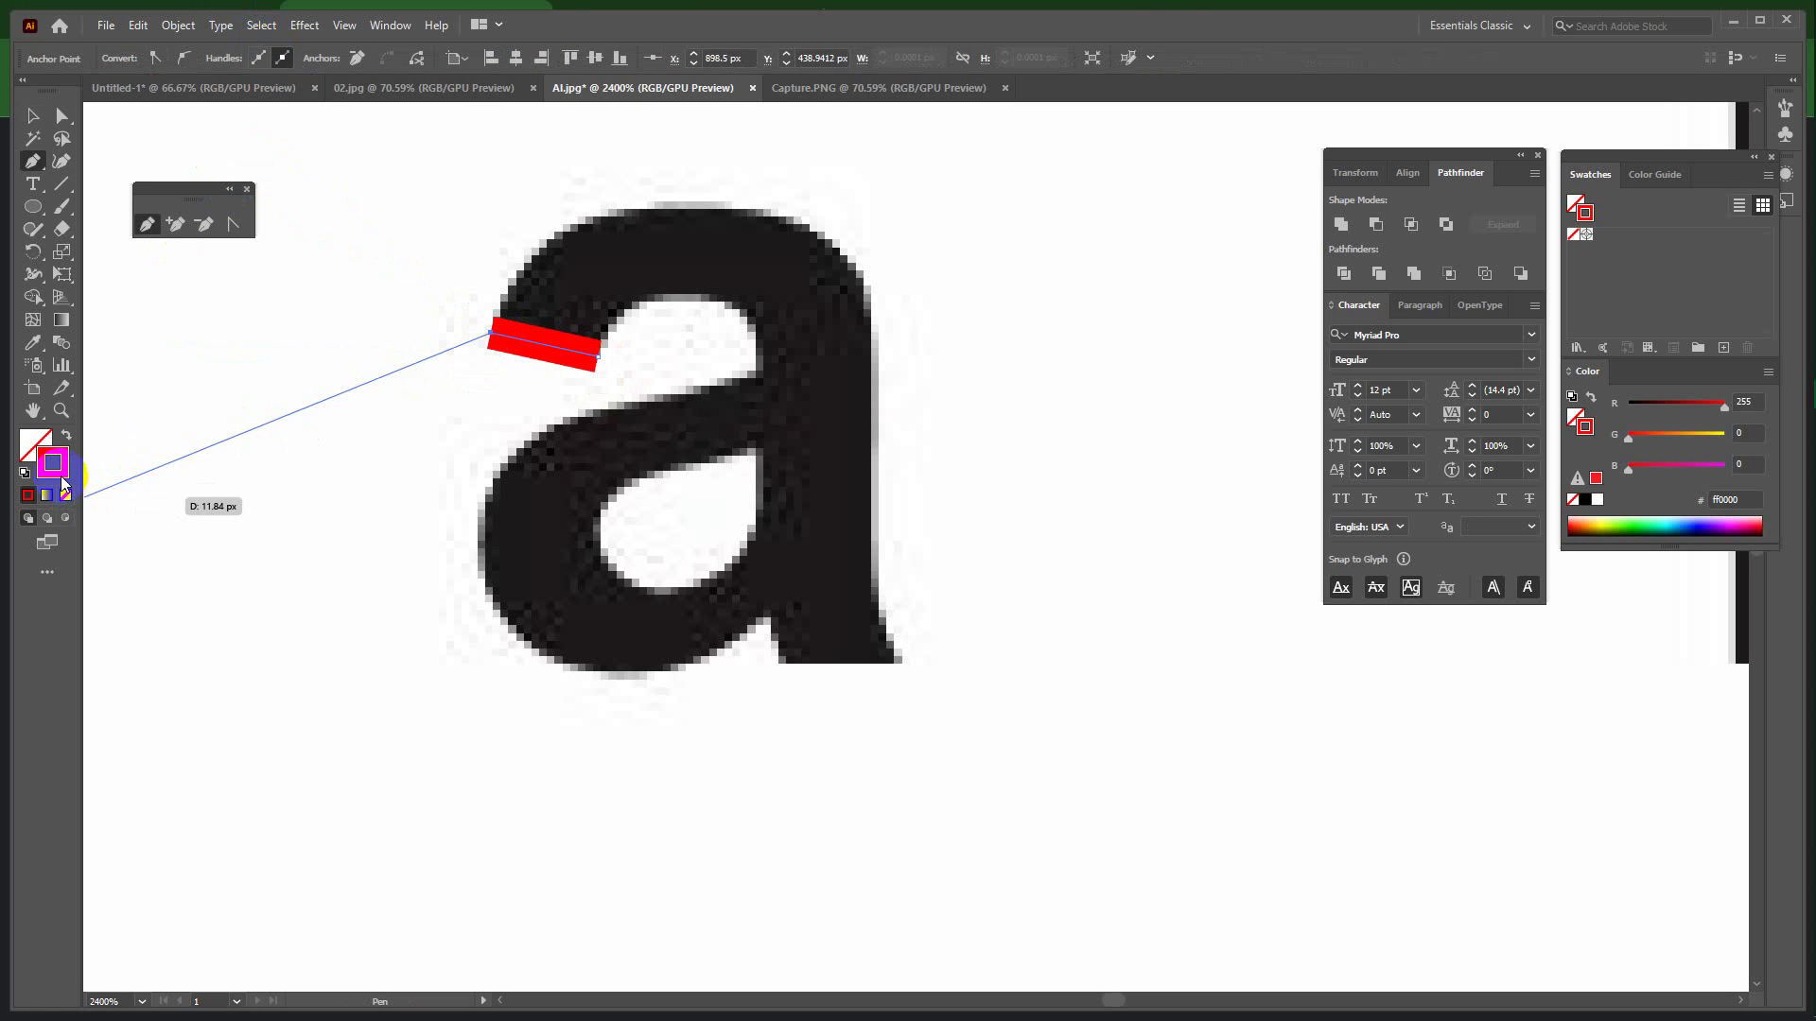
Show the Stroke settings and set the path's stroke weight to 0.25 pt.
click(404, 29)
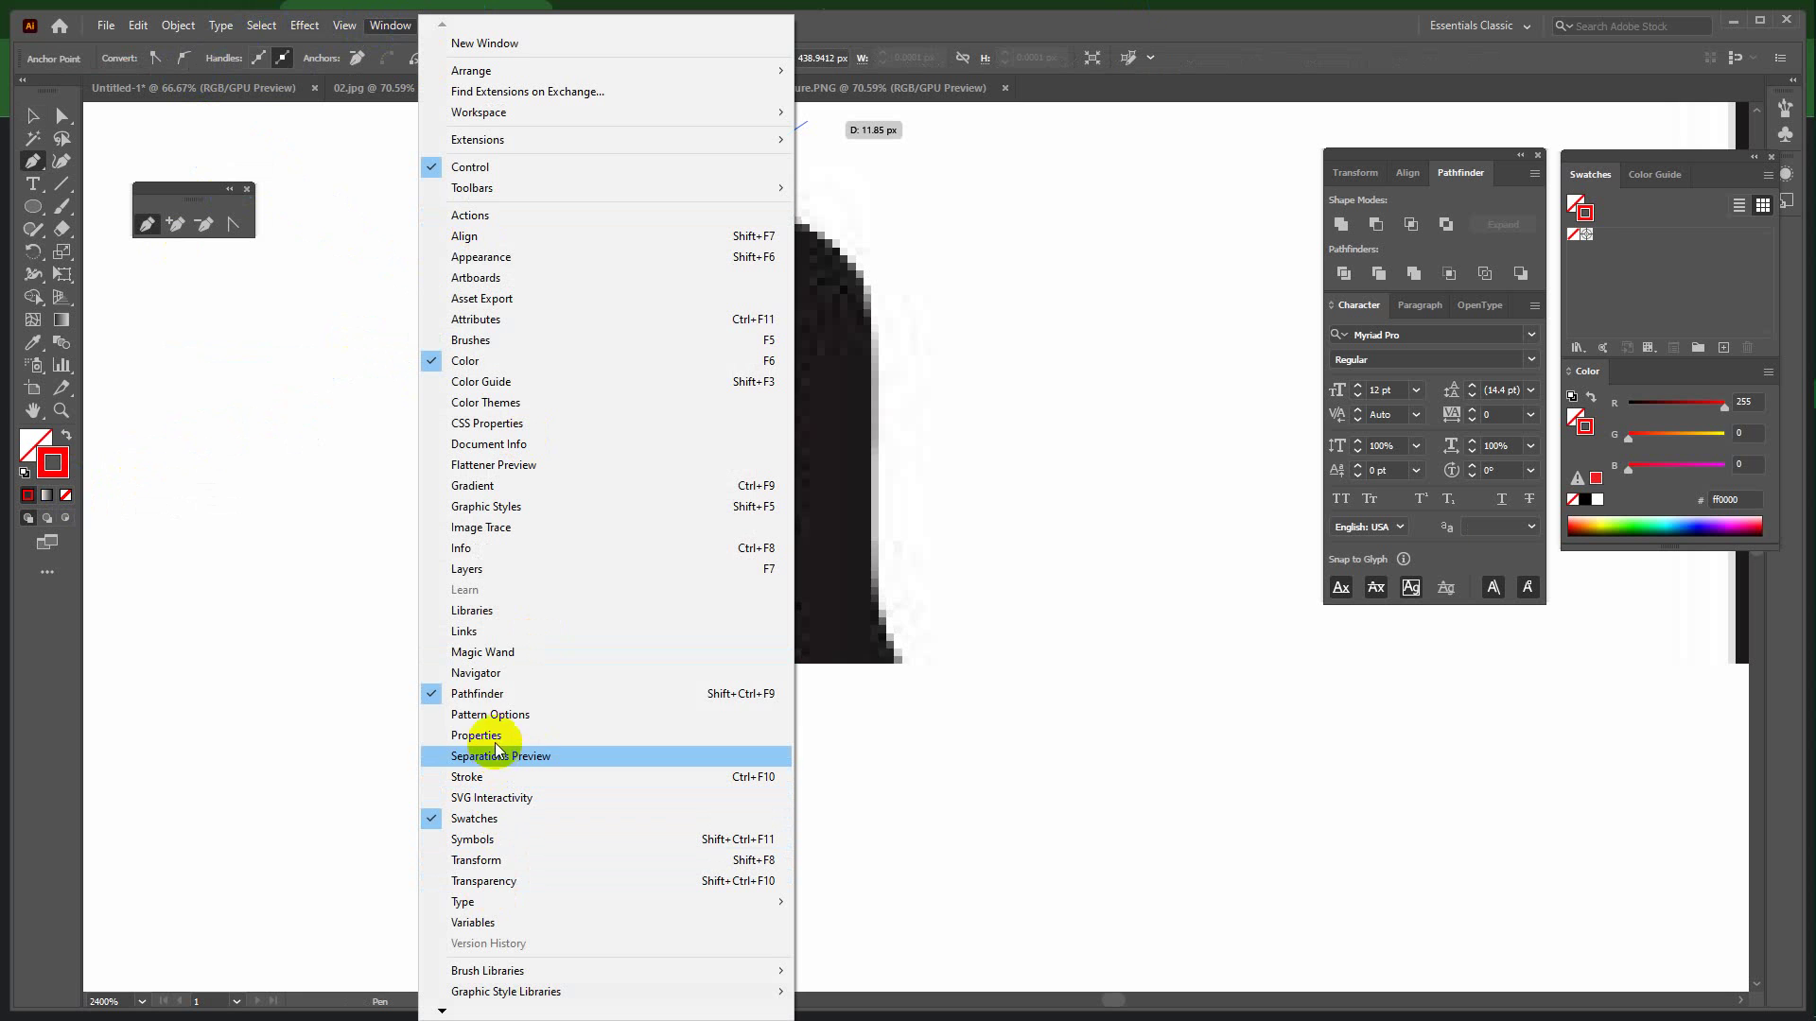
click(442, 1011)
click(442, 1012)
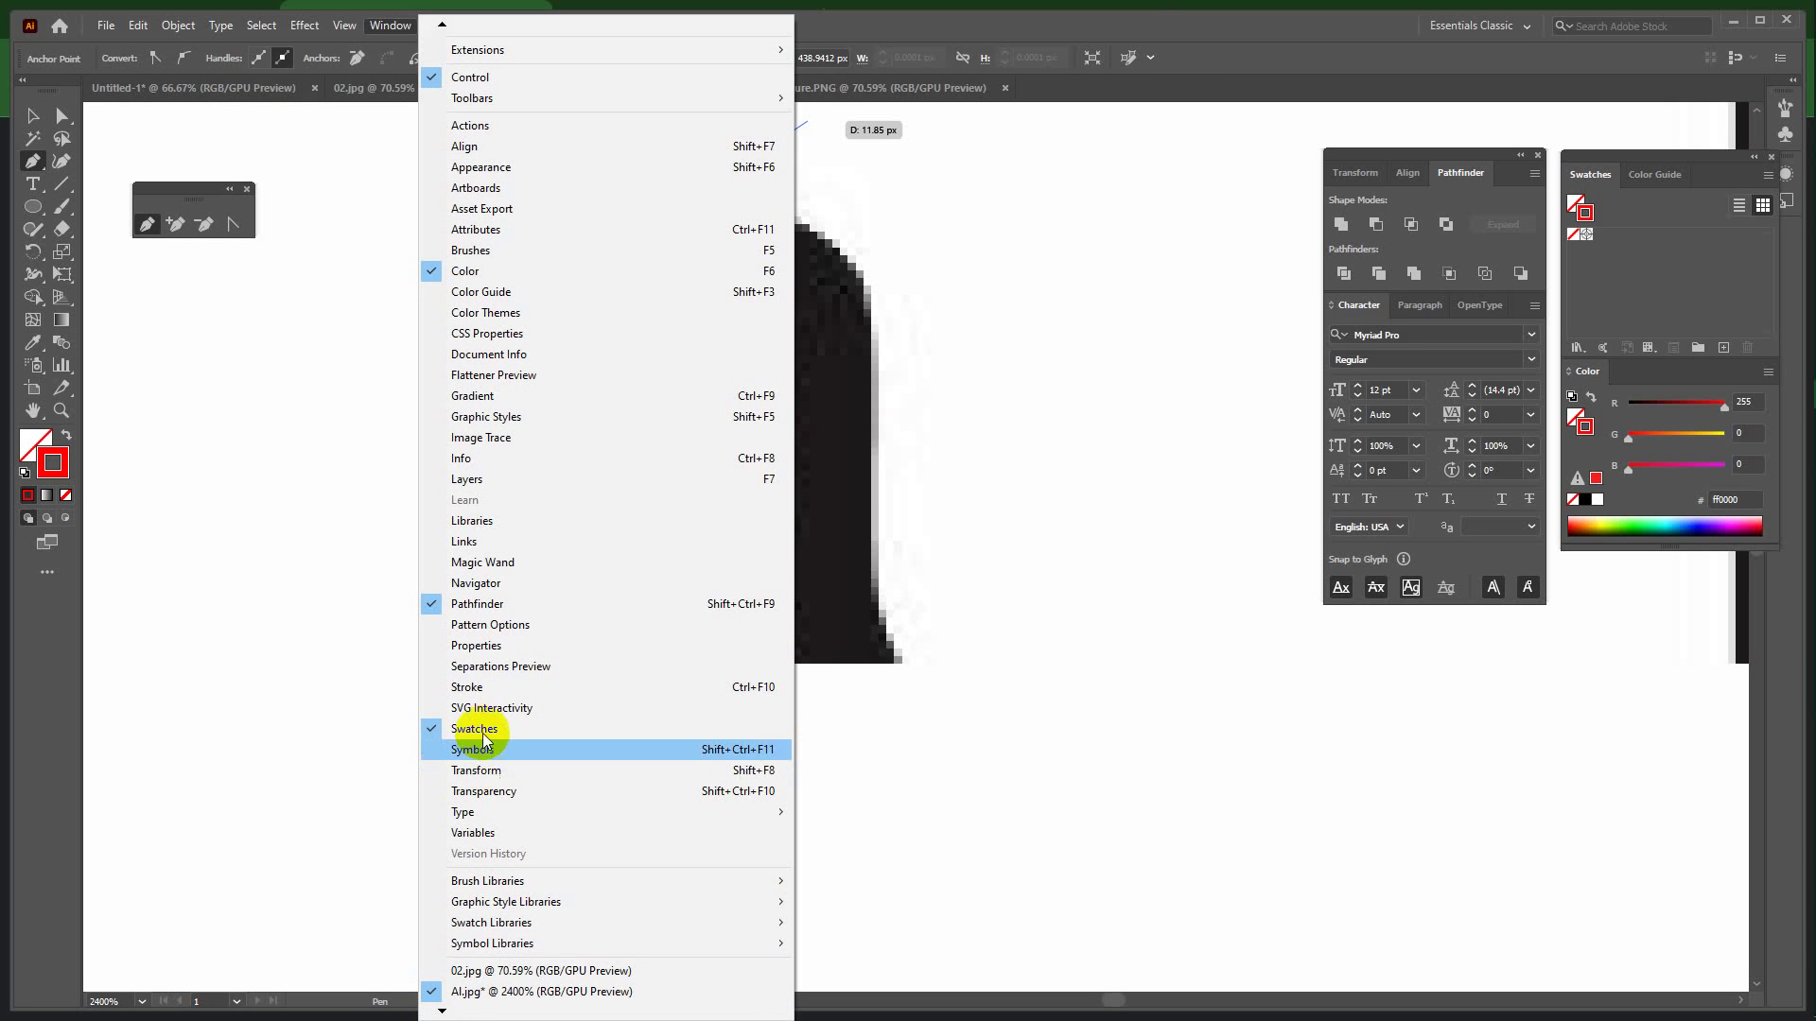
click(486, 692)
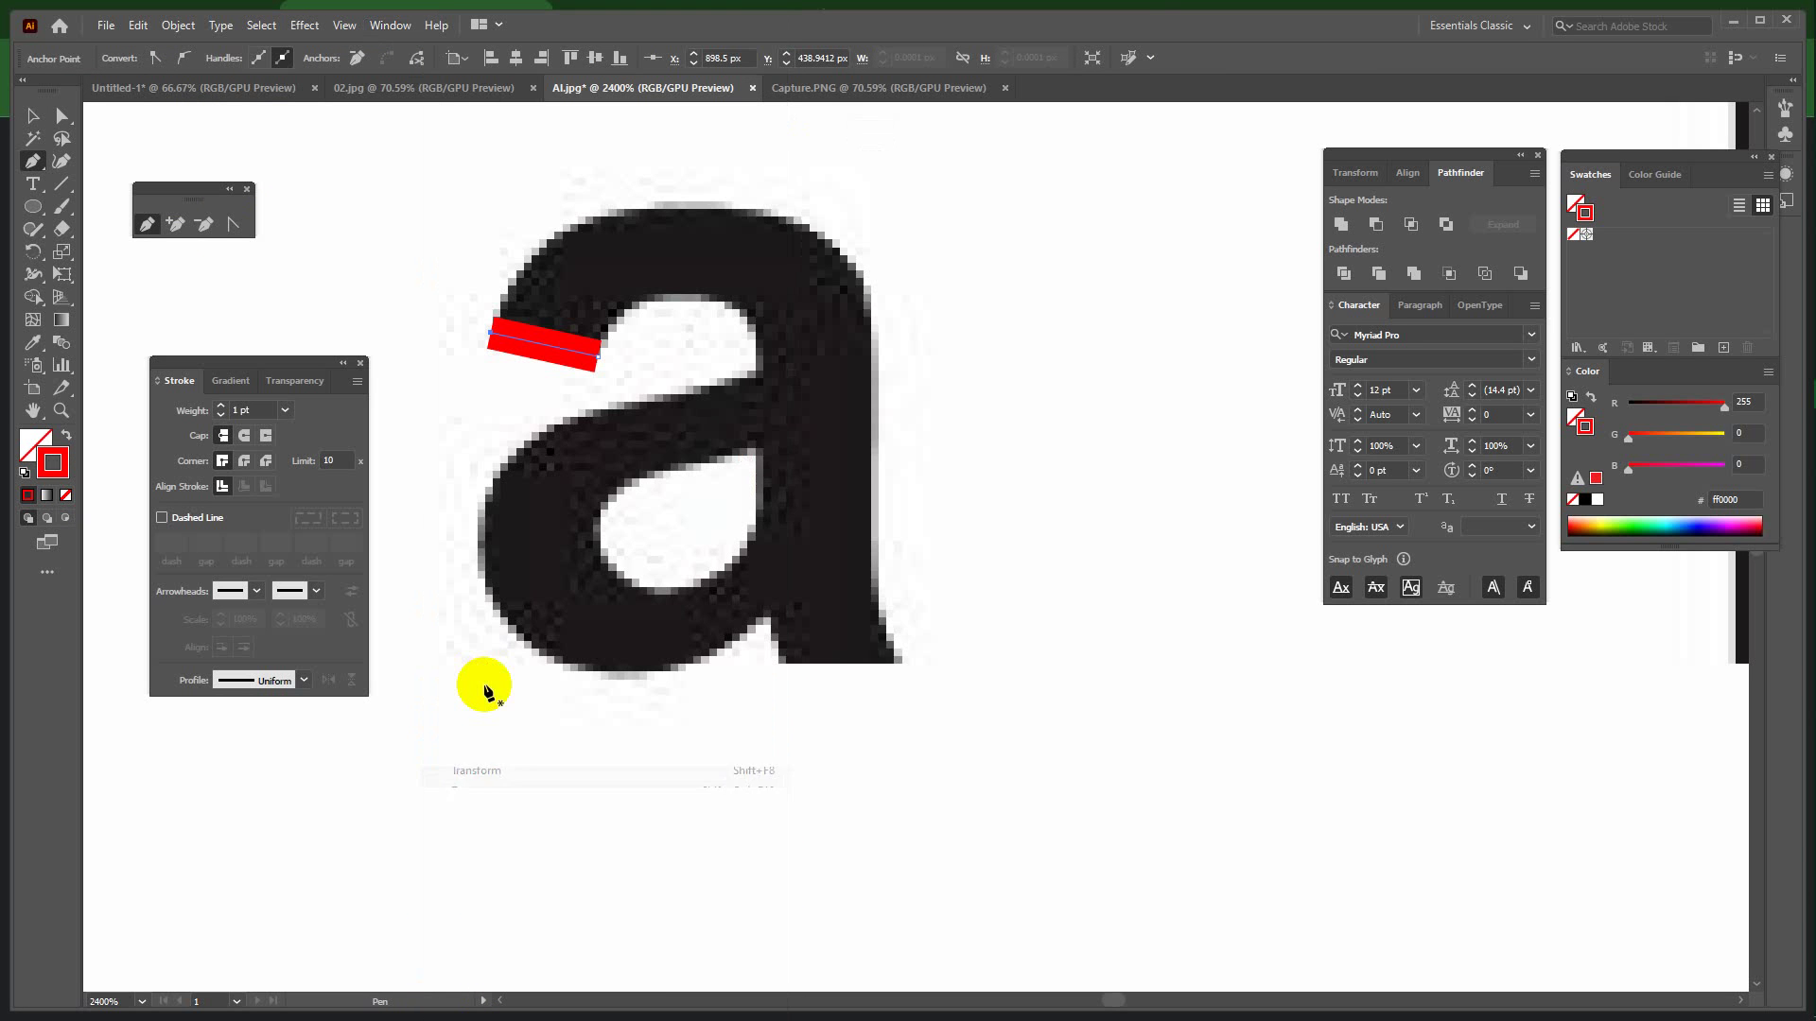
click(221, 415)
click(221, 415)
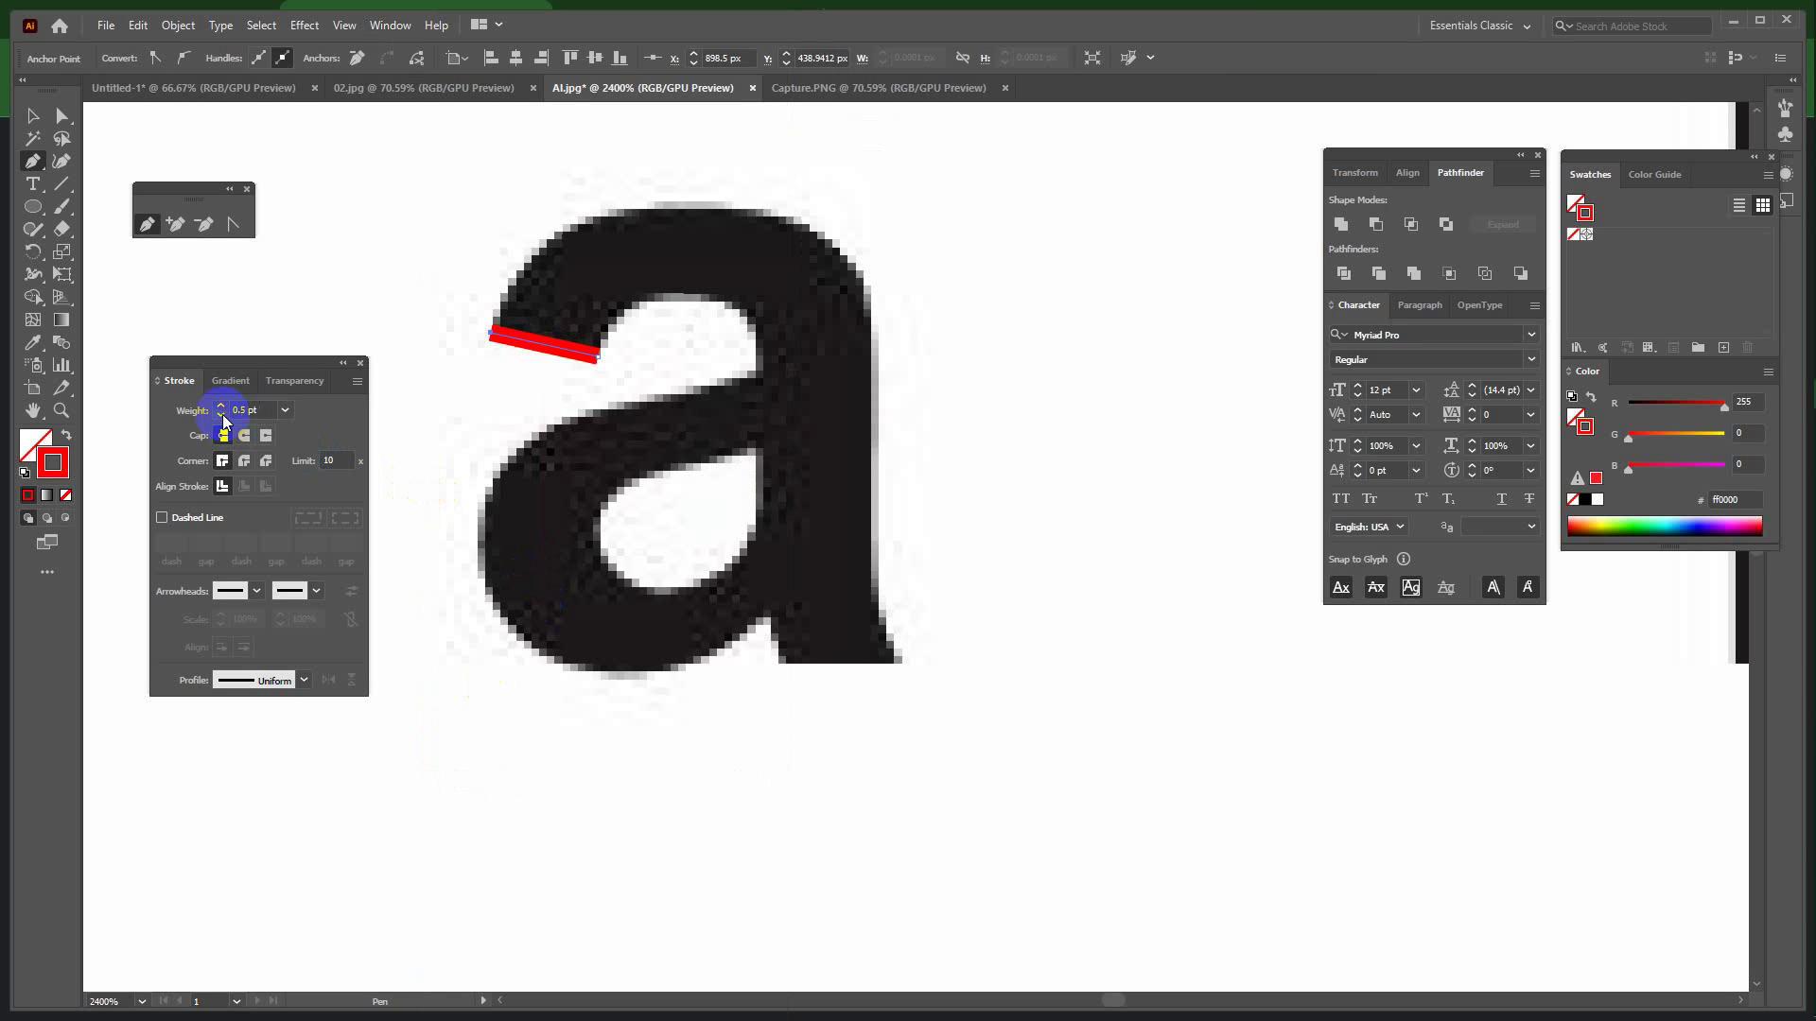
click(221, 415)
click(221, 415)
click(221, 406)
click(693, 205)
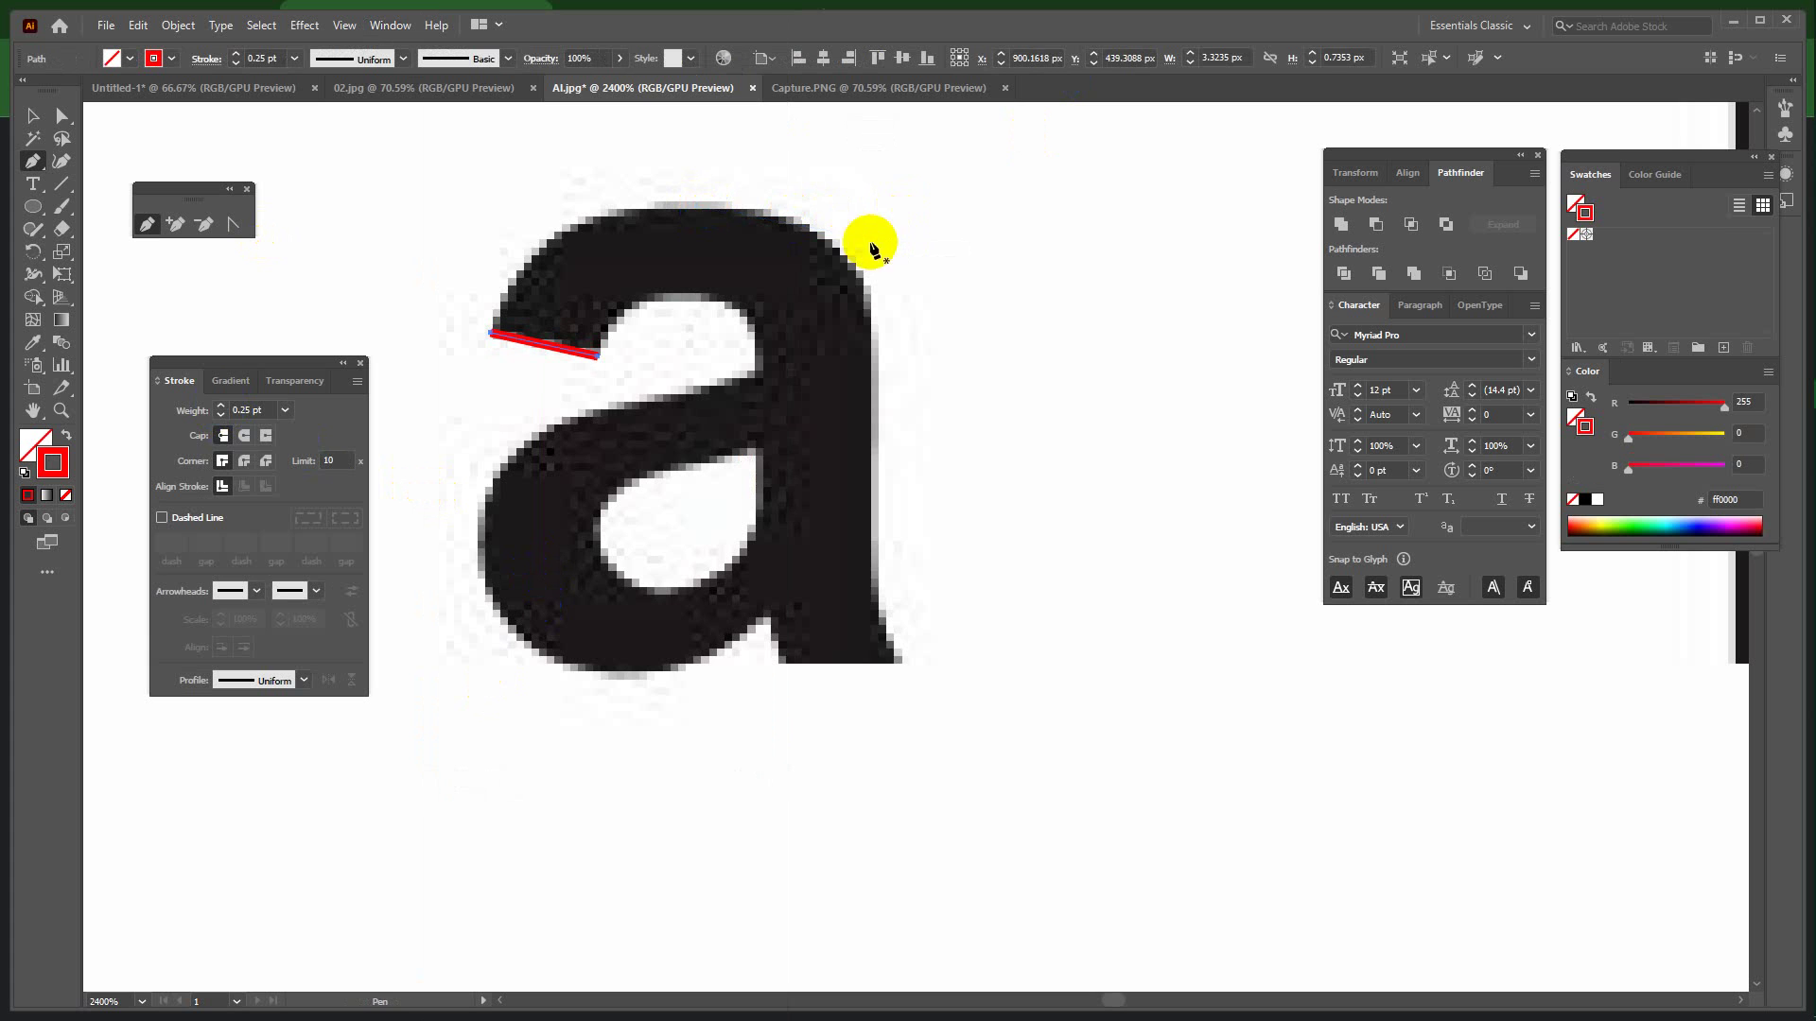
key(ctrl+z)
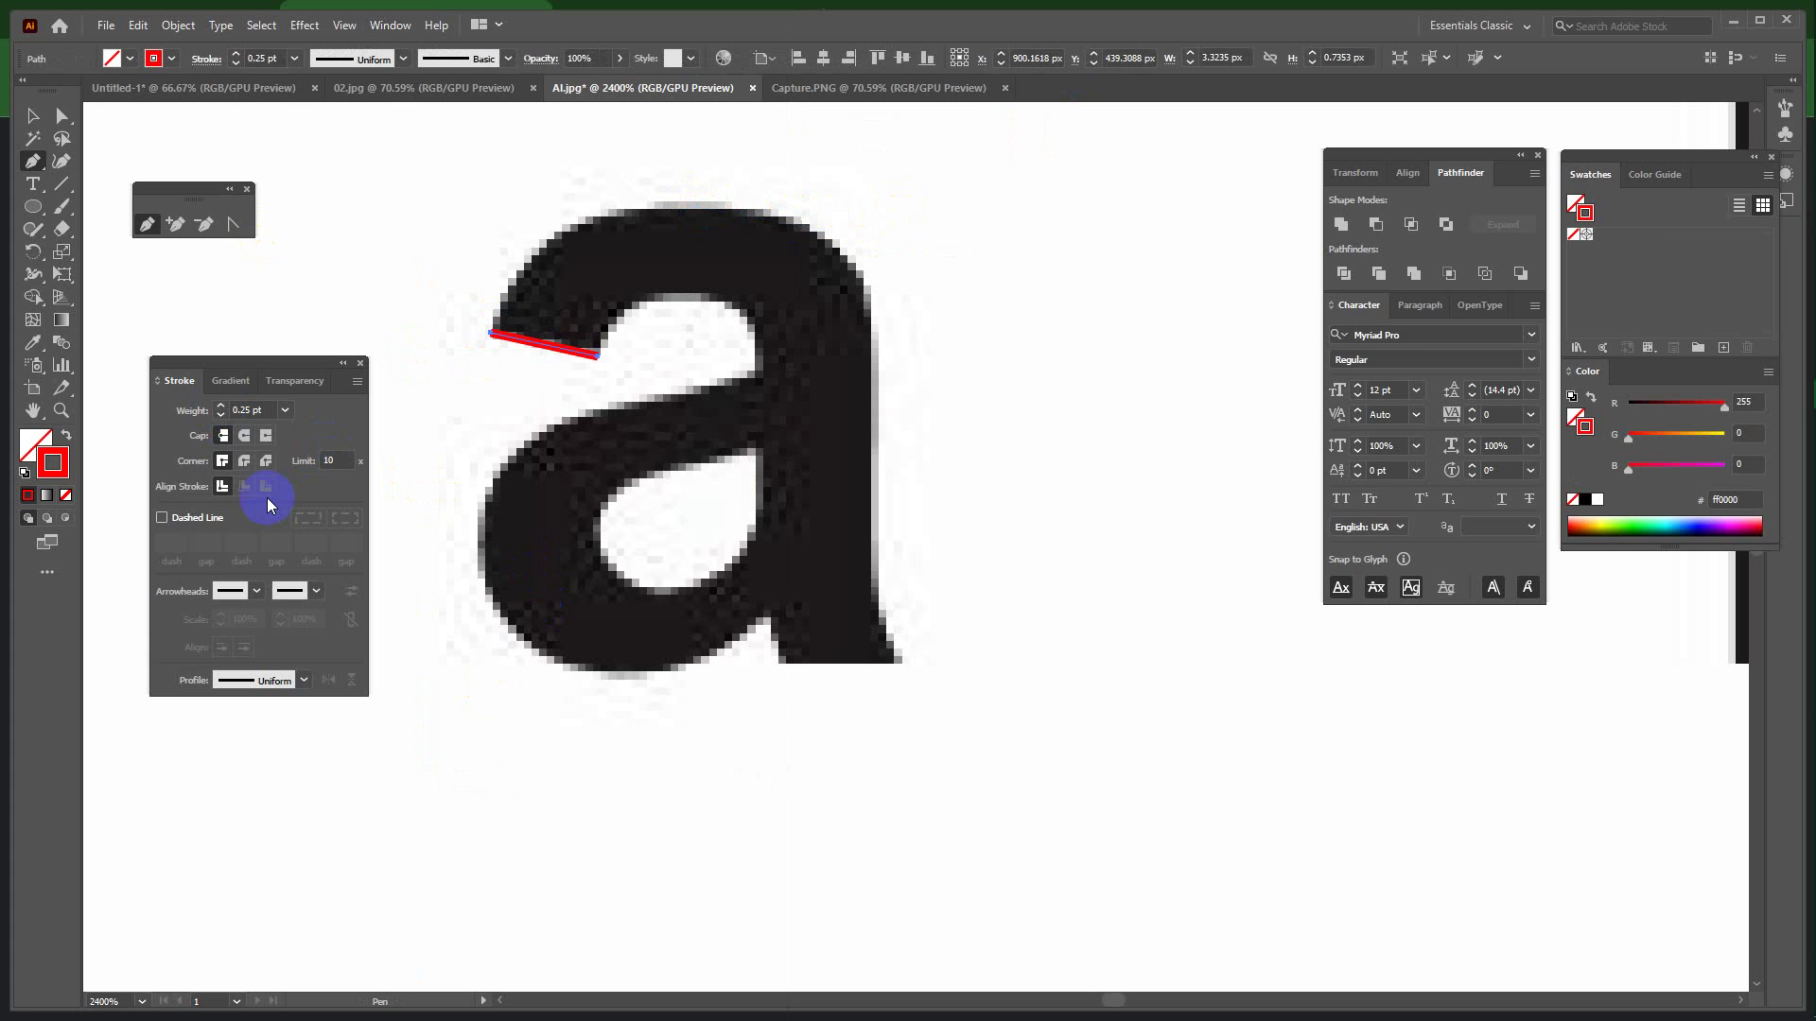
click(709, 204)
key(ctrl+z)
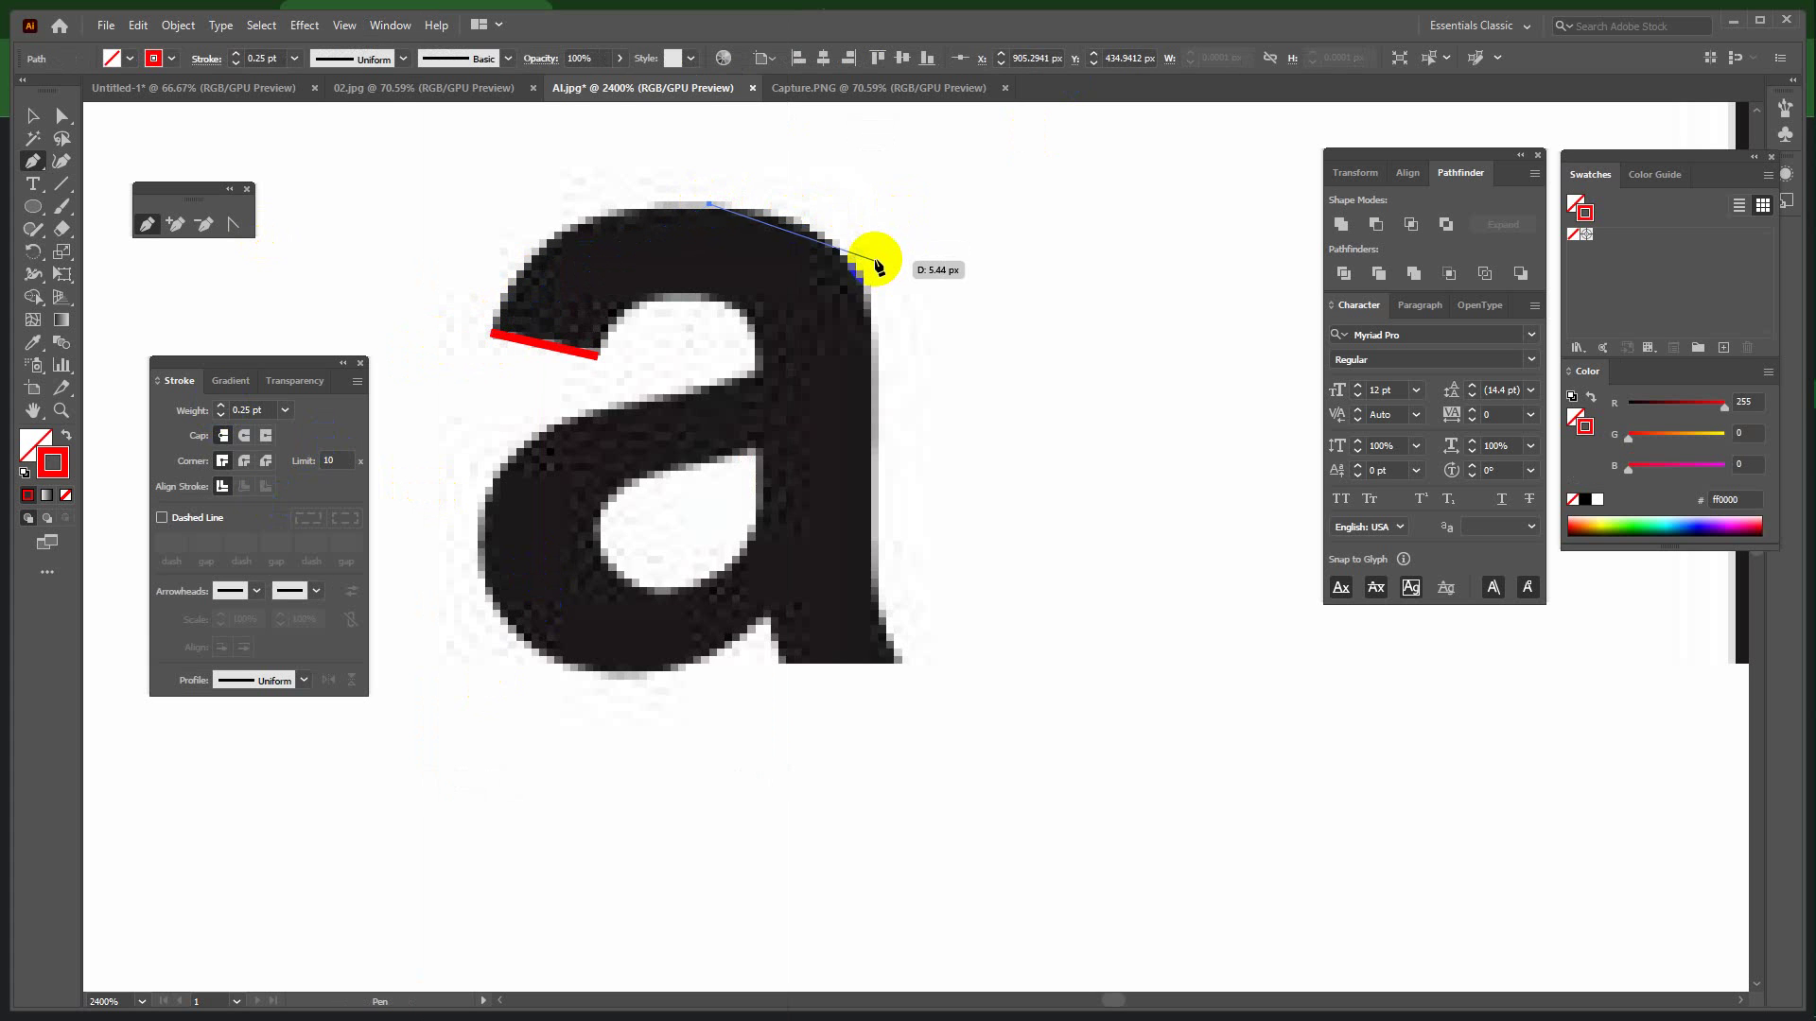
key(ctrl+z)
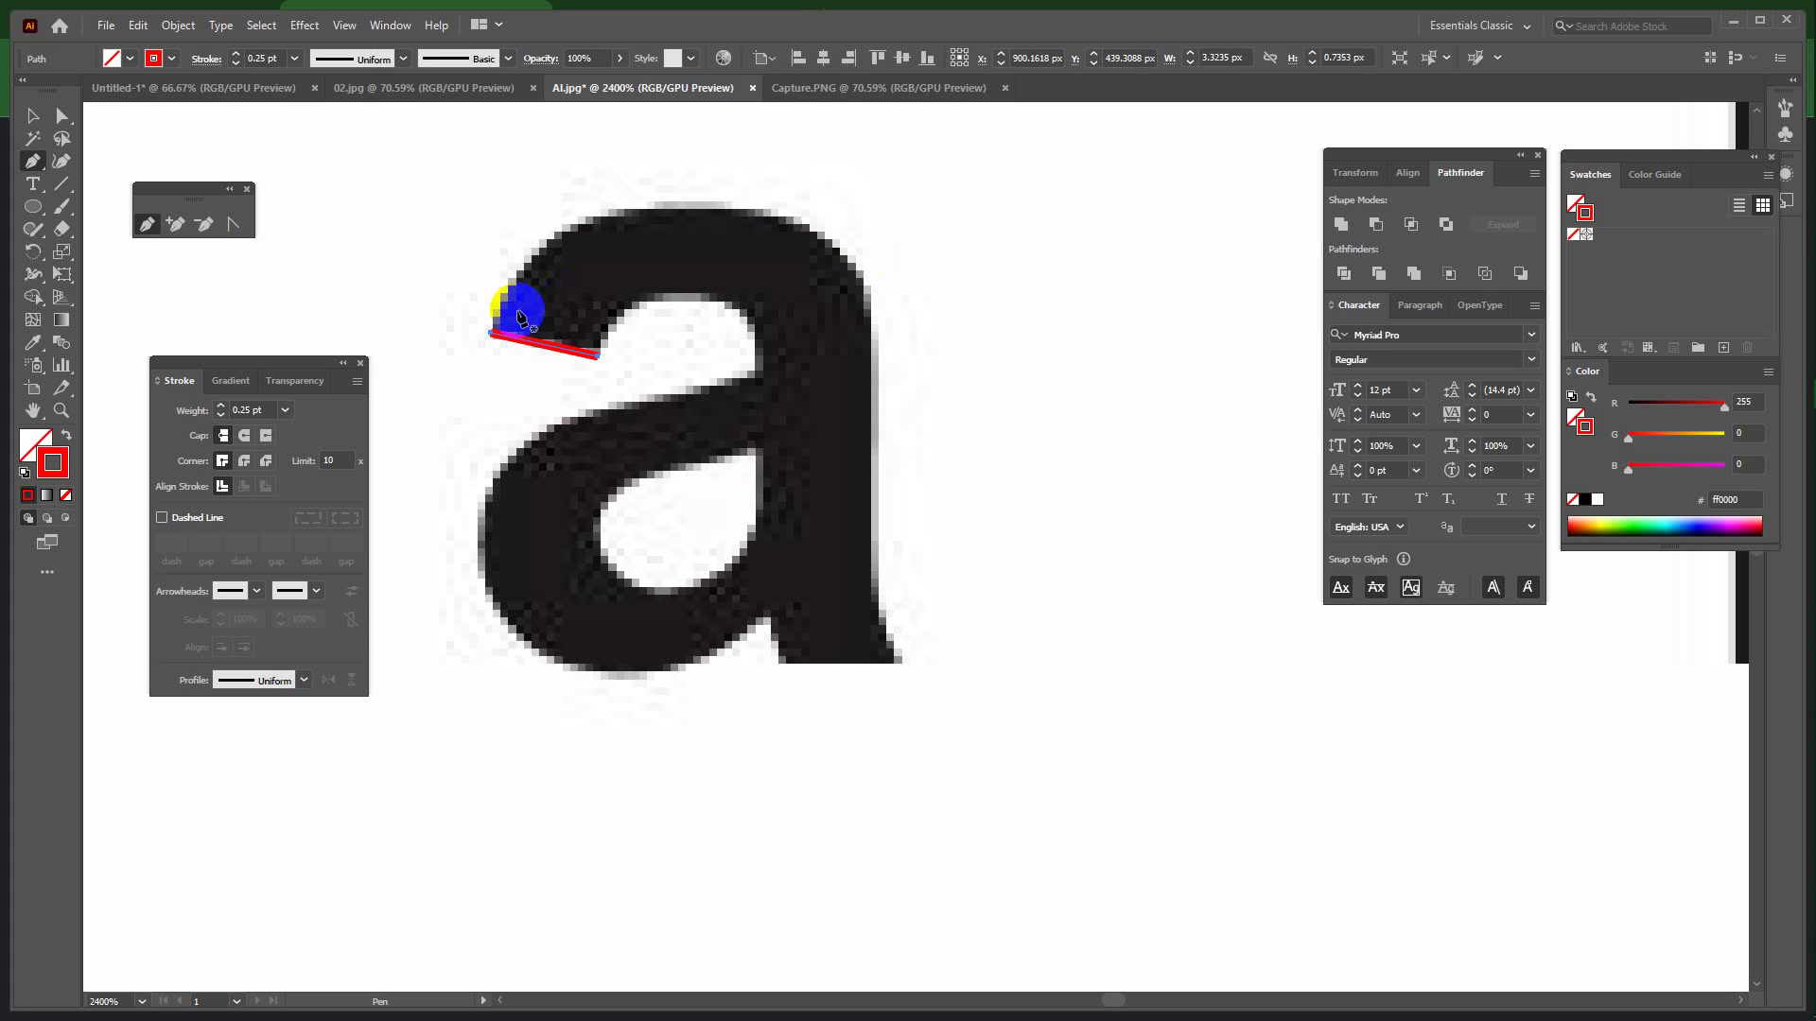
Continue the path from the hook's outer corner, curving over the top of the letter a to the upper right side of its stem.
click(491, 333)
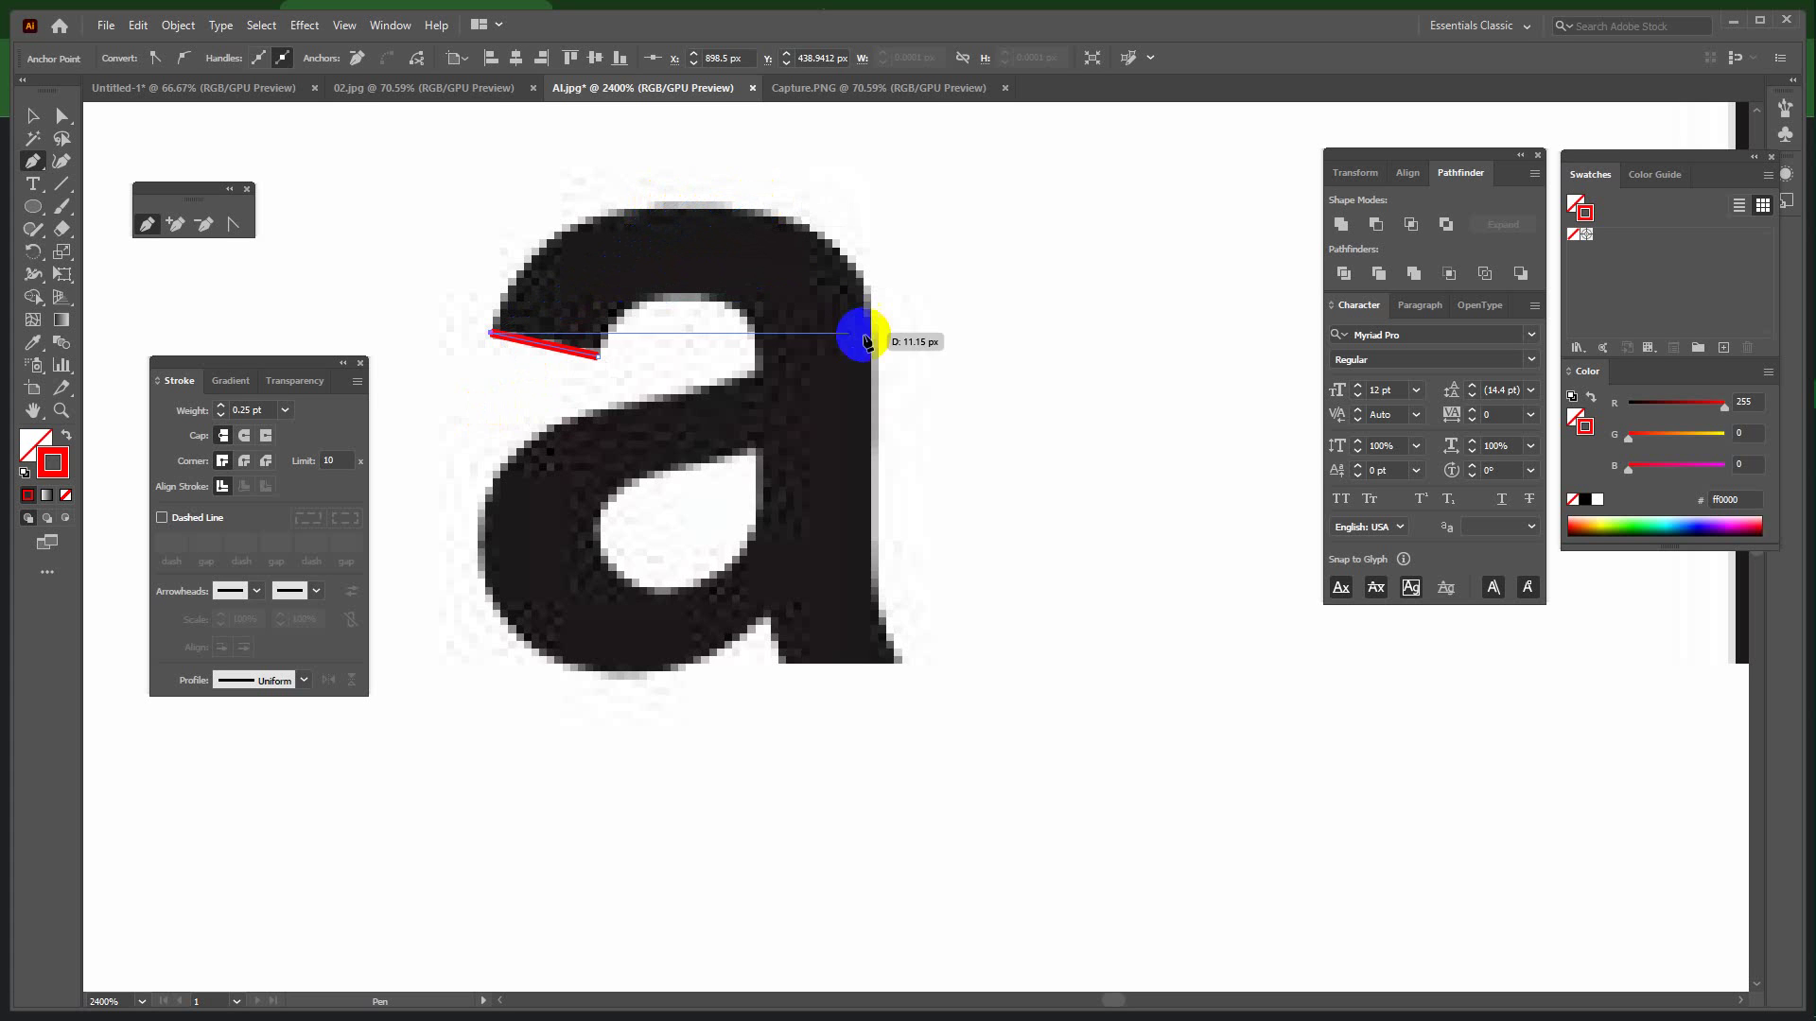
click(698, 204)
drag(698, 204, 901, 206)
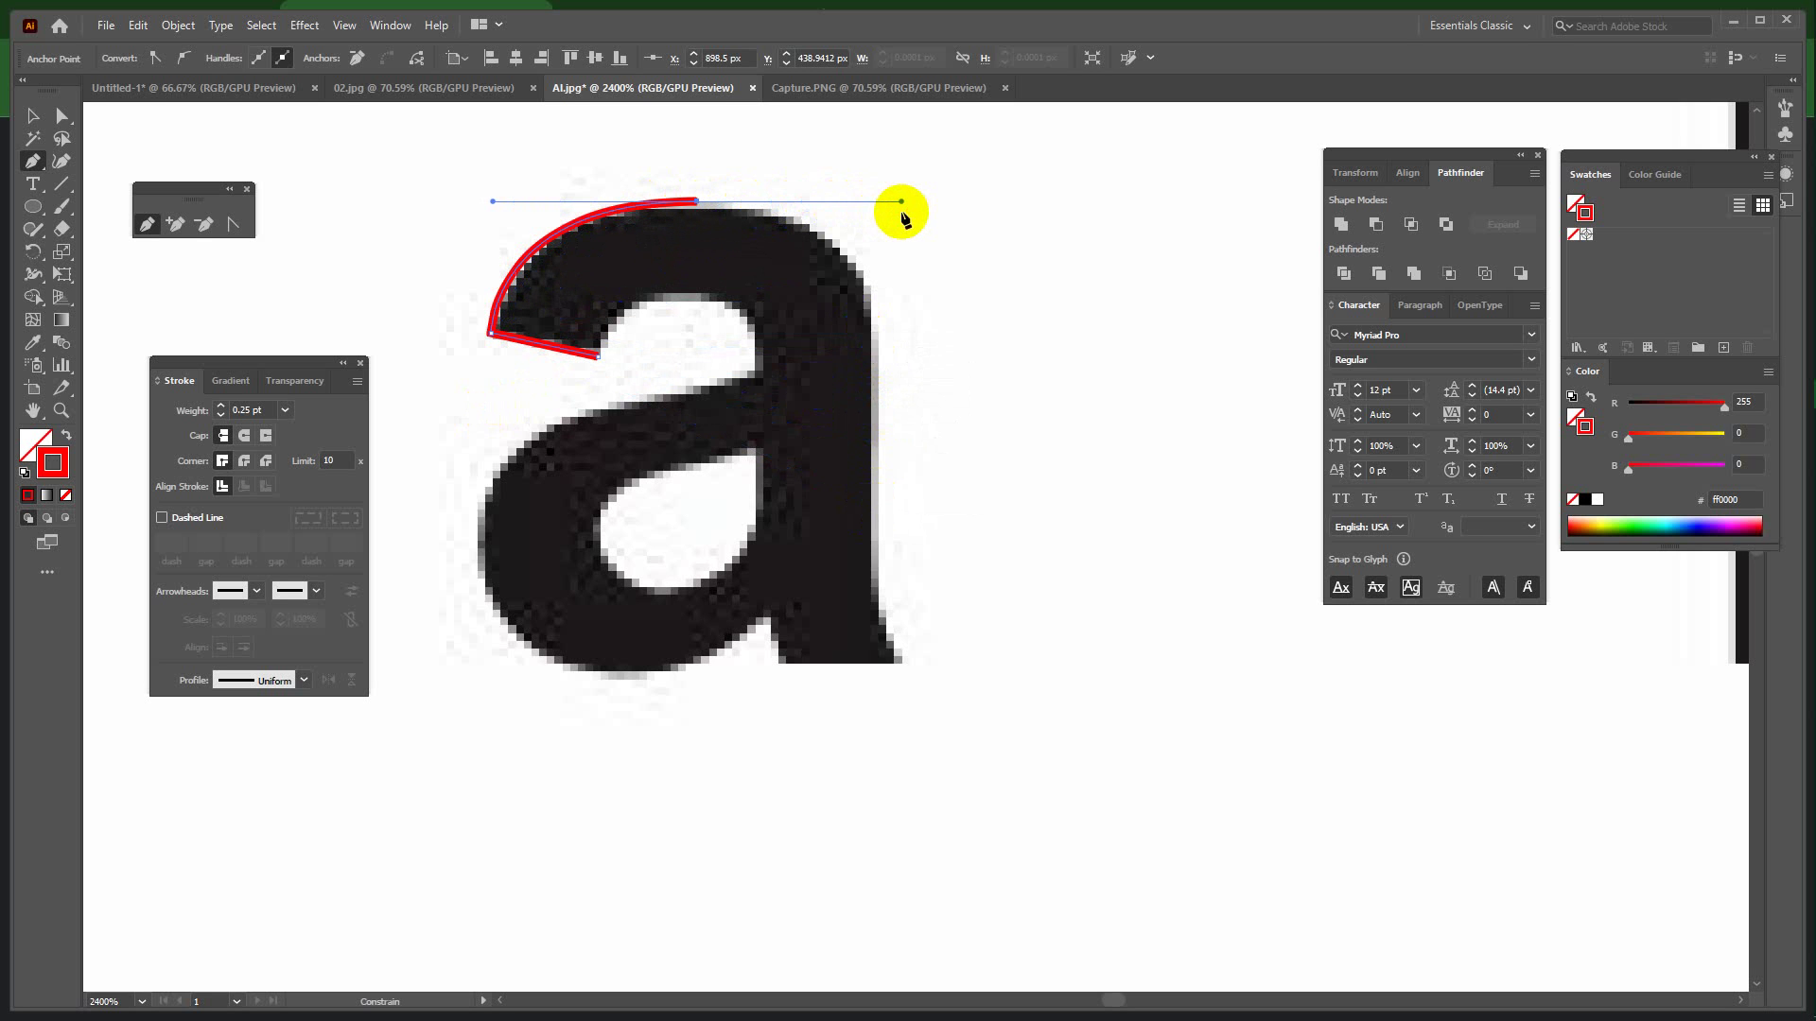
click(880, 352)
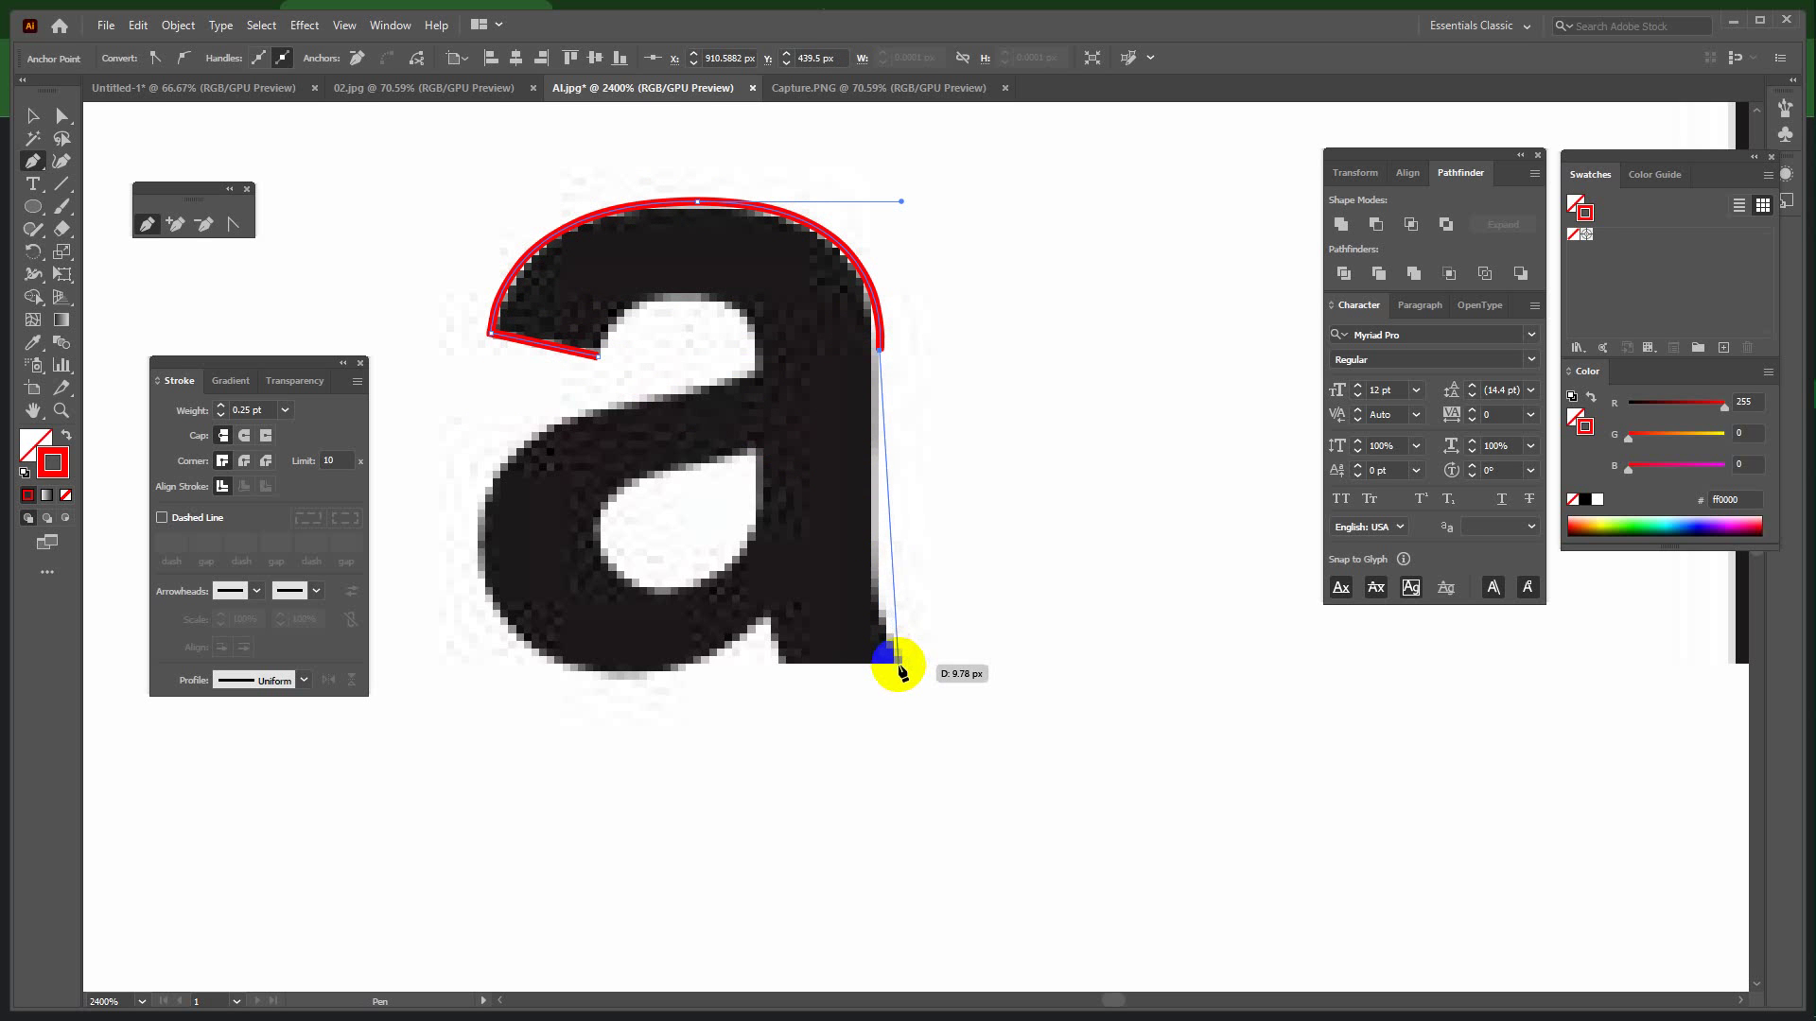
Extend the path straight down the stem's right side, curve it out to the foot's lower-right corner, and remove that anchor's outgoing handle.
drag(897, 660, 943, 732)
key(ctrl+z)
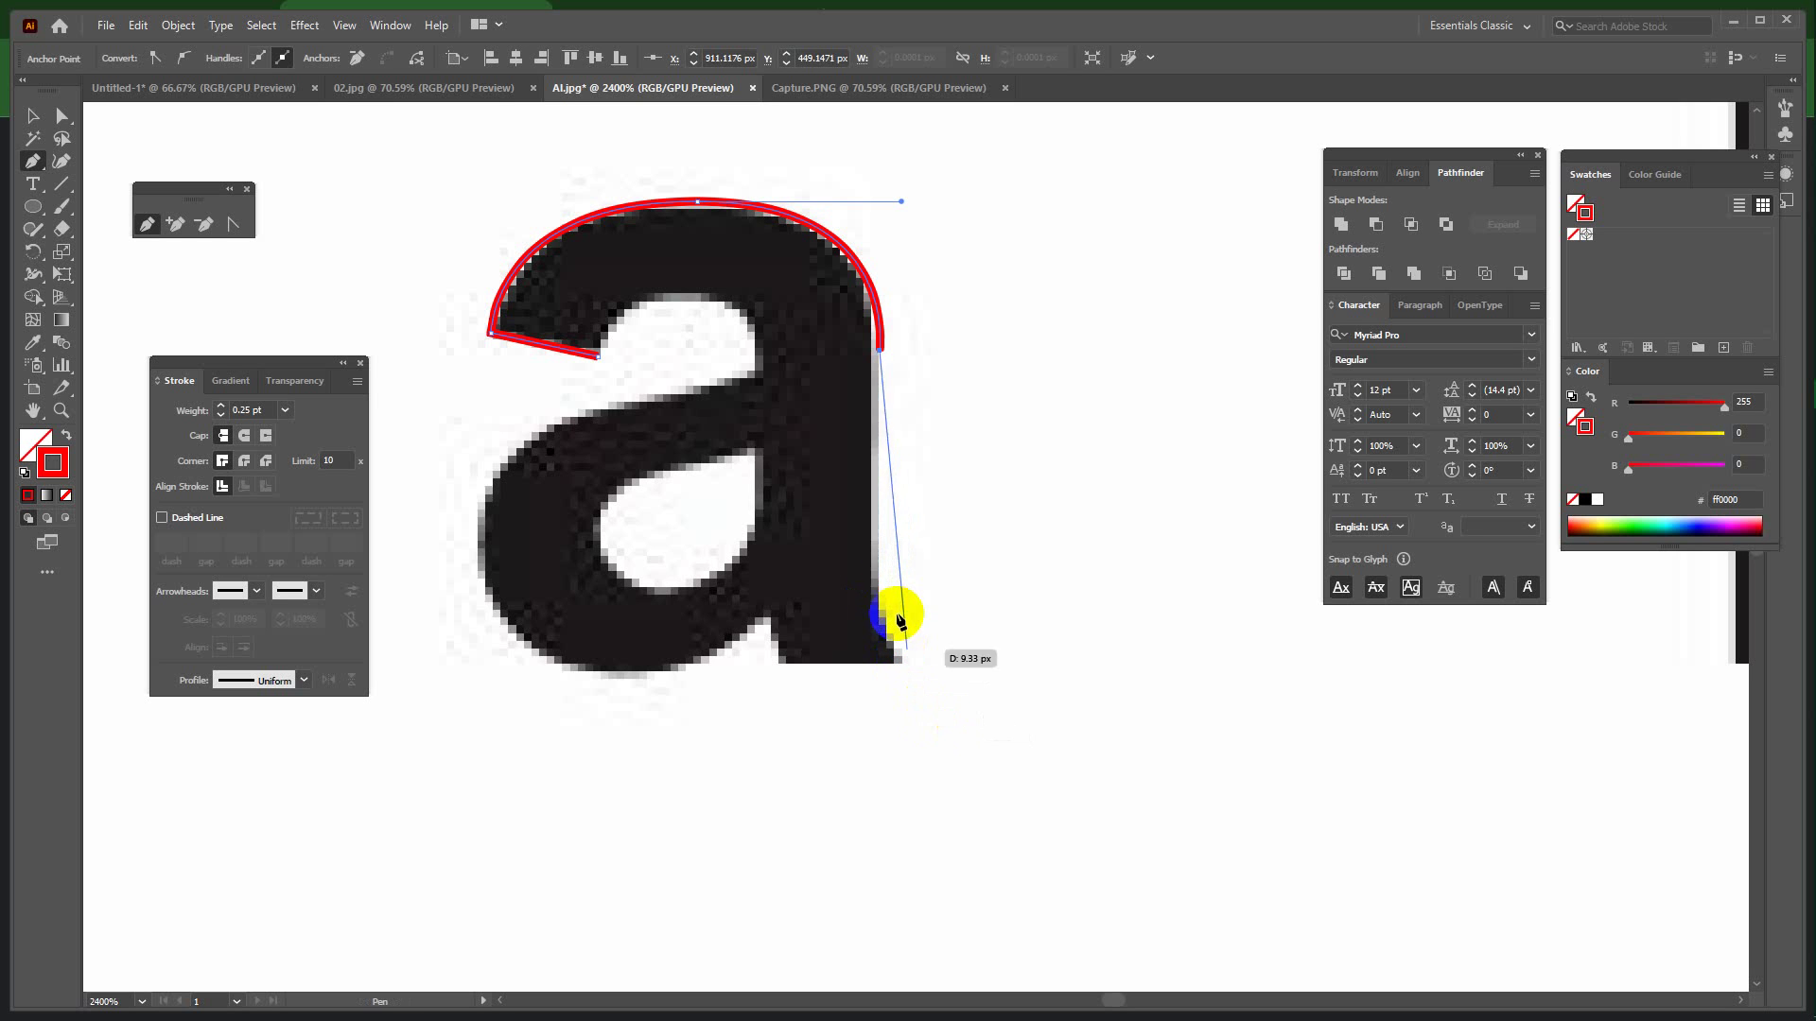
click(880, 573)
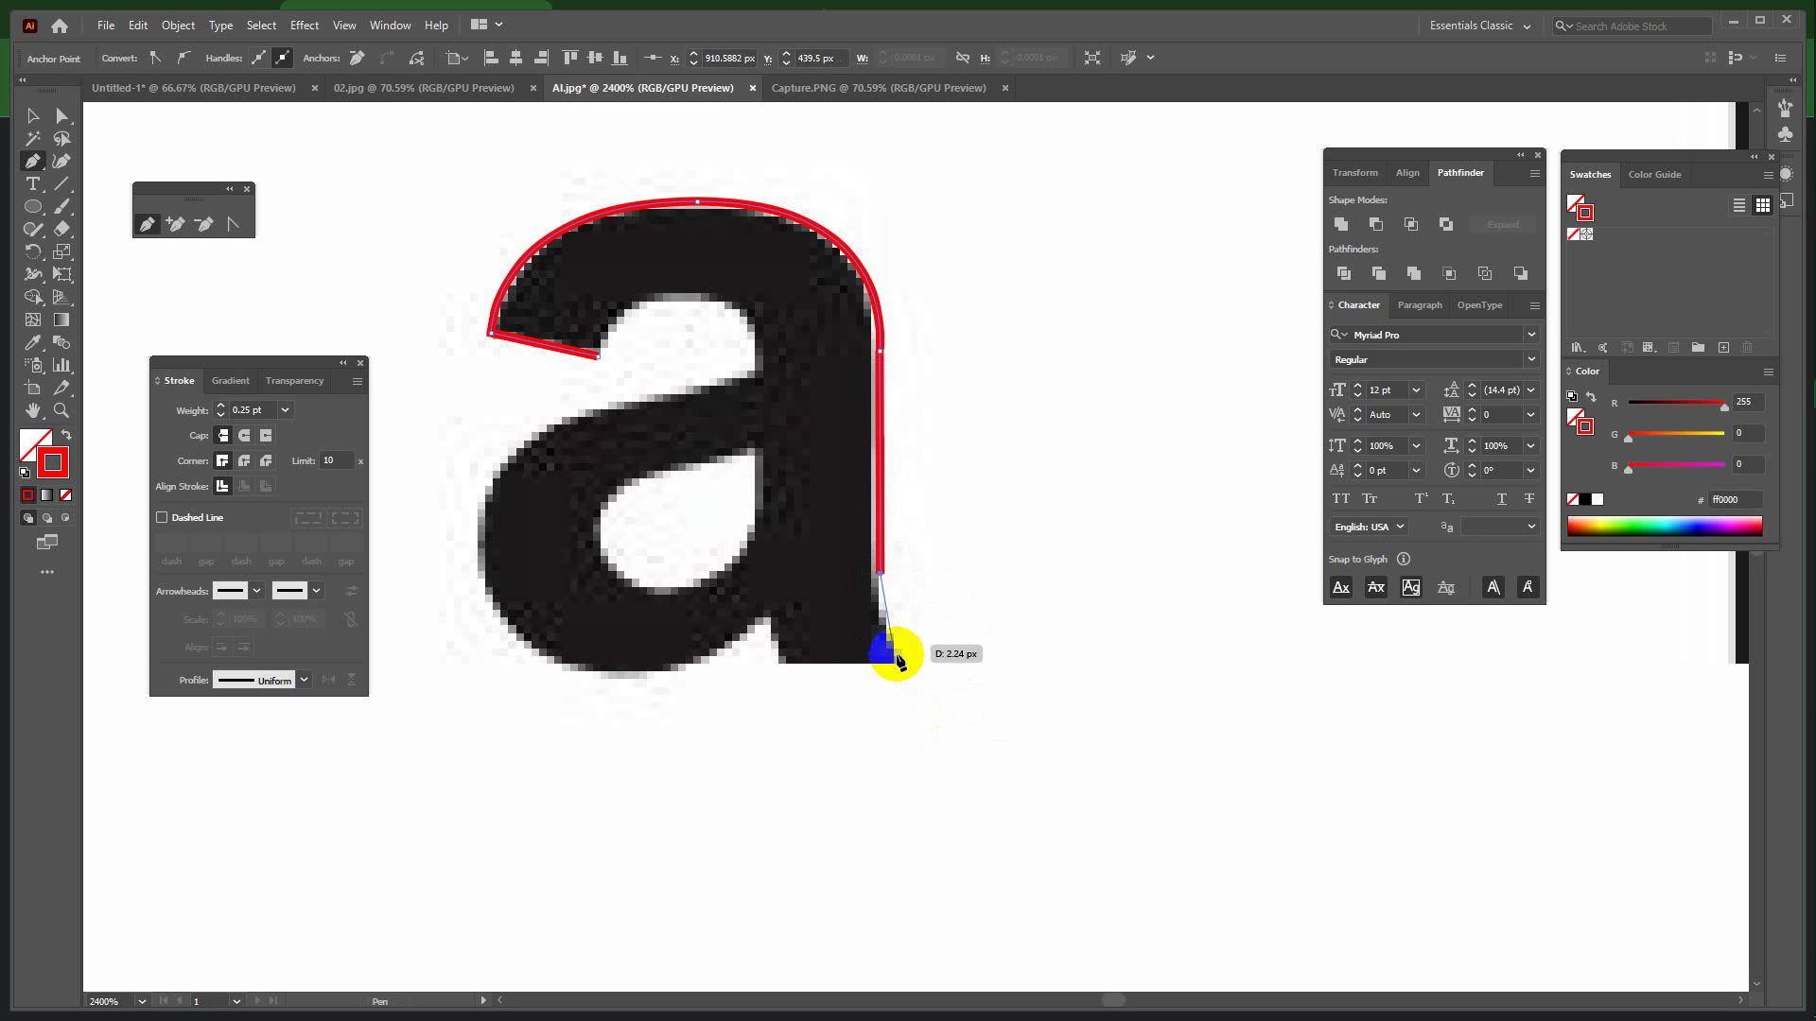
click(900, 662)
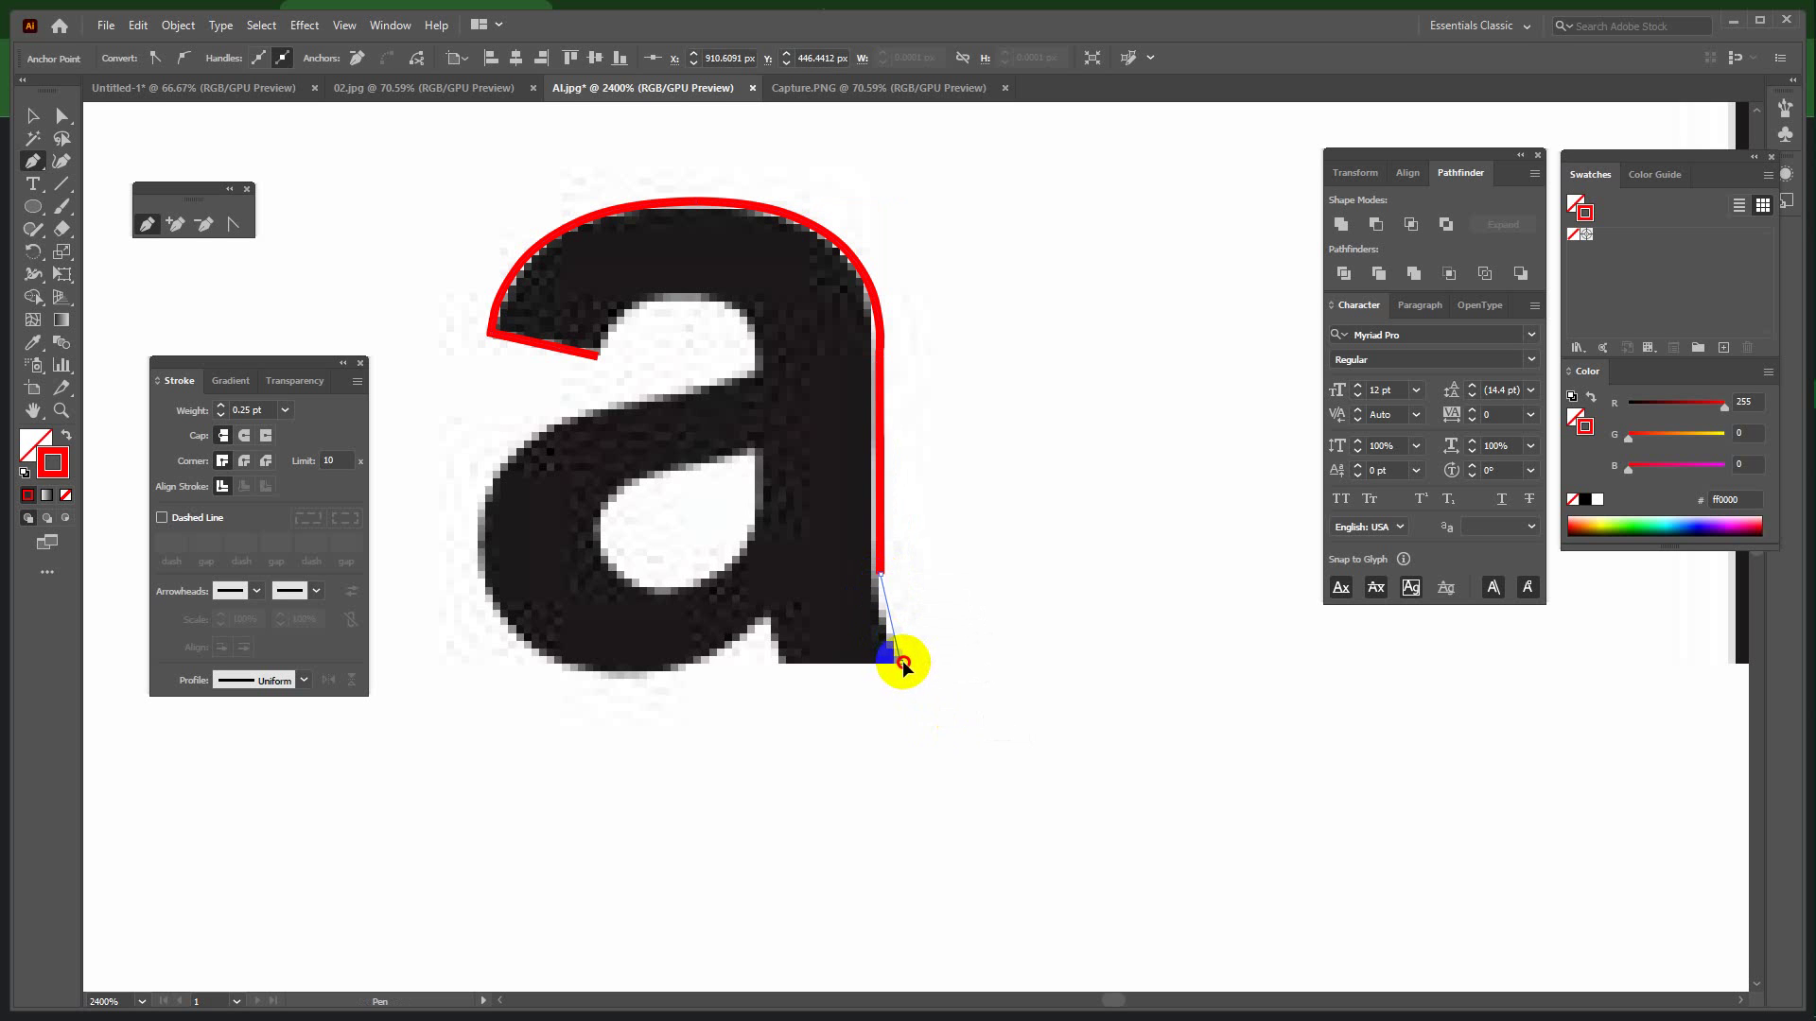
drag(902, 660, 933, 711)
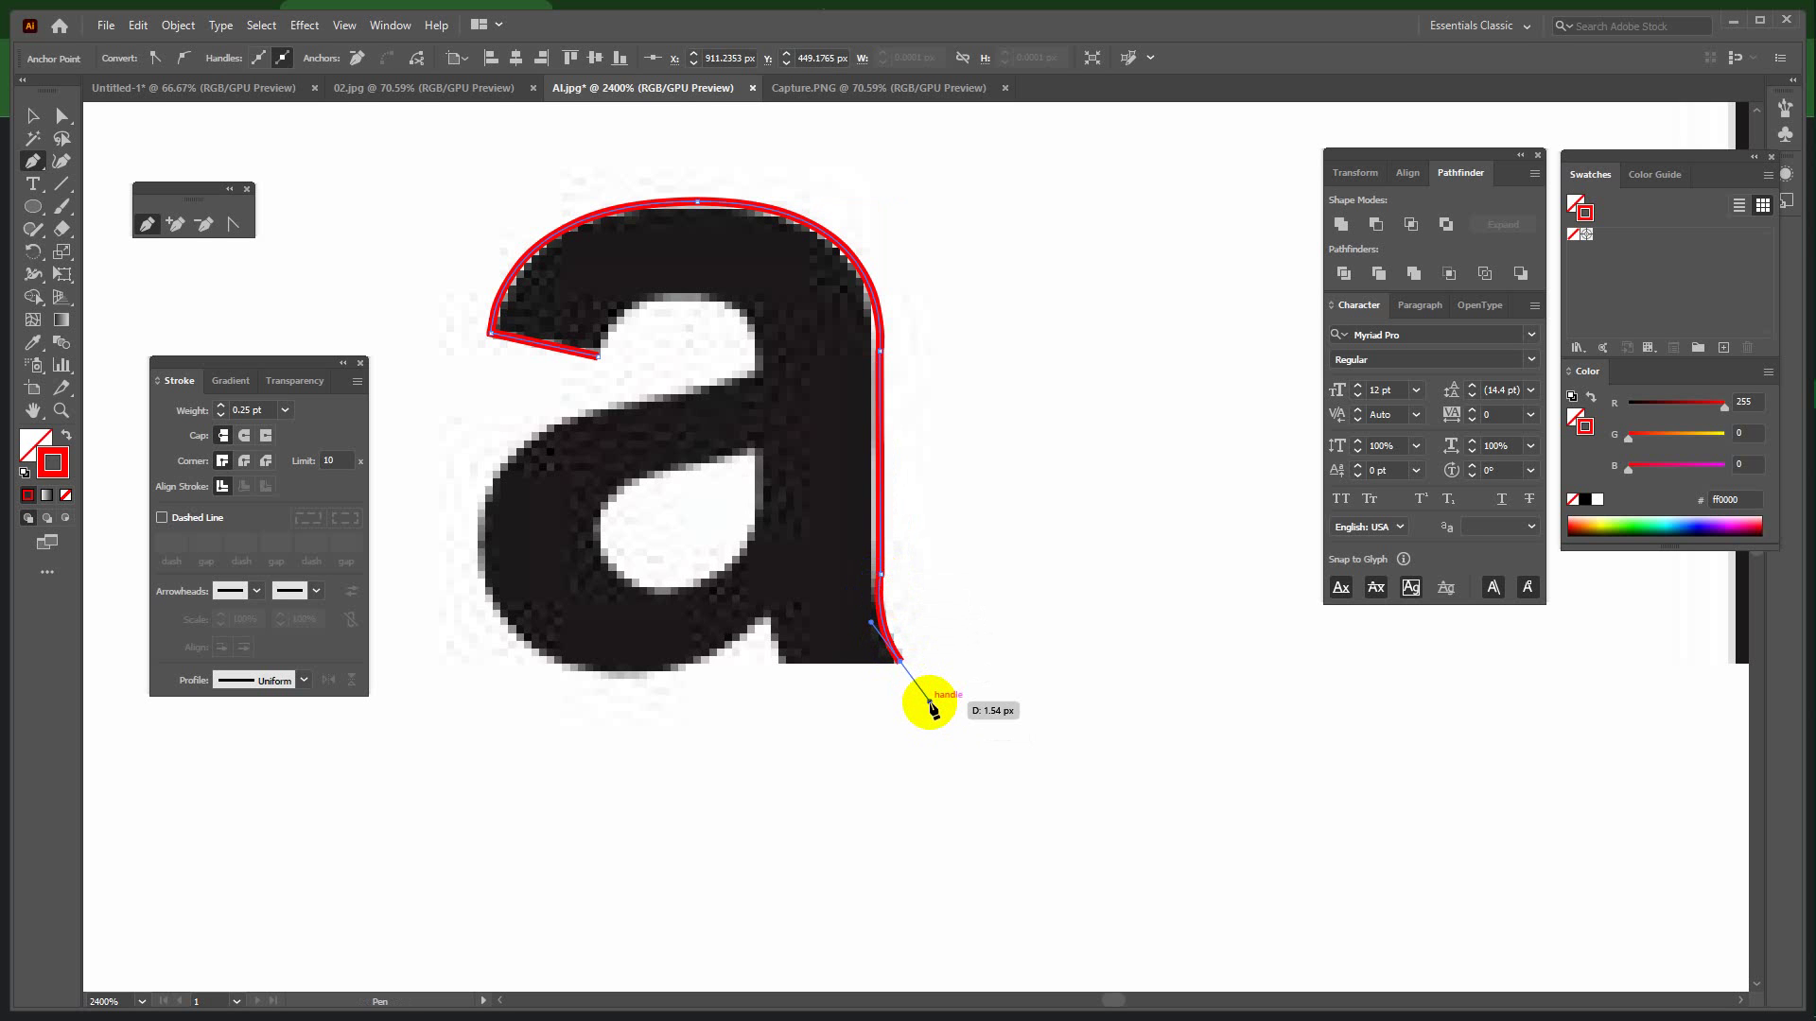
alt+click(930, 703)
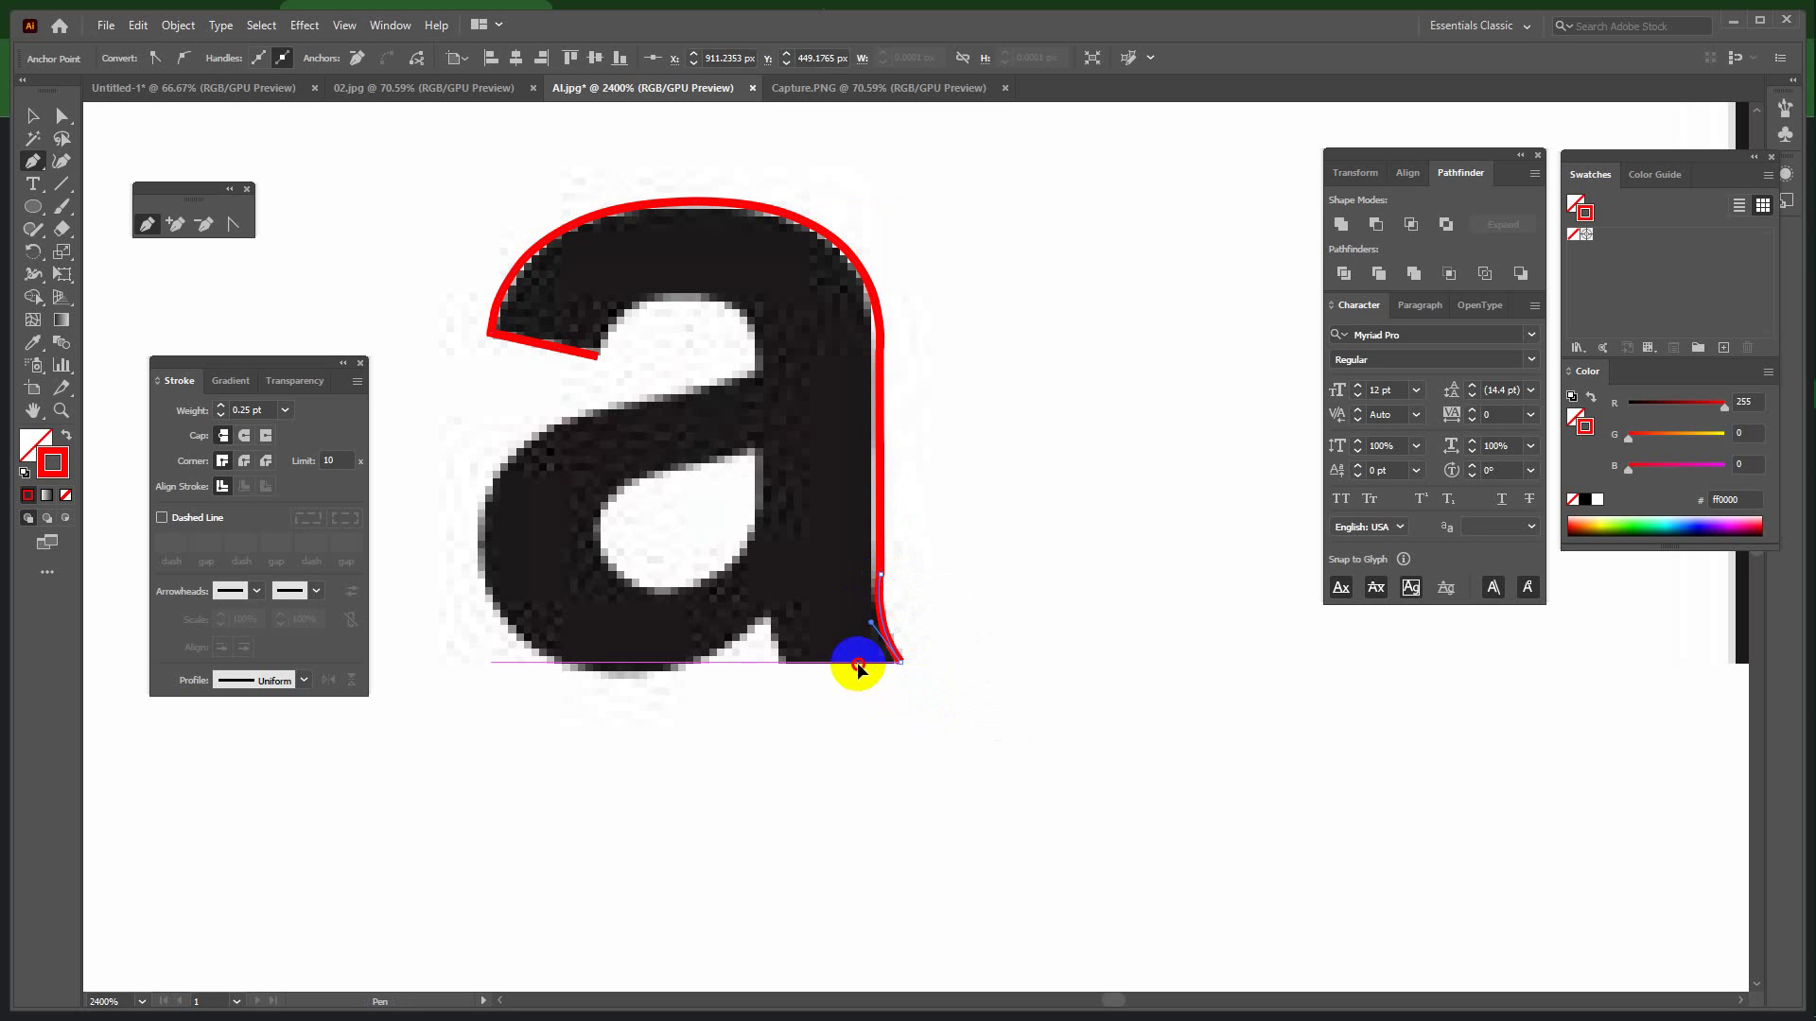
Extend the path straight along the bottom of the letter a's foot and up to the notch beside the bowl.
click(858, 662)
click(781, 662)
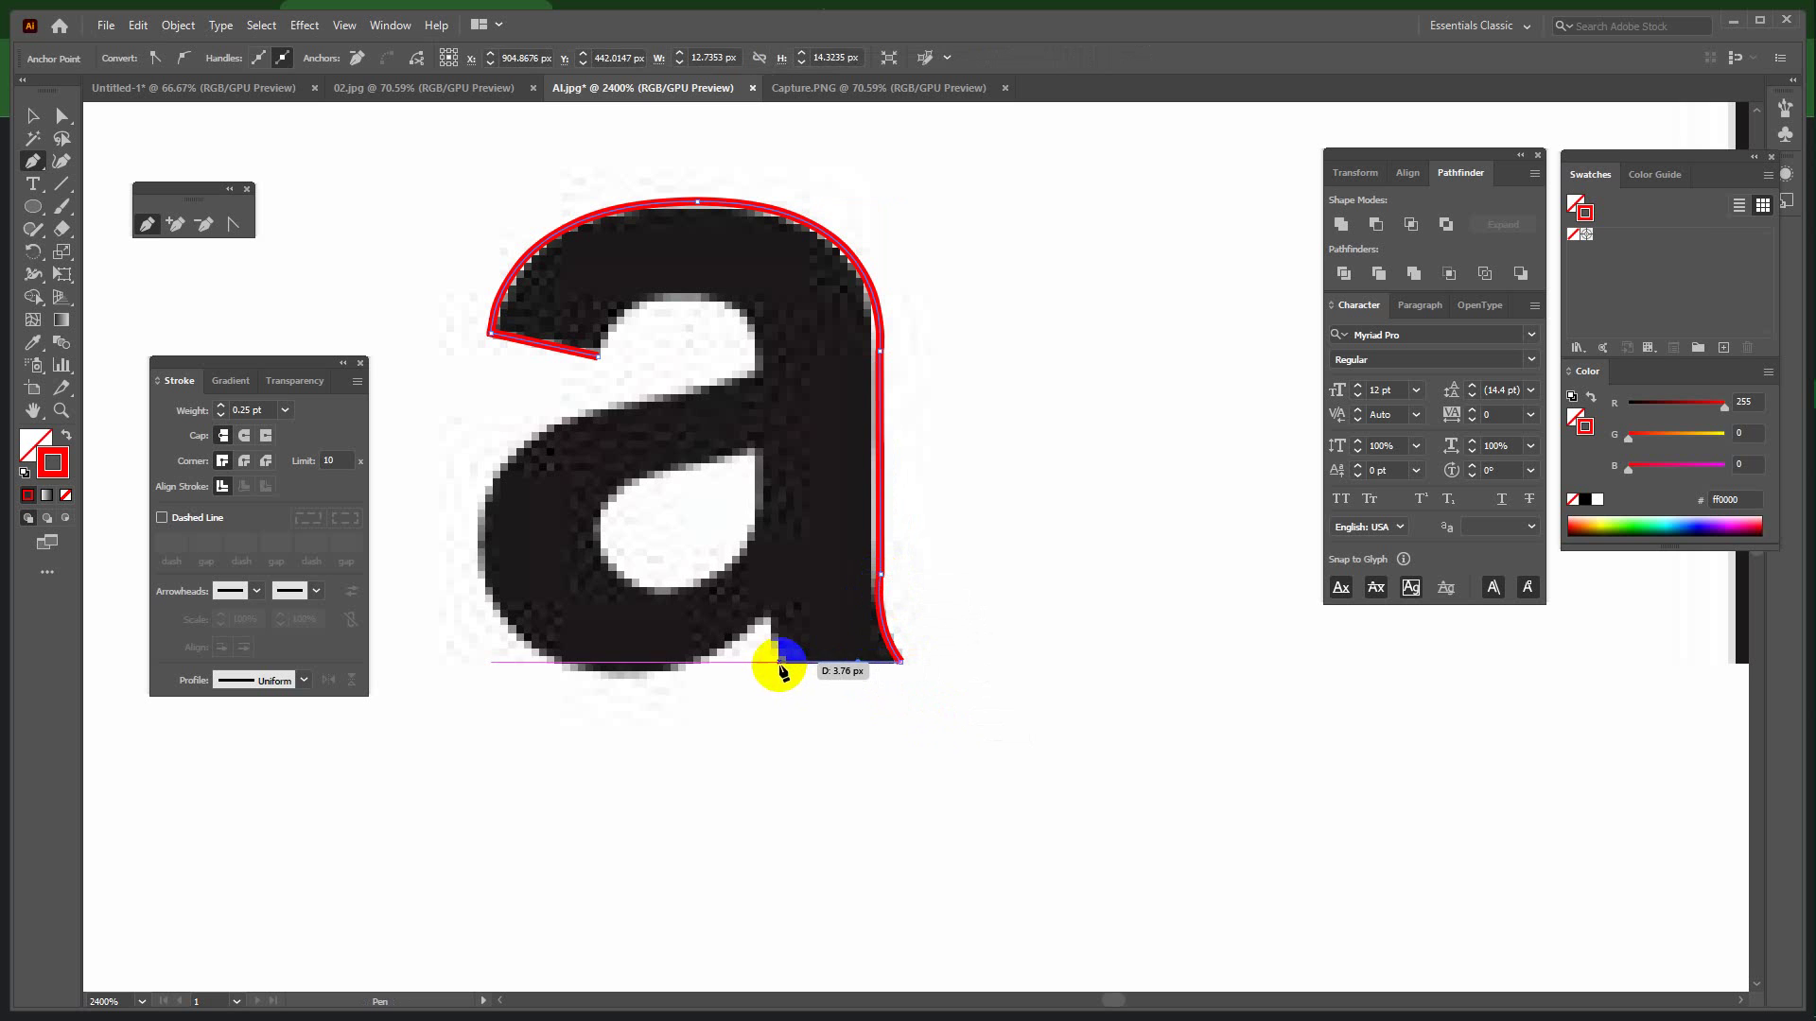
click(774, 617)
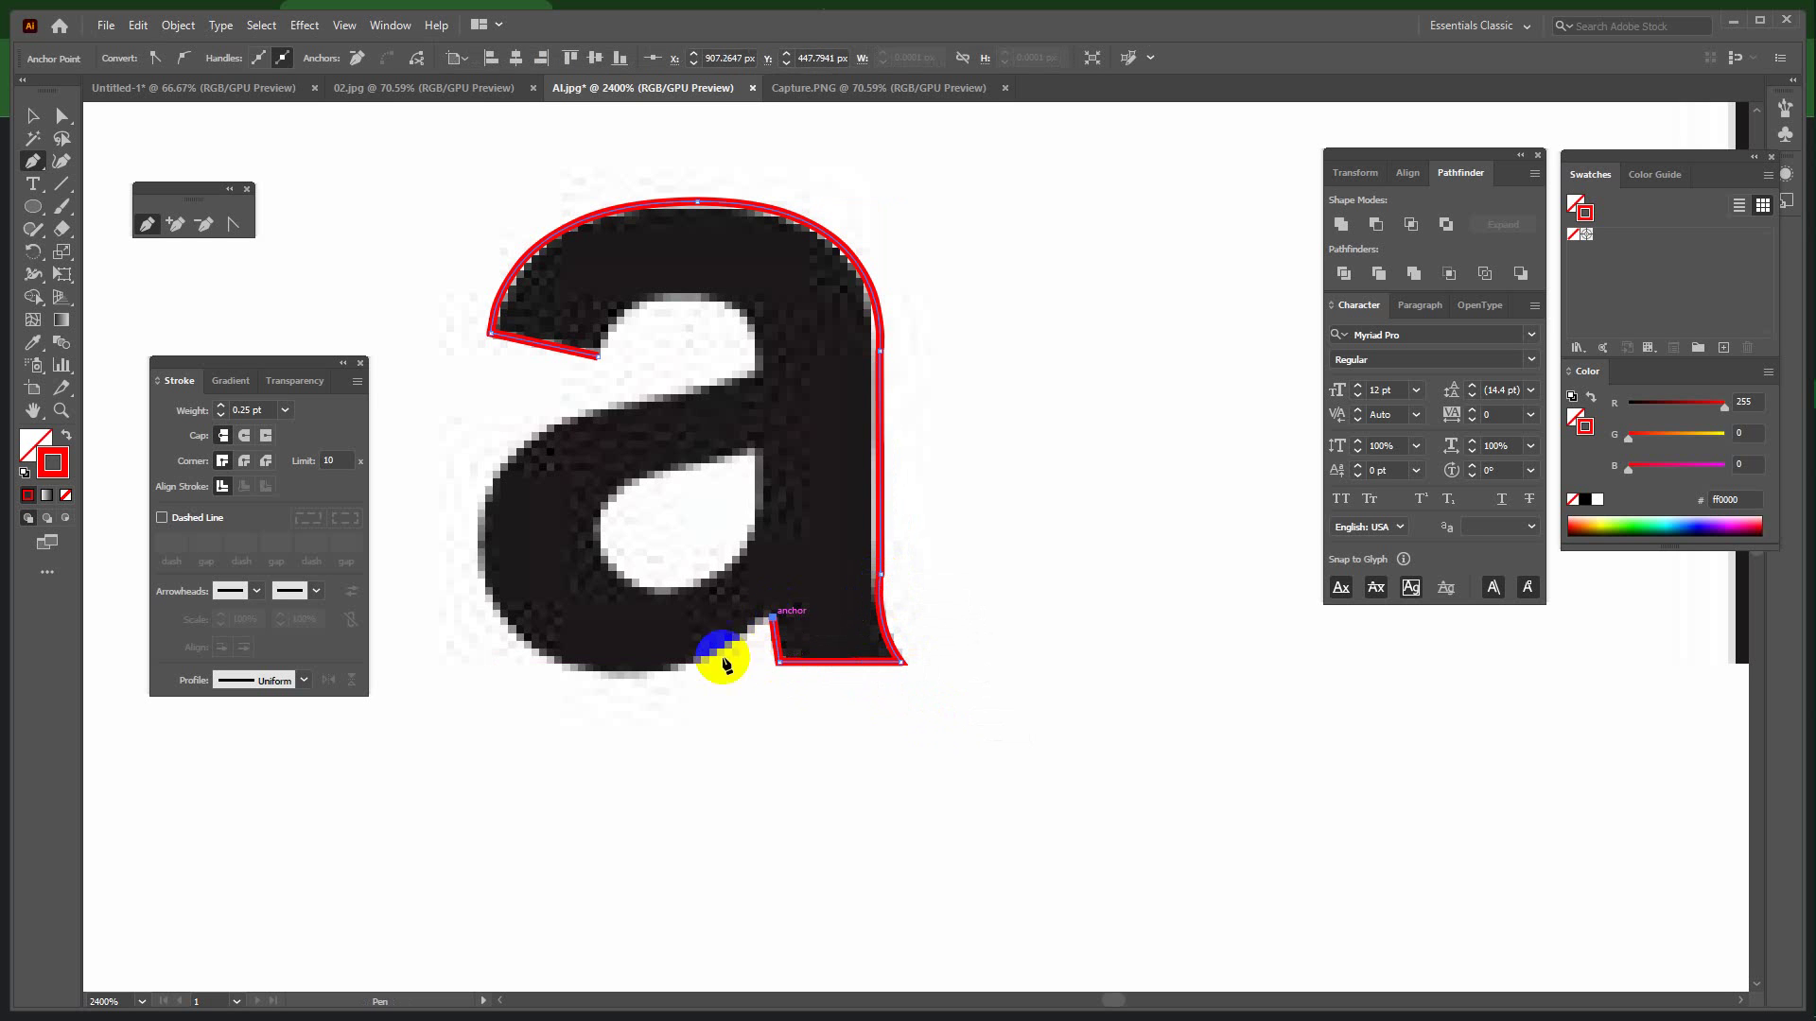
Curve the path from the notch around the underside of the bowl to a smooth anchor on its outer left side.
mouse_move(725, 662)
mouse_down()
mouse_move(624, 687)
mouse_move(523, 666)
mouse_up()
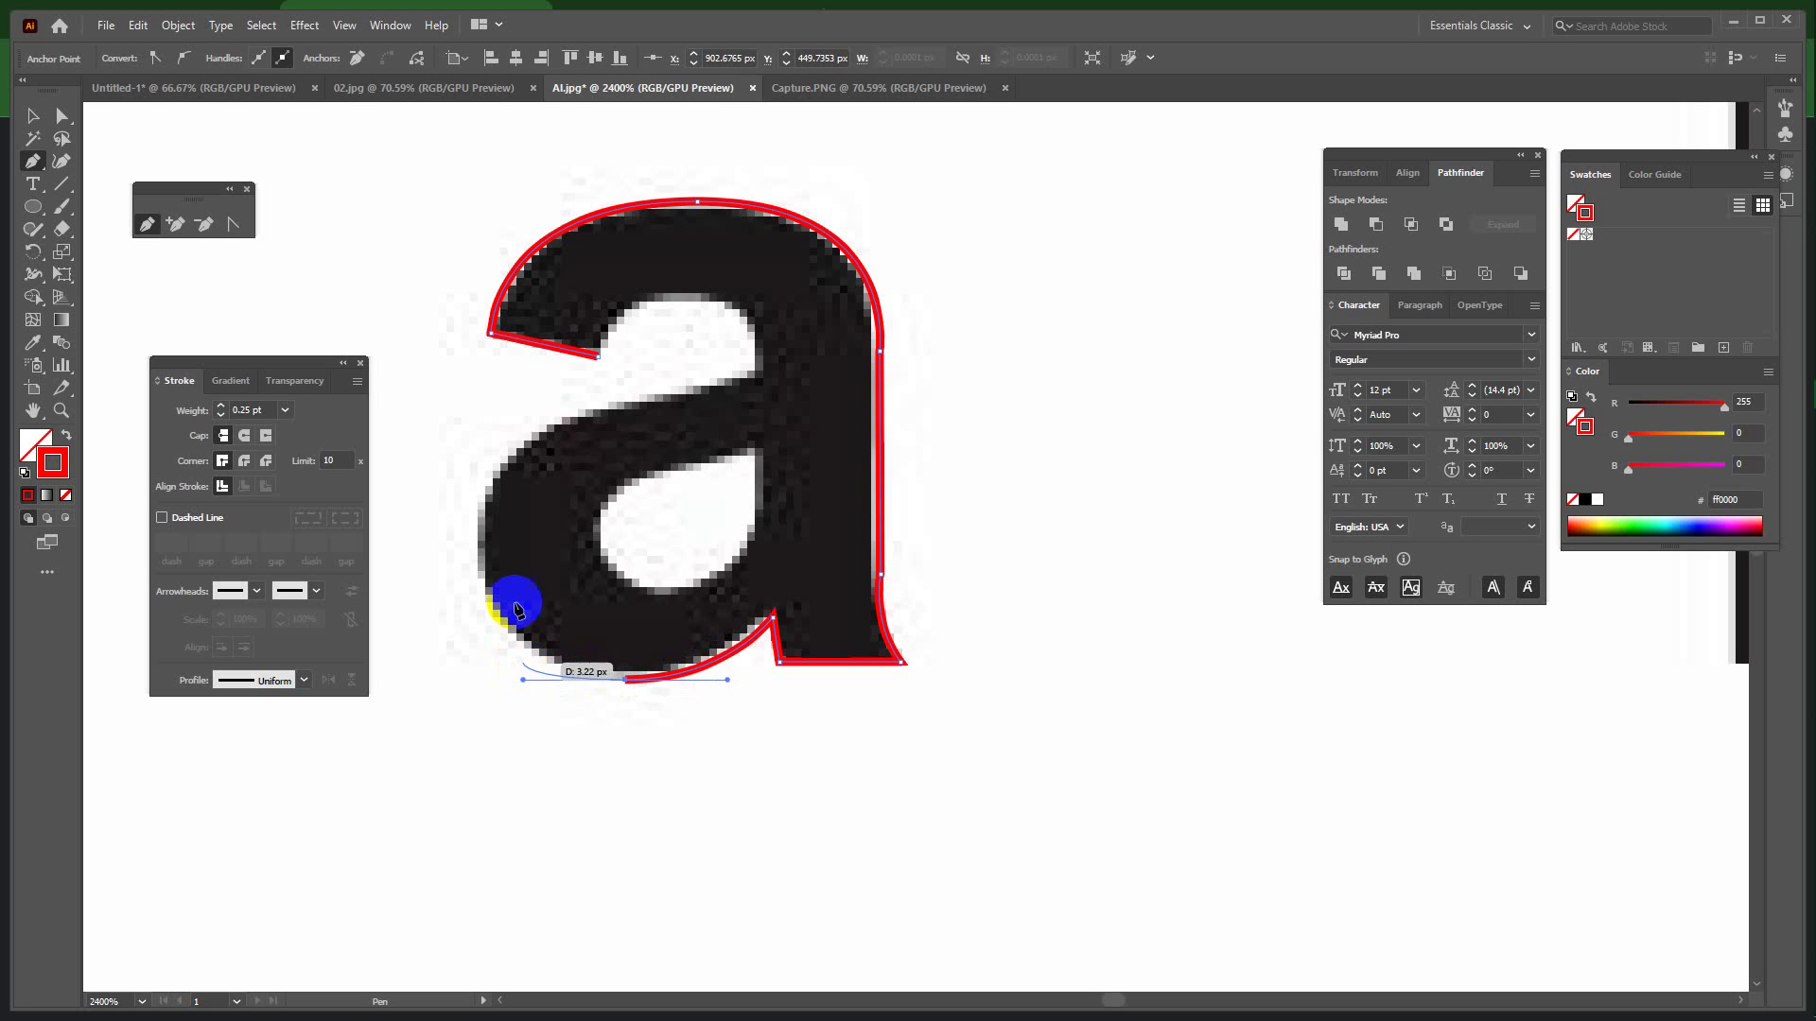
click(476, 536)
drag(476, 537, 479, 461)
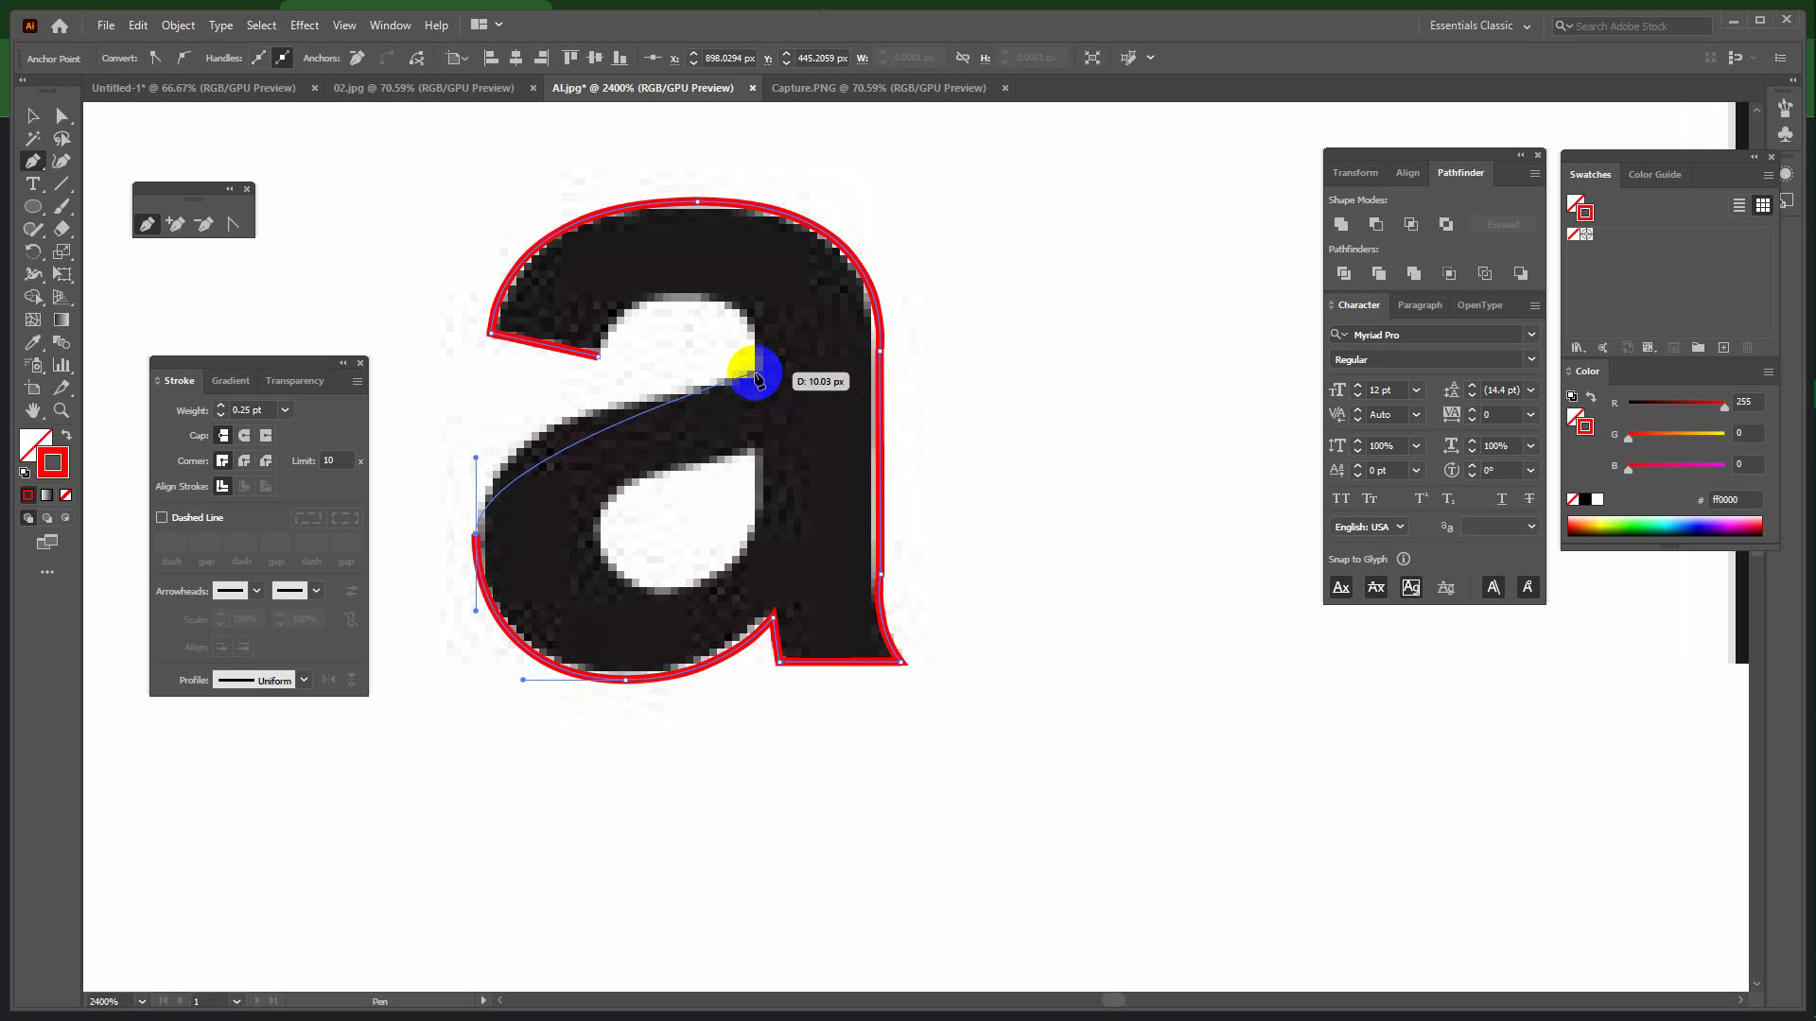
Curve the path over the bowl to the stem, follow the inside of the upper hook and close the outline at its starting anchor.
drag(757, 378, 862, 367)
key(ctrl+z)
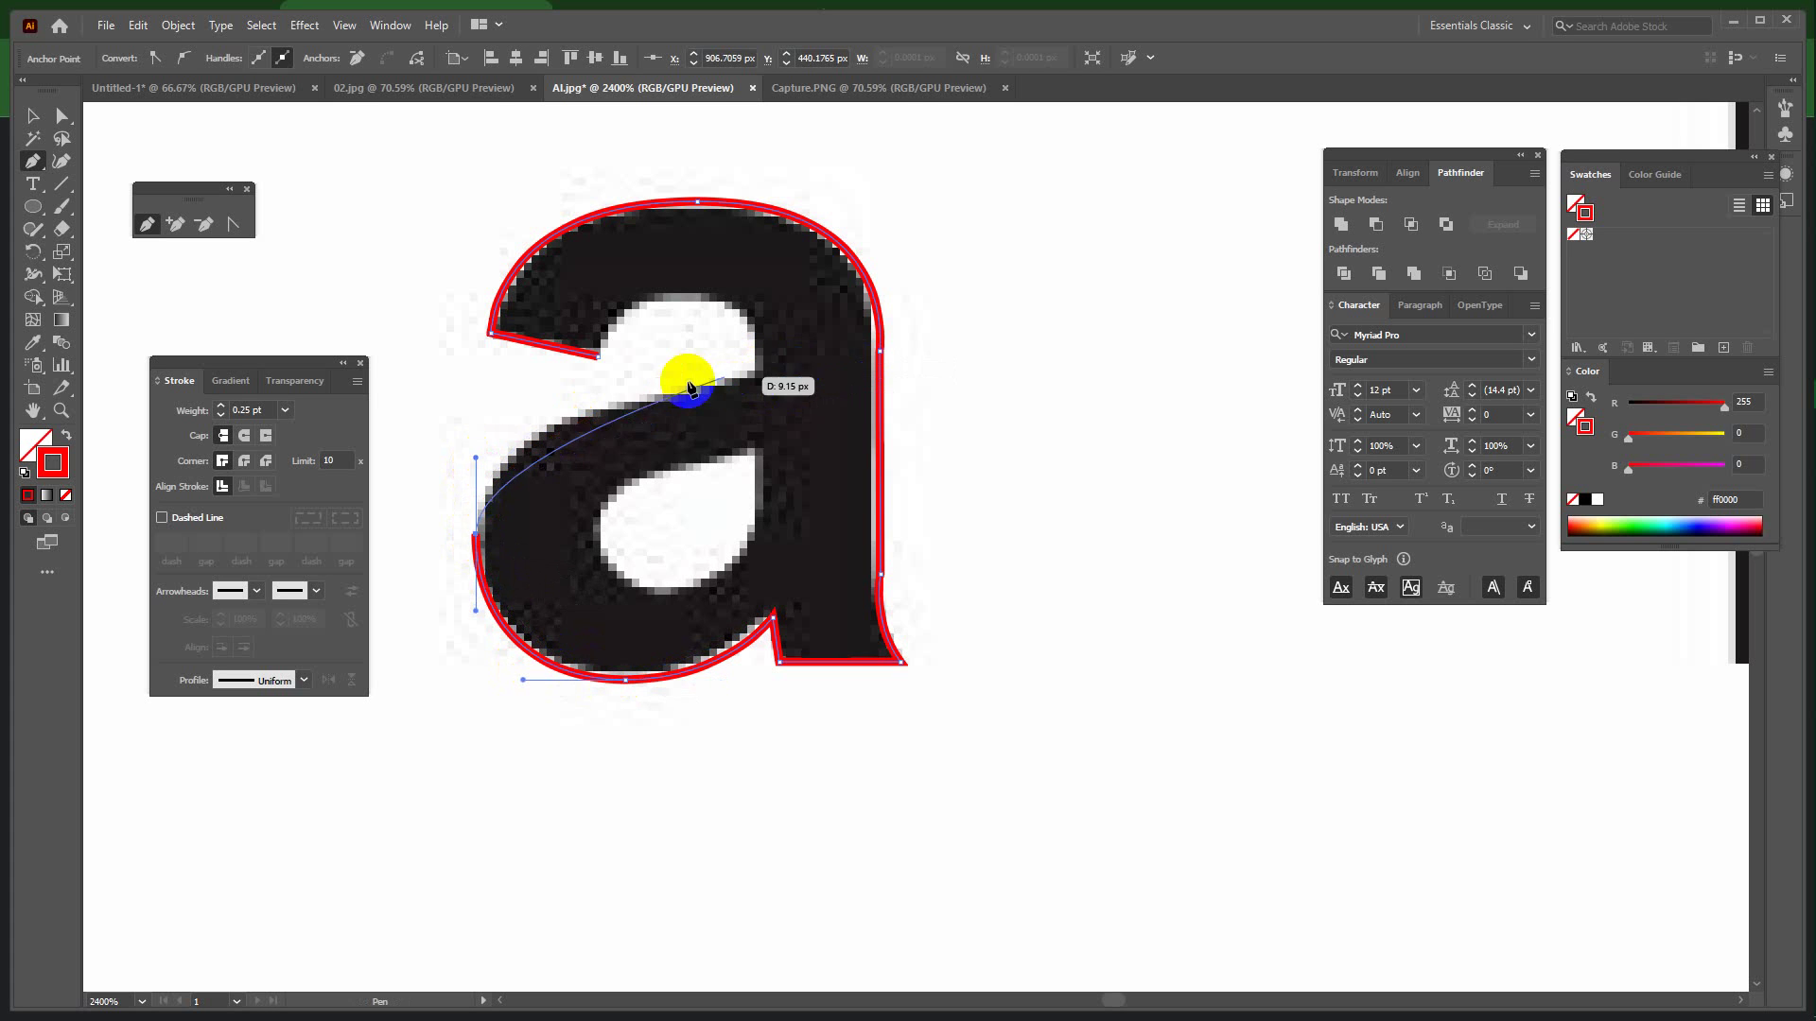
drag(632, 405, 706, 390)
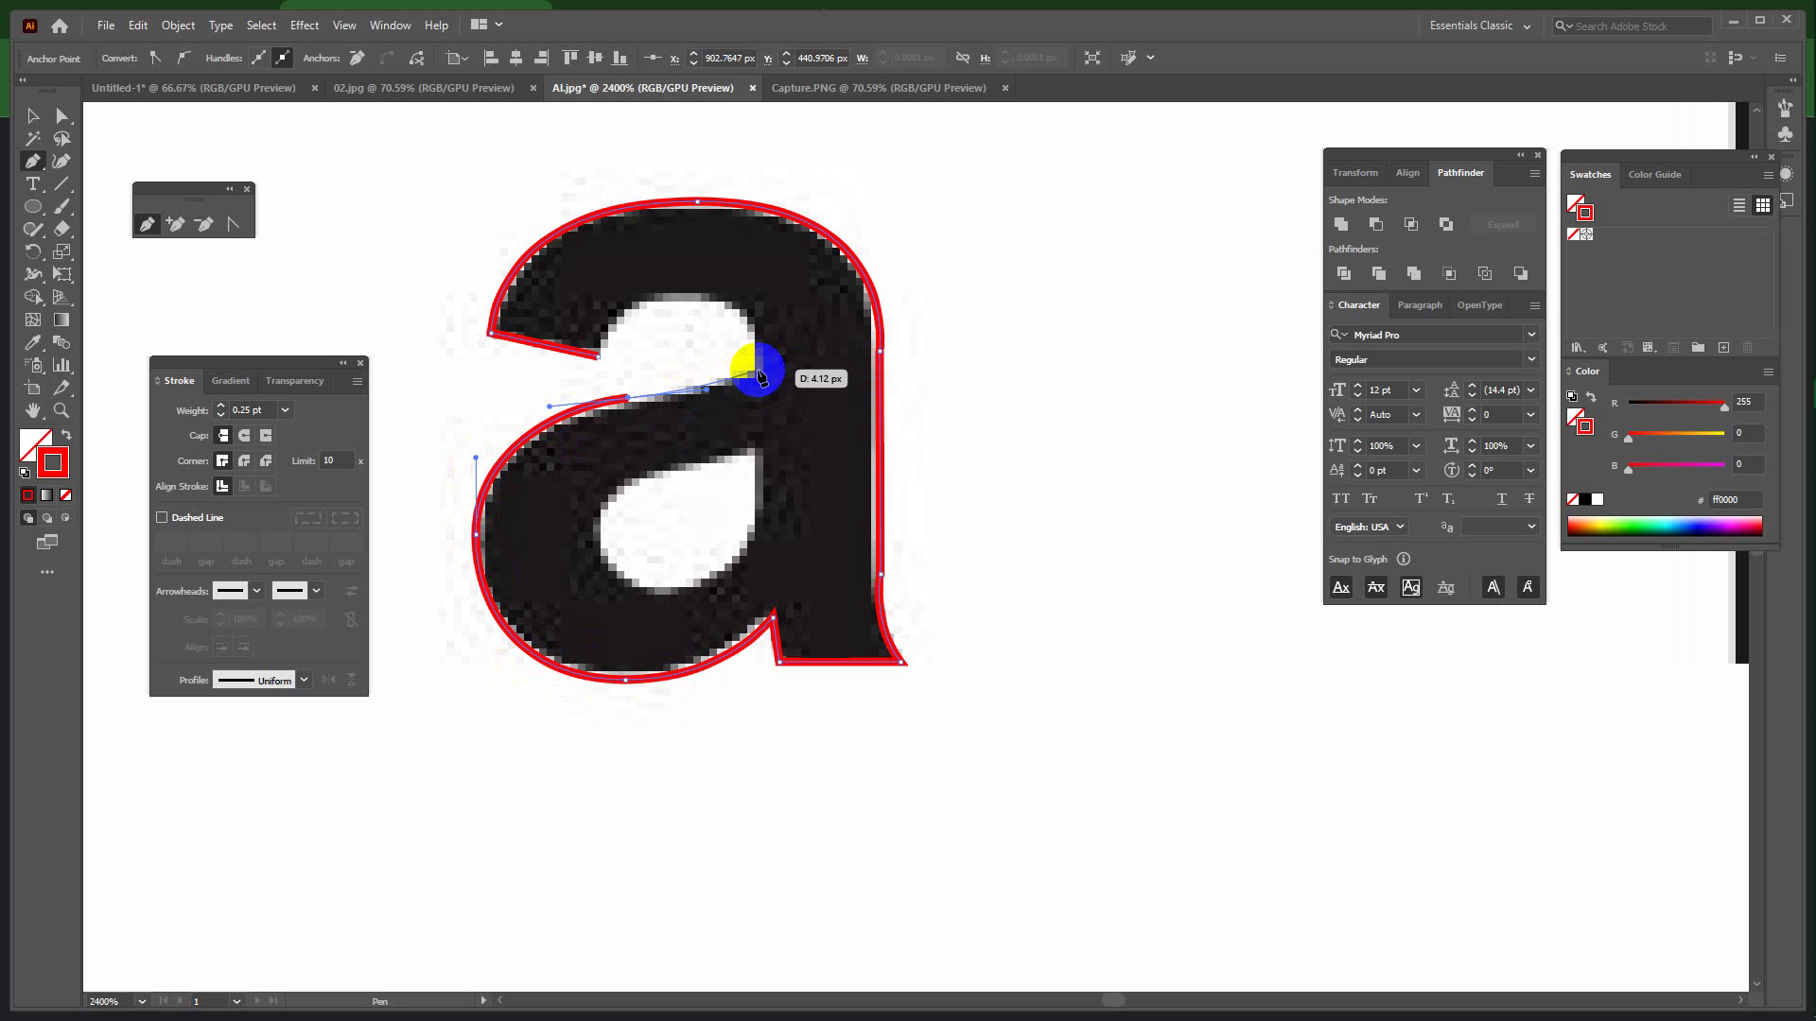
click(758, 373)
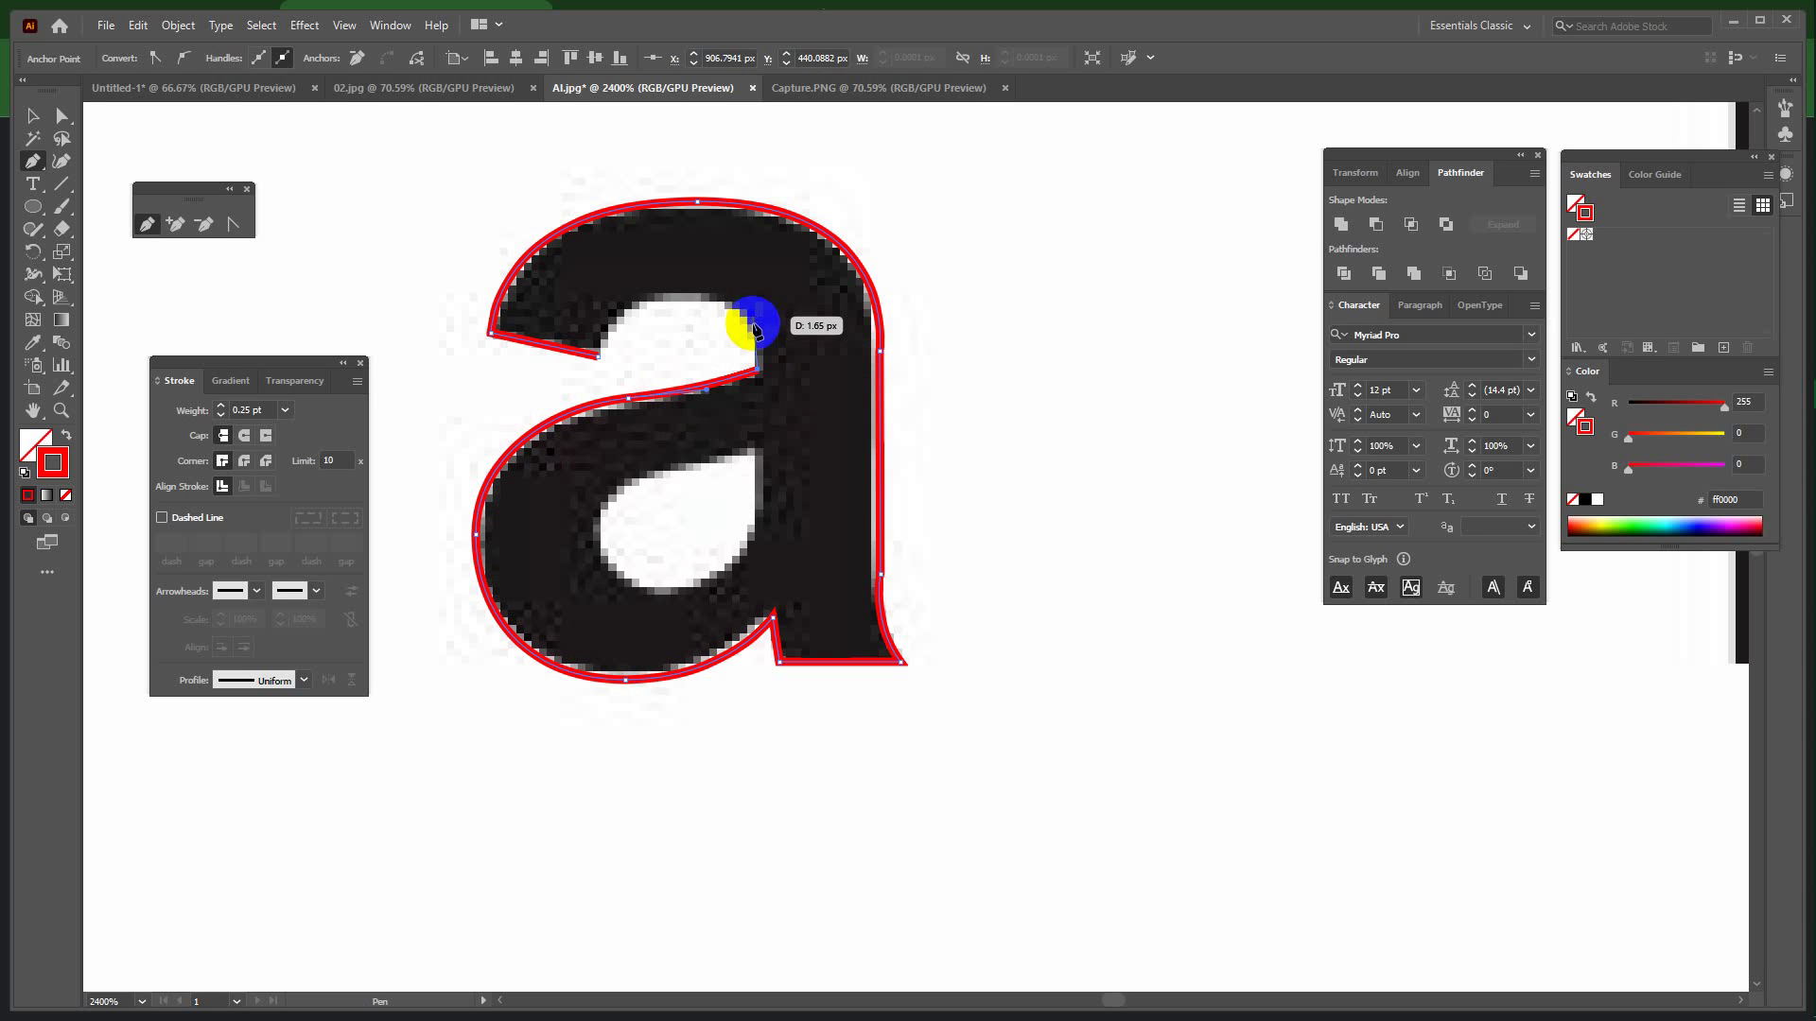
click(754, 328)
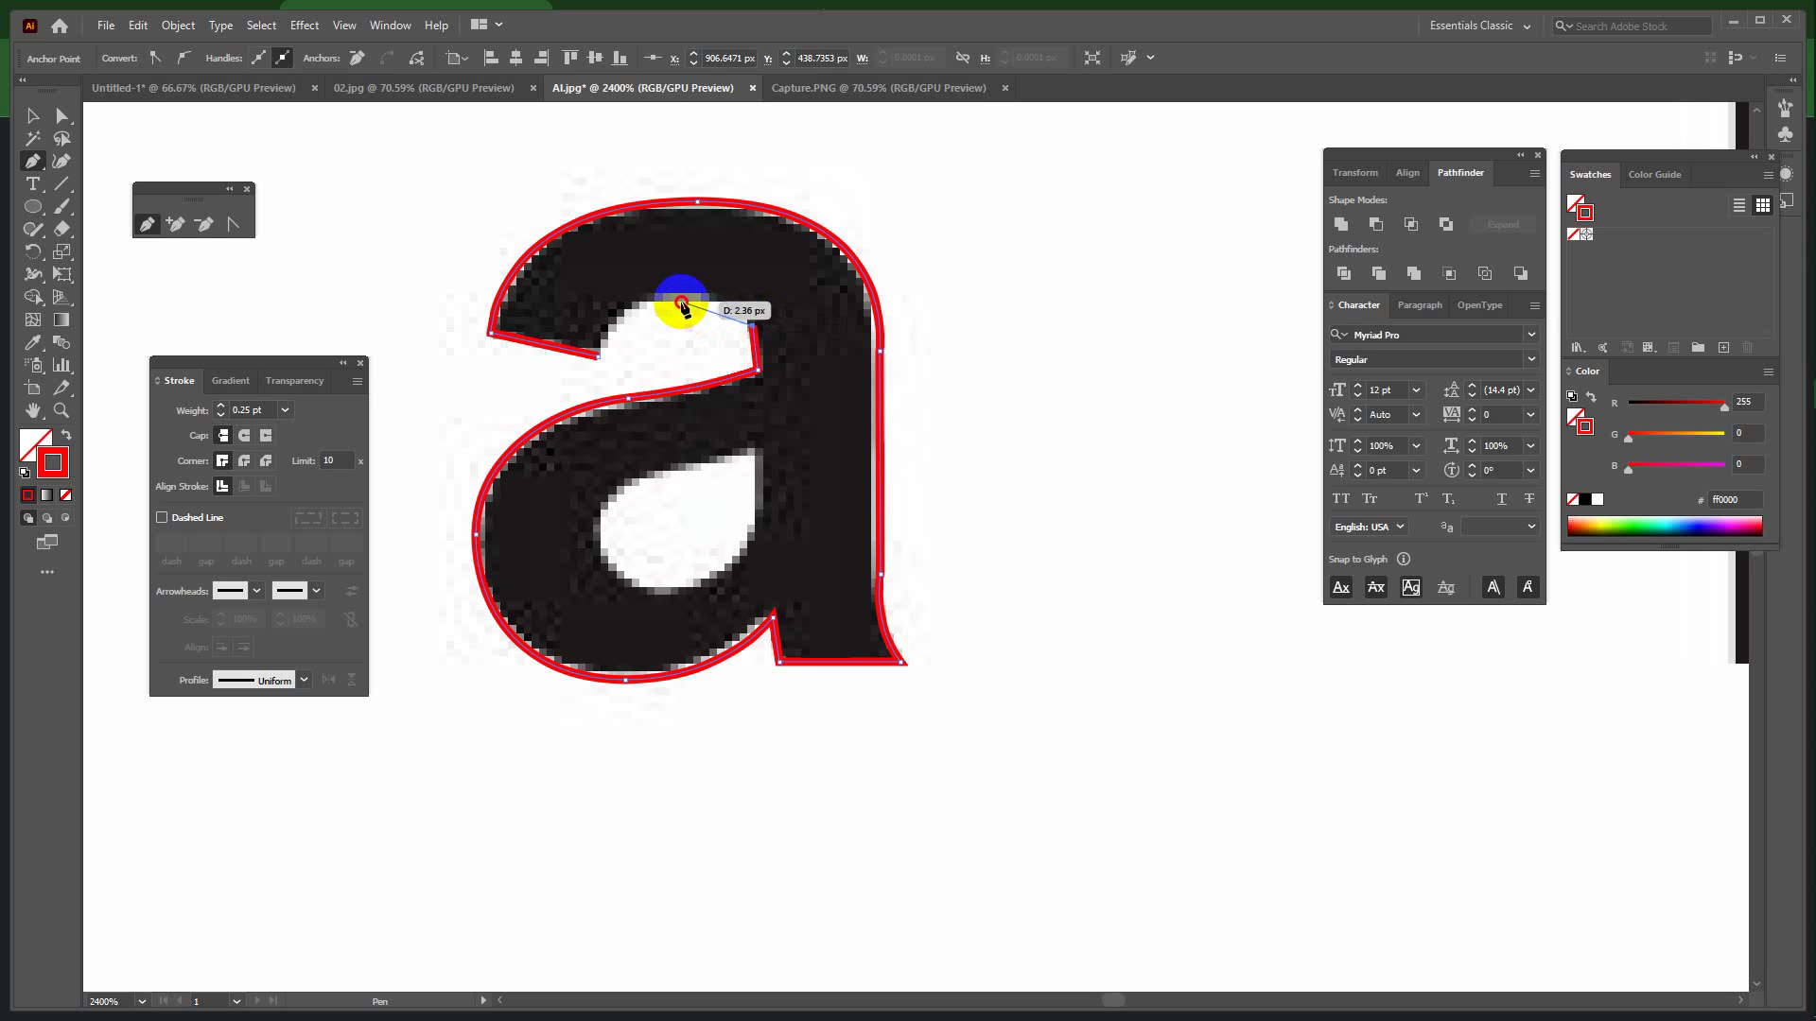
drag(680, 304, 598, 360)
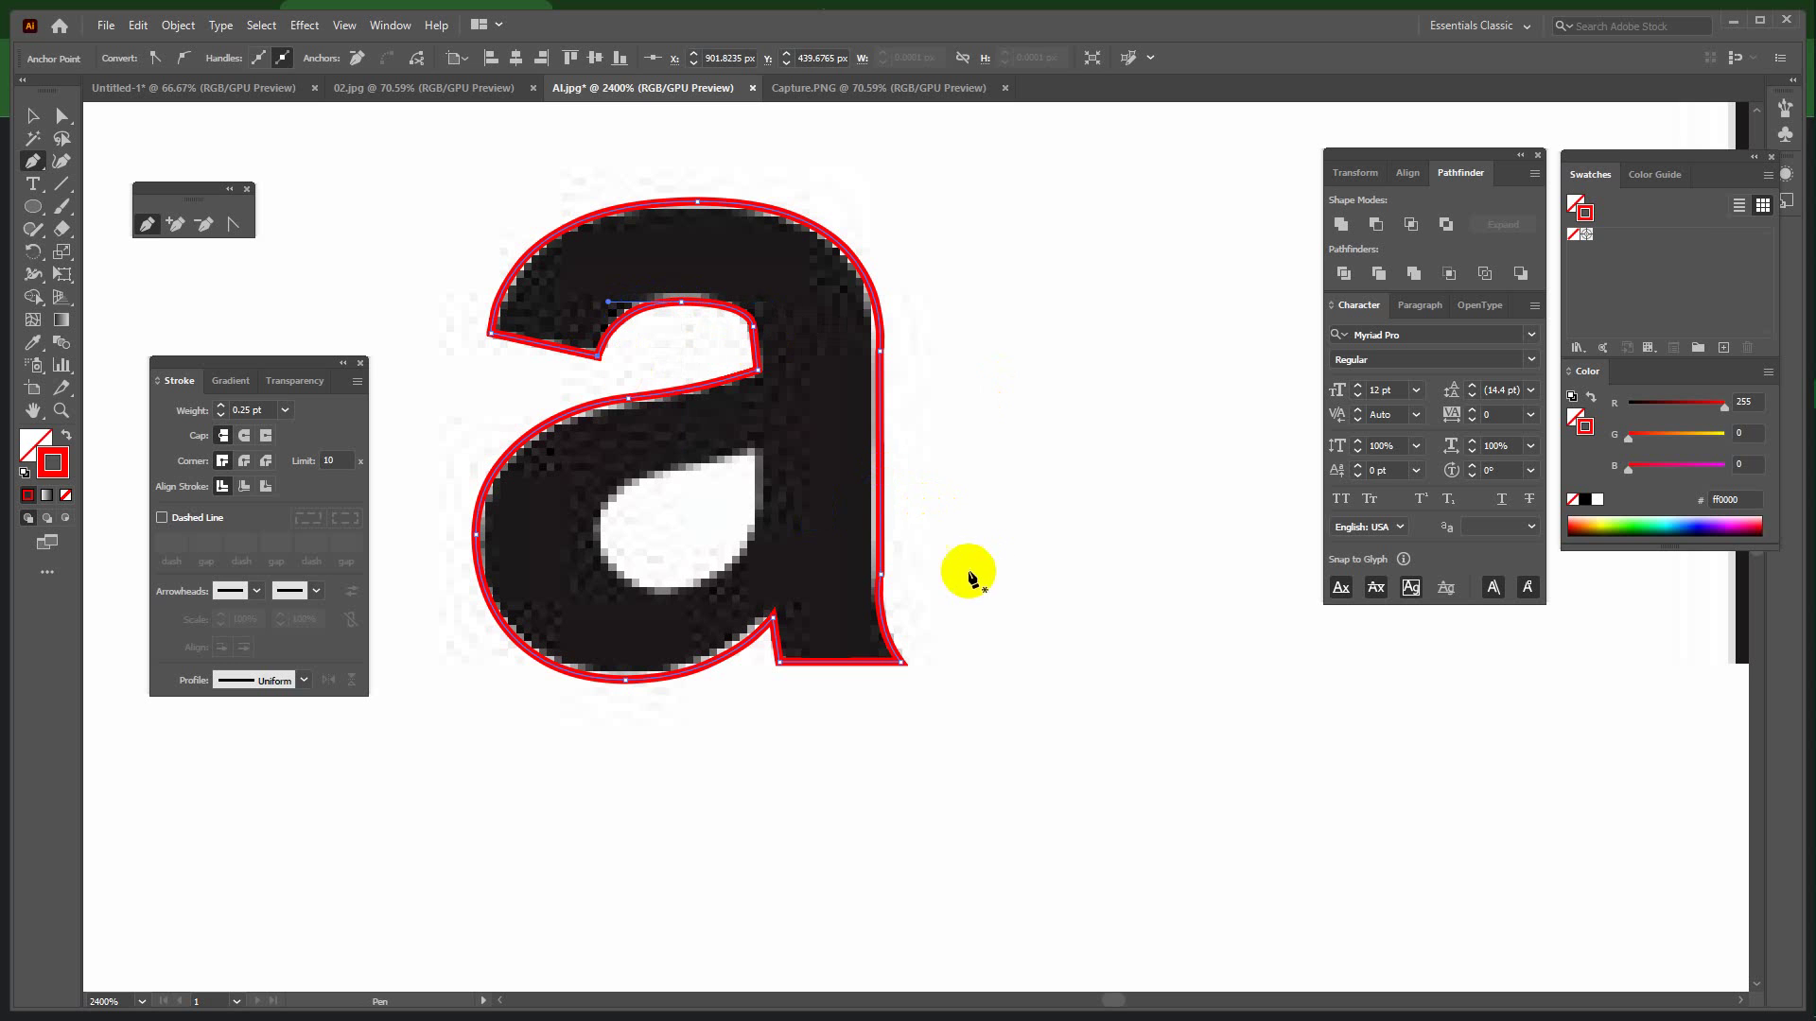
Trace the letter a's inner counter as a separate closed path, starting at its upper right corner.
click(757, 453)
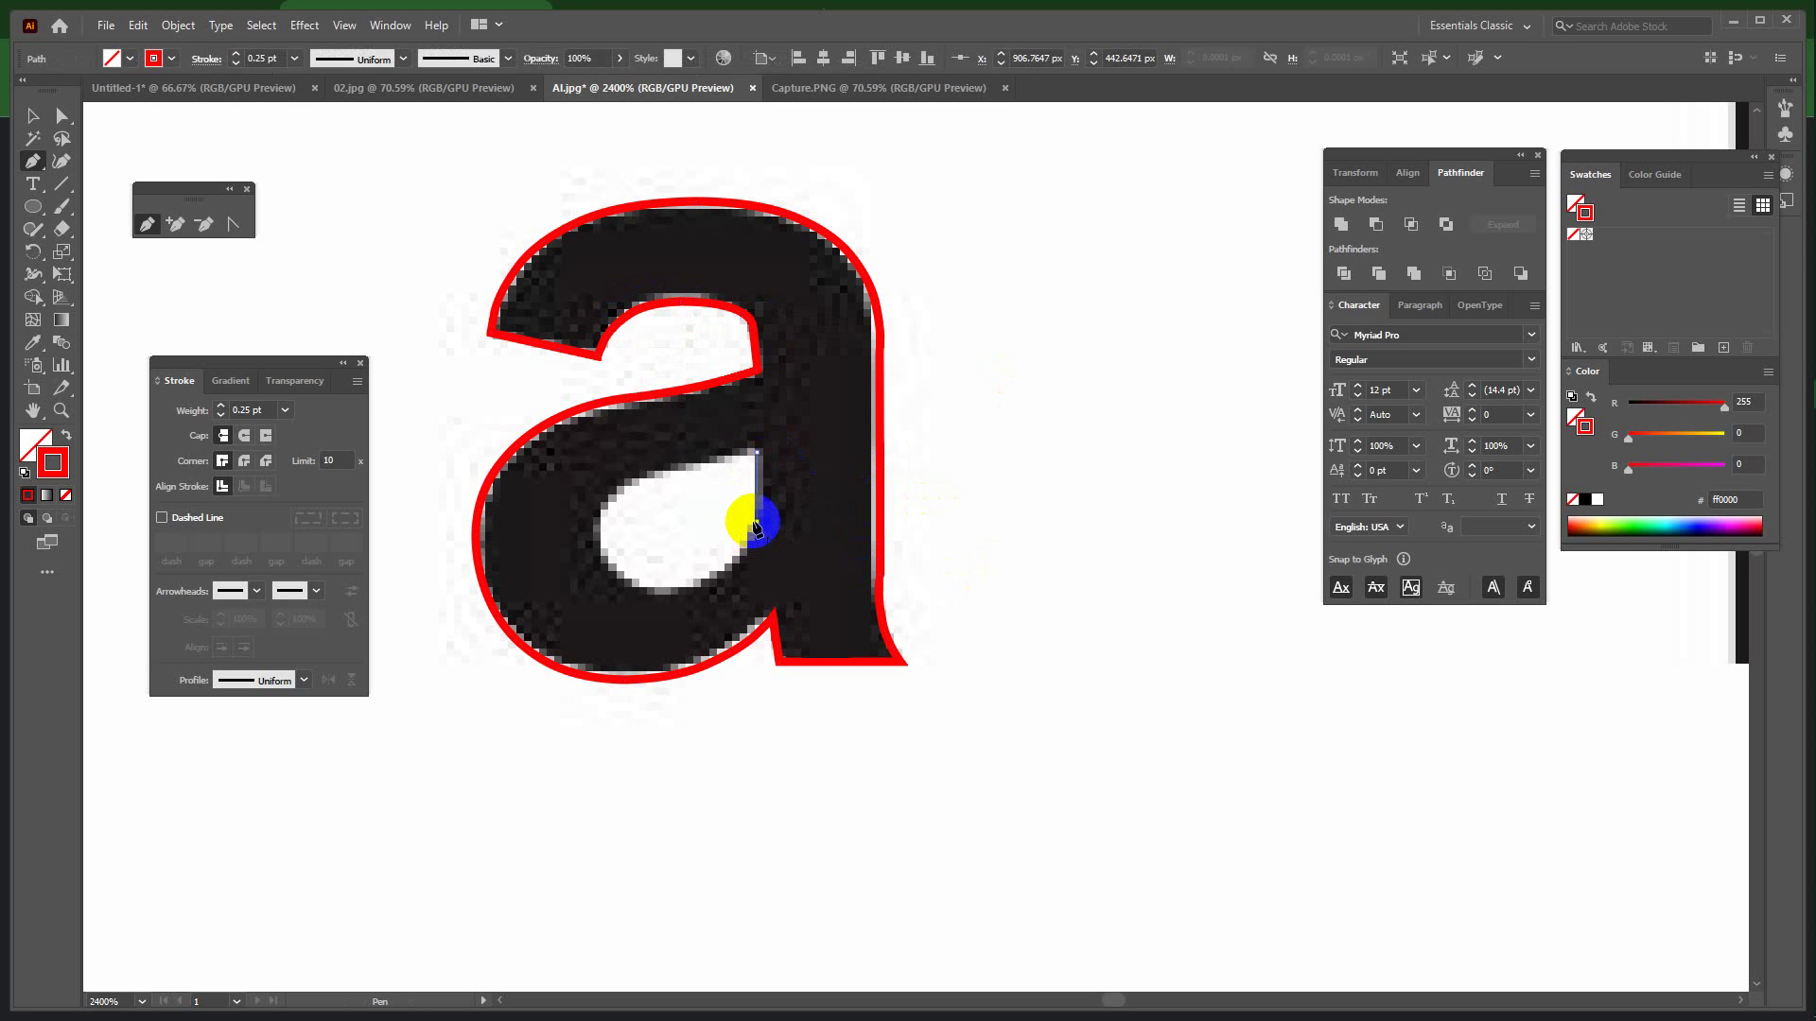
click(757, 523)
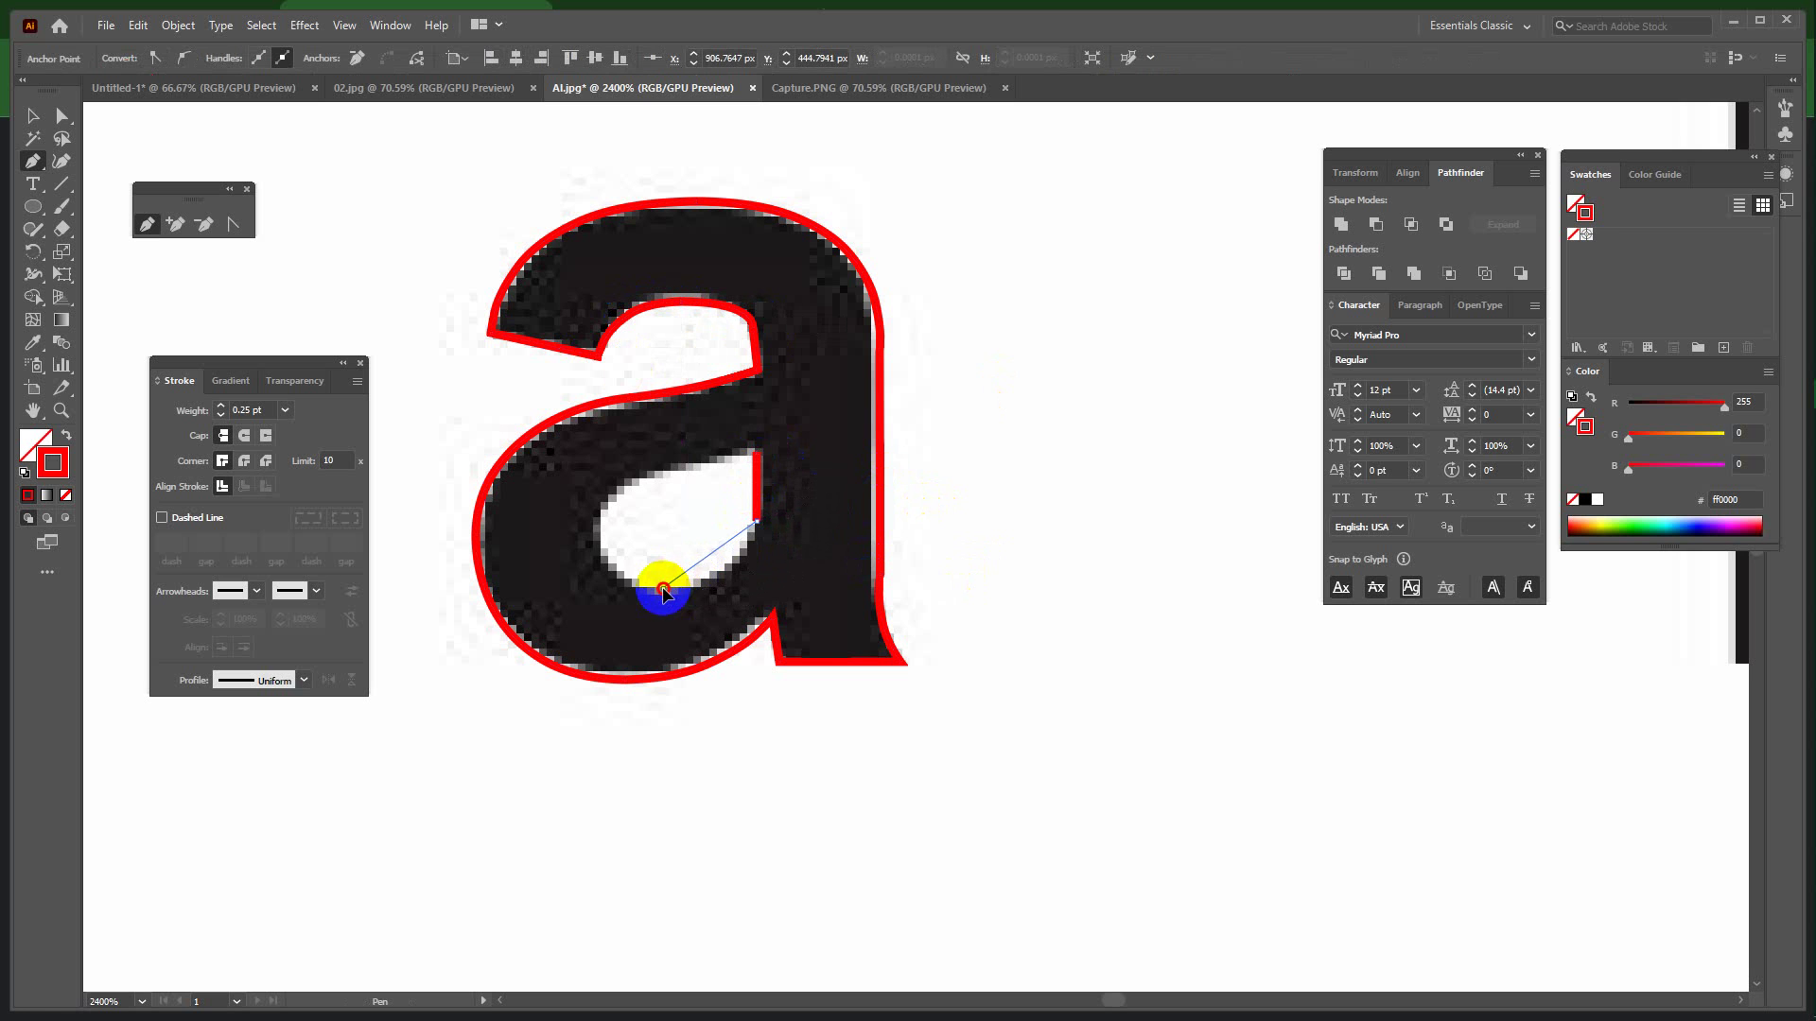
drag(663, 590, 595, 585)
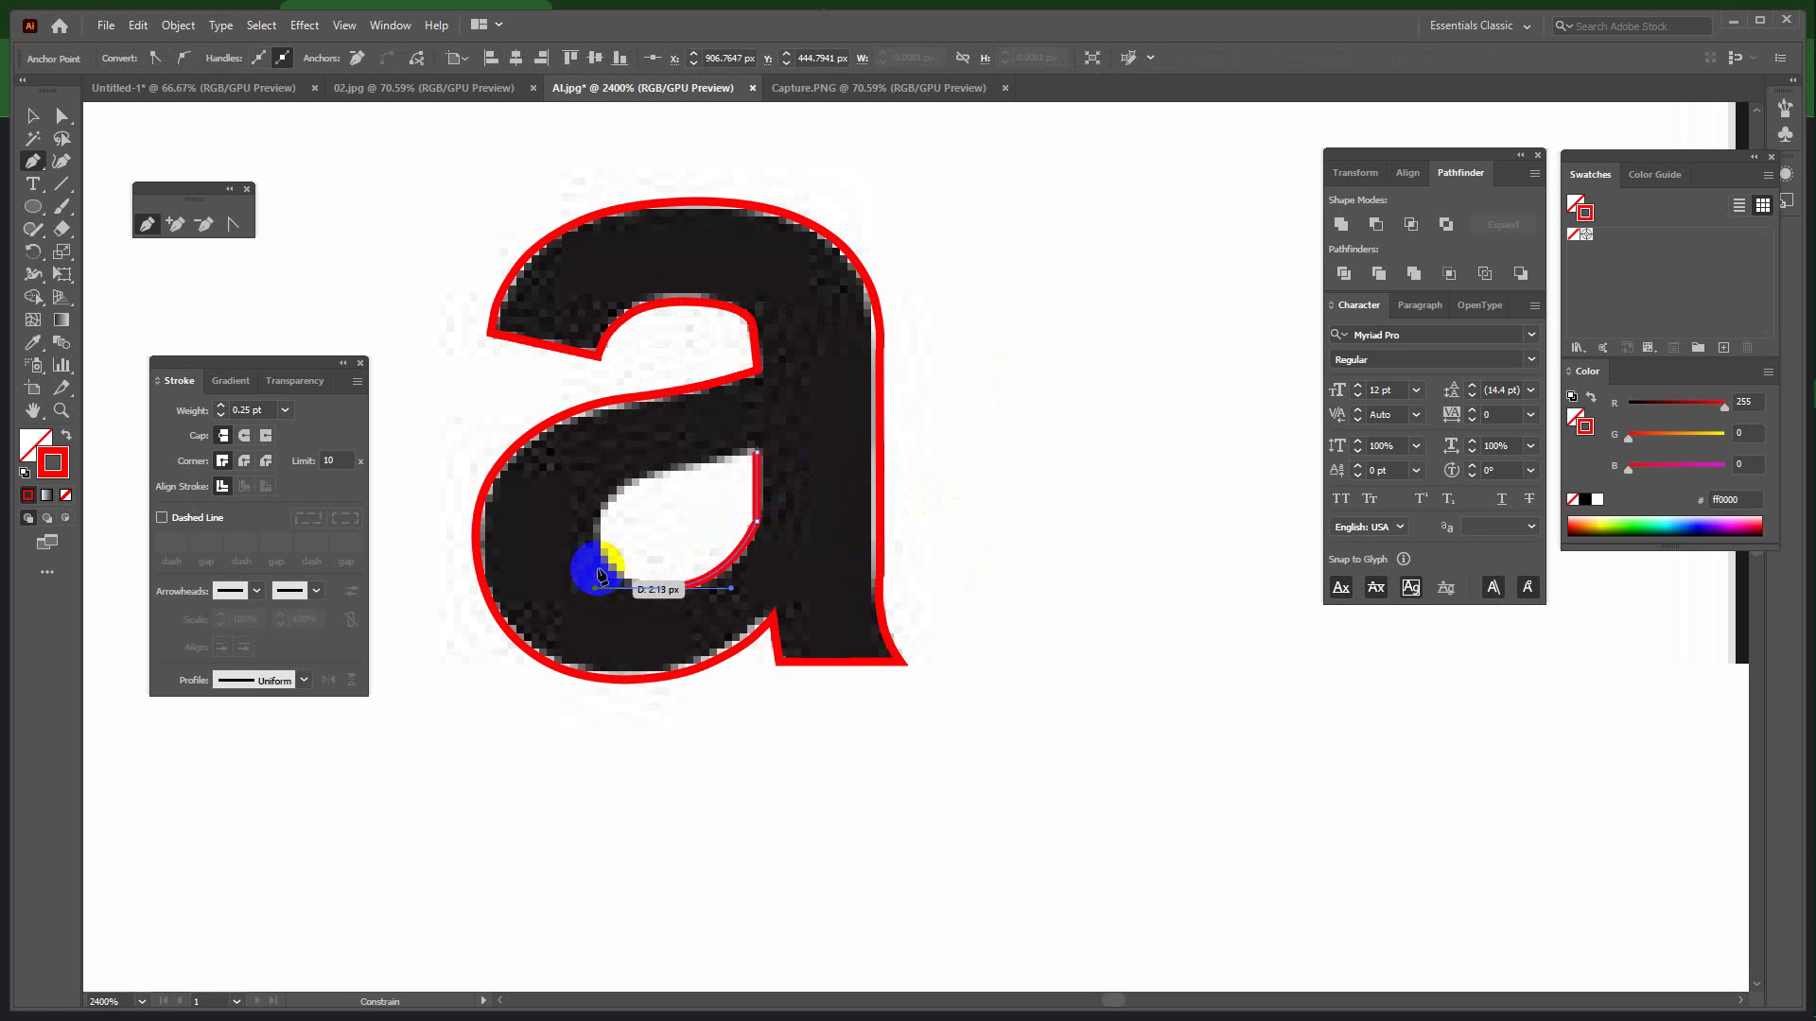
click(601, 525)
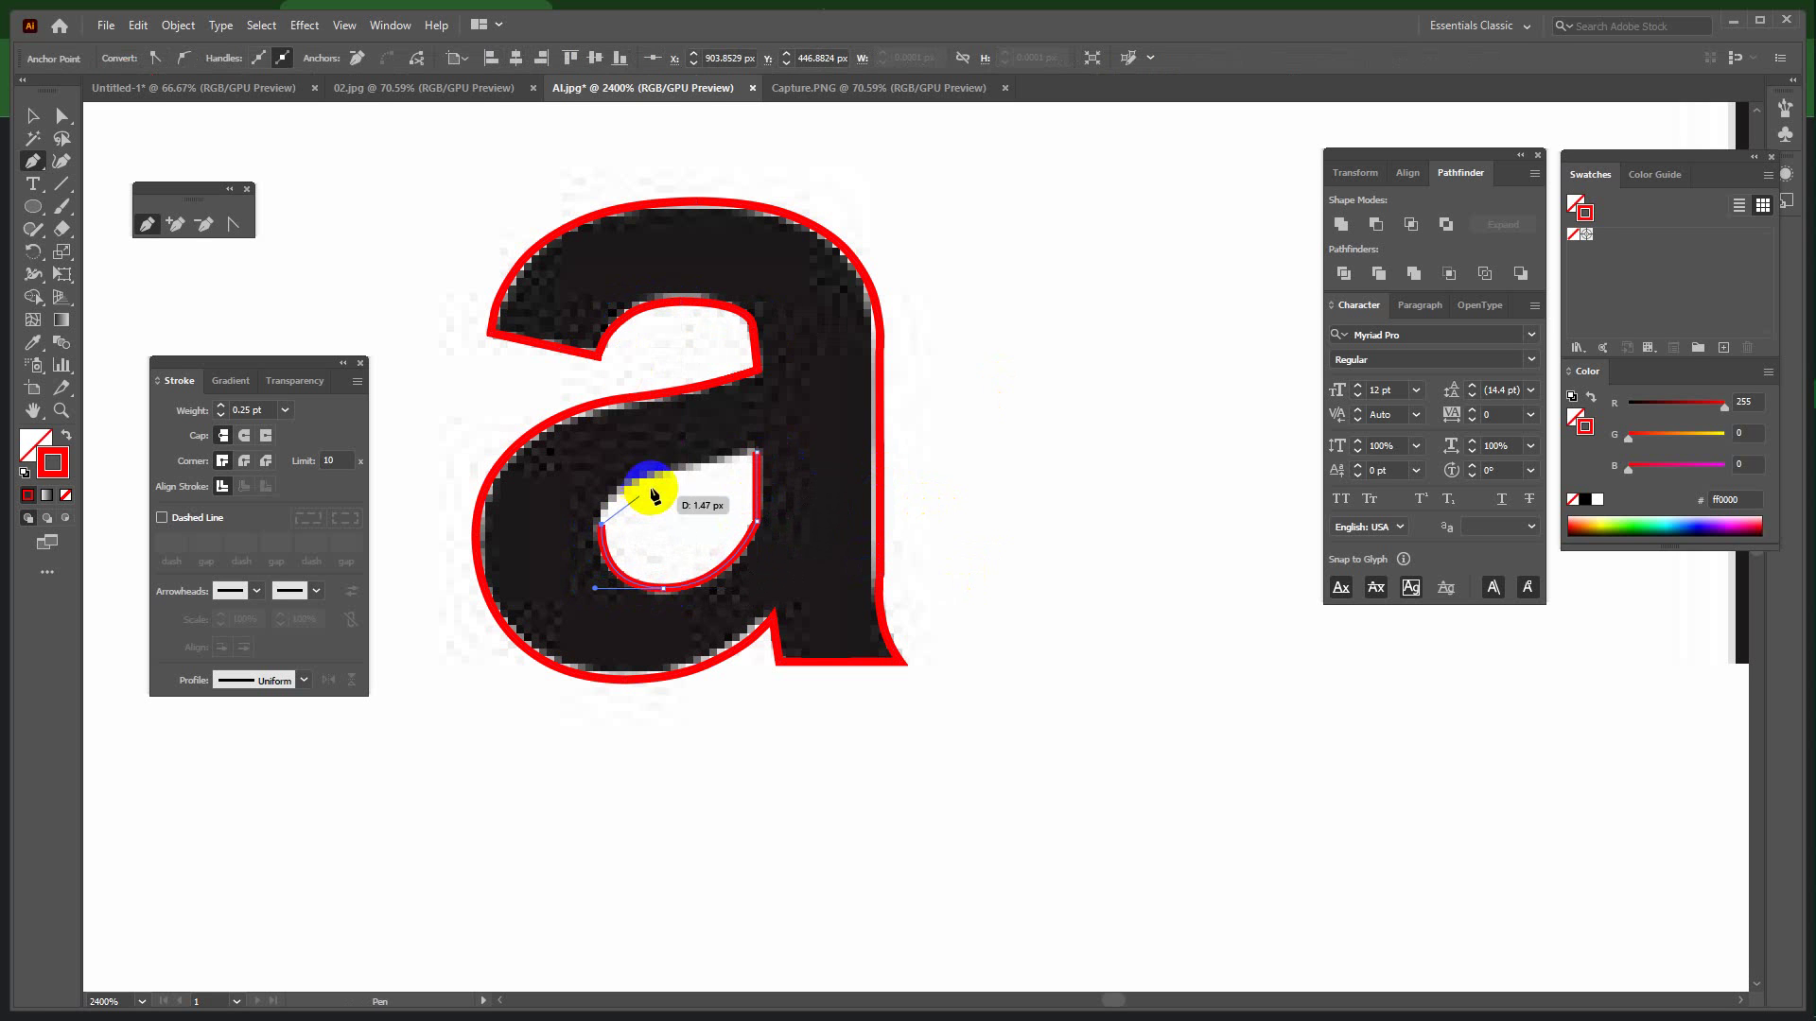
drag(673, 472, 746, 462)
click(756, 457)
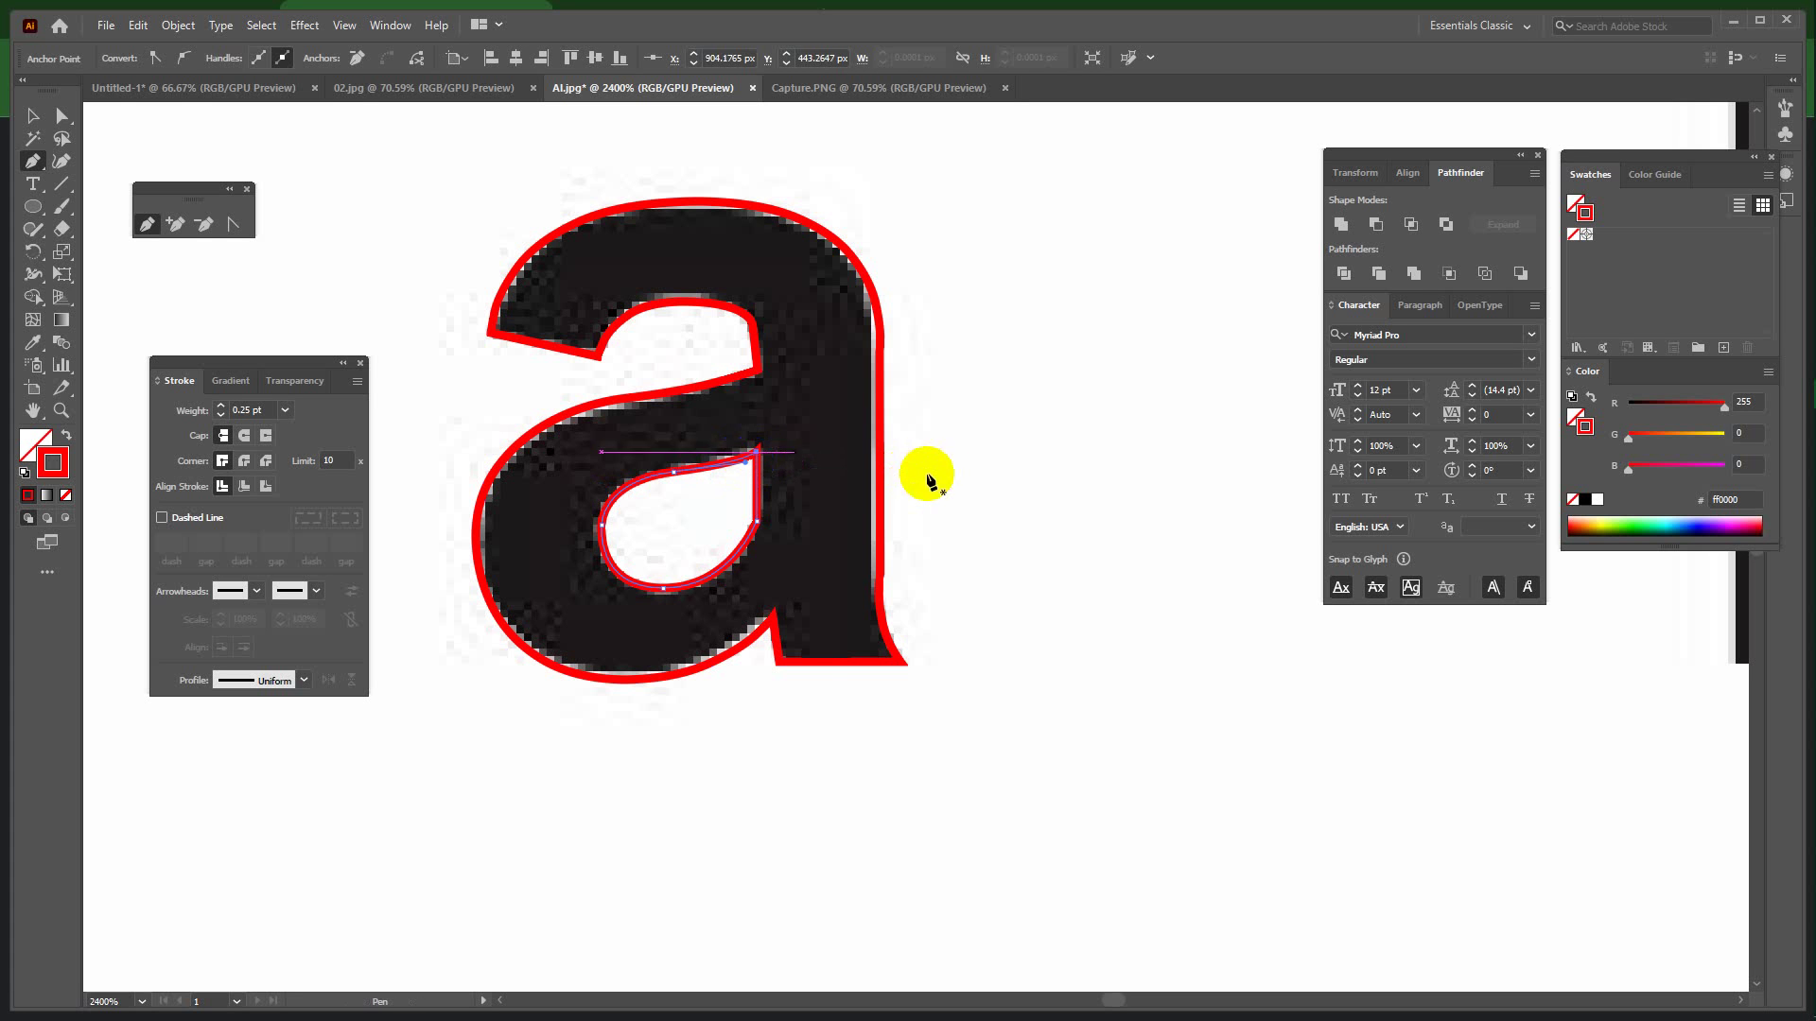
Select both paths, cut the counter out of the outline with Minus Front, and swap fill and stroke for a solid red letter.
click(32, 114)
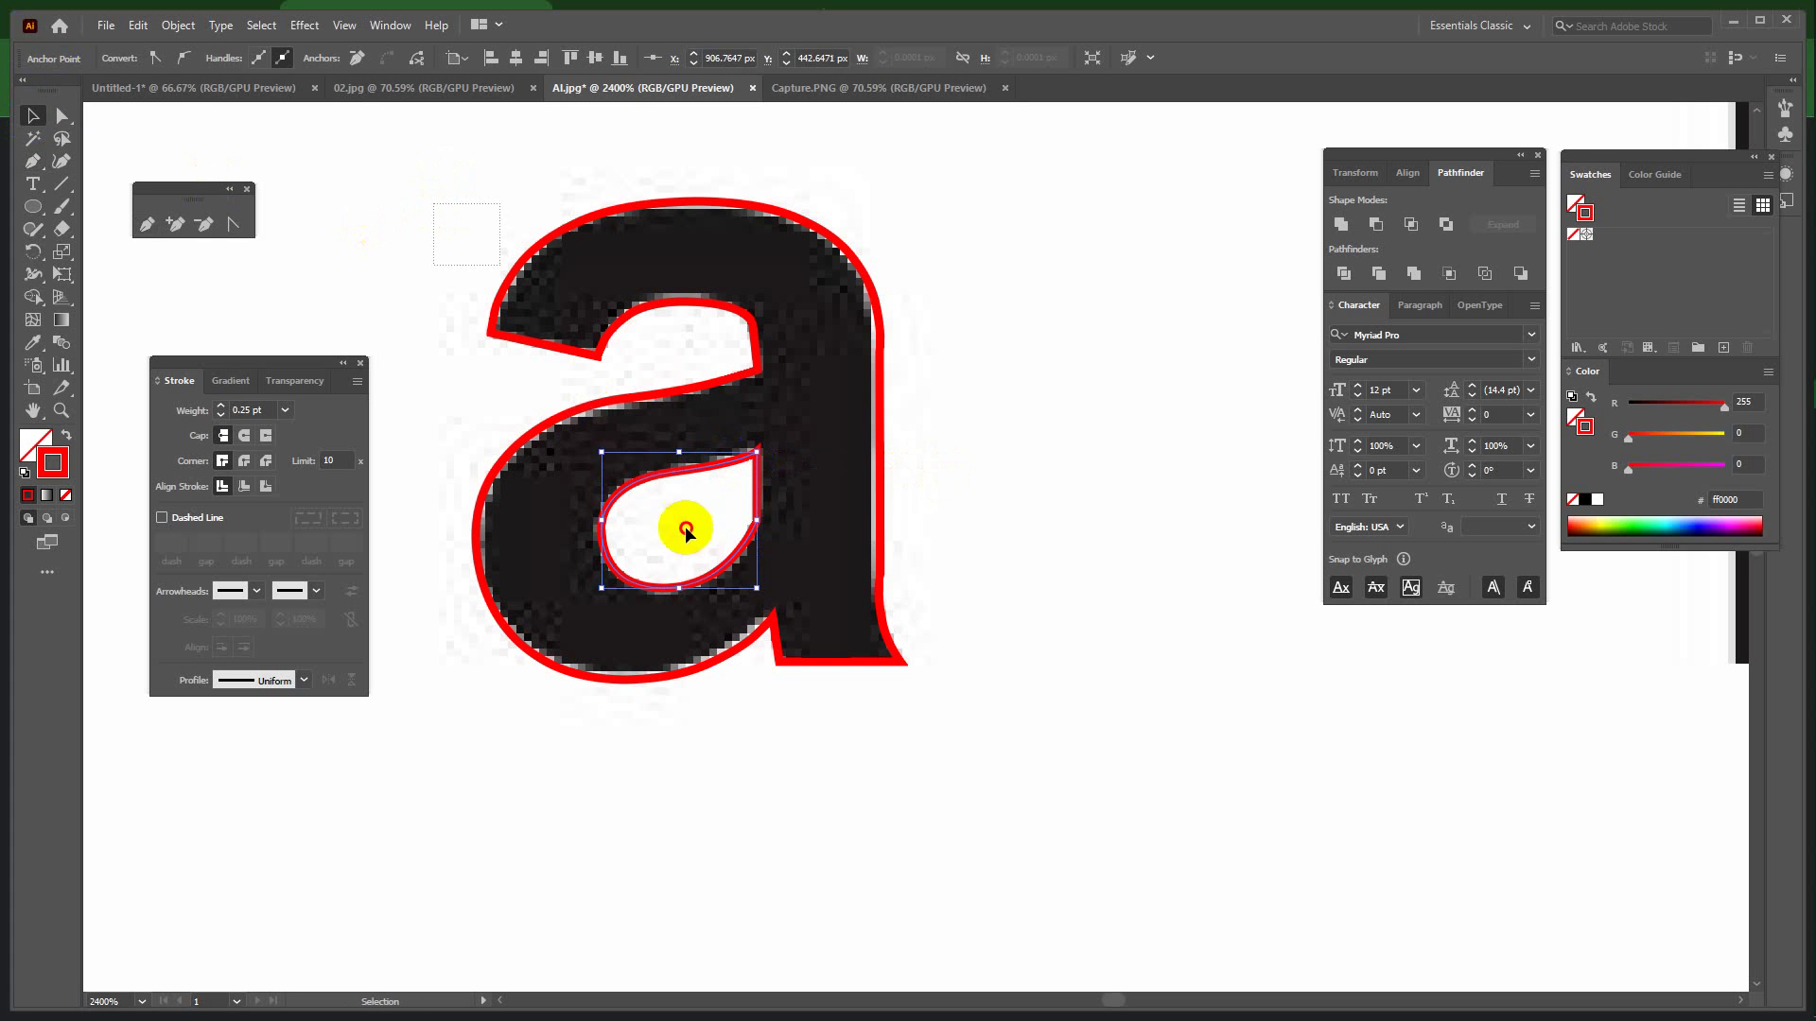
click(808, 666)
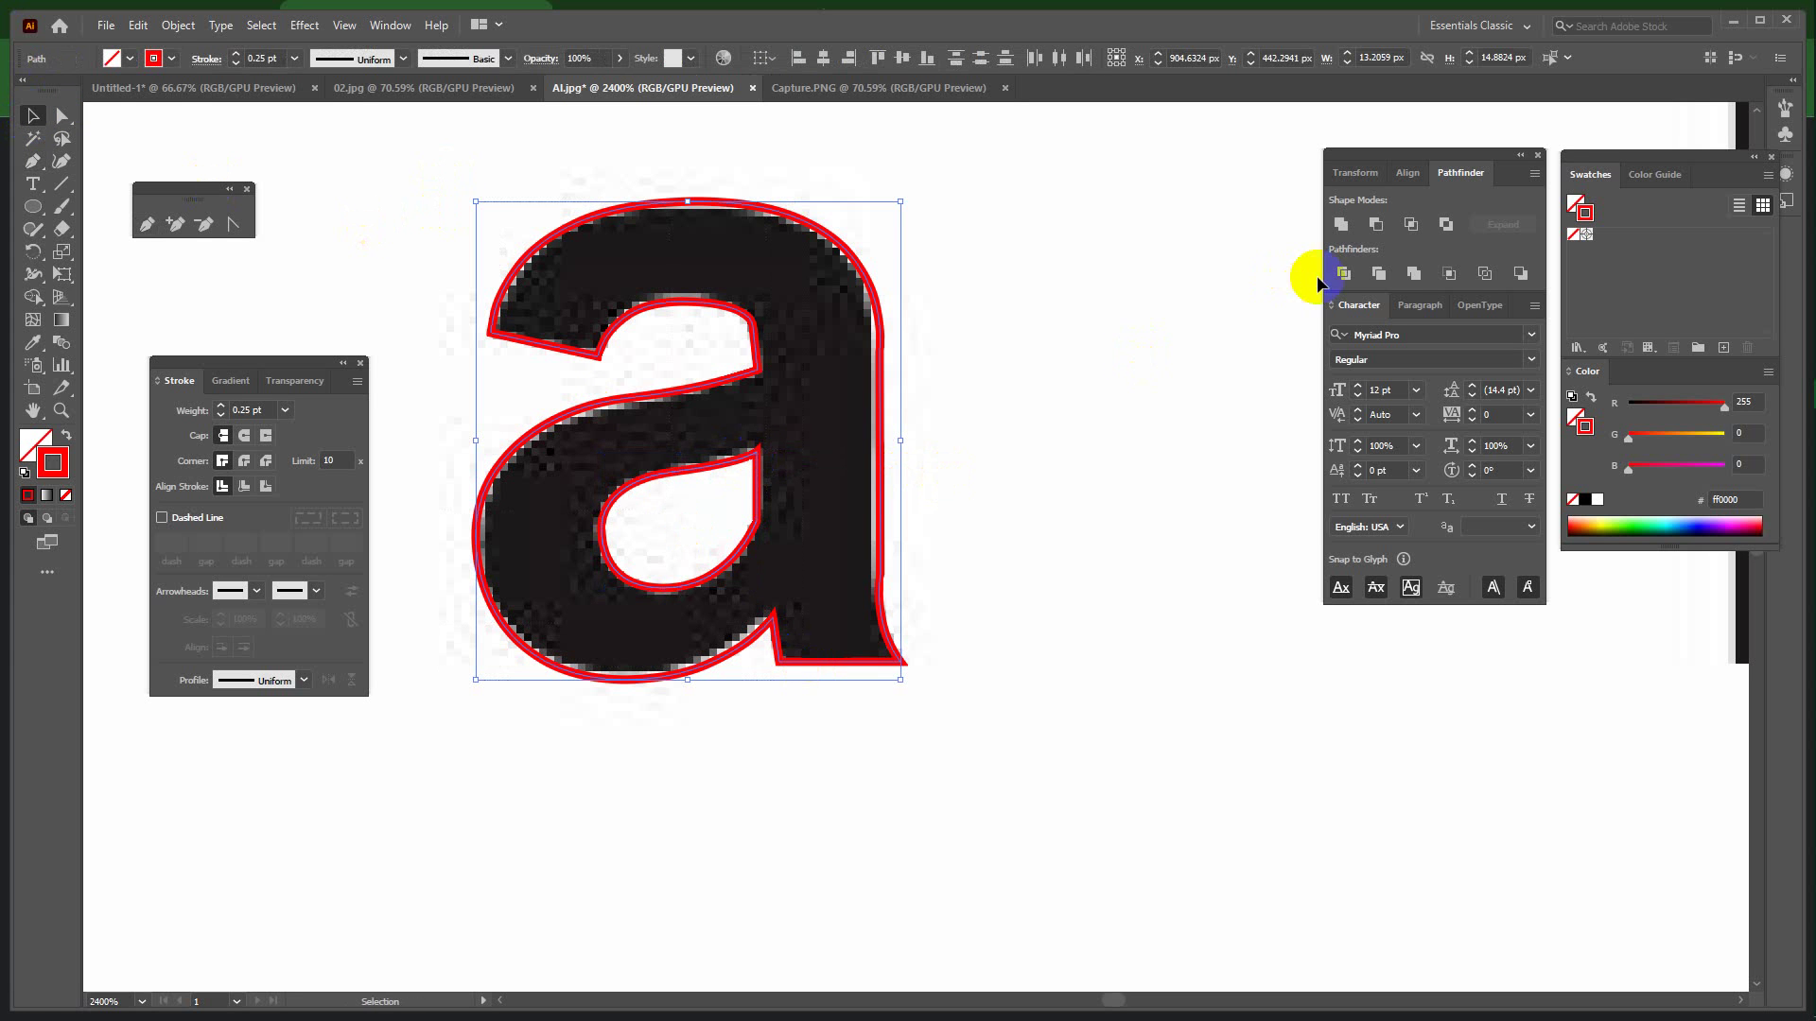
click(1377, 227)
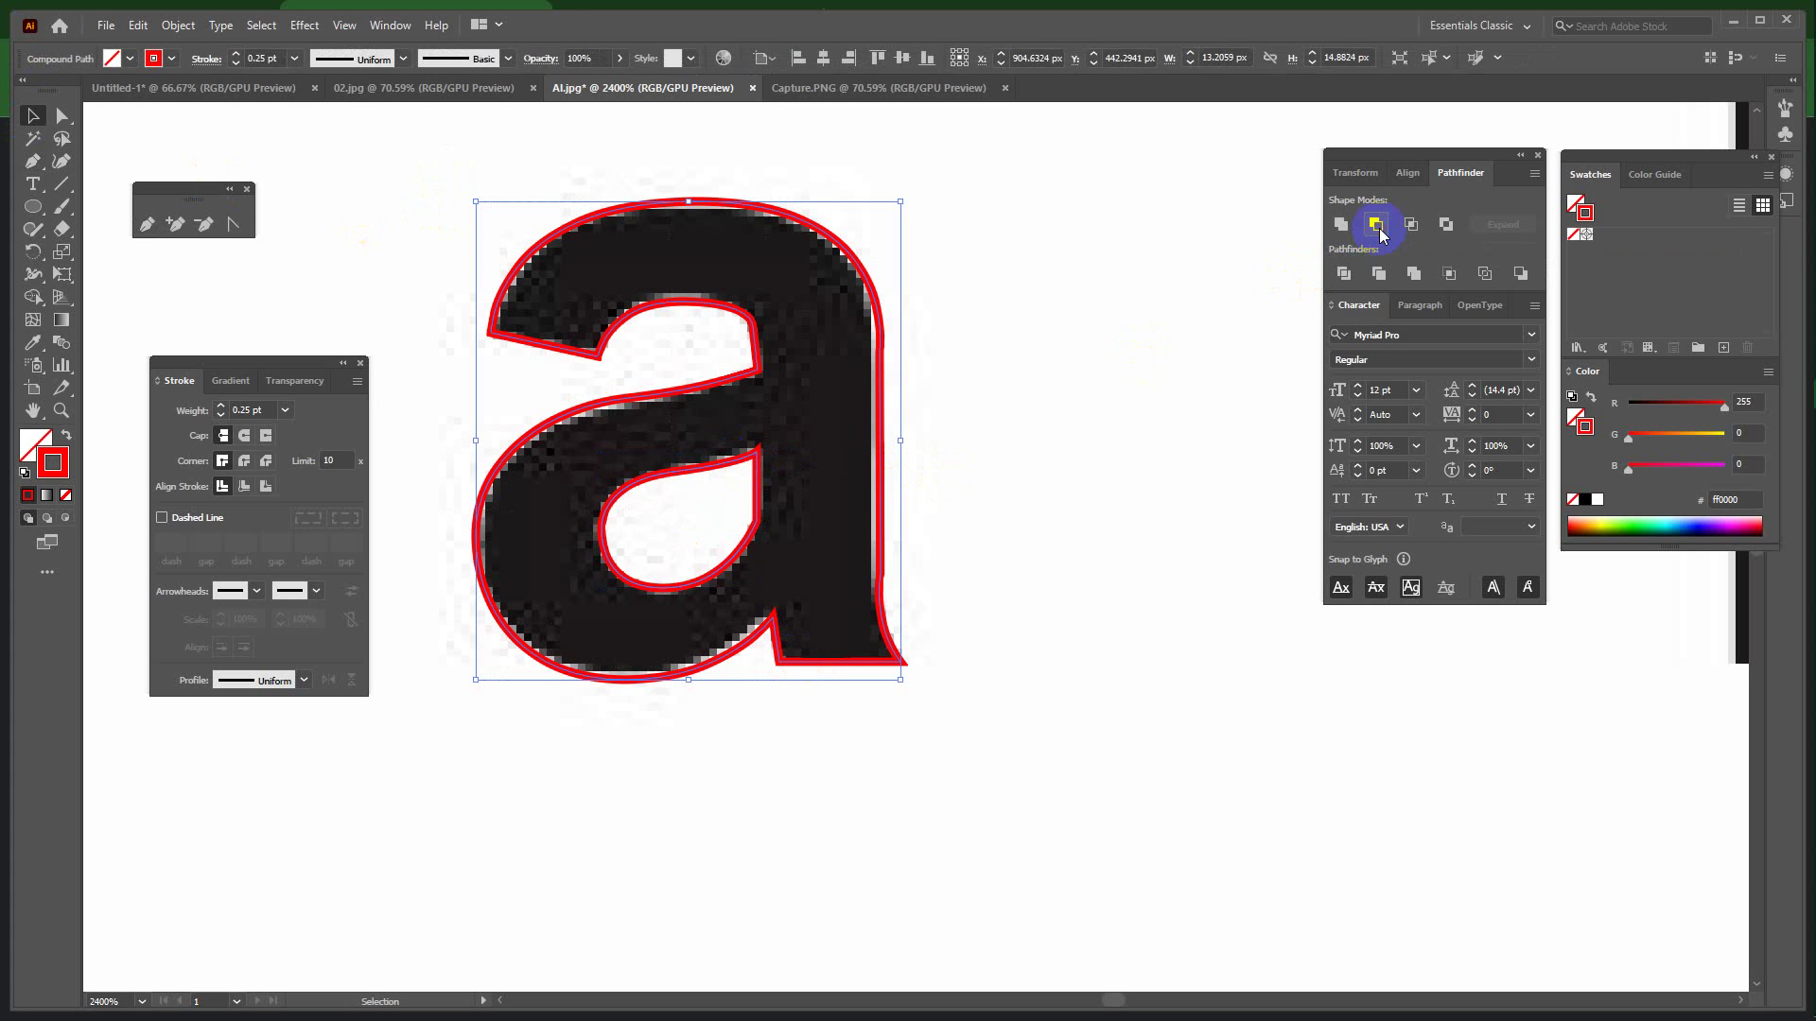
click(68, 435)
click(984, 560)
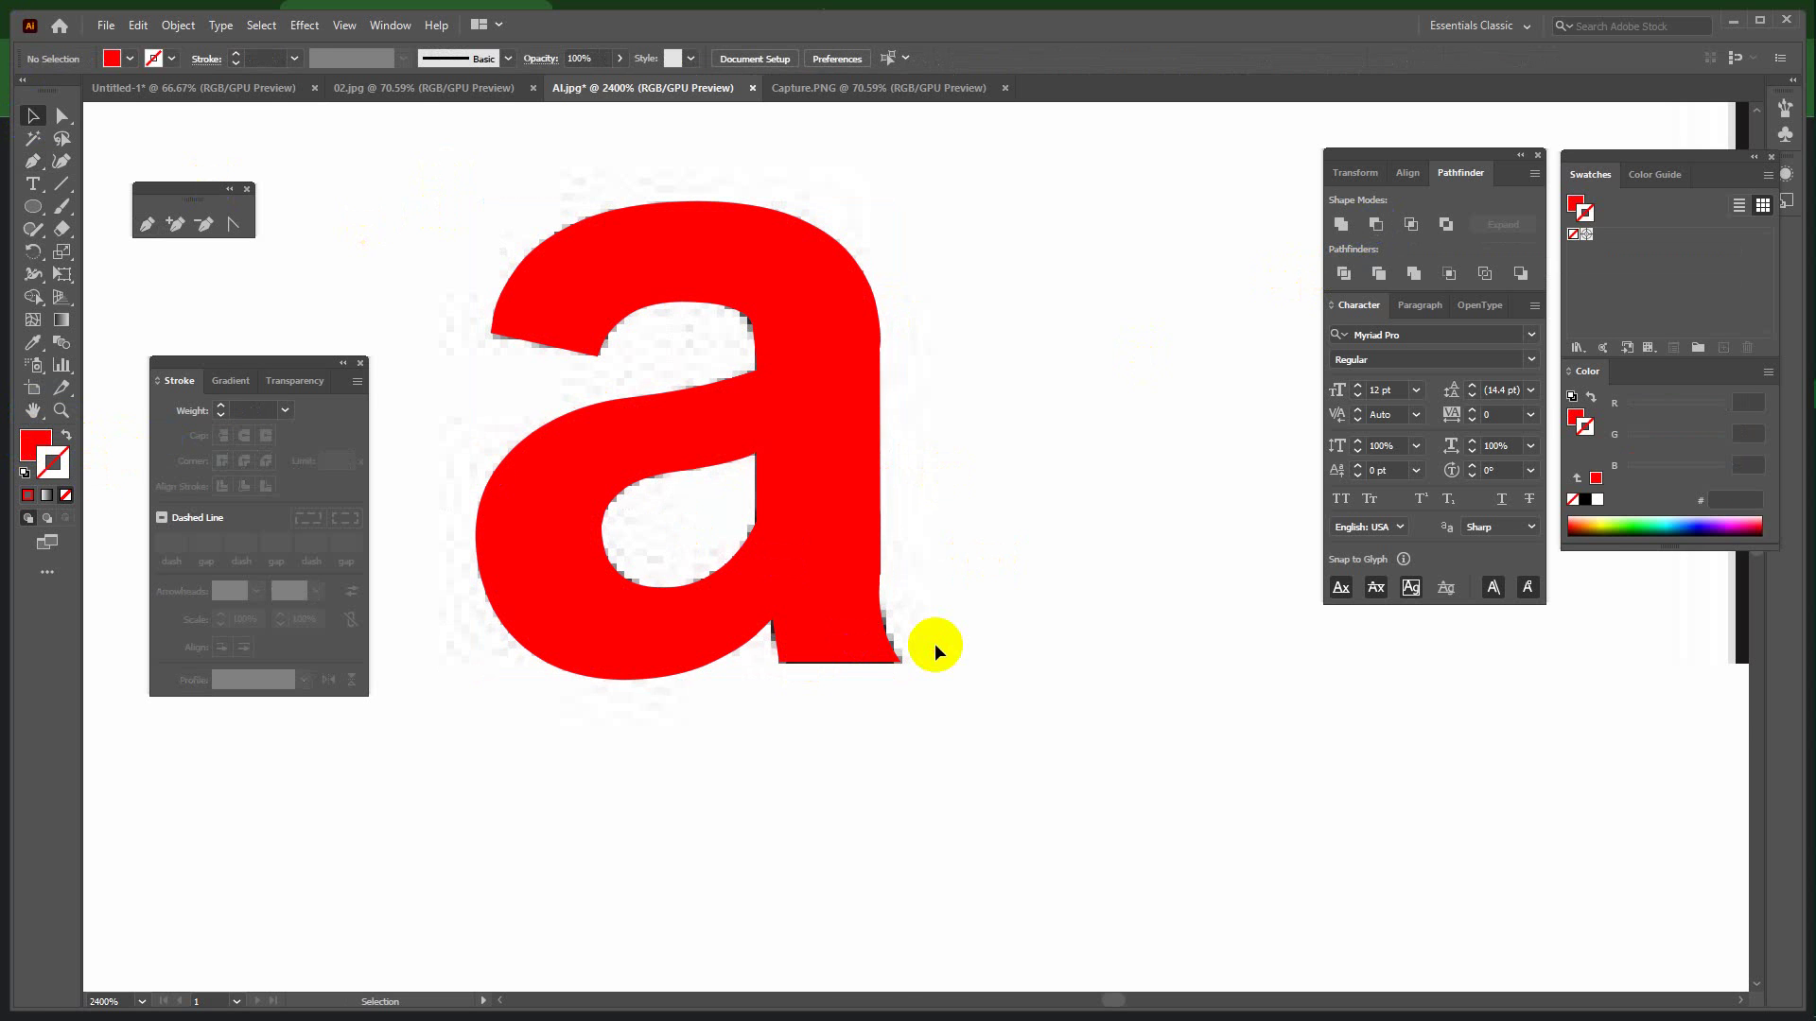
Move the red letter a up and left, clear of the black original.
key(ctrl+minus)
key(ctrl+minus)
key(ctrl+minus)
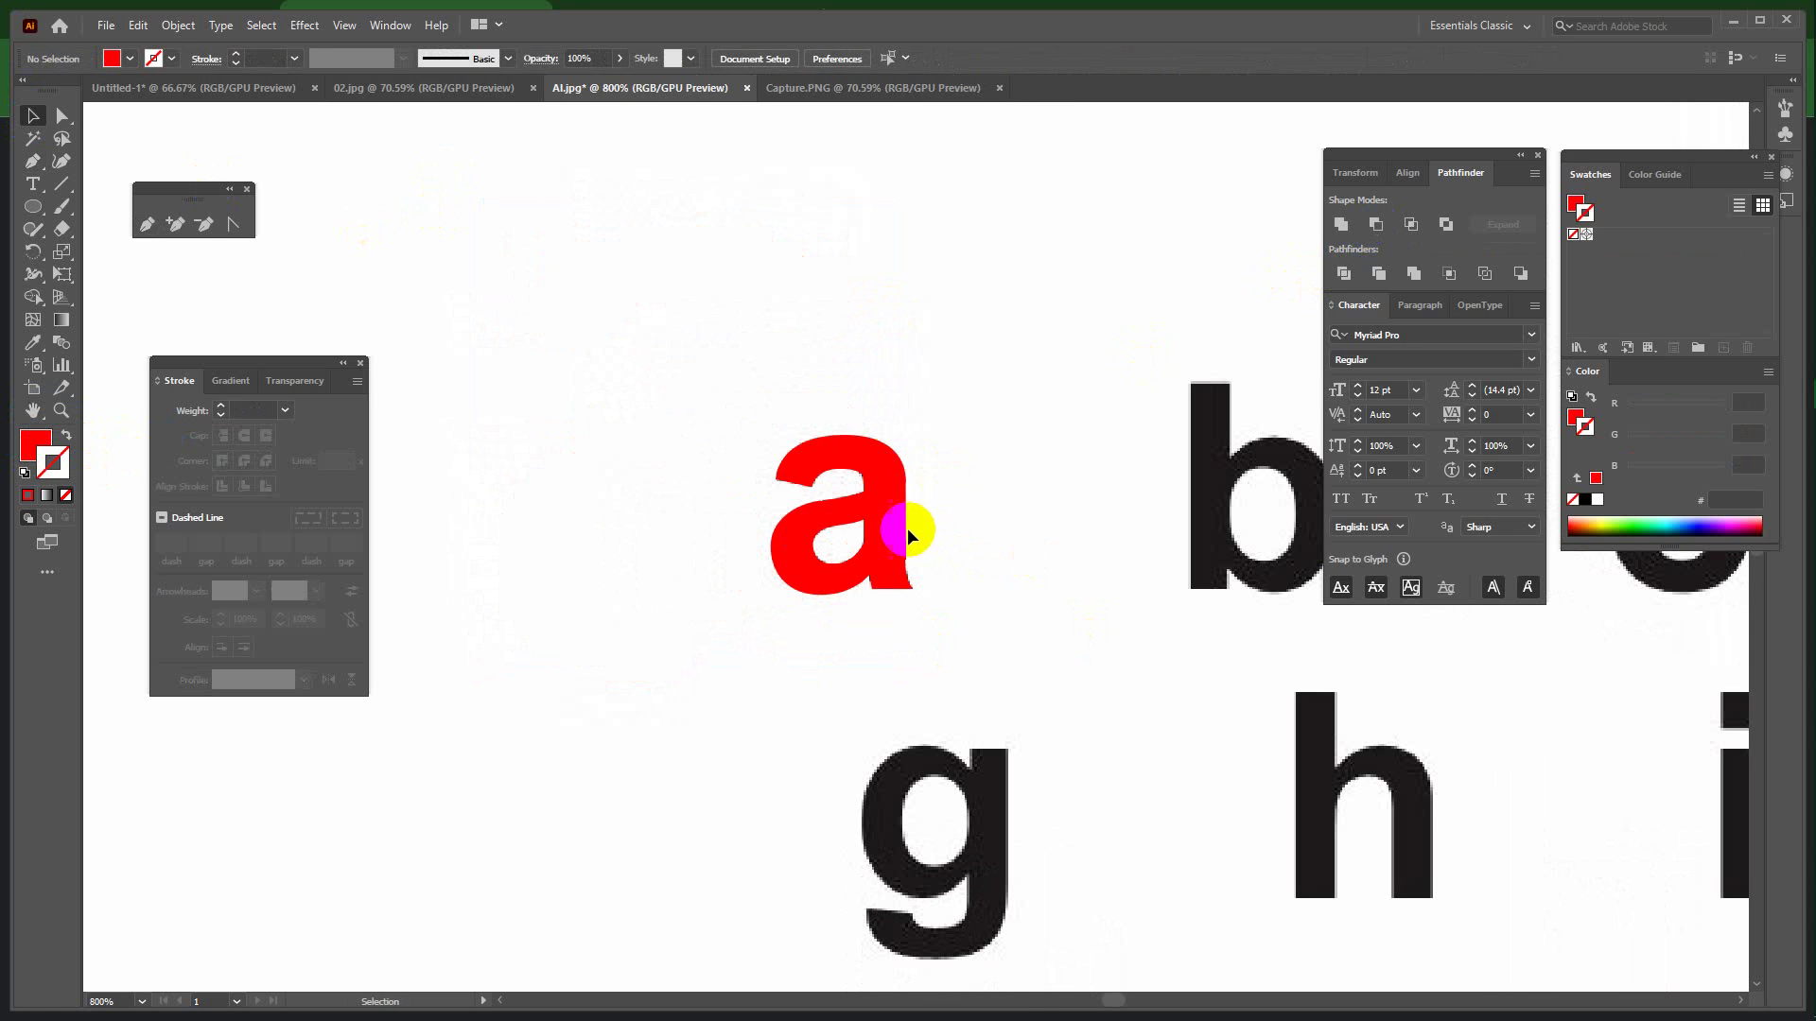
drag(906, 528, 646, 348)
click(728, 350)
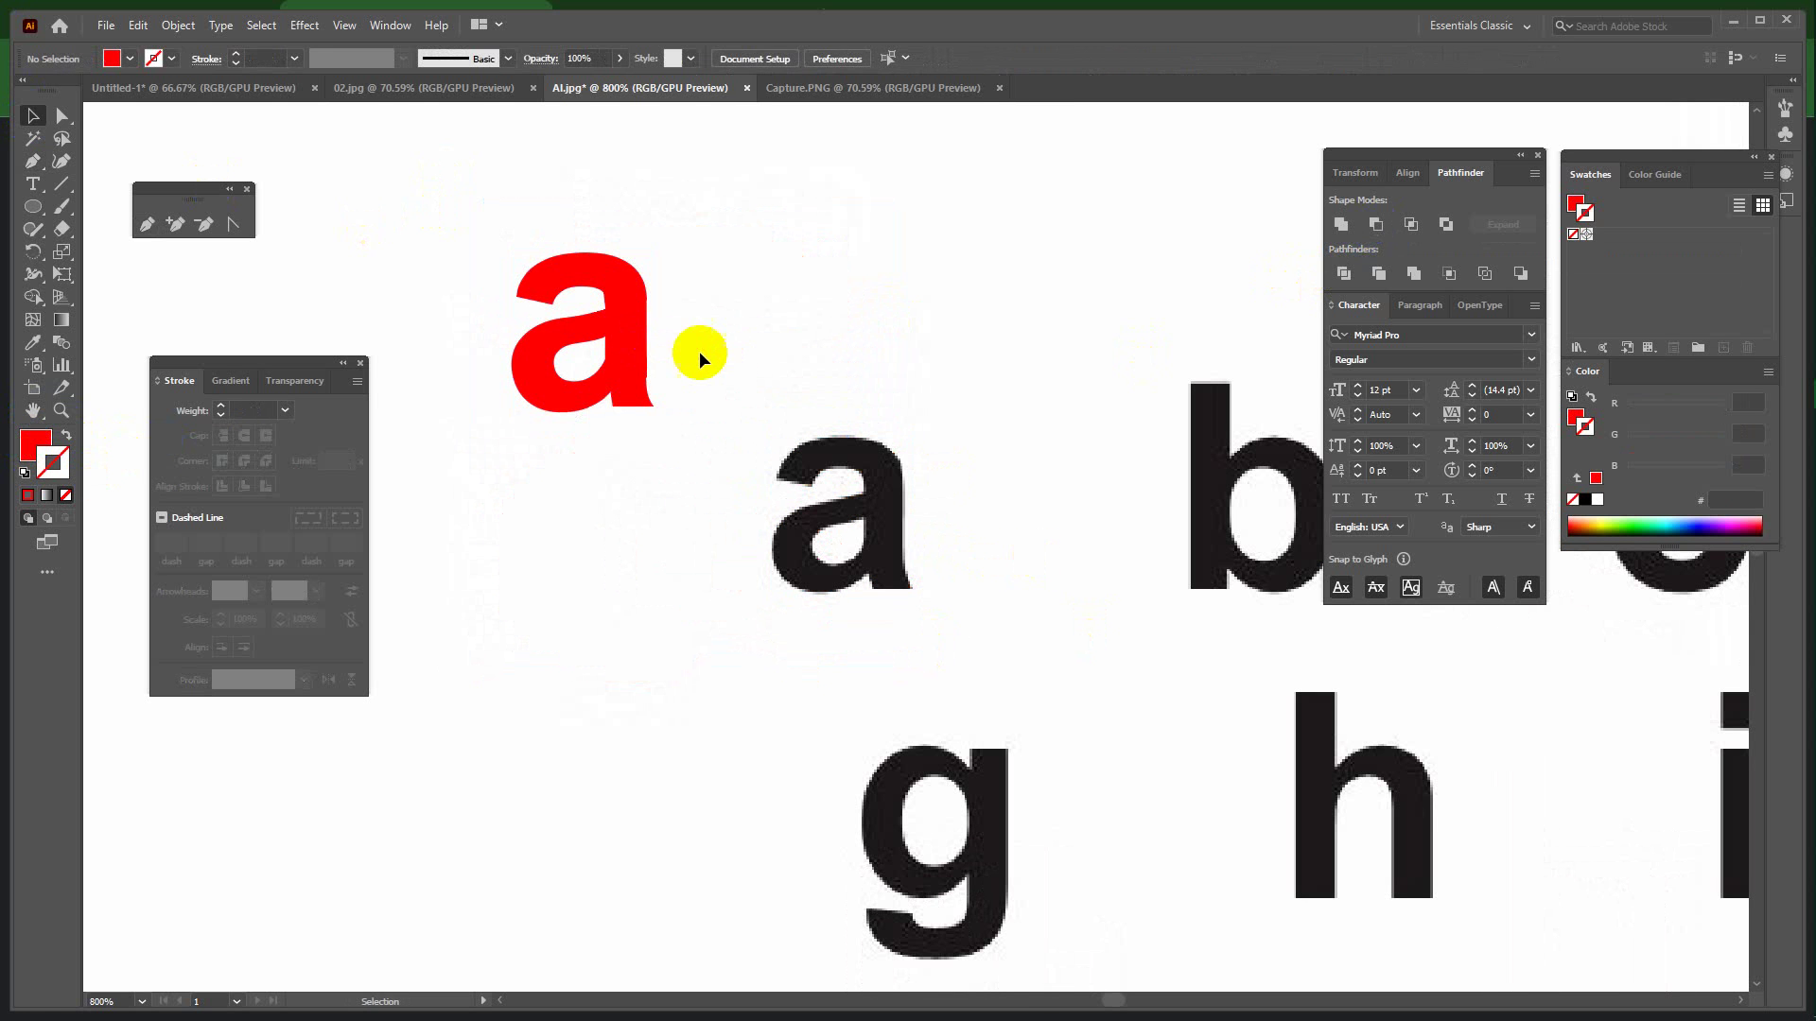
click(614, 351)
click(1001, 348)
Look over the alphabet image from the first row of letters to the last.
key(space)
drag(1099, 538, 962, 597)
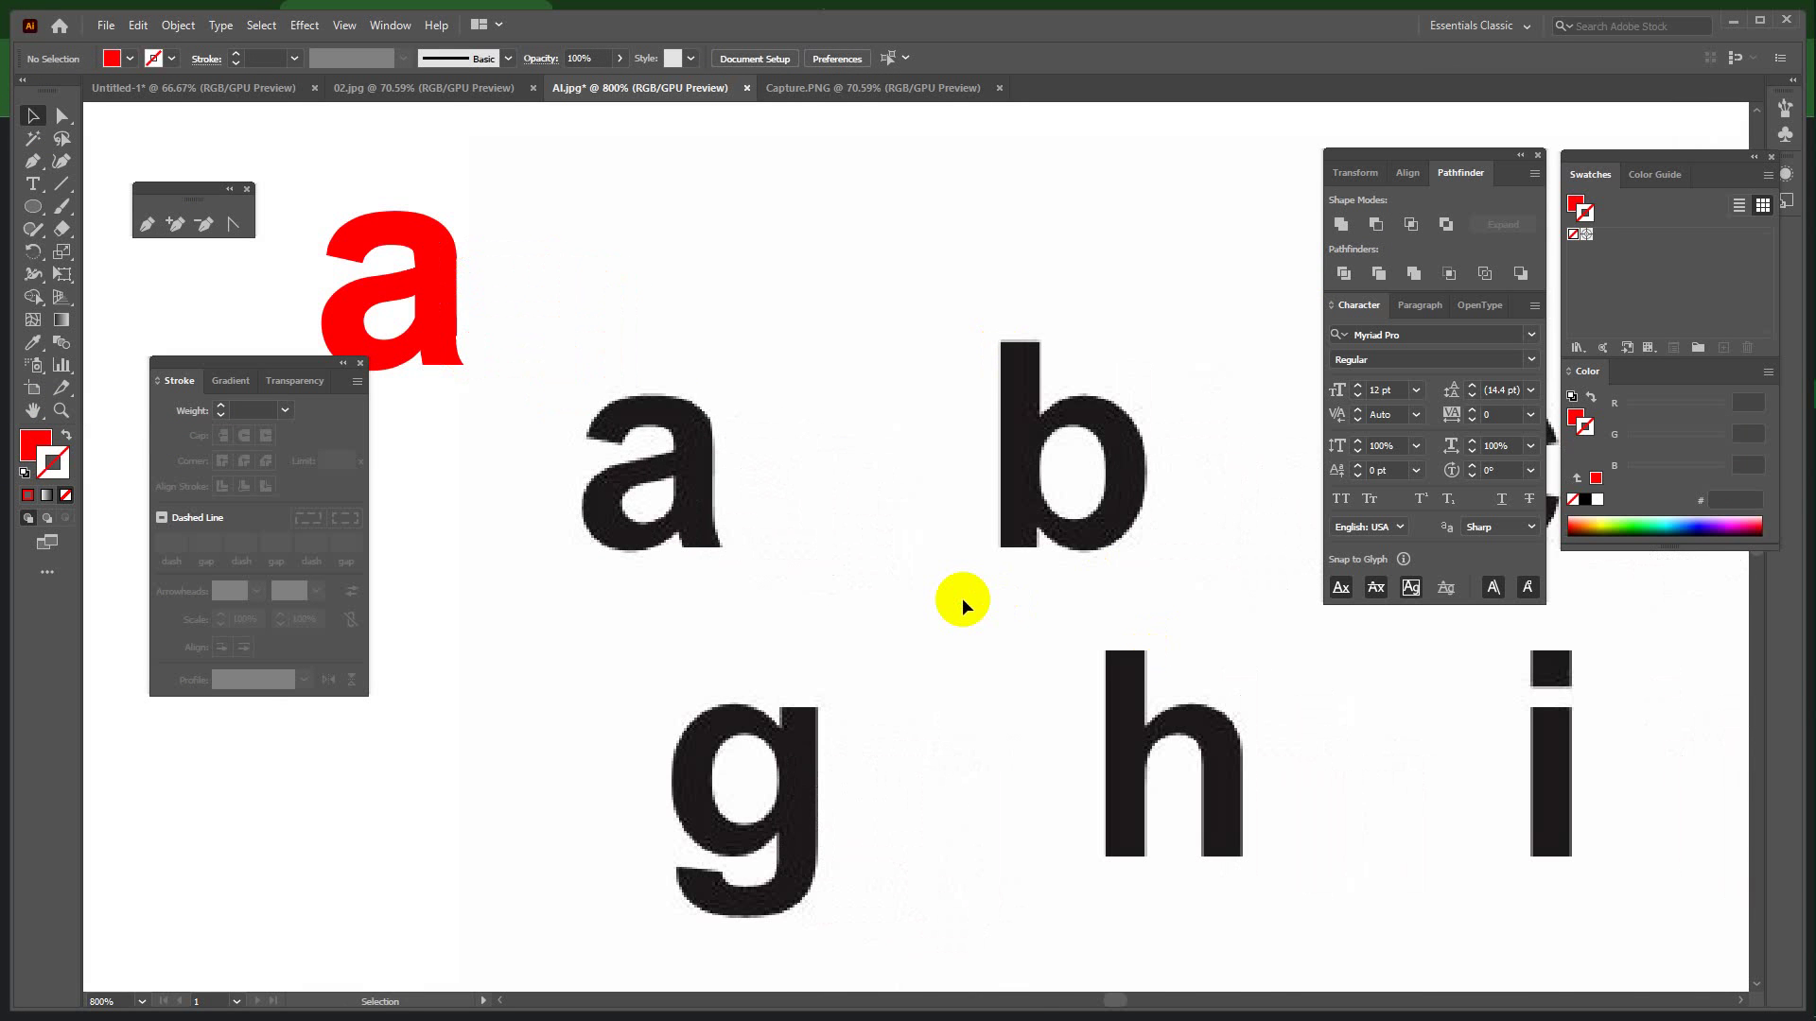
scroll(962, 598, down, 4)
drag(1191, 749, 1028, 688)
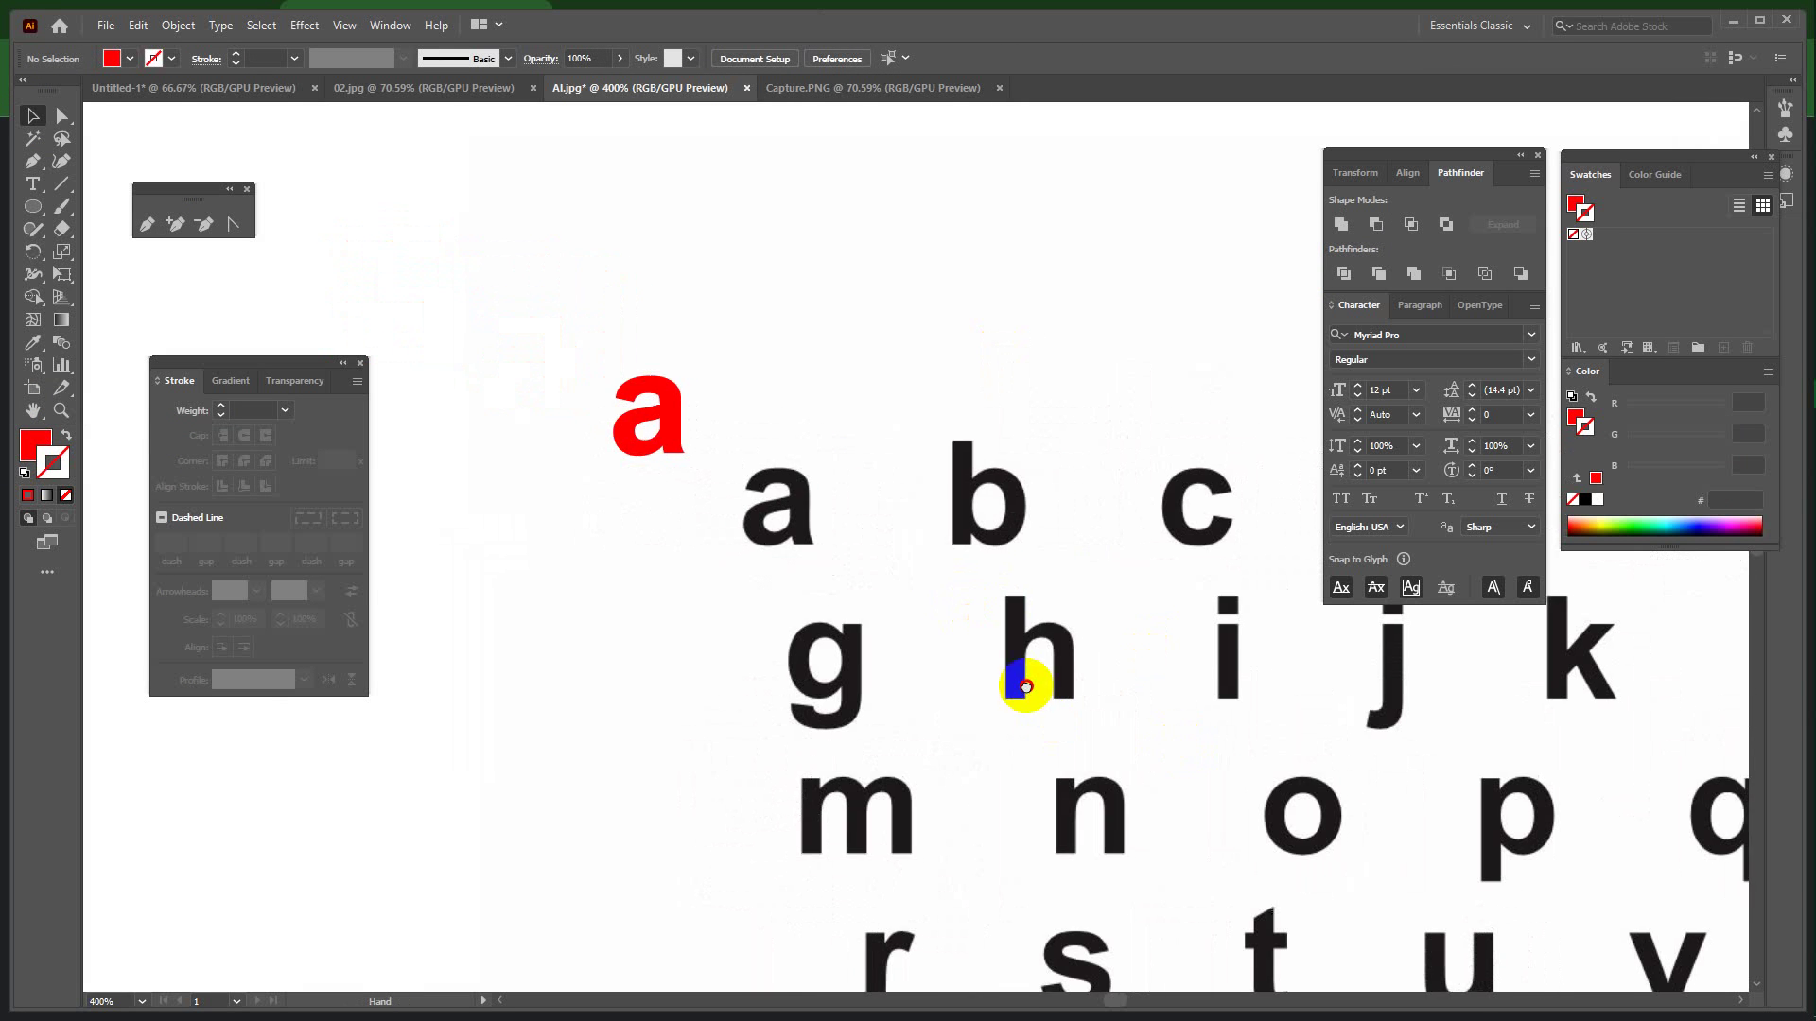
drag(1319, 828, 1030, 628)
drag(1292, 841, 1095, 831)
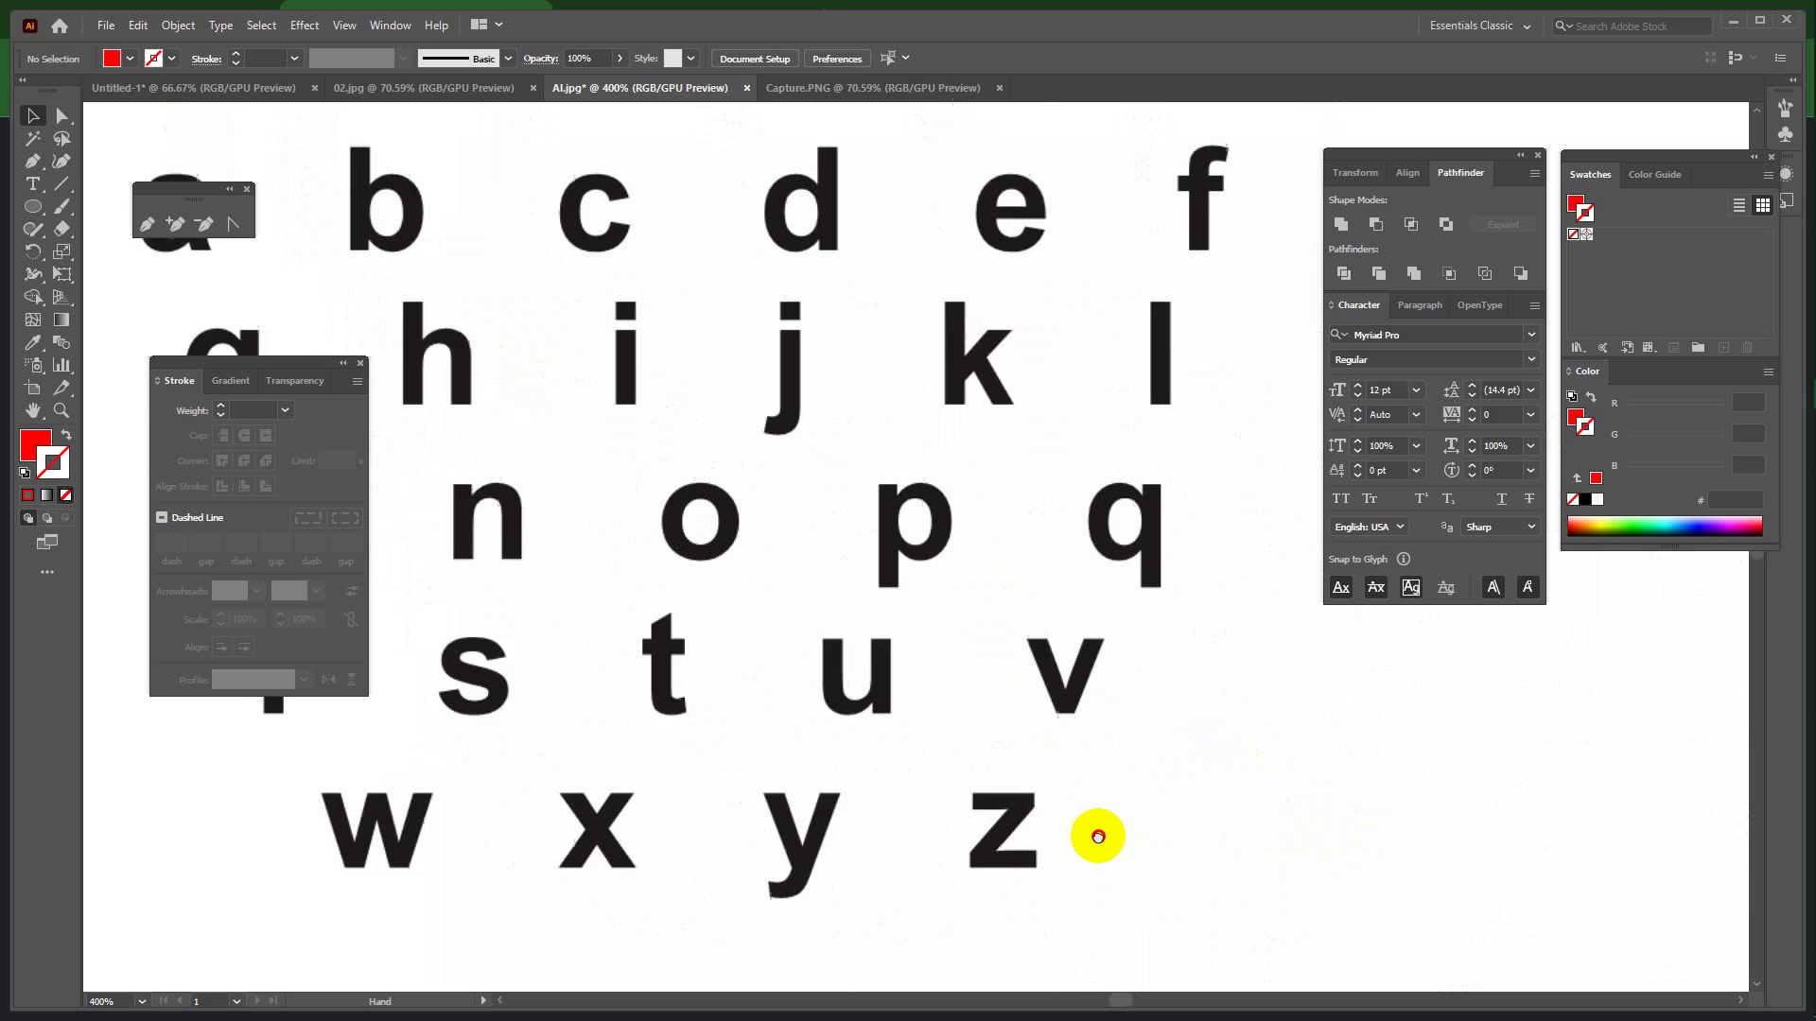
drag(1207, 844, 1283, 843)
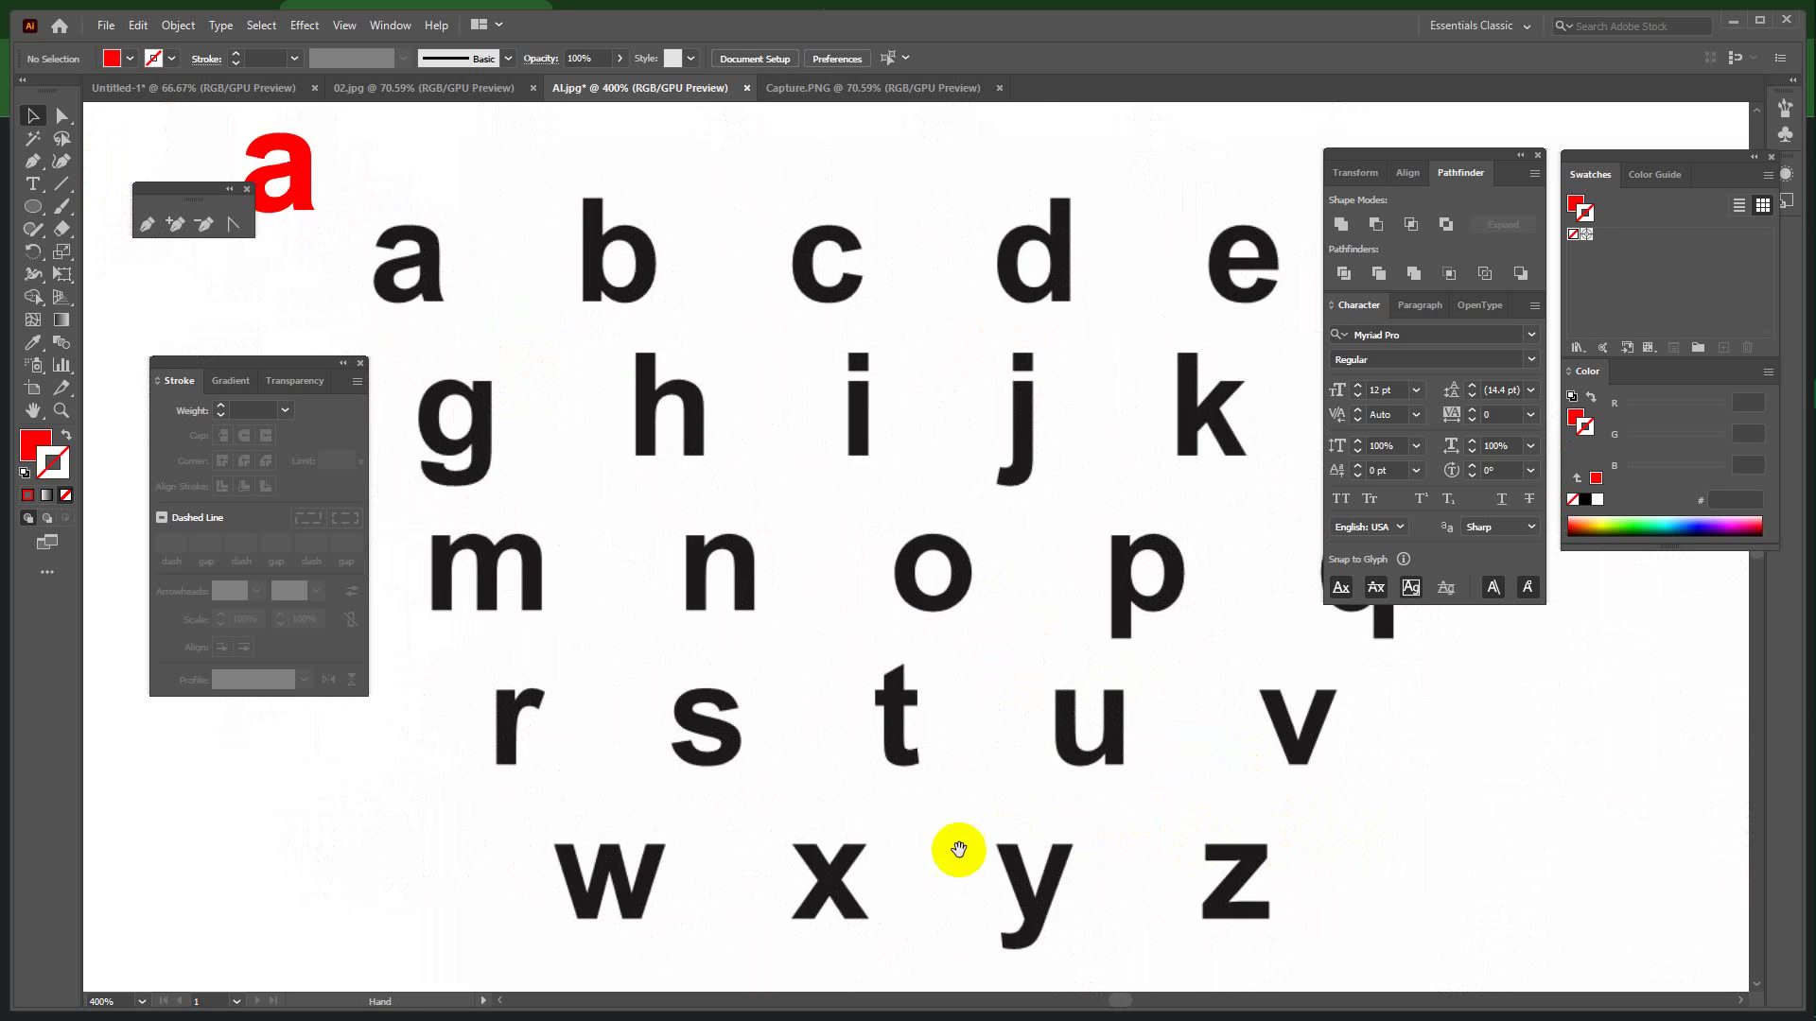
drag(956, 851, 1055, 816)
Bring the letter g up close and prepare the Pen tool with no fill and a red stroke.
key(ctrl+equal)
key(ctrl+equal)
key(ctrl+equal)
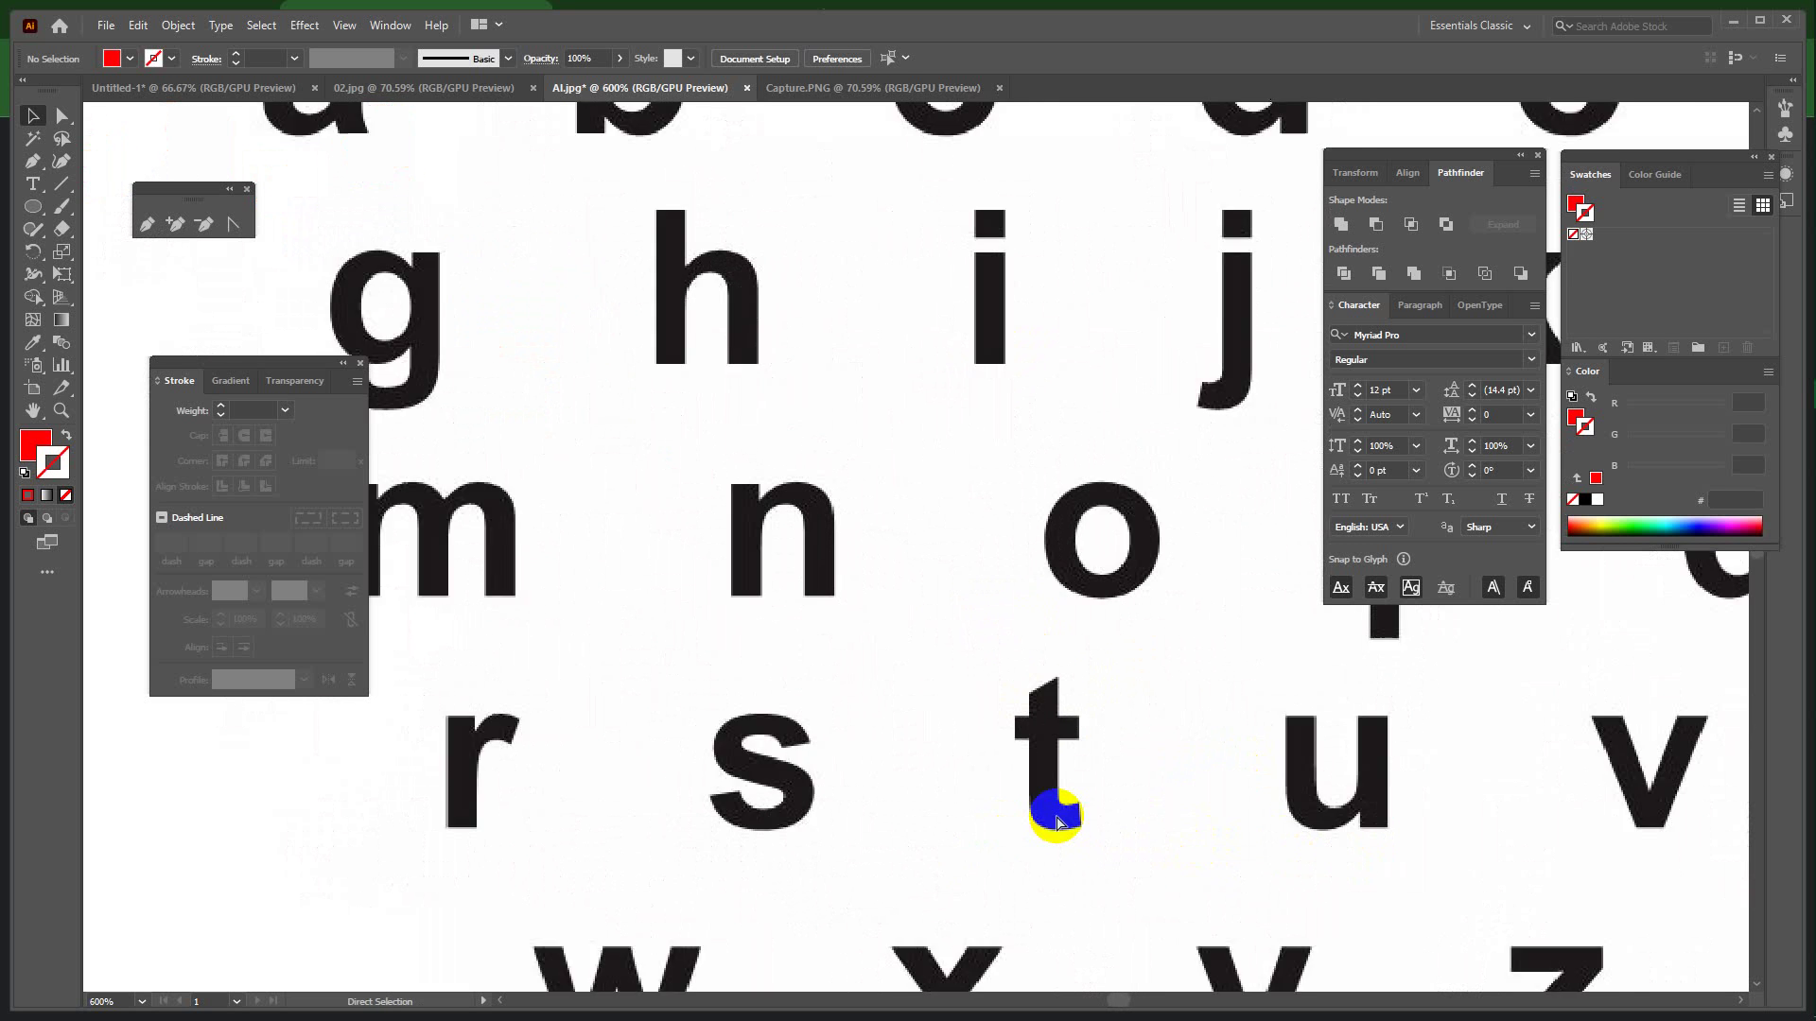
drag(528, 514, 1115, 624)
drag(588, 463, 1133, 561)
drag(1082, 495, 967, 719)
key(ctrl+equal)
key(ctrl+equal)
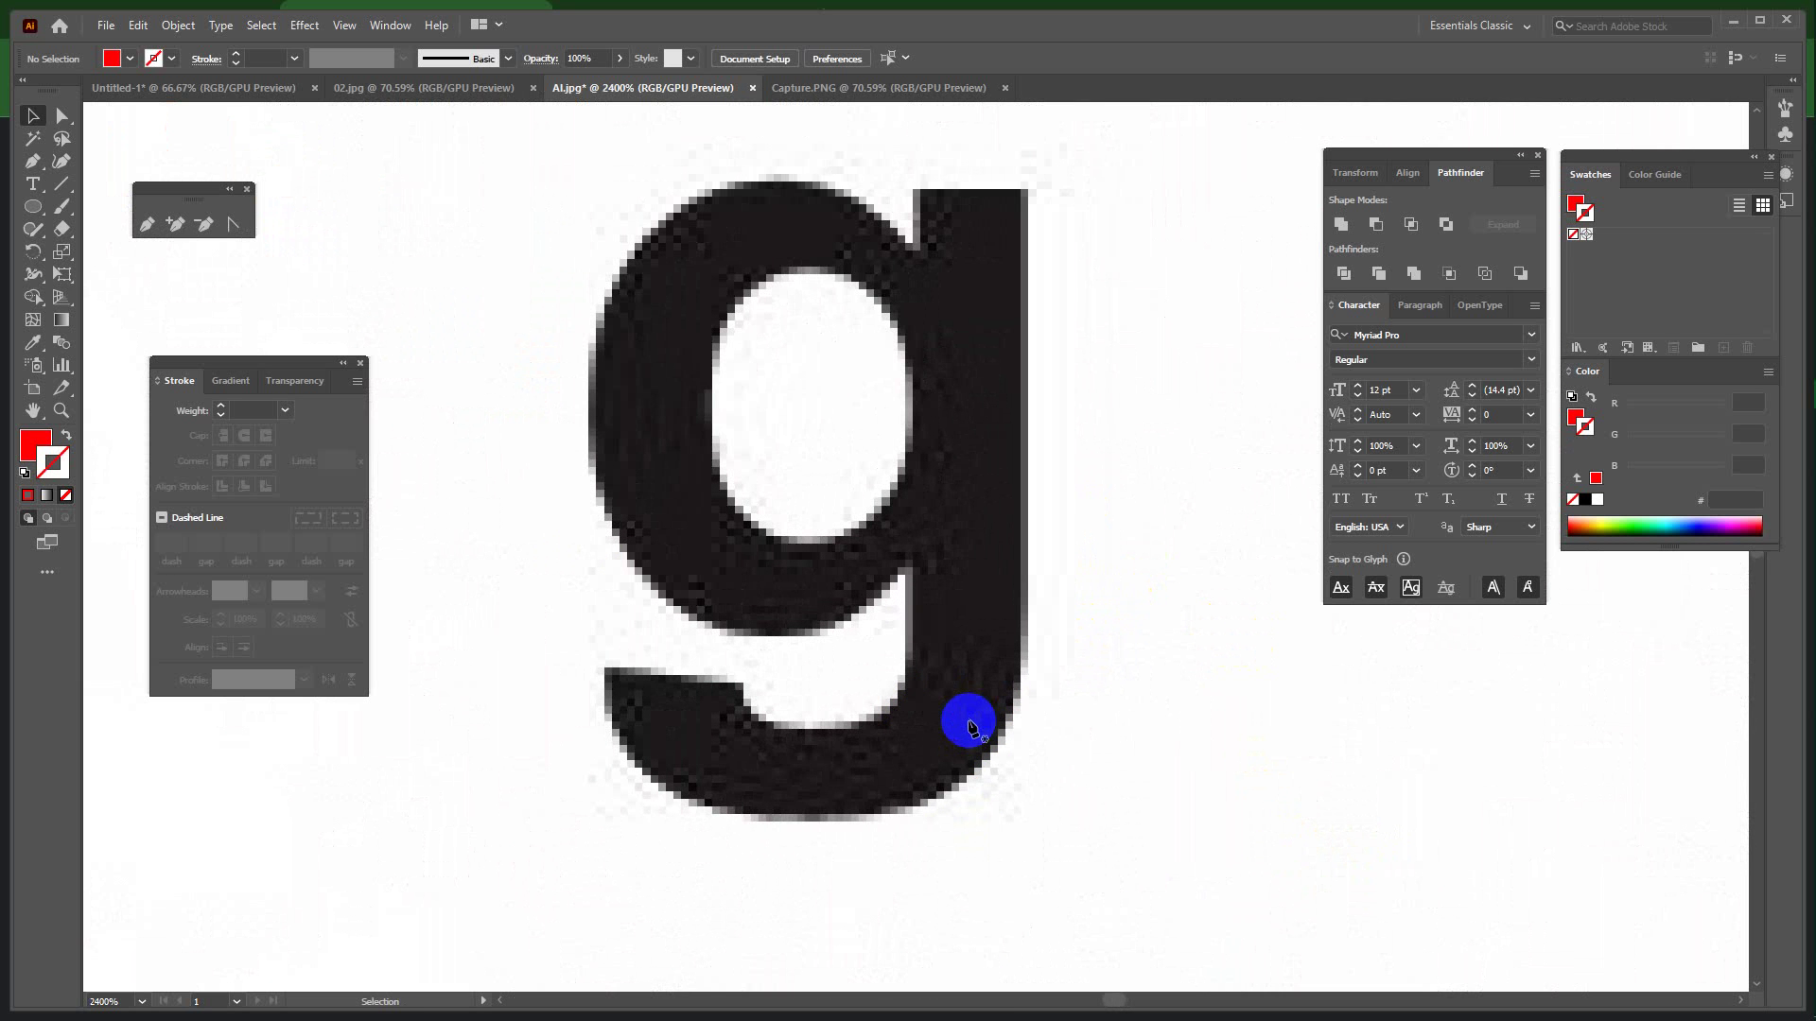
key(p)
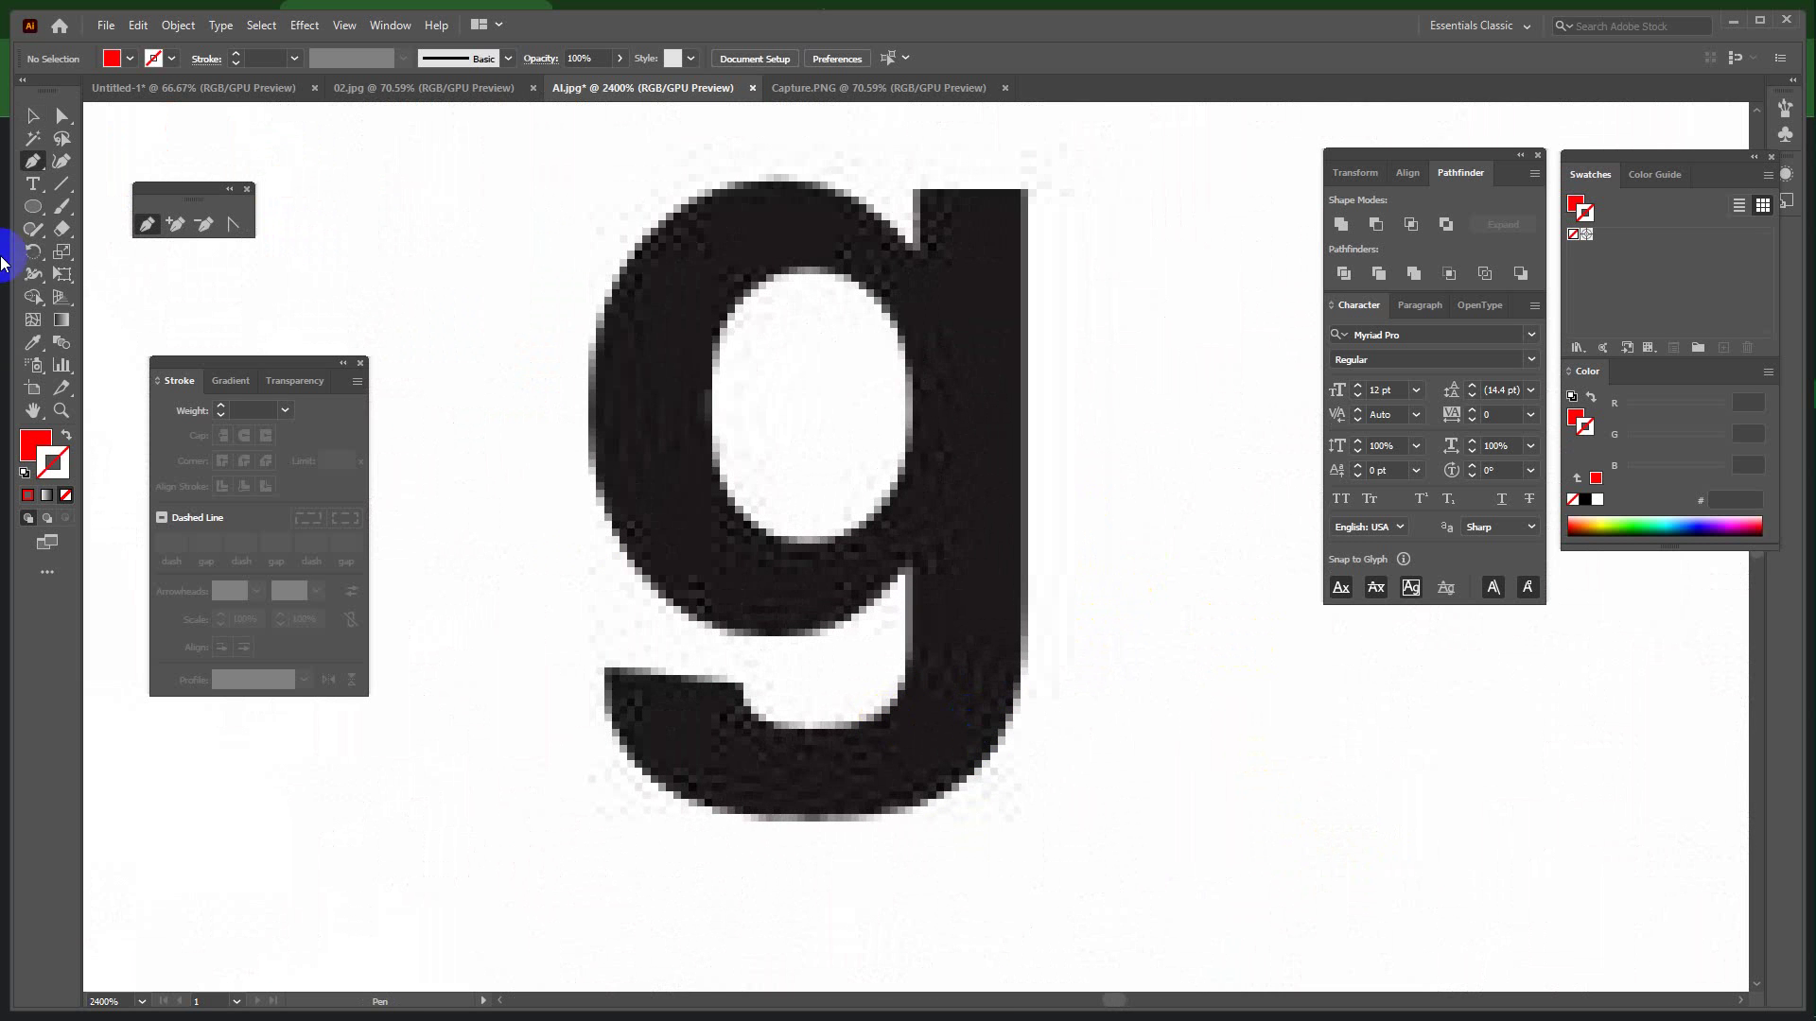
click(67, 434)
Draw a Pen curve from the left side of the letter g's bowl to its top and set the stroke weight to 0.25 pt.
click(1035, 281)
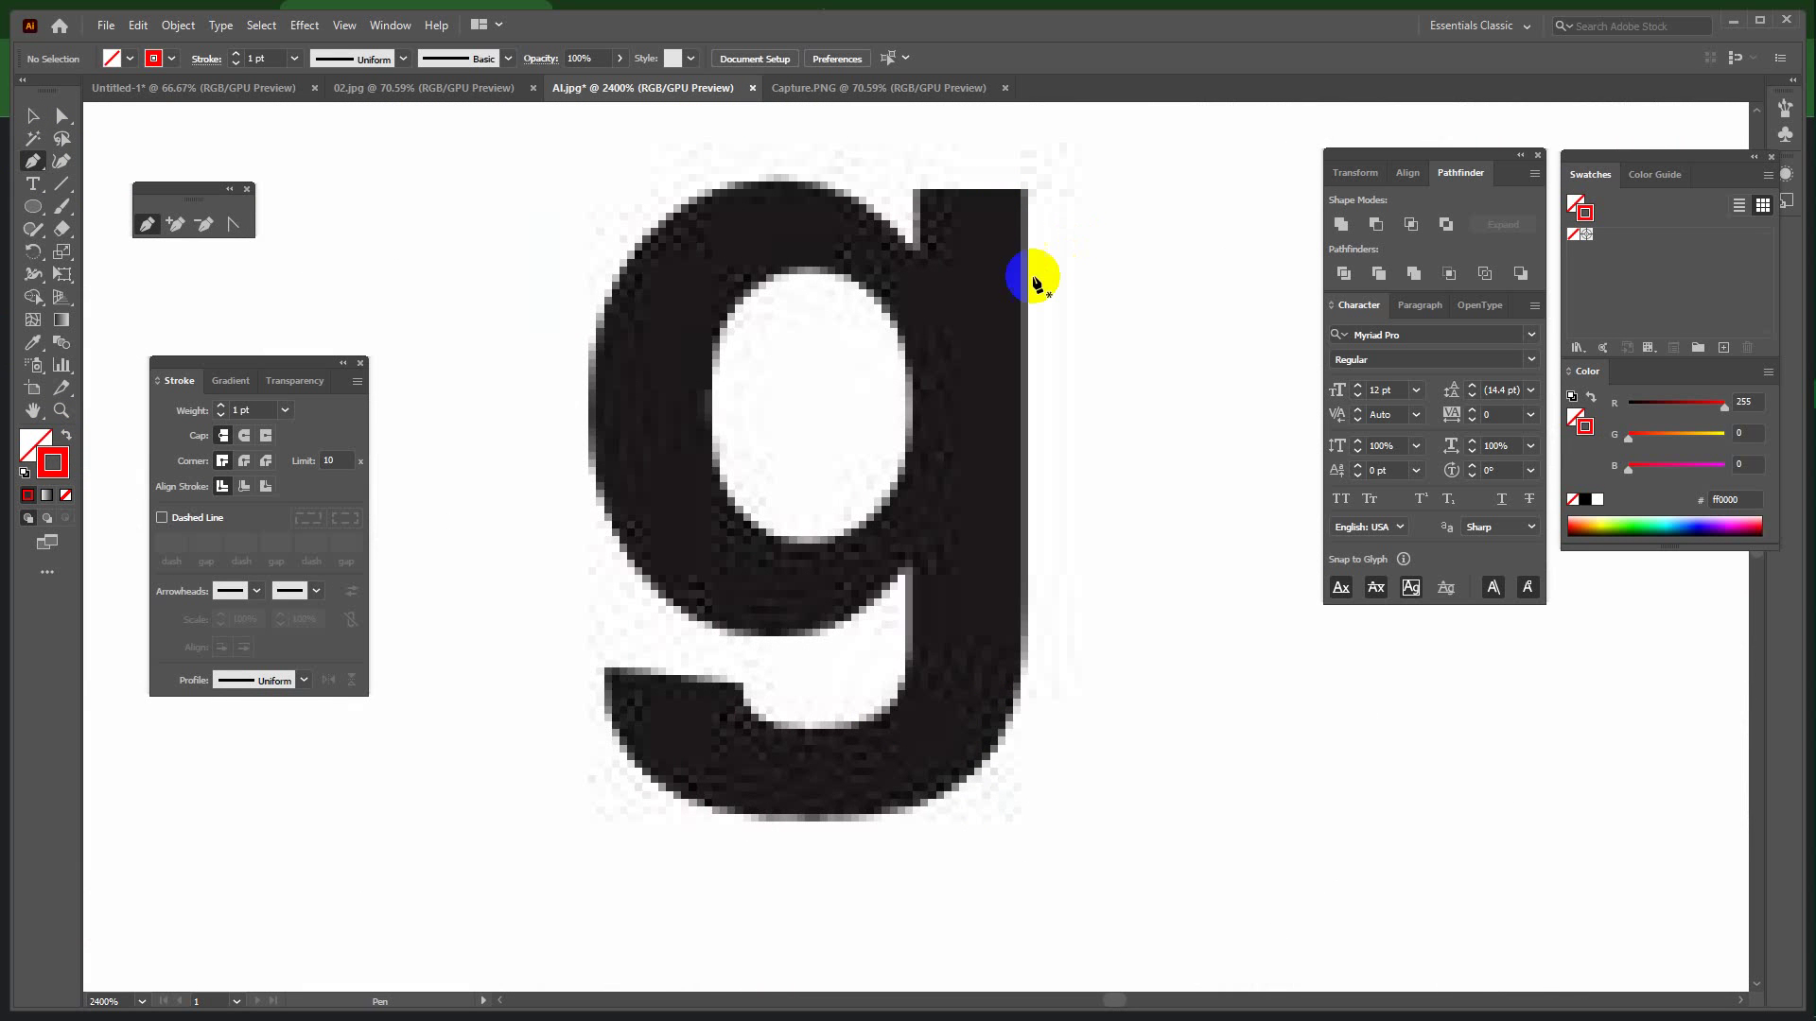
click(606, 425)
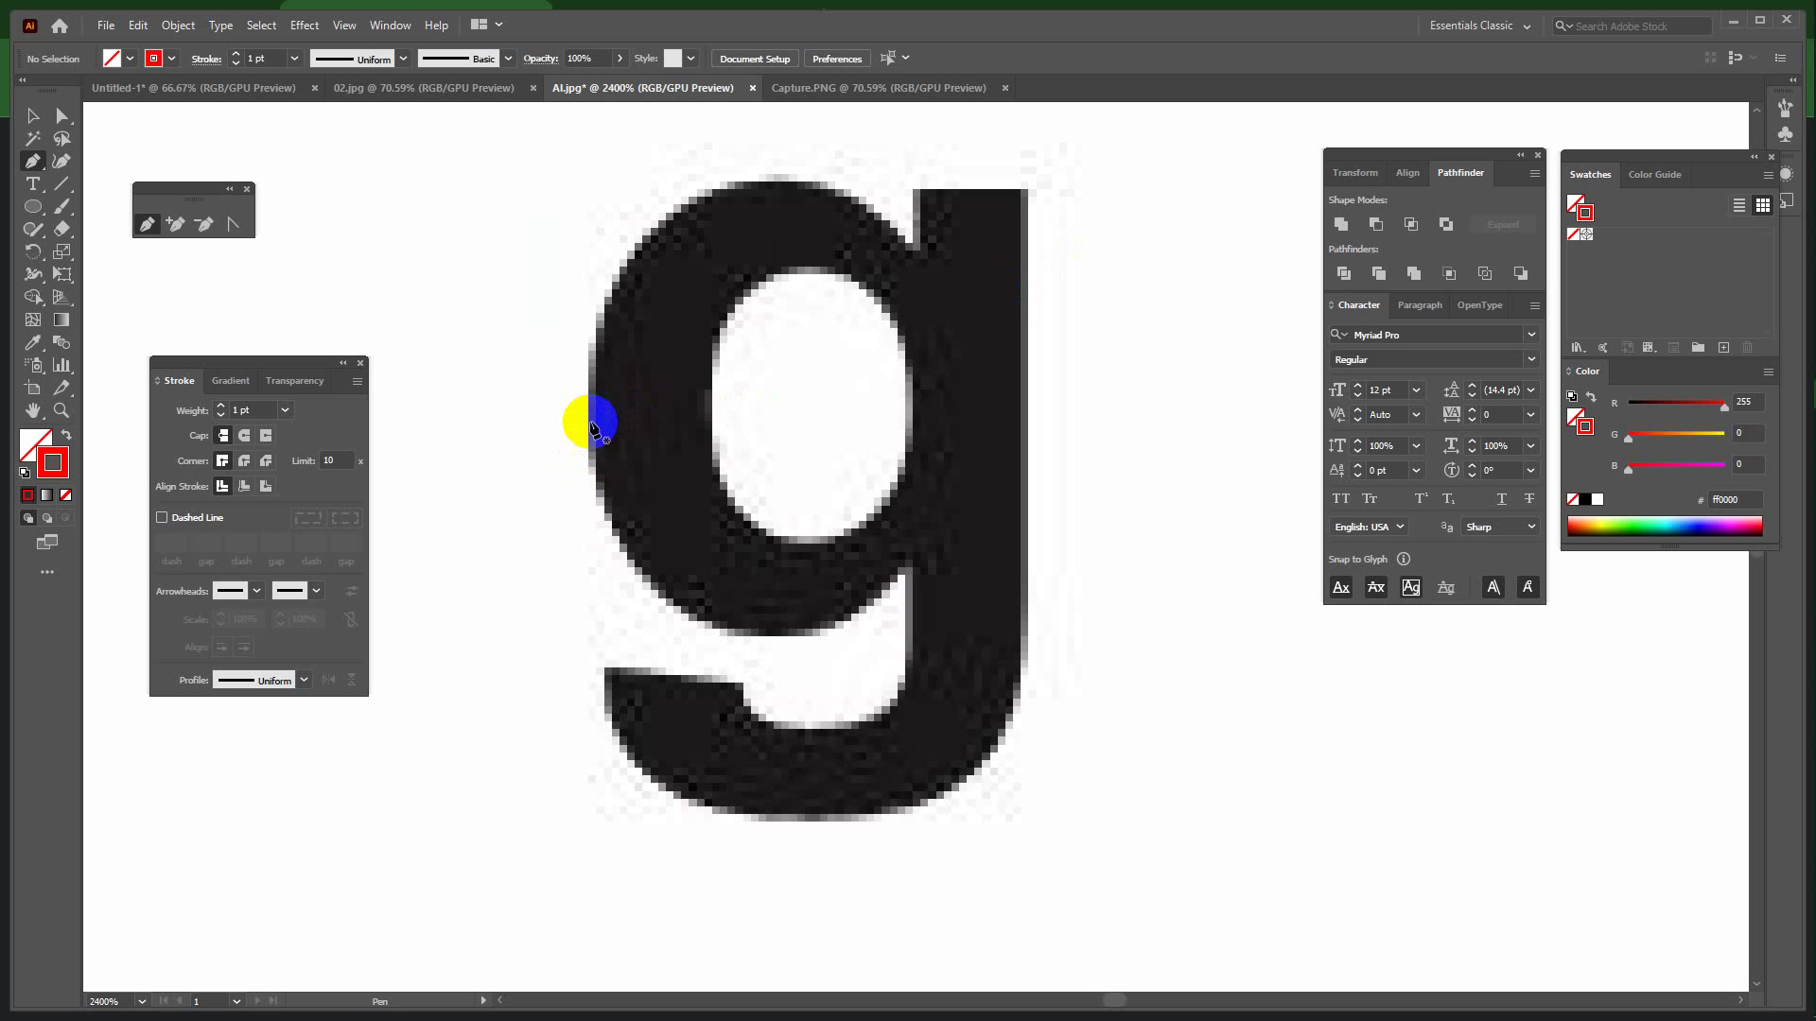
drag(586, 407, 588, 343)
drag(779, 175, 941, 190)
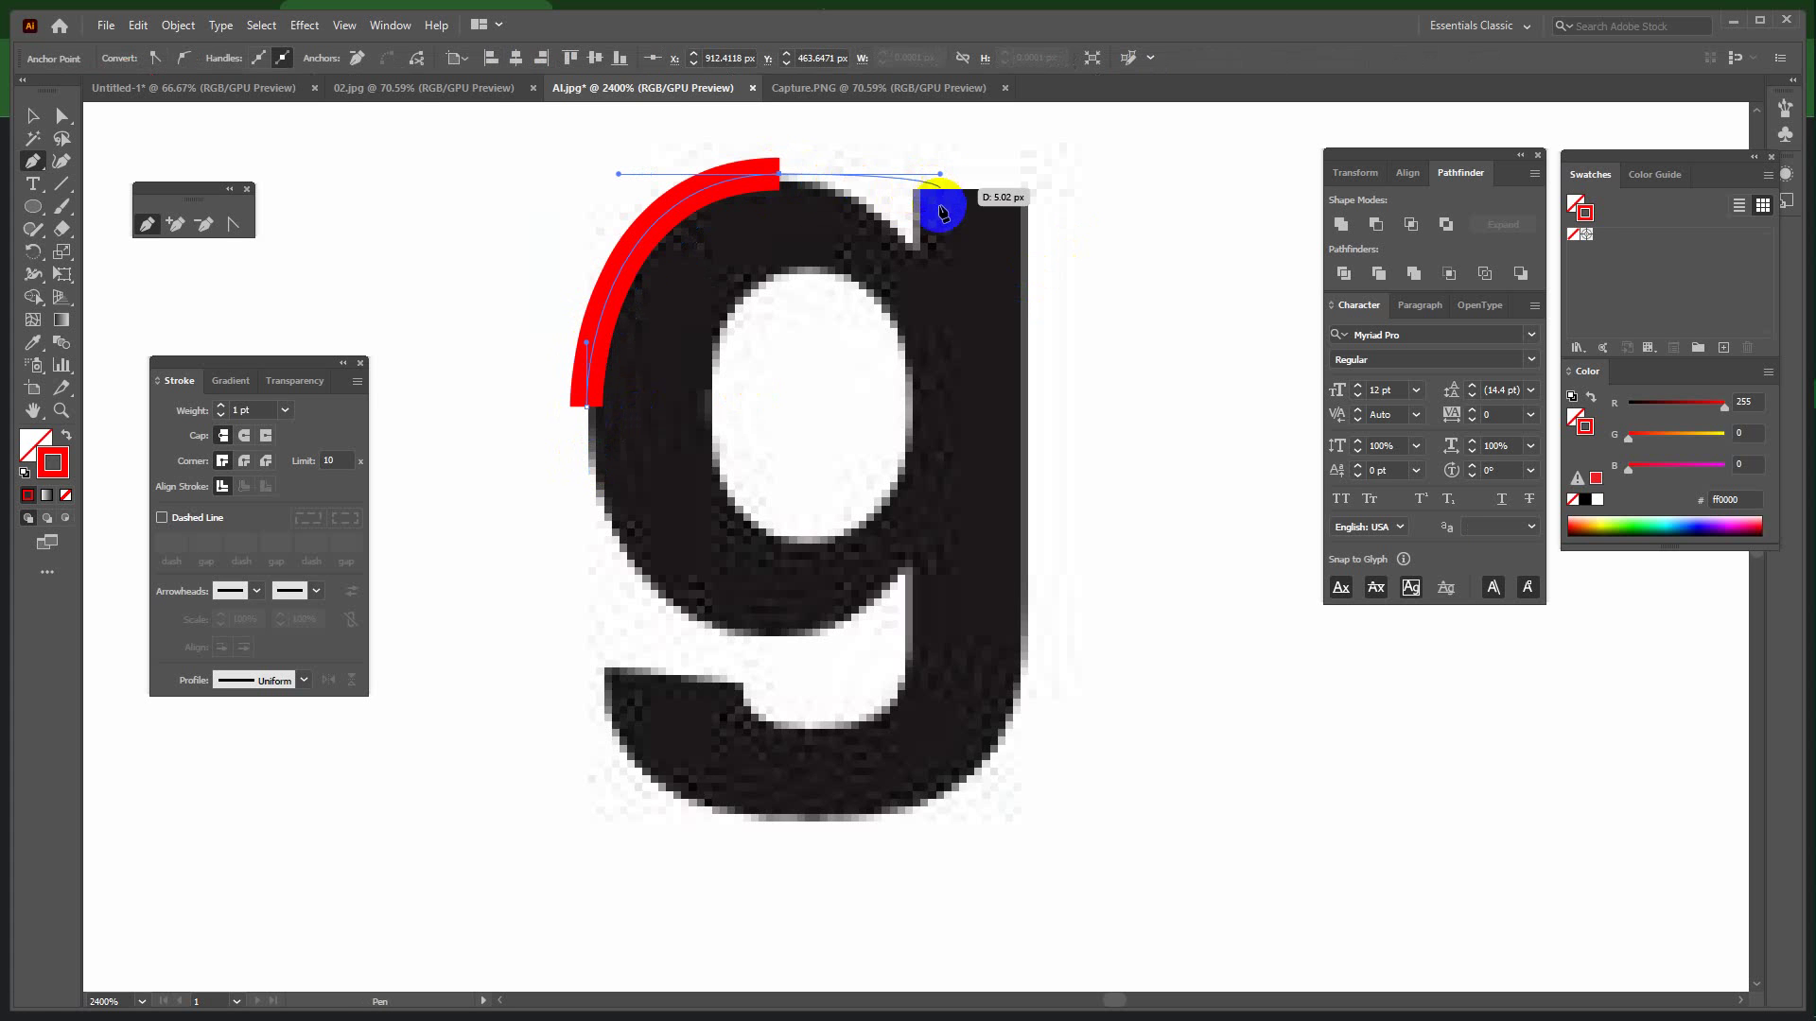
click(221, 415)
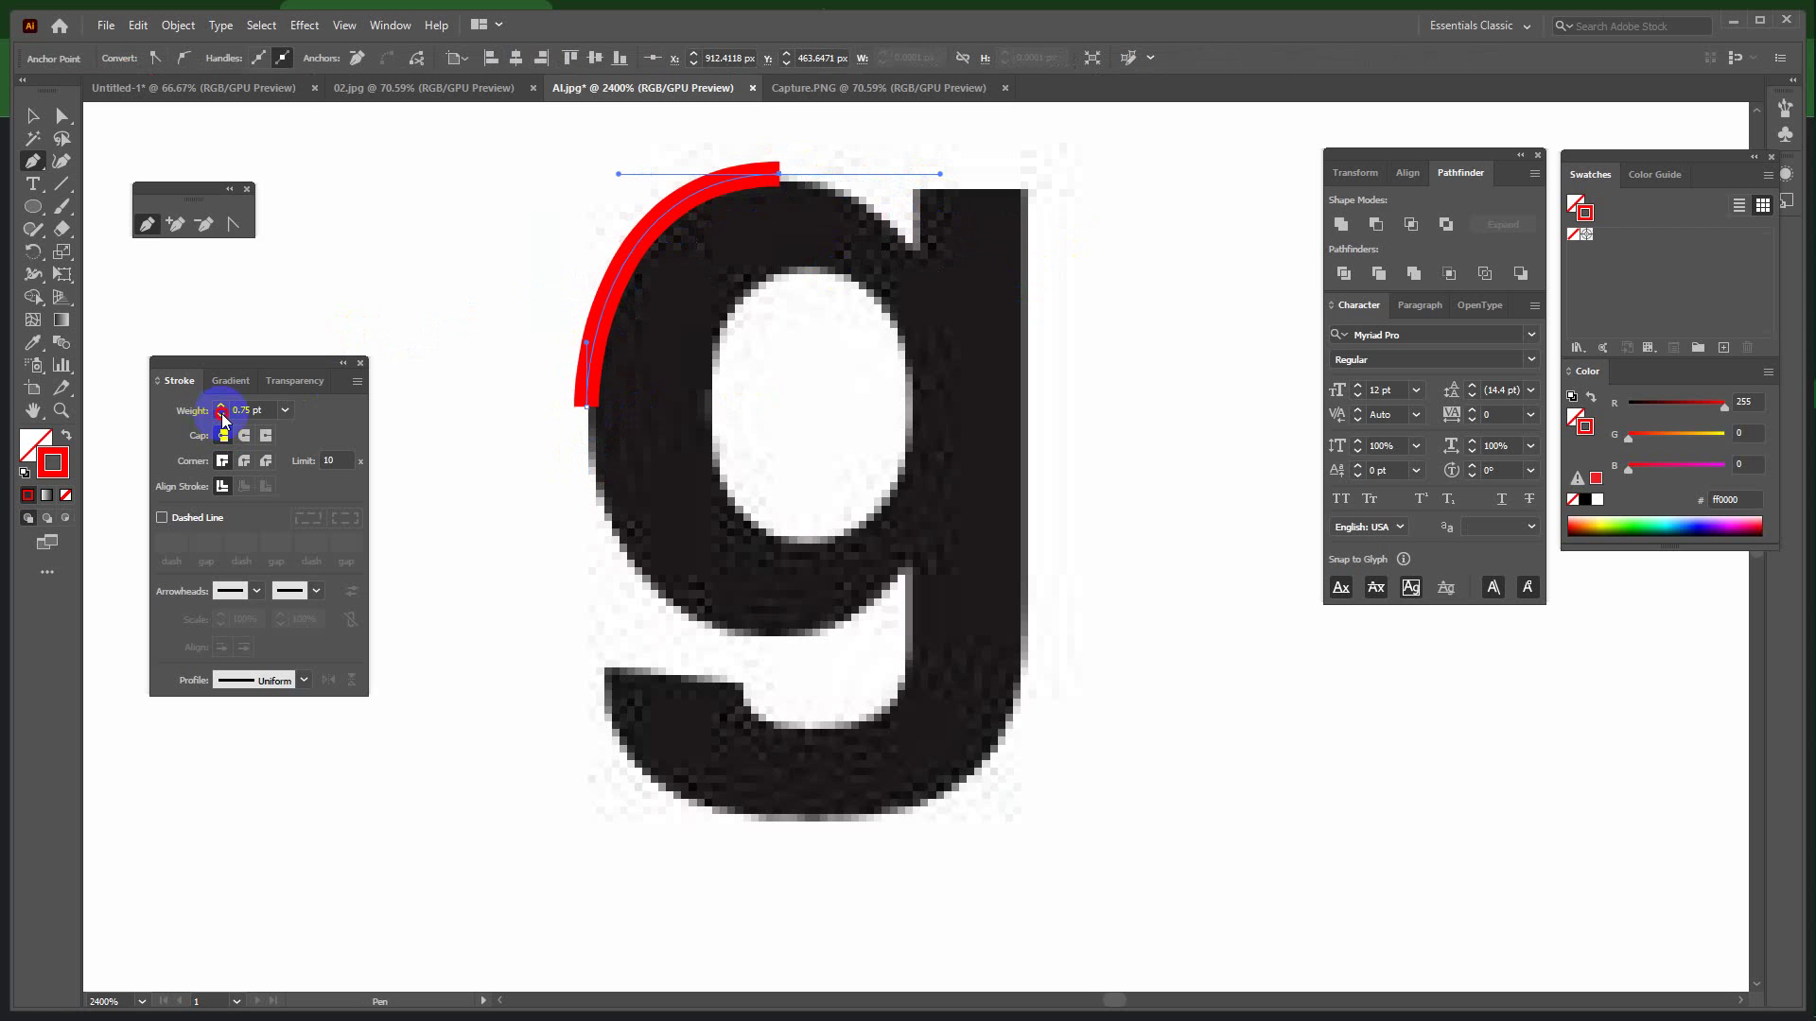
click(222, 415)
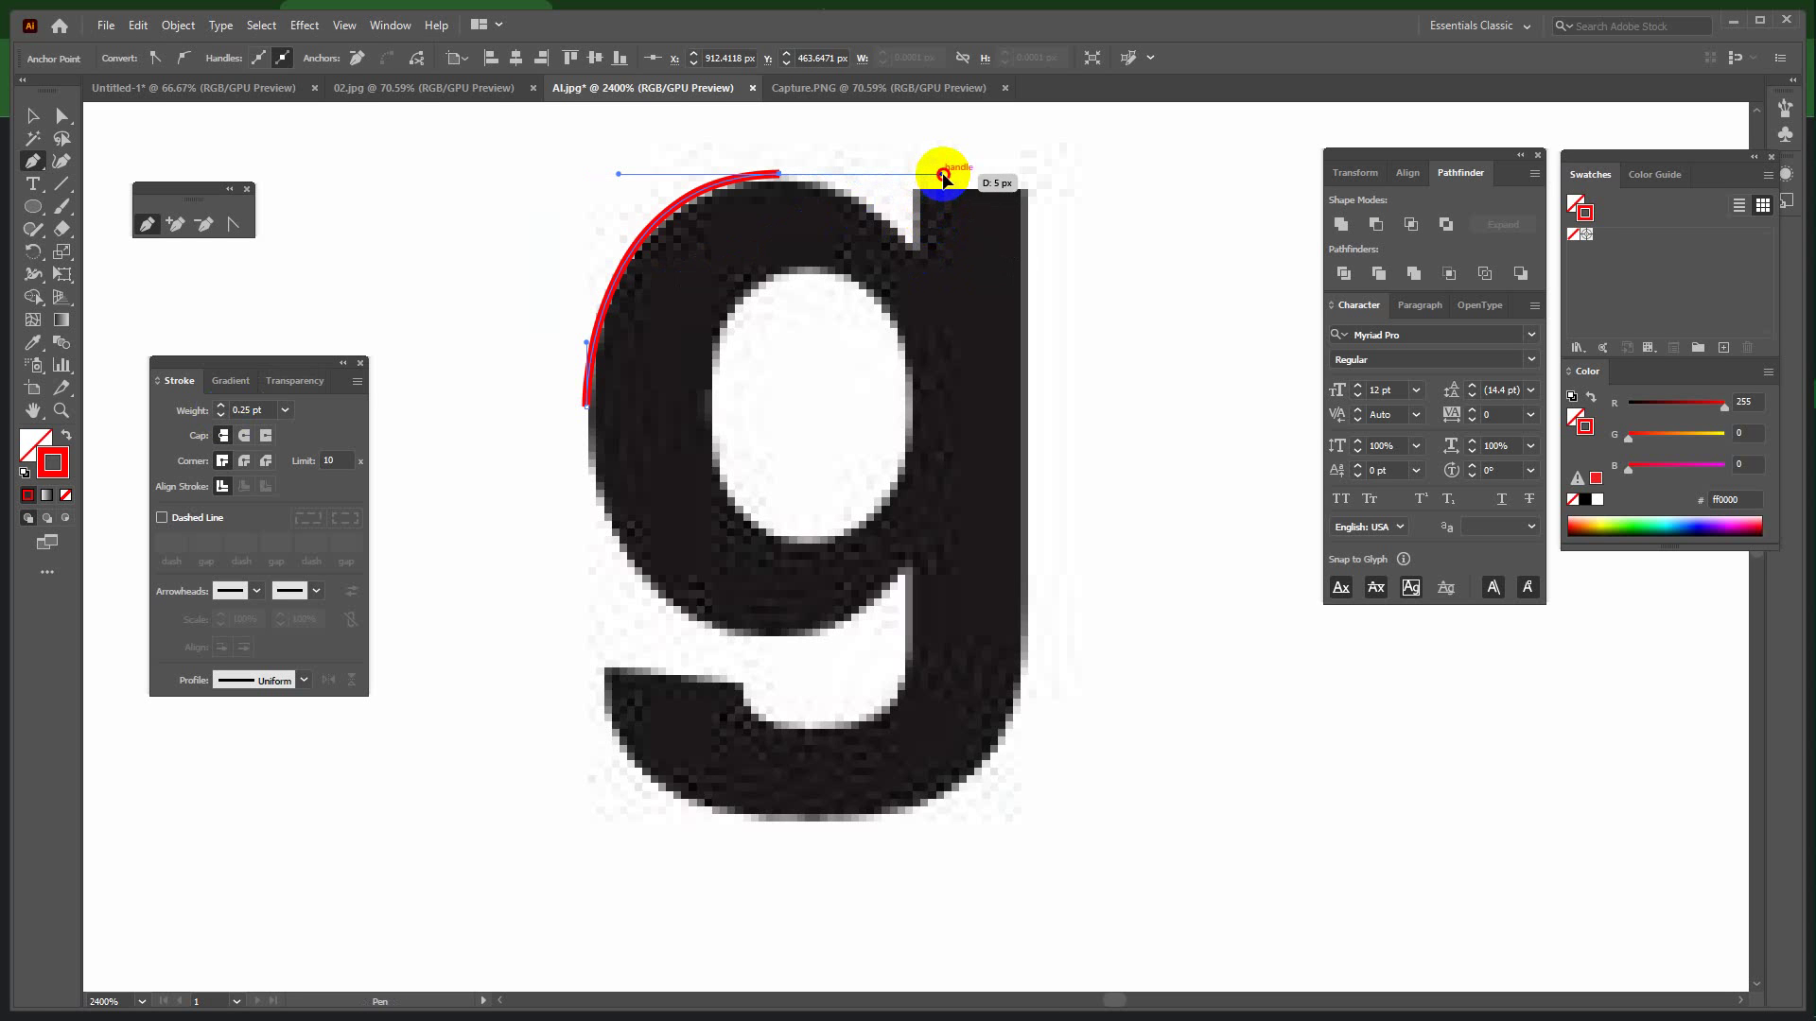
Shorten the top anchor's outgoing handle and continue the path through the notch and across the top of the letter g's stem.
drag(943, 178, 847, 176)
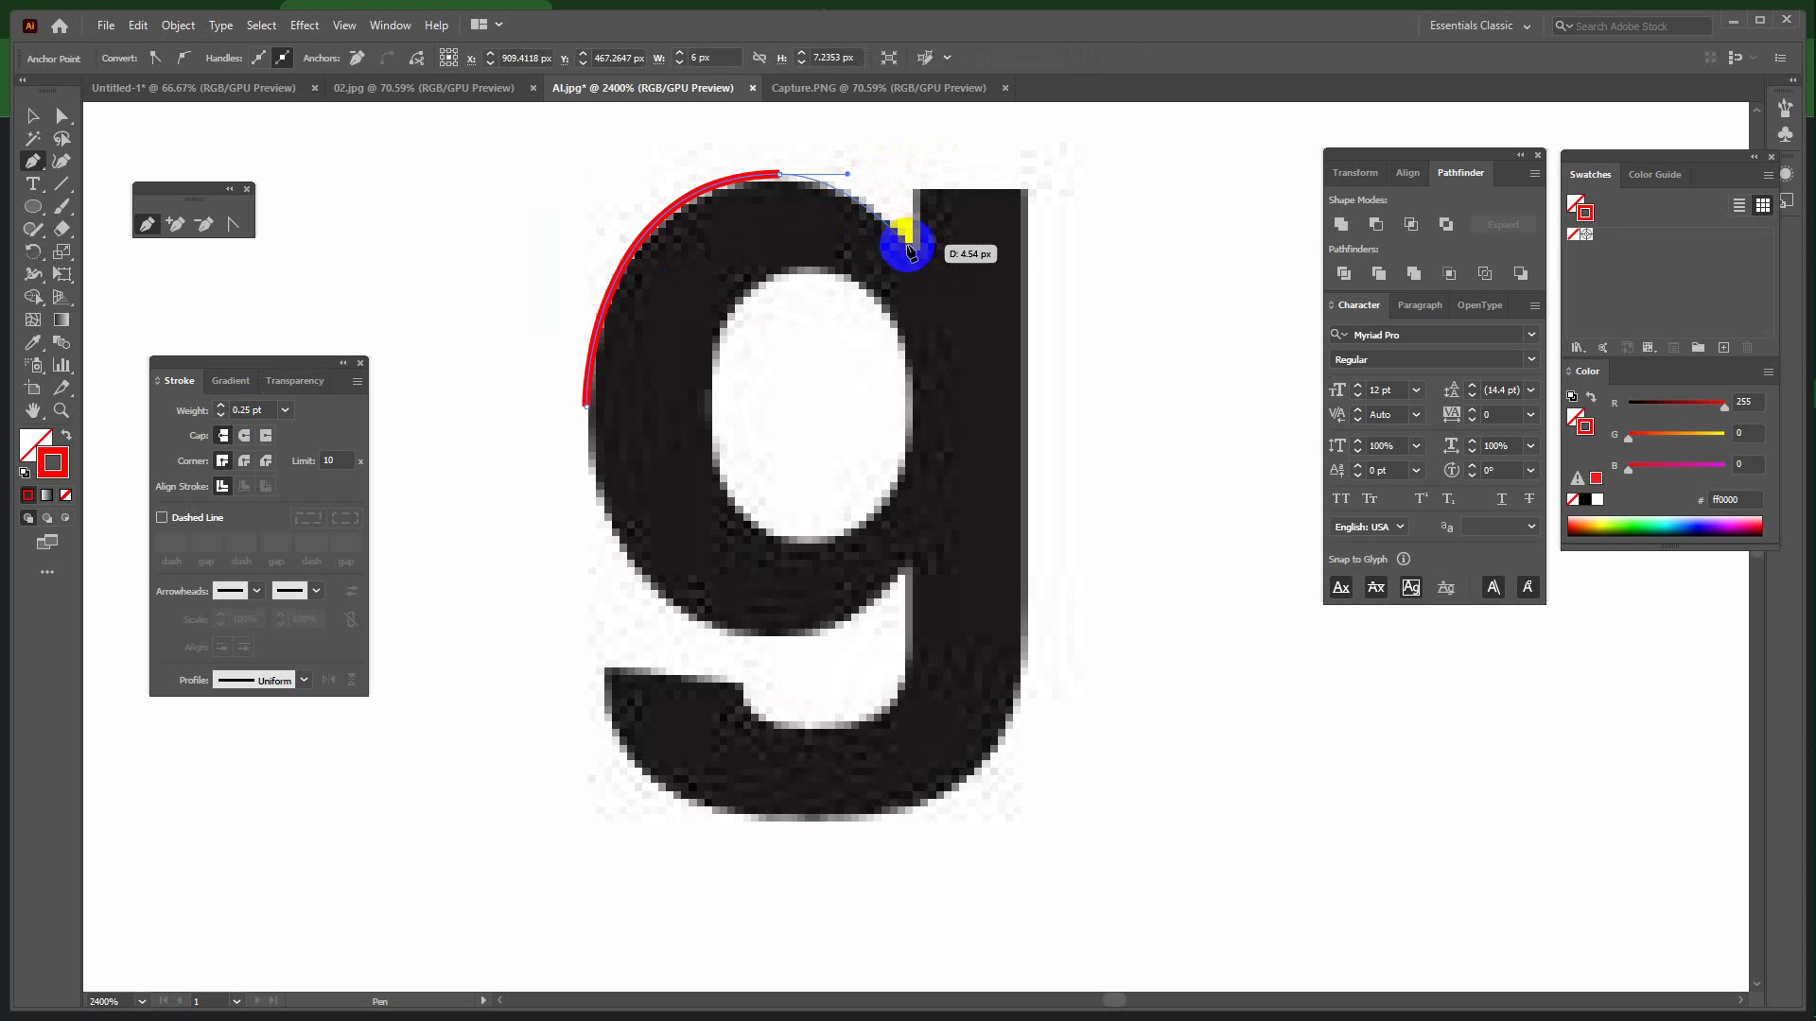
drag(913, 248, 917, 192)
click(915, 190)
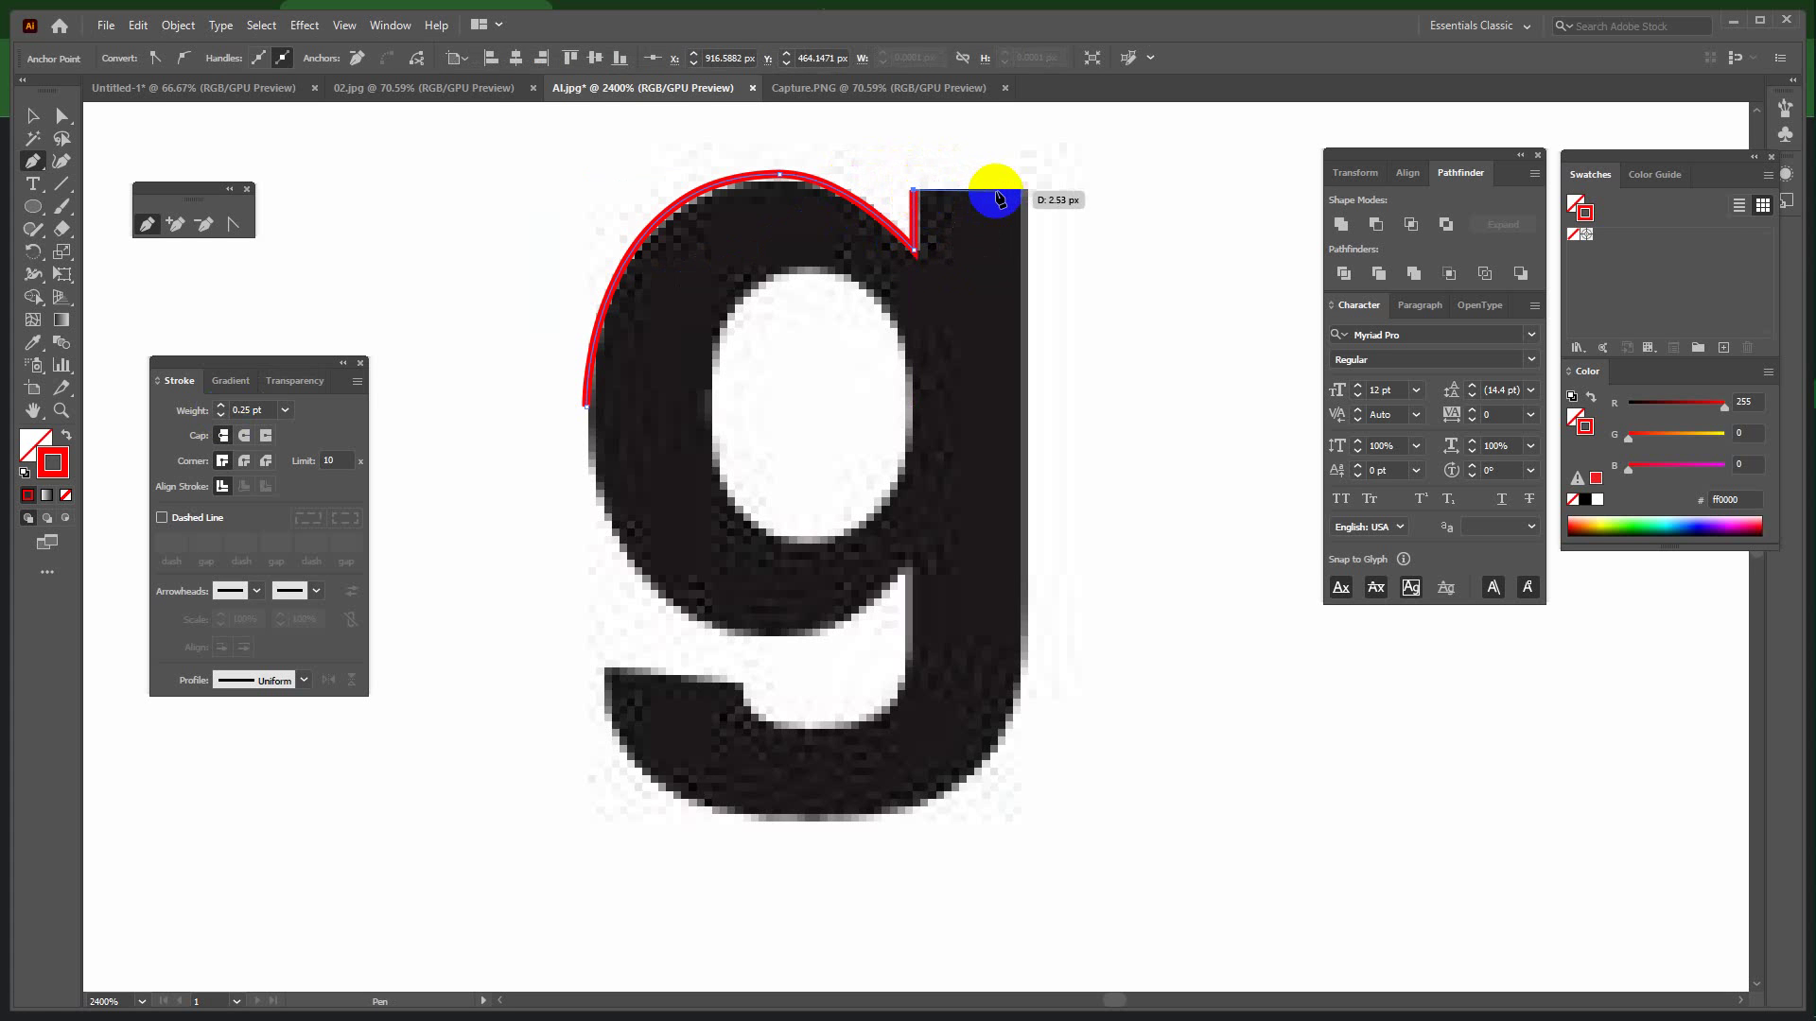
click(1028, 191)
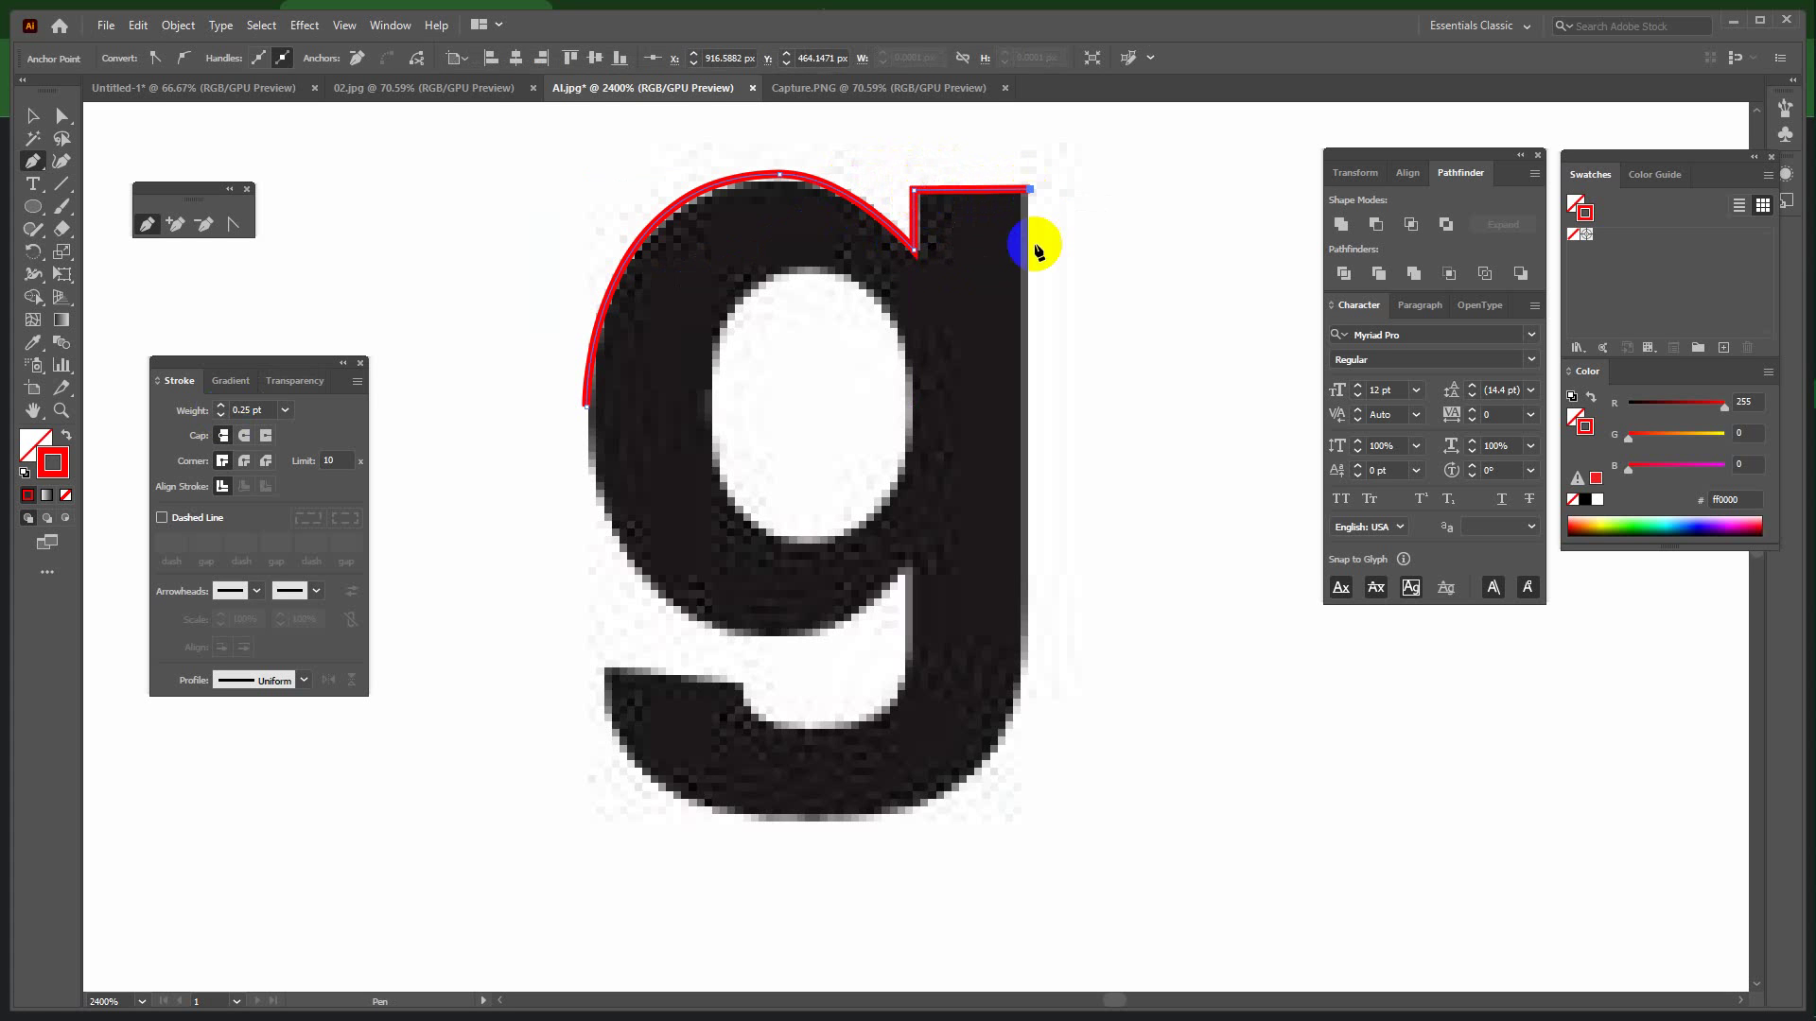
Continue the Pen path down the letter g's stem, around the bottom curve to the tail's tip, and along the tail's upper edge.
click(1030, 670)
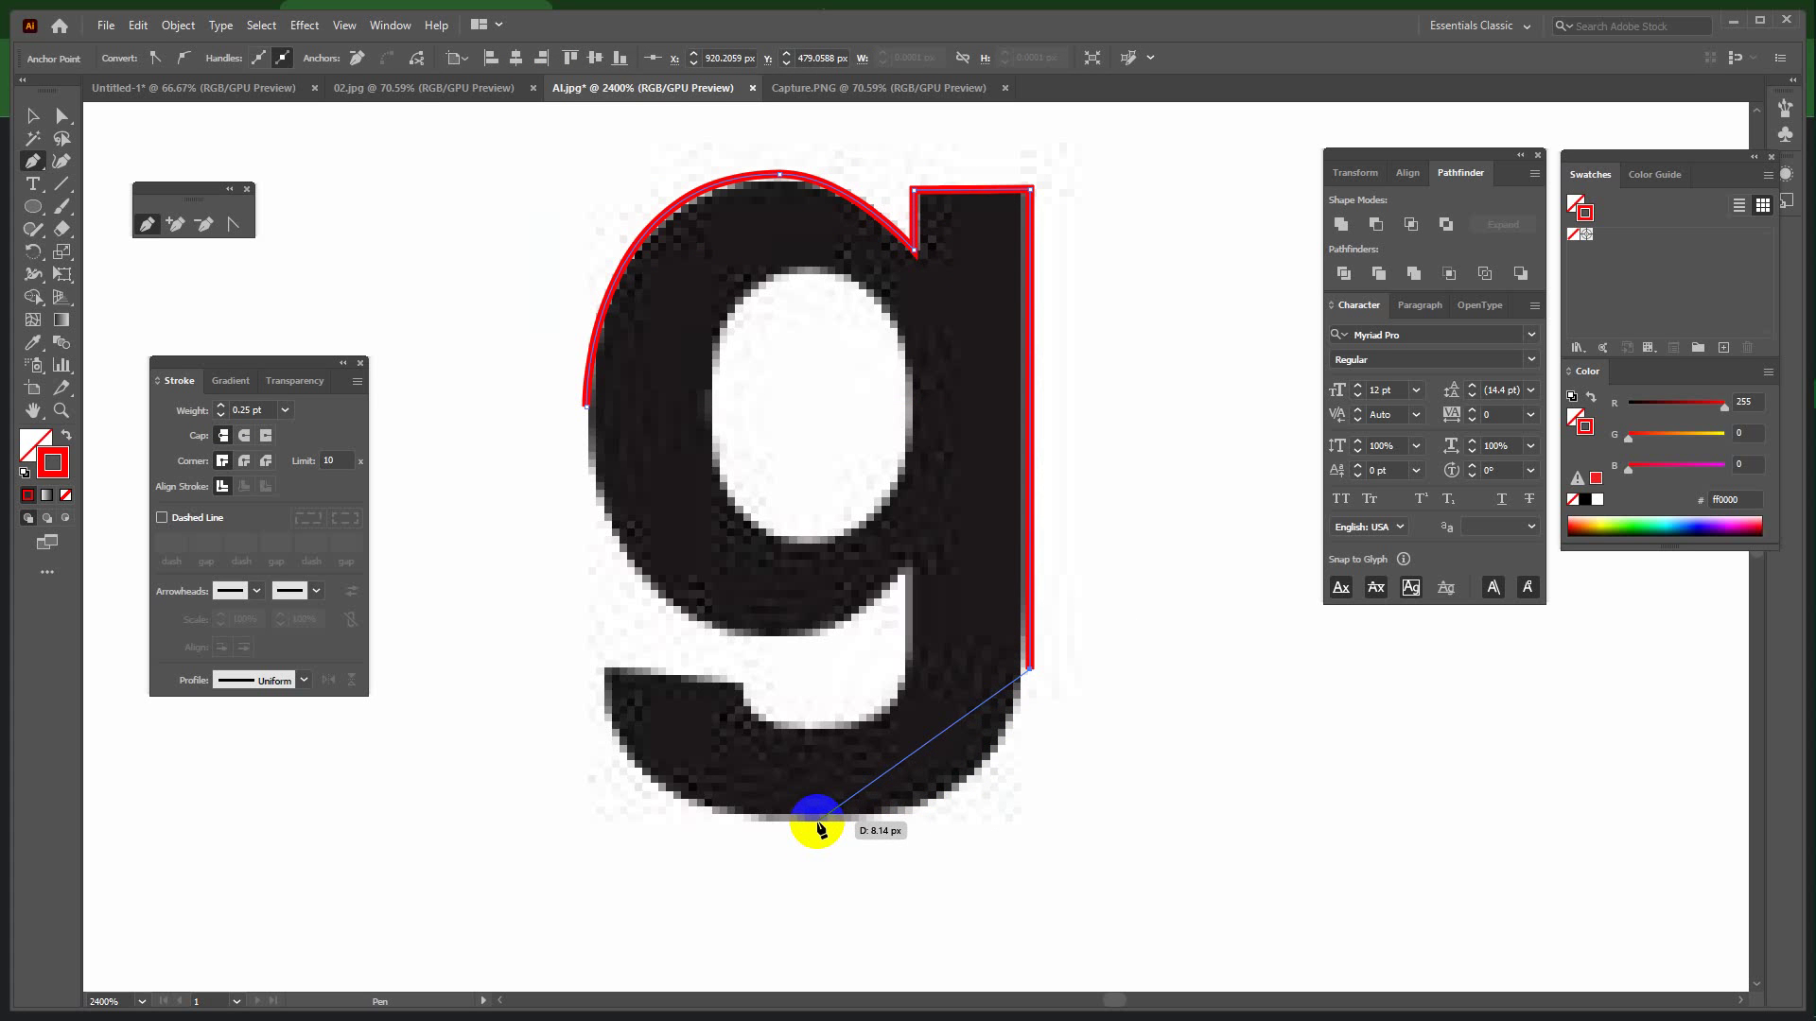
drag(817, 822, 610, 820)
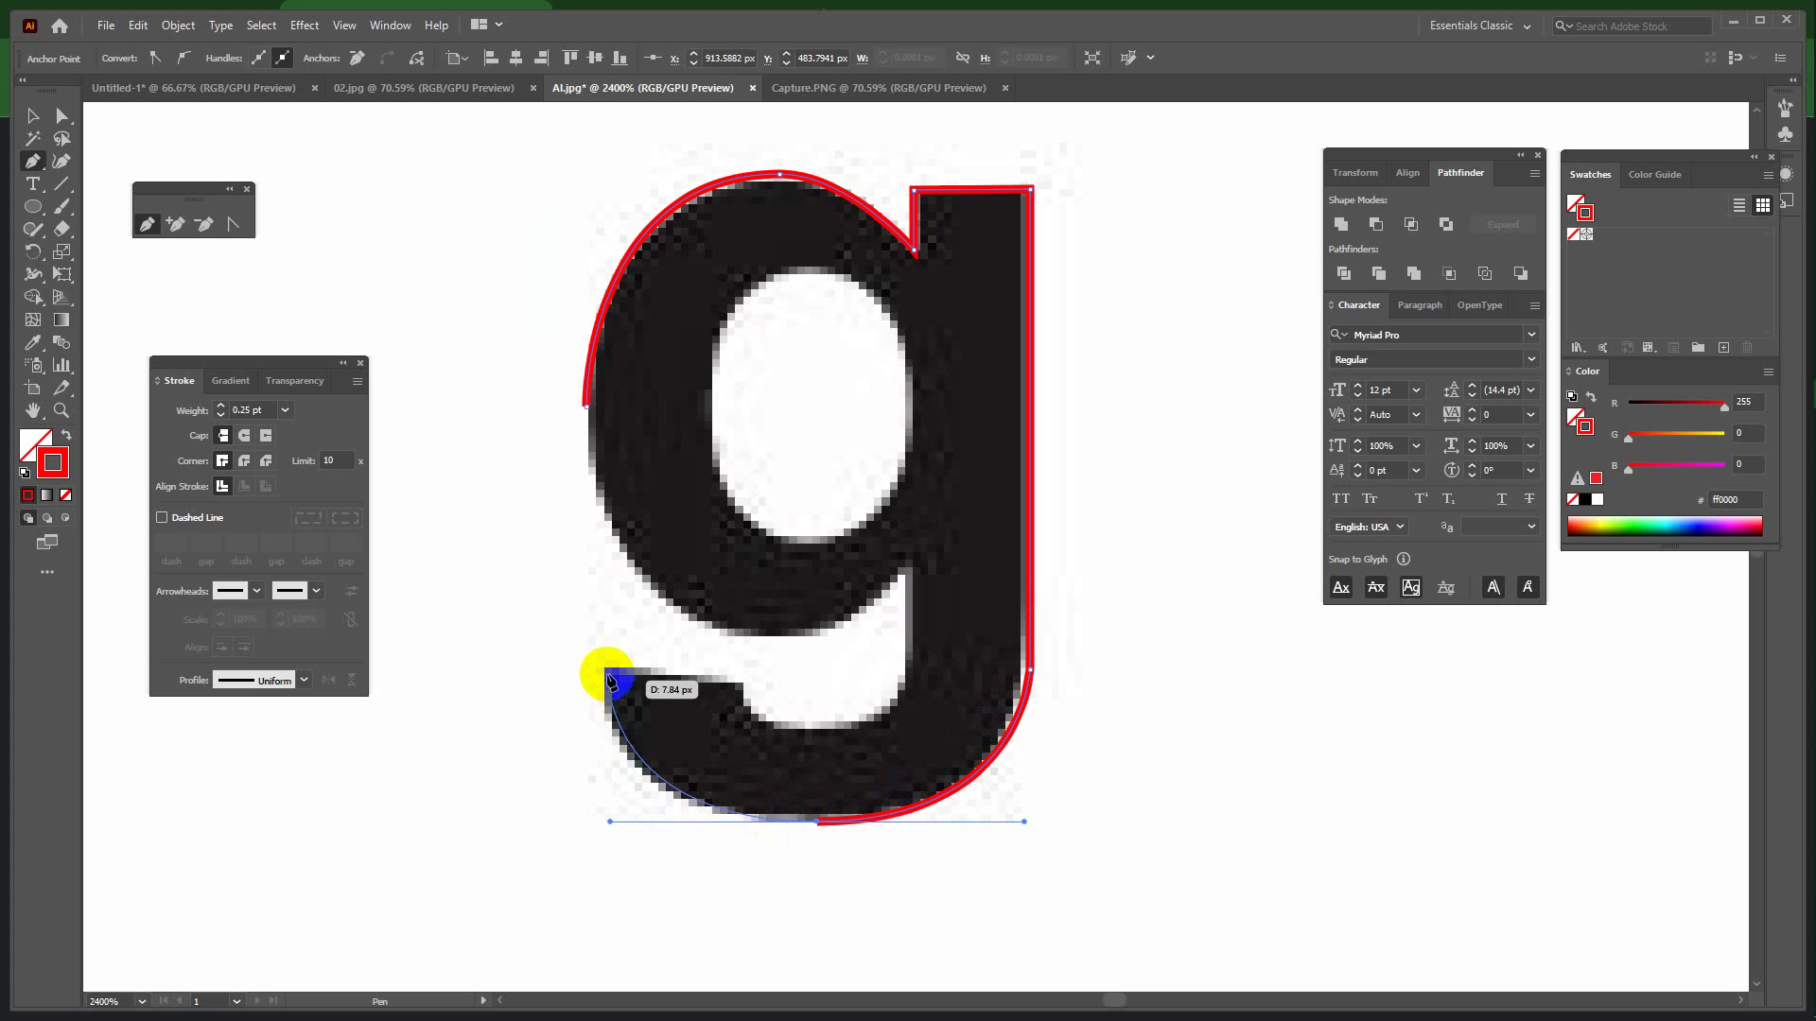
drag(606, 669, 736, 677)
key(ctrl+z)
click(729, 673)
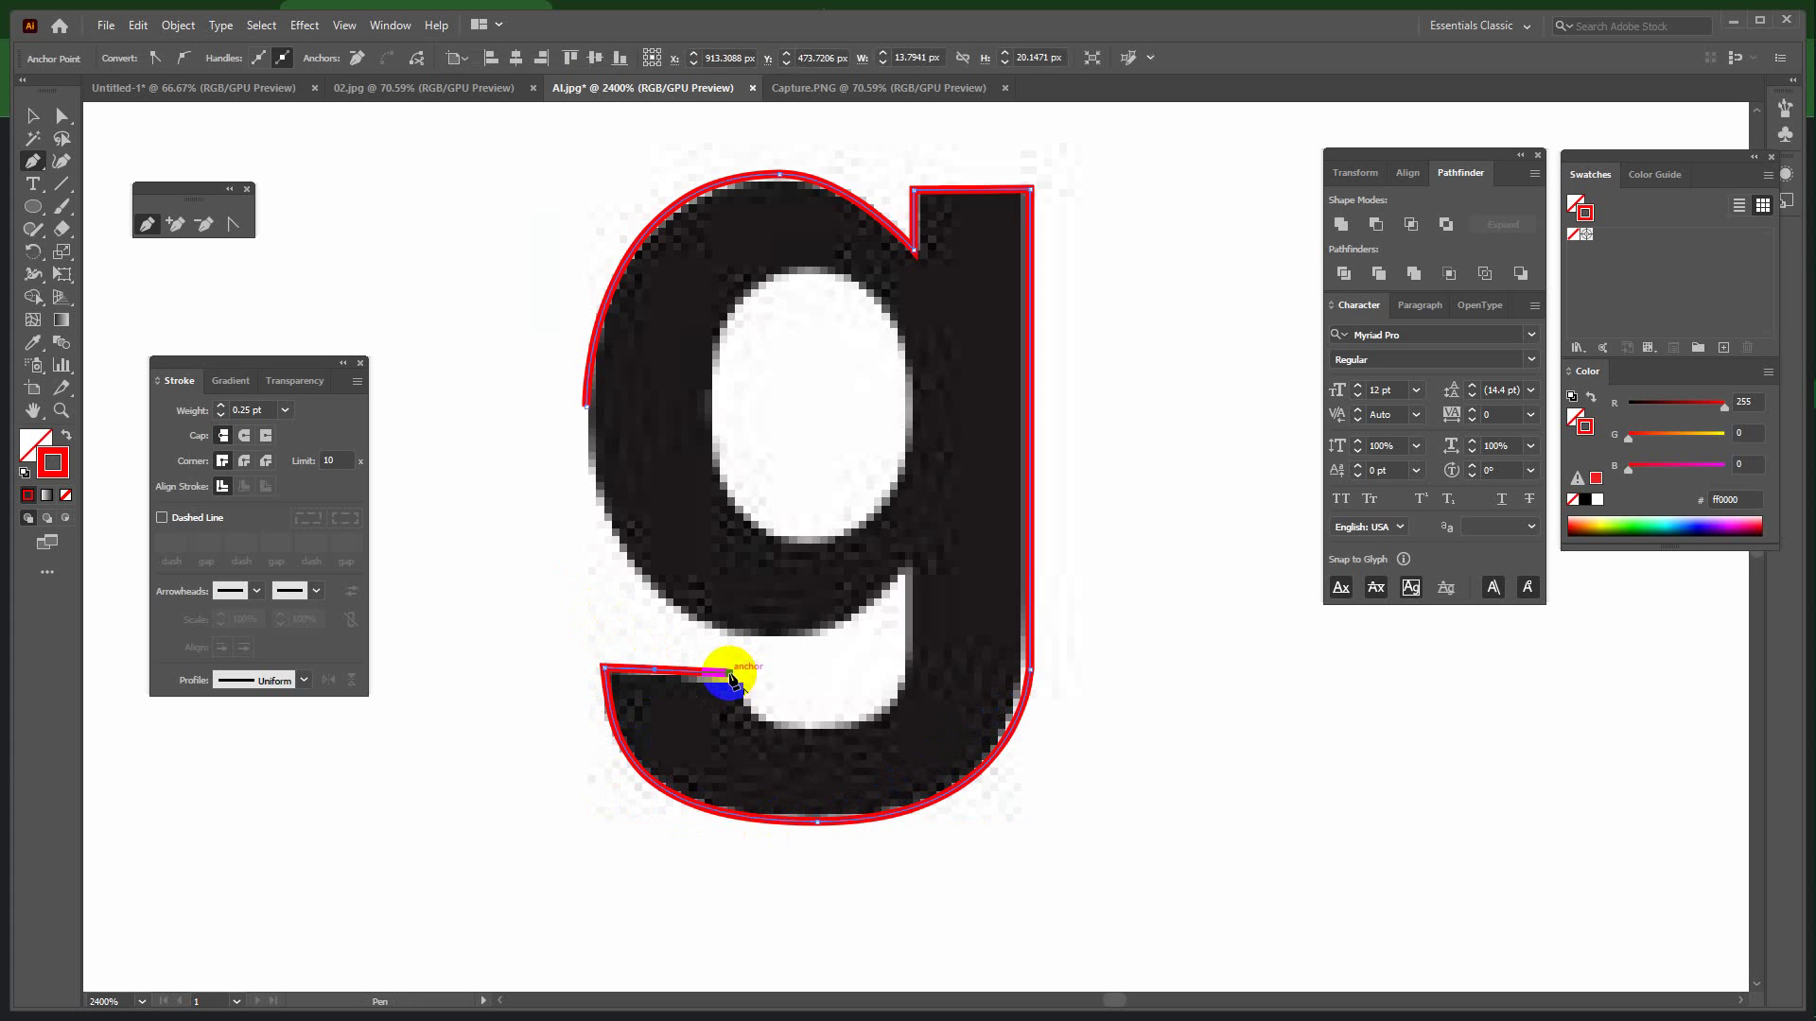
Trace the tail's inner curve and the underside of the bowl, closing the letter g's outline at its starting anchor.
click(811, 725)
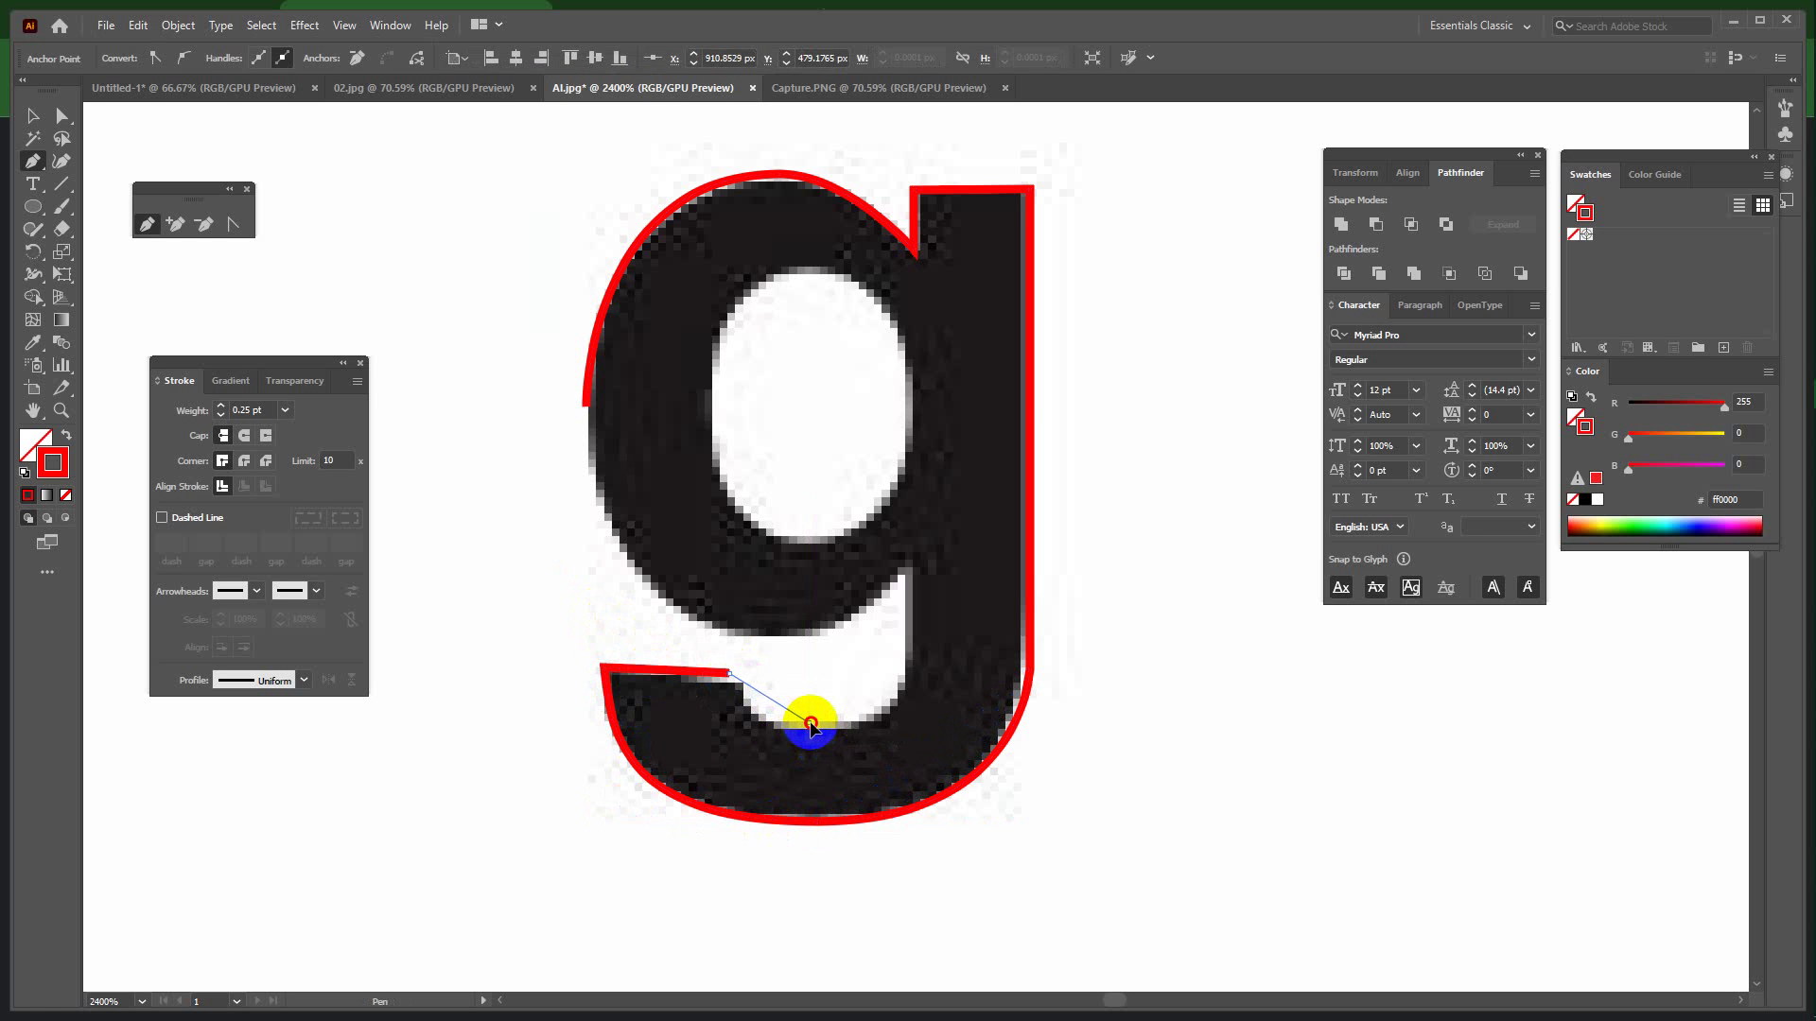
mouse_move(811, 725)
mouse_down()
mouse_move(874, 722)
mouse_move(911, 571)
mouse_move(819, 648)
mouse_move(673, 625)
mouse_up()
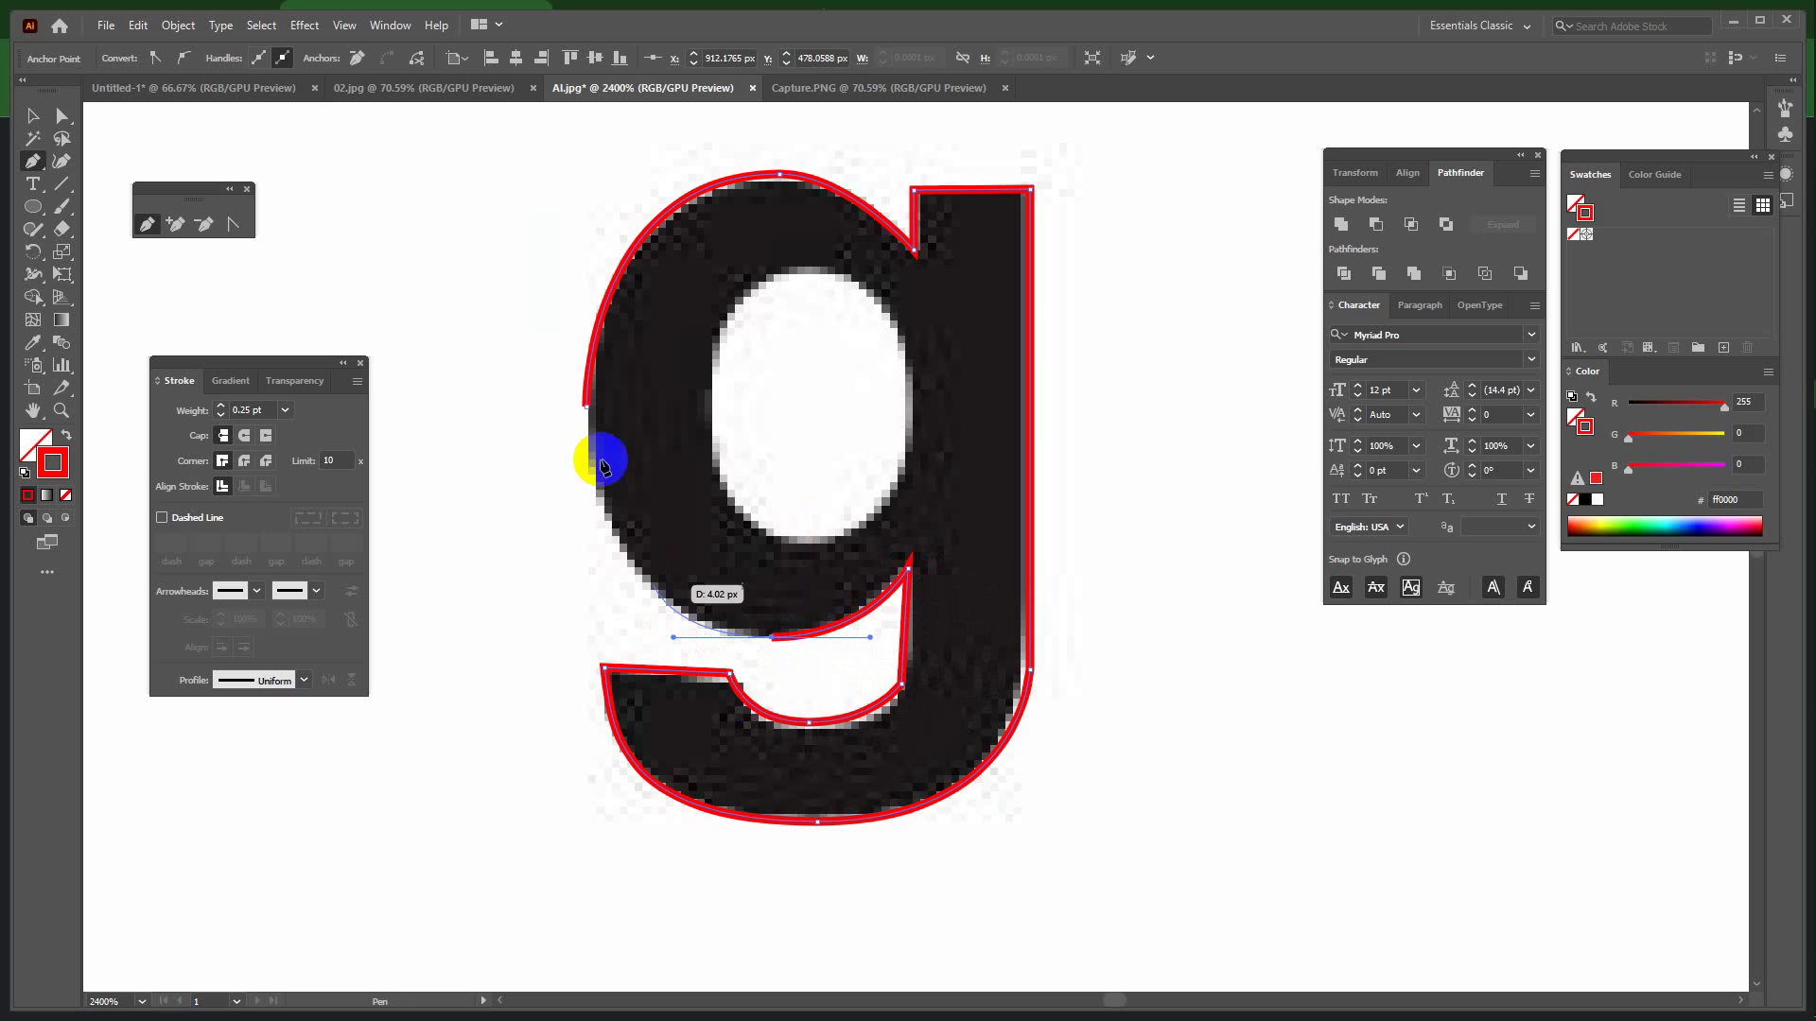
click(585, 410)
mouse_move(585, 411)
mouse_down()
mouse_move(567, 283)
mouse_move(599, 272)
mouse_move(586, 246)
mouse_up()
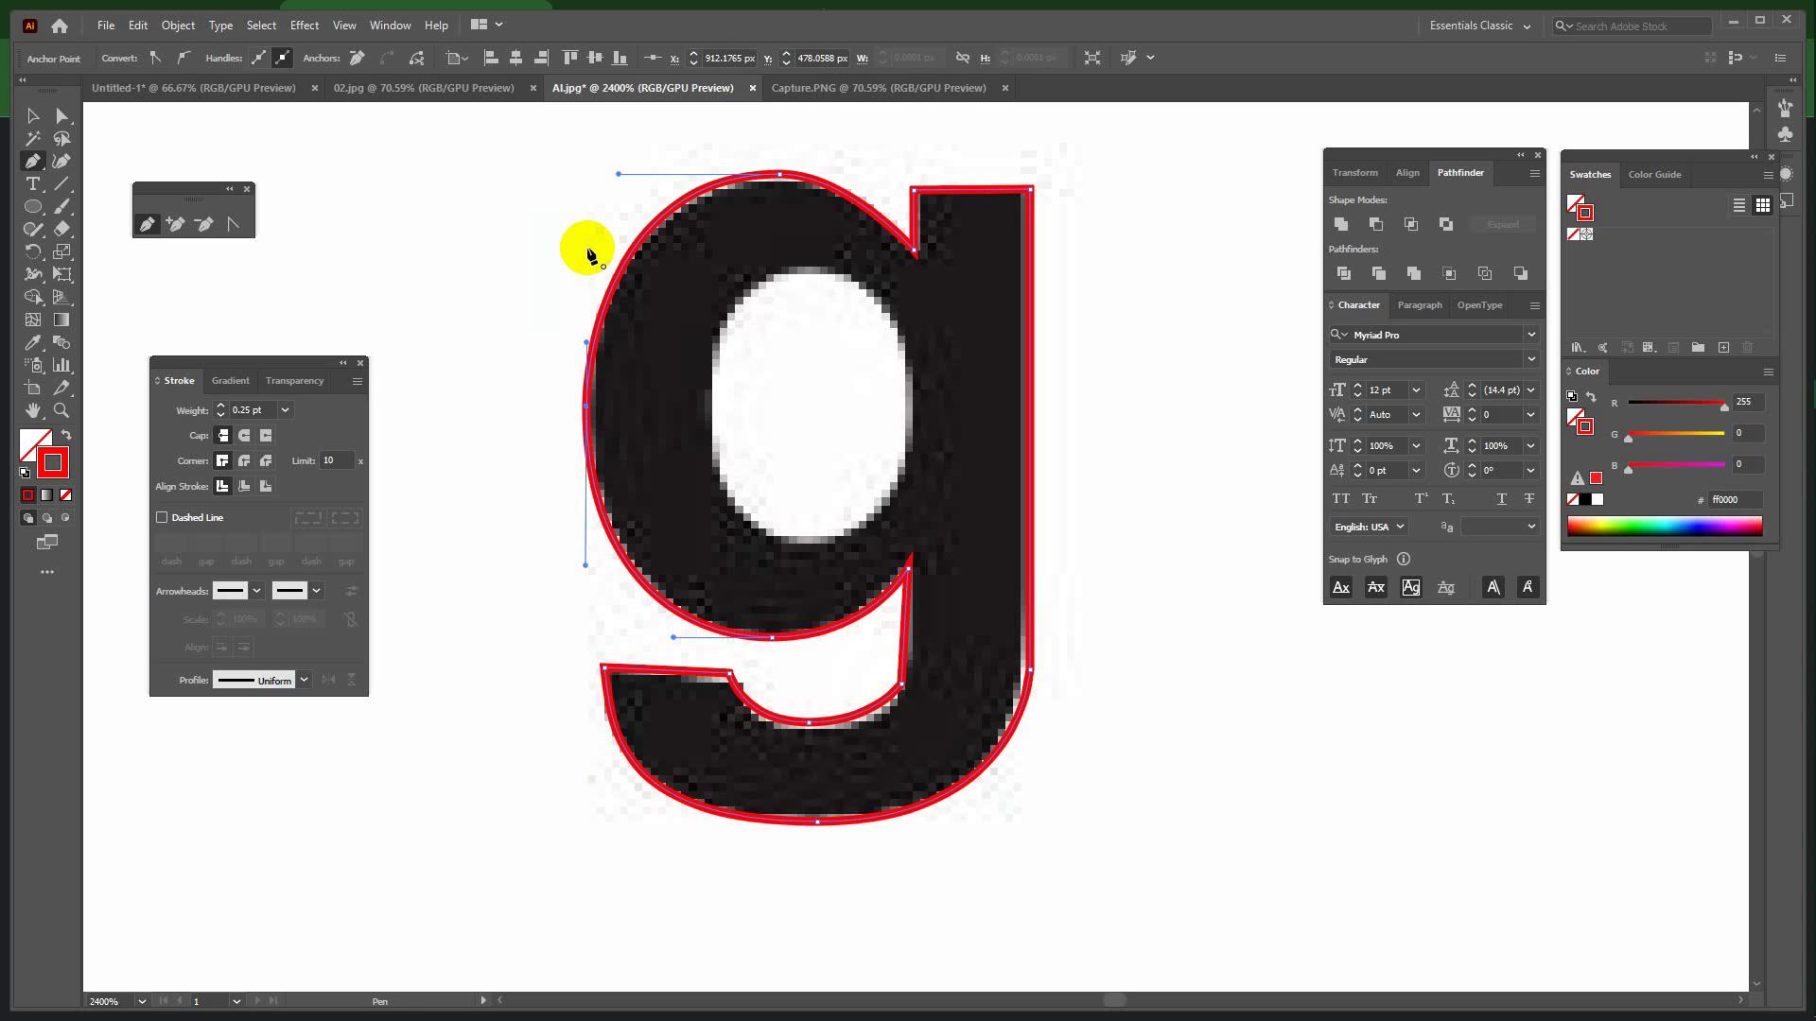
Trace the letter g's inner counter as a separate closed Pen path.
scroll(1135, 505, up, 2)
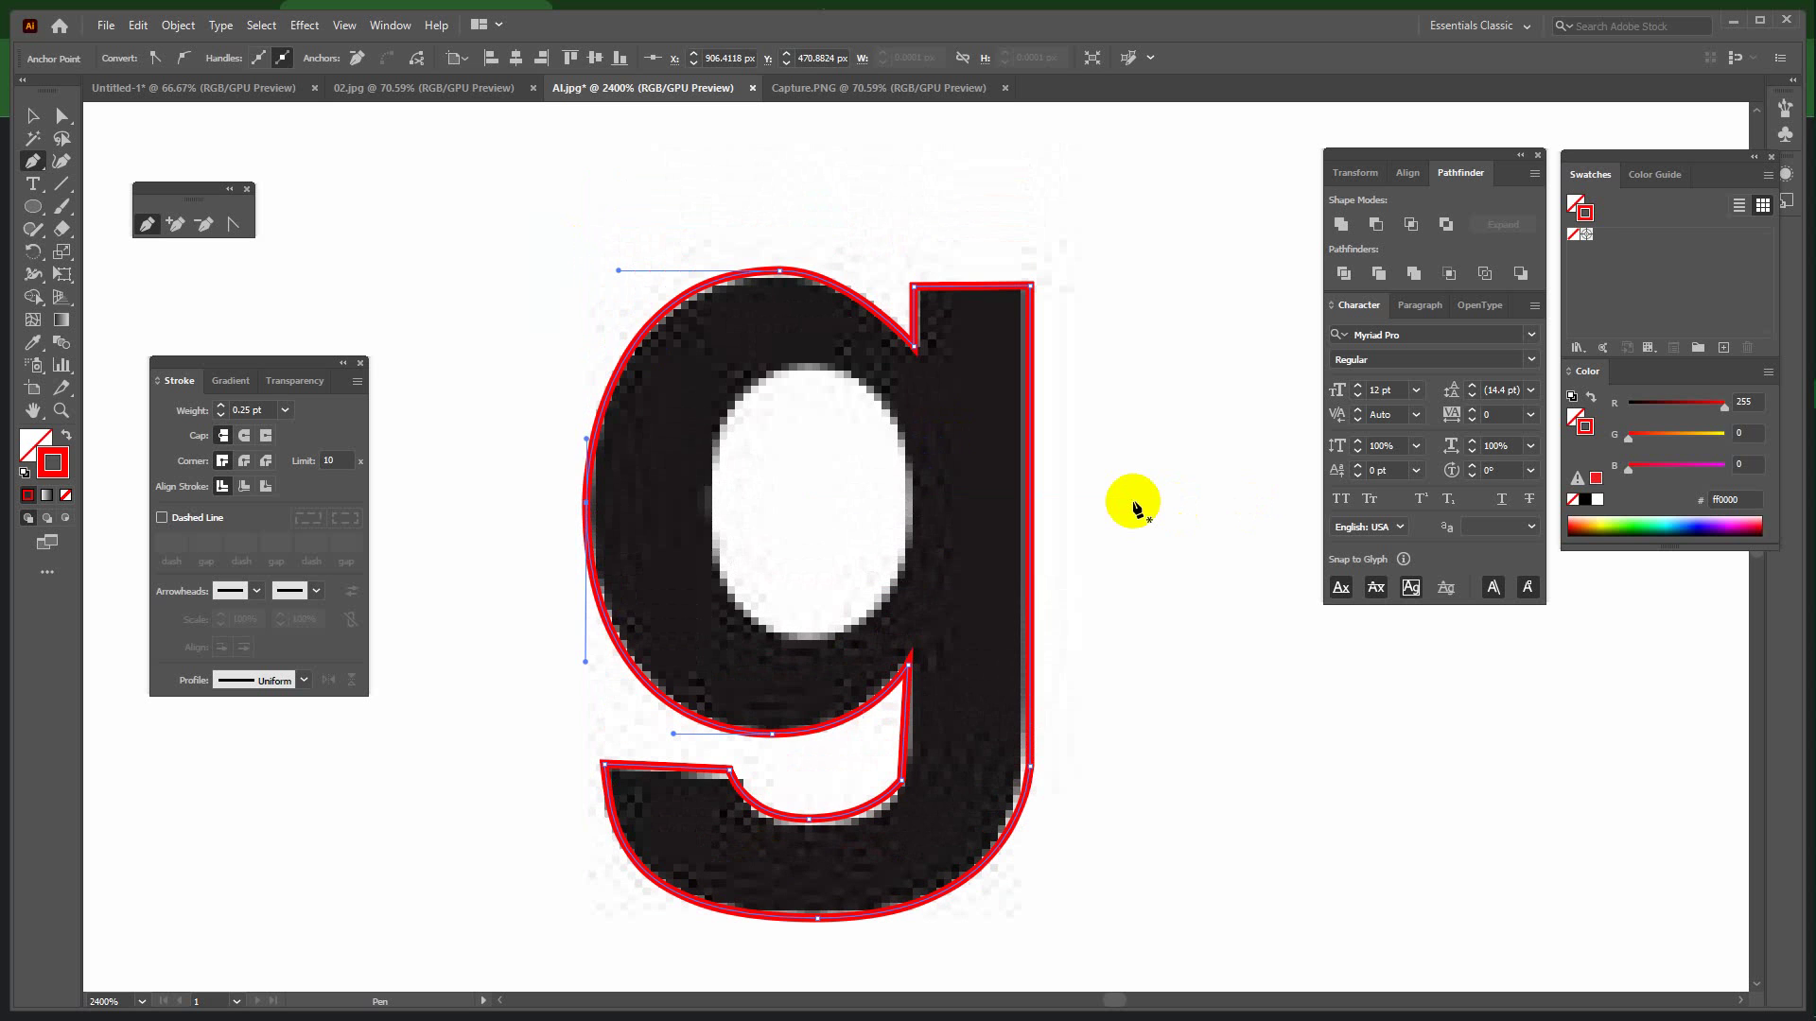
click(916, 501)
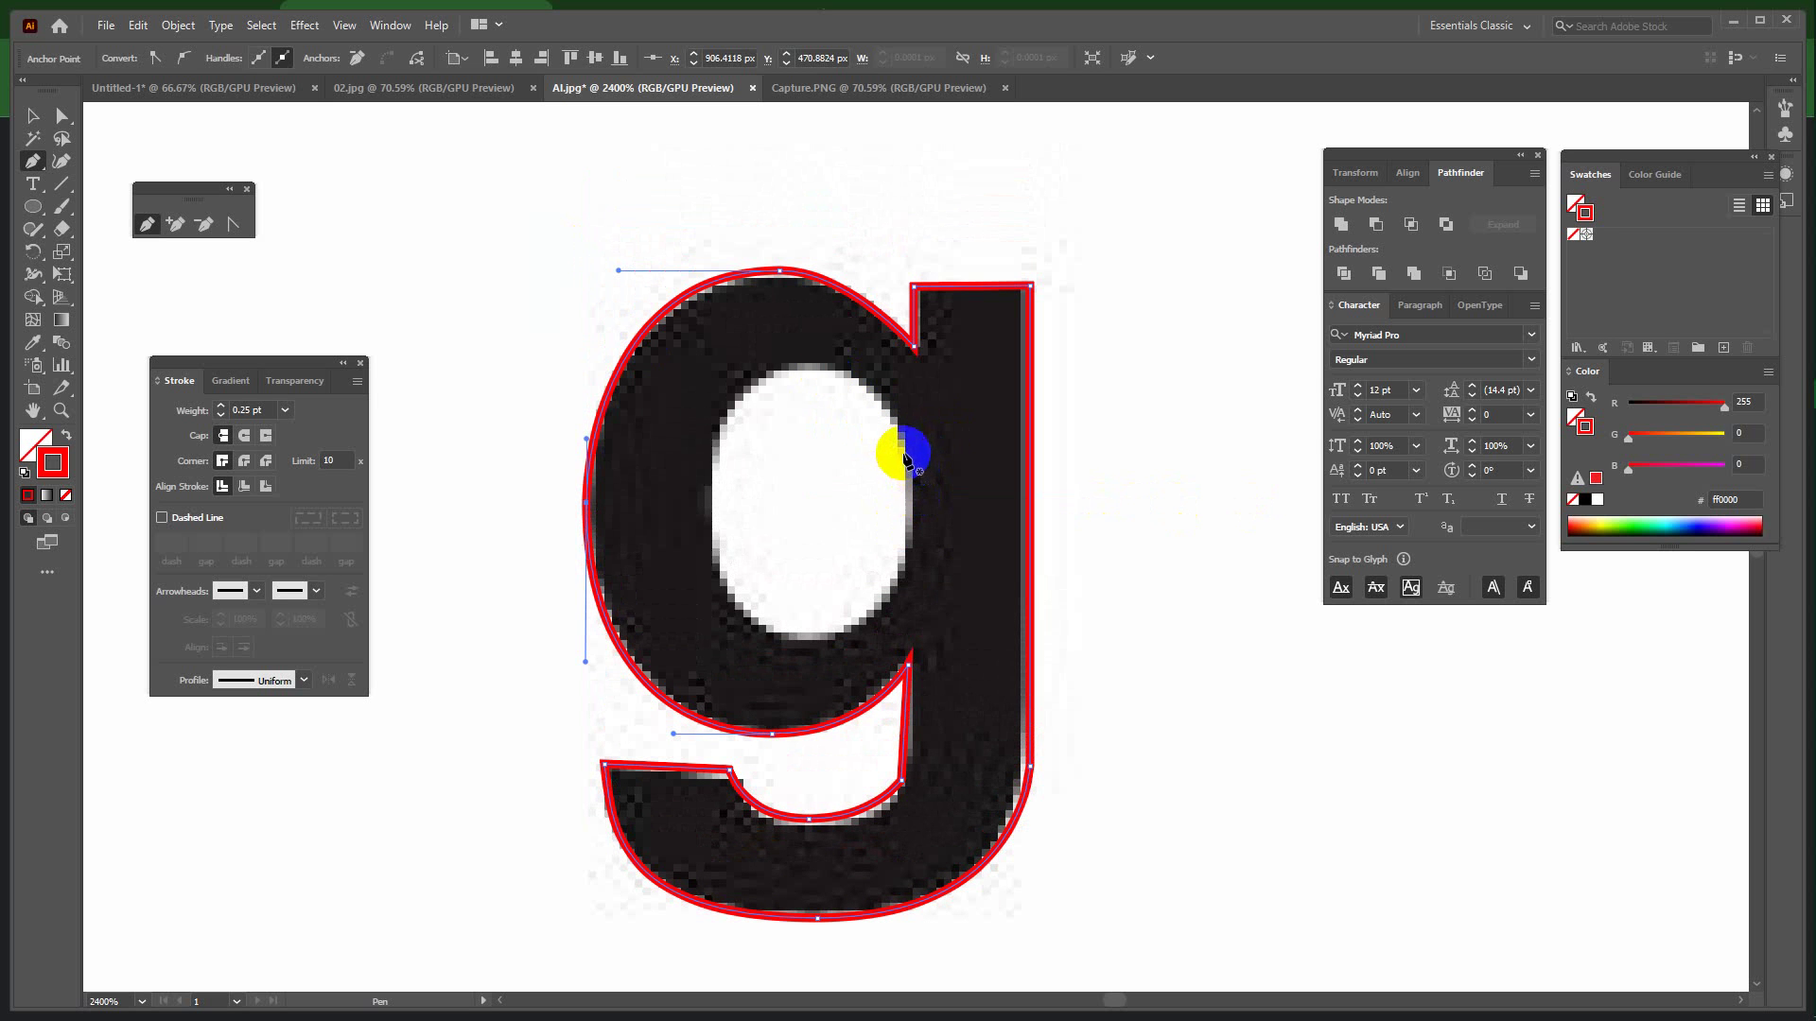
drag(906, 444, 720, 626)
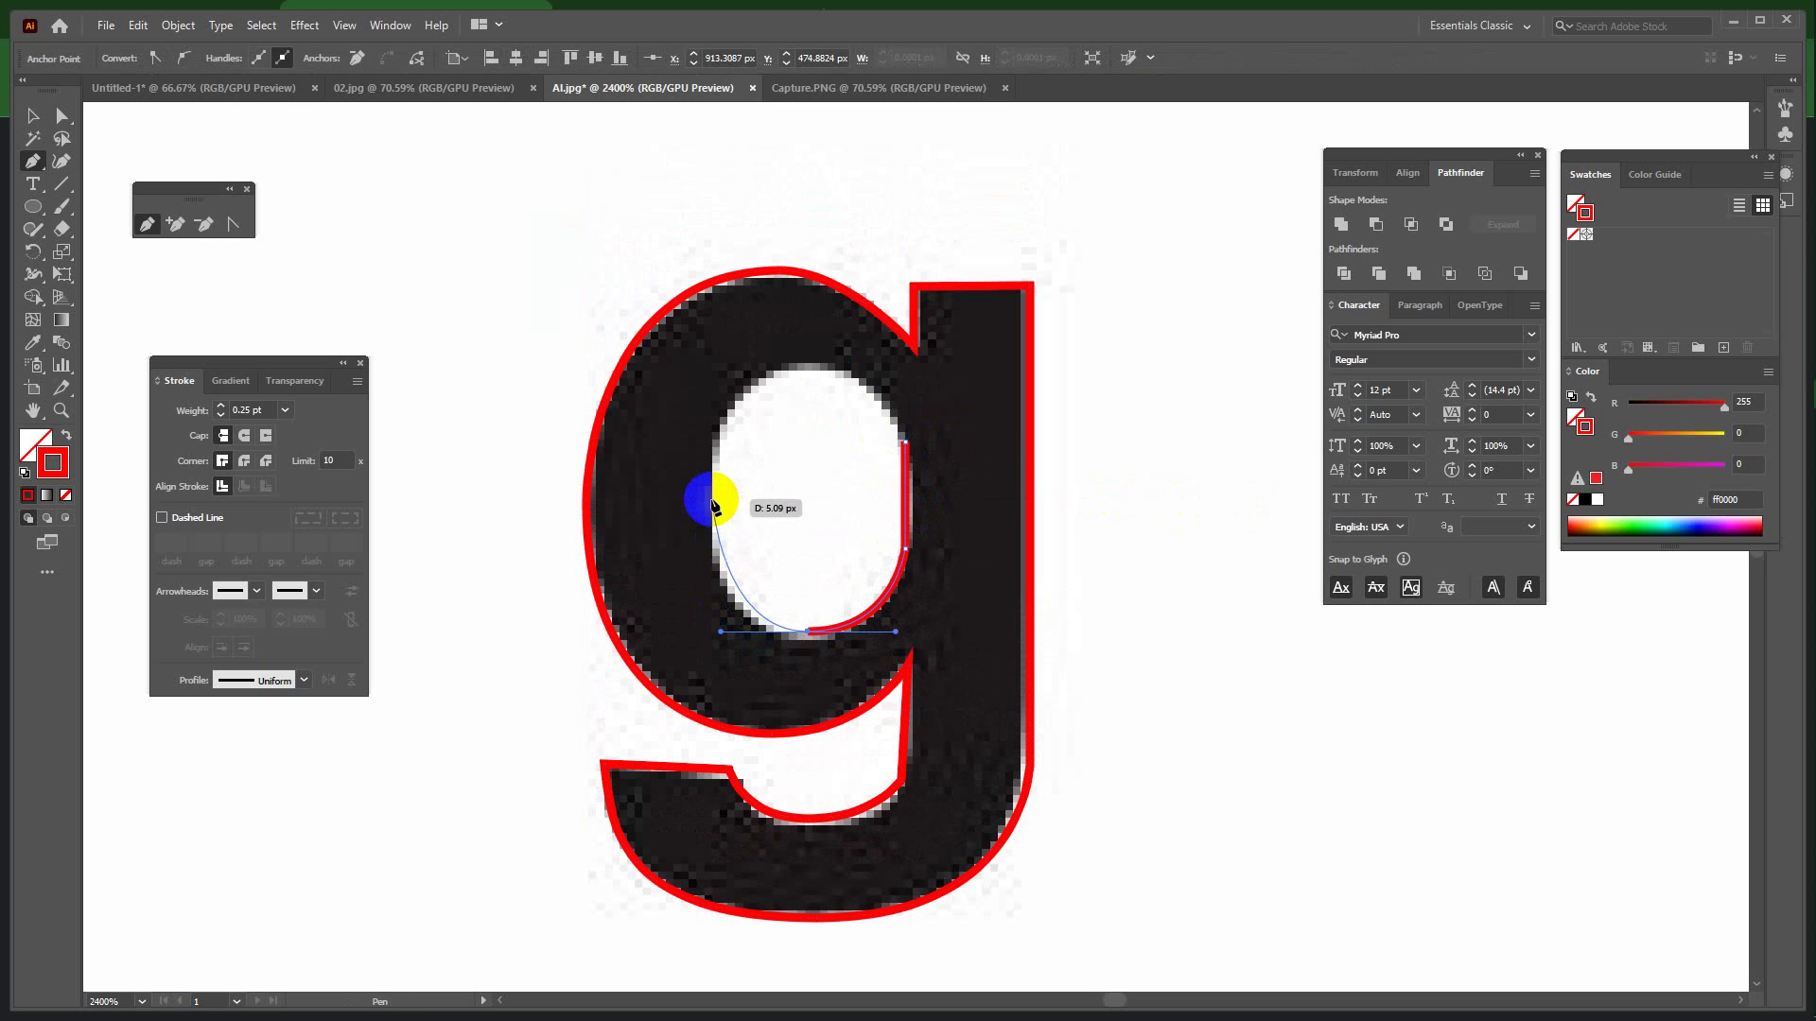
drag(711, 501, 712, 444)
drag(808, 372, 882, 372)
drag(905, 442, 914, 450)
Subtract the counter path from the letter g's outline with Minus Front and swap its fill and stroke for a solid red fill.
click(36, 114)
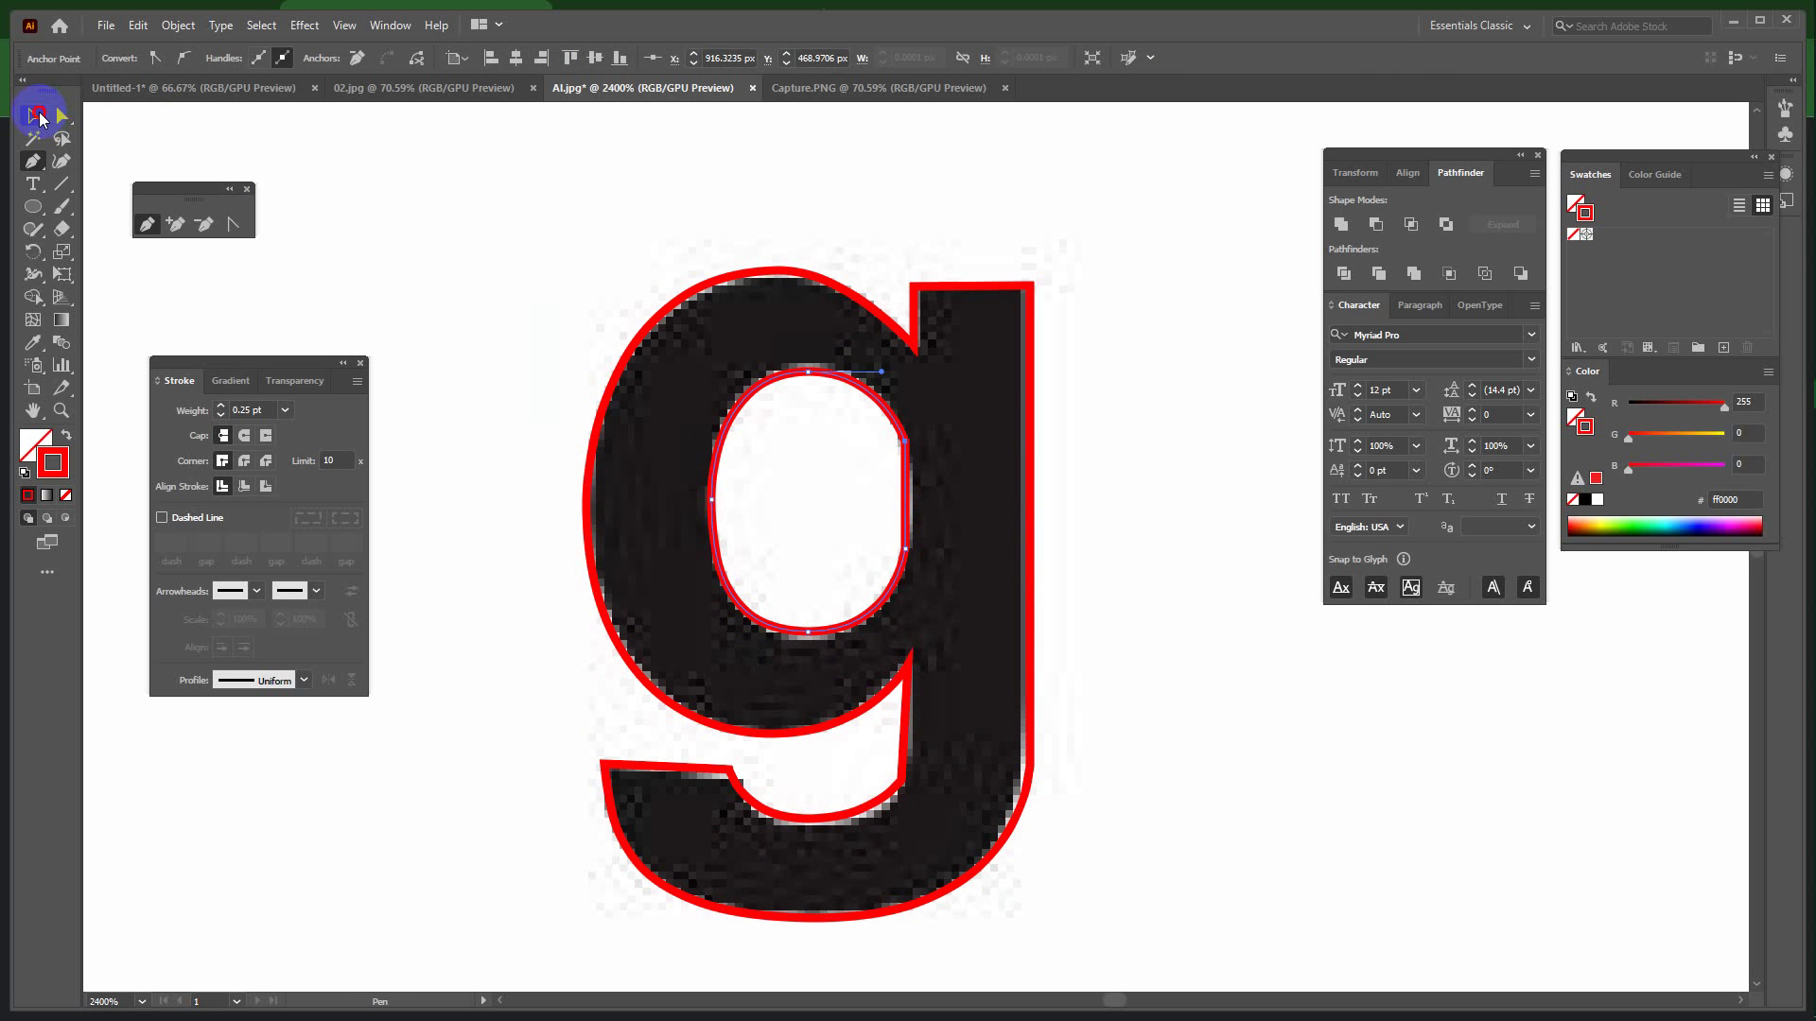
click(1007, 655)
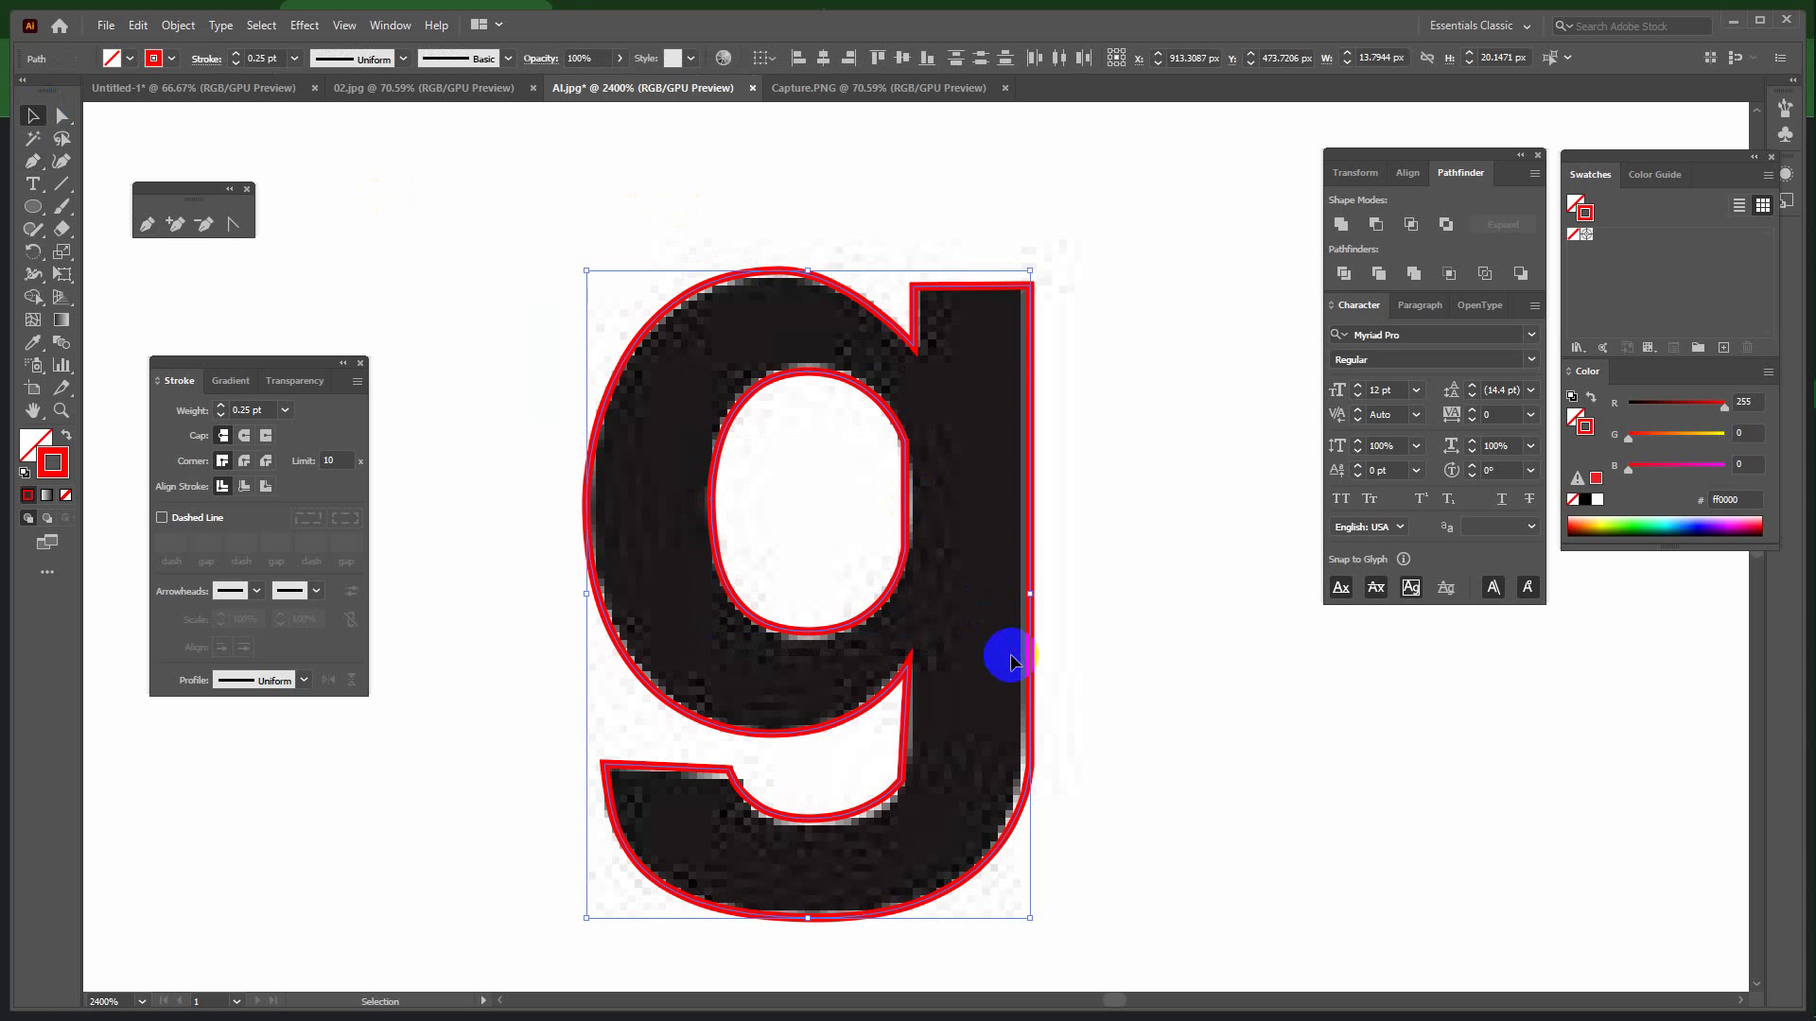
click(1377, 227)
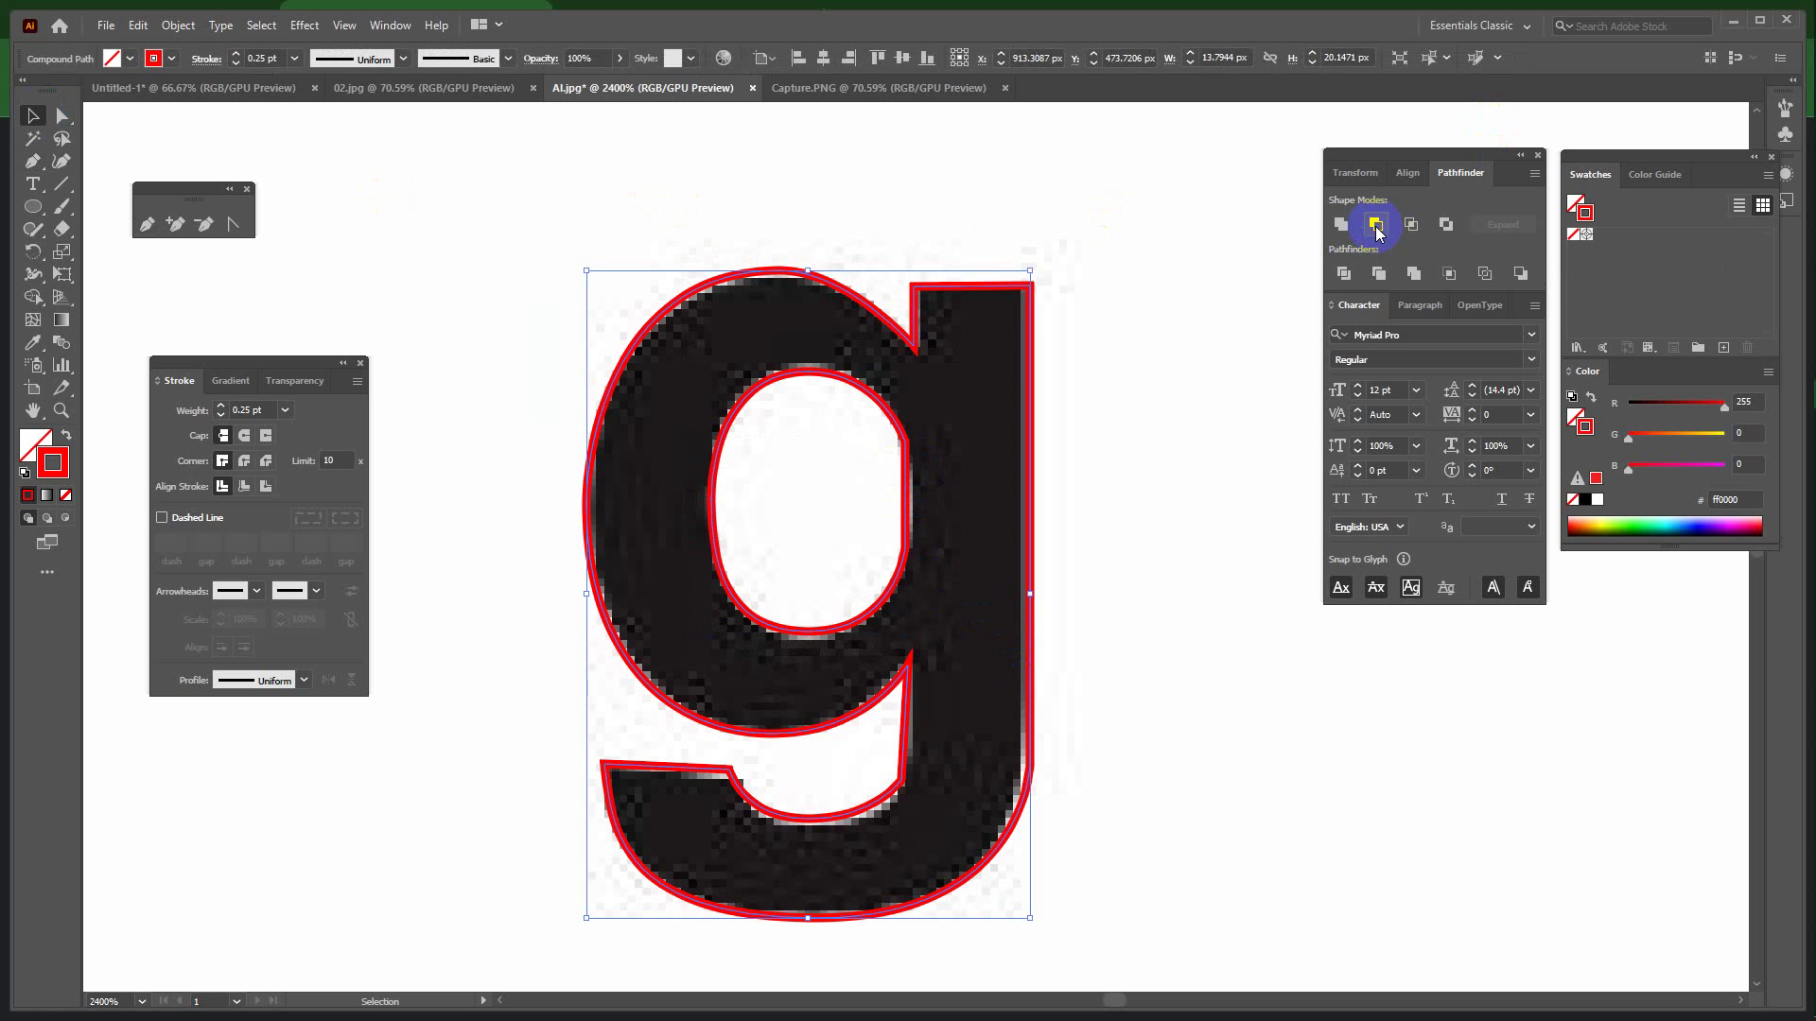
click(66, 436)
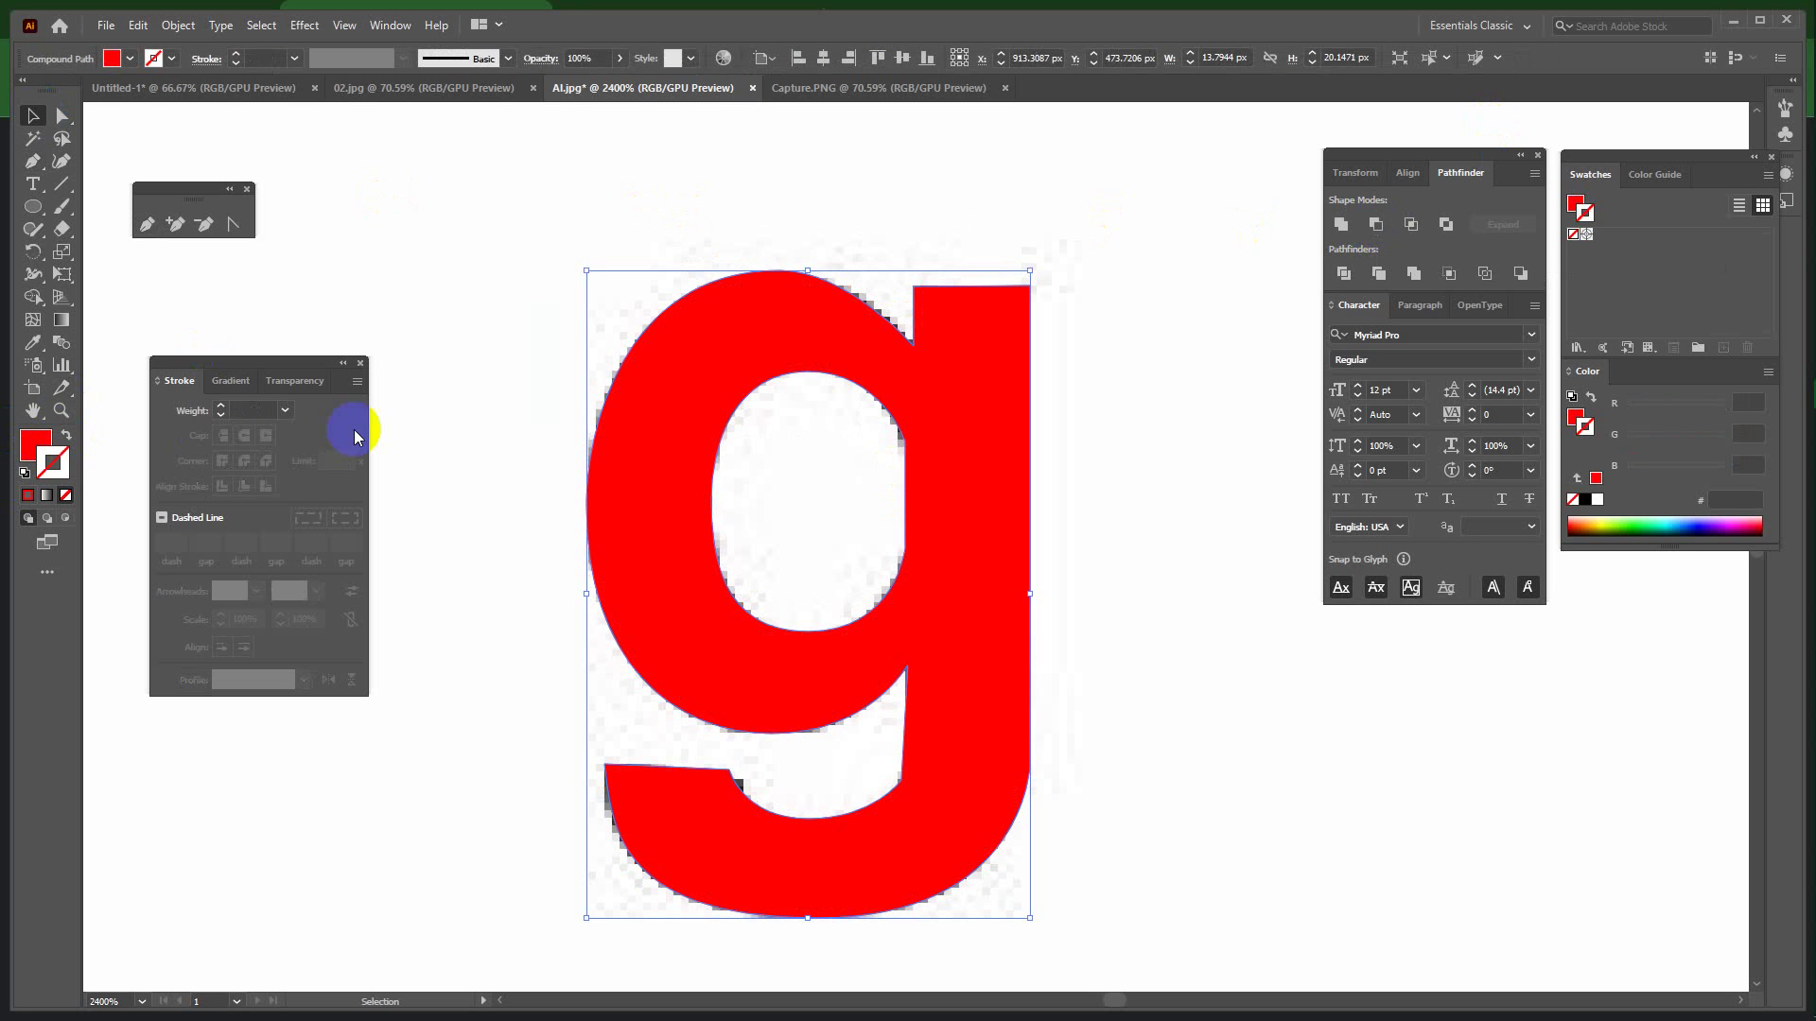
click(441, 410)
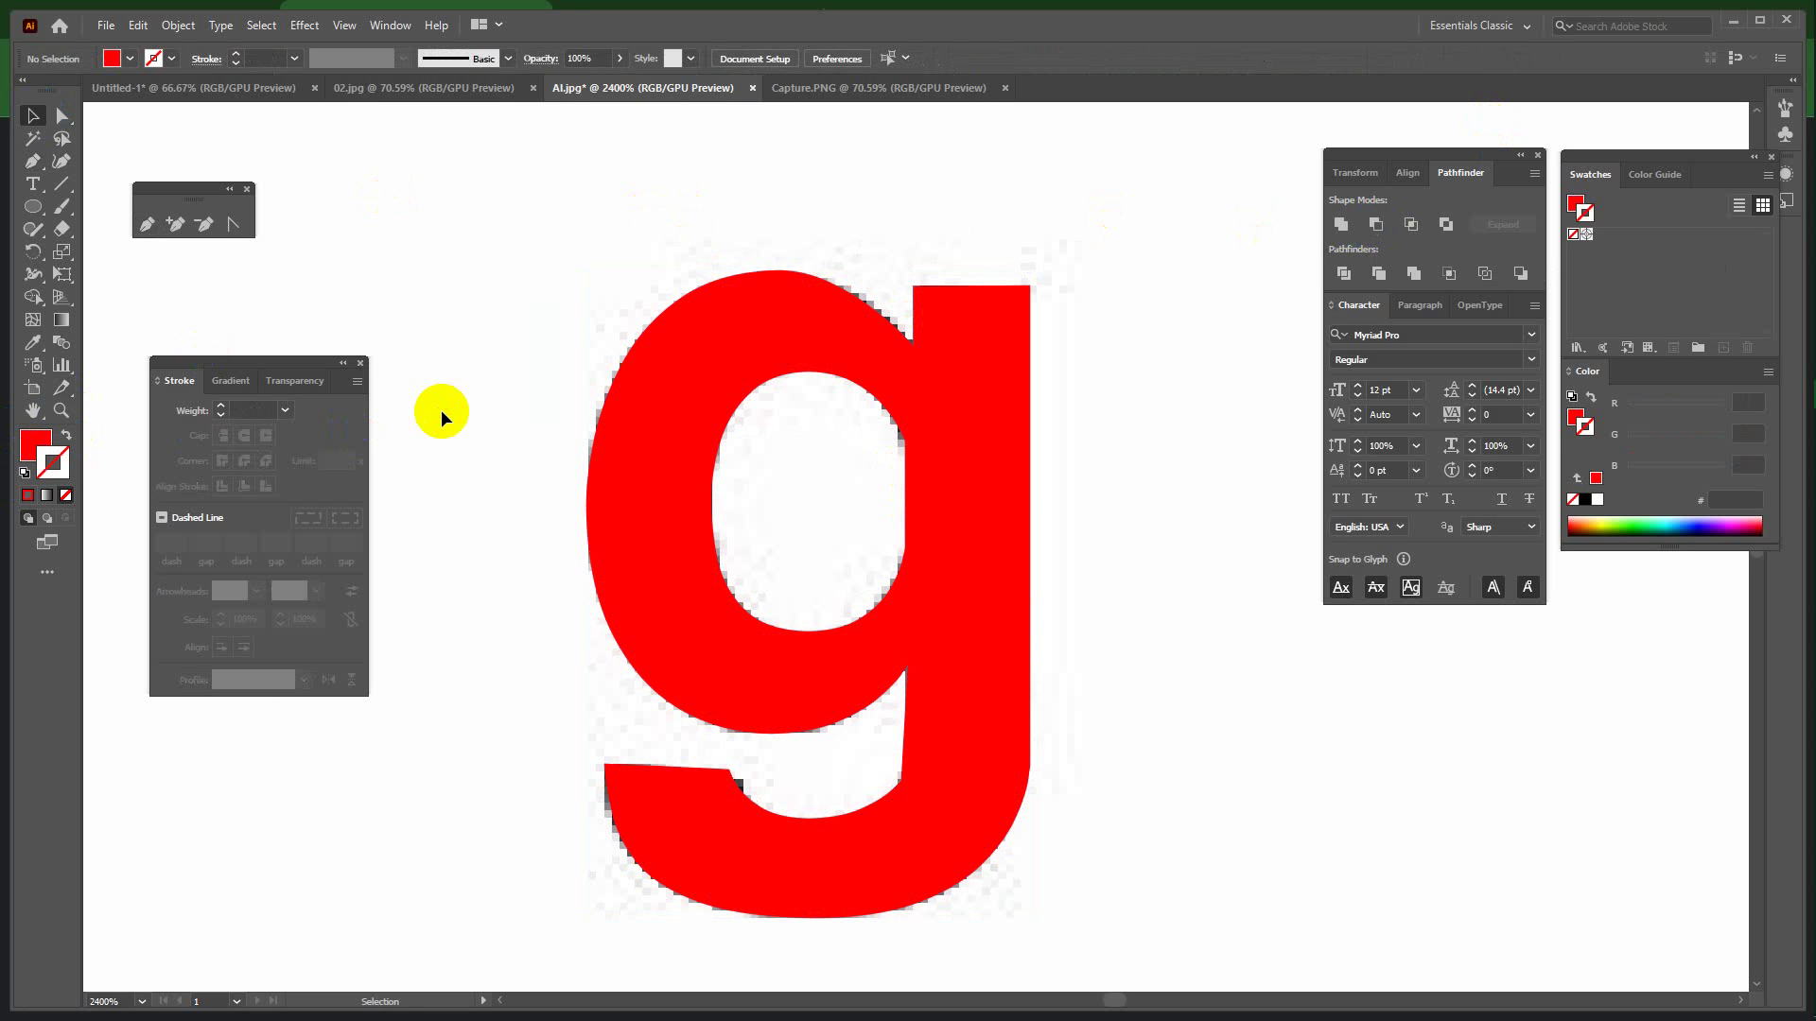
Move the red letter g off the alphabet image to the left of the red letter a.
key(ctrl+minus)
key(ctrl+minus)
key(ctrl+minus)
key(ctrl+minus)
key(ctrl+minus)
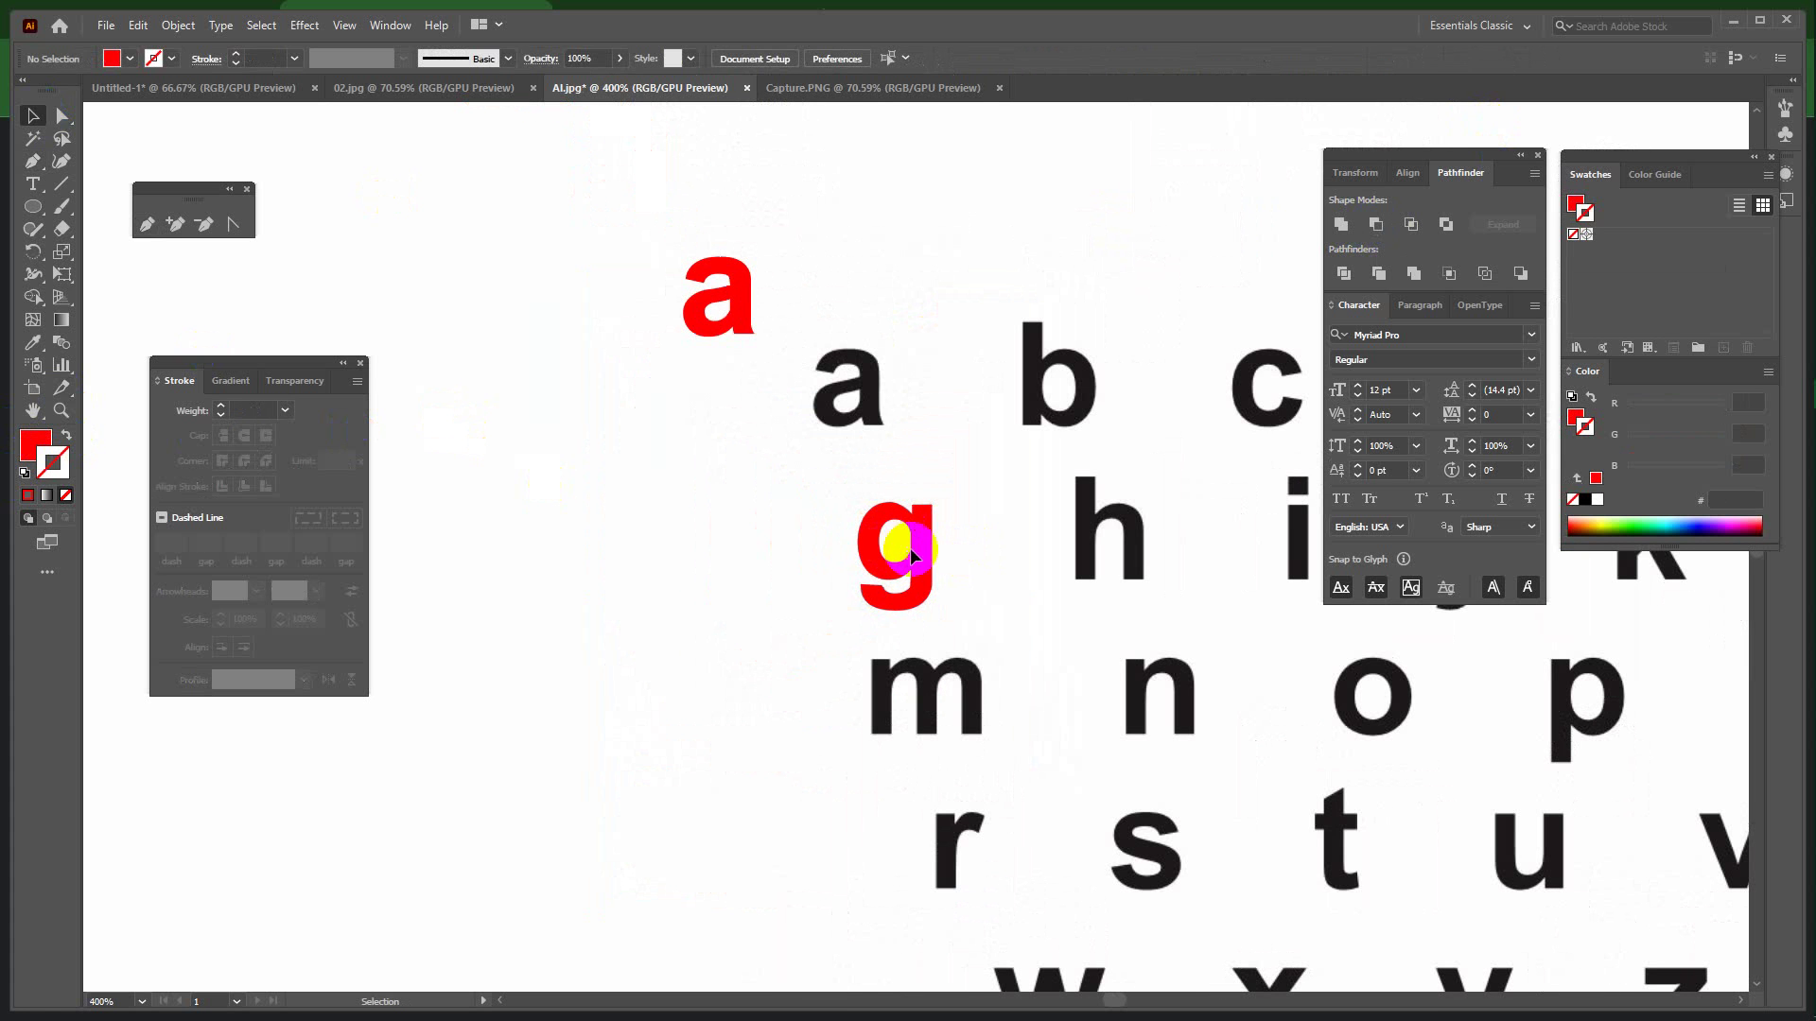
drag(912, 556, 528, 325)
click(732, 520)
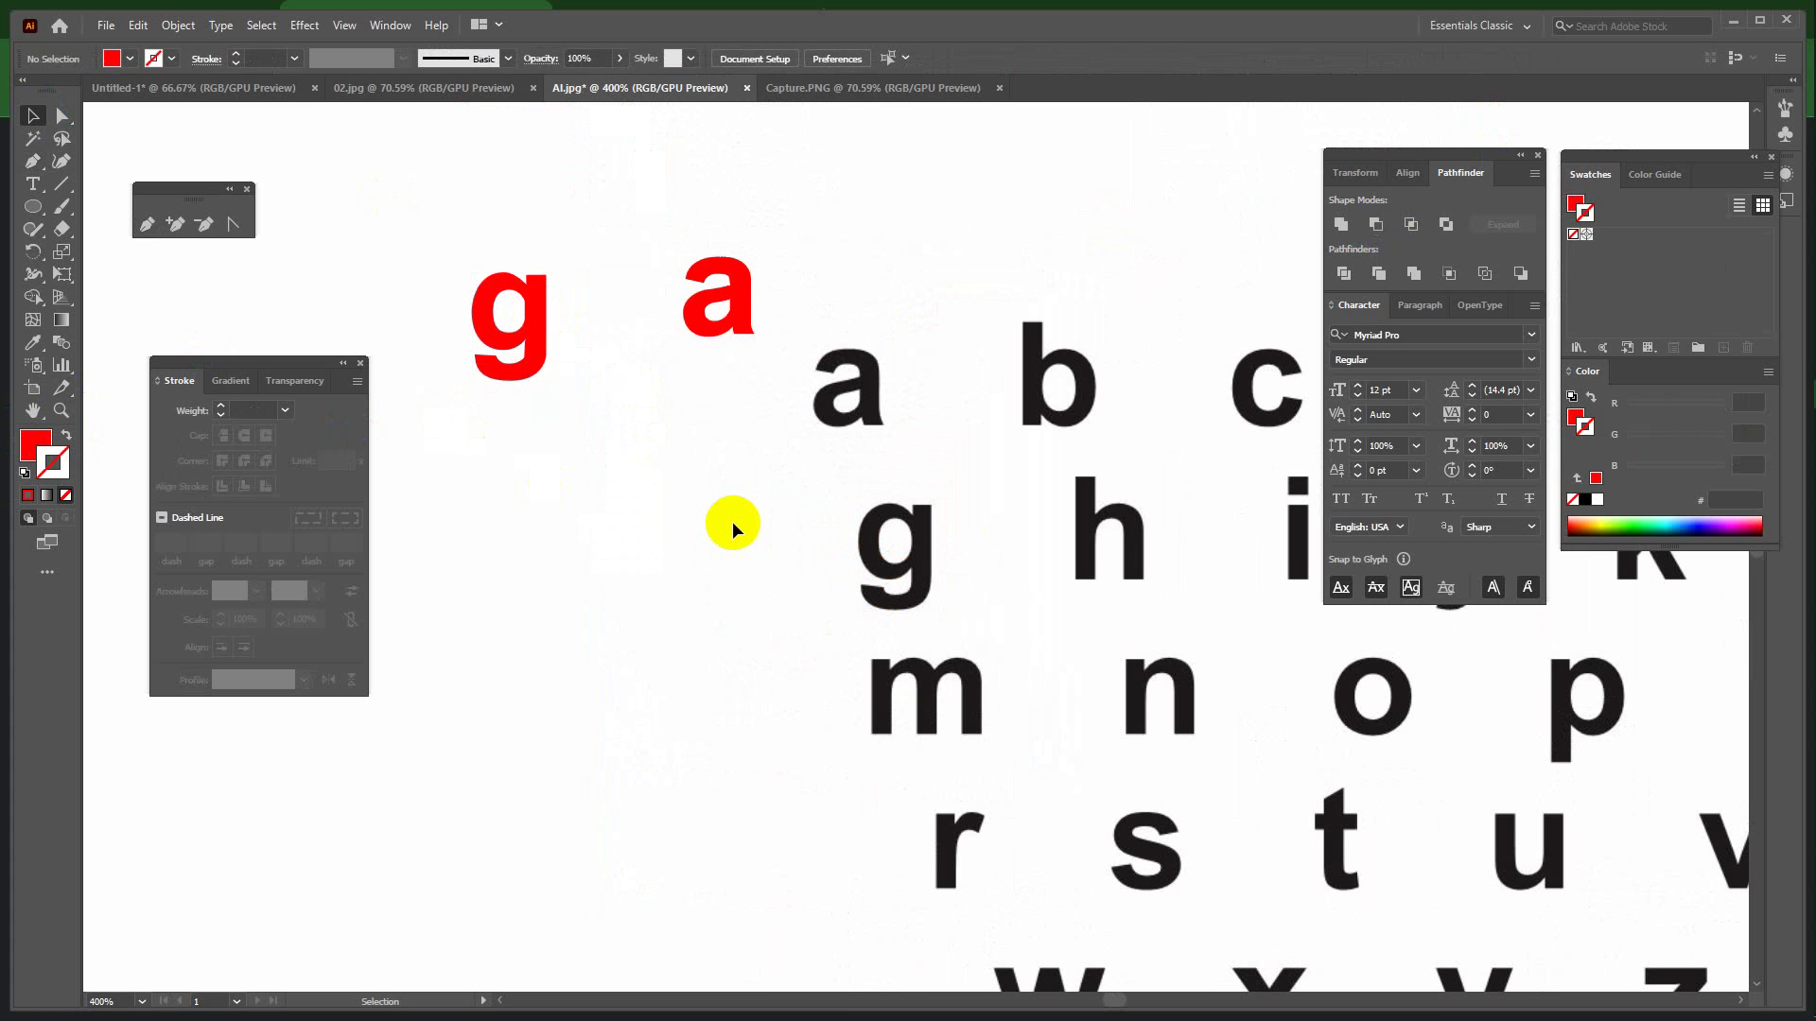
Undo the letter g's move, its fill and stroke swap, and the Minus Front operation.
key(ctrl+z)
key(ctrl+z)
key(ctrl+z)
click(734, 531)
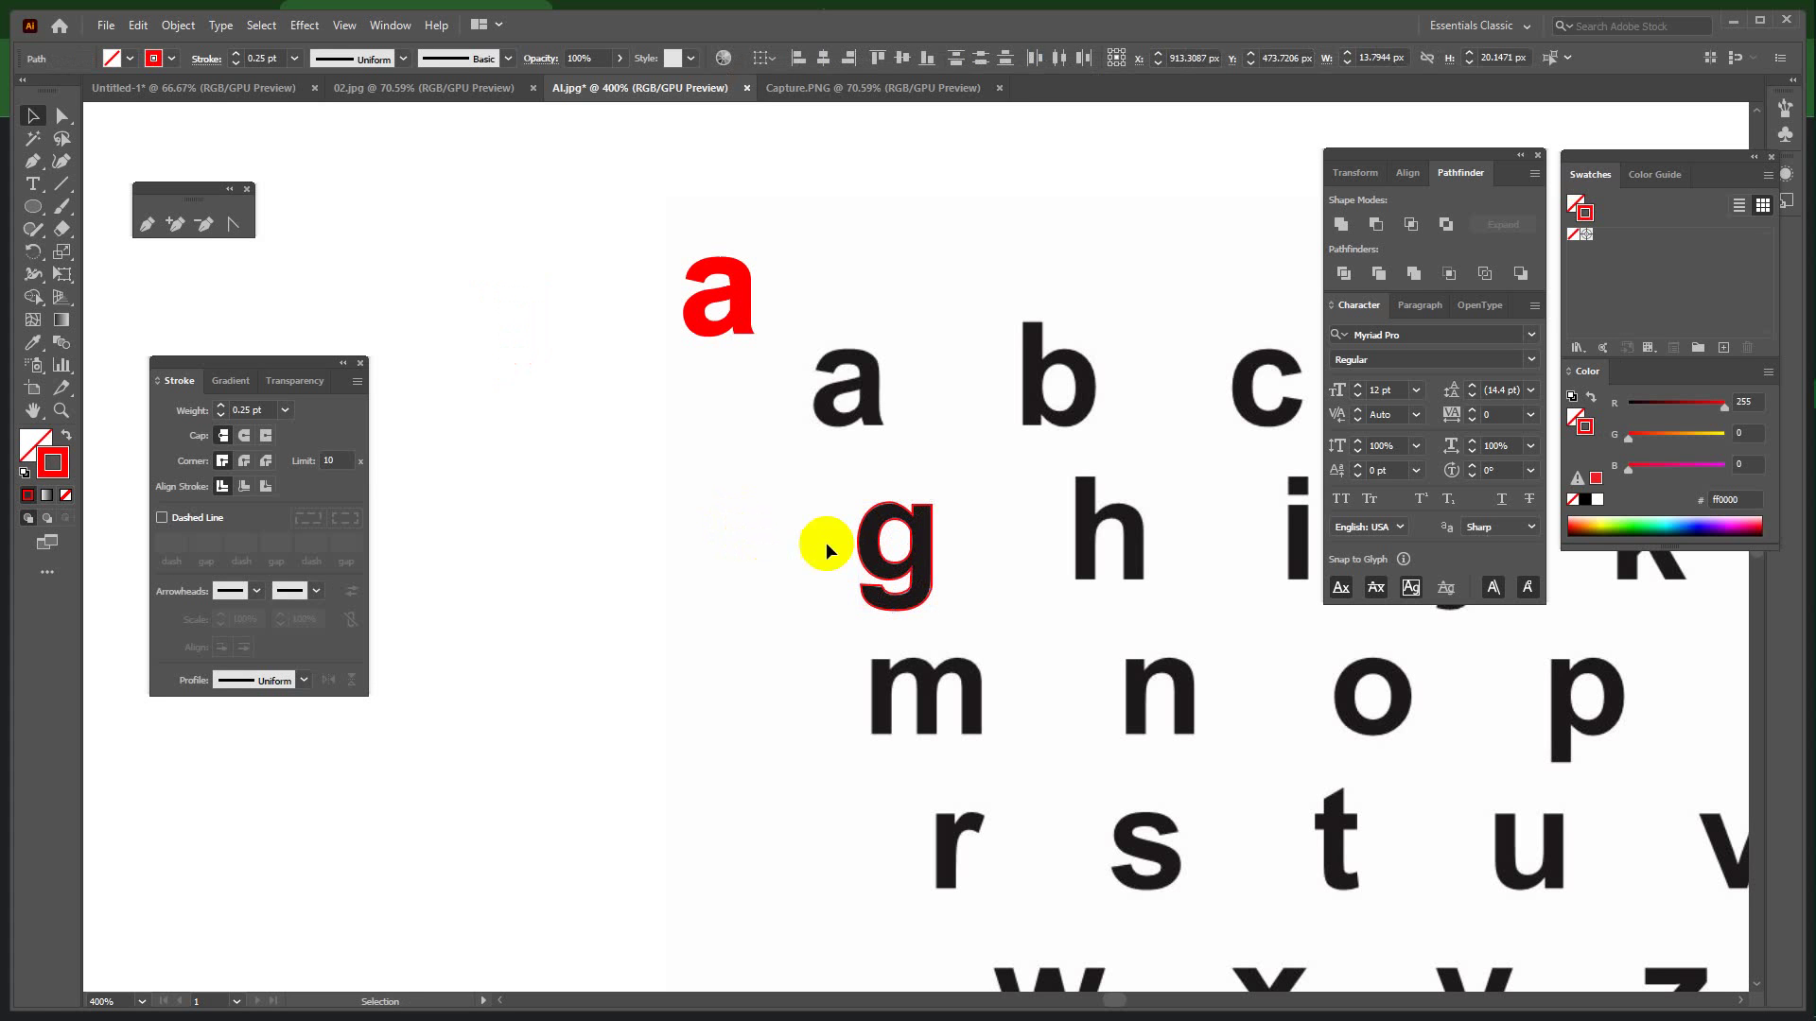
Duplicate both letter g paths to the left of the traced letter and swap the copy's stroke to a red fill.
click(912, 545)
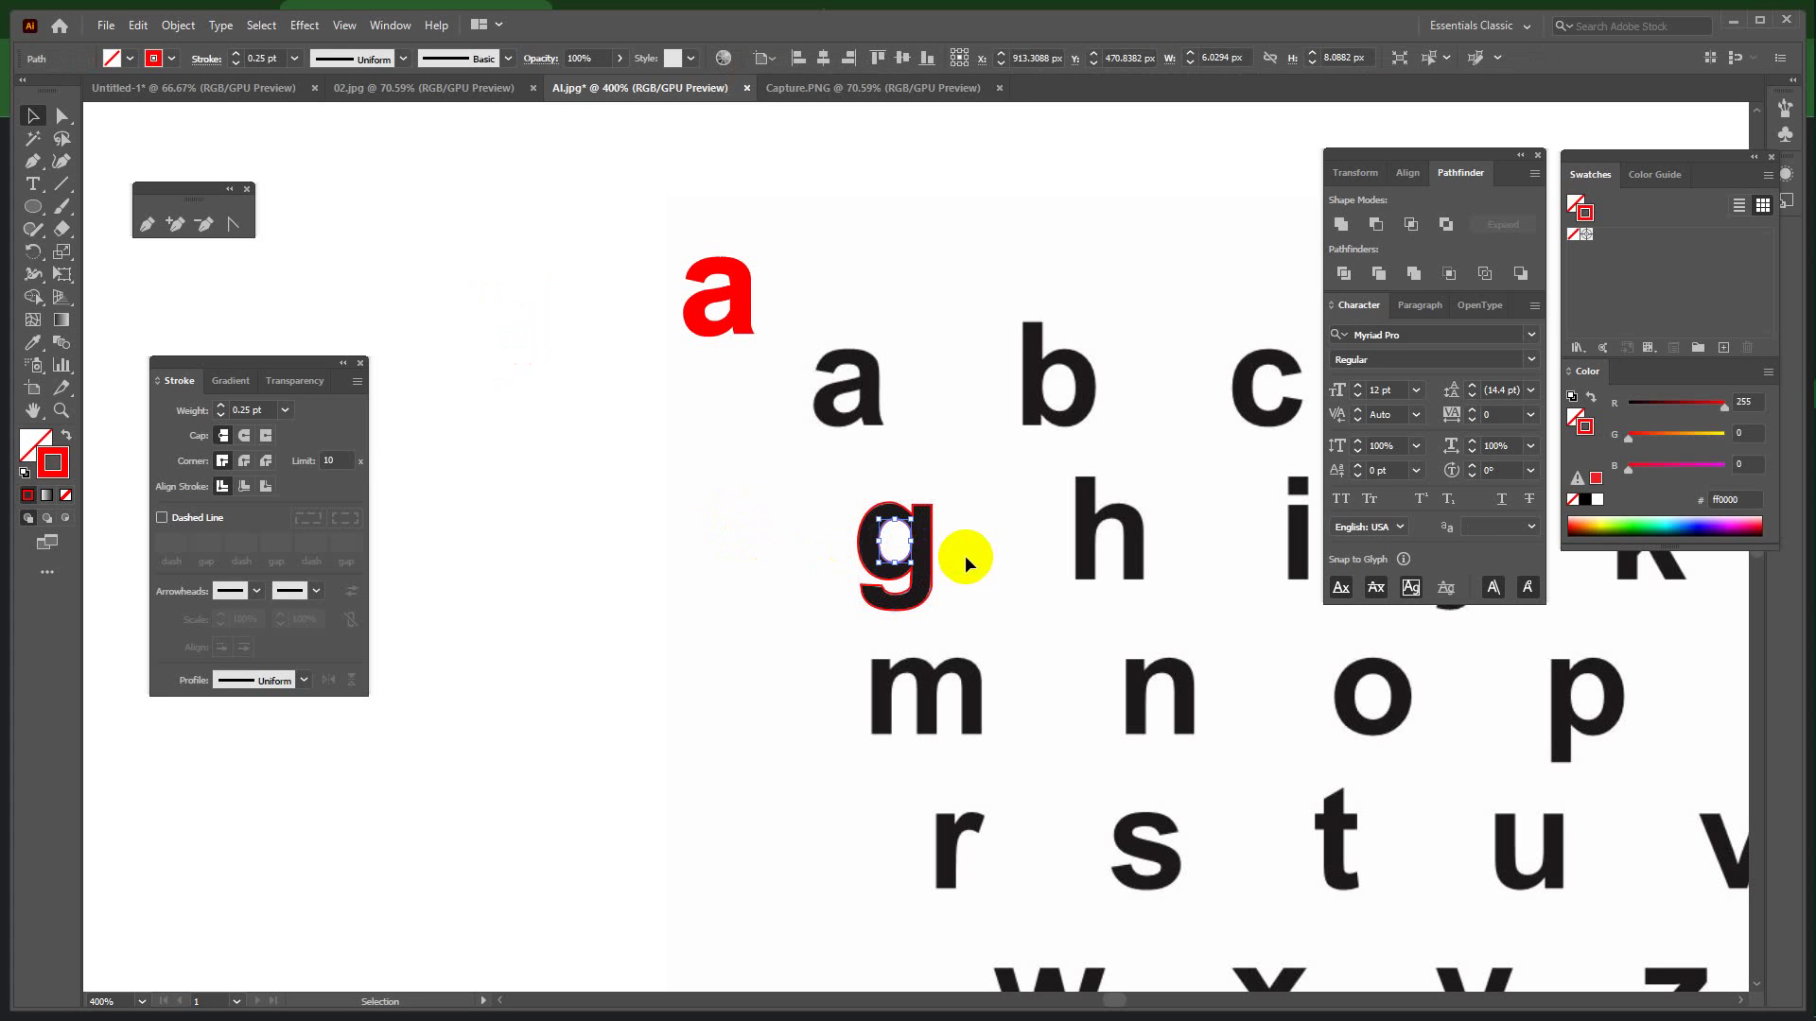
drag(811, 482, 680, 507)
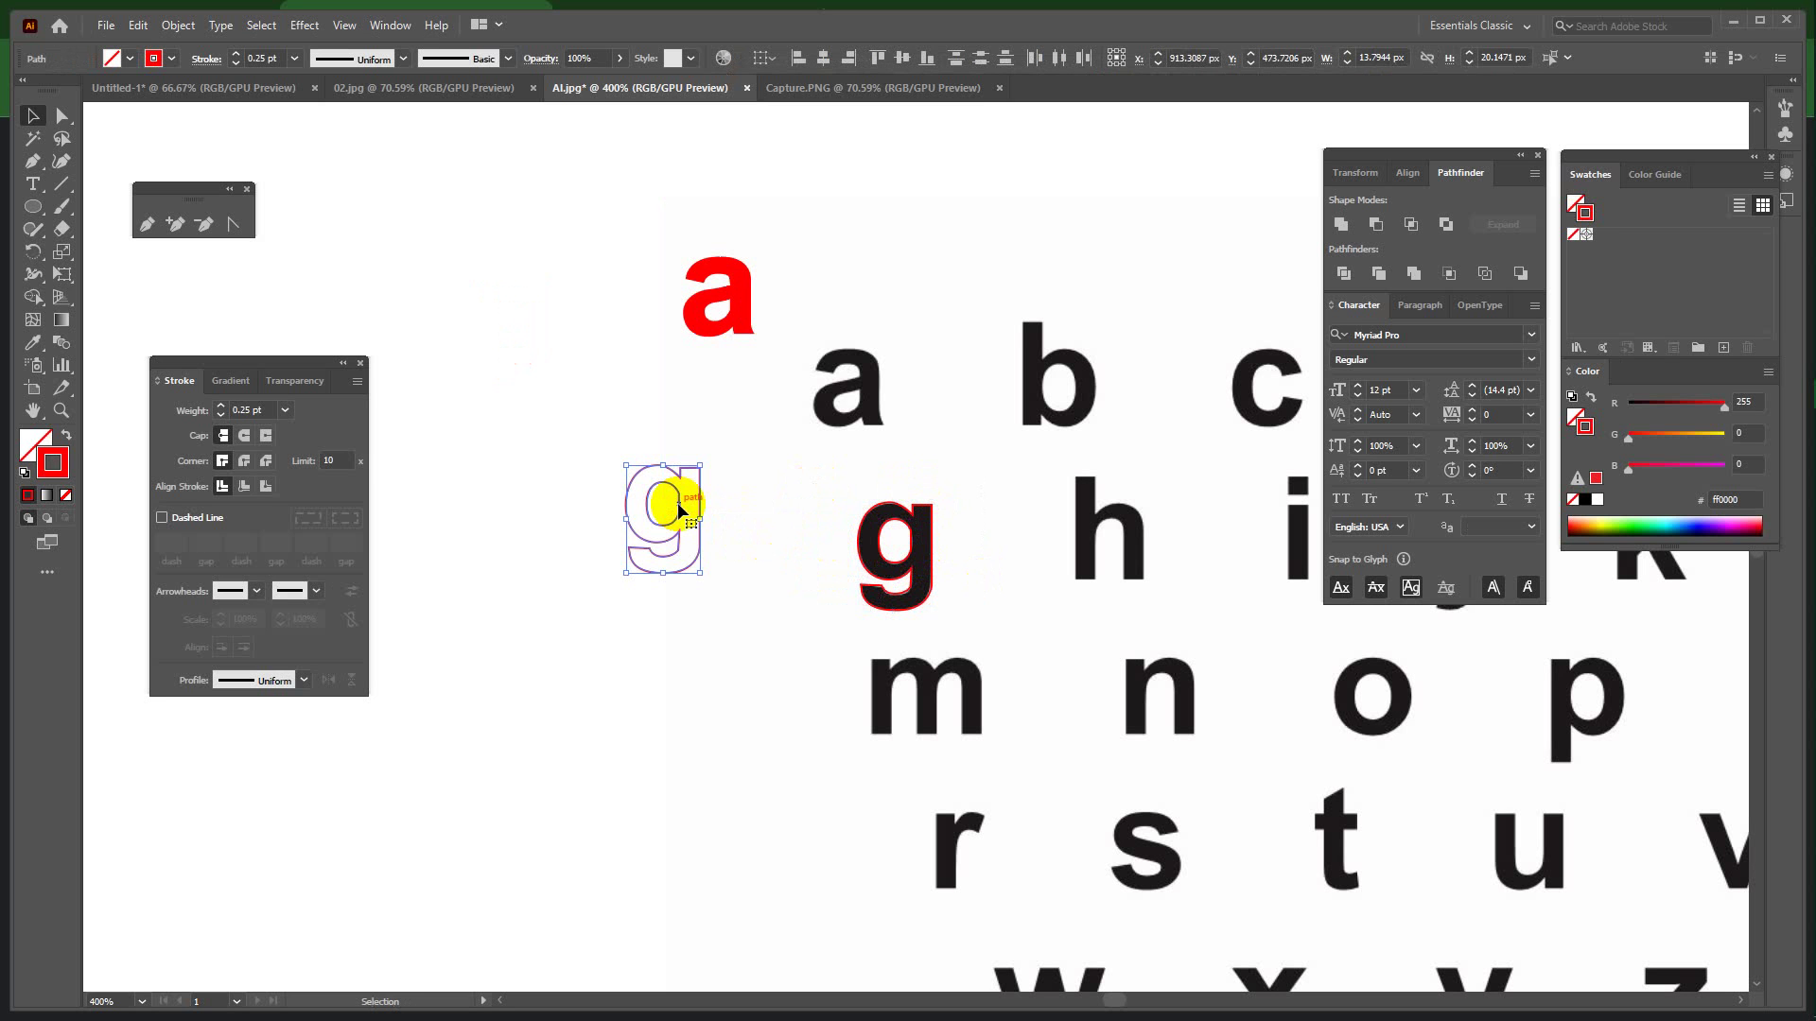
click(66, 434)
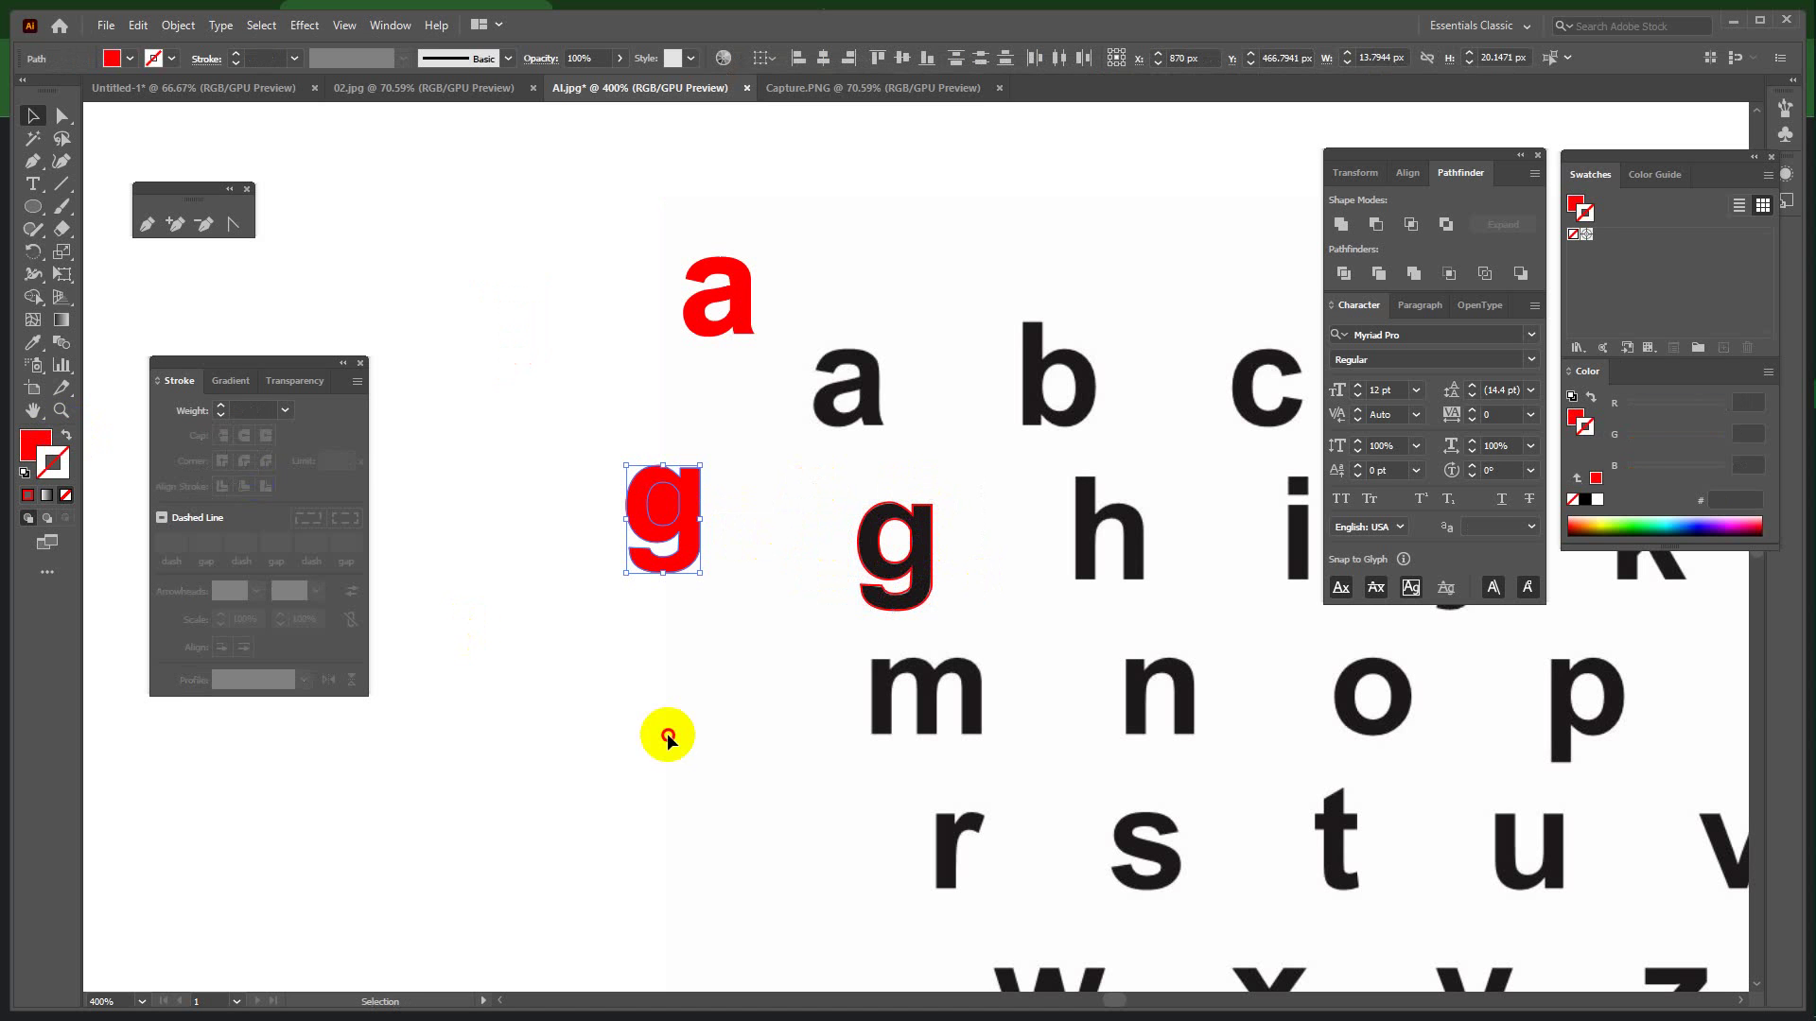
Subtract the counter from the red copy of the letter g with Minus Front.
click(663, 494)
drag(663, 493, 733, 483)
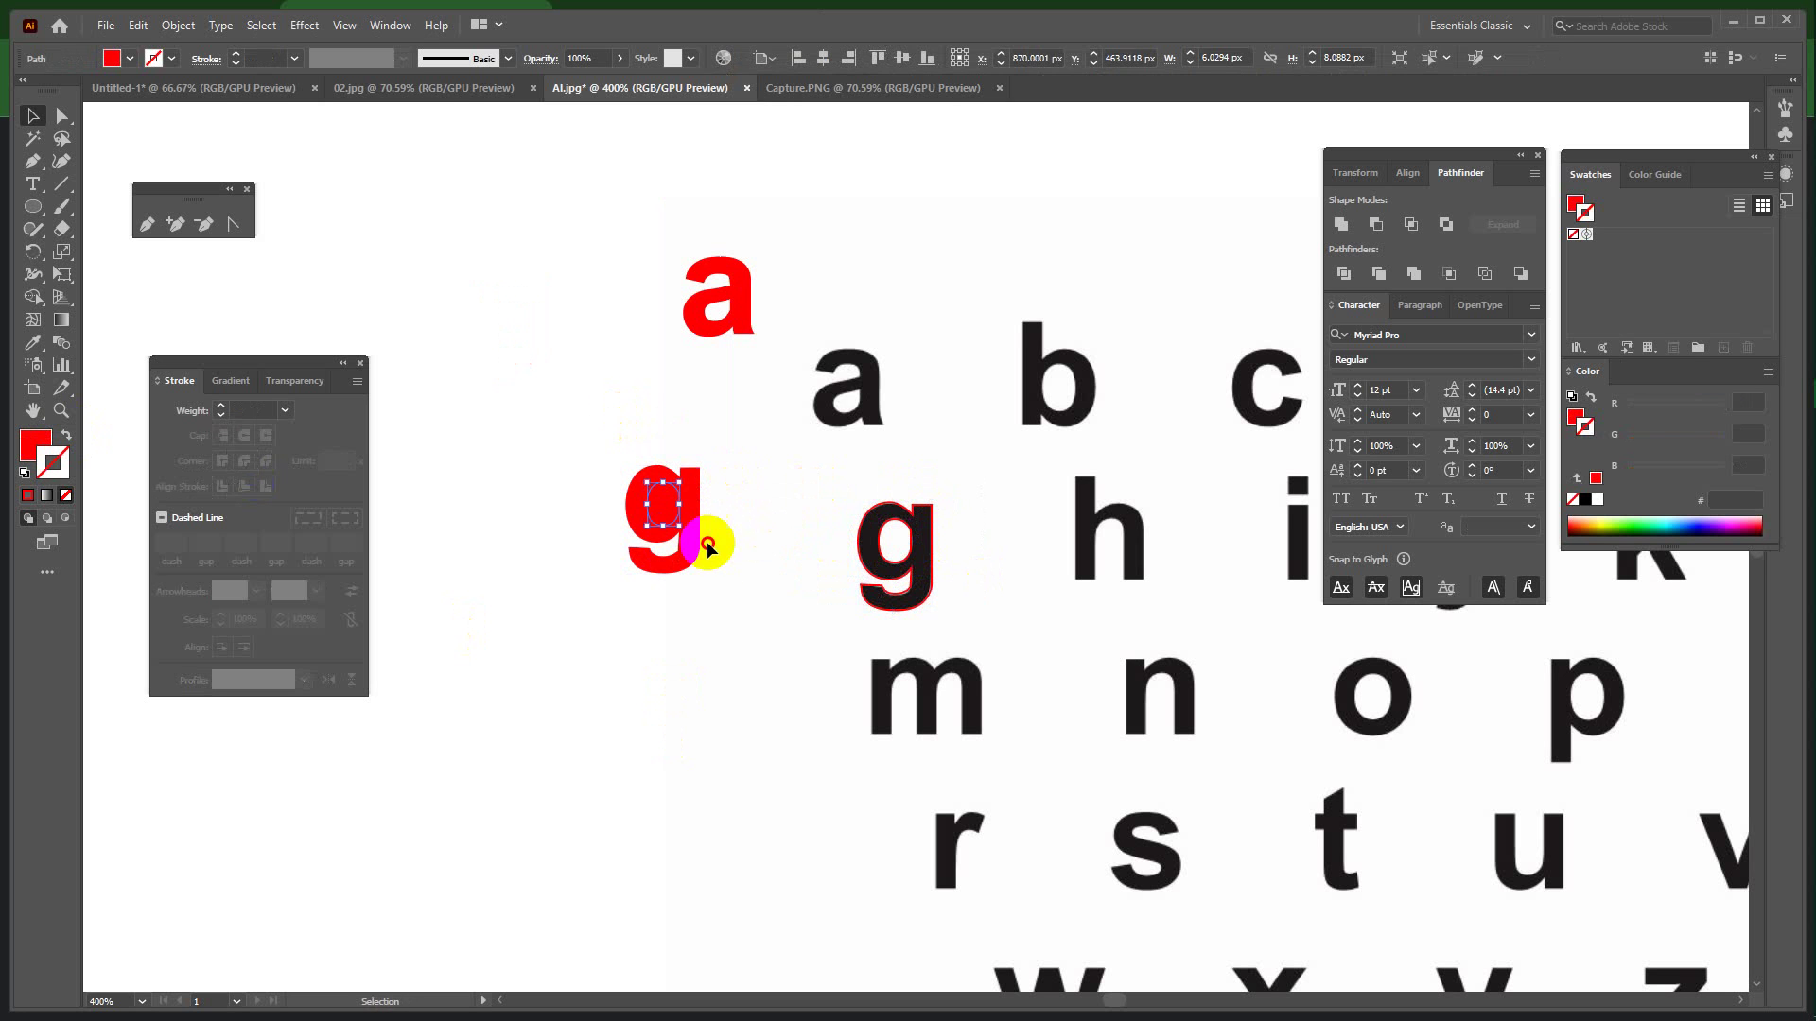
shift+click(707, 544)
click(1375, 224)
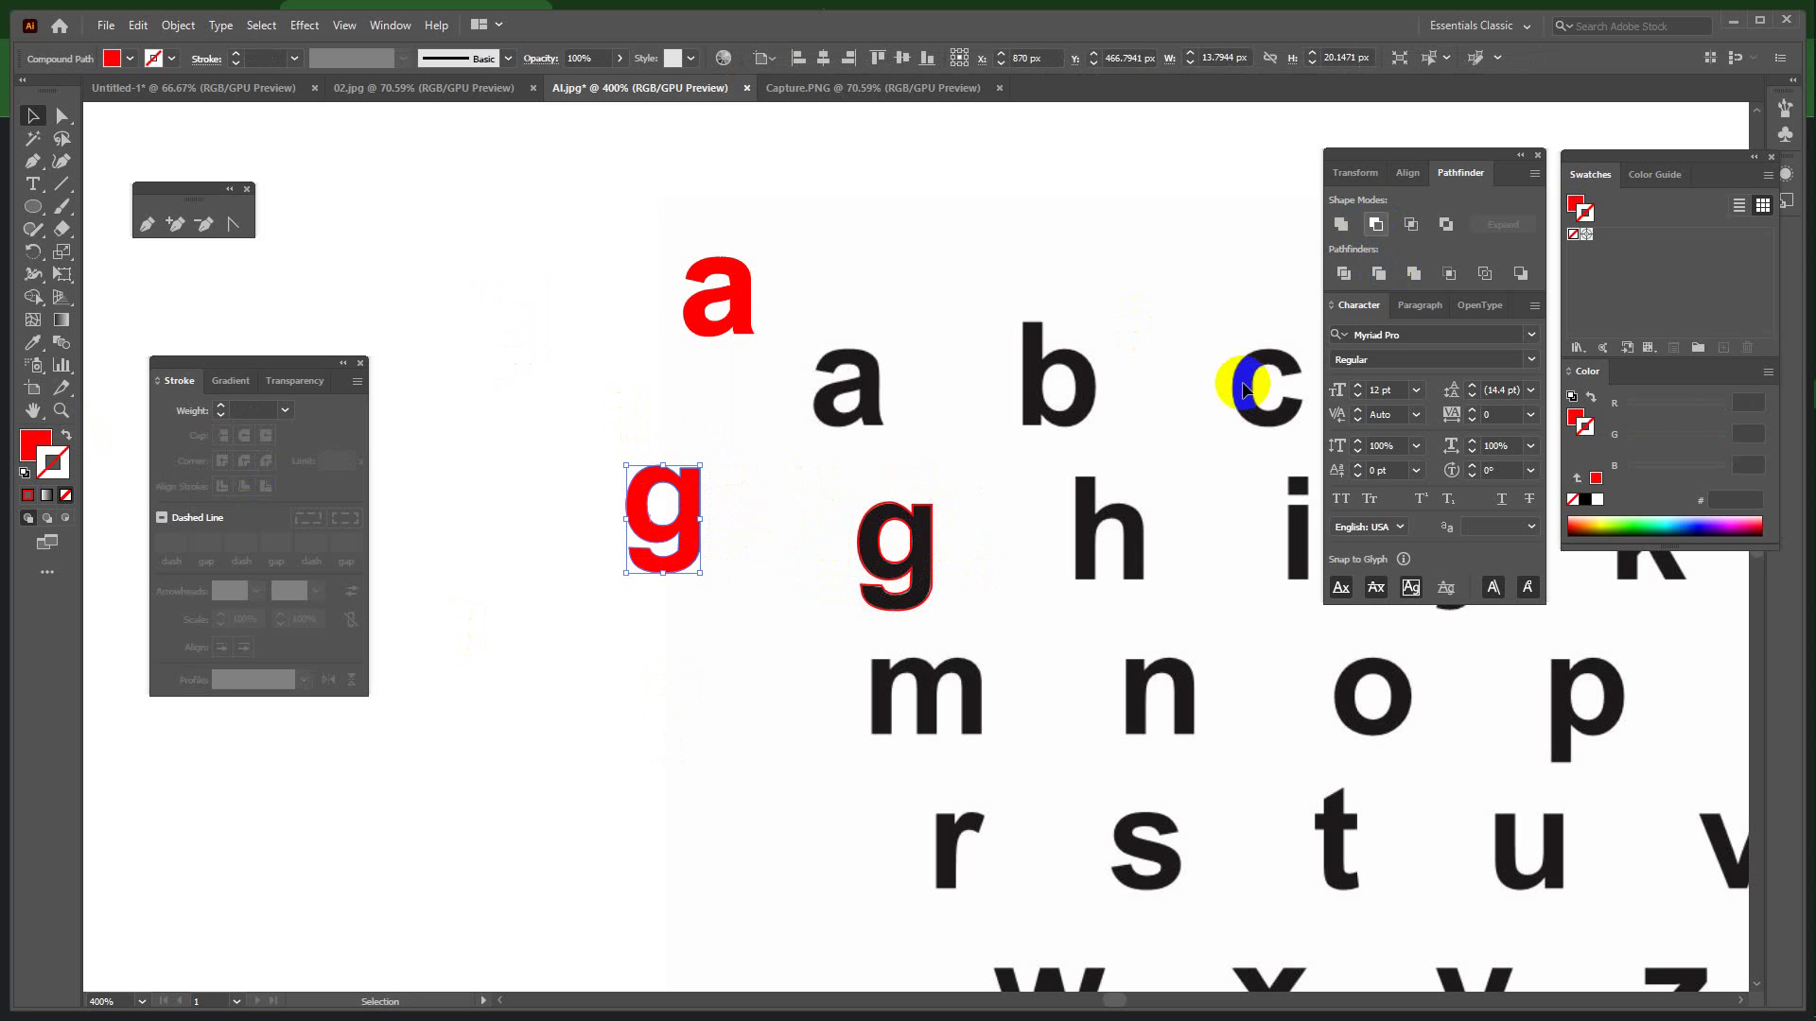
click(696, 647)
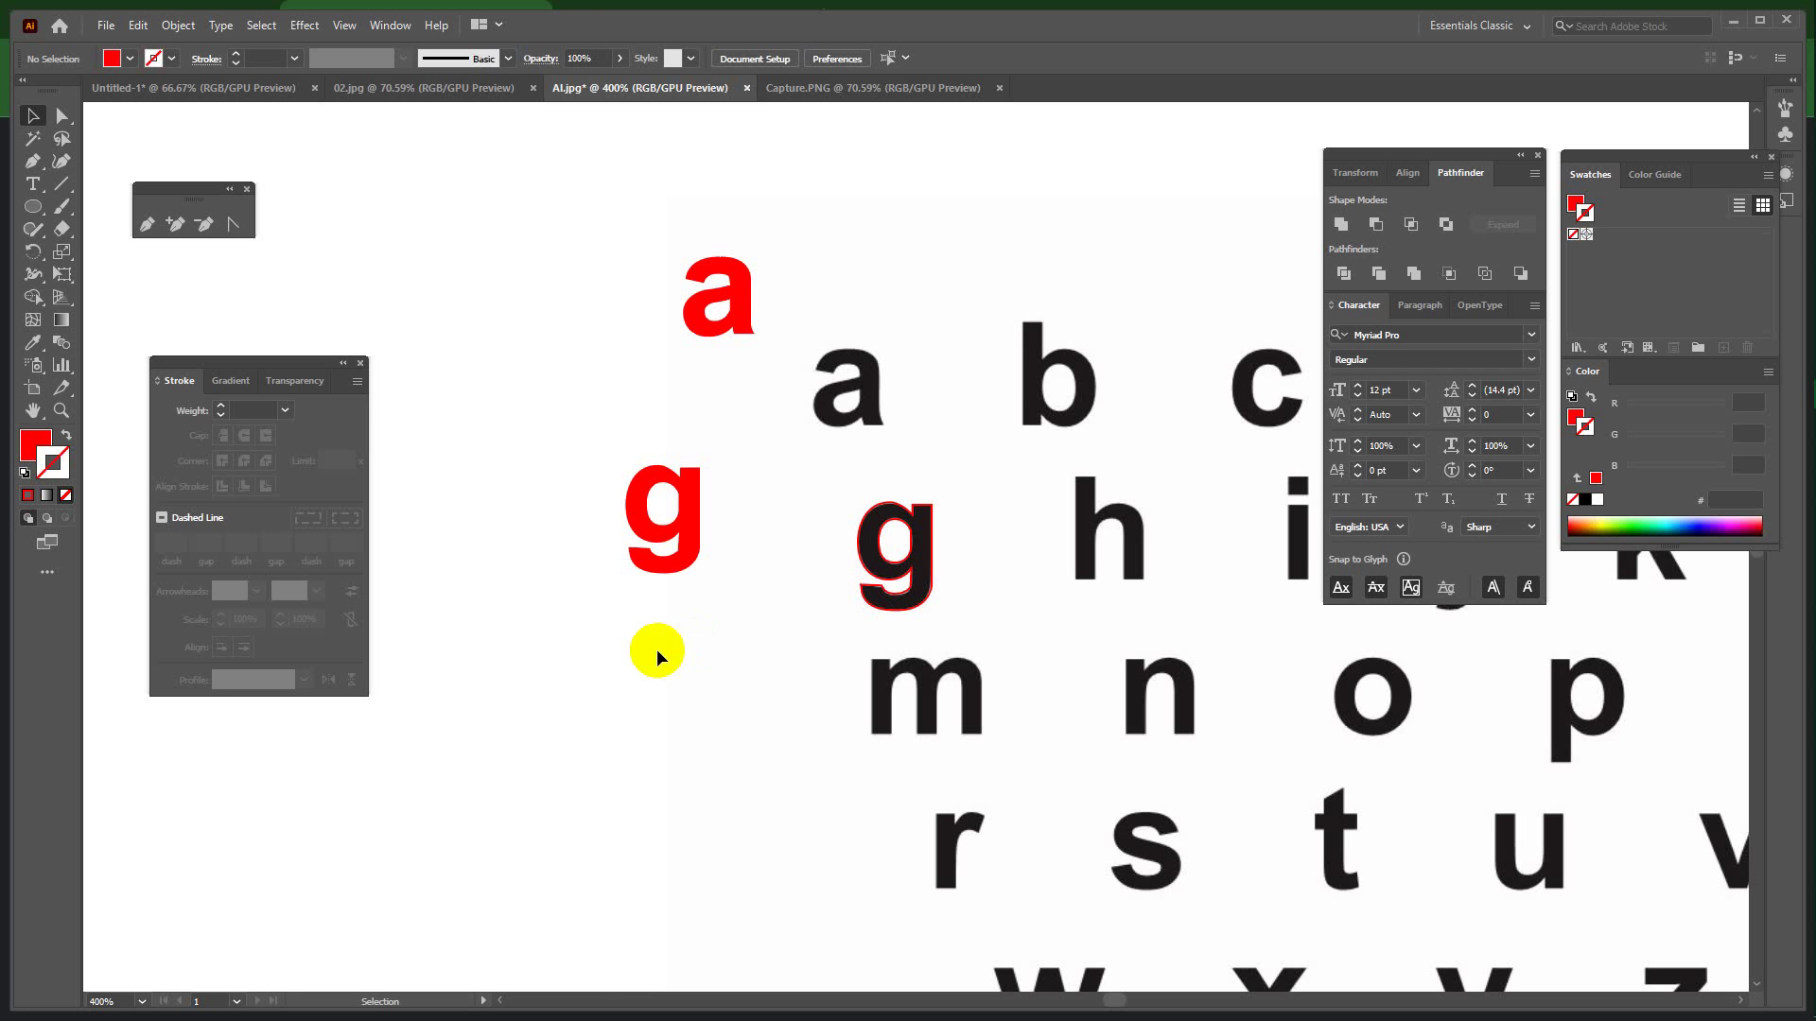
Switch to the Capture.PNG document and lock the leaf logo image in place.
click(468, 87)
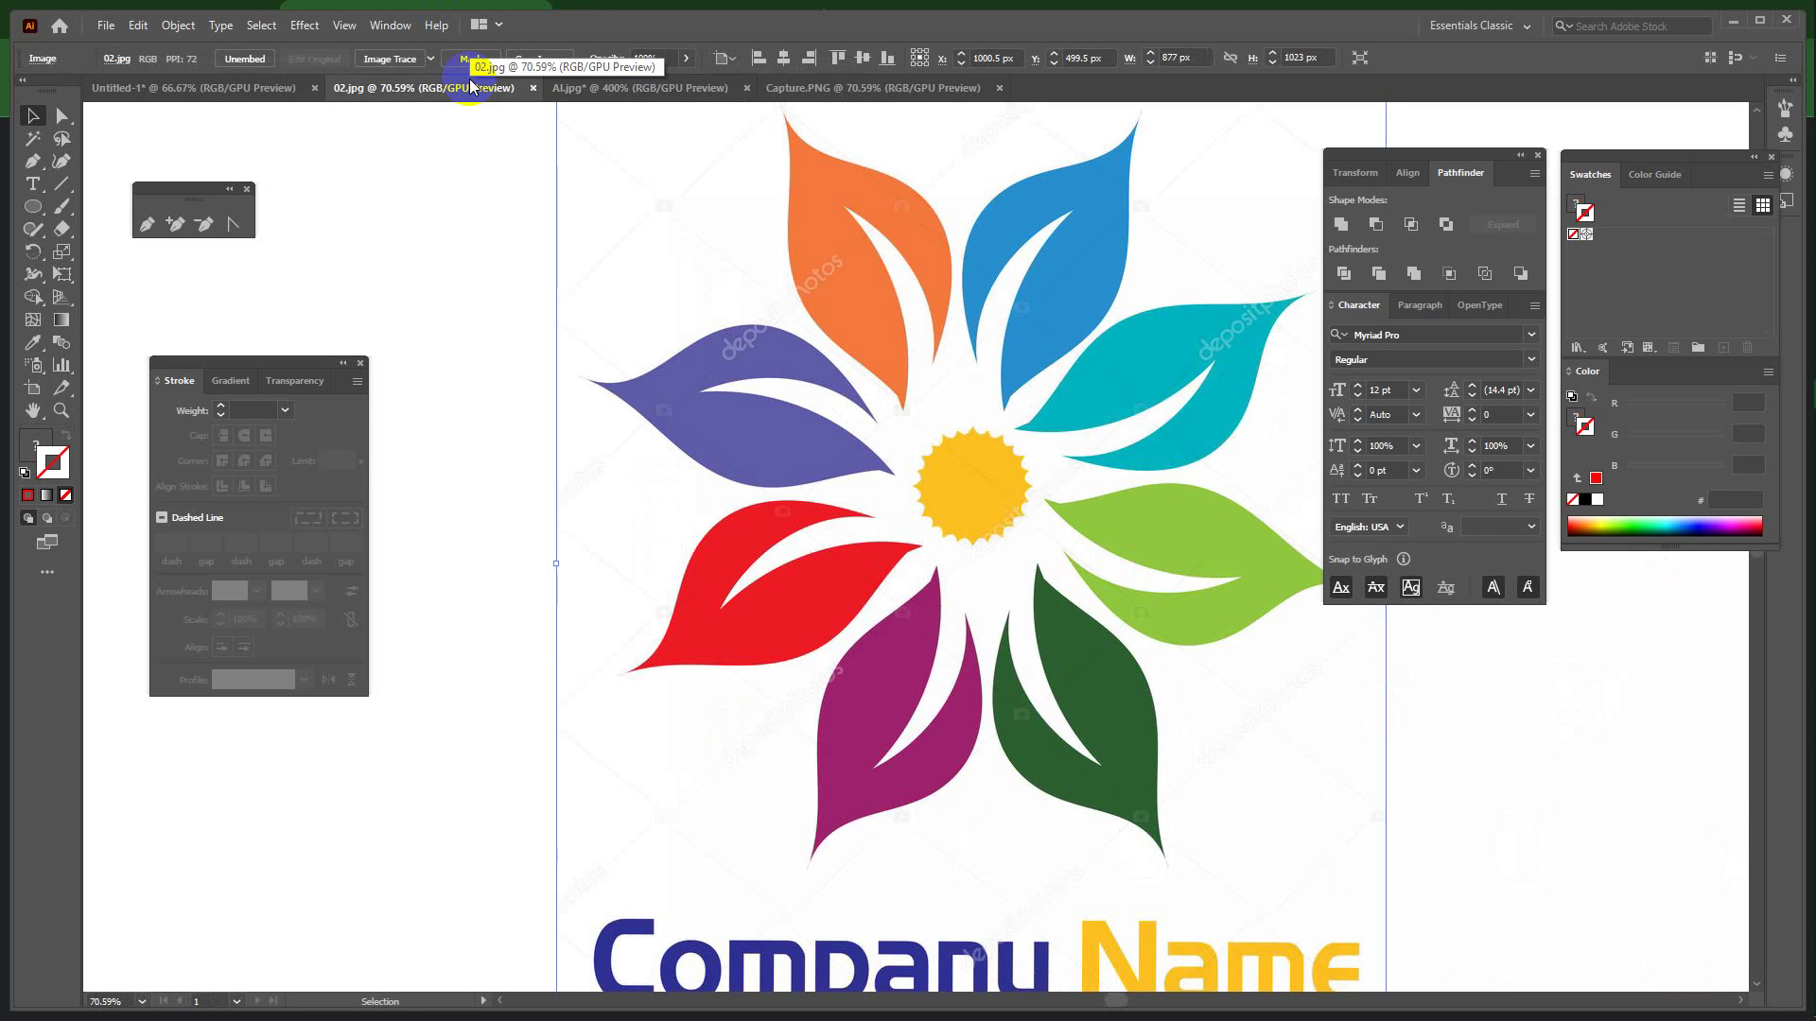
click(914, 87)
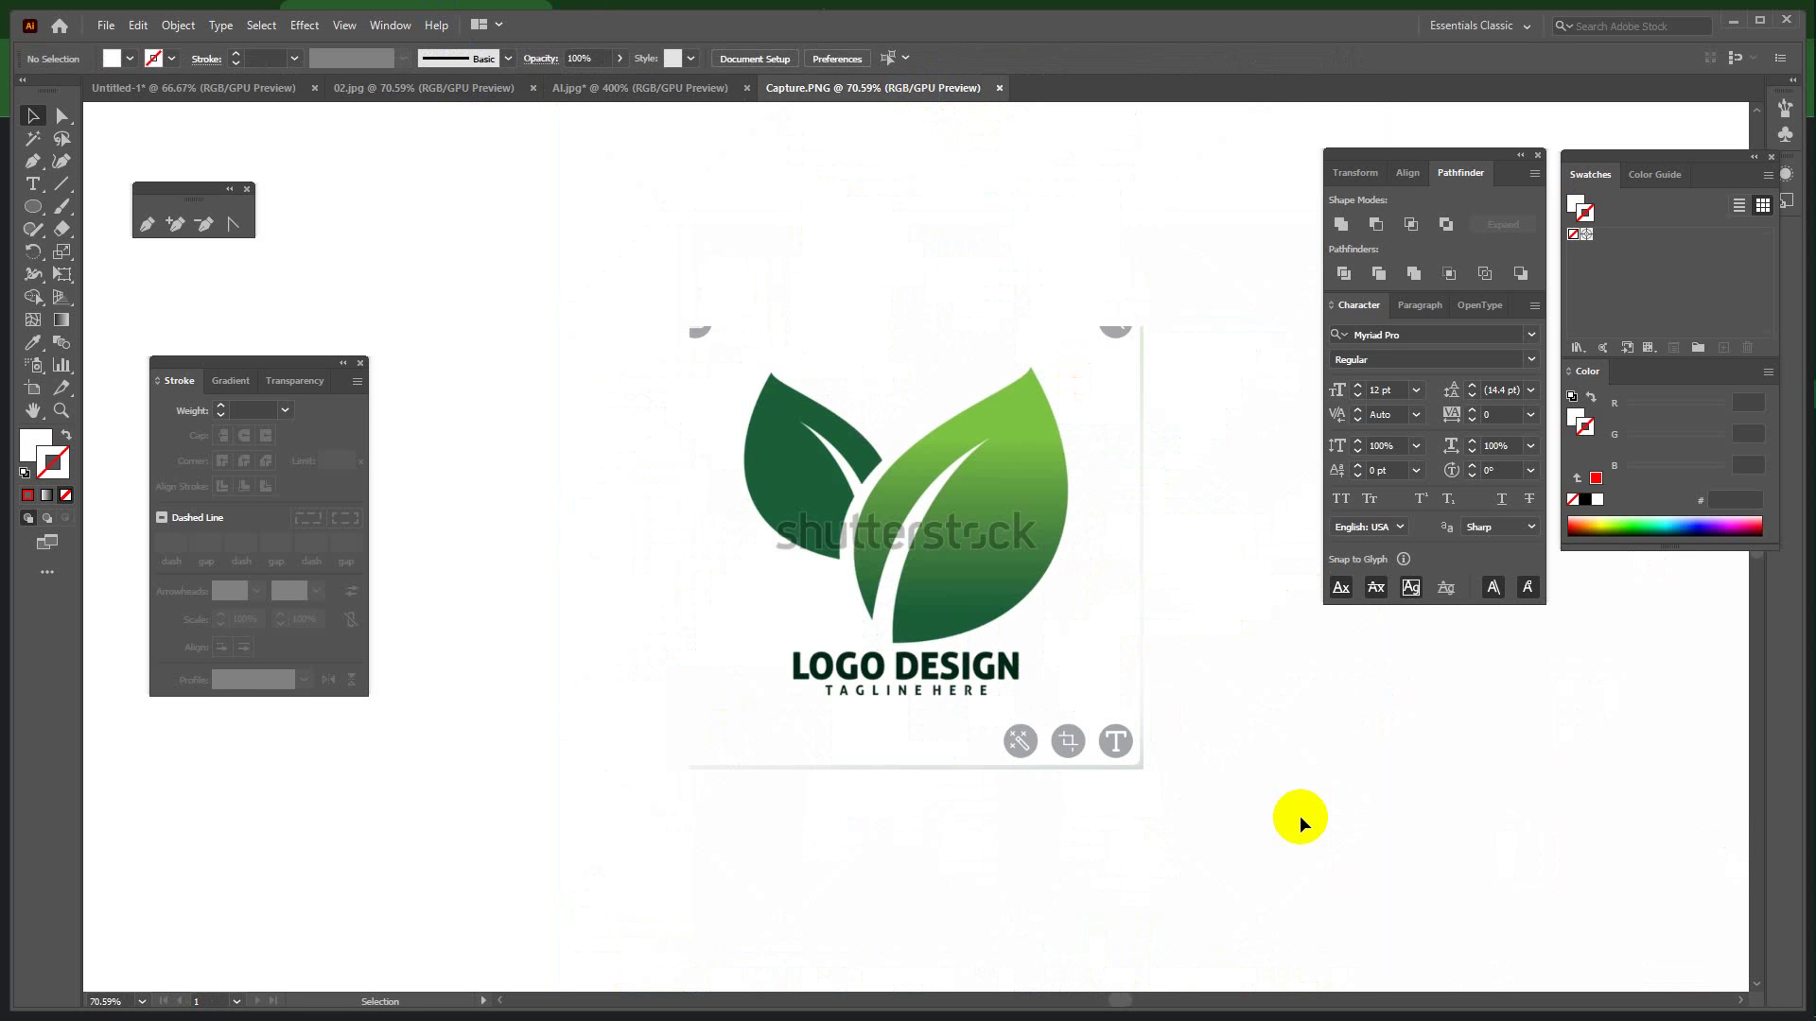
key(ctrl+1)
click(963, 553)
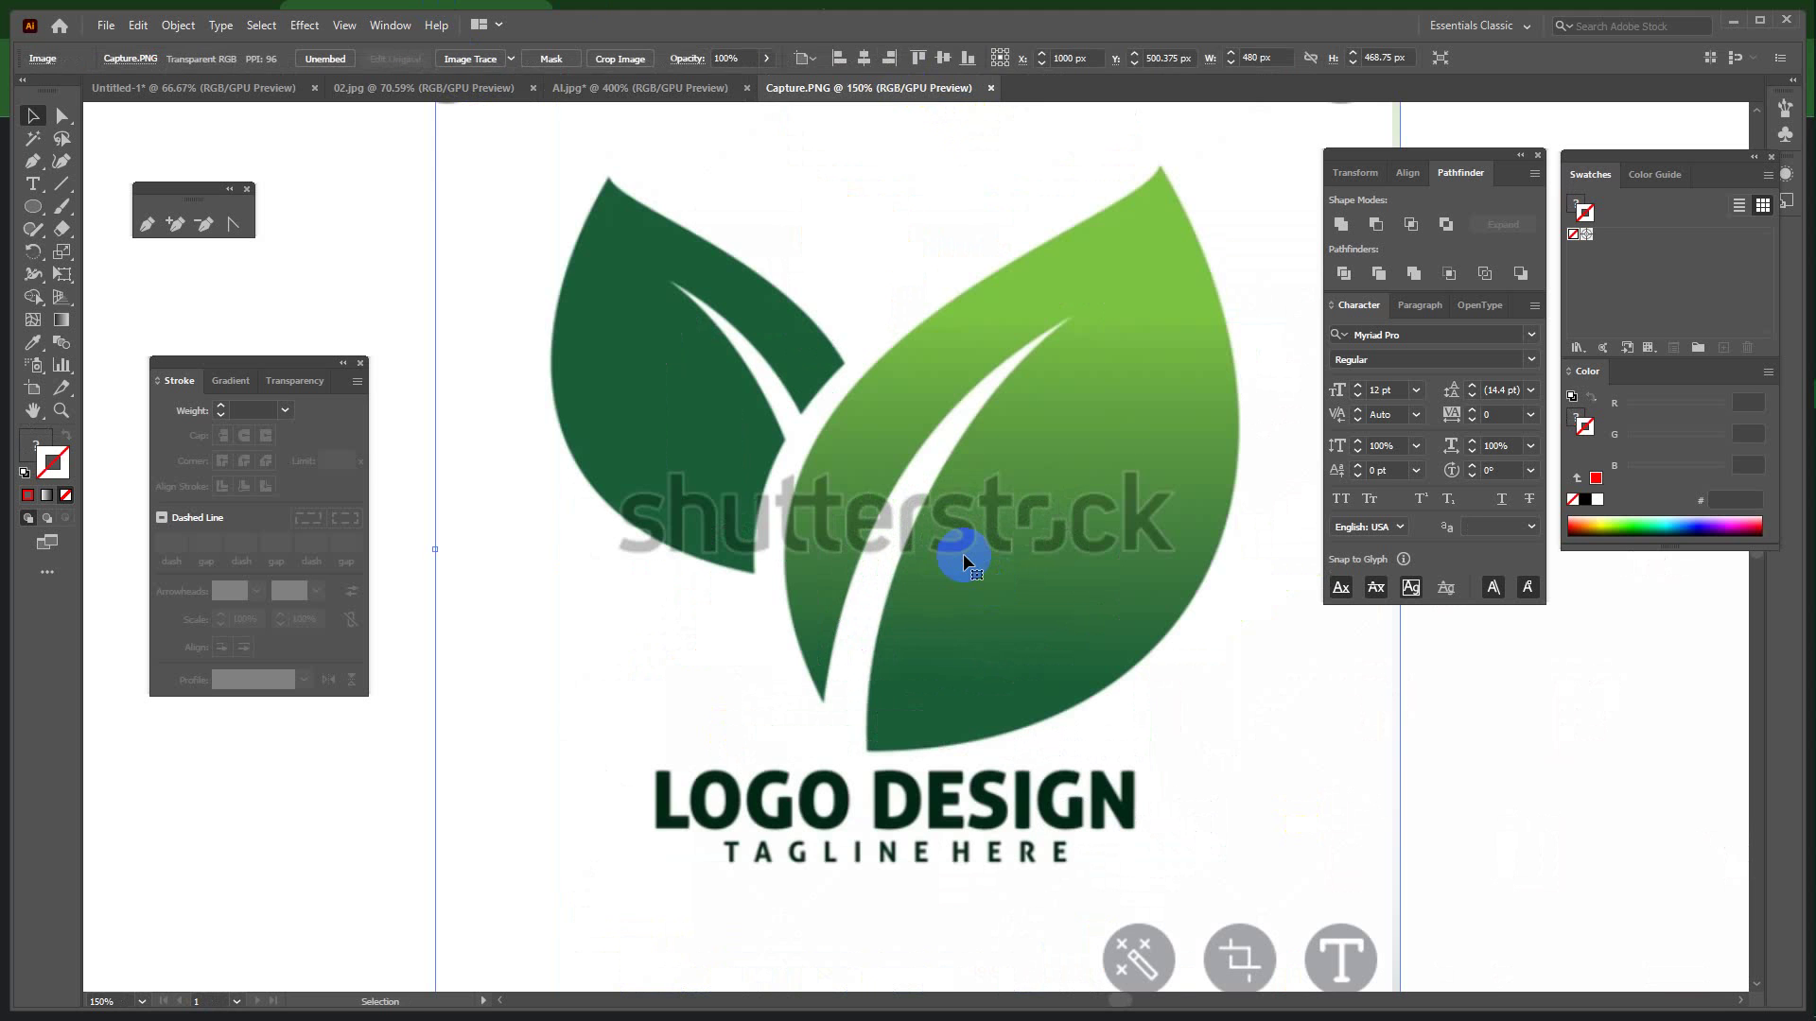
key(ctrl+2)
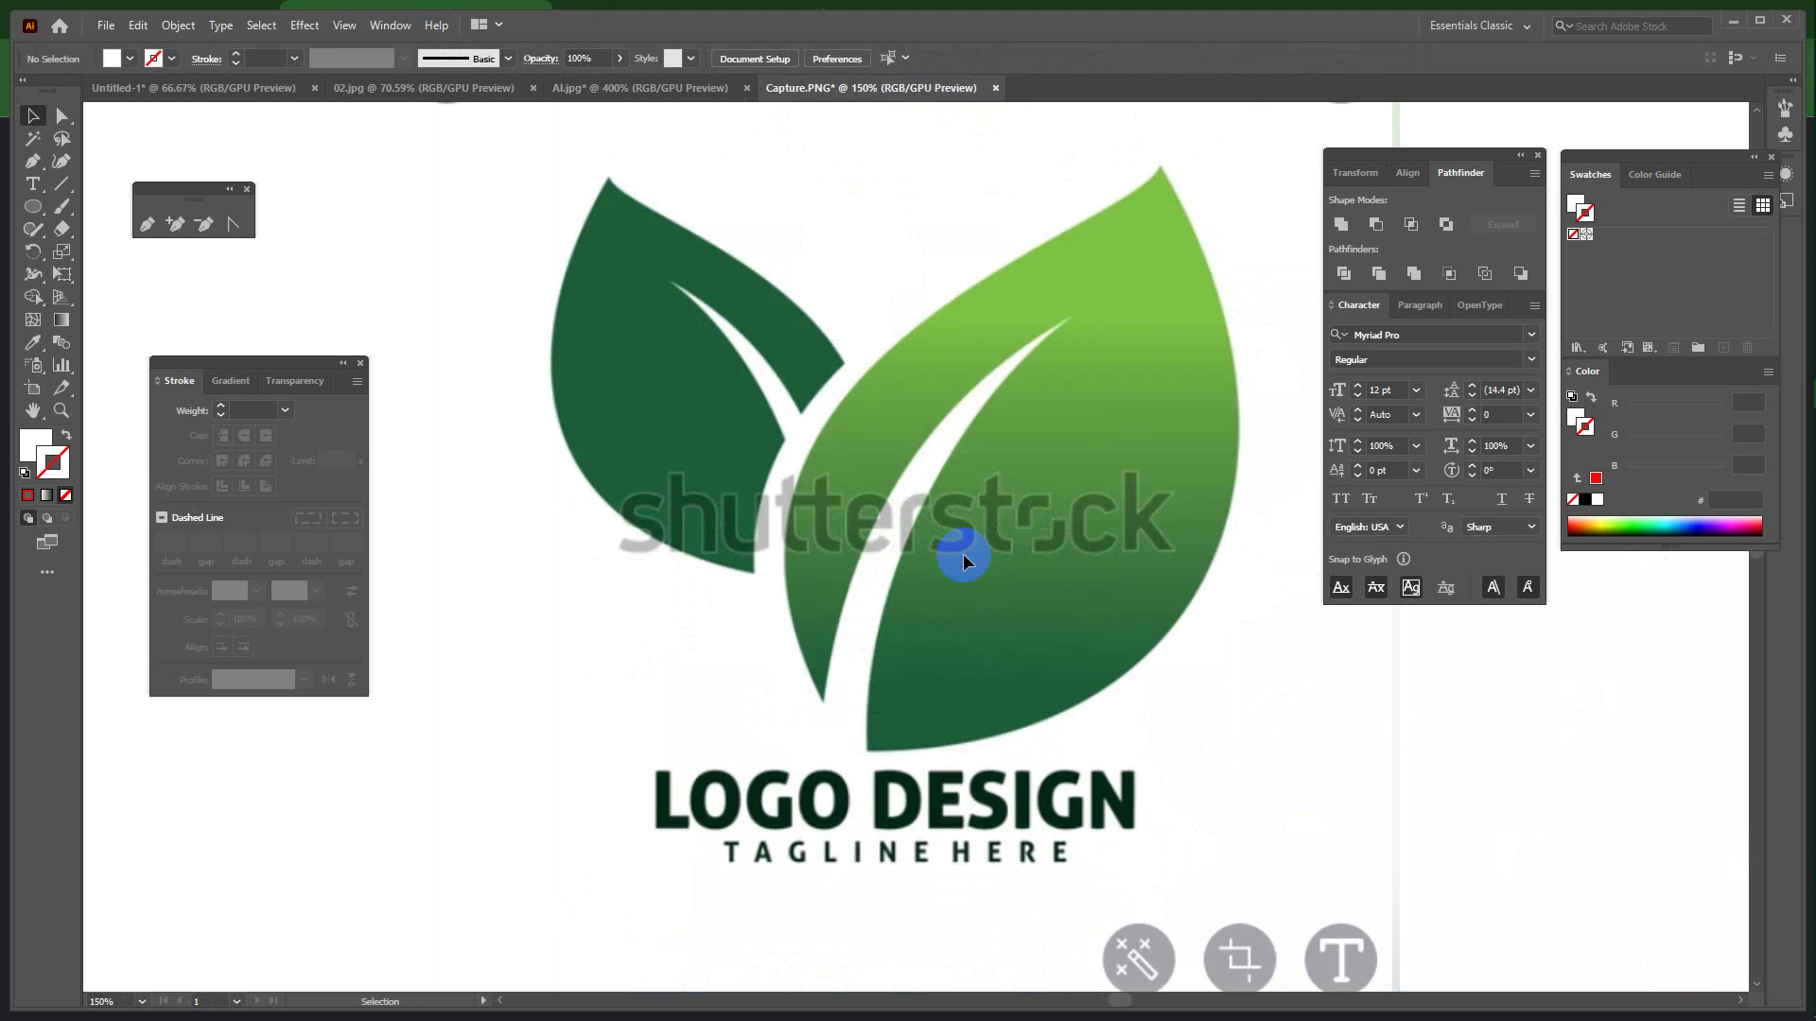
key(space)
drag(963, 554, 950, 662)
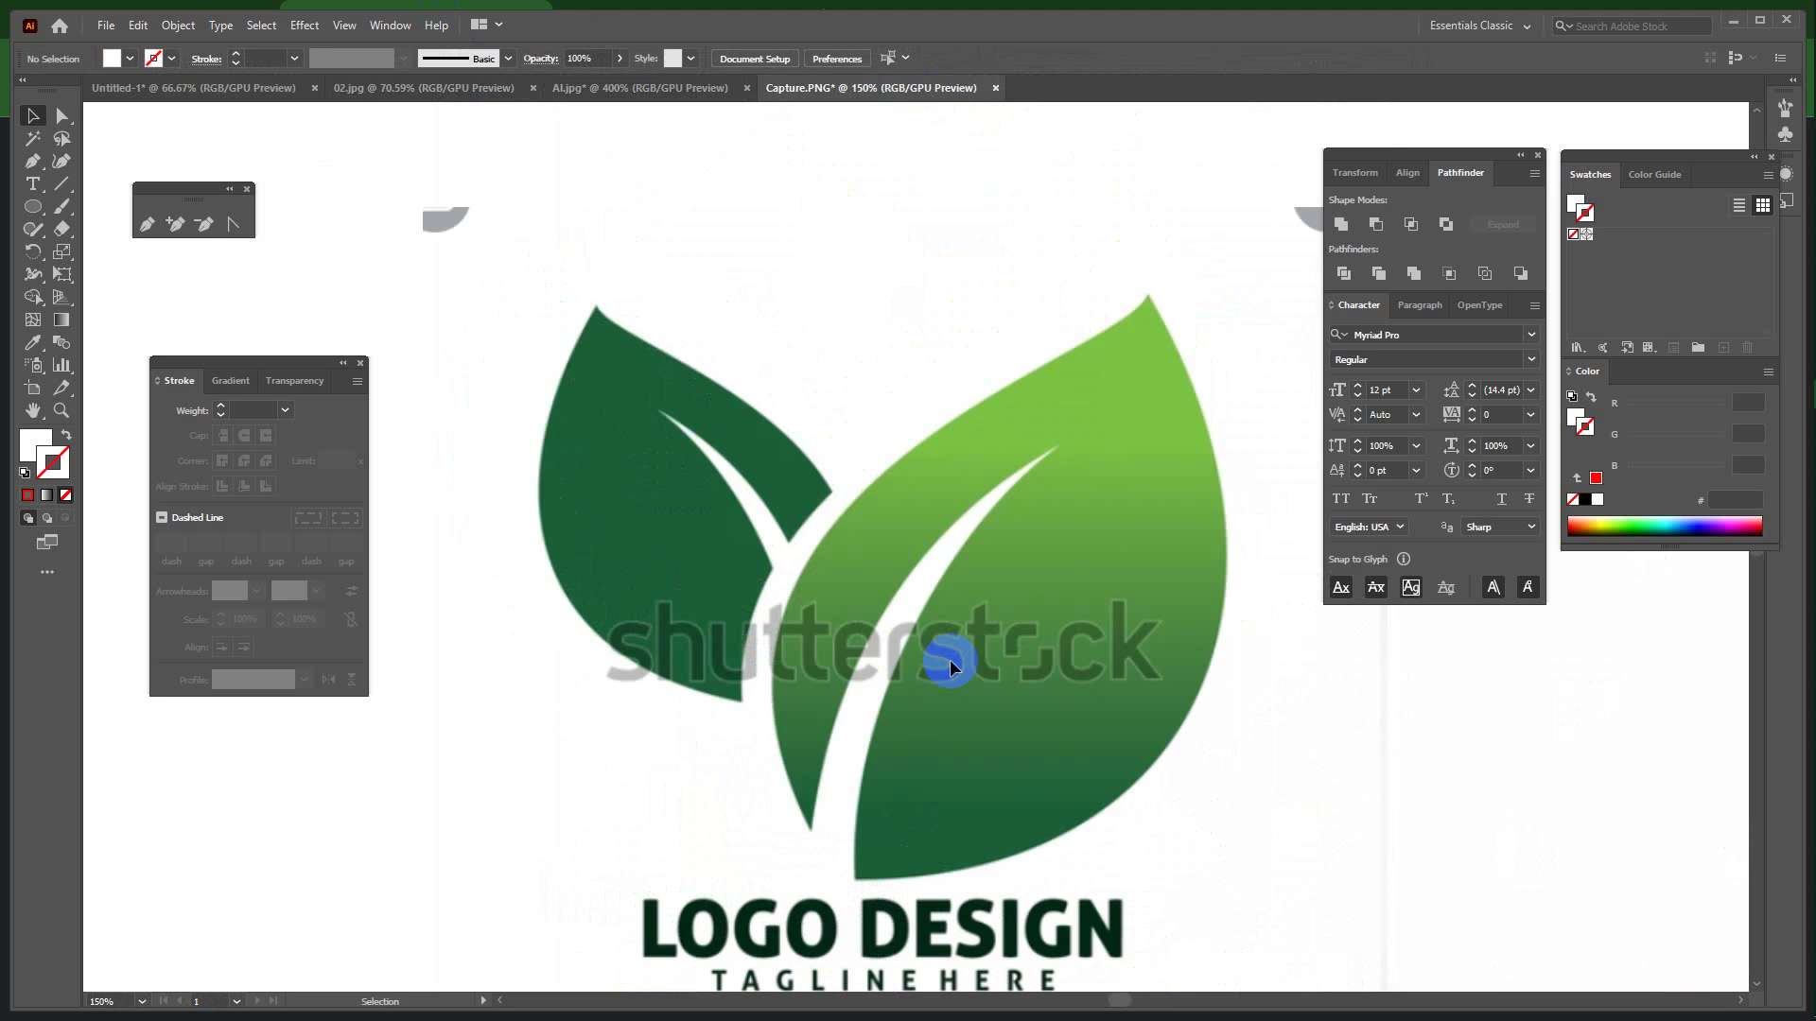
Prepare the Pen tool with no fill and a red ff0000 stroke.
key(p)
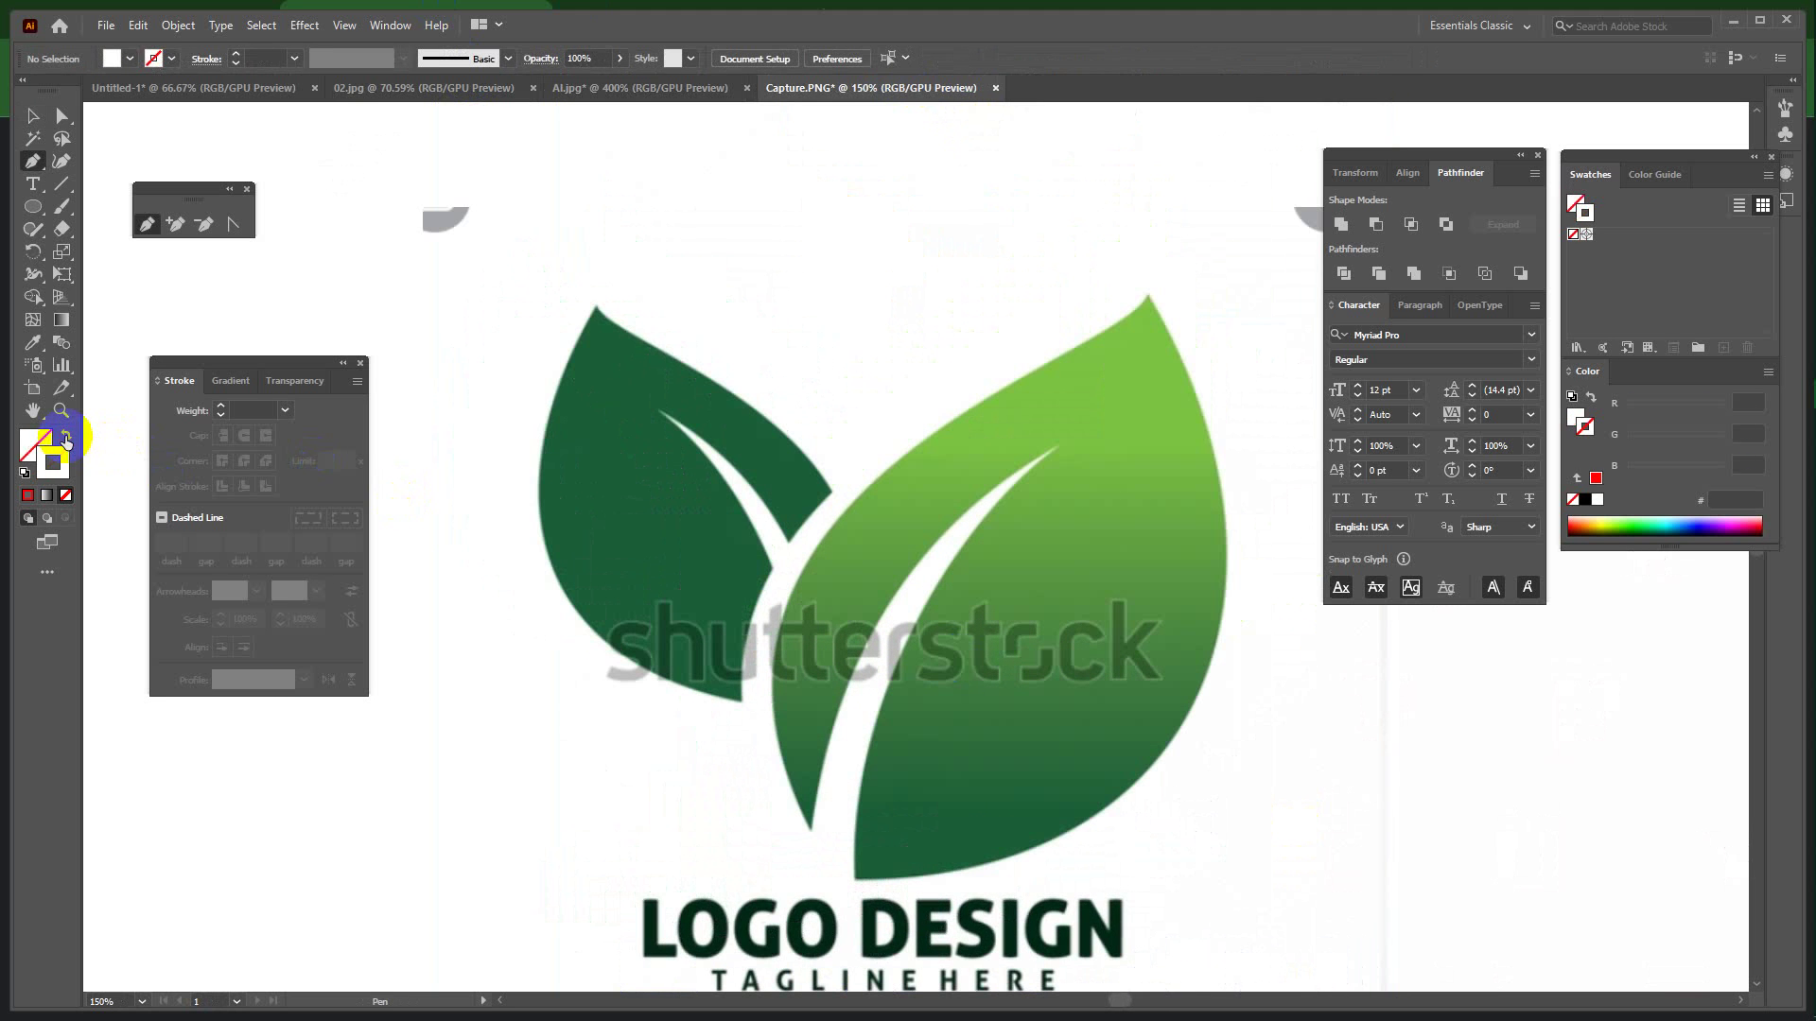
click(66, 438)
click(175, 58)
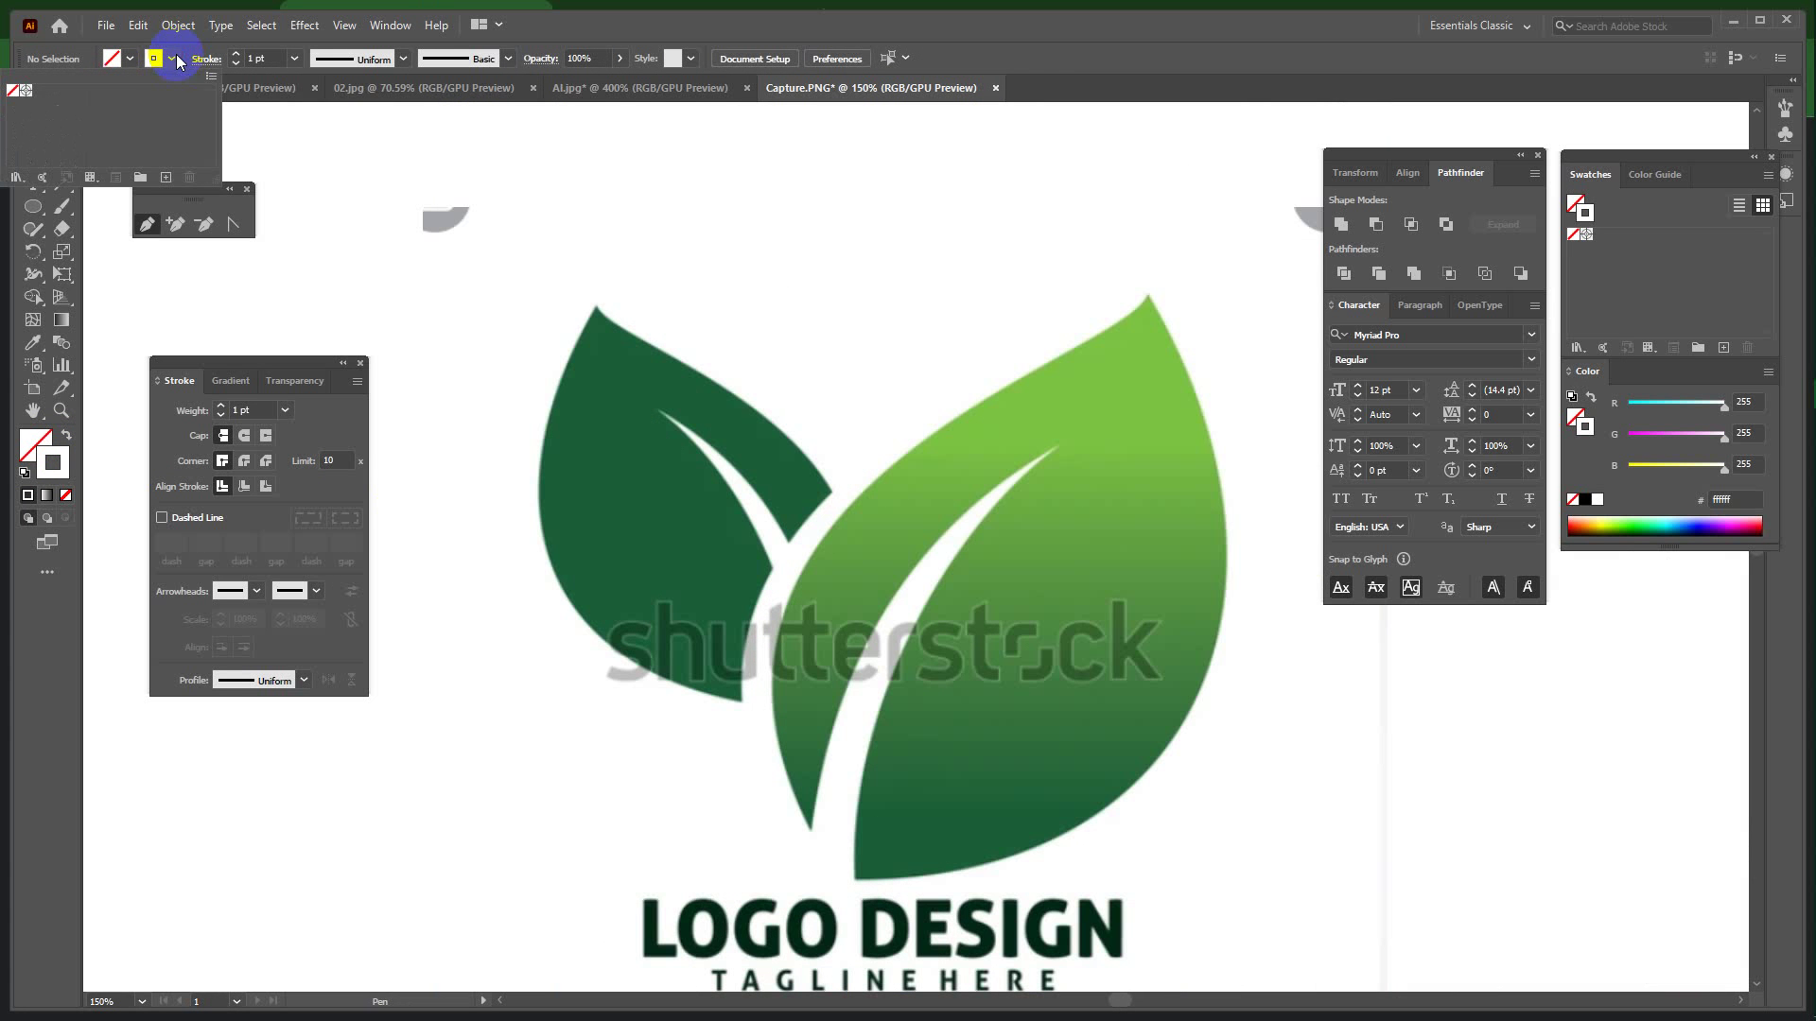
double_click(65, 473)
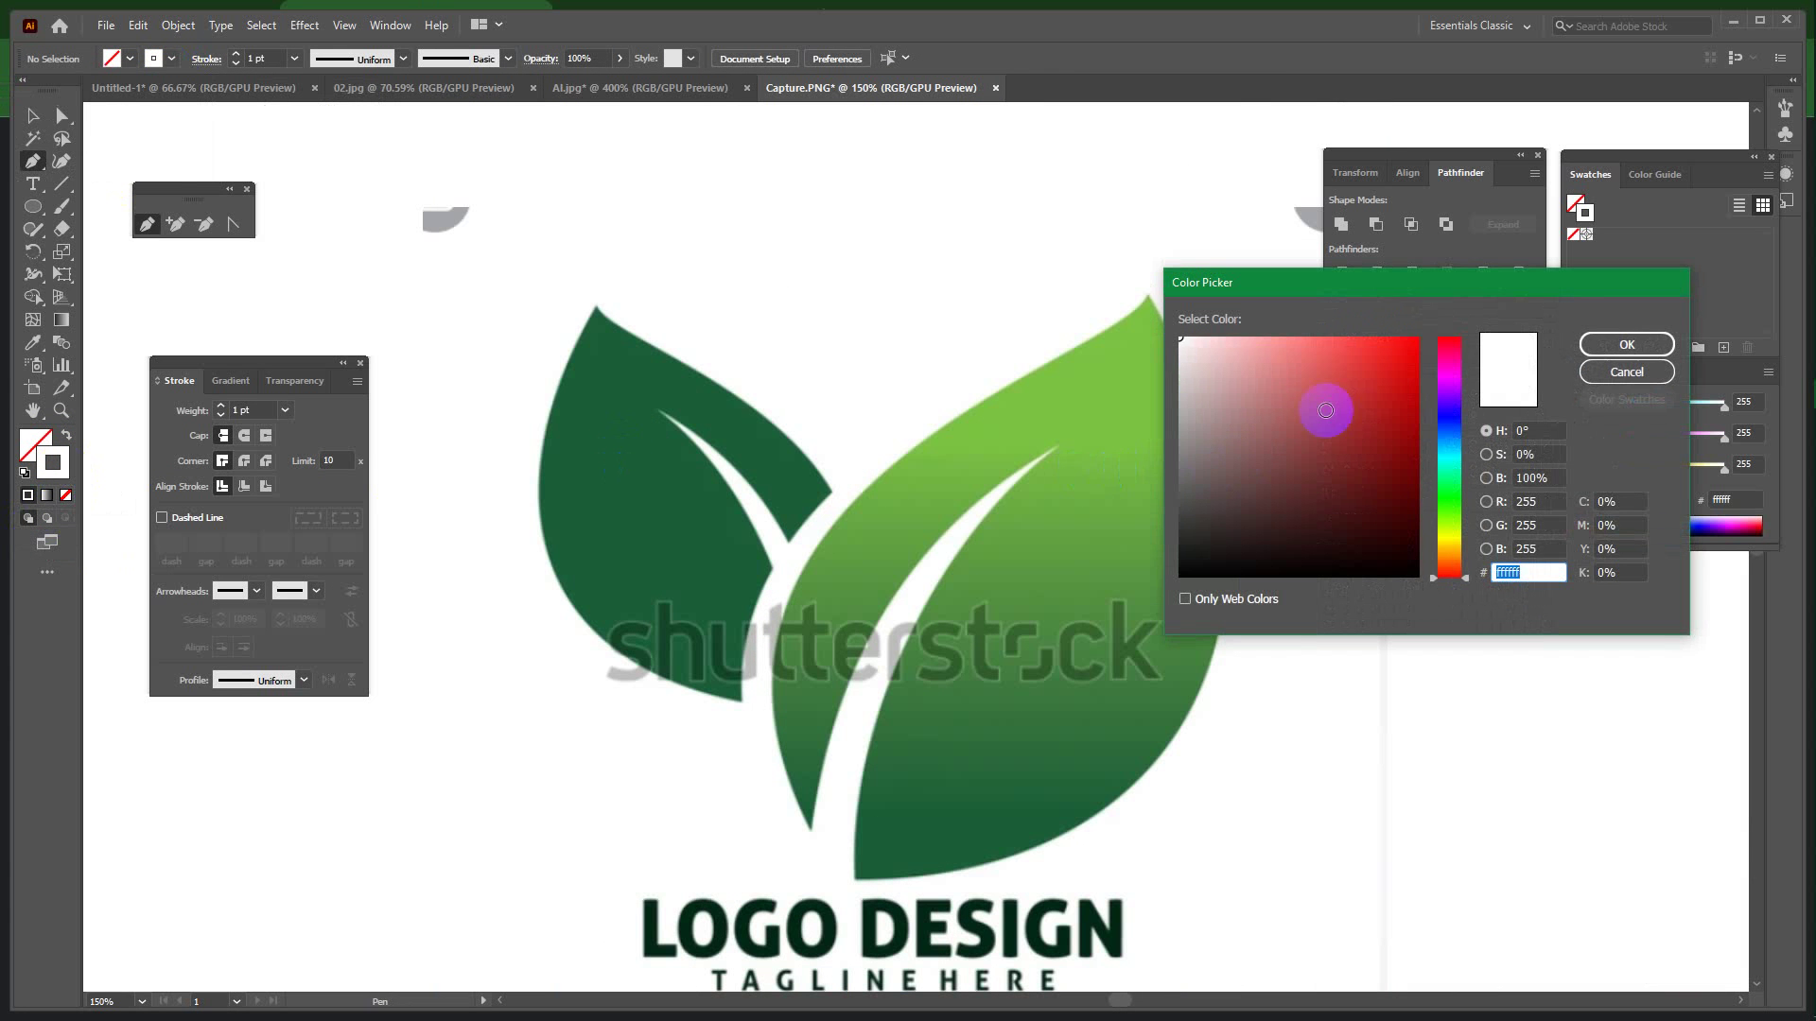
drag(1326, 406, 1418, 305)
click(1619, 342)
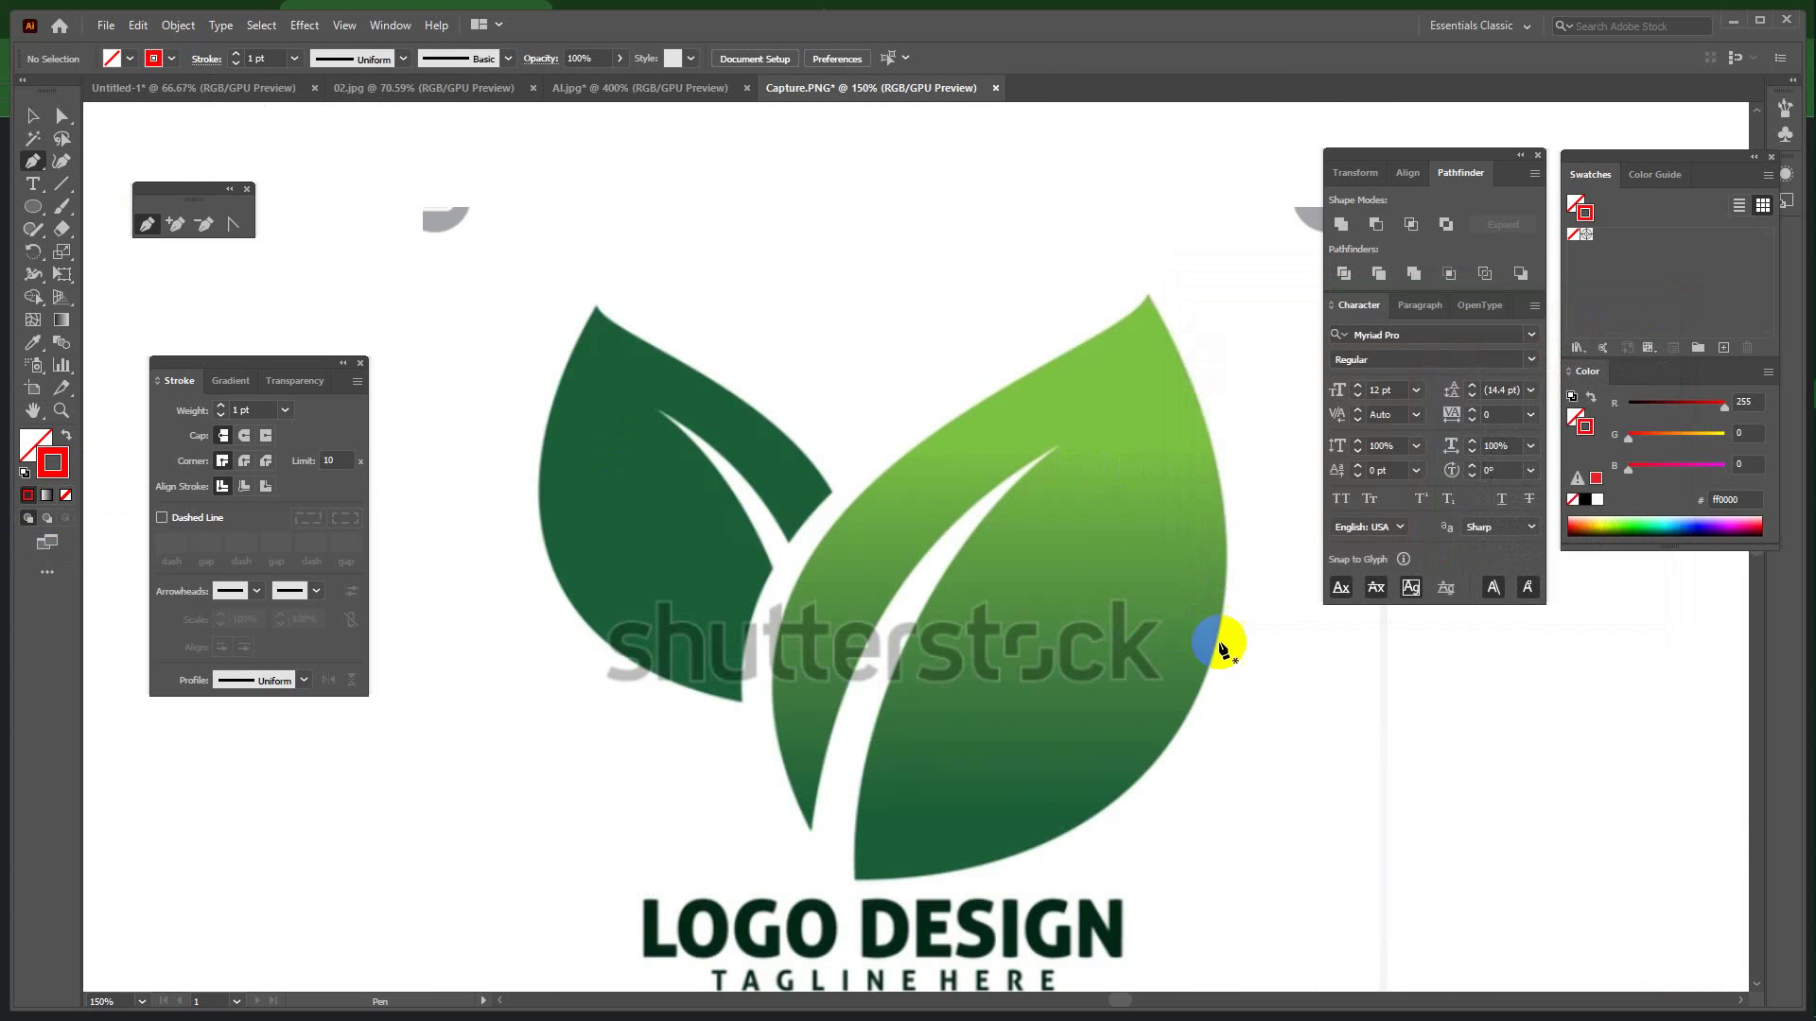
Draw a segment from the large leaf's lower-left tip to its top tip and bend it along the leaf's outer left edge.
drag(1207, 681, 1063, 624)
click(614, 739)
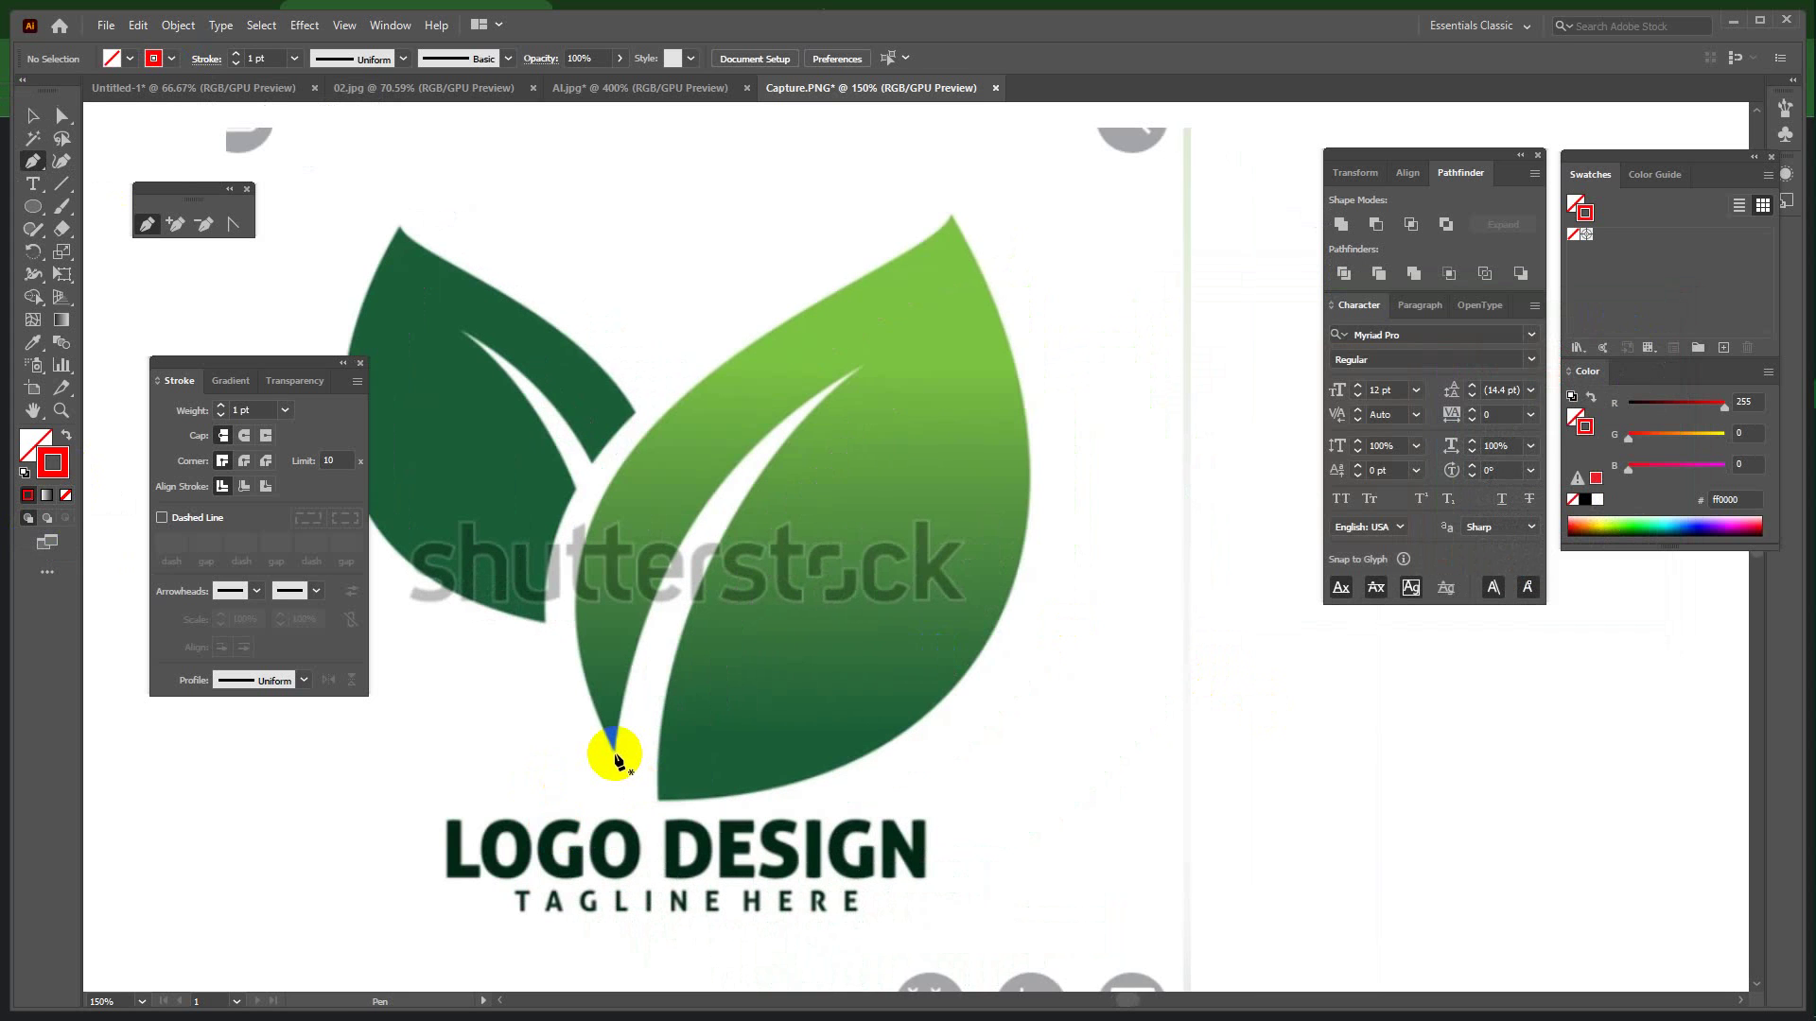
click(951, 219)
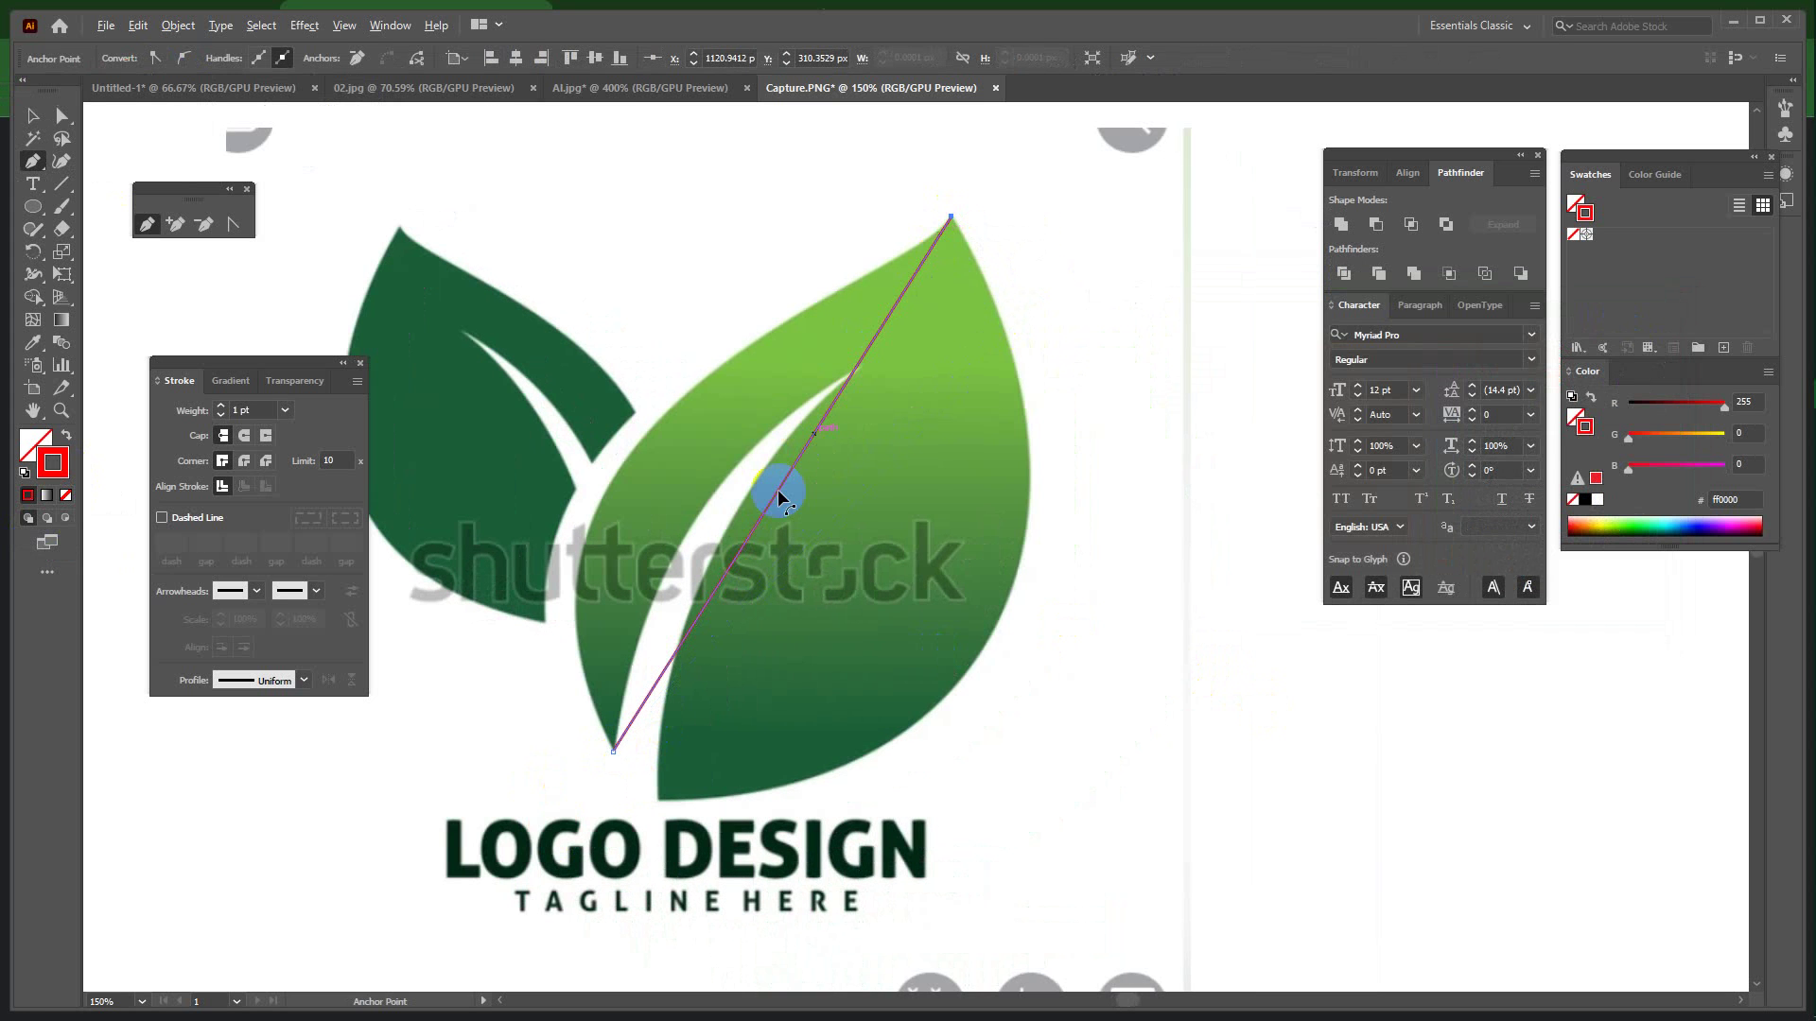
key(alt)
drag(772, 508, 613, 477)
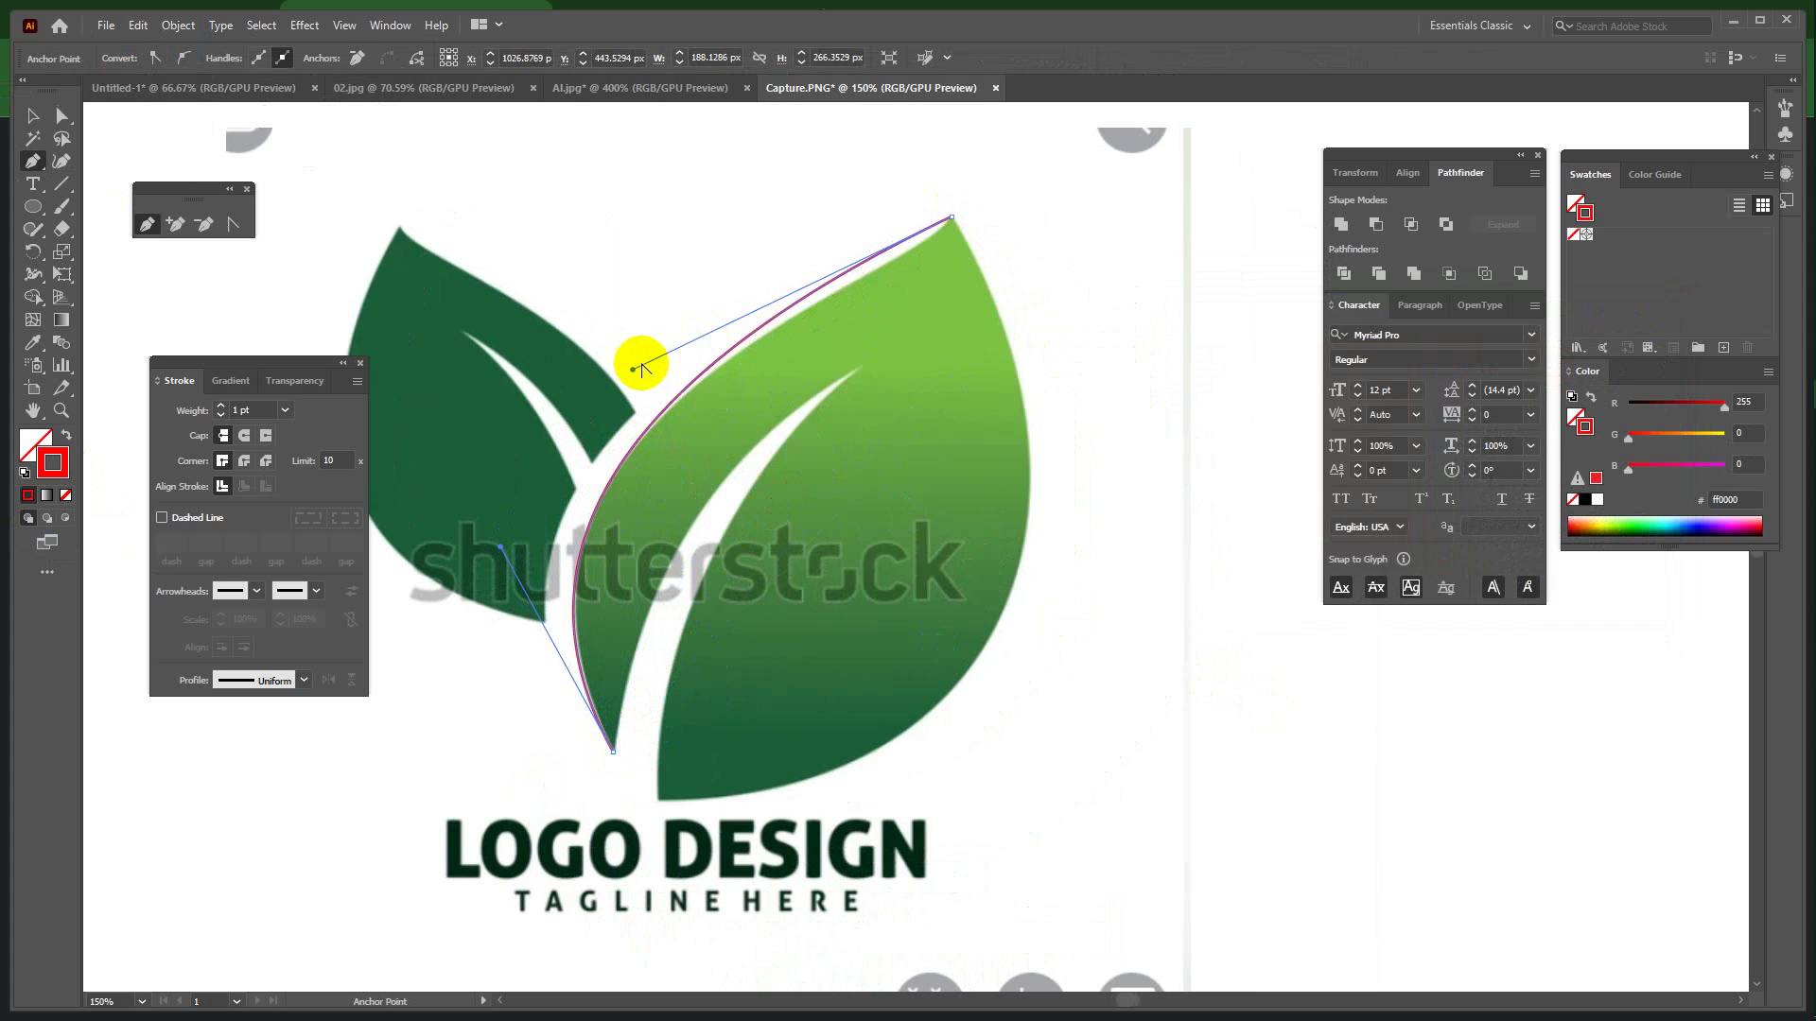
Reshape the handles of the large leaf's left segment so the curve follows the outer left edge up to the tip.
mouse_move(632, 371)
mouse_down()
mouse_move(786, 316)
mouse_move(852, 320)
mouse_up()
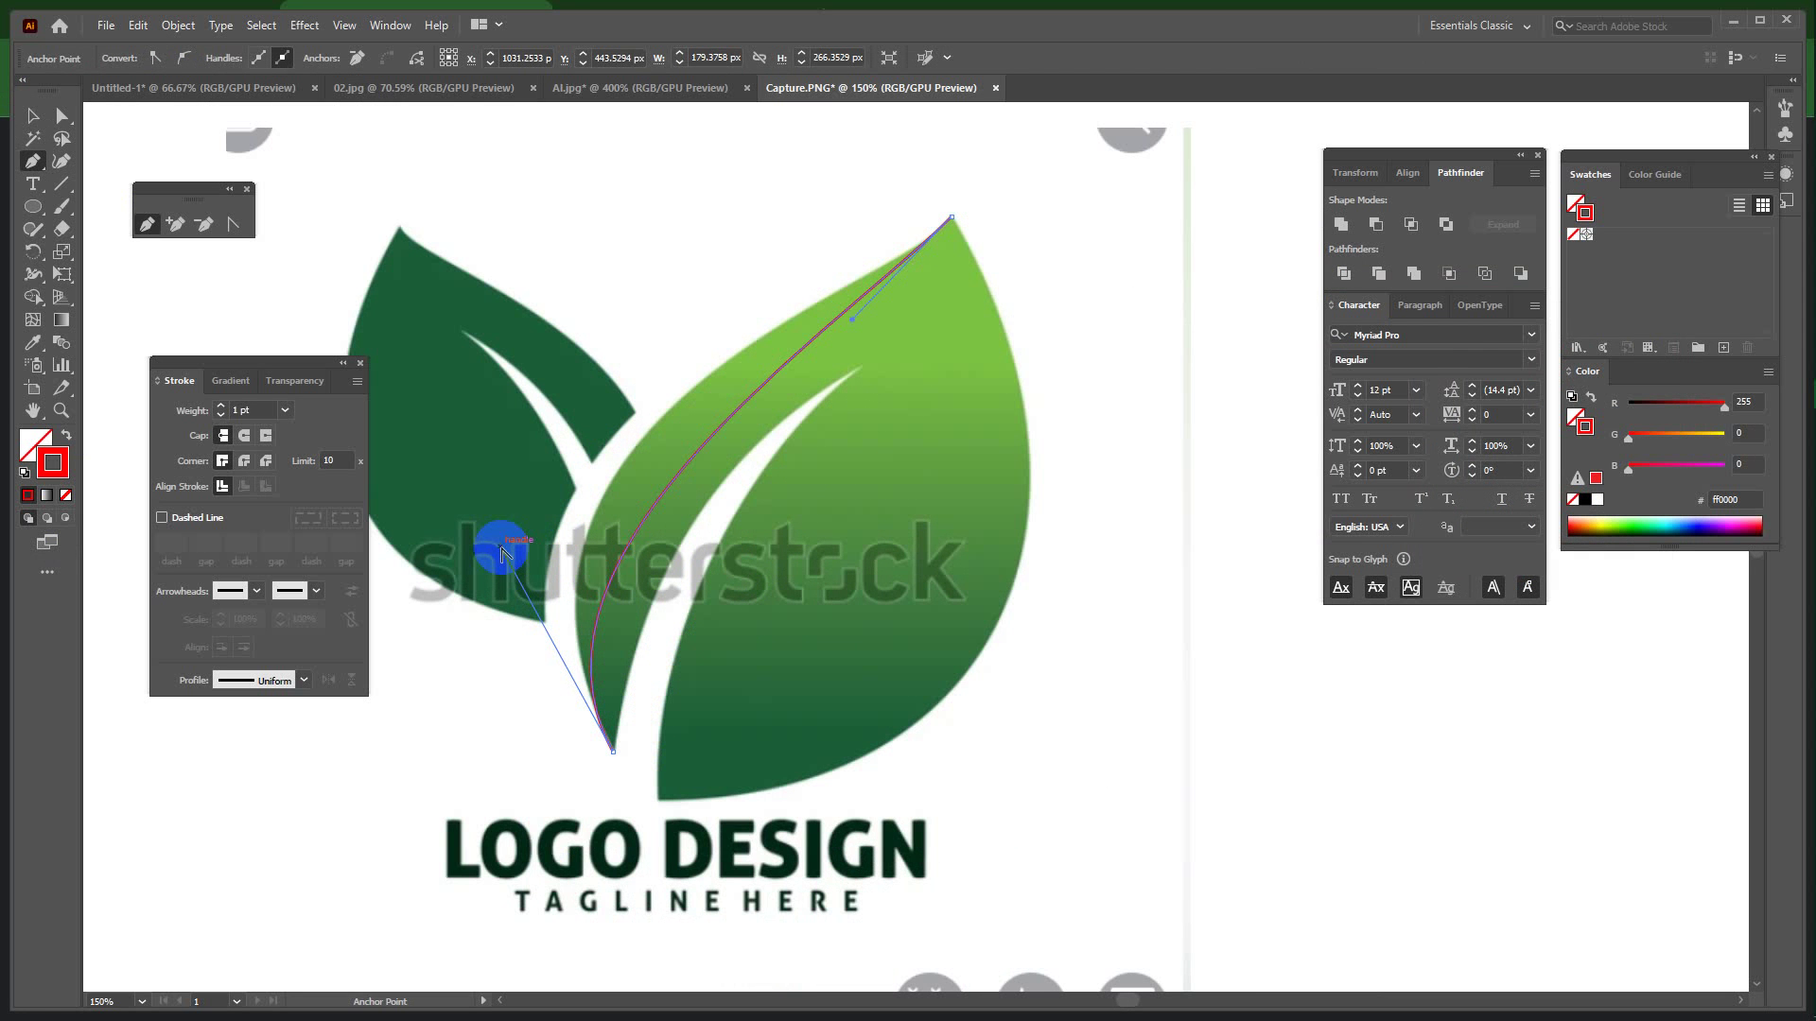
drag(502, 553, 450, 416)
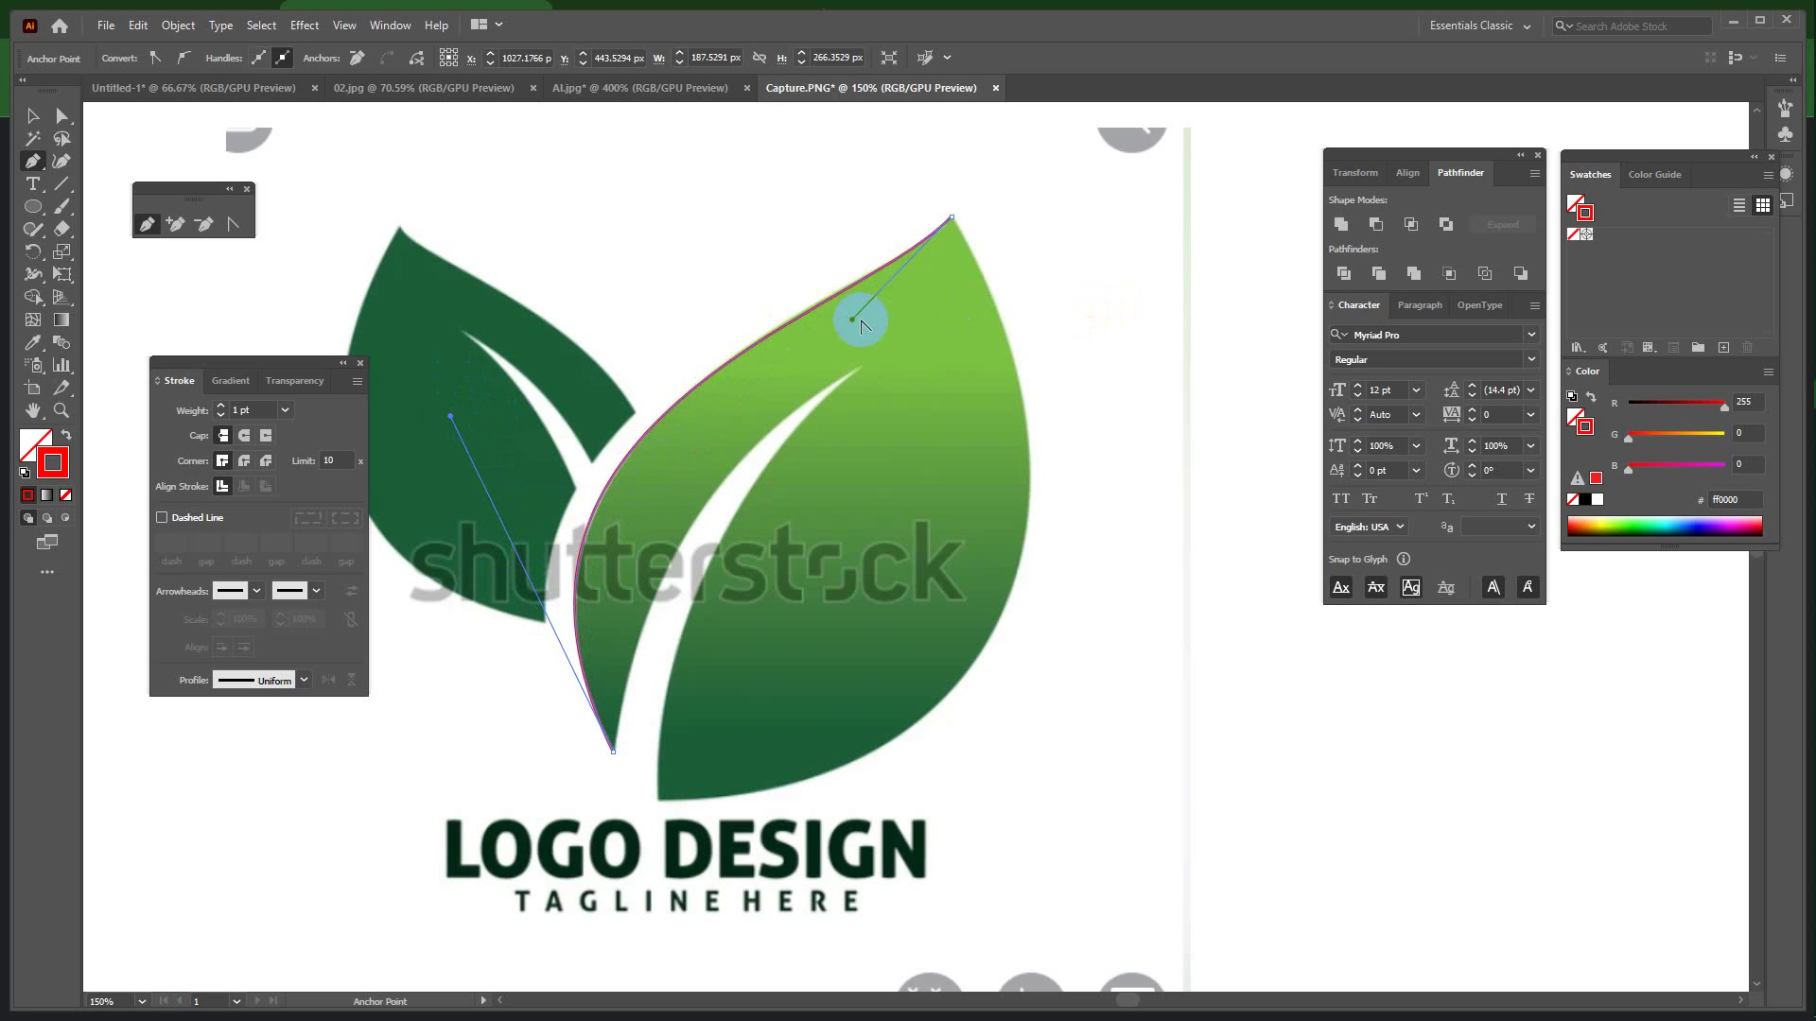
drag(851, 315, 854, 311)
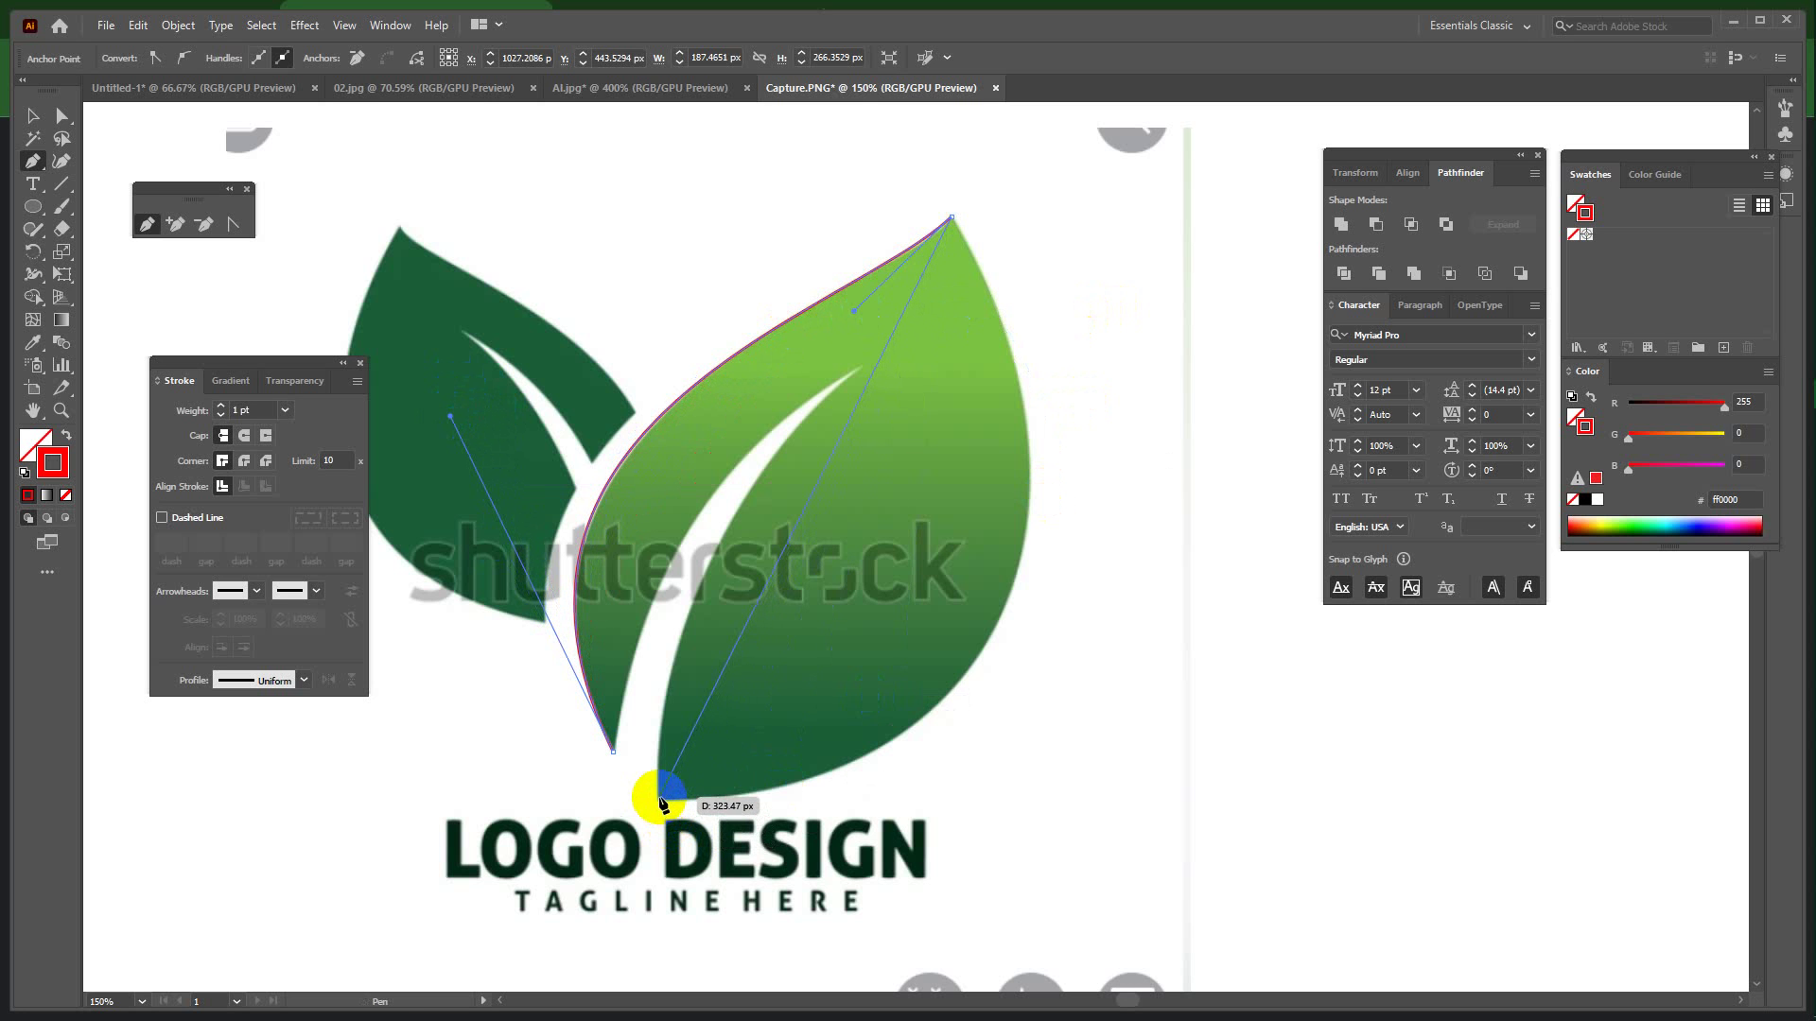
Continue the path from the large leaf's top tip to its lower base corner and bend it along the outer right edge.
drag(659, 799, 1002, 618)
drag(1121, 613, 1133, 524)
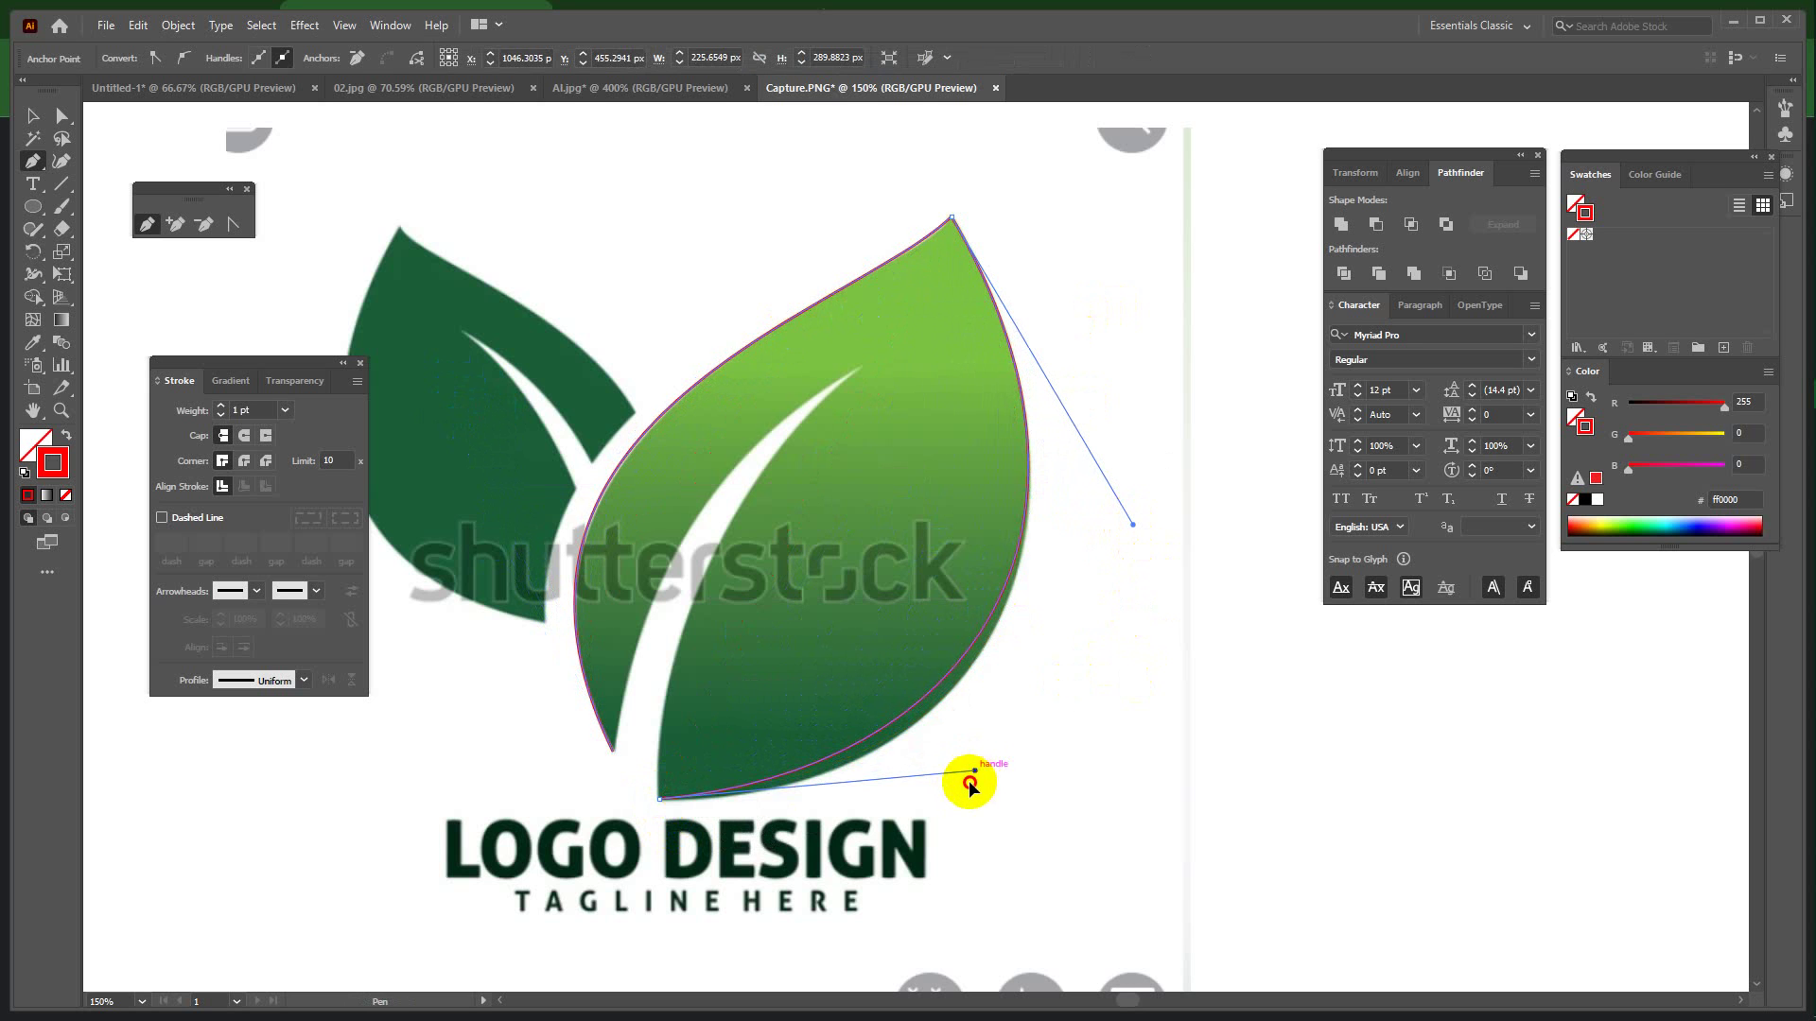
drag(969, 782, 978, 811)
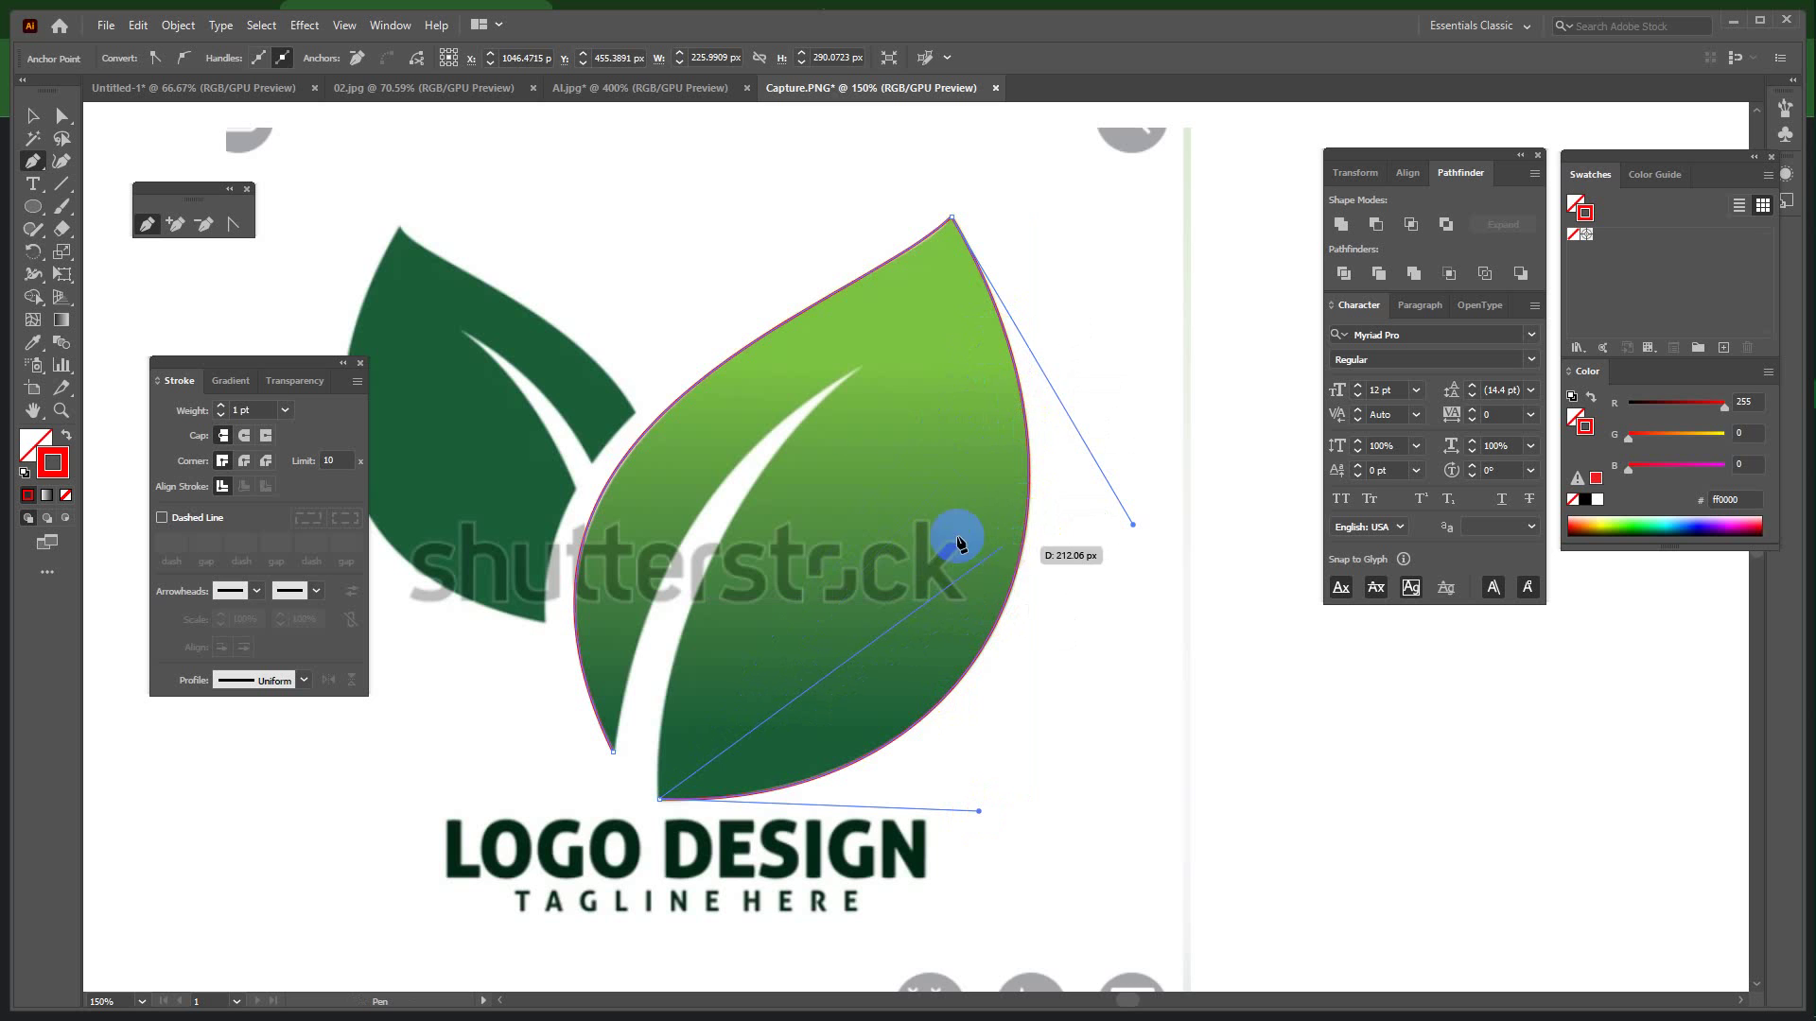
Trace both edges of the large leaf's white vein to close the path, and swap its fill and stroke colours.
click(861, 369)
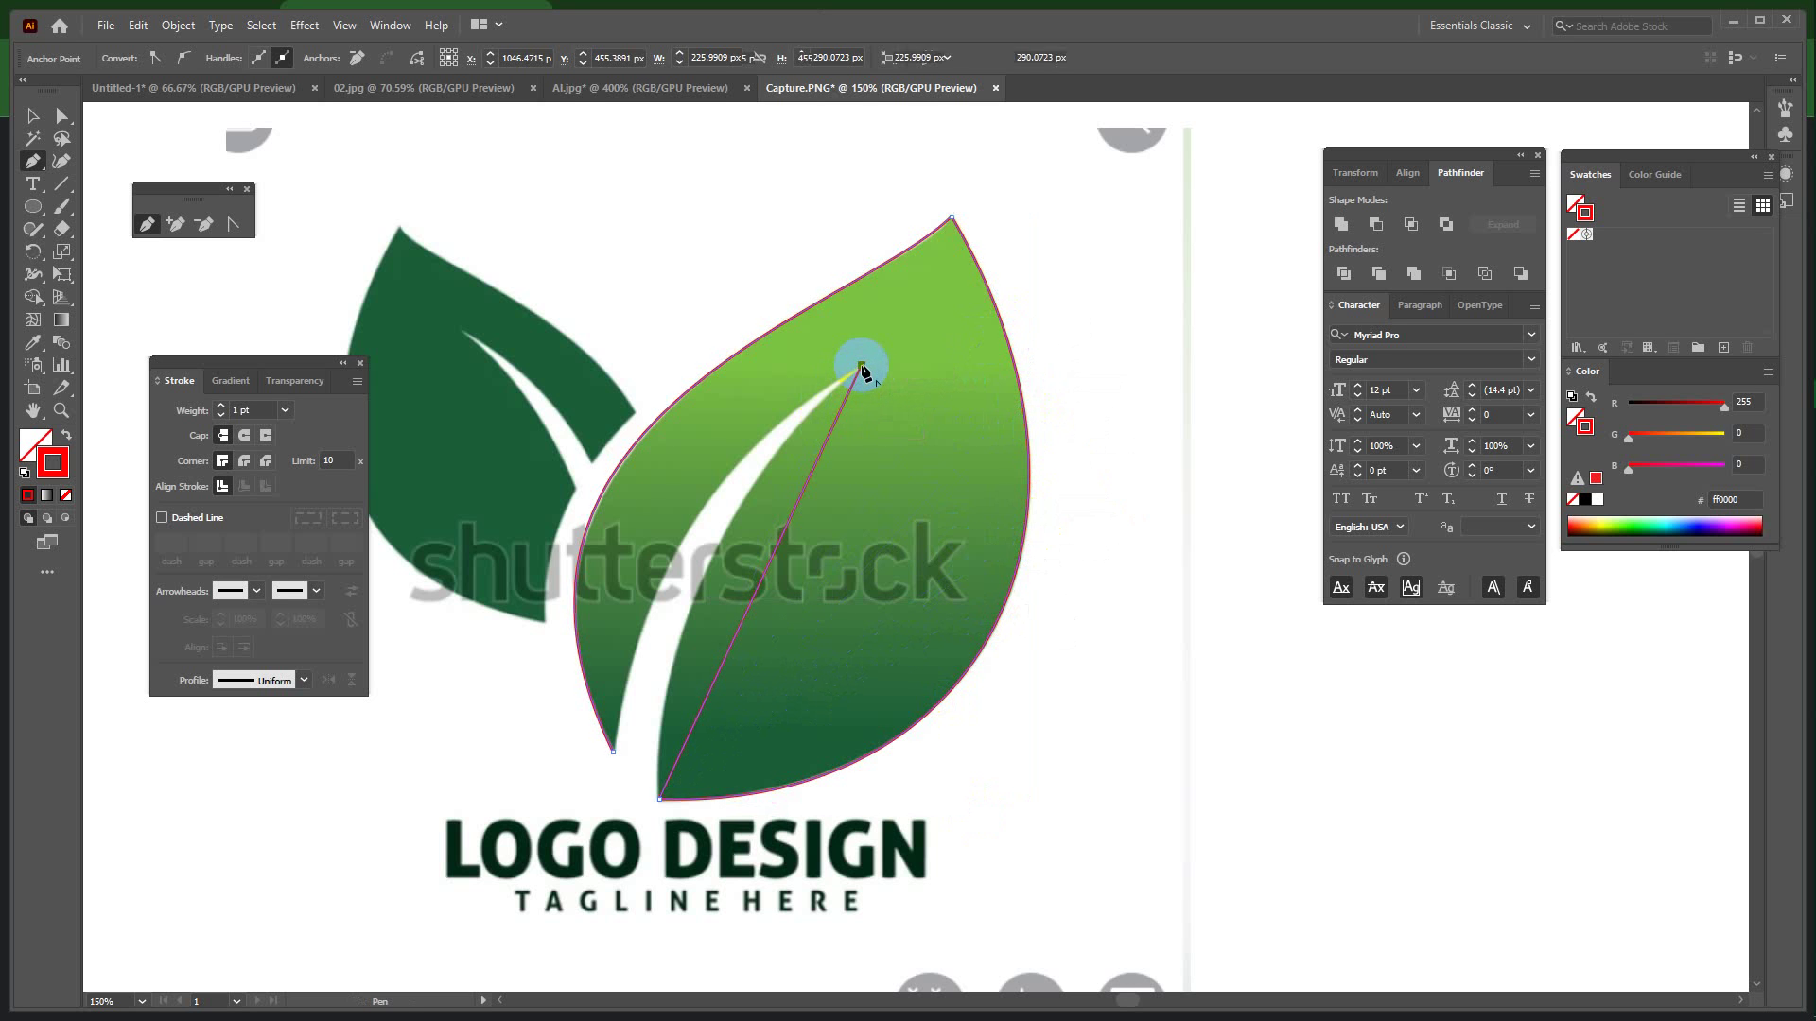
drag(766, 576, 705, 571)
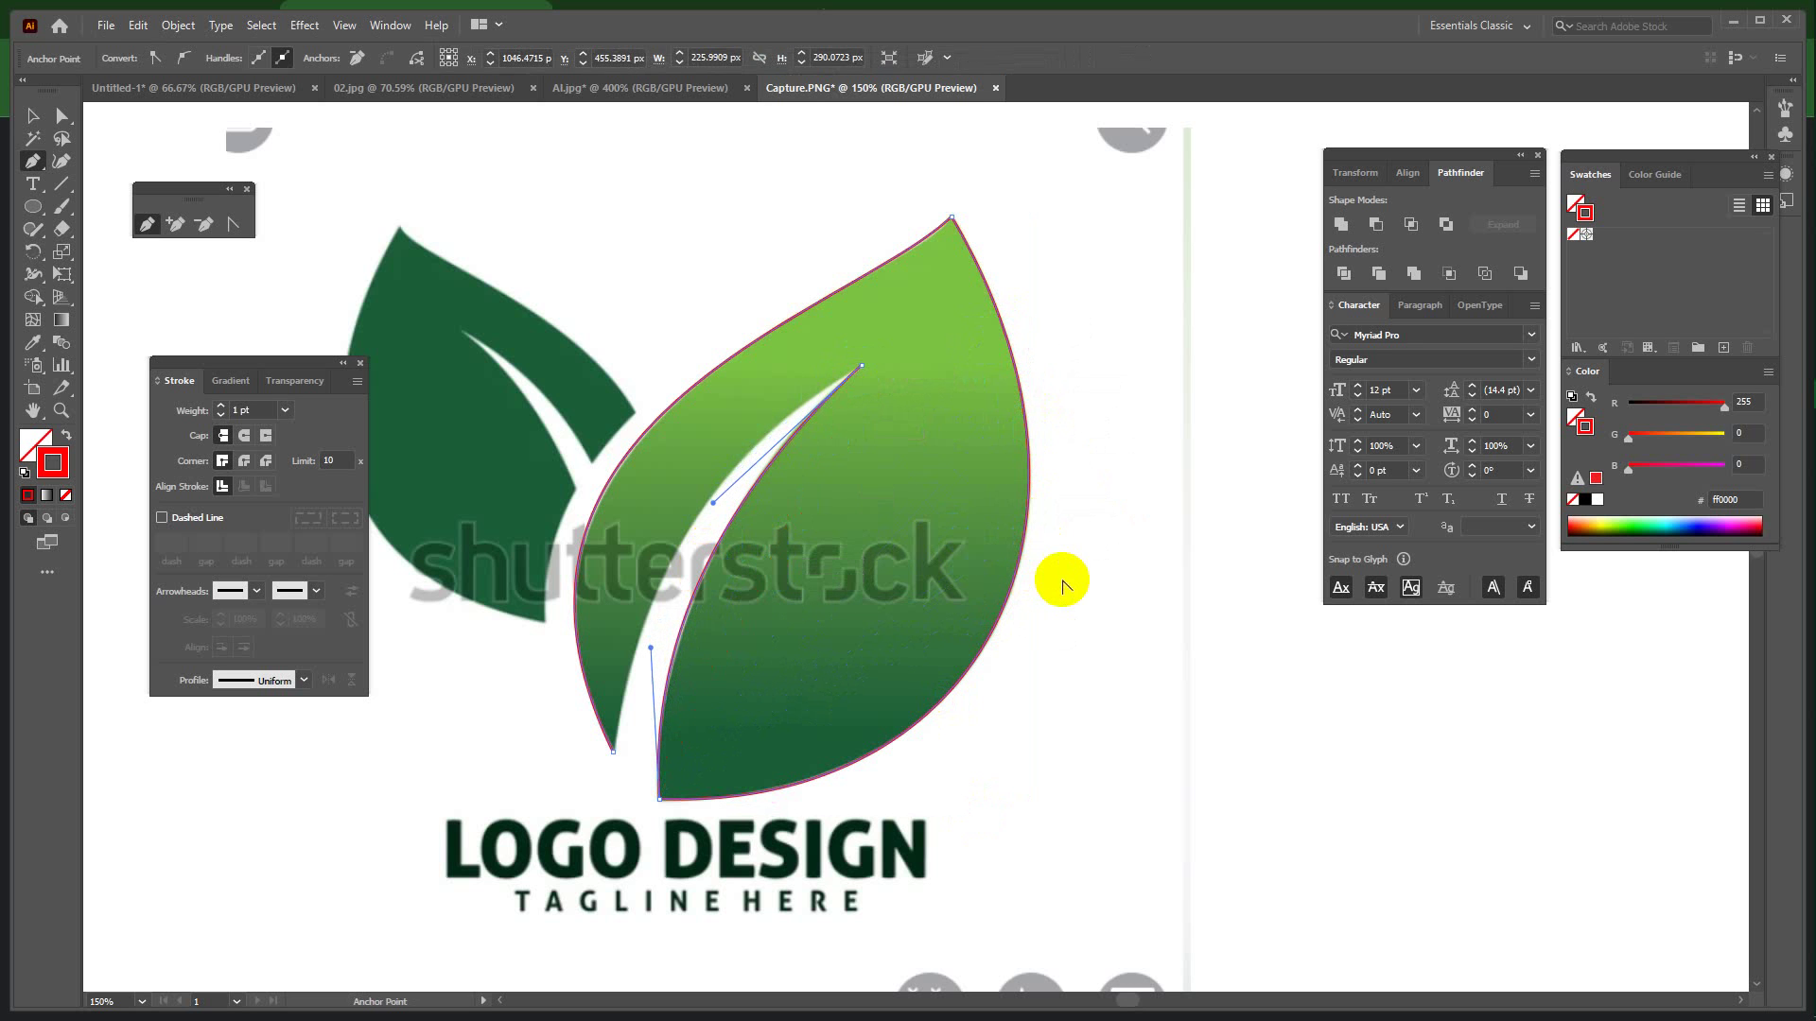
click(613, 754)
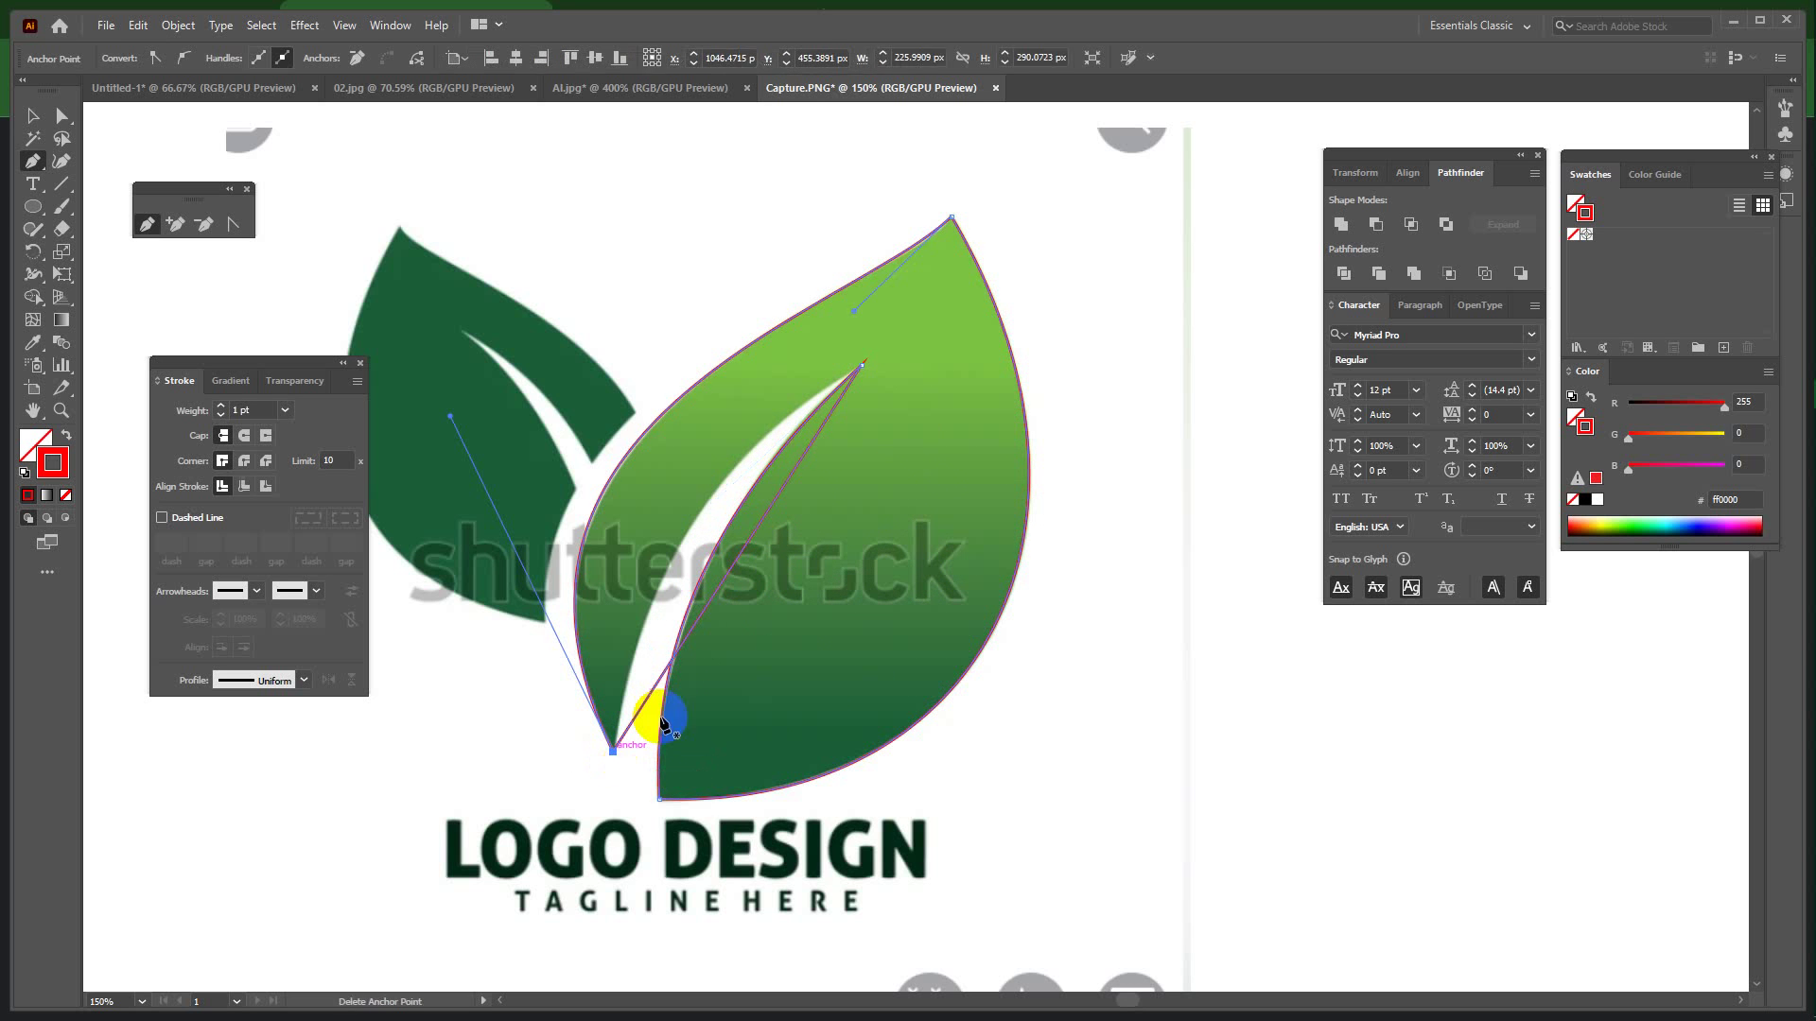
drag(722, 590, 690, 524)
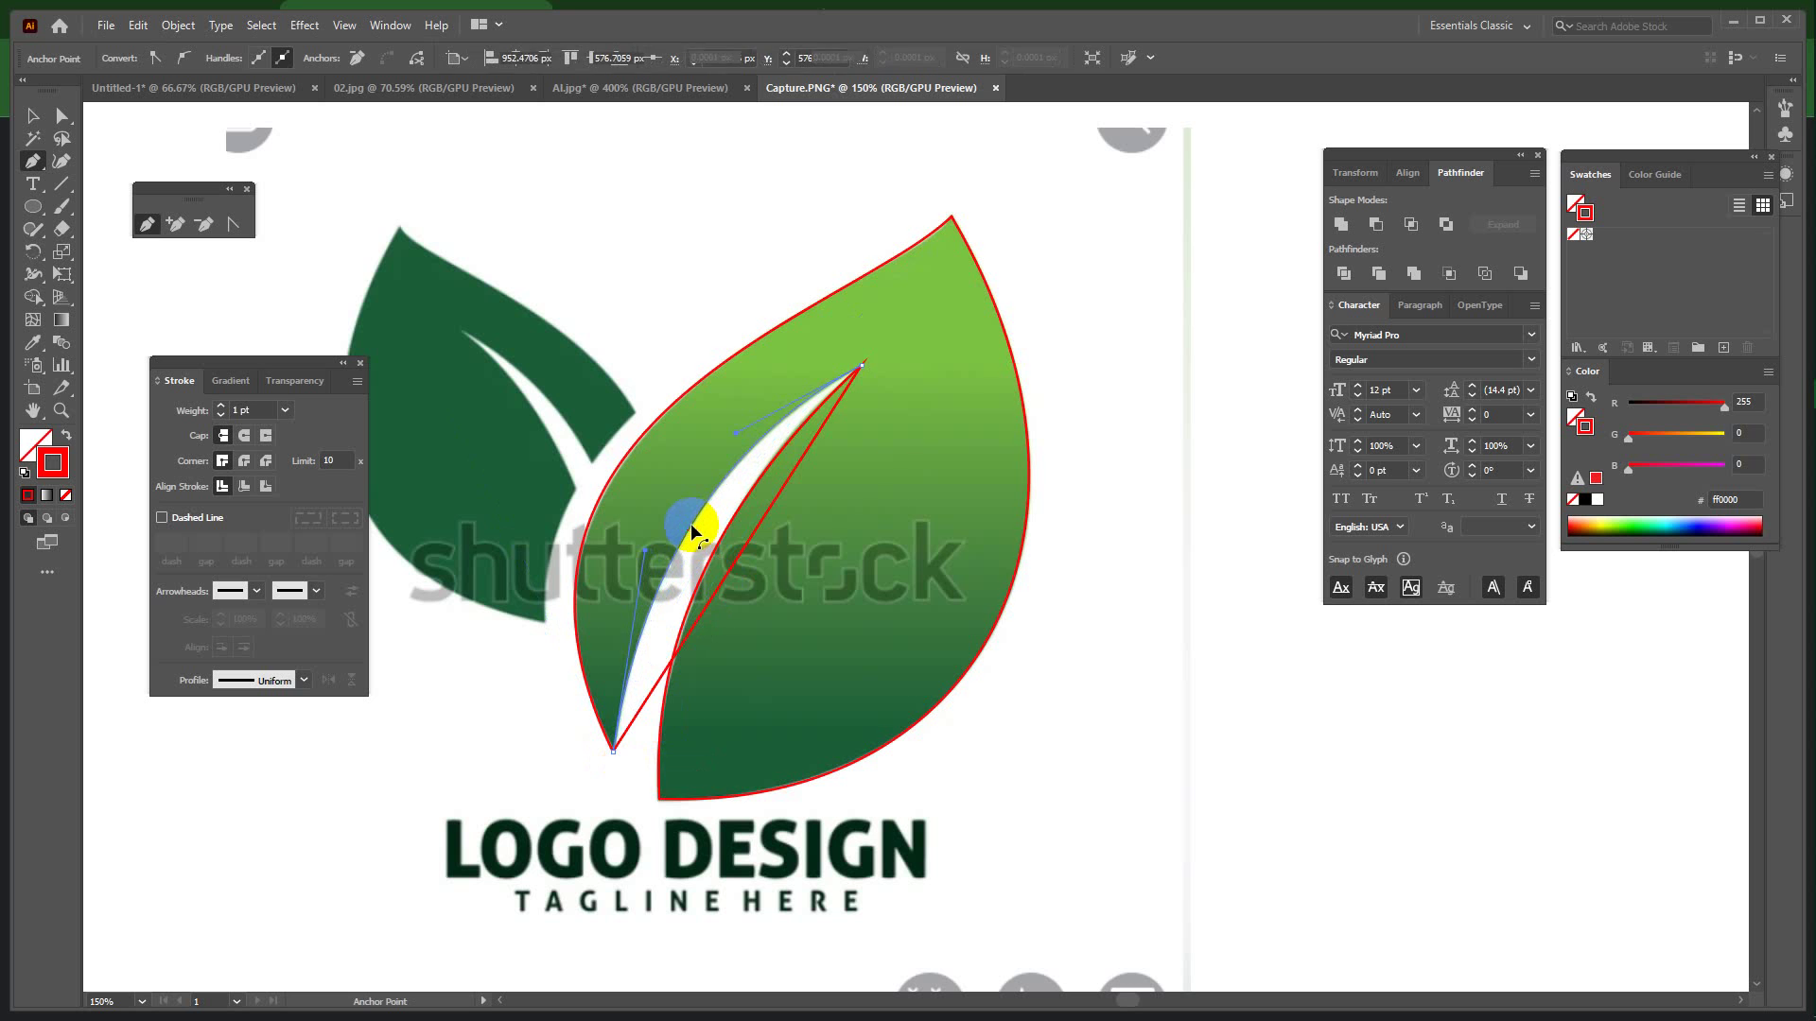
click(66, 436)
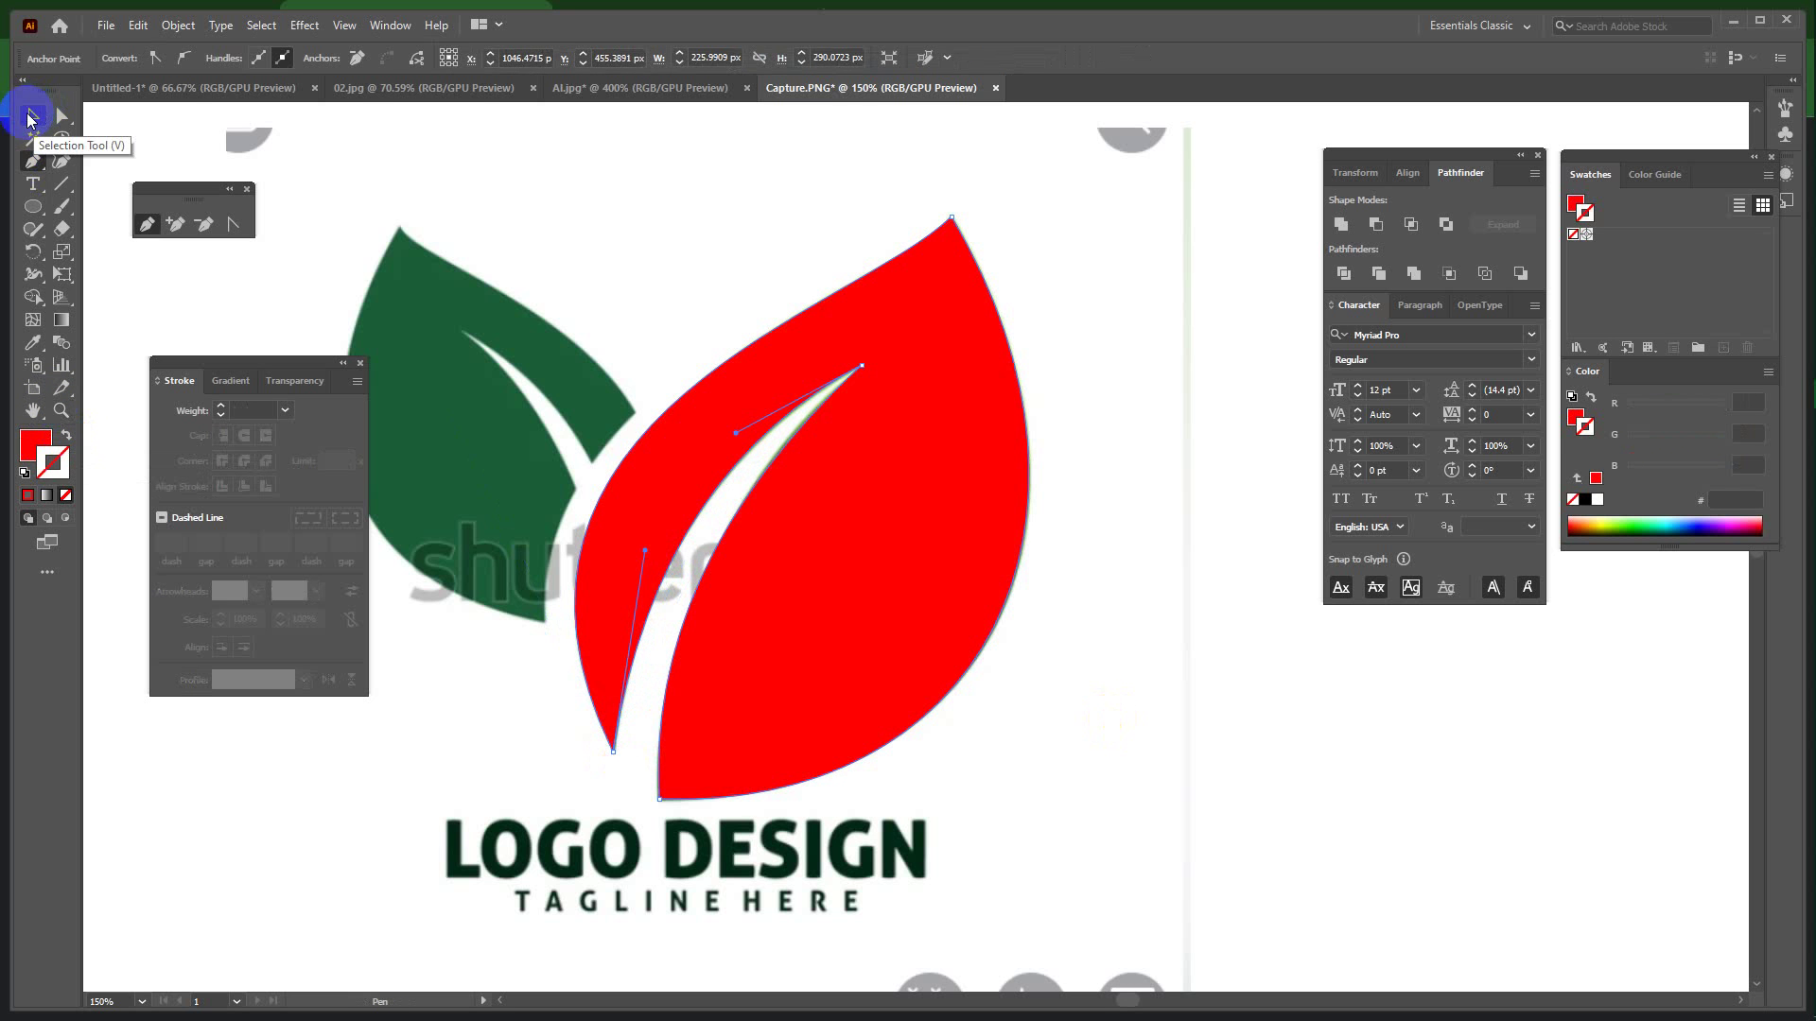
Move the red leaf off the logo image onto the blank part of the artboard beside it.
click(33, 114)
drag(892, 491, 1152, 430)
click(1394, 821)
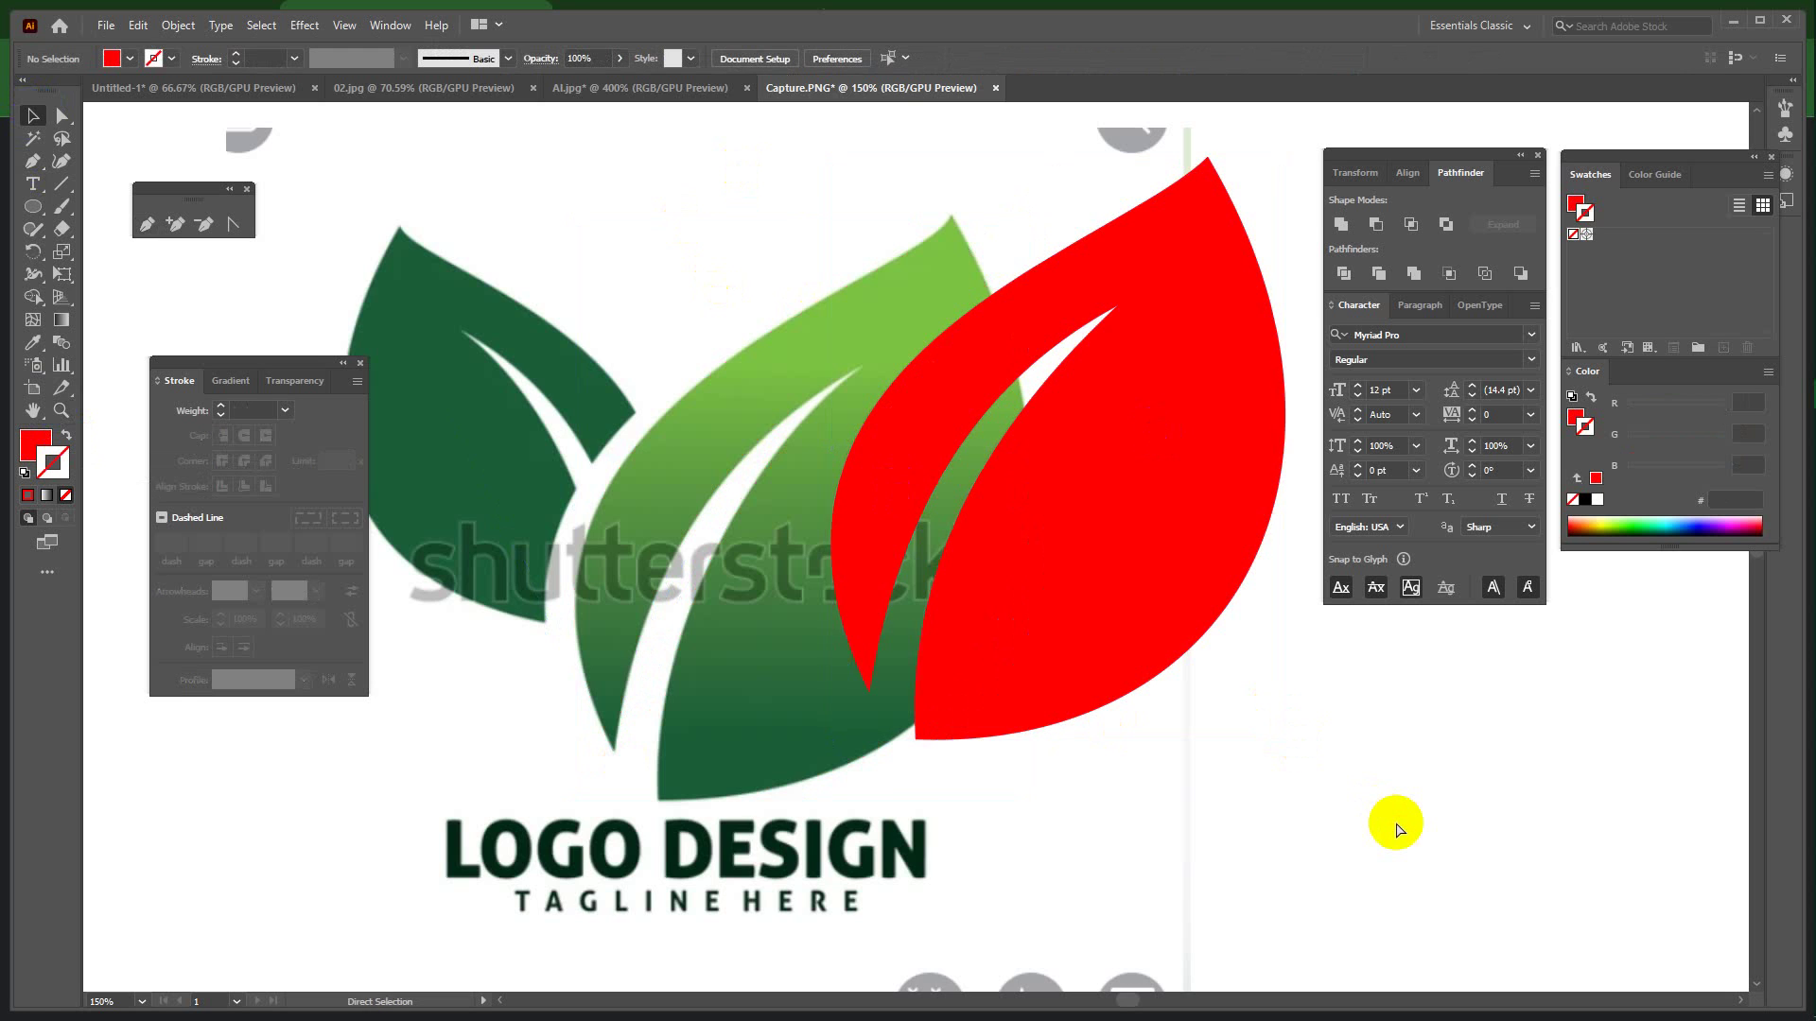
key(ctrl+minus)
key(ctrl+minus)
key(ctrl+minus)
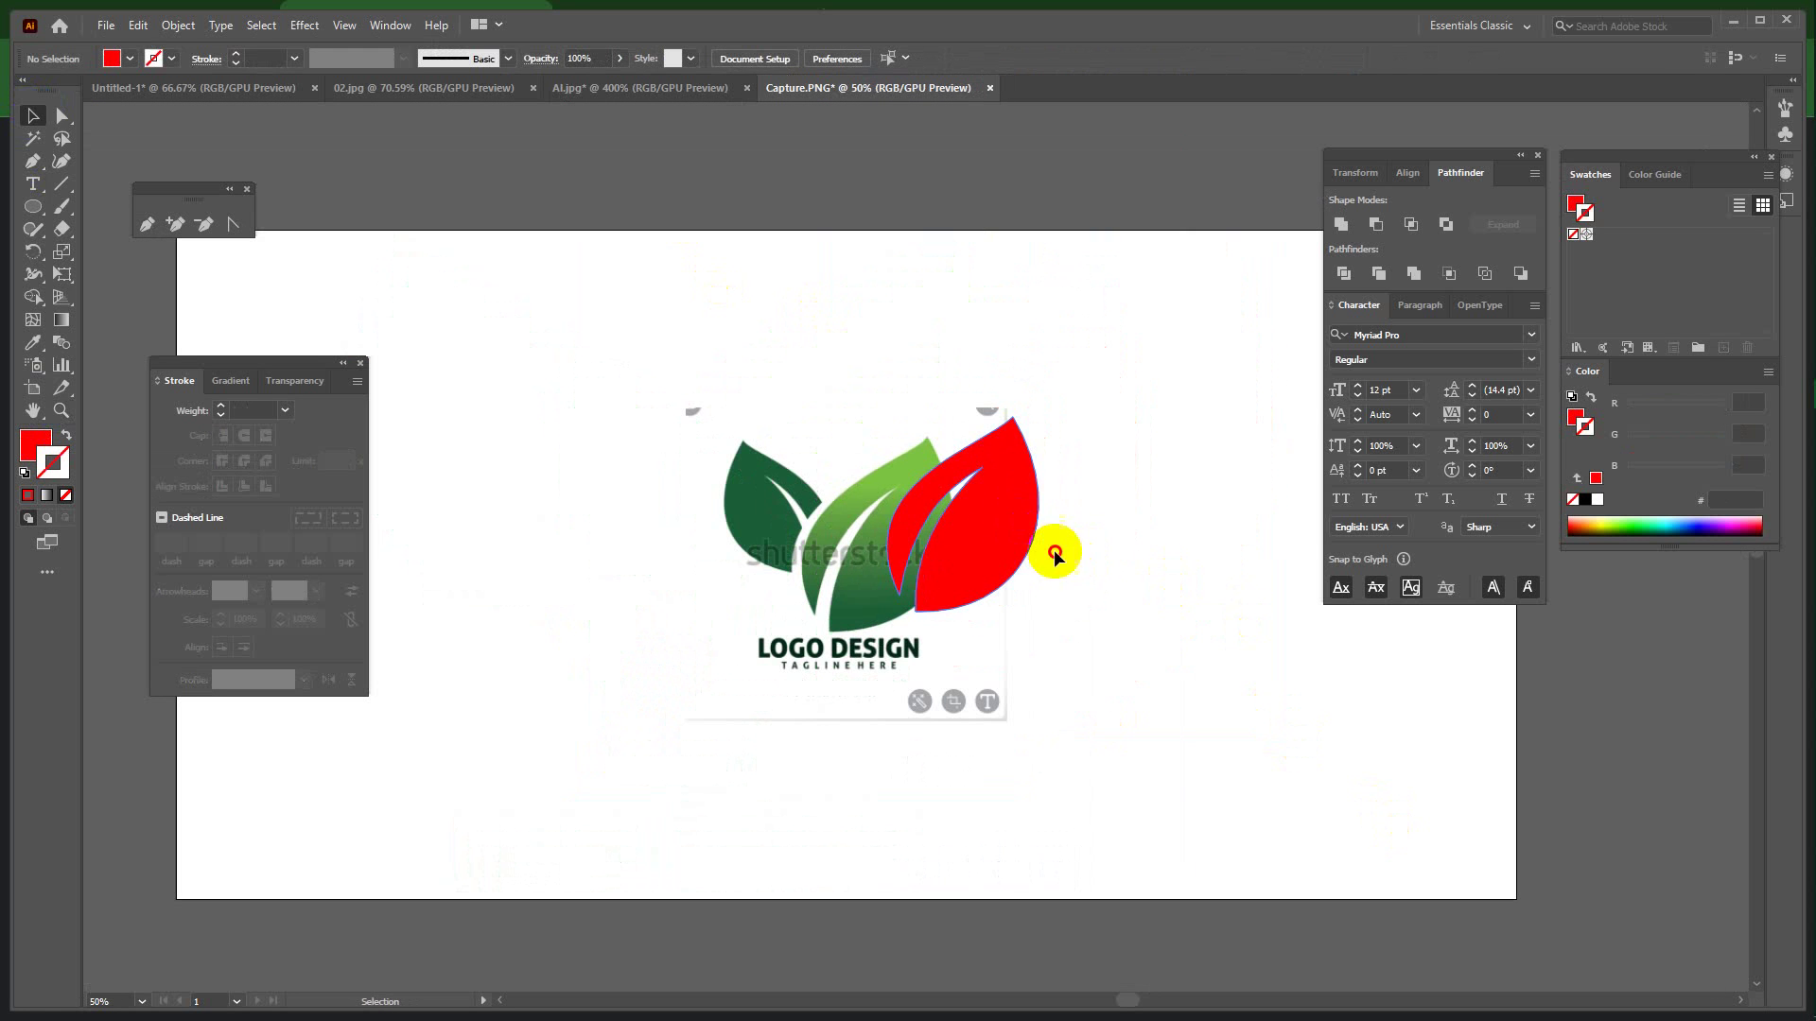
drag(1040, 547, 1216, 701)
click(1194, 681)
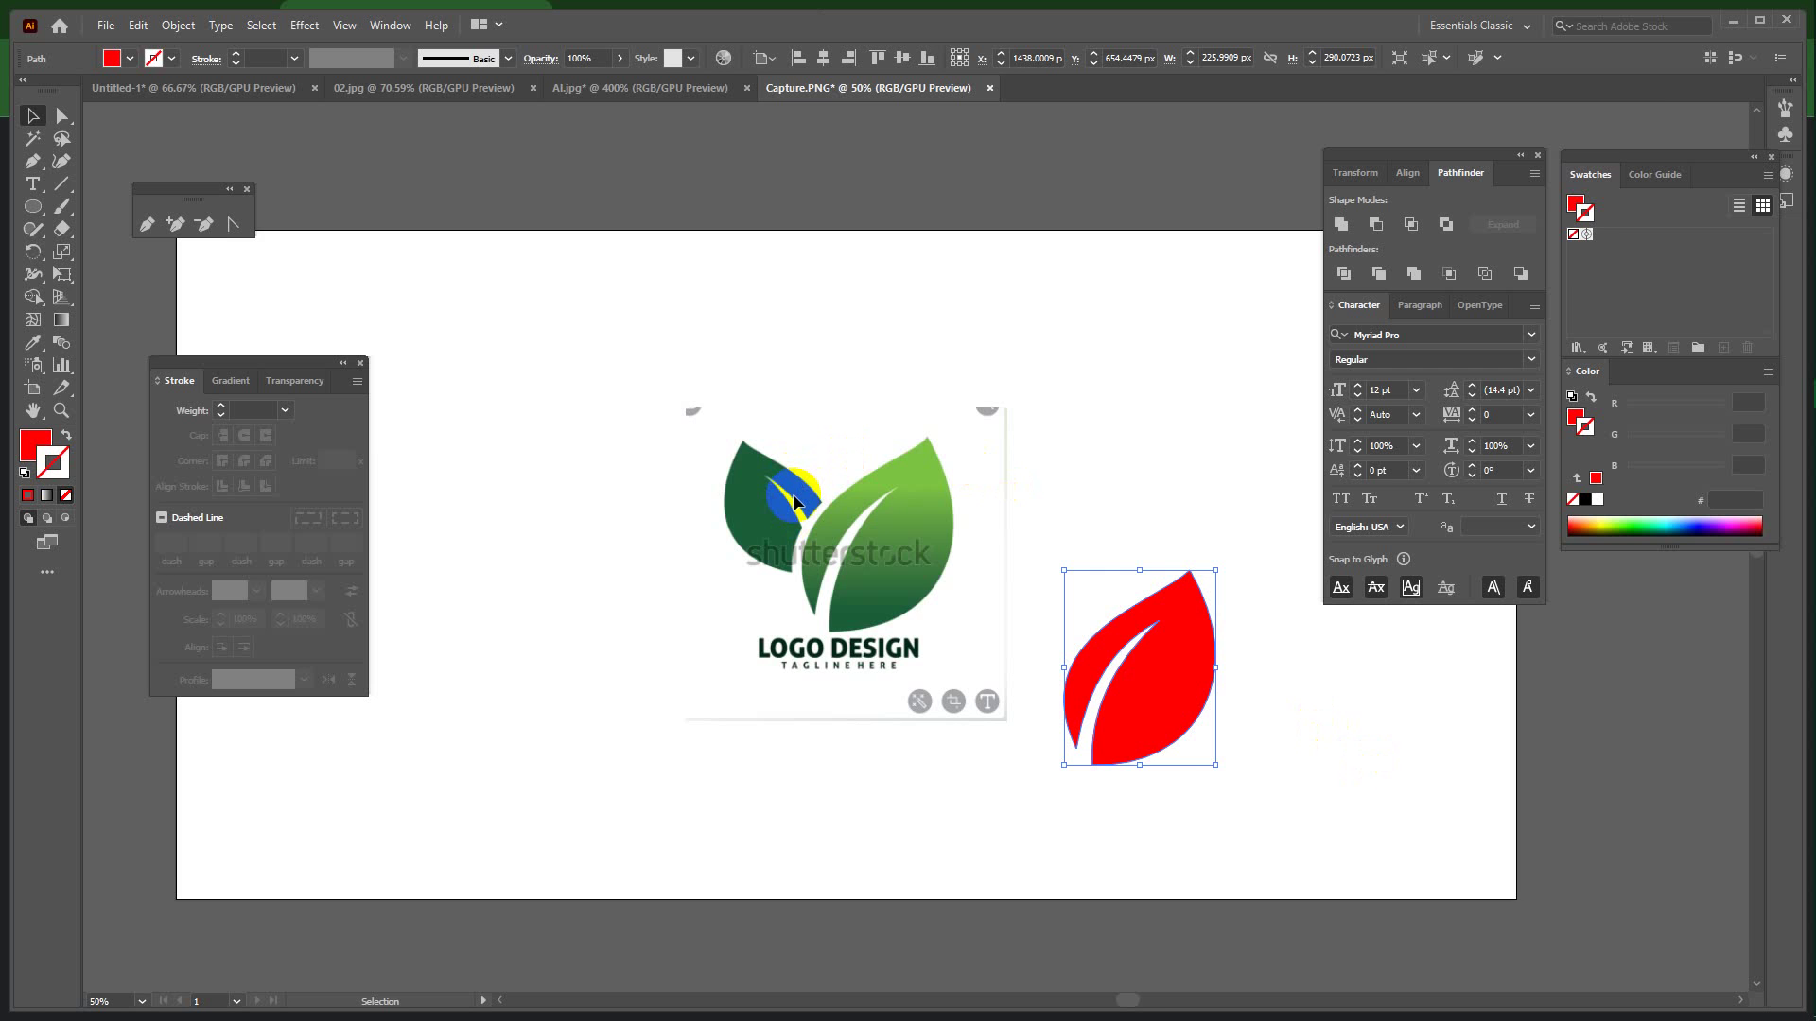
Move the red leaf back over the large leaf of the logo image.
key(ctrl+plus)
key(ctrl+plus)
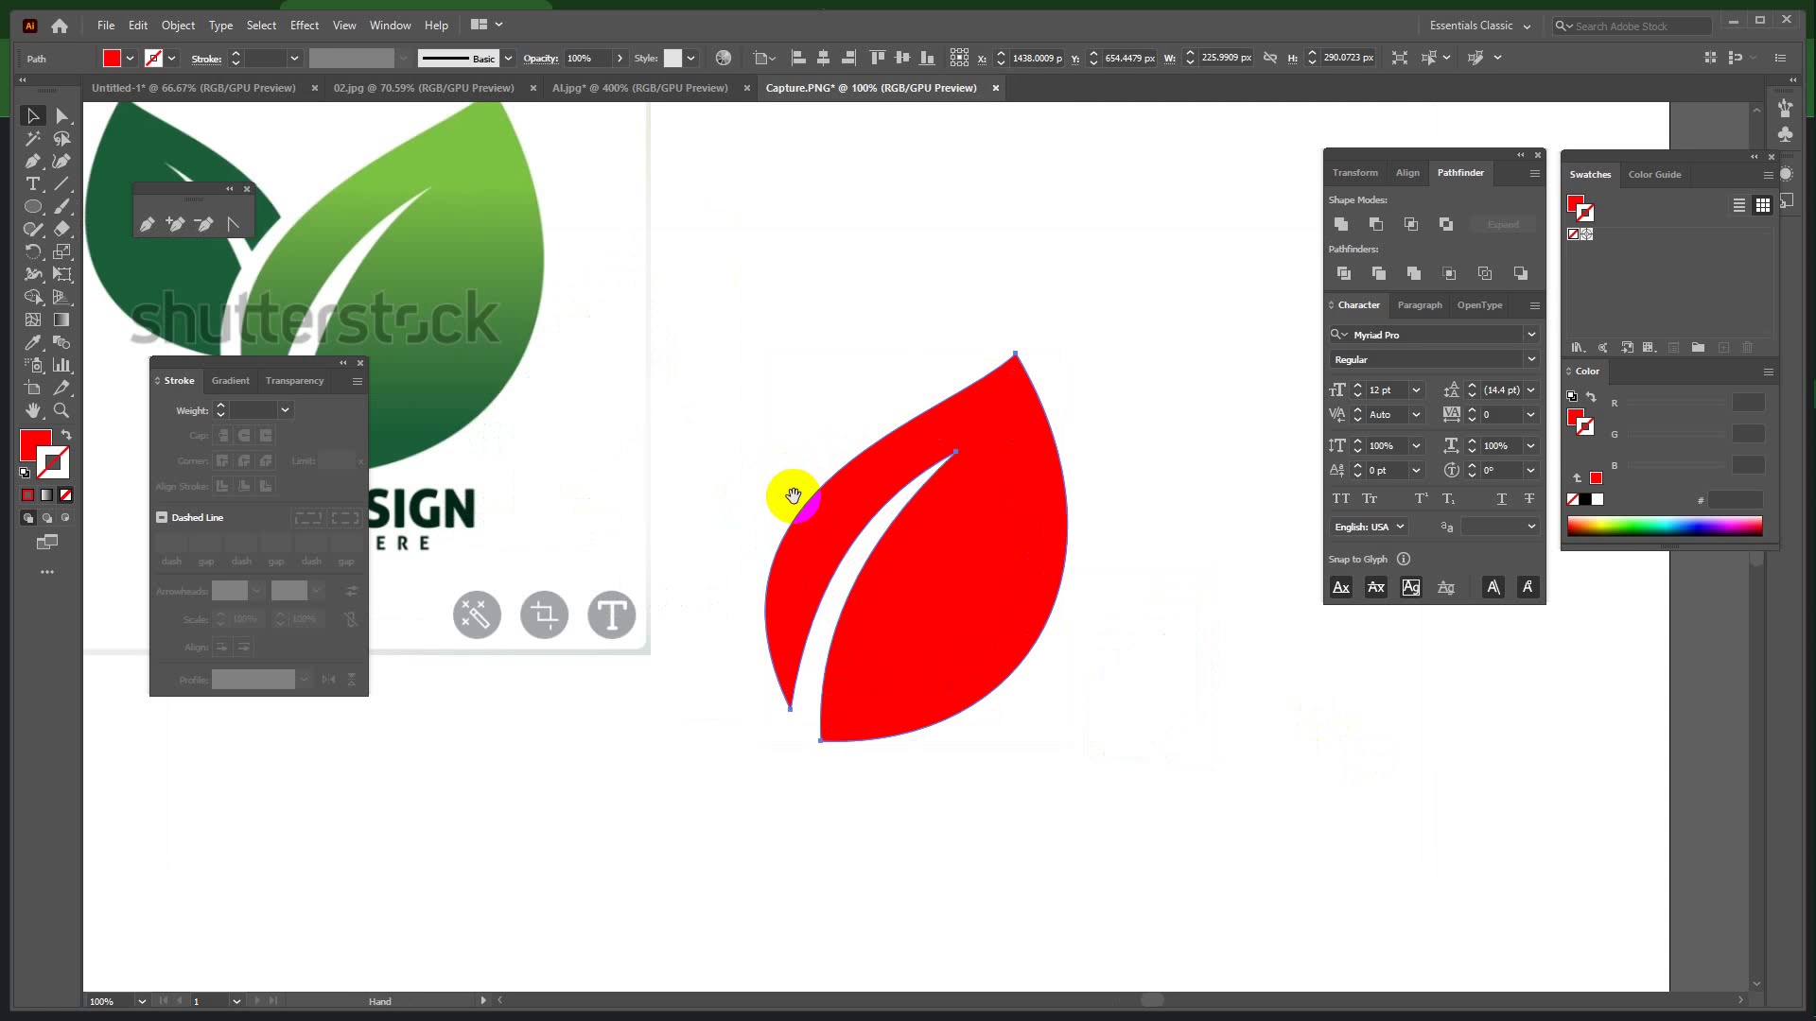
drag(792, 496, 1024, 683)
drag(1132, 749, 669, 535)
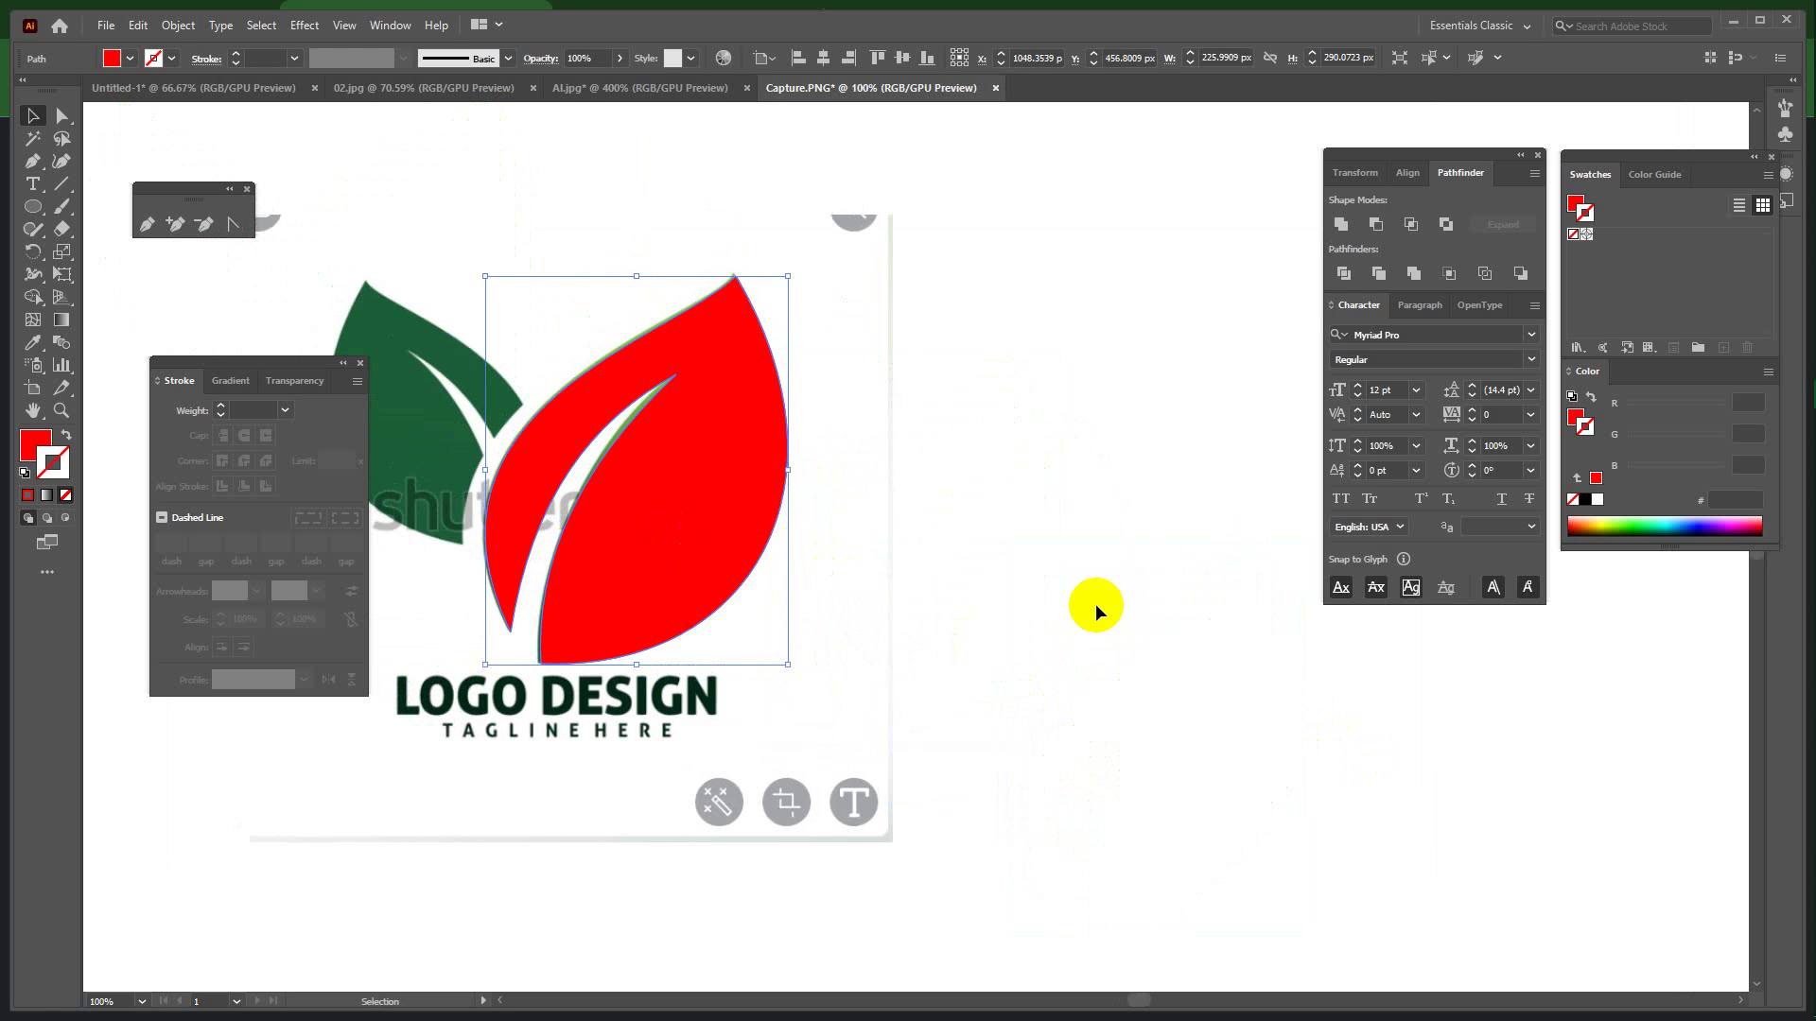
Create a copy of the red leaf reflected across the vertical axis.
key(ctrl+equal)
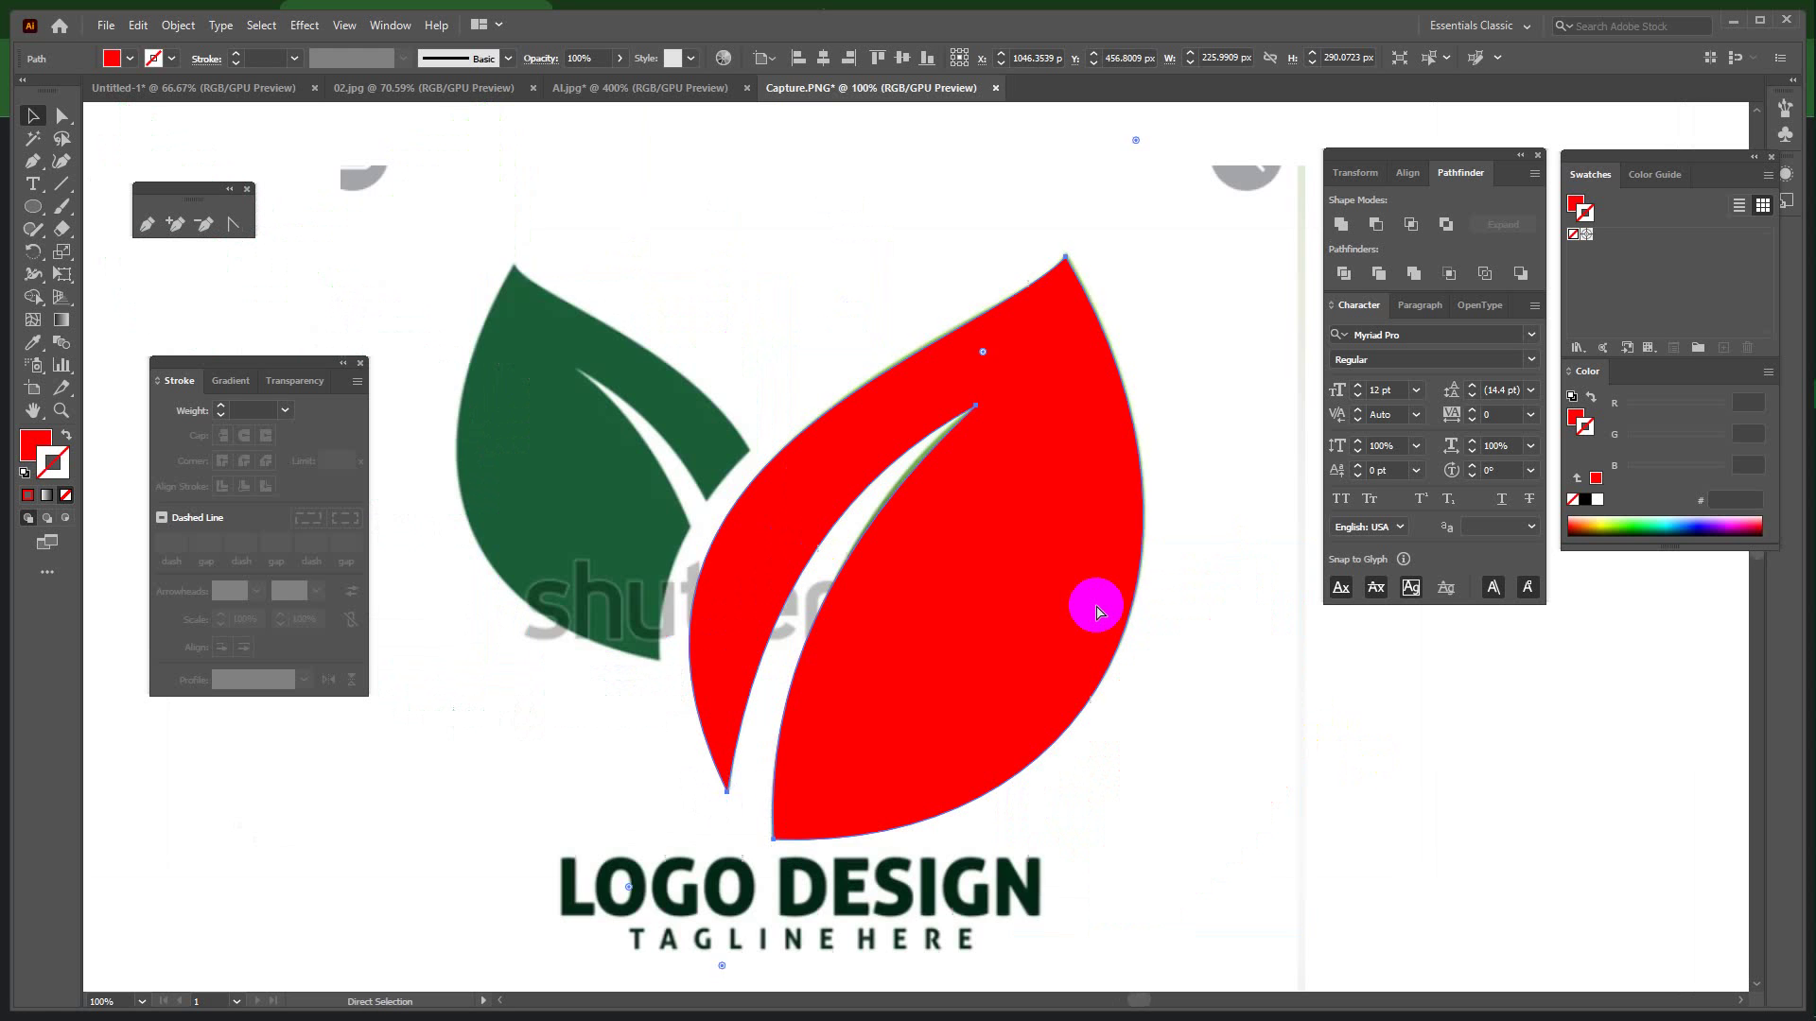
drag(1097, 606, 1142, 633)
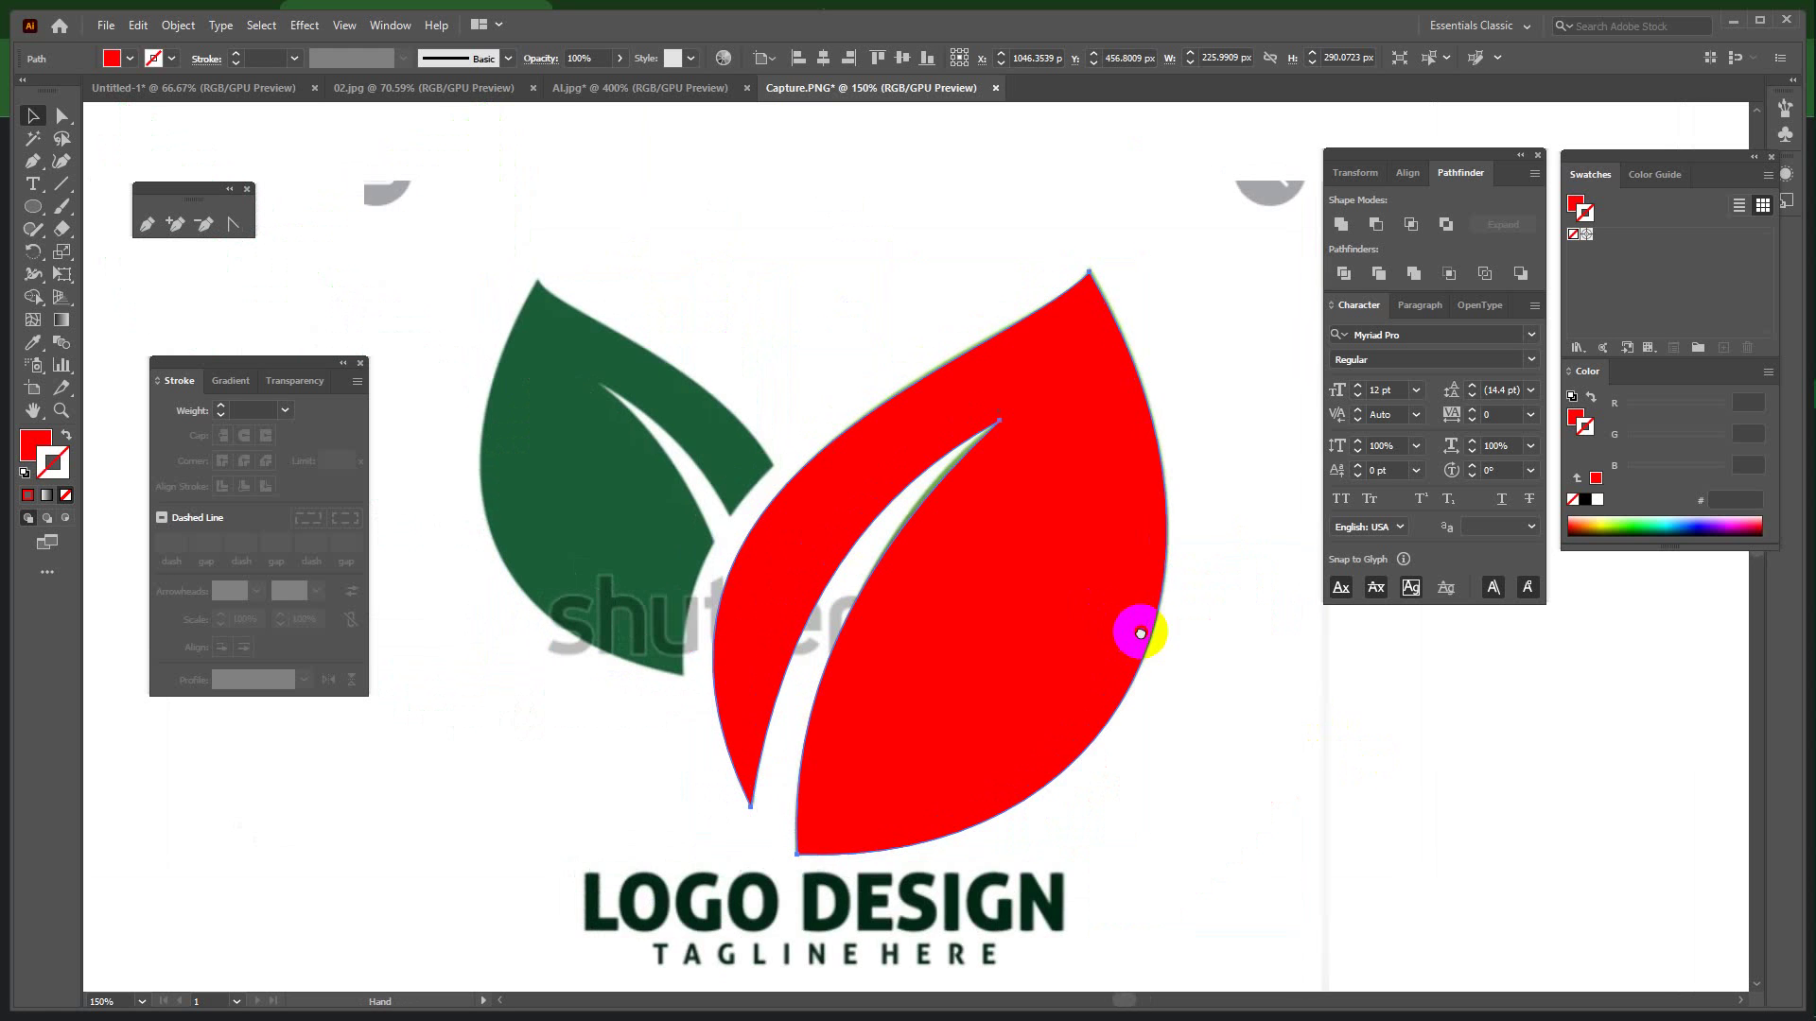
right_click(1137, 508)
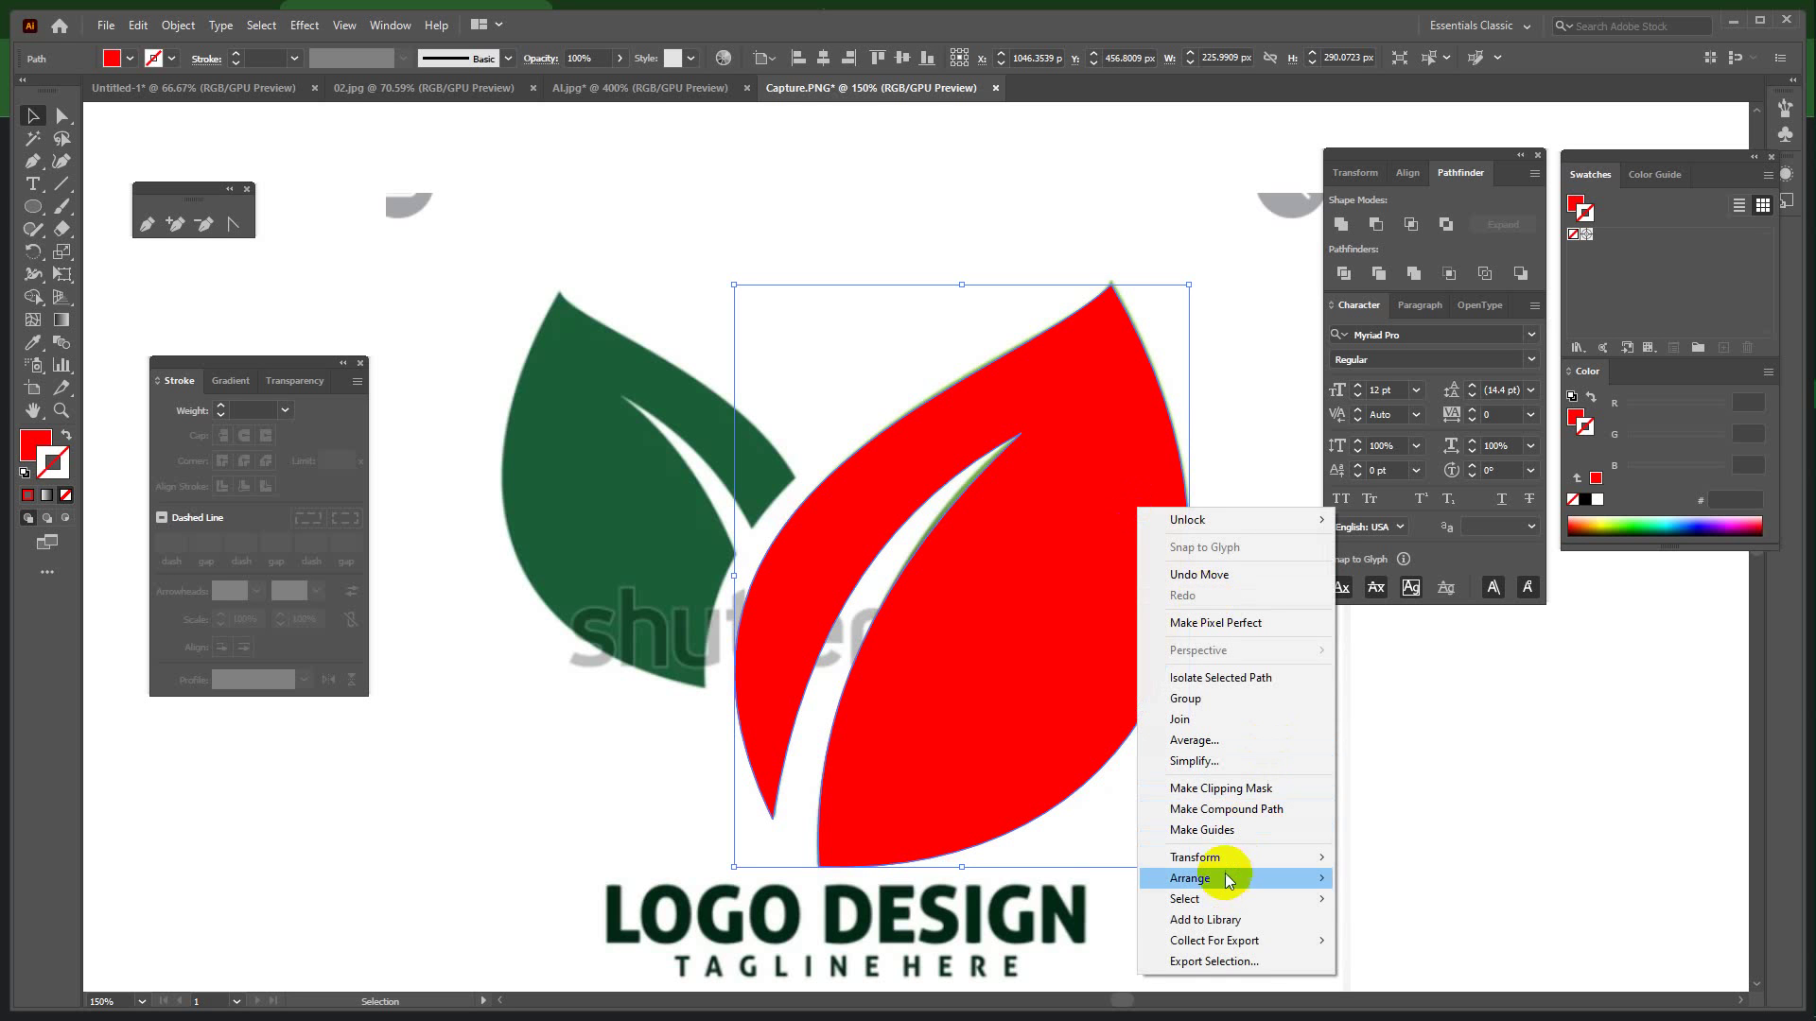
mouse_move(1224, 856)
click(1405, 757)
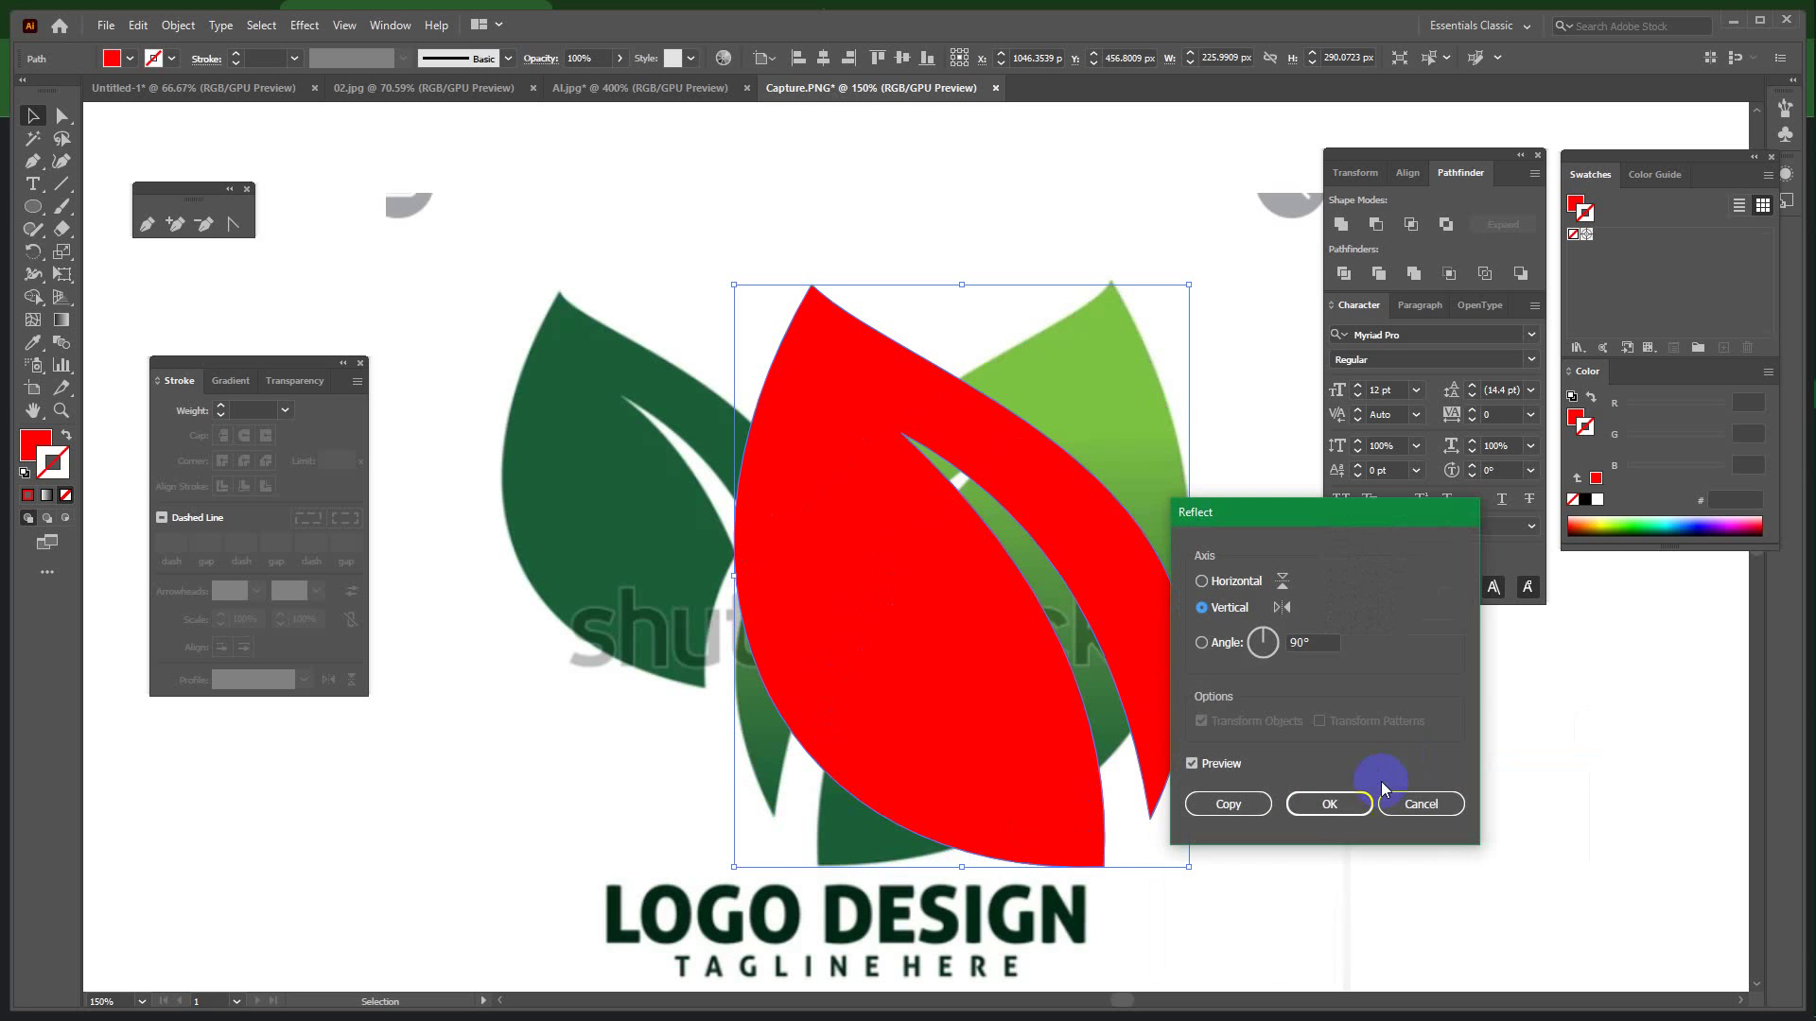
click(1228, 806)
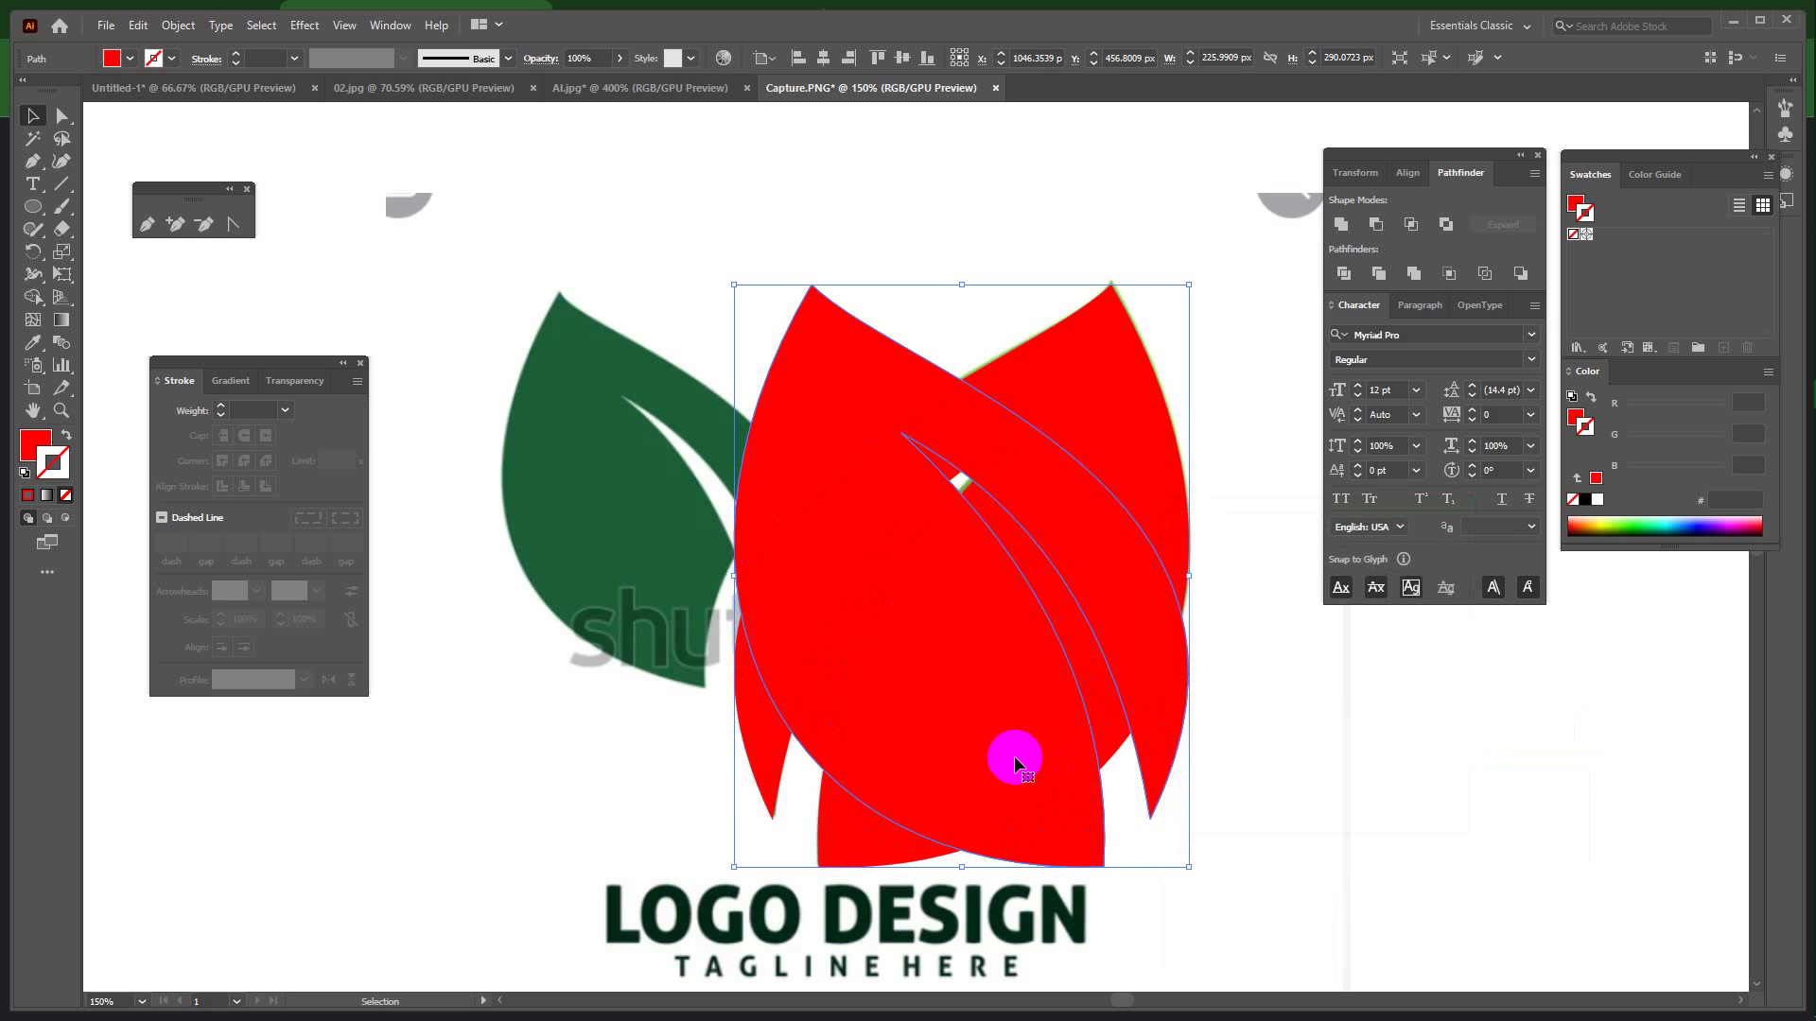
Move the reflected leaf over the small dark leaf and scale it down to about 123 by 158 px.
drag(1013, 750, 833, 537)
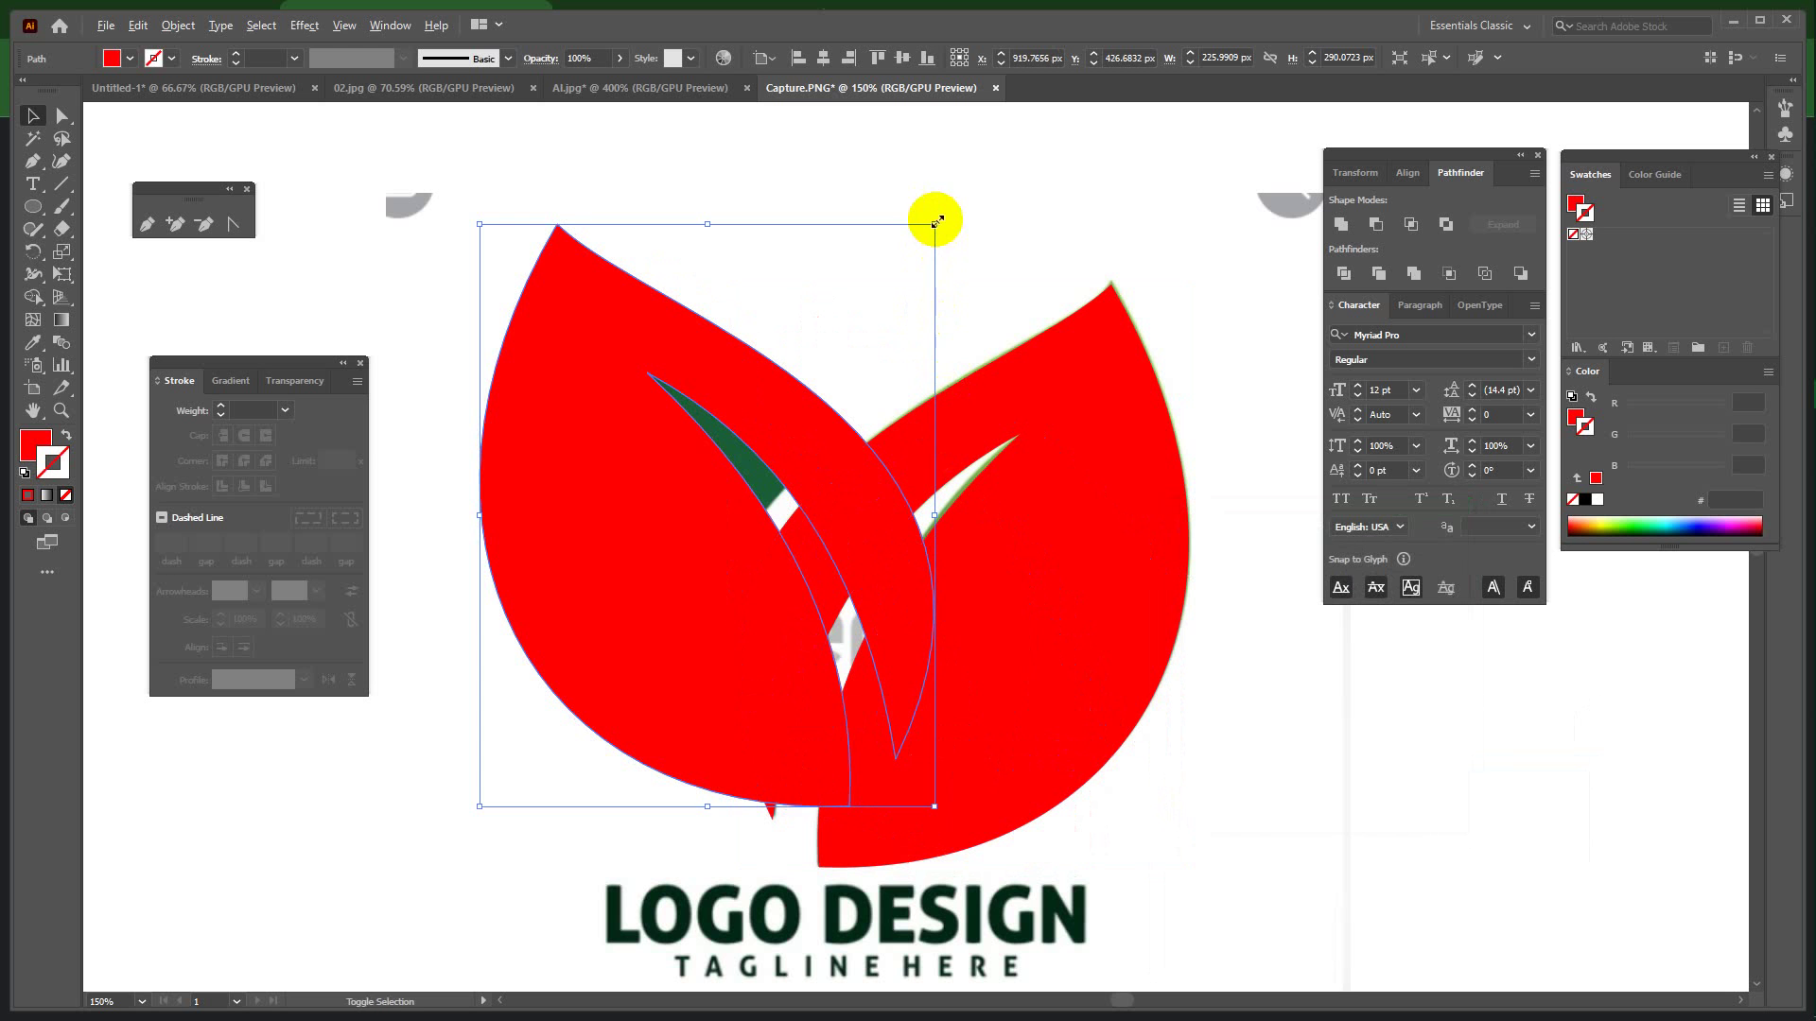
drag(935, 222, 830, 357)
drag(671, 593, 628, 552)
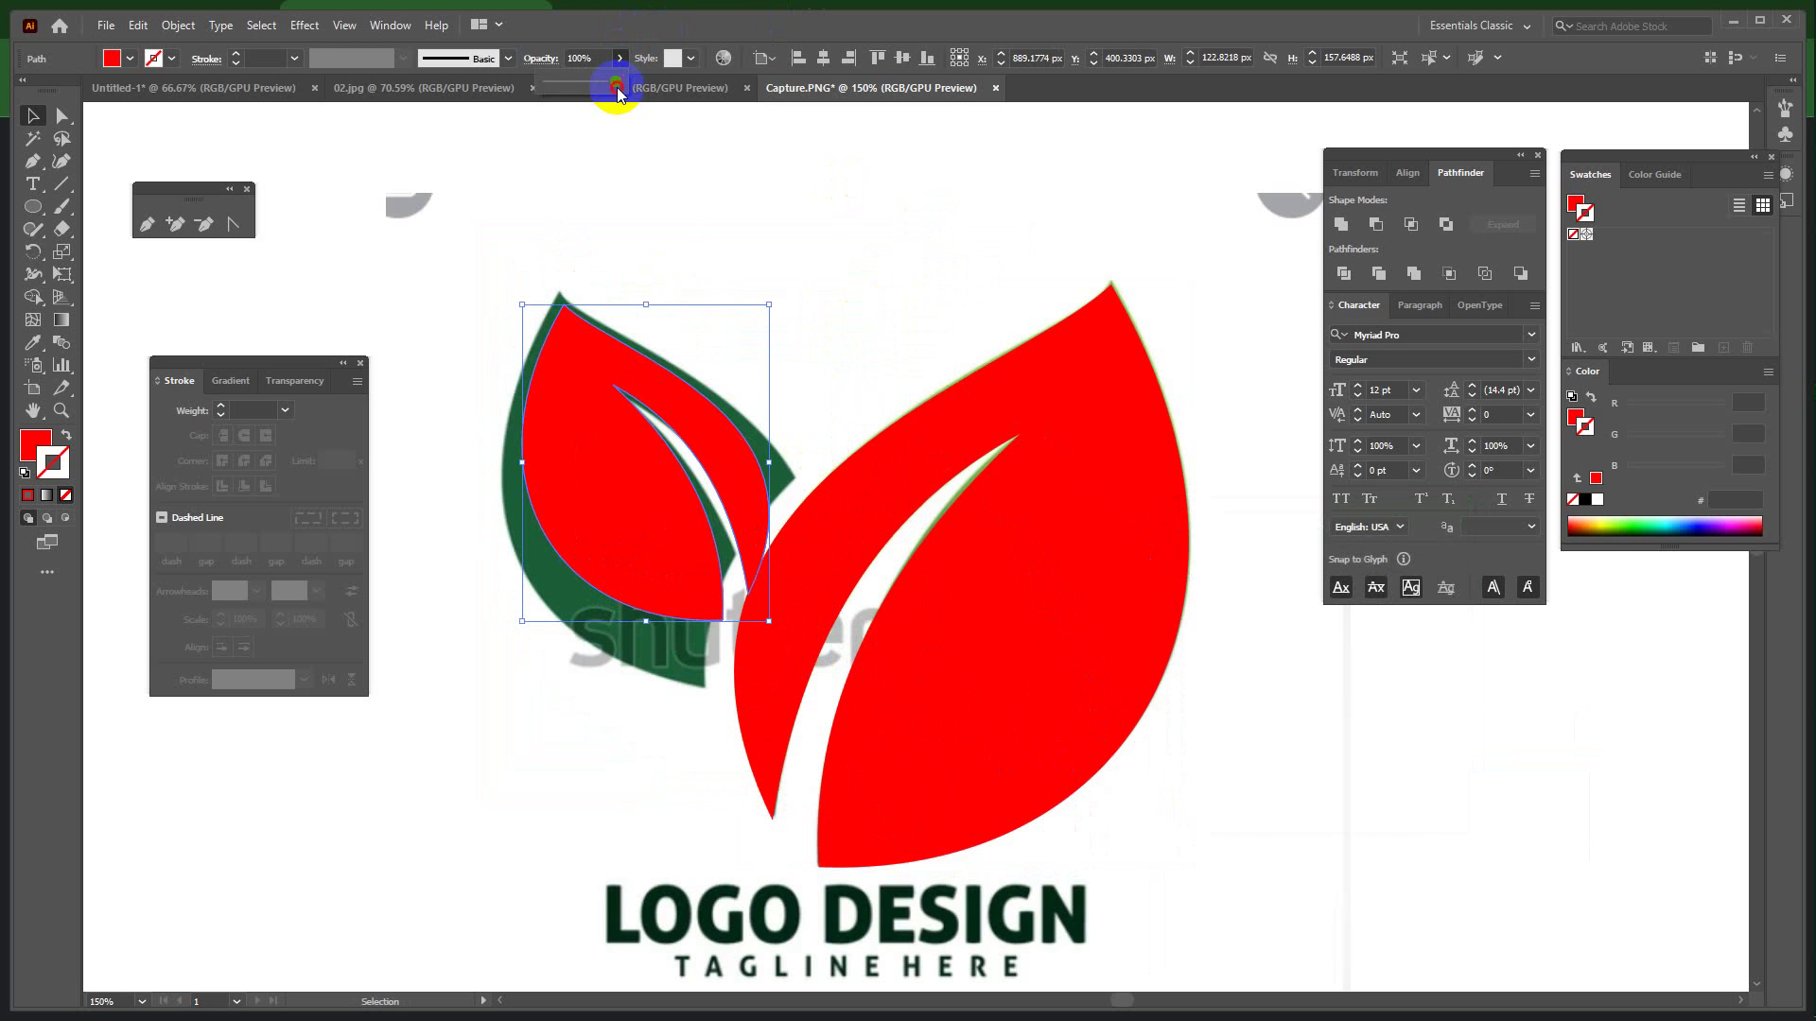
Lower the reflected leaf's opacity to 28% and enlarge it to about 145 by 187 px over the small leaf.
drag(616, 81, 566, 82)
drag(768, 305, 791, 275)
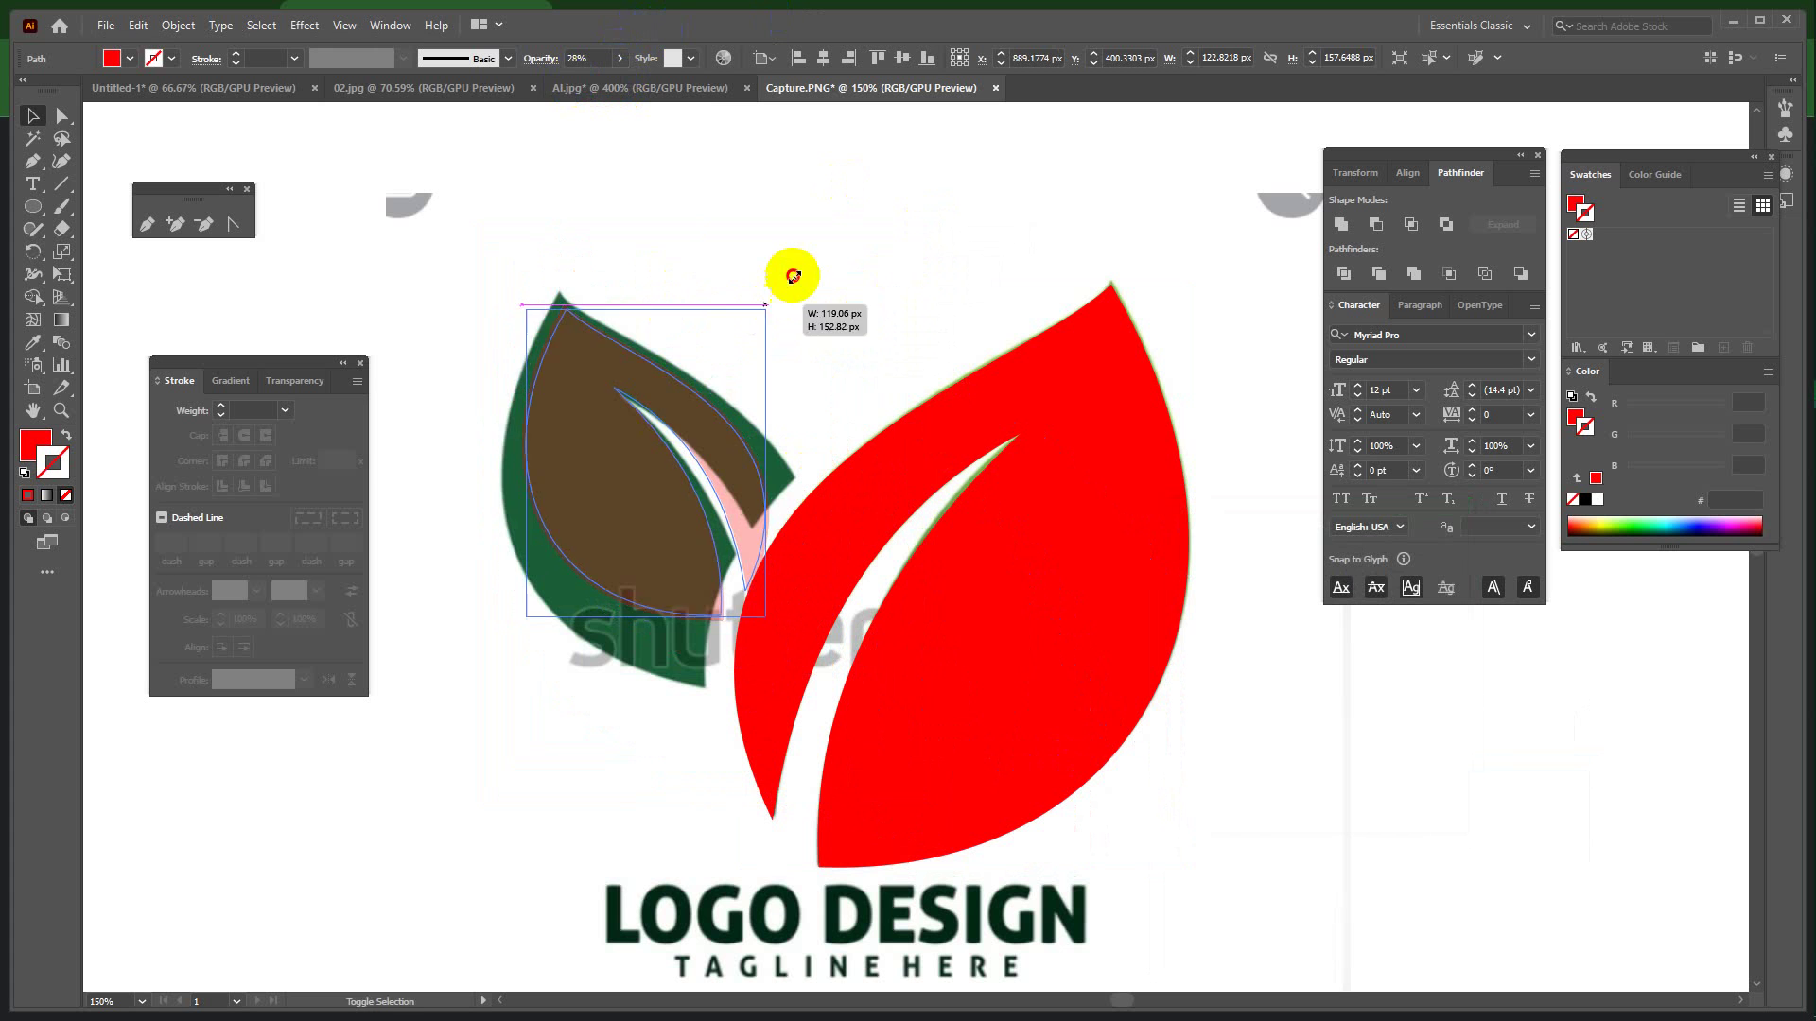
drag(668, 438, 677, 462)
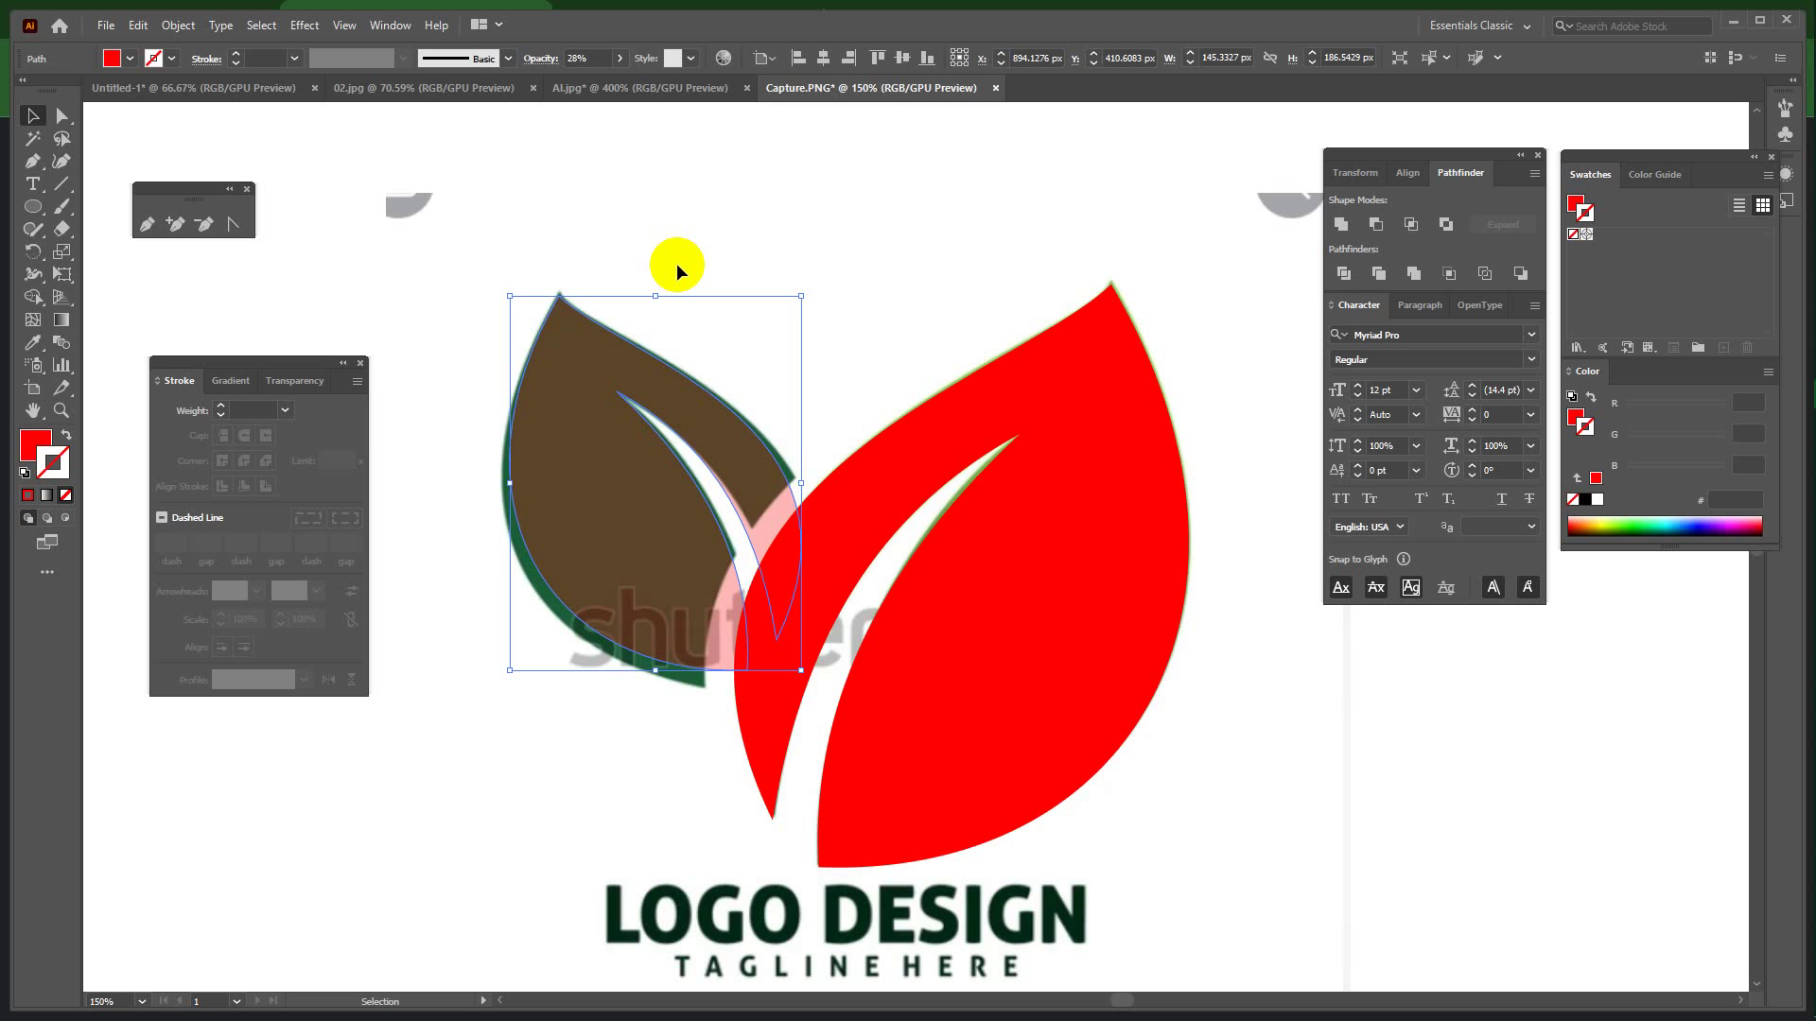
Stretch the translucent leaf to about 153 by 196 px and nudge it into alignment with the small leaf's outline.
key(Up)
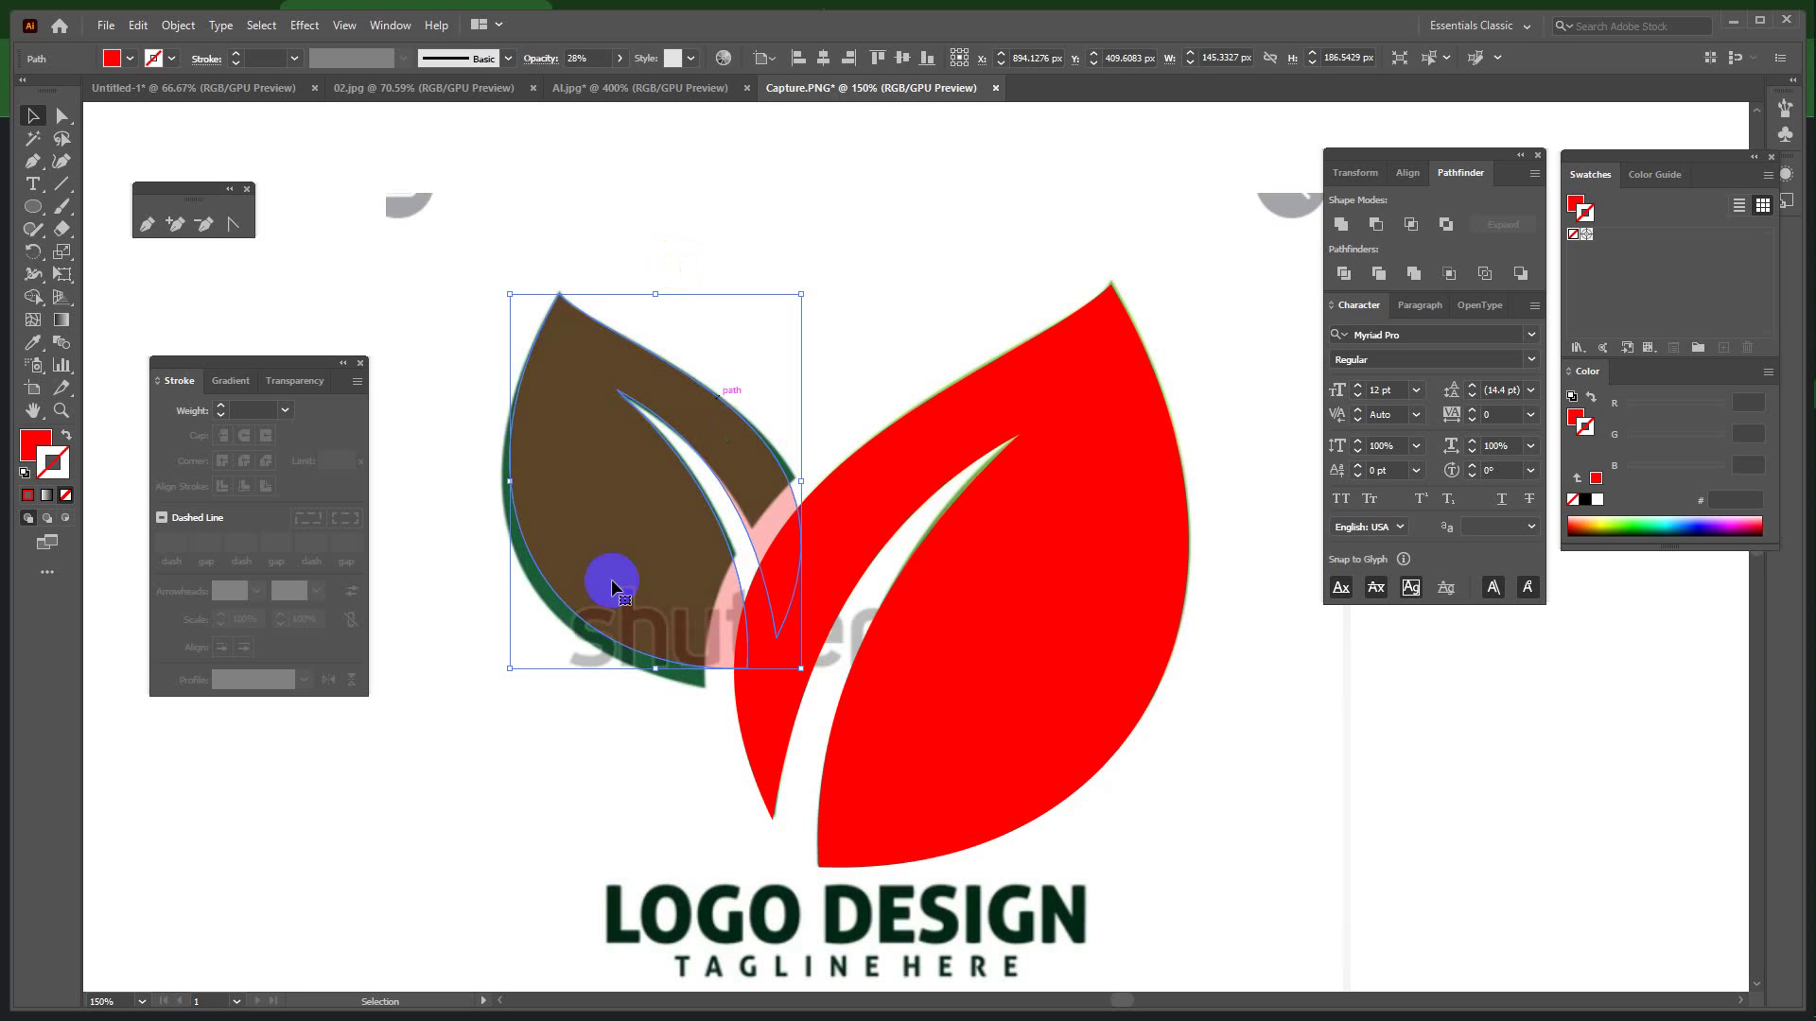
drag(509, 669, 499, 679)
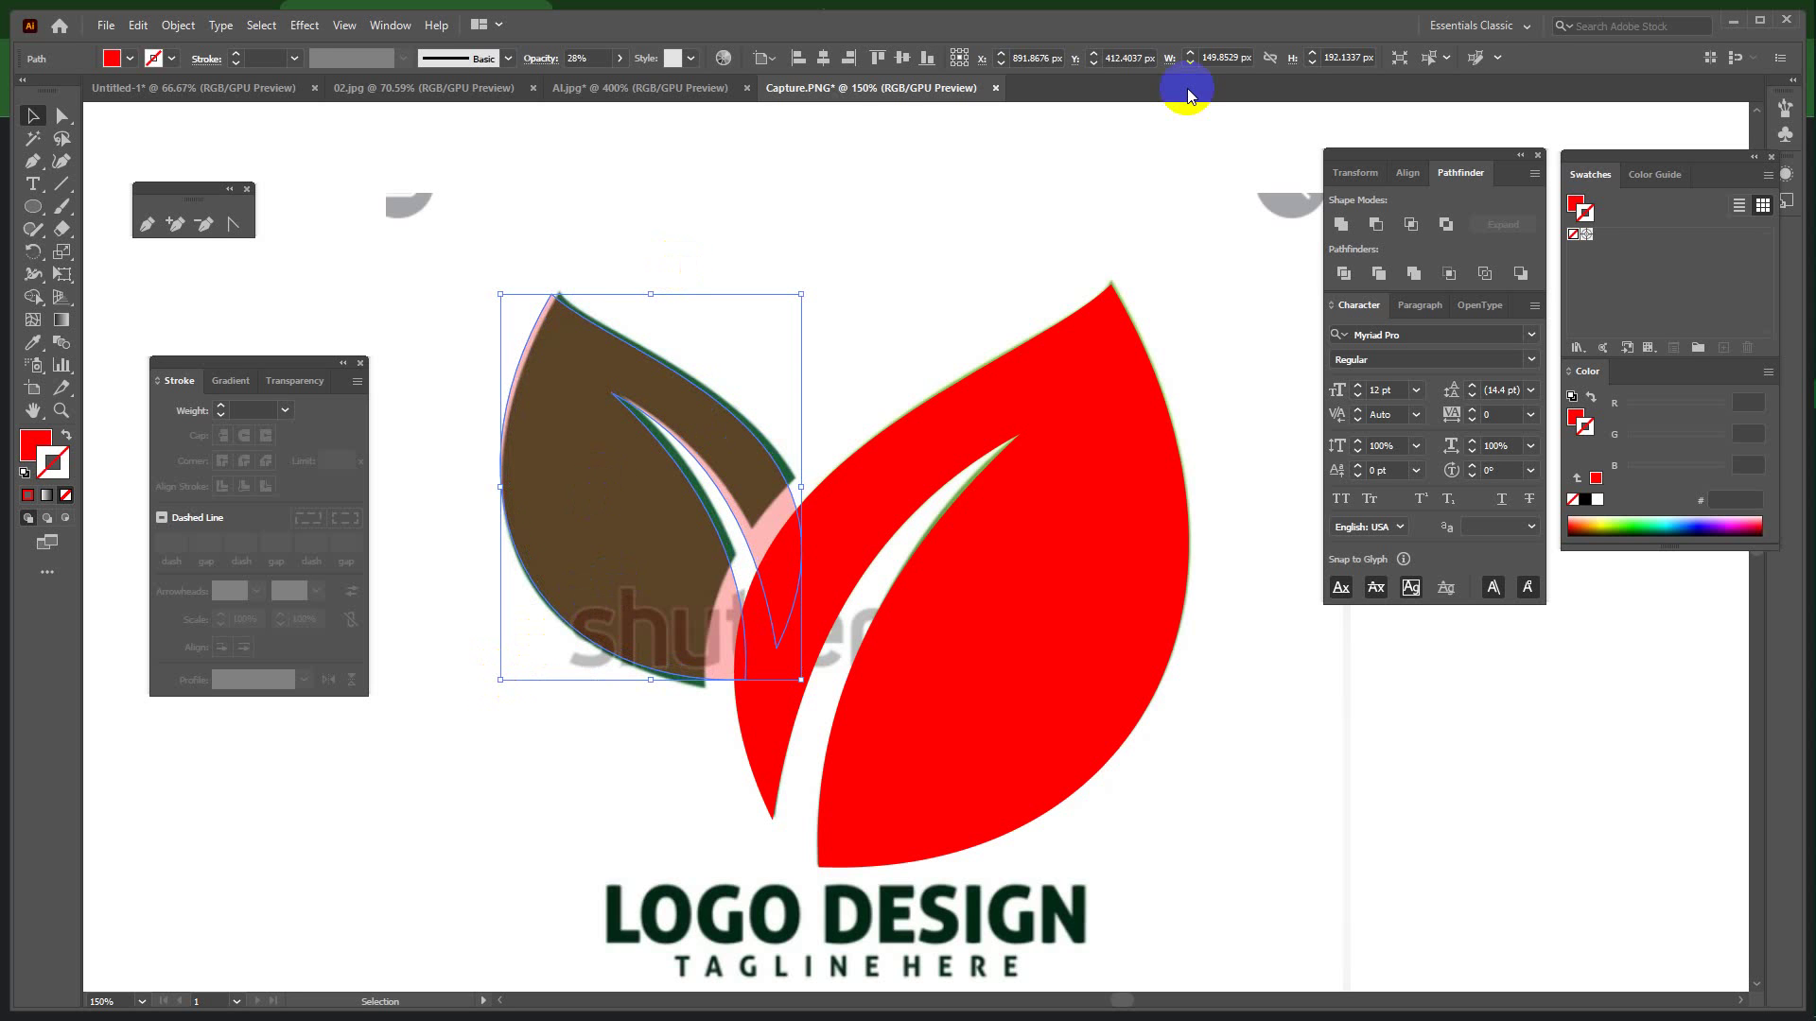
key(Right)
key(Right)
key(Right)
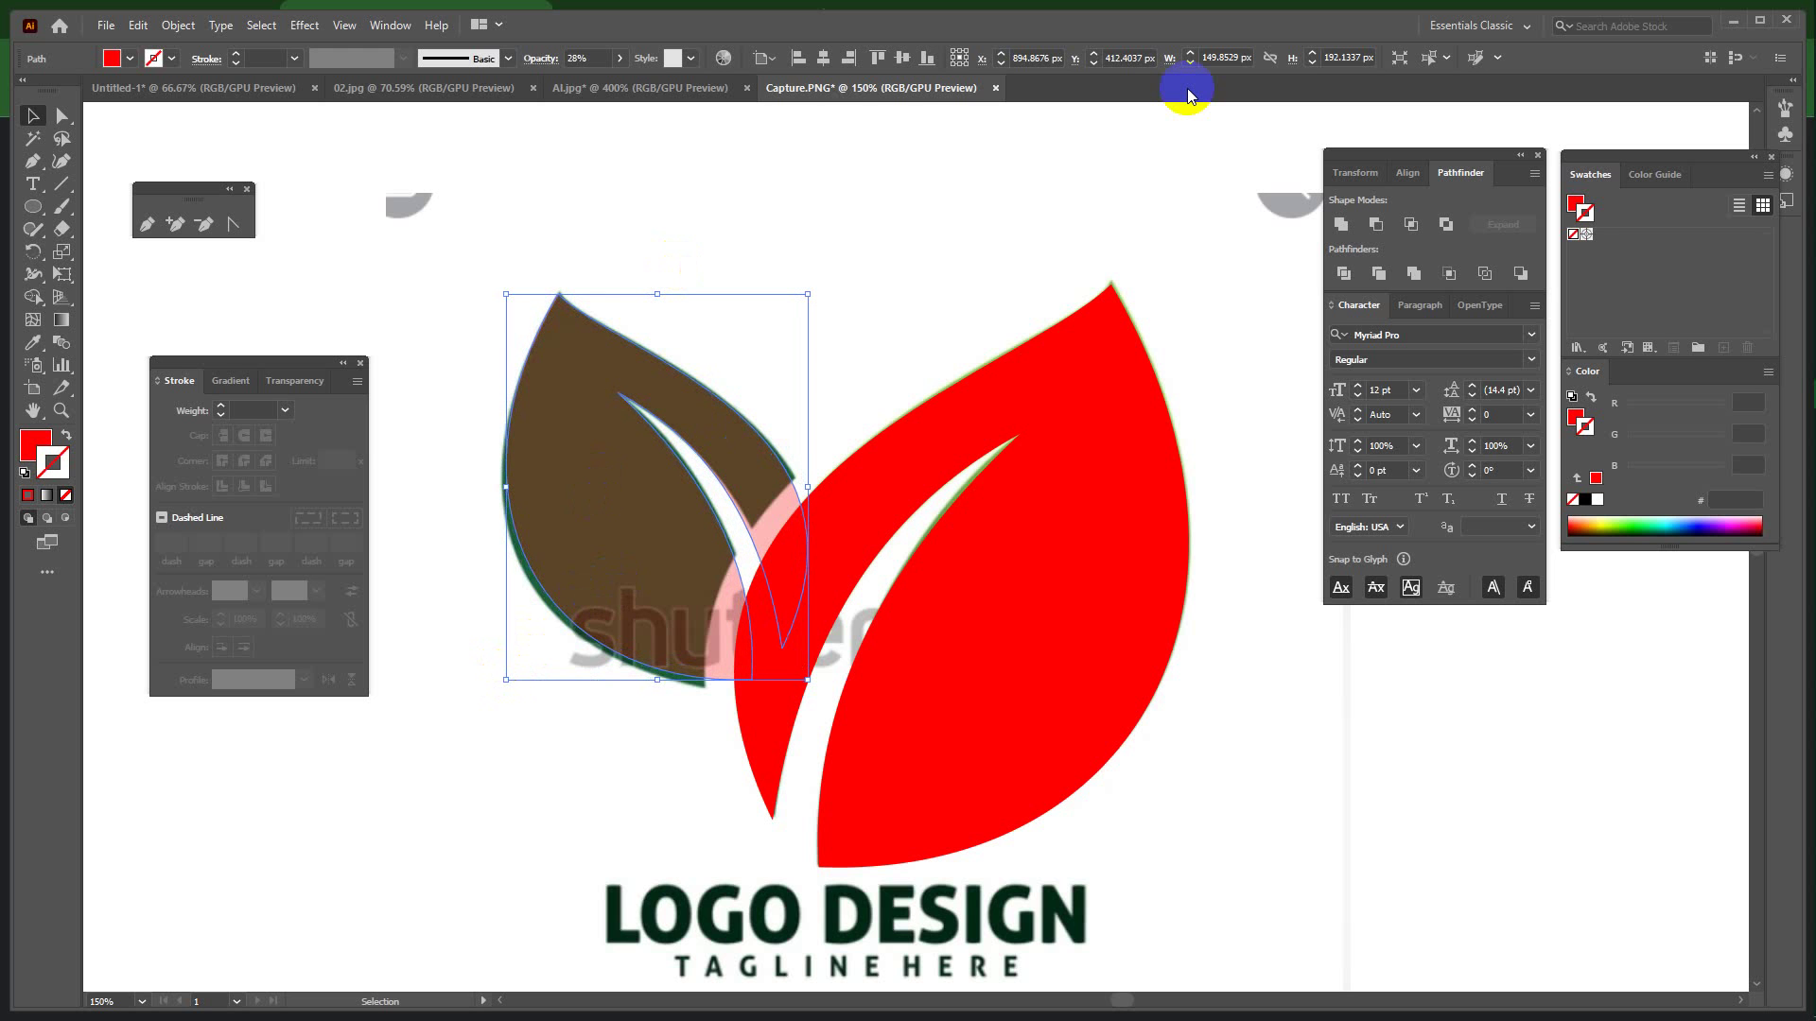
drag(504, 487, 501, 487)
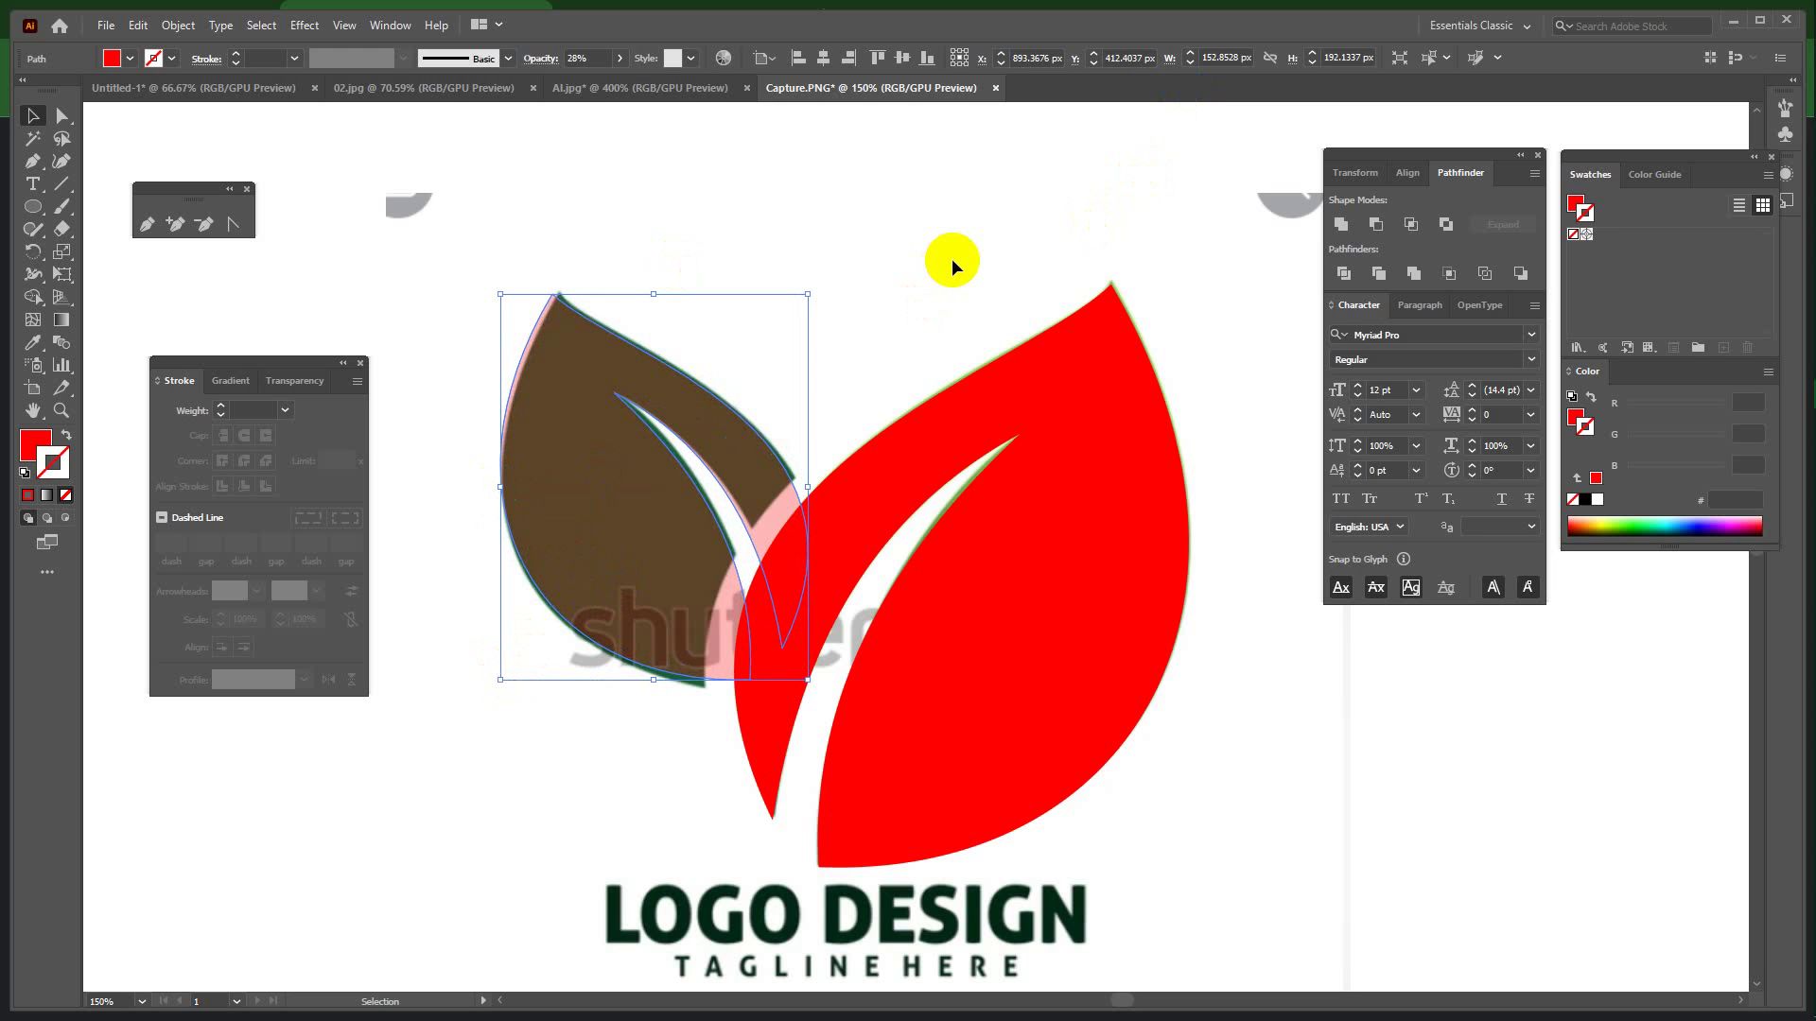
key(Right)
key(Right)
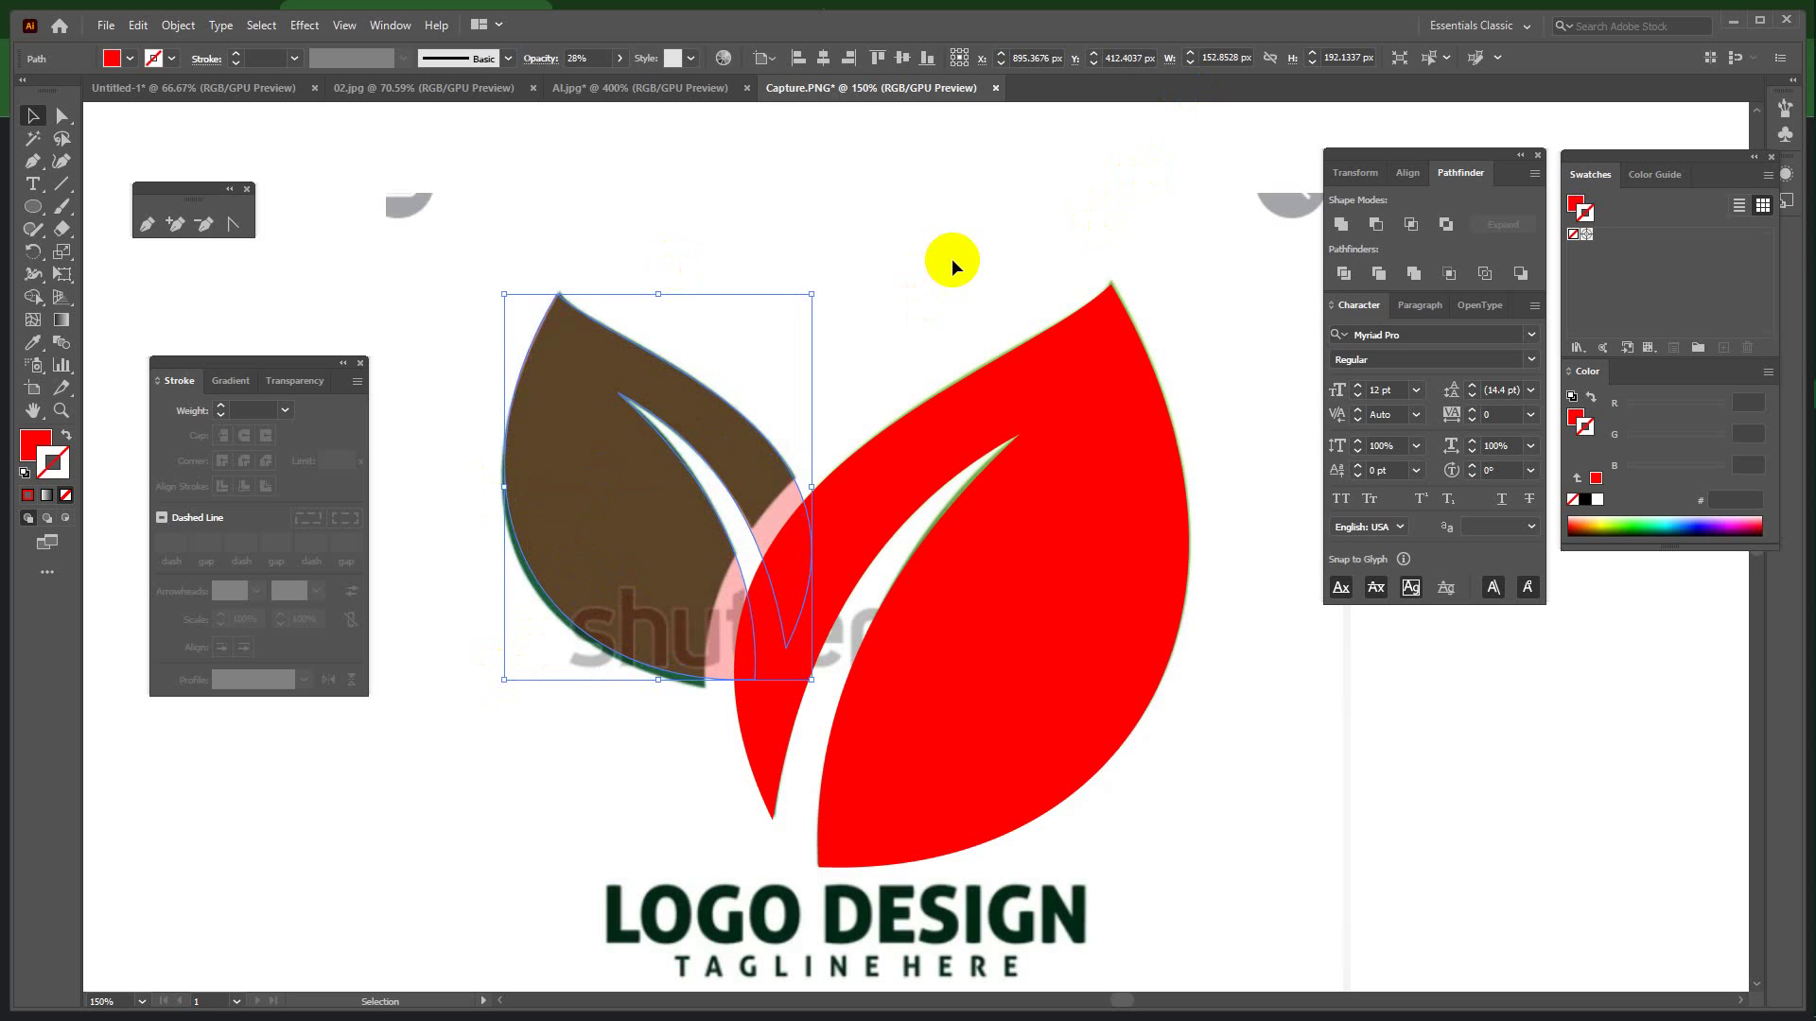
drag(506, 676, 502, 689)
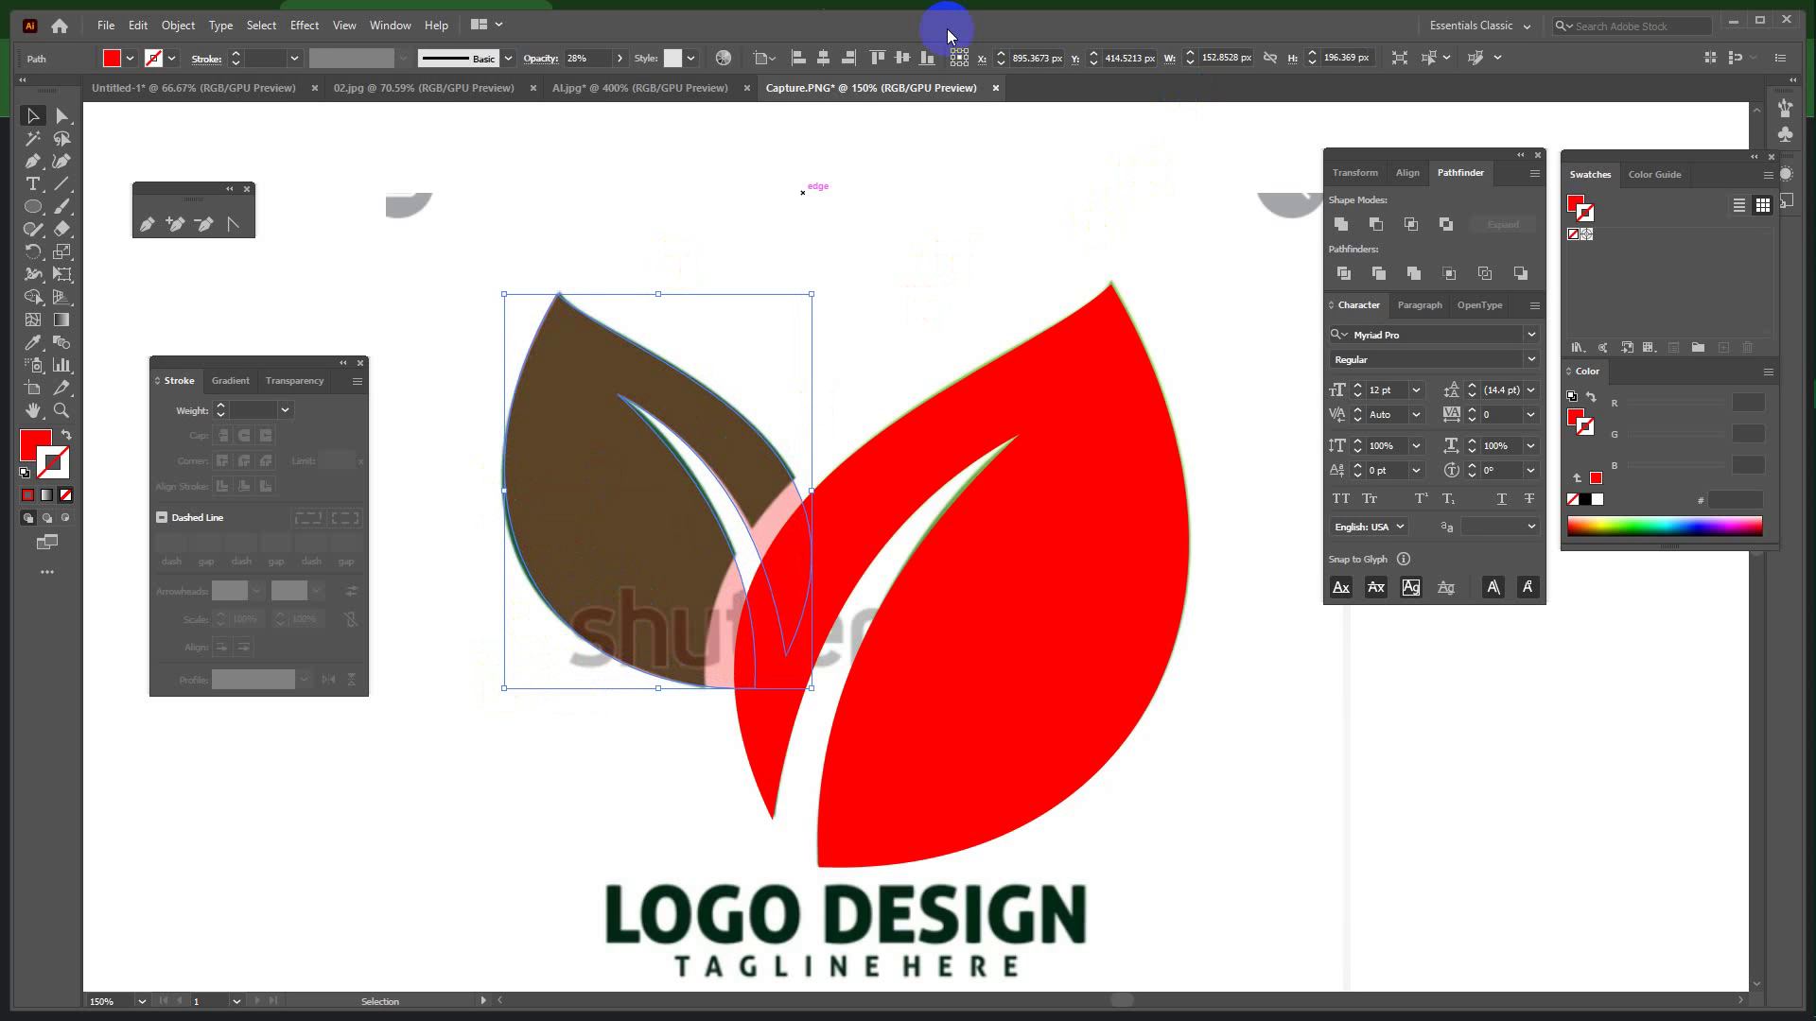
key(Right)
key(Up)
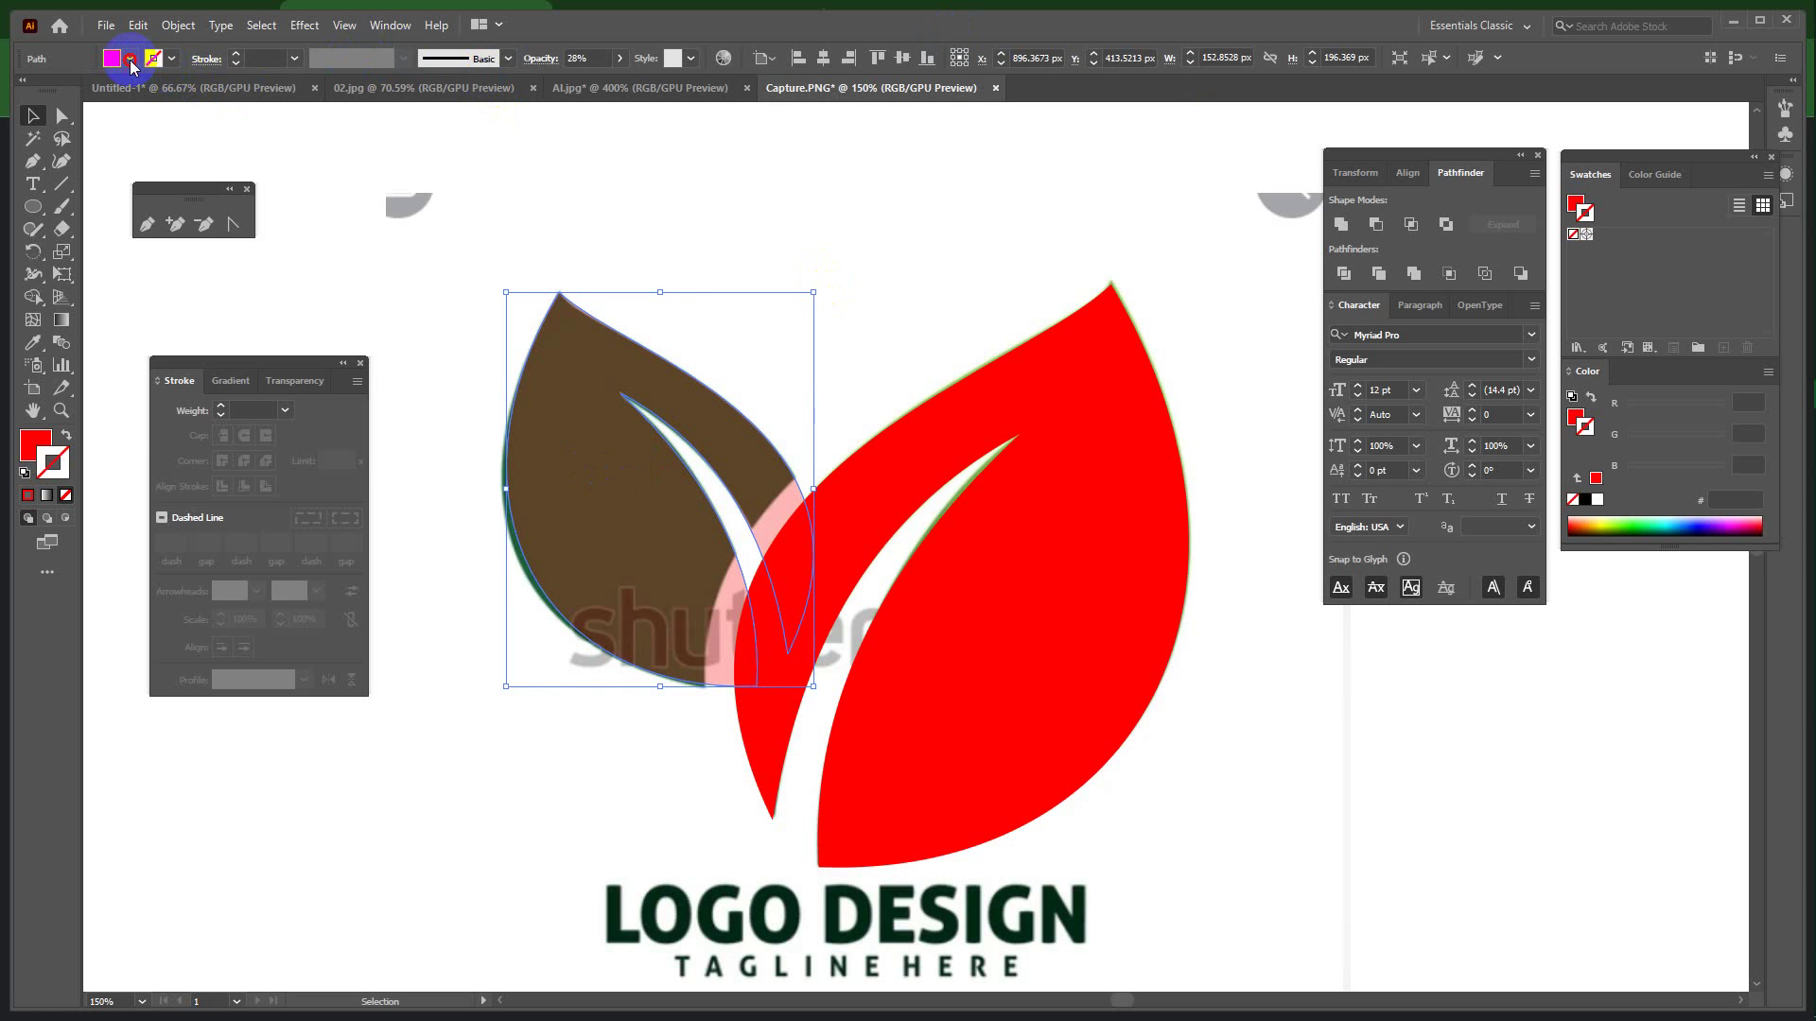
Give the small leaf copy a 1 pt white stroke and set its opacity to 100%.
double_click(35, 448)
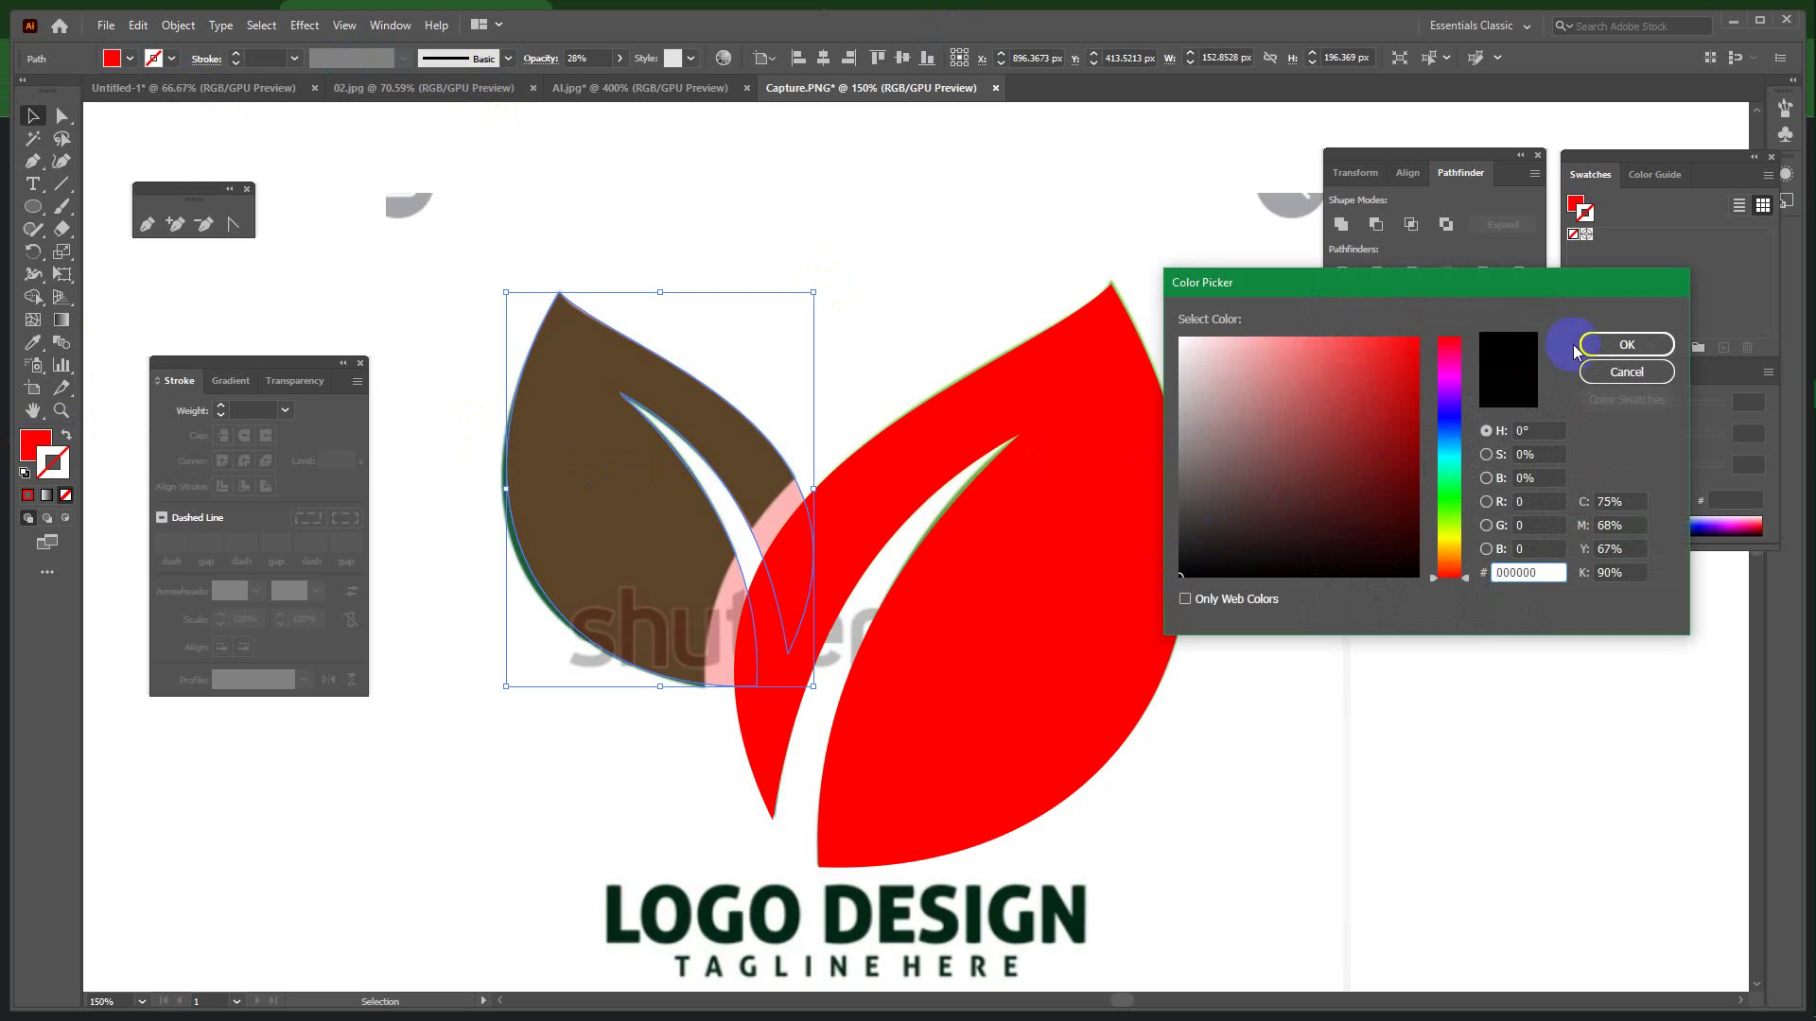
click(1625, 343)
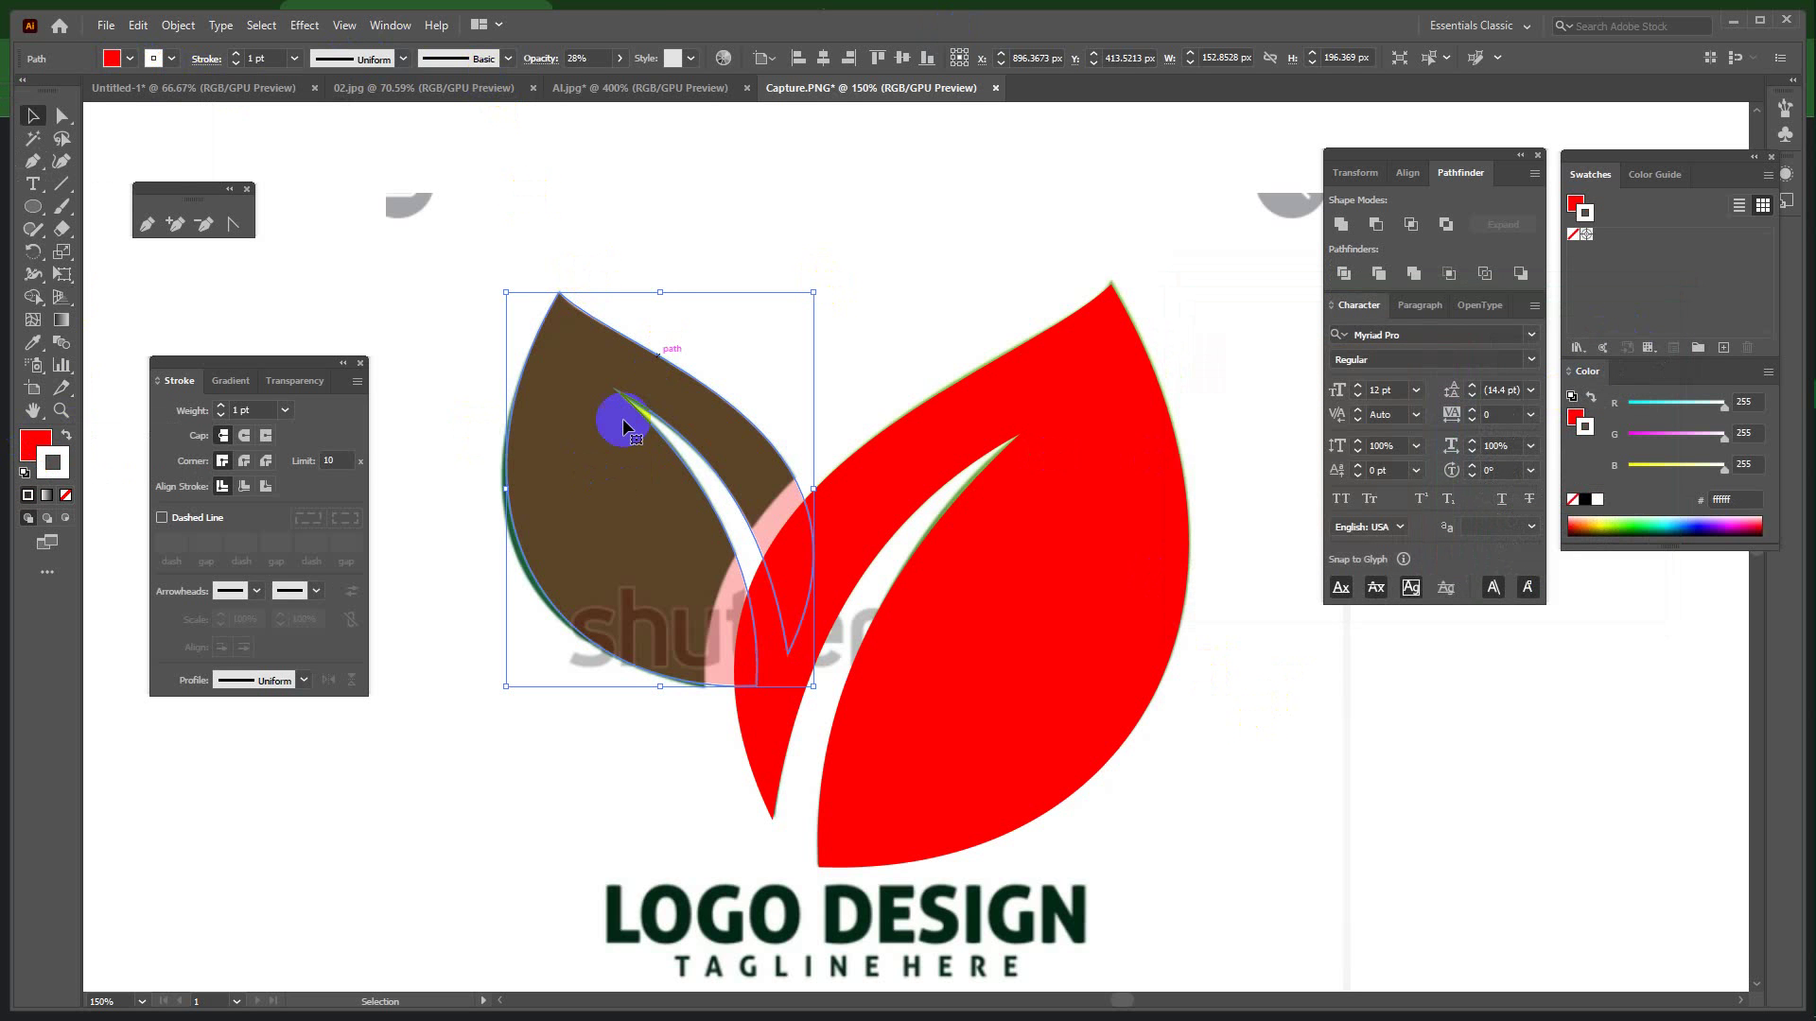
click(620, 57)
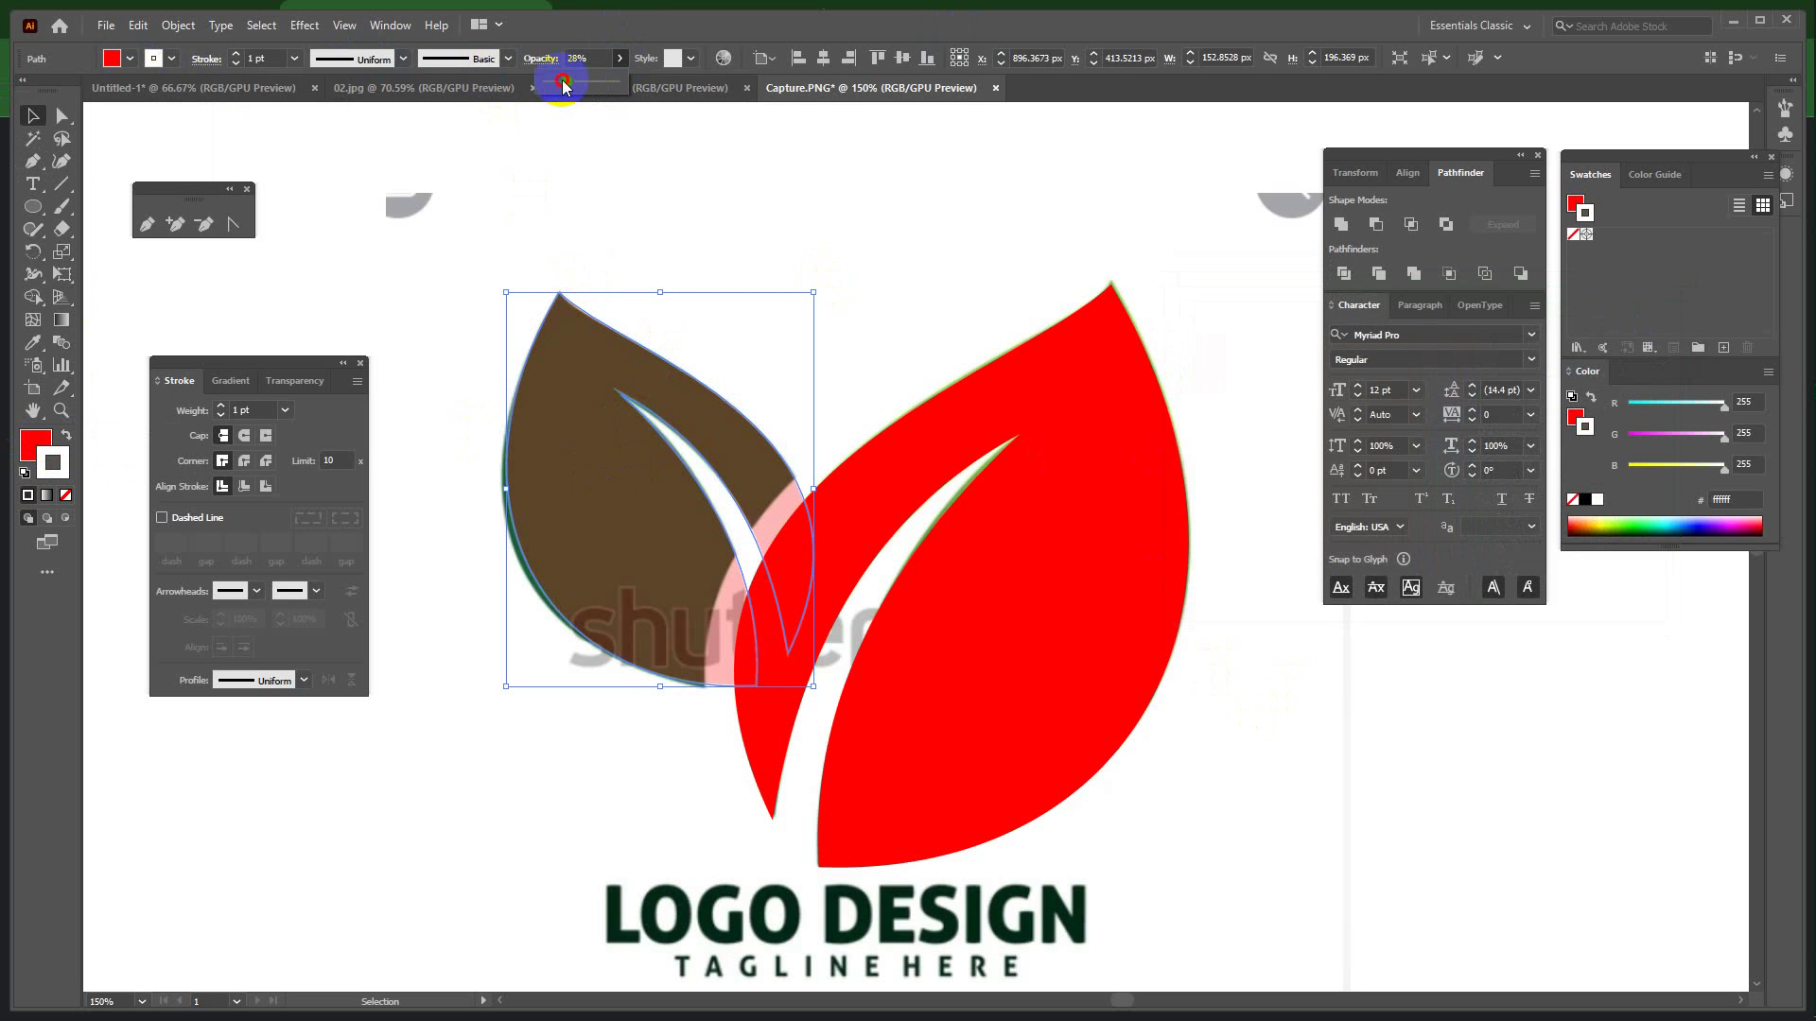
drag(562, 81, 832, 118)
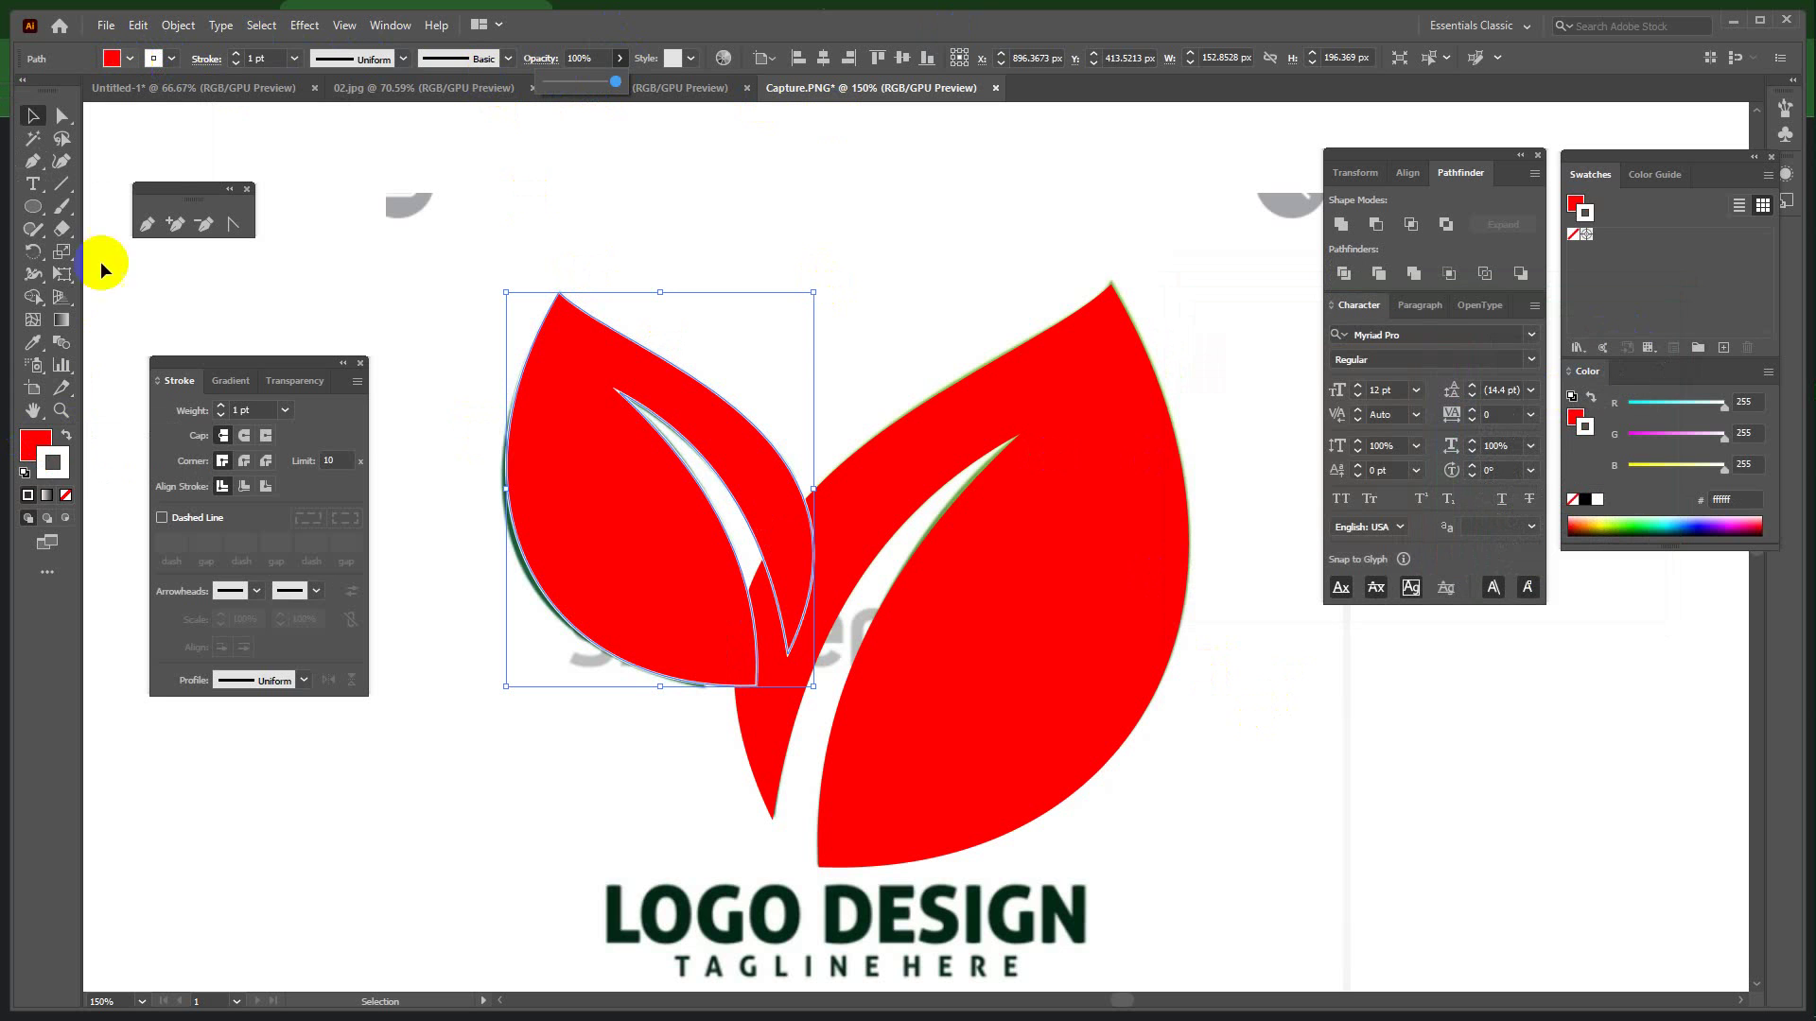
Remove the small leaf's stroke and fill the leaf with near-black #050505.
click(55, 477)
click(66, 495)
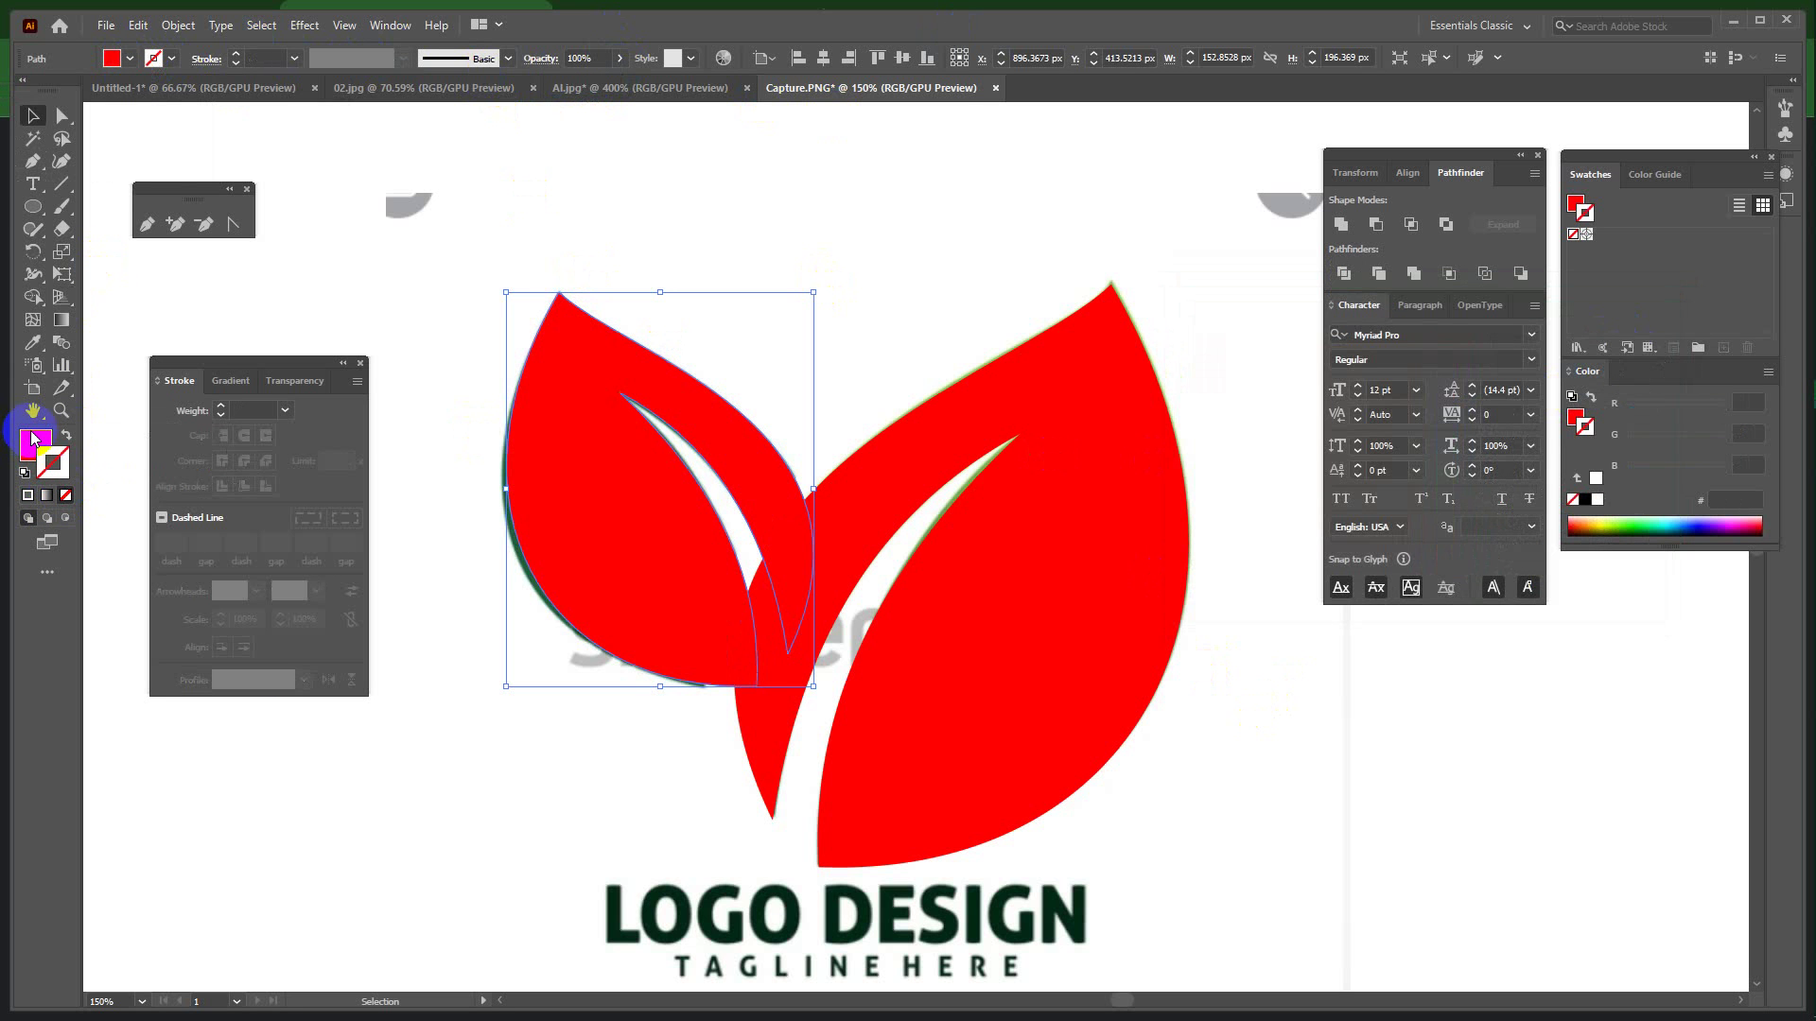
key(x)
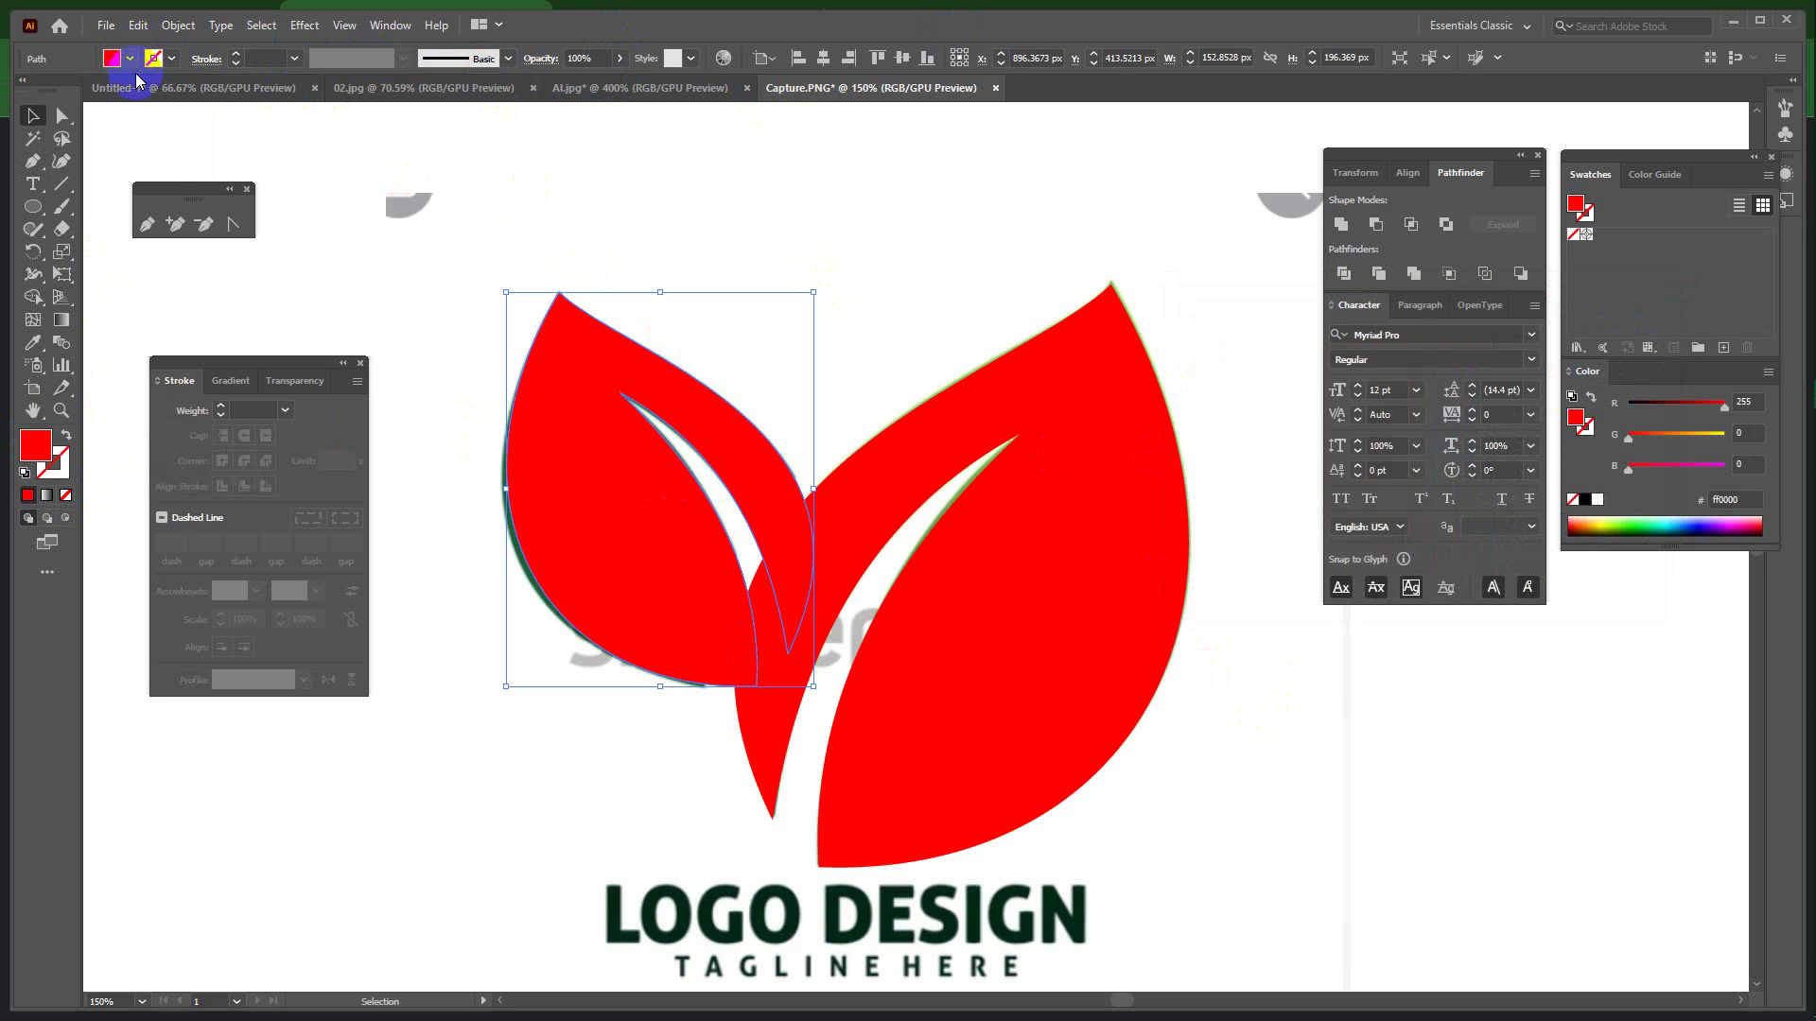
click(43, 452)
double_click(38, 454)
click(1314, 404)
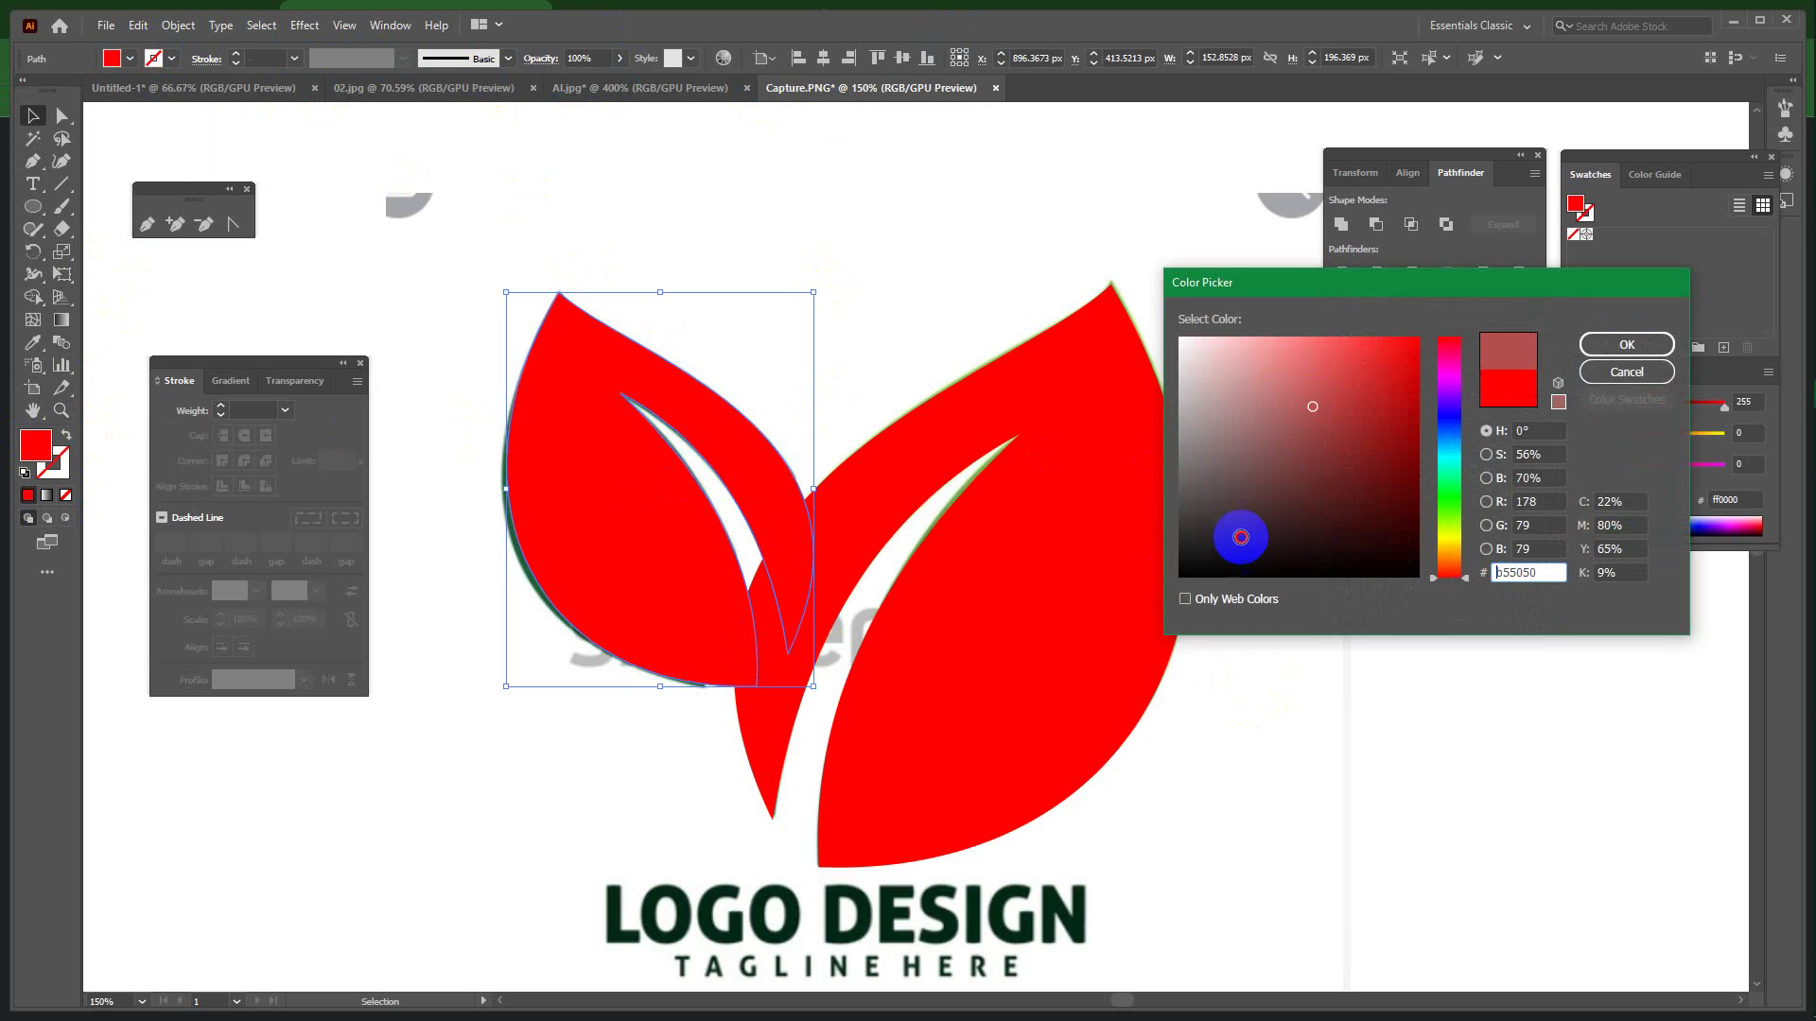
drag(1237, 538, 1164, 572)
click(1622, 344)
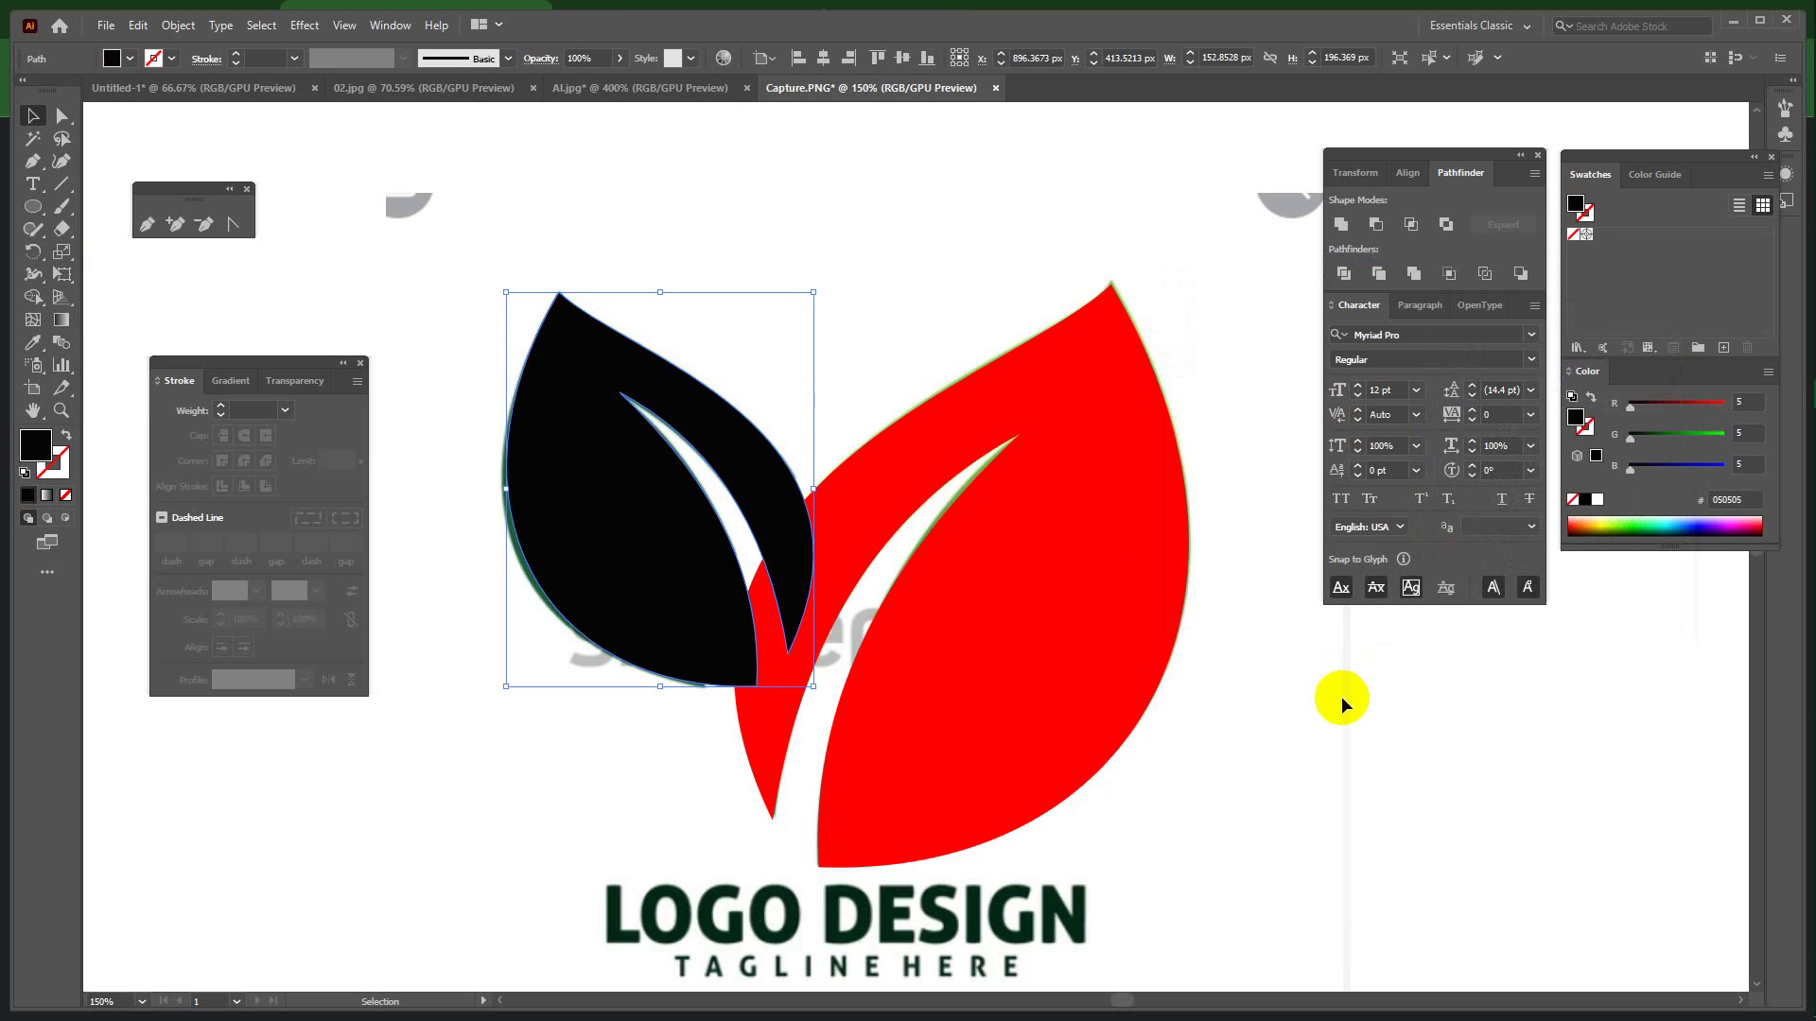
Bring the large red leaf to the front and lower the opacity of both leaves to 26%.
click(1110, 605)
key(ctrl+shift+bracketright)
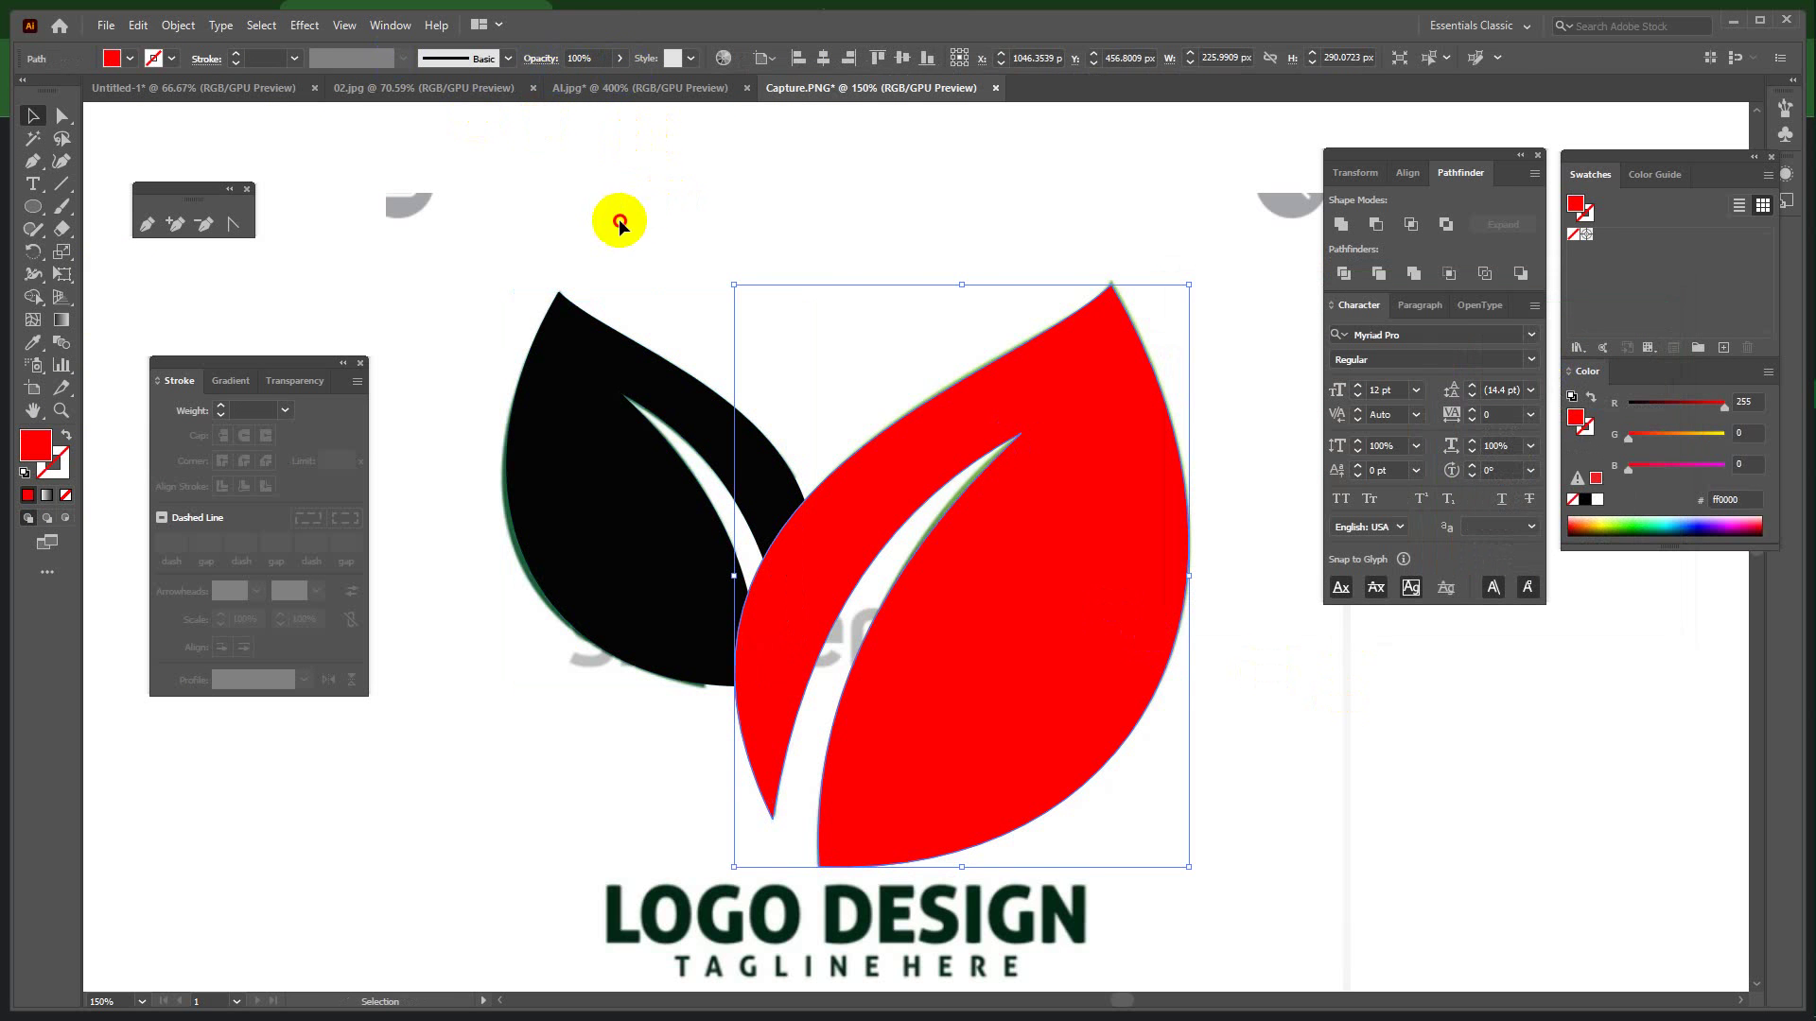
drag(612, 219, 968, 580)
click(619, 58)
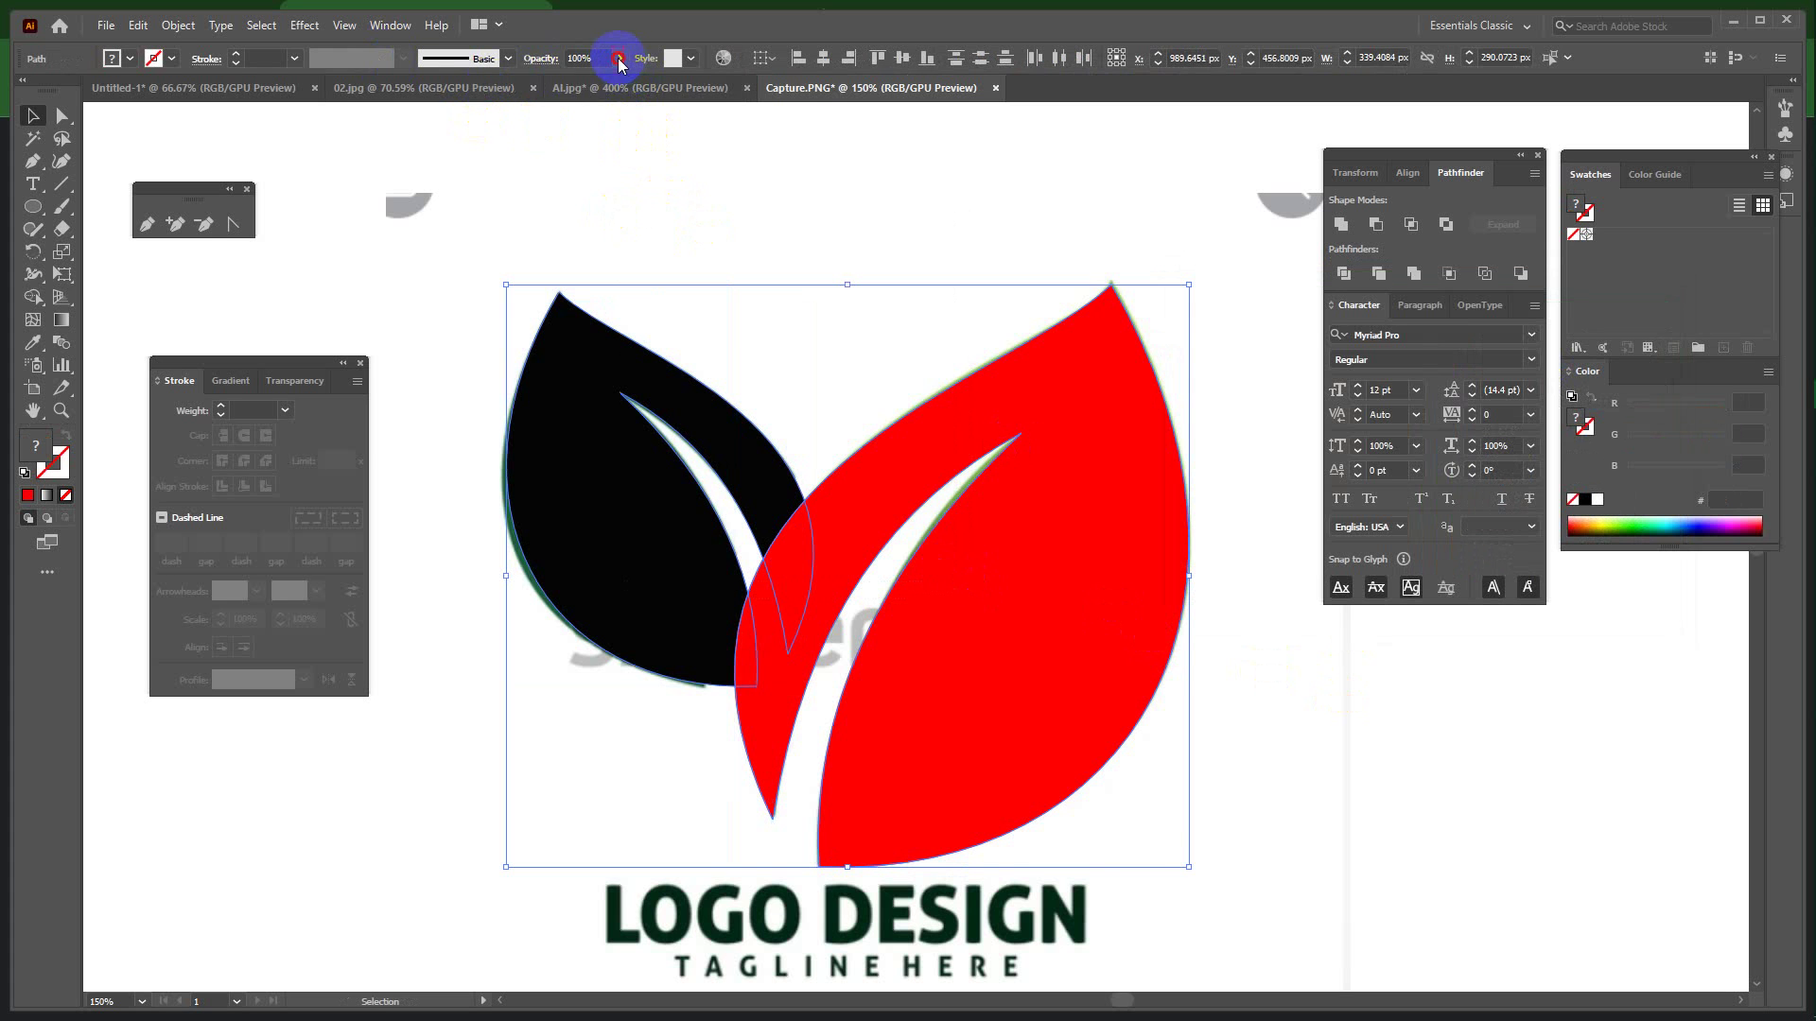
drag(617, 82, 568, 85)
click(876, 563)
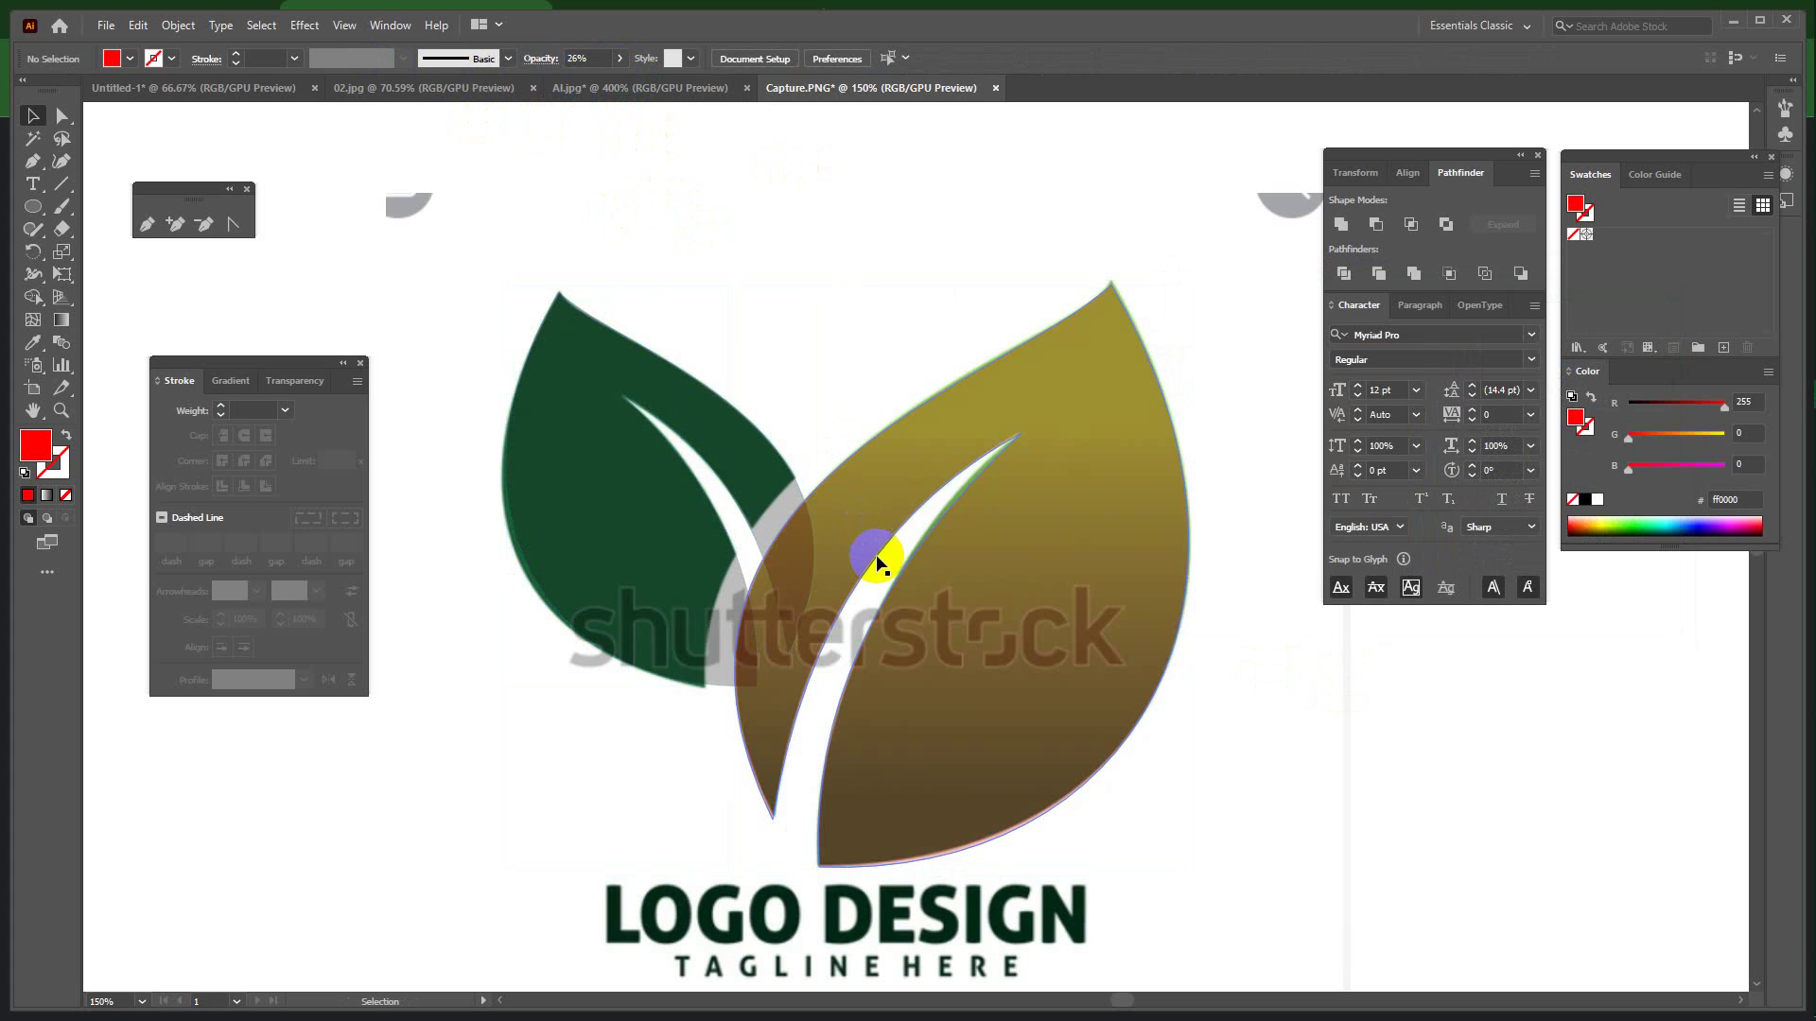
Create an offset path of 13 px with miter joins around the large leaf.
click(867, 491)
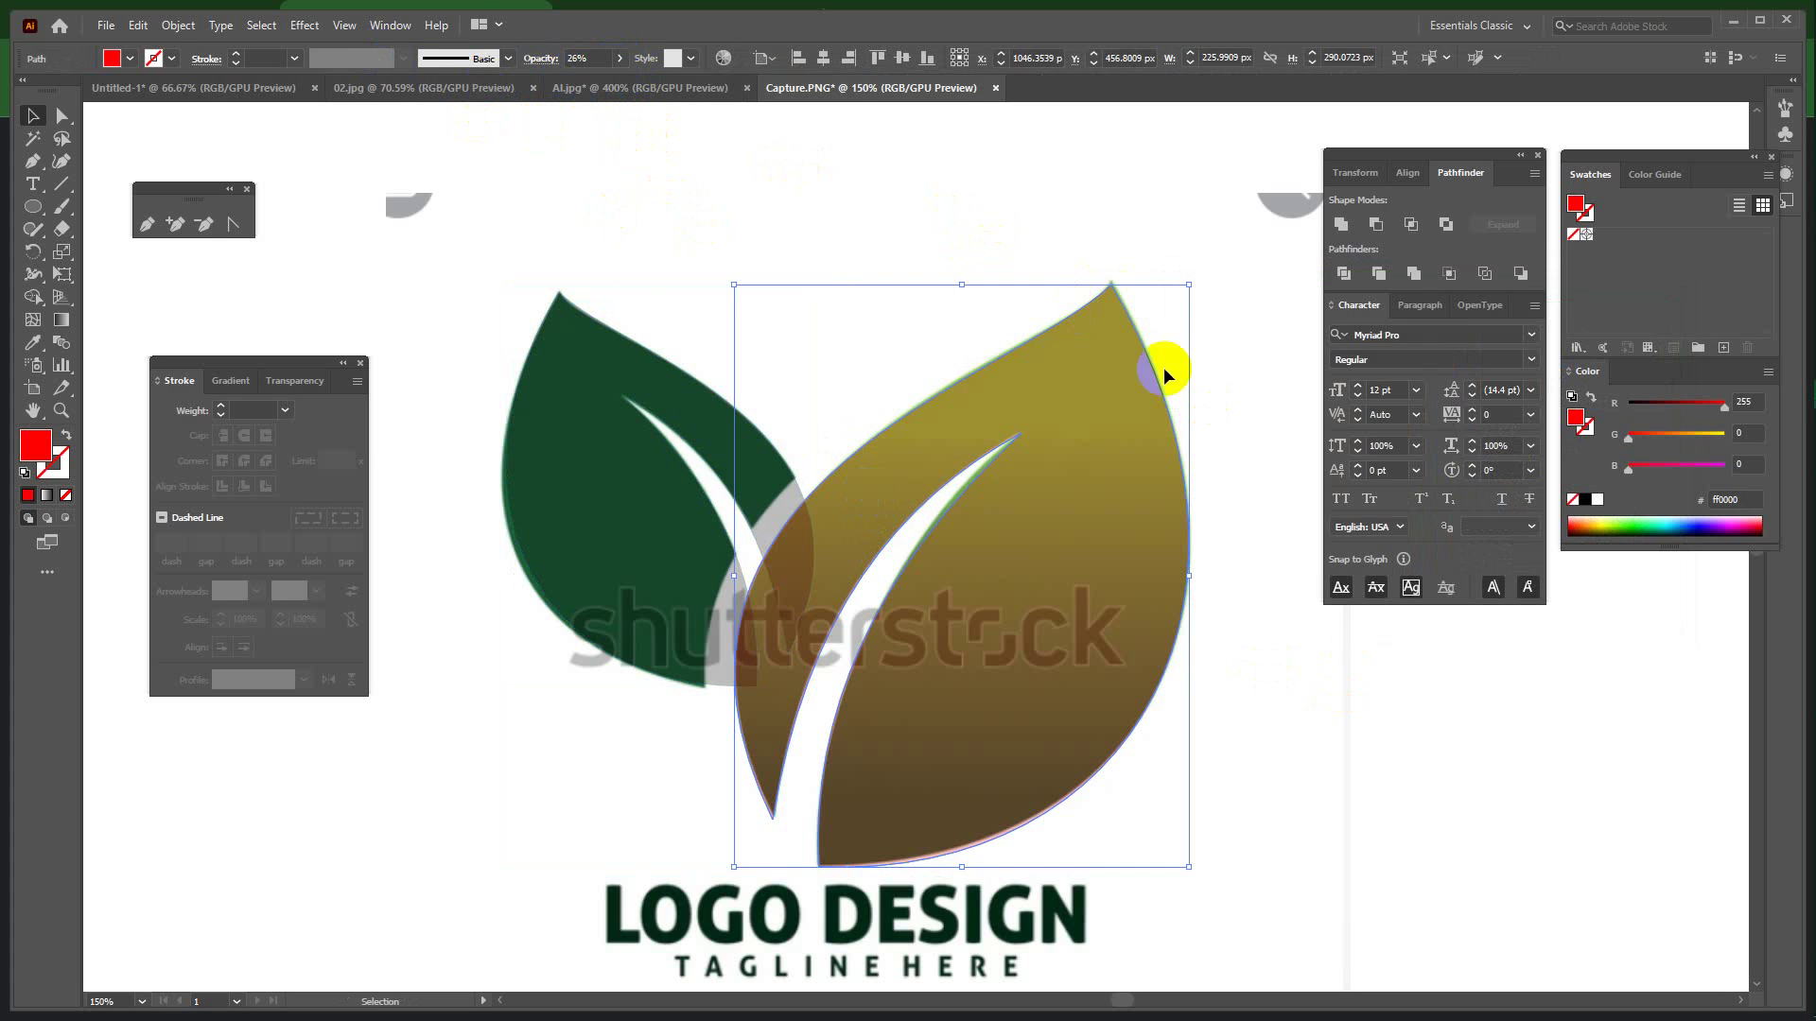
click(577, 59)
click(179, 24)
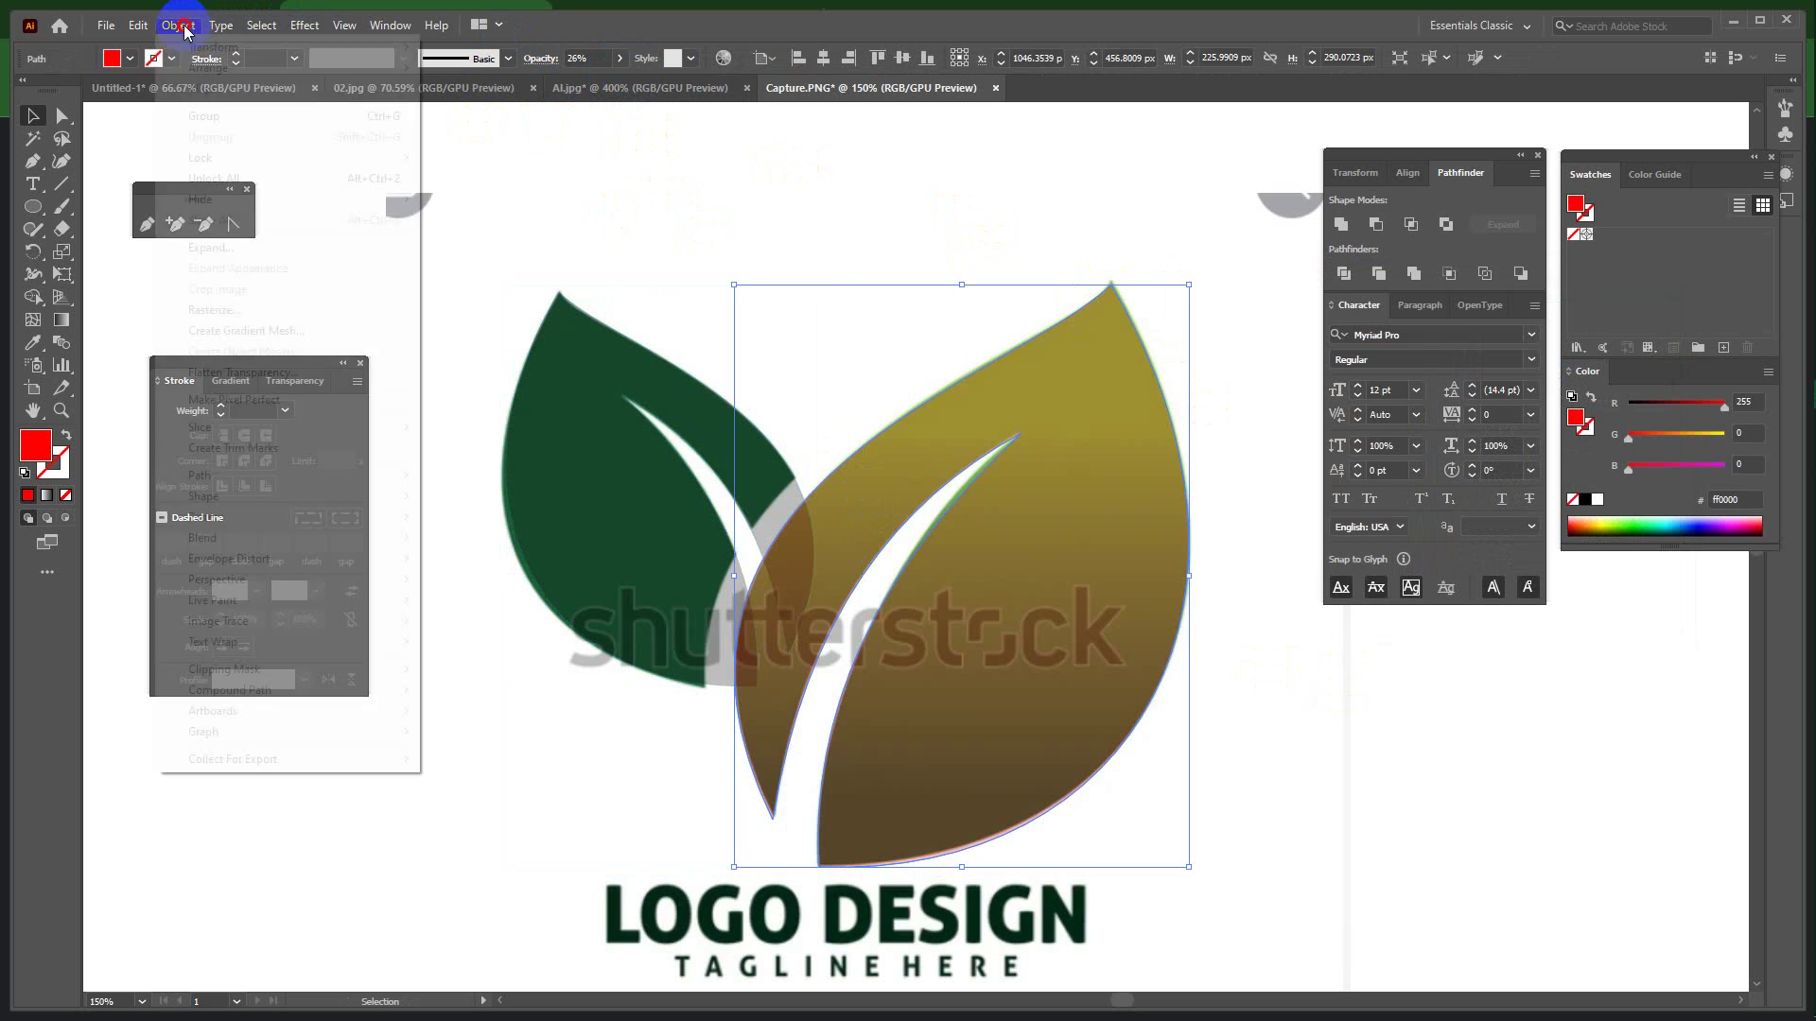
mouse_move(397, 475)
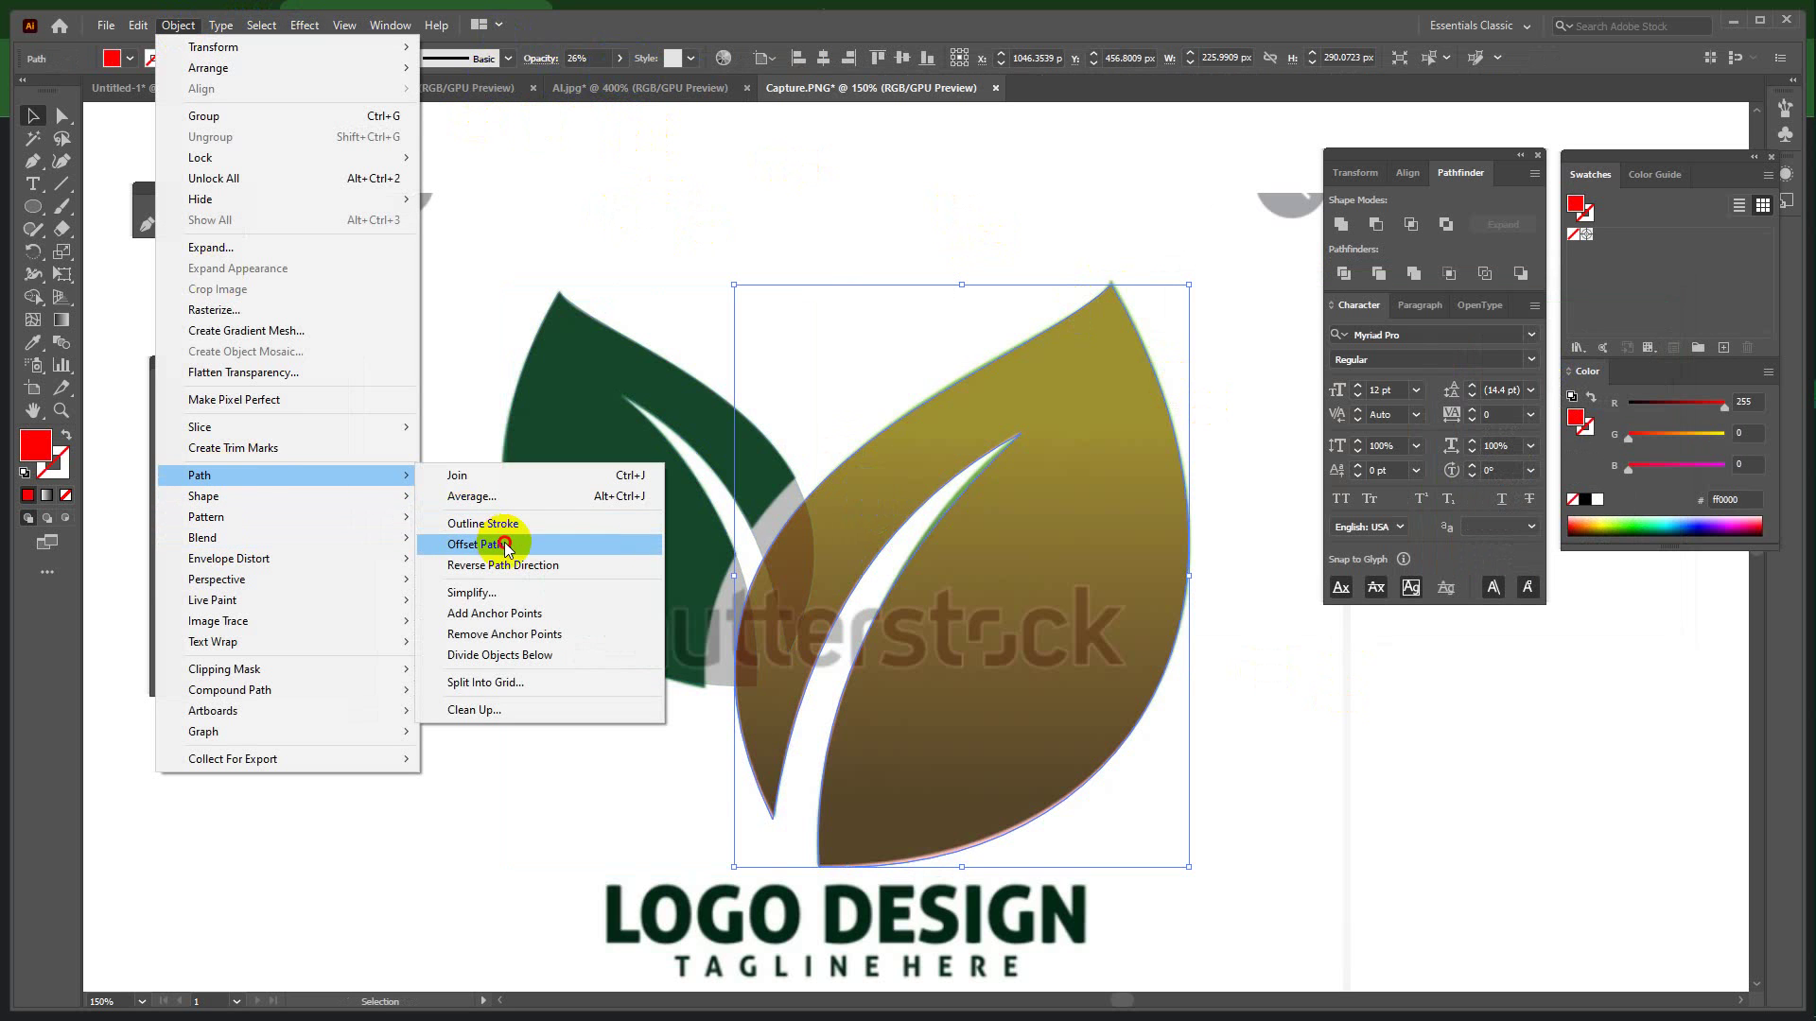
click(507, 539)
click(1292, 771)
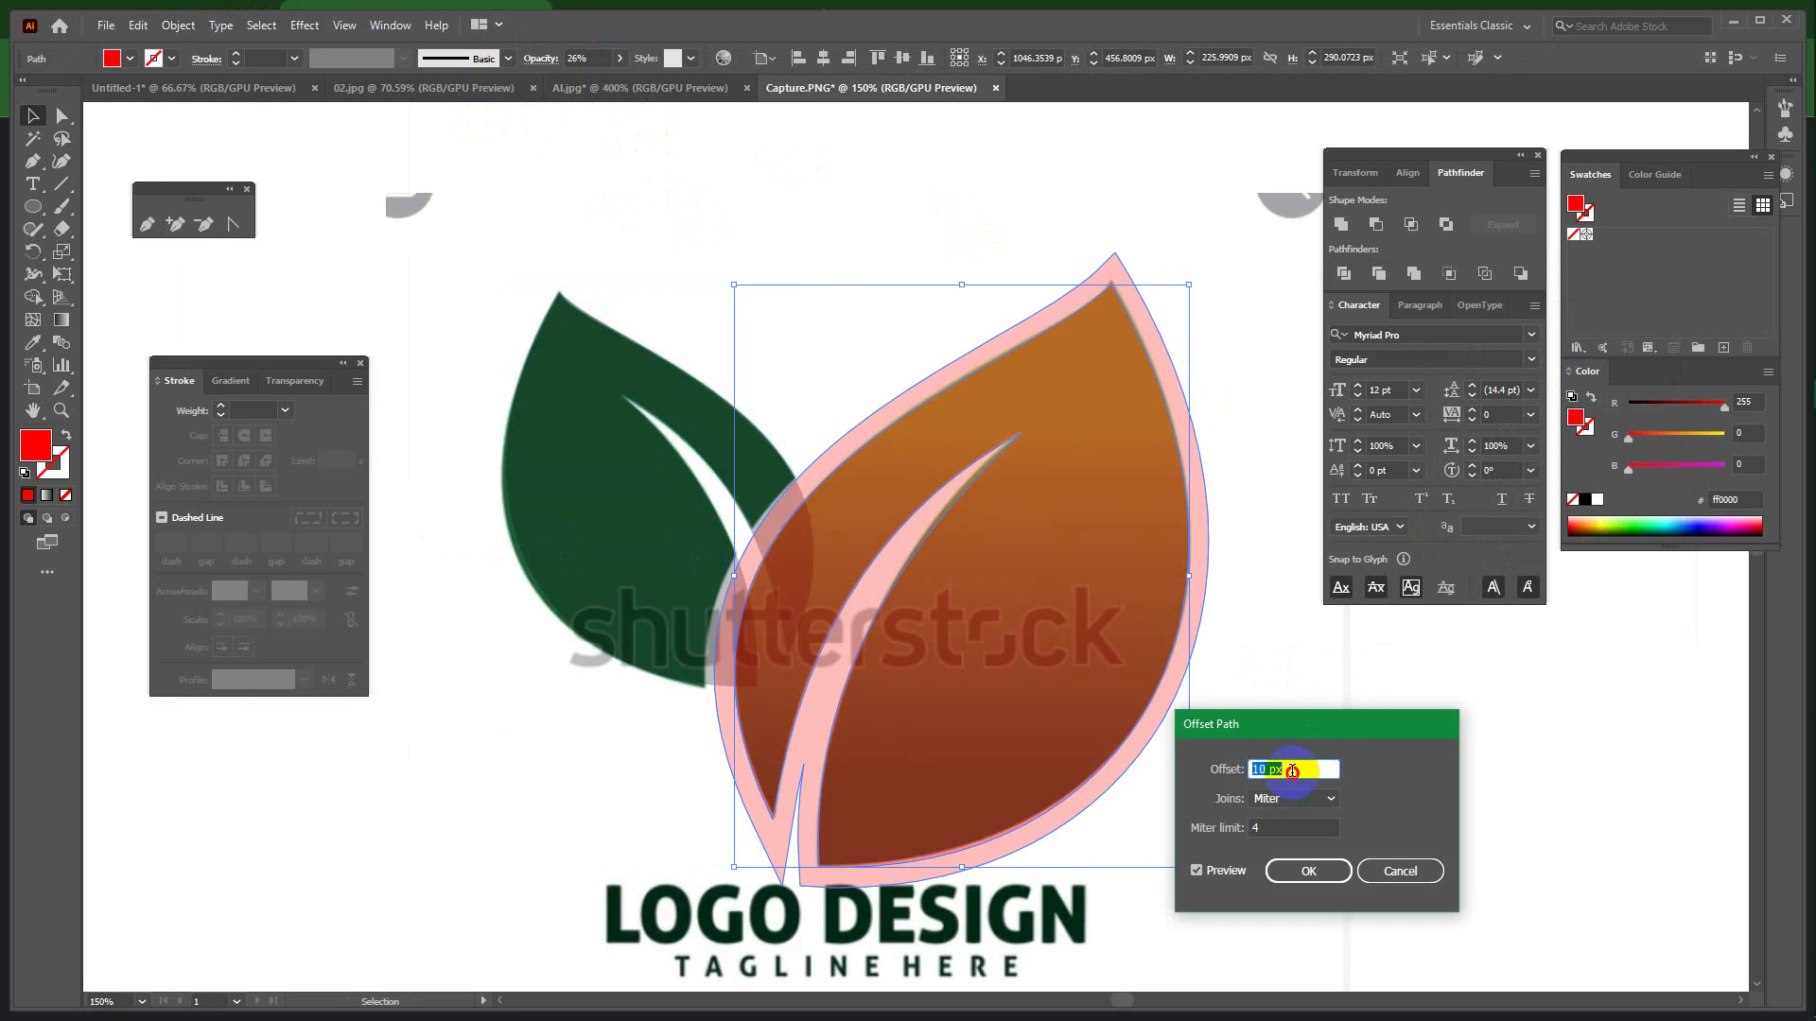
key(Up)
key(Up)
key(Up)
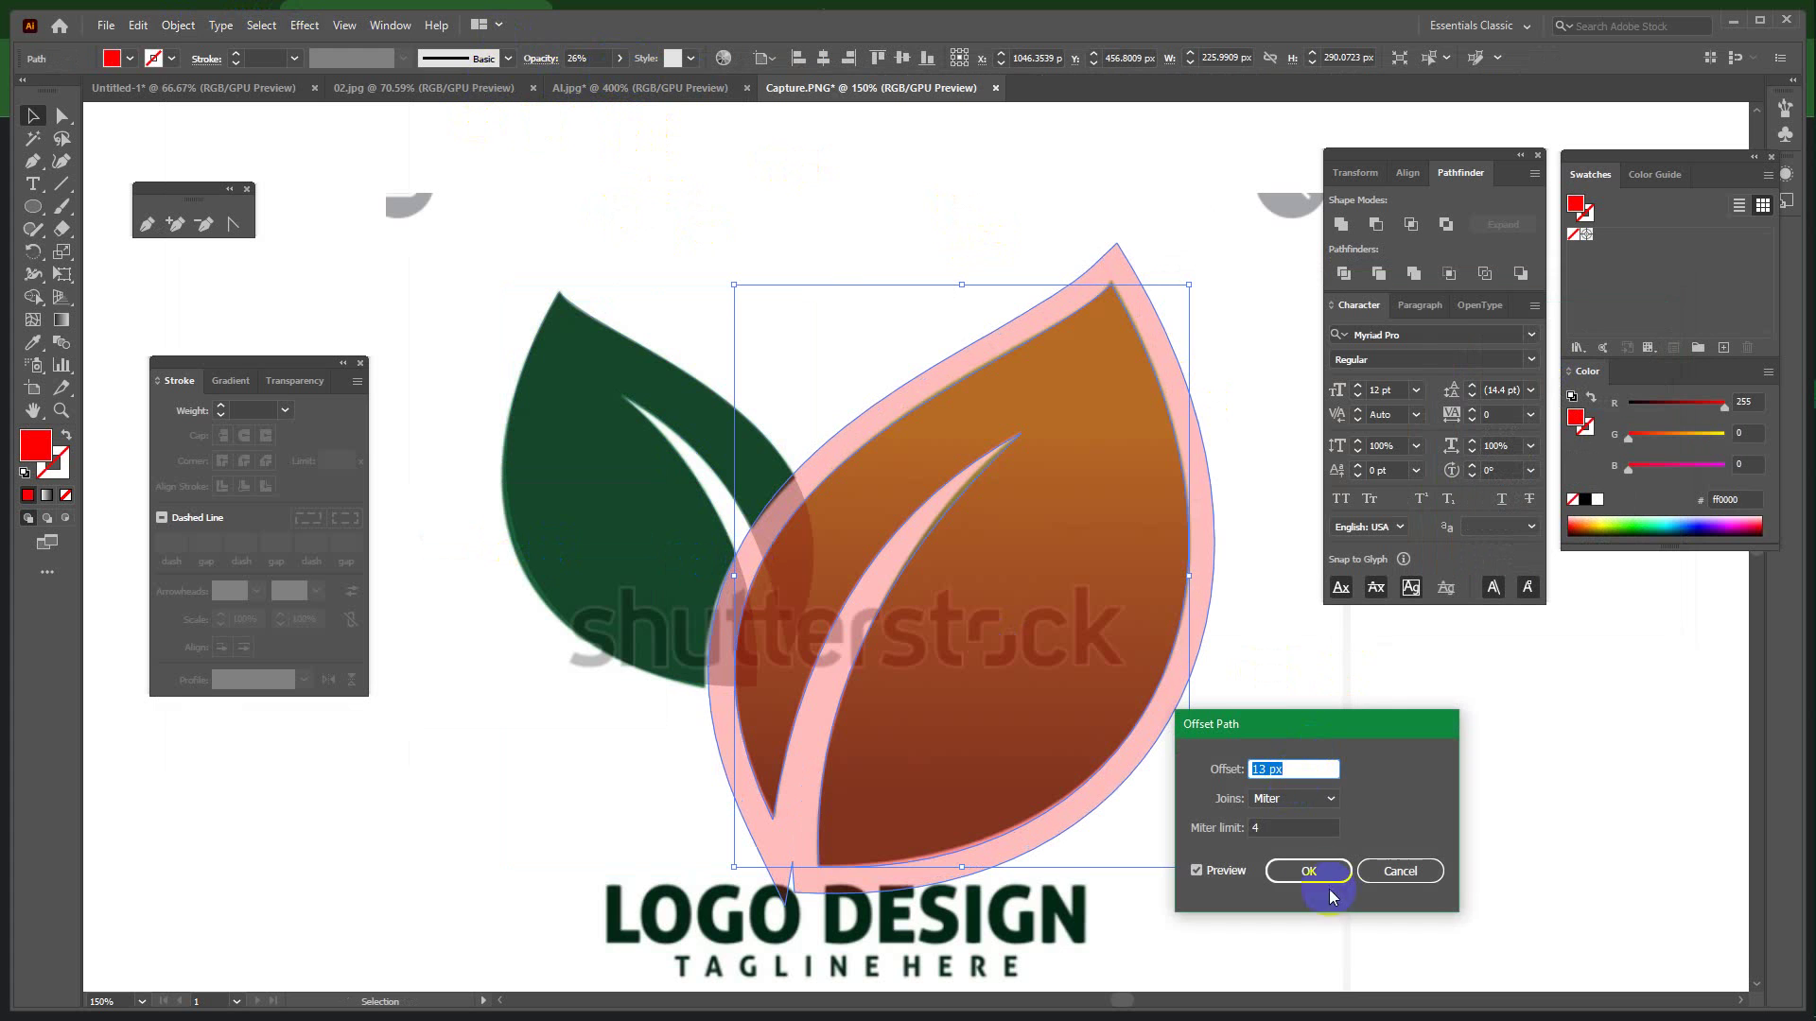
click(1320, 876)
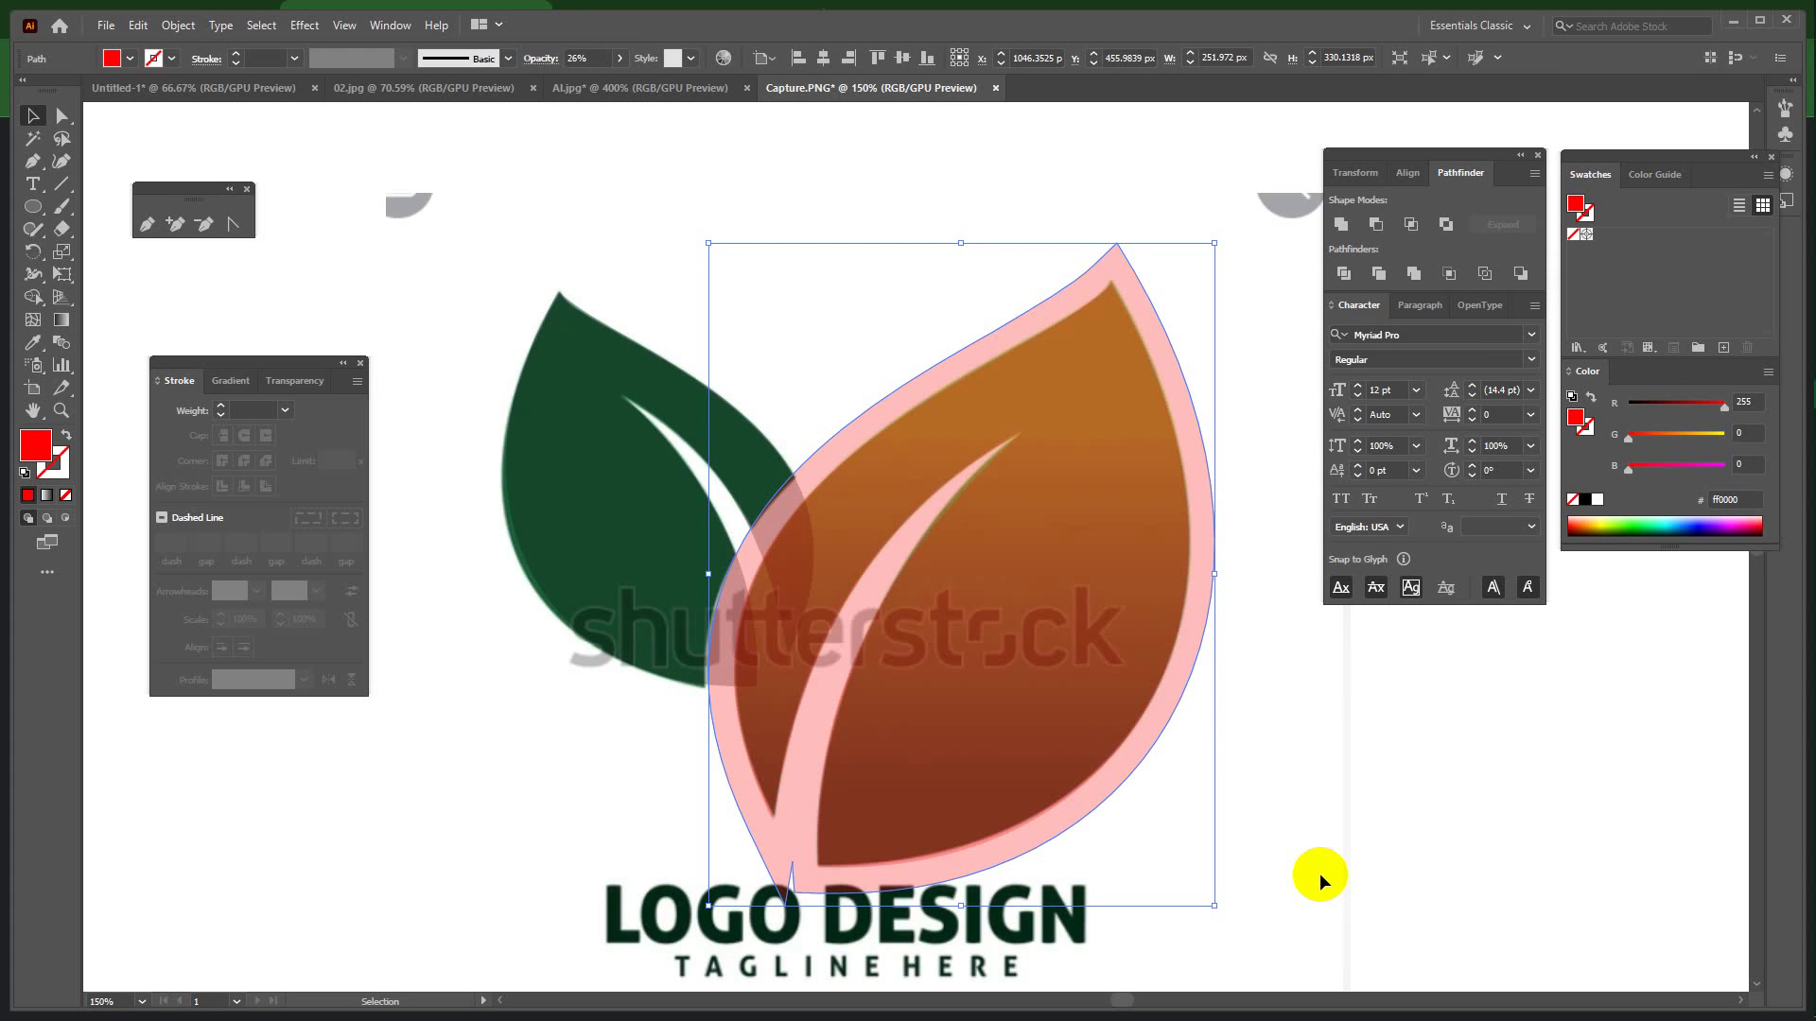
Subtract the offset shape from the small leaf with Minus Front and set both leaves' opacity to 100%.
shift+click(555, 369)
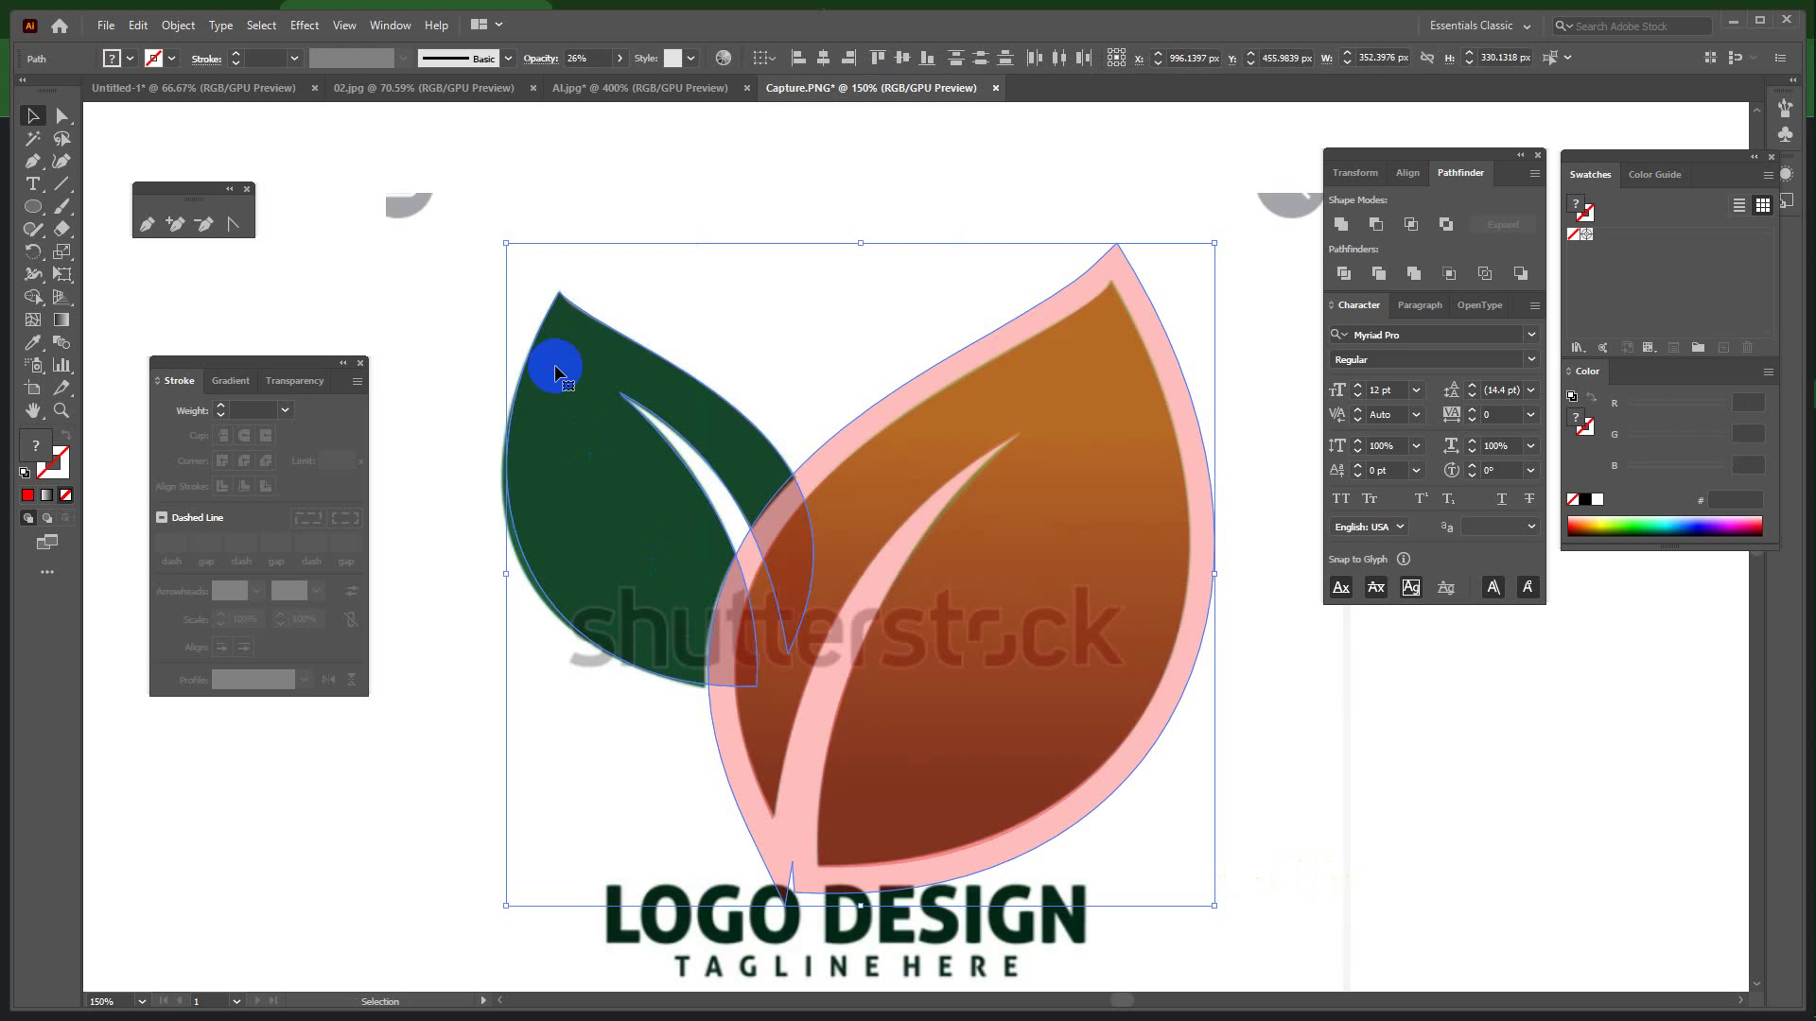
click(1376, 224)
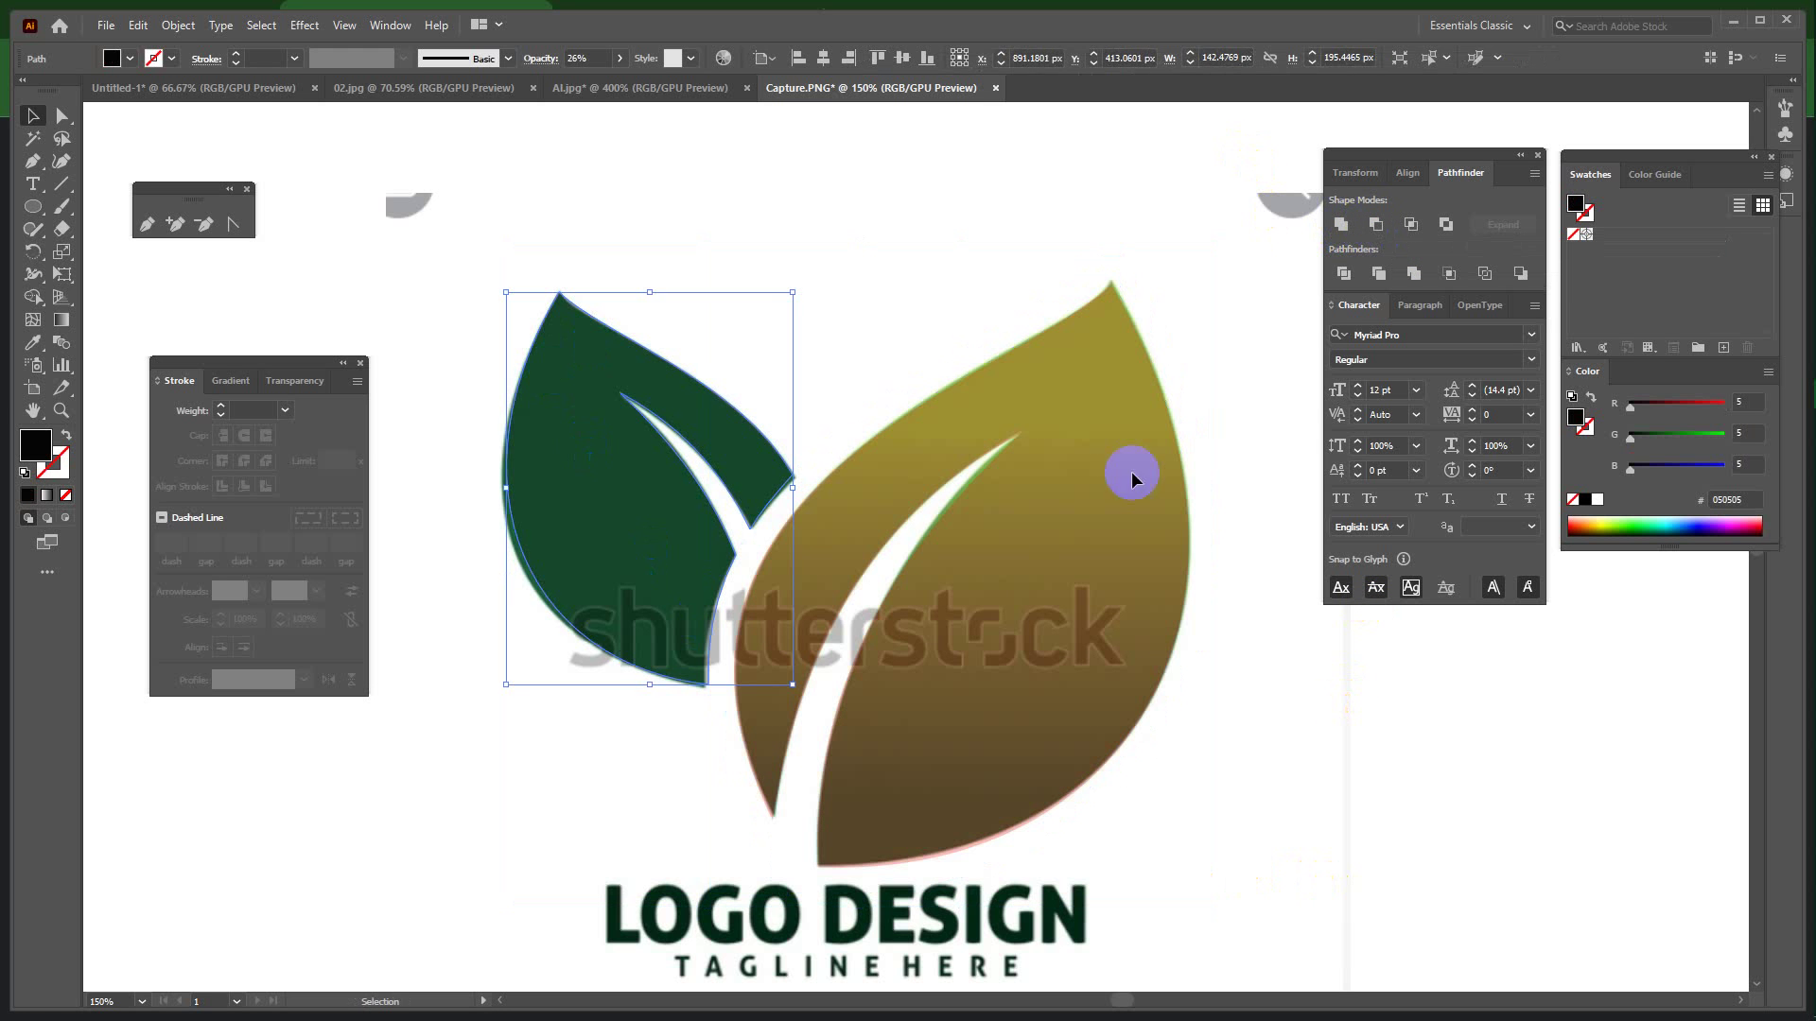
drag(462, 215, 1082, 673)
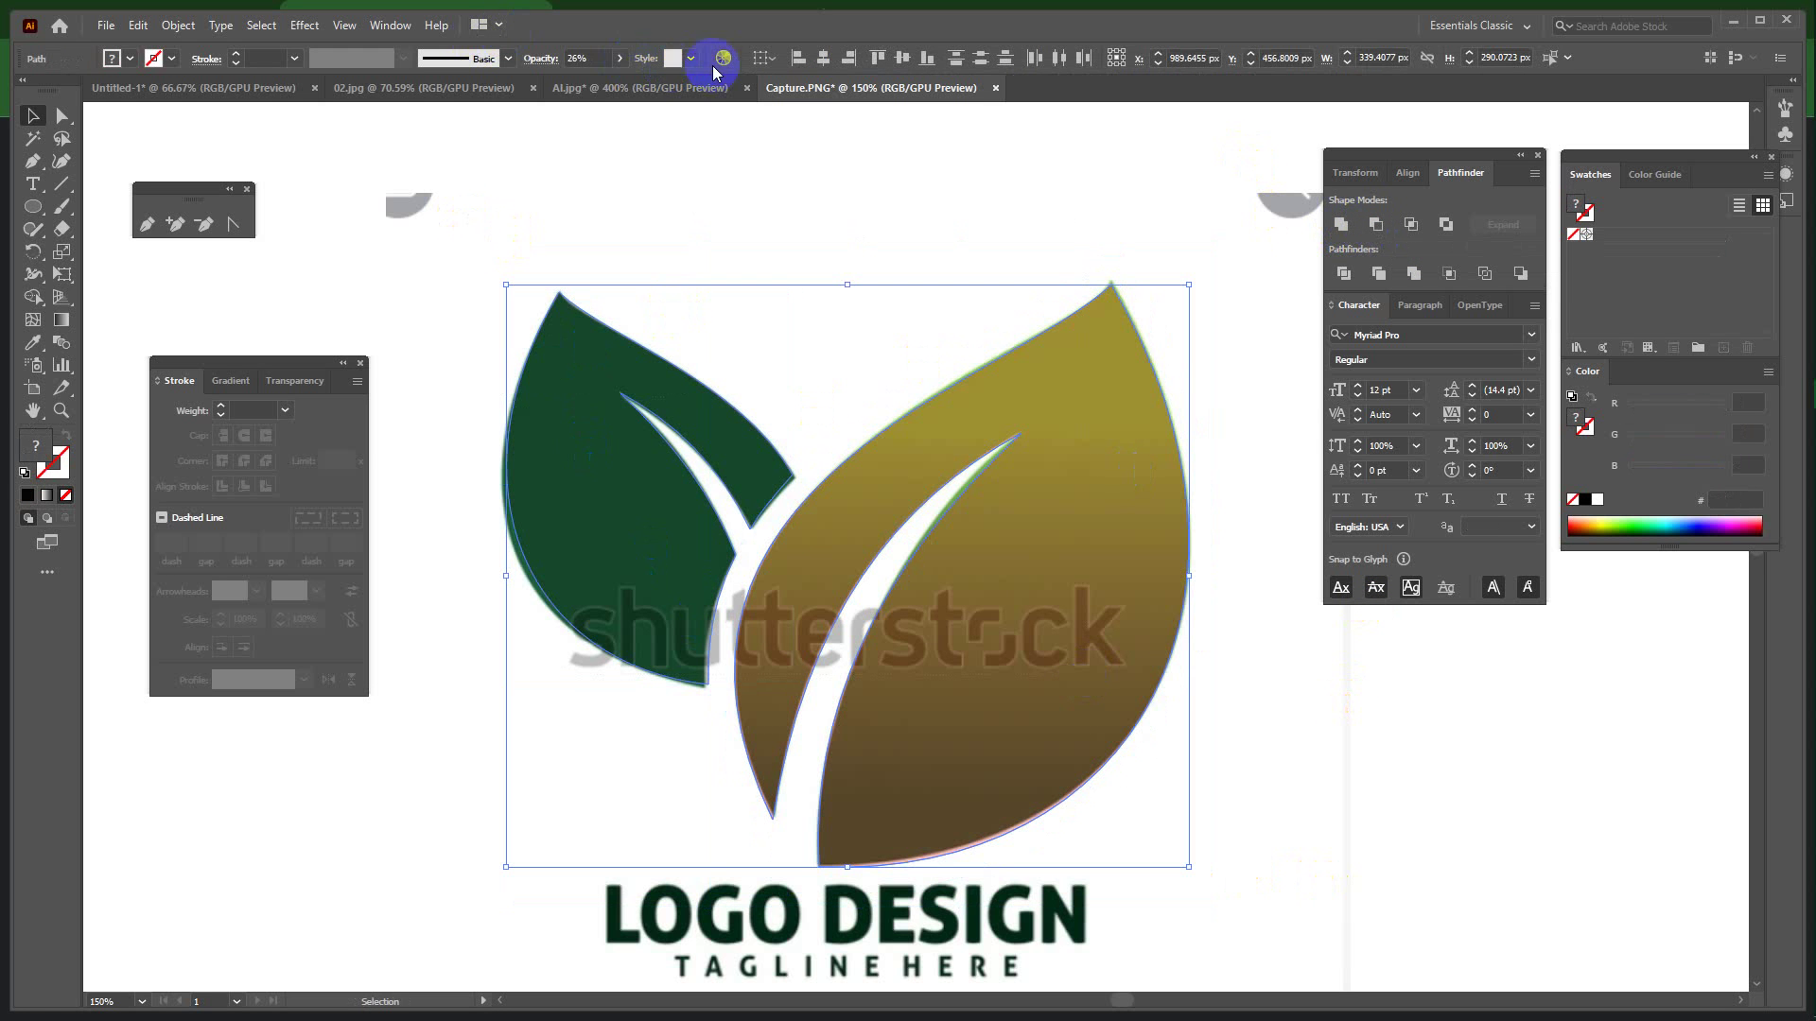
click(620, 57)
drag(566, 82, 952, 184)
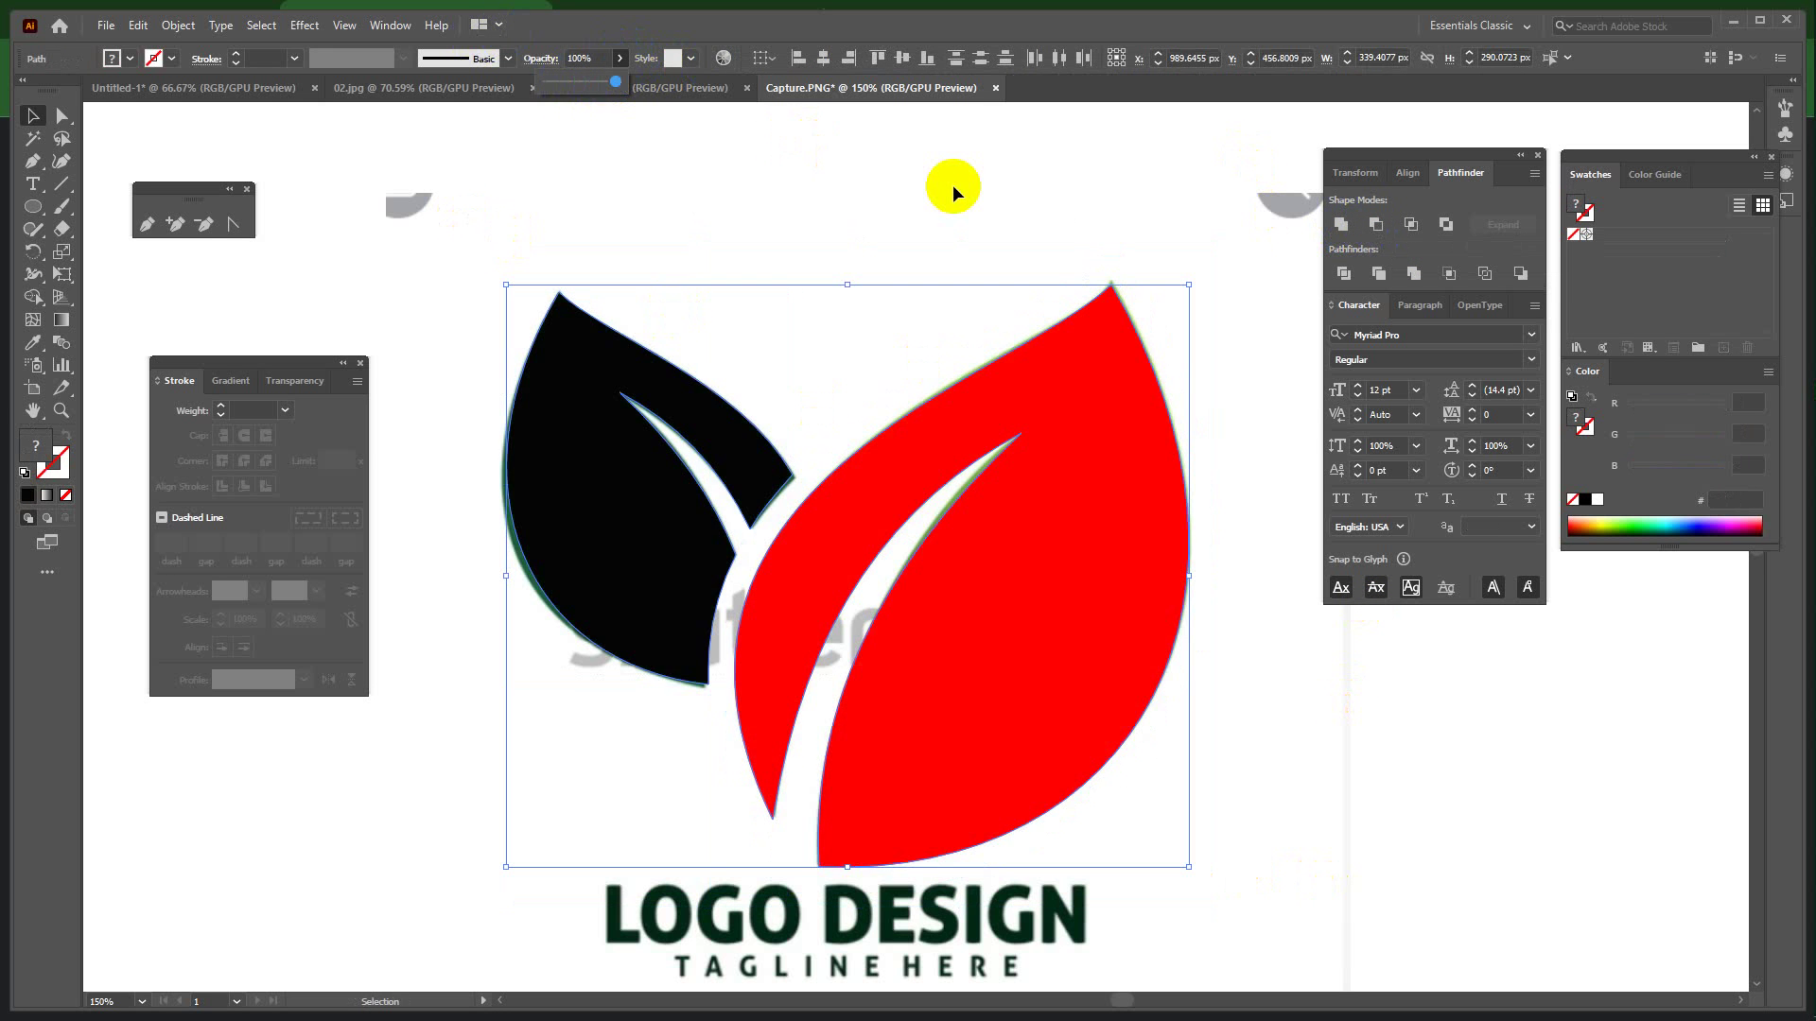
click(952, 184)
Move both traced leaves off the reference logo onto the empty artboard area to its right.
key(ctrl+minus)
key(ctrl+minus)
key(ctrl+minus)
key(ctrl+minus)
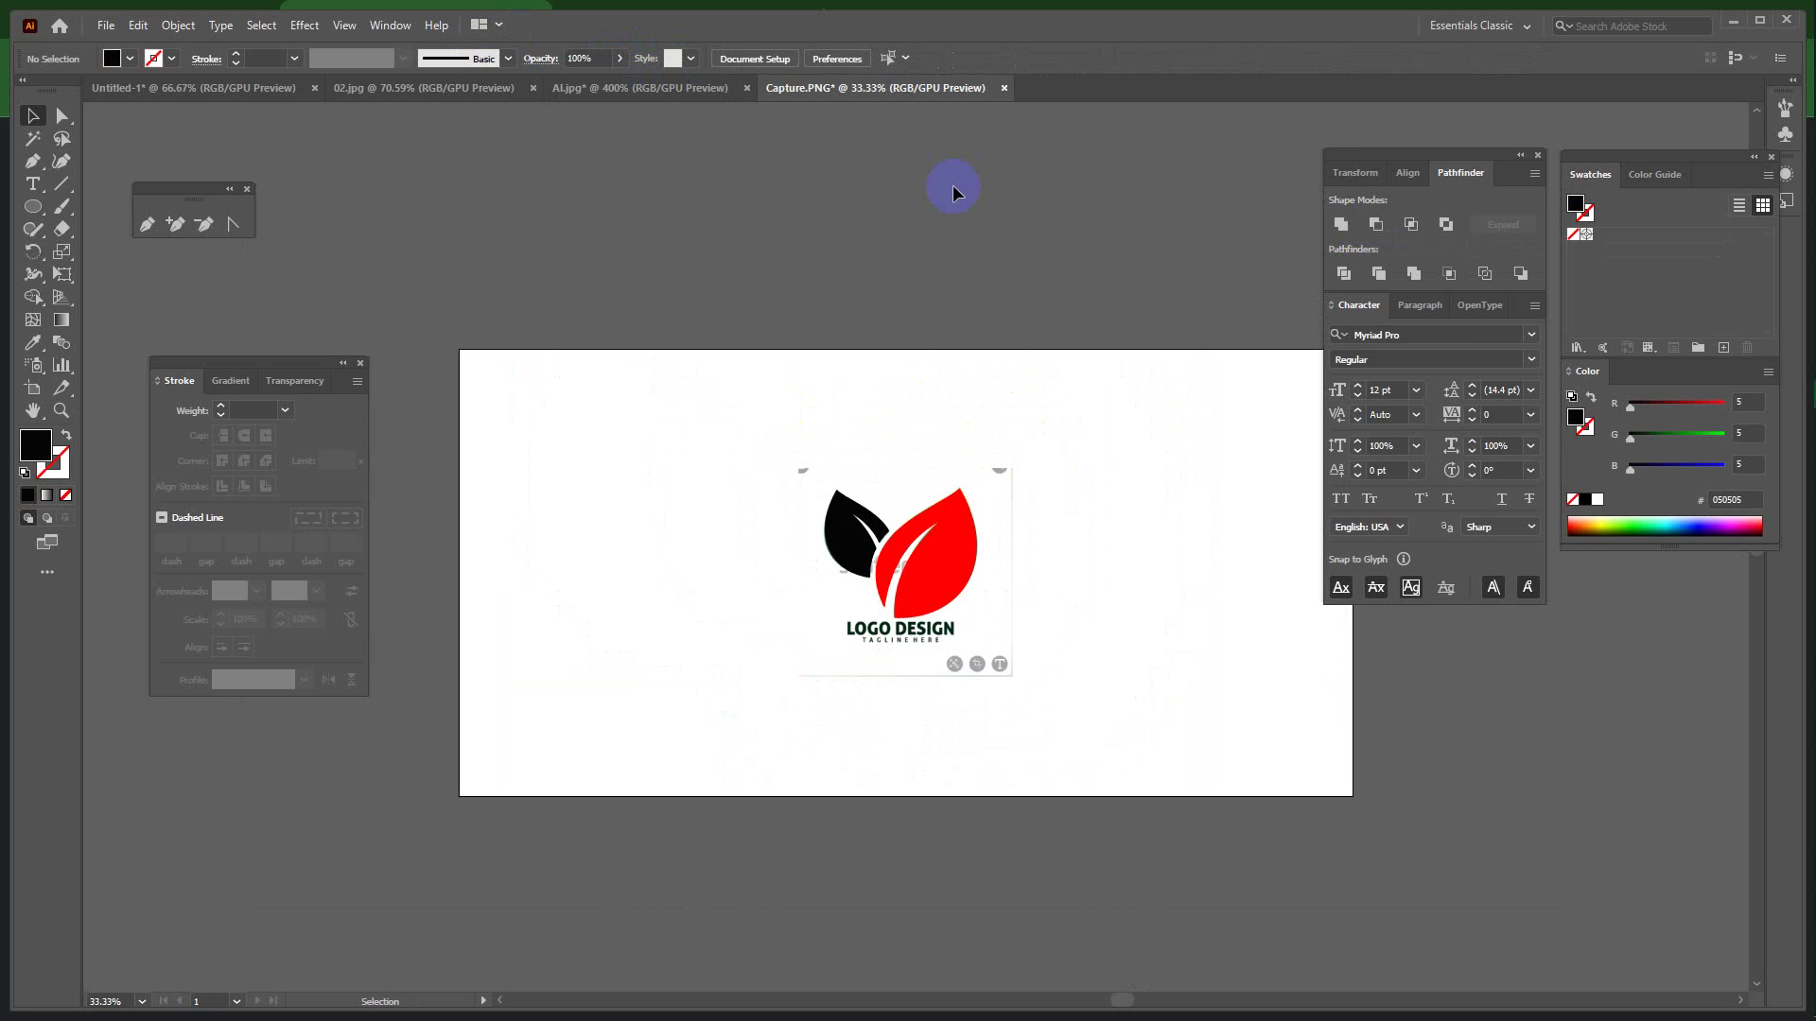
drag(924, 582, 1230, 586)
click(1234, 691)
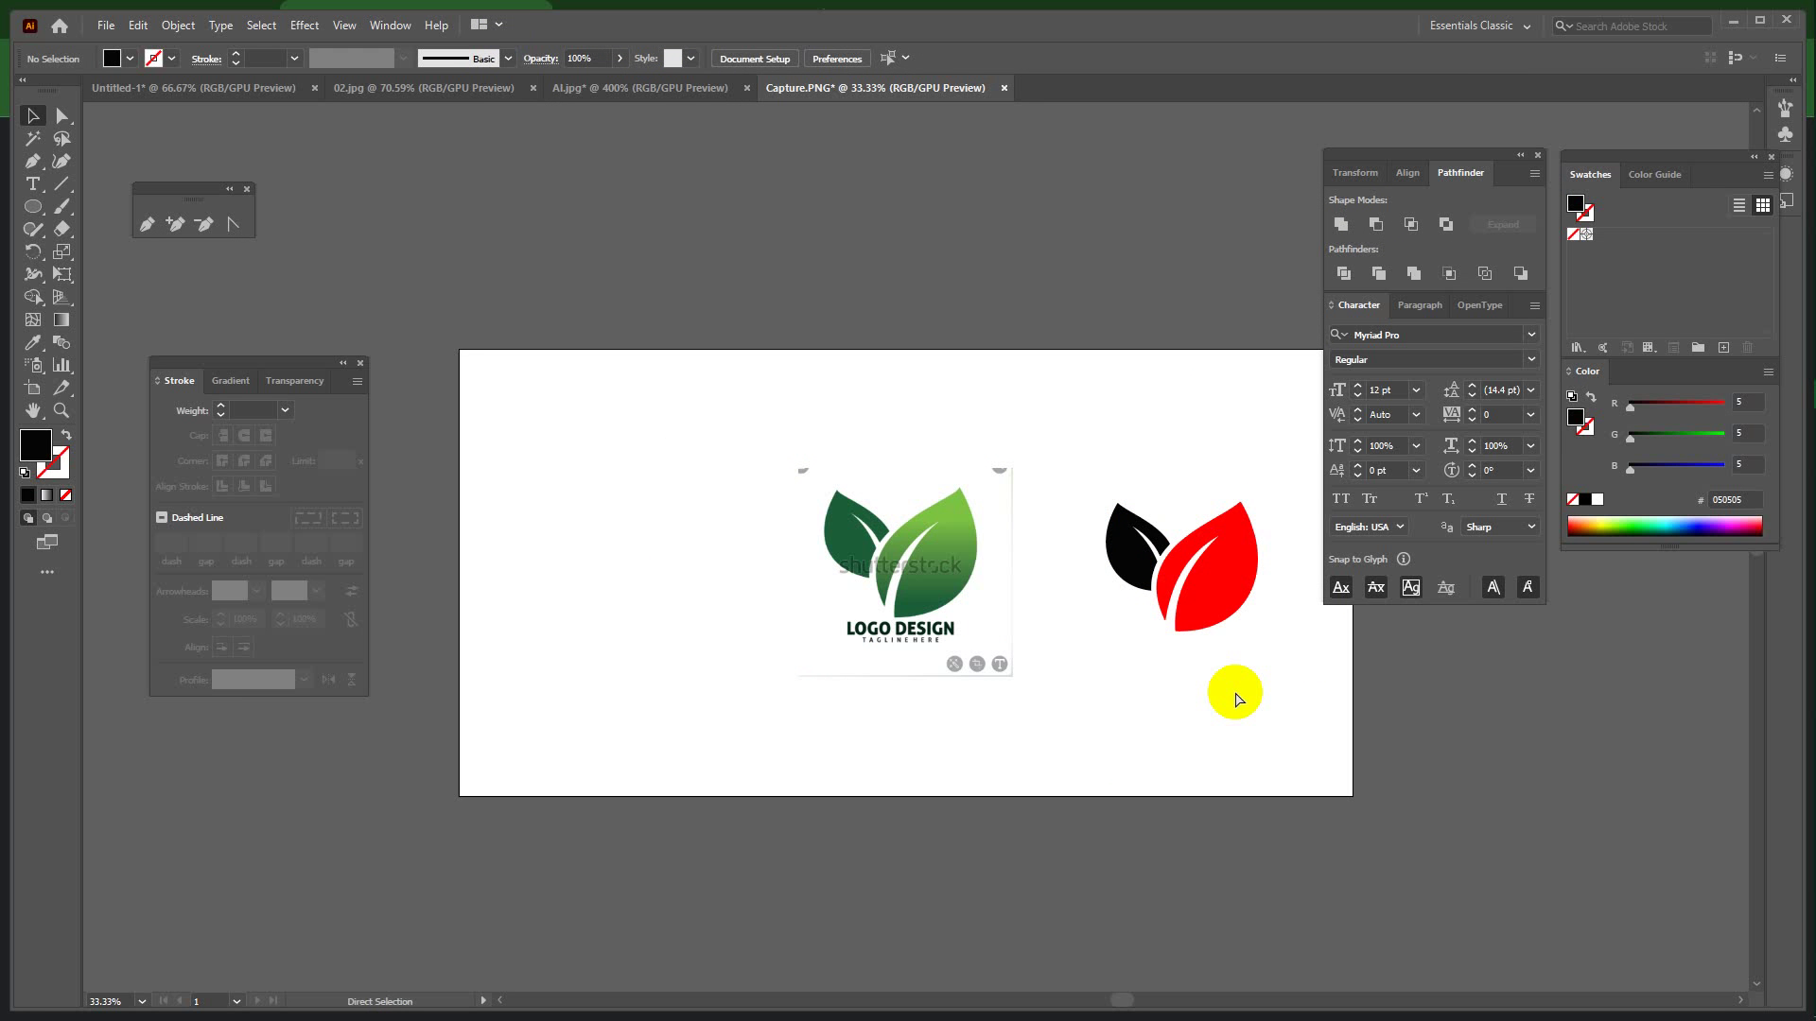
Fill the small black leaf with the dark green sampled from the reference logo's small leaf.
key(ctrl+equal)
drag(1234, 691, 1114, 683)
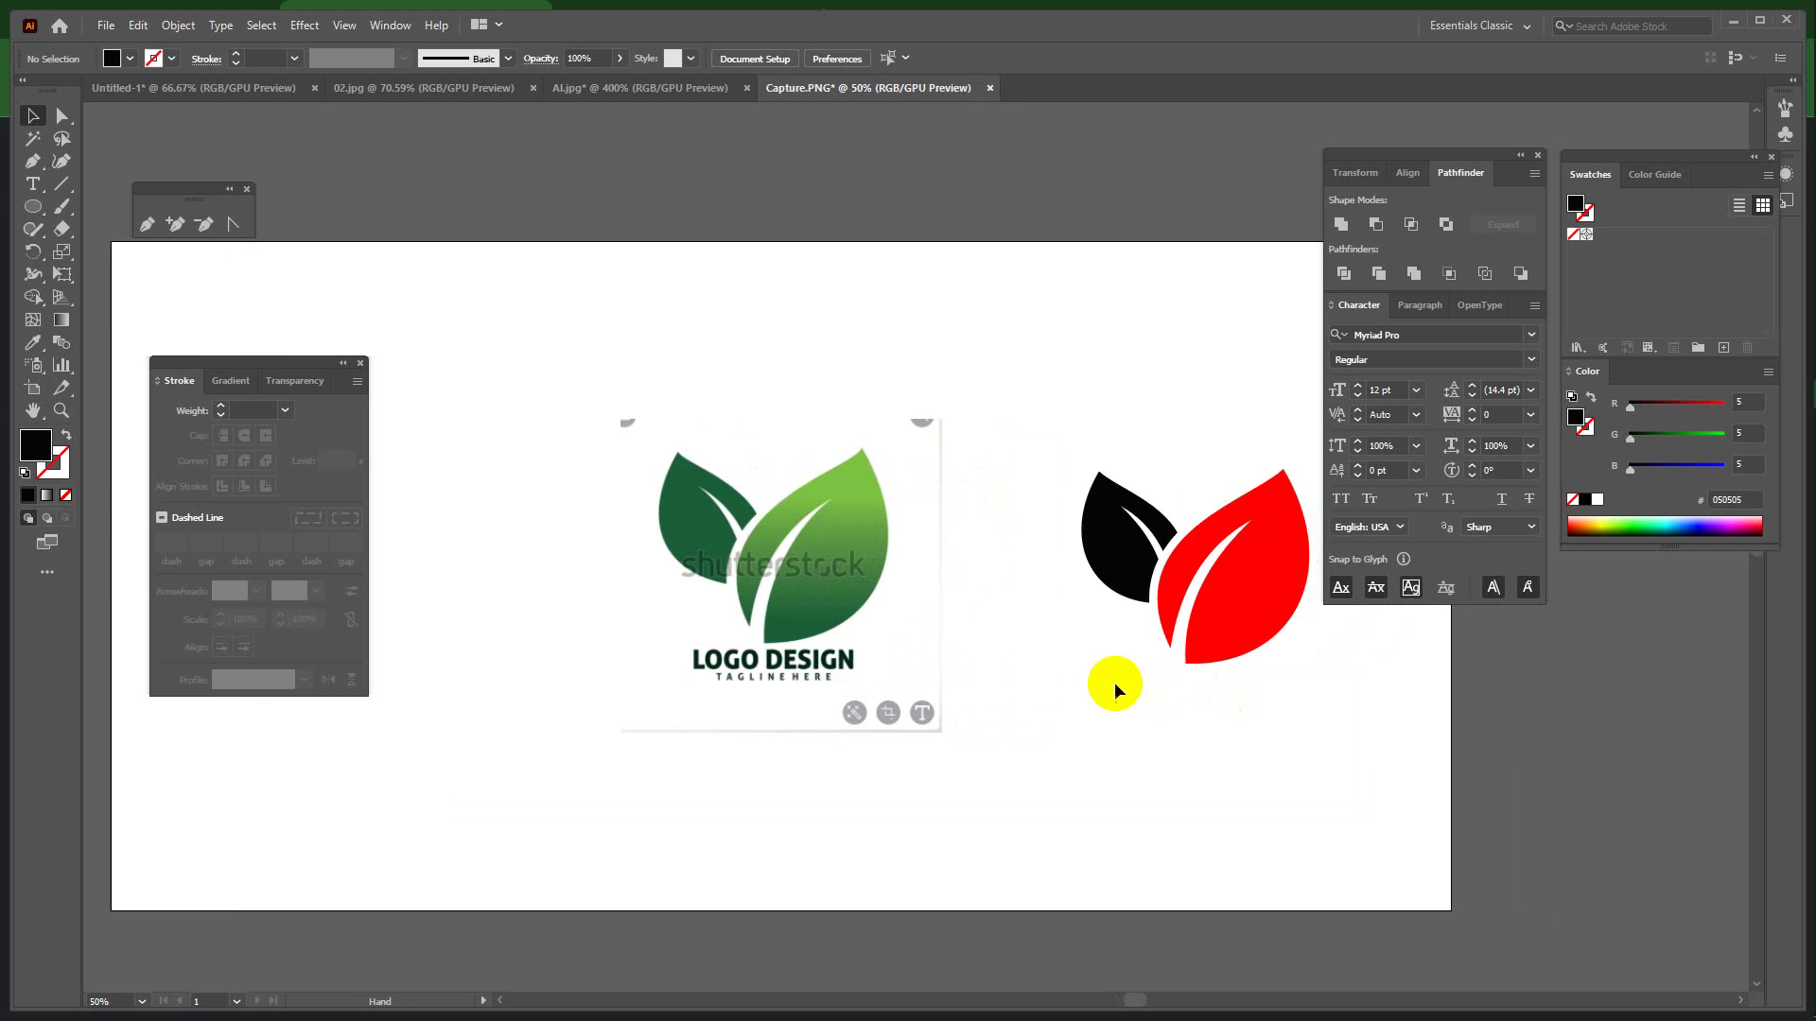
click(1165, 502)
key(i)
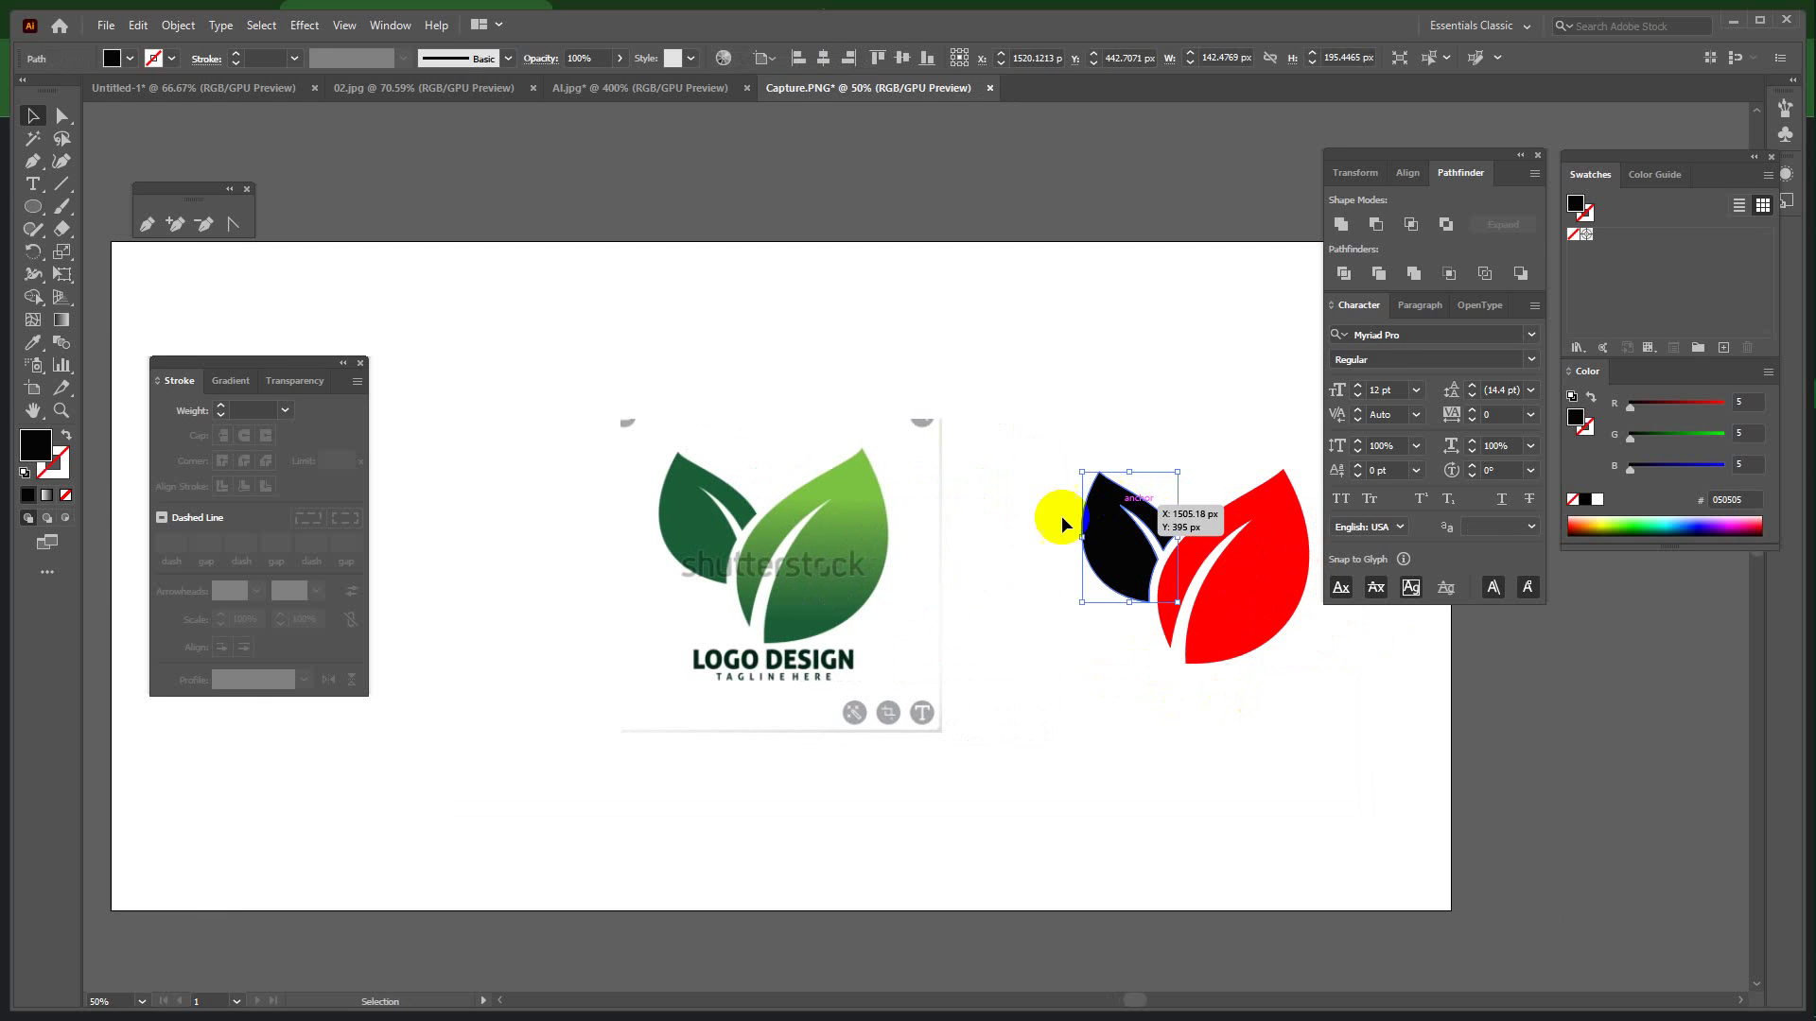
click(682, 511)
click(33, 115)
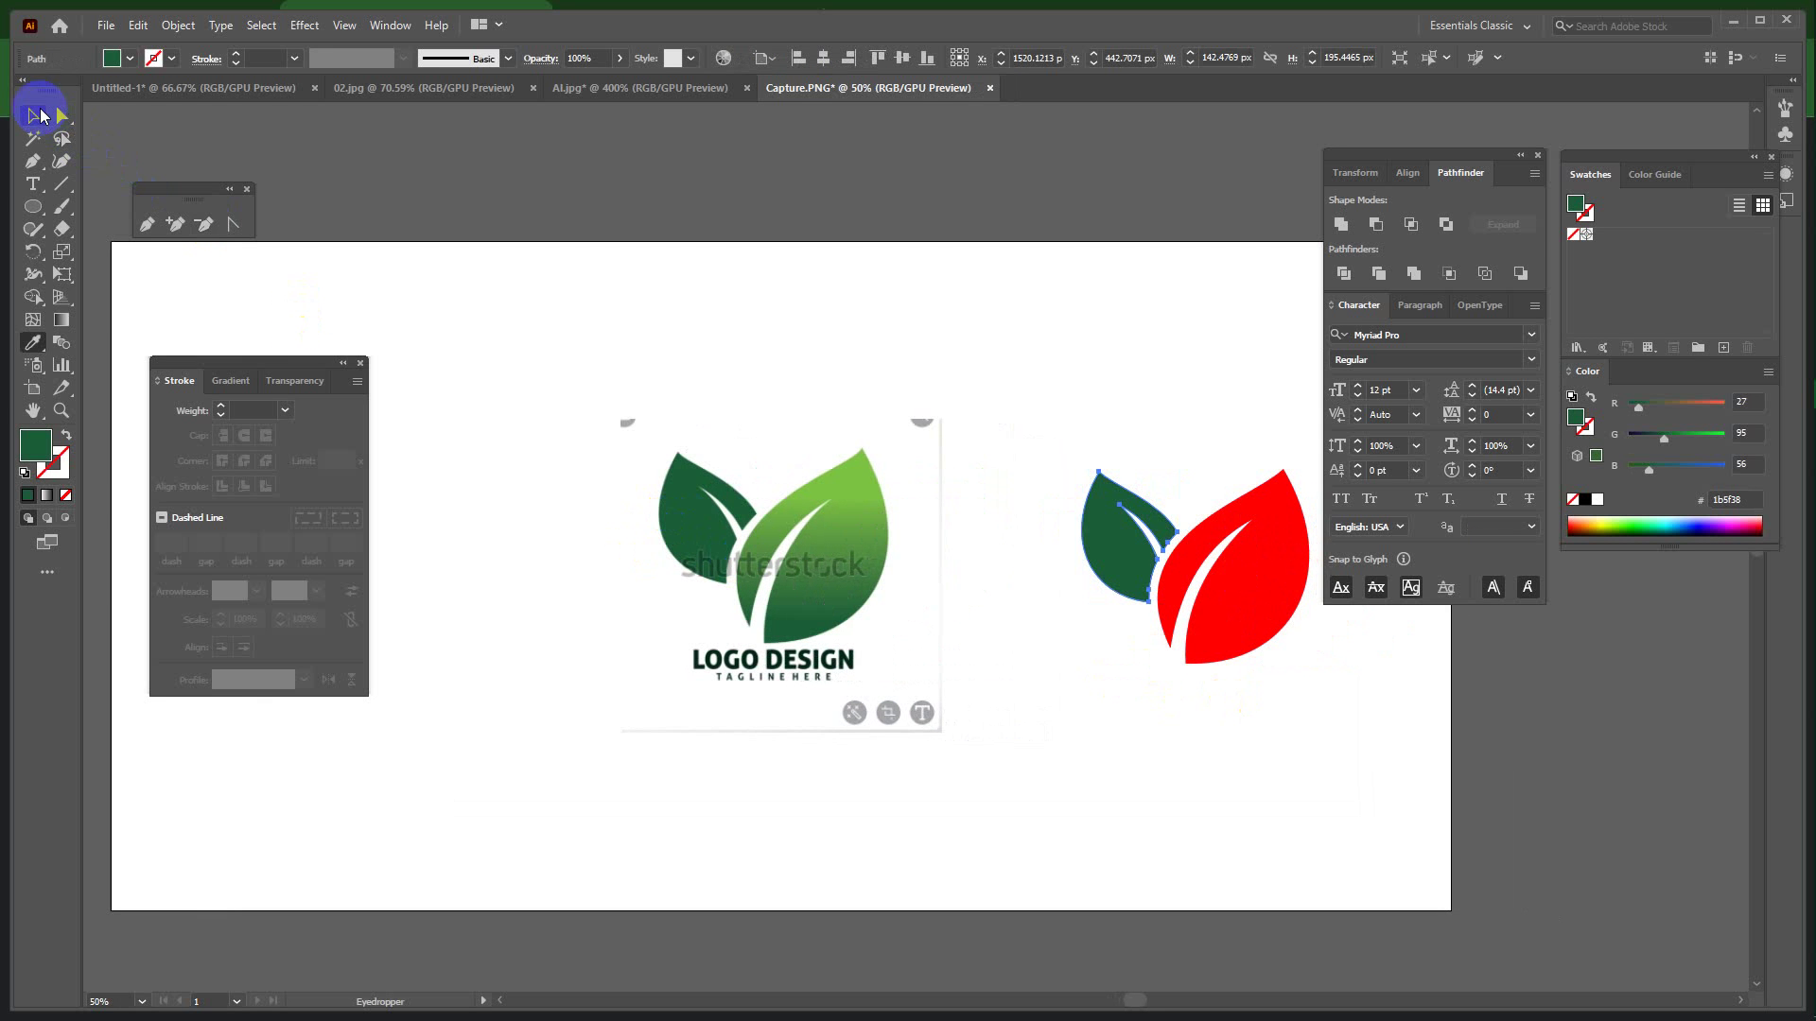
Fill the large red leaf with the mid green #68a843 sampled from the reference logo's large leaf.
click(1236, 620)
key(i)
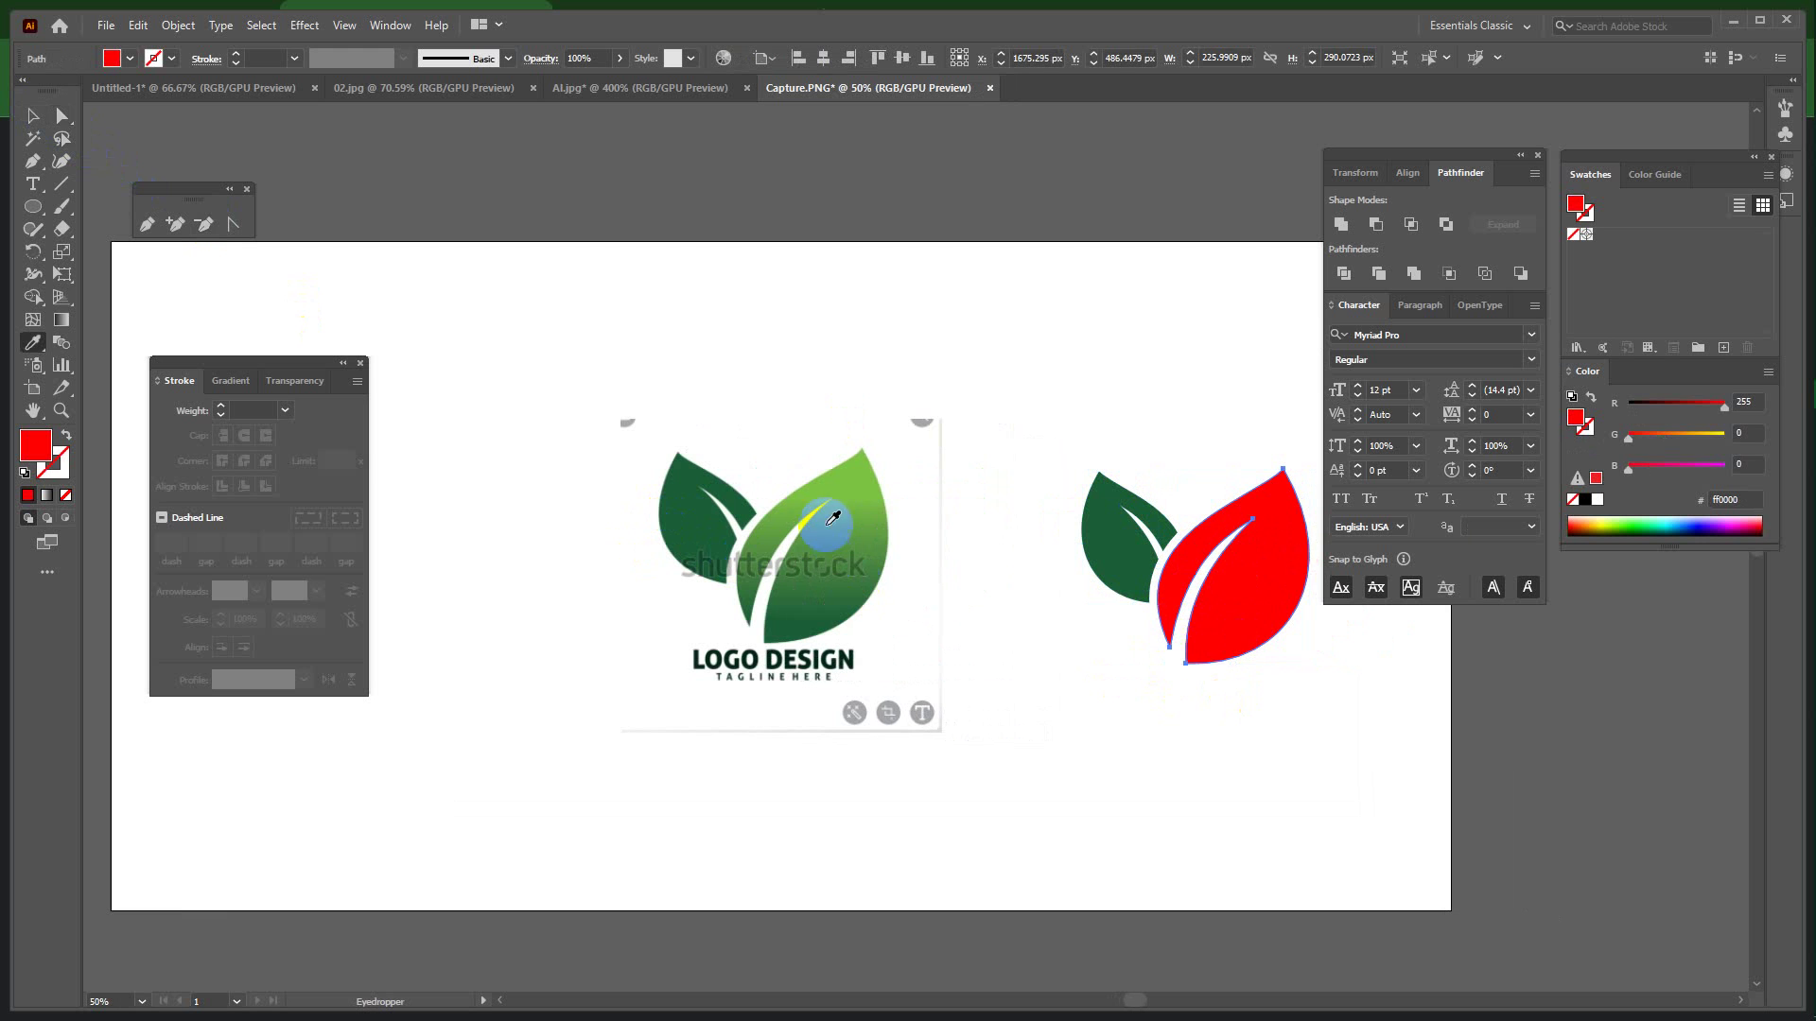
click(832, 520)
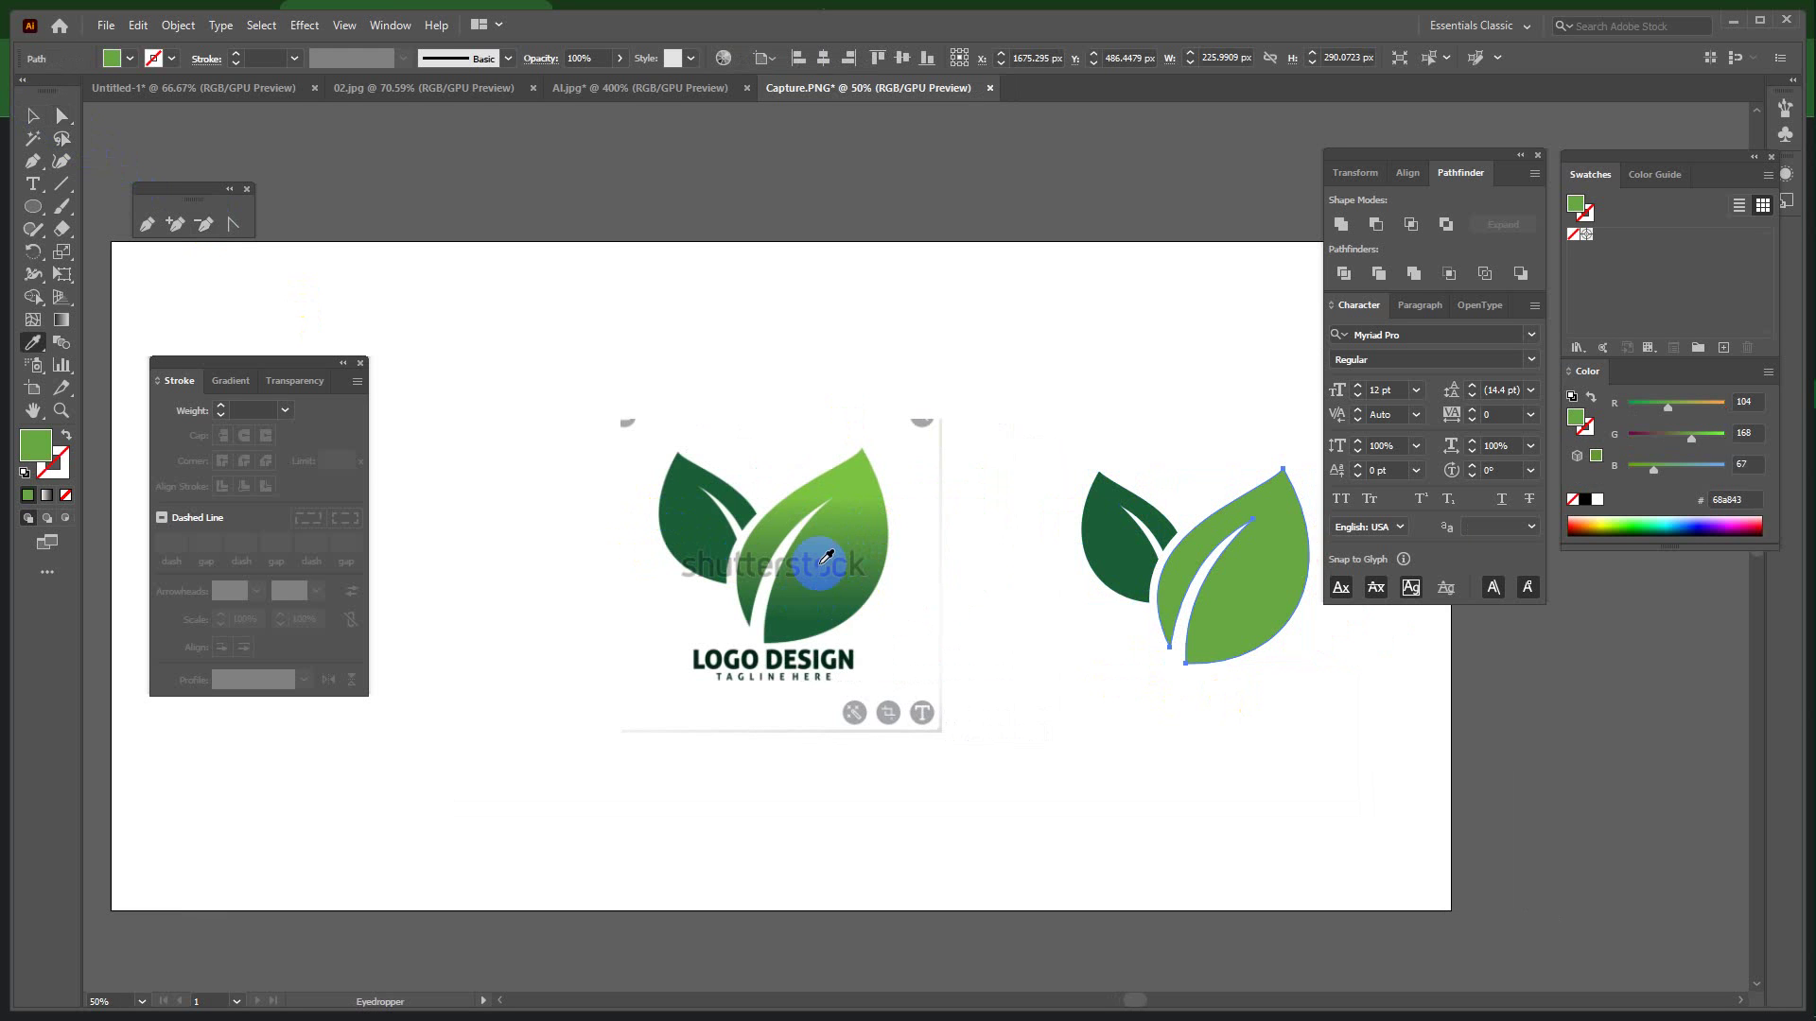
click(36, 113)
click(400, 285)
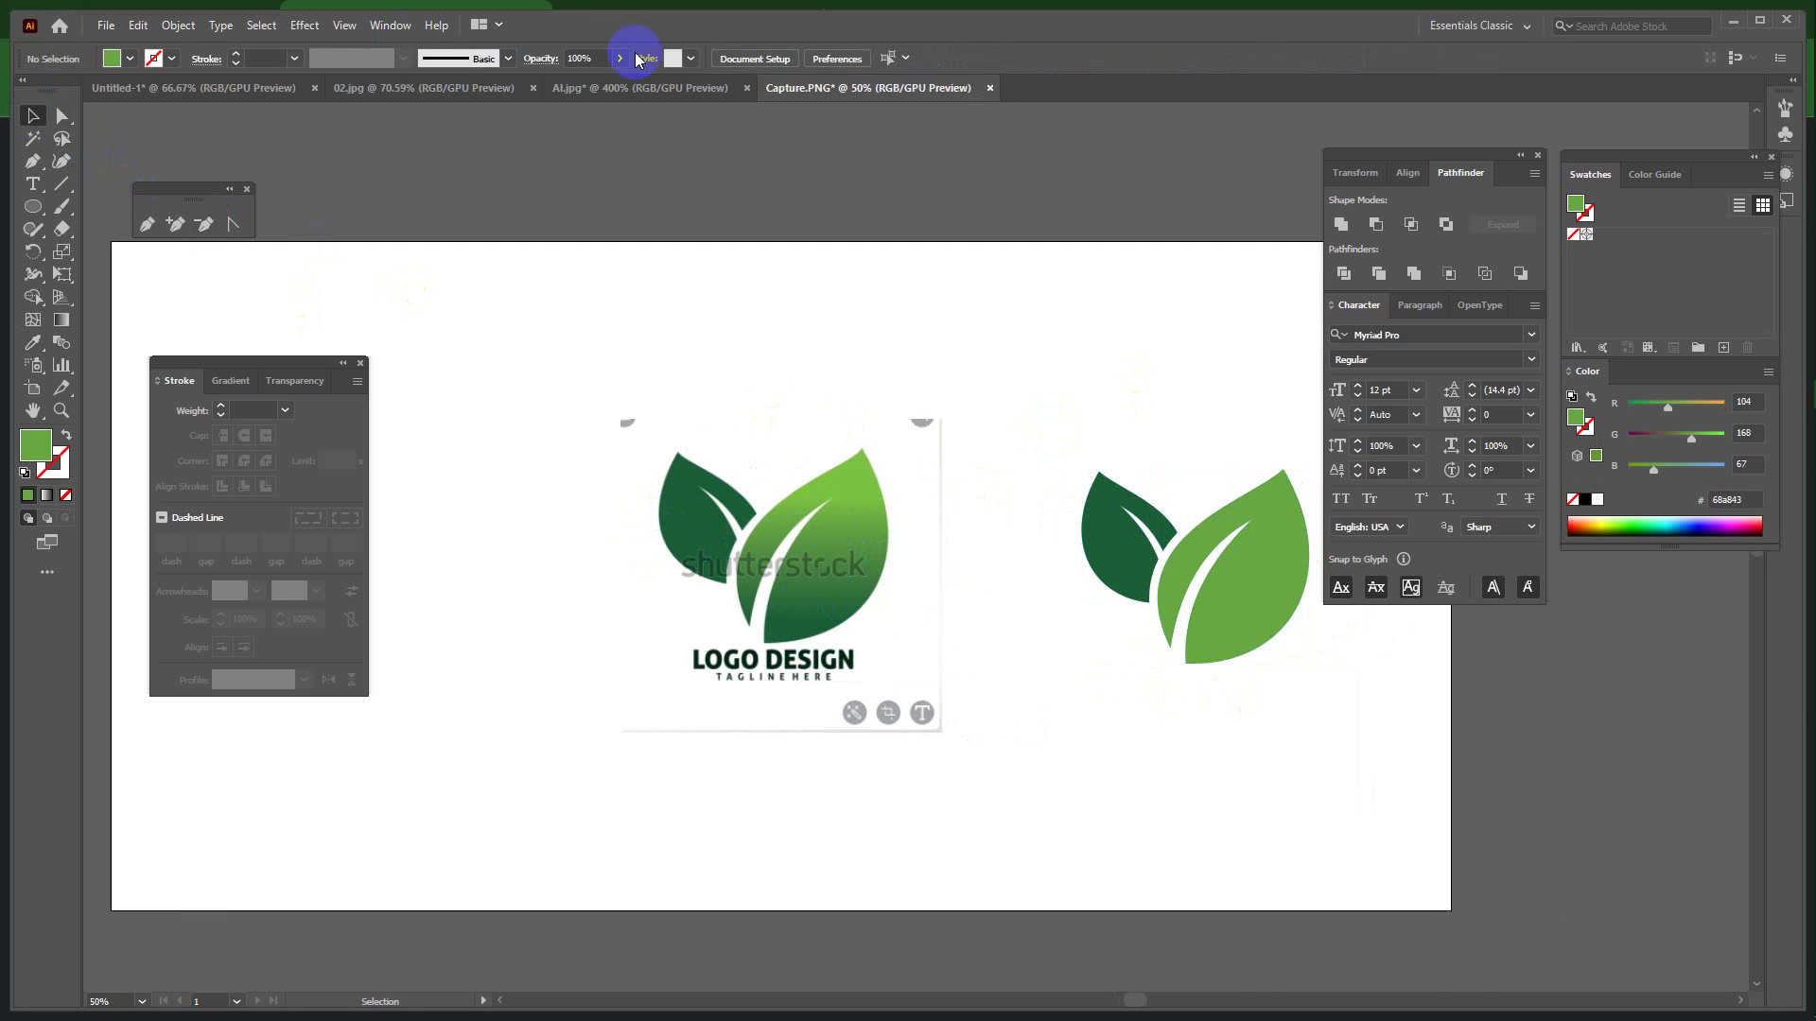
Switch to the 02.jpg document and lock the flower logo image in place for tracing.
click(609, 88)
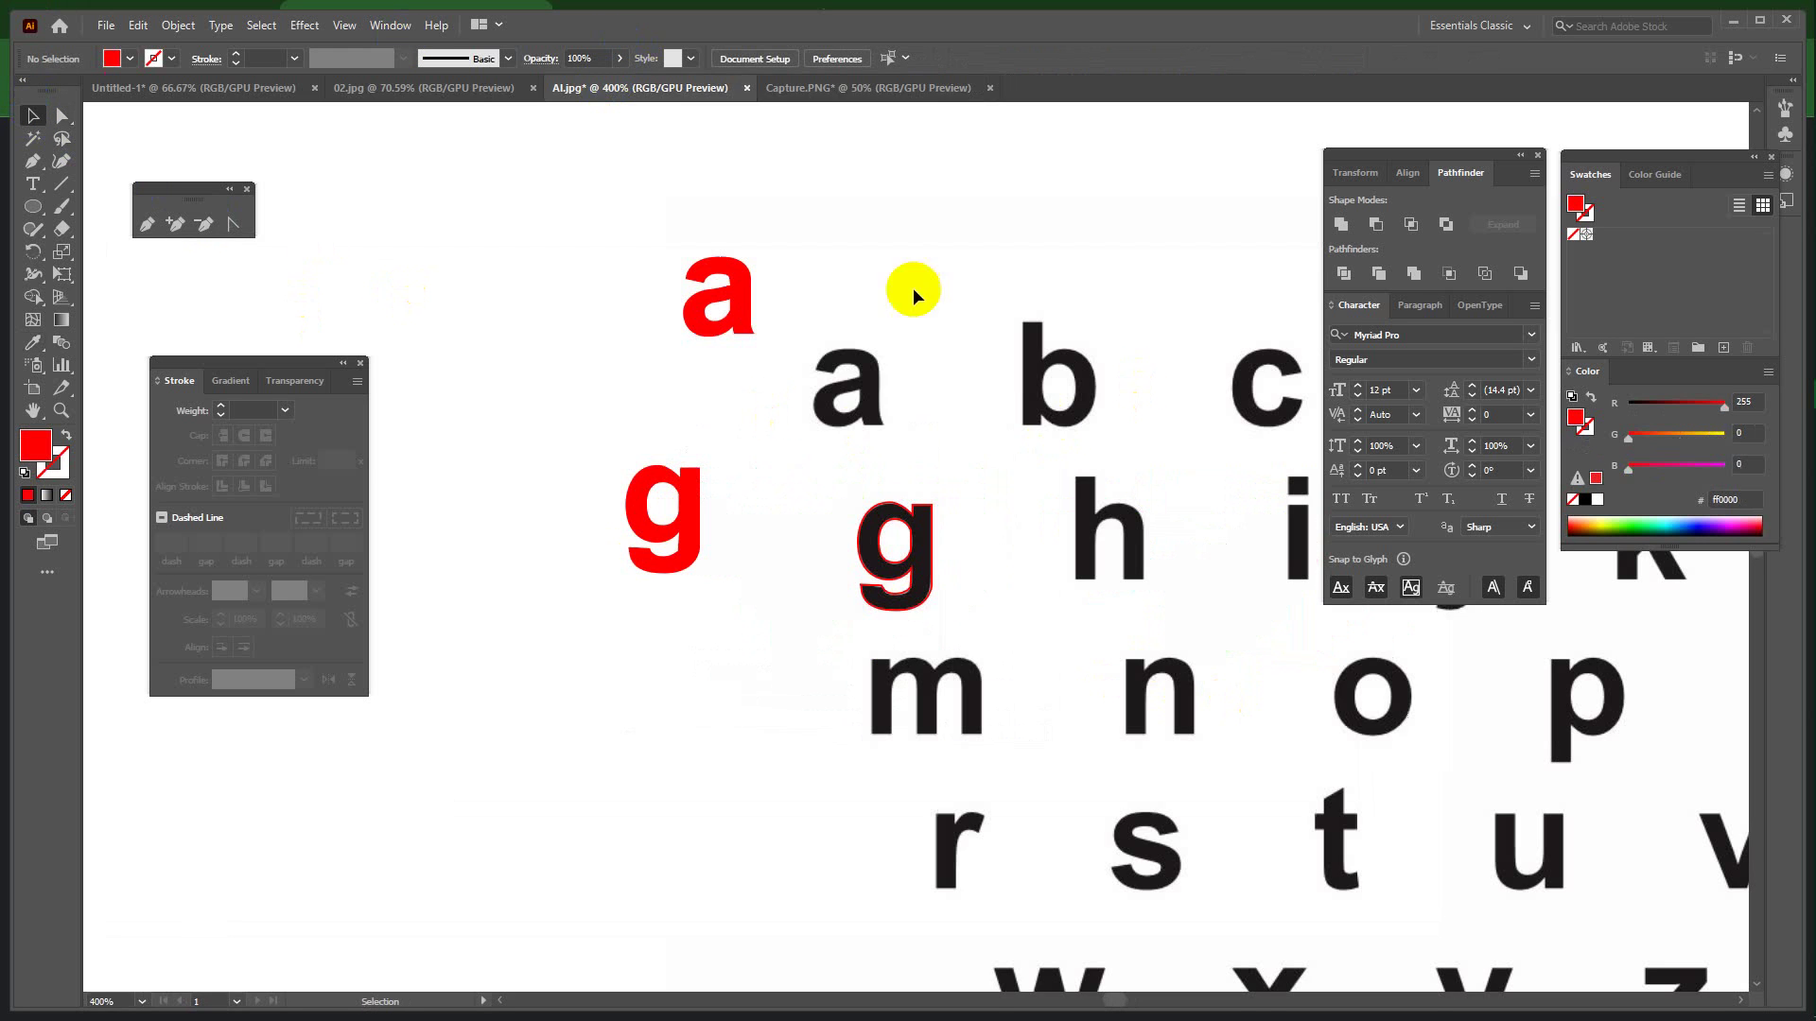
click(397, 87)
click(884, 456)
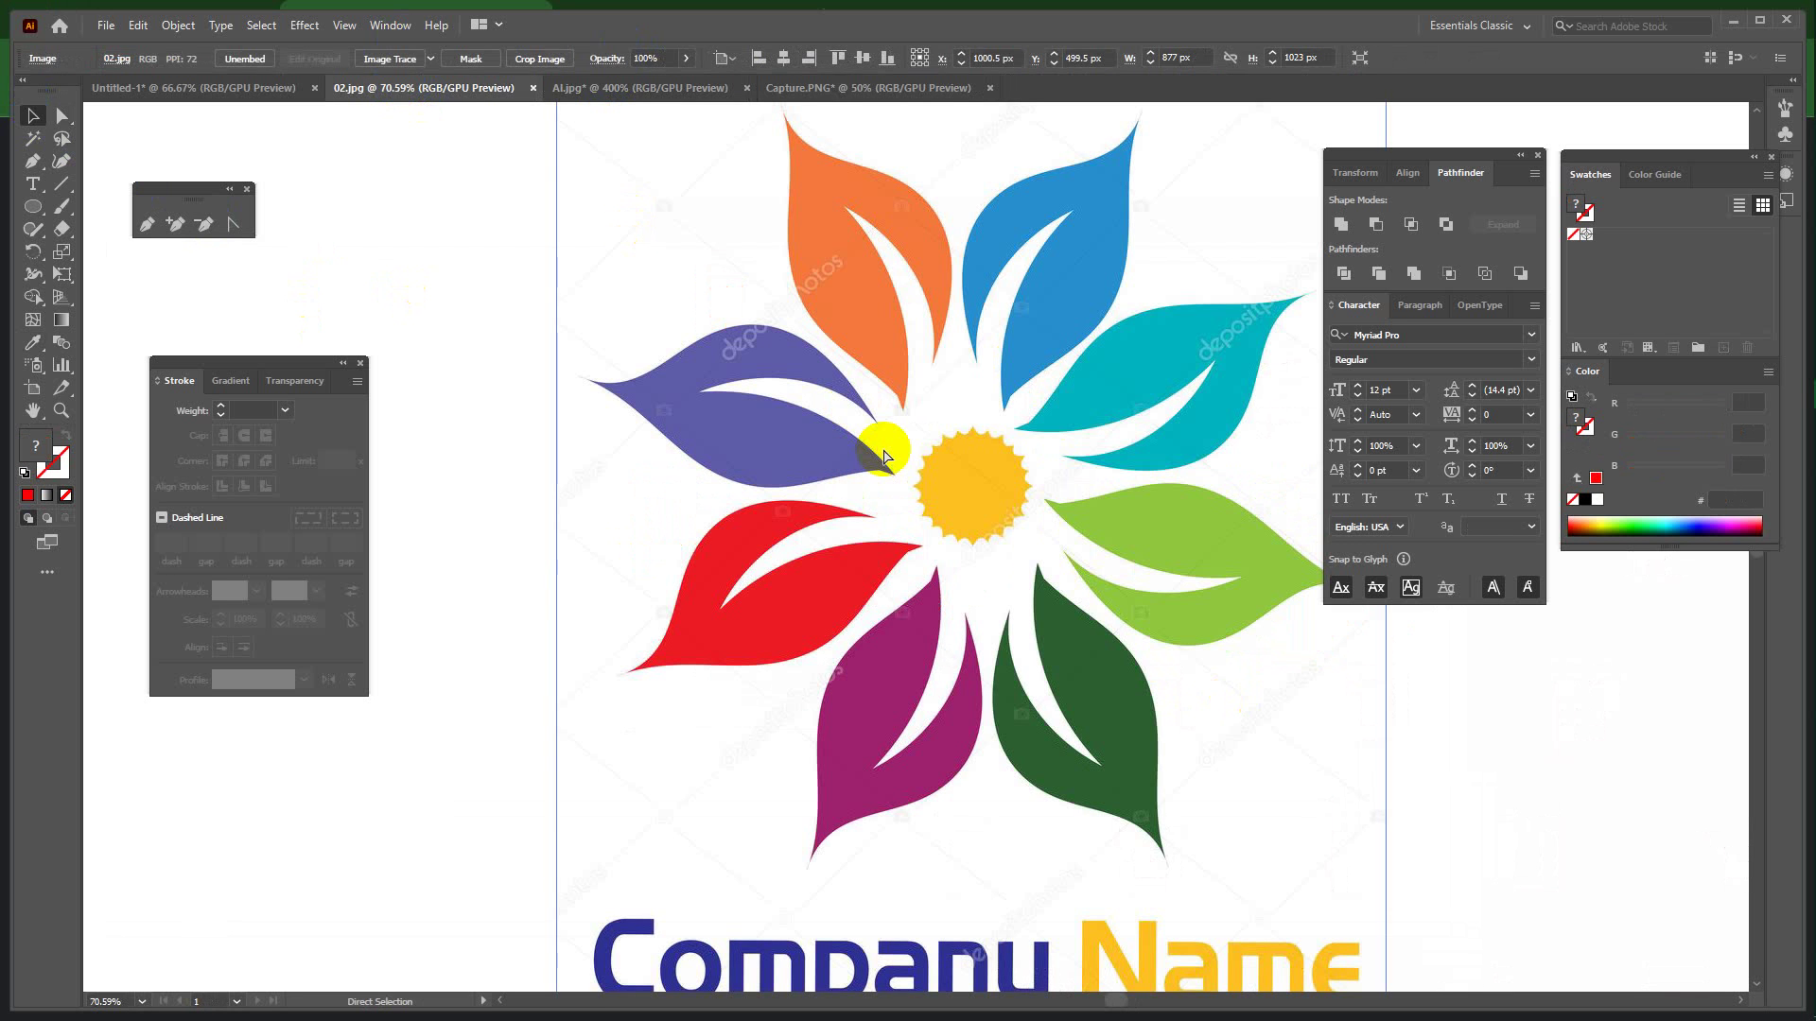
key(ctrl+2)
drag(940, 483, 1047, 704)
key(ctrl+equal)
key(ctrl+equal)
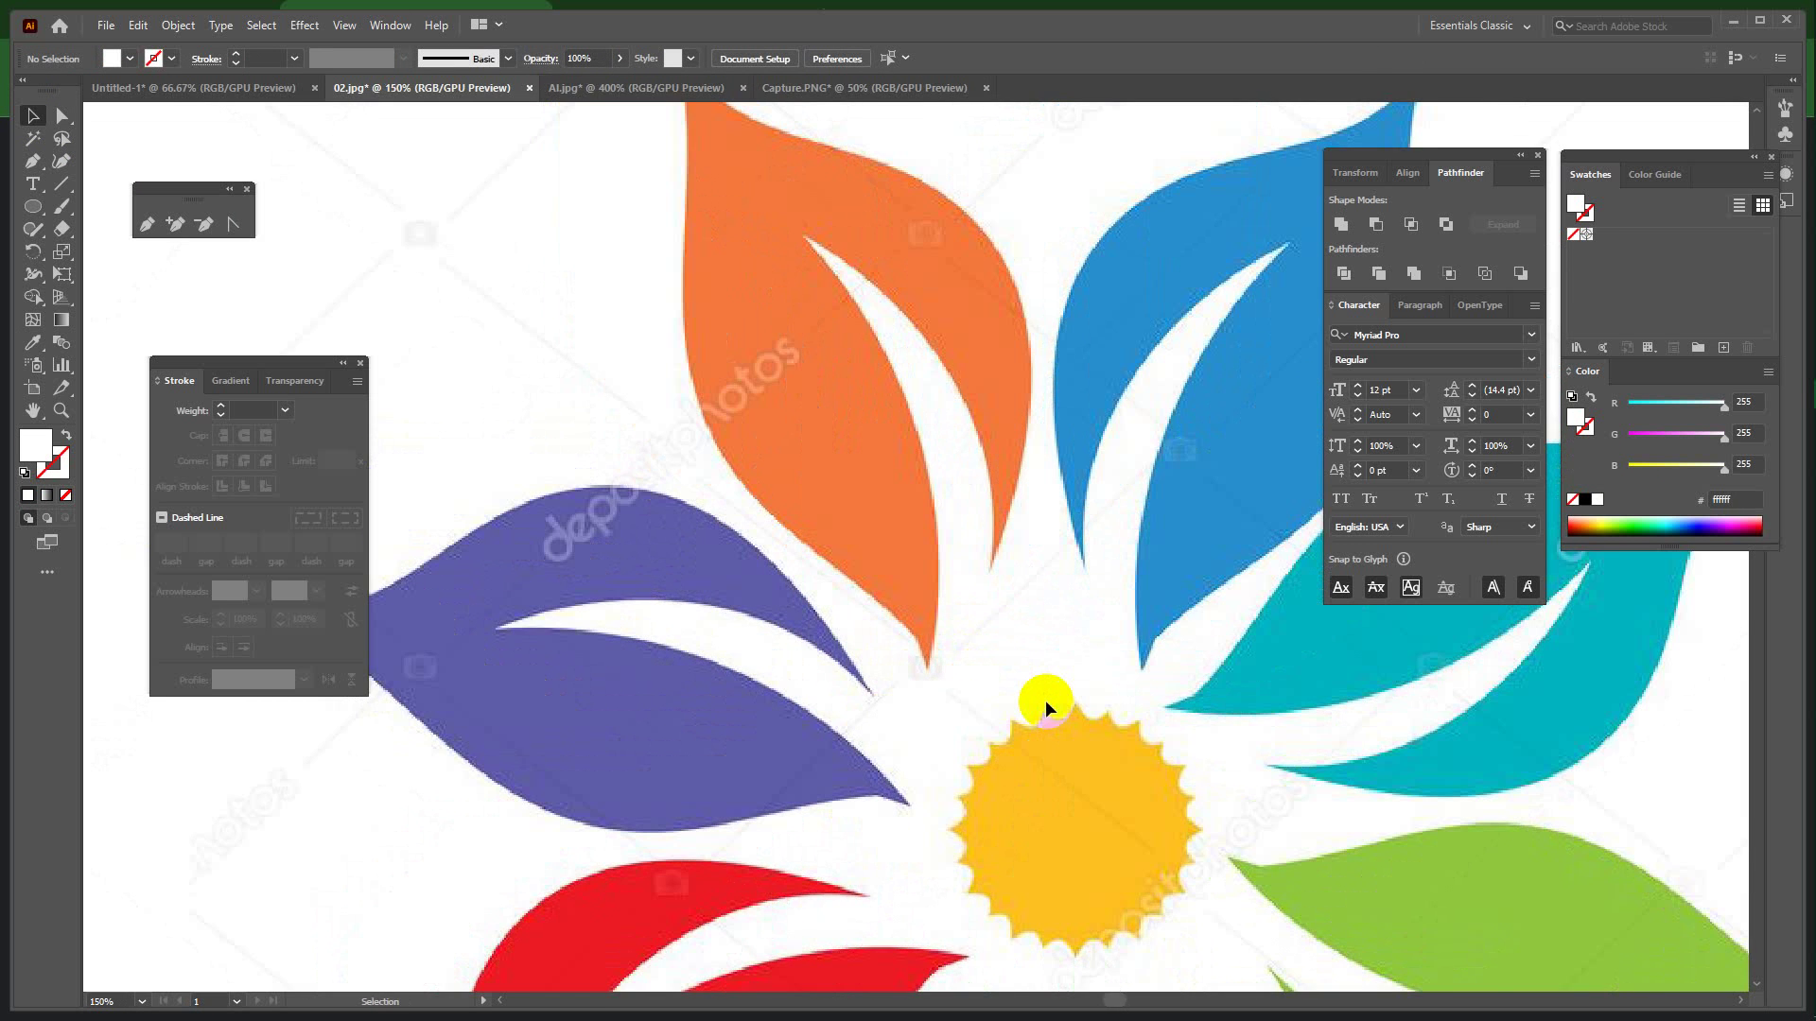
Set up the Pen tool with no fill and a red #ff0000 stroke.
click(147, 224)
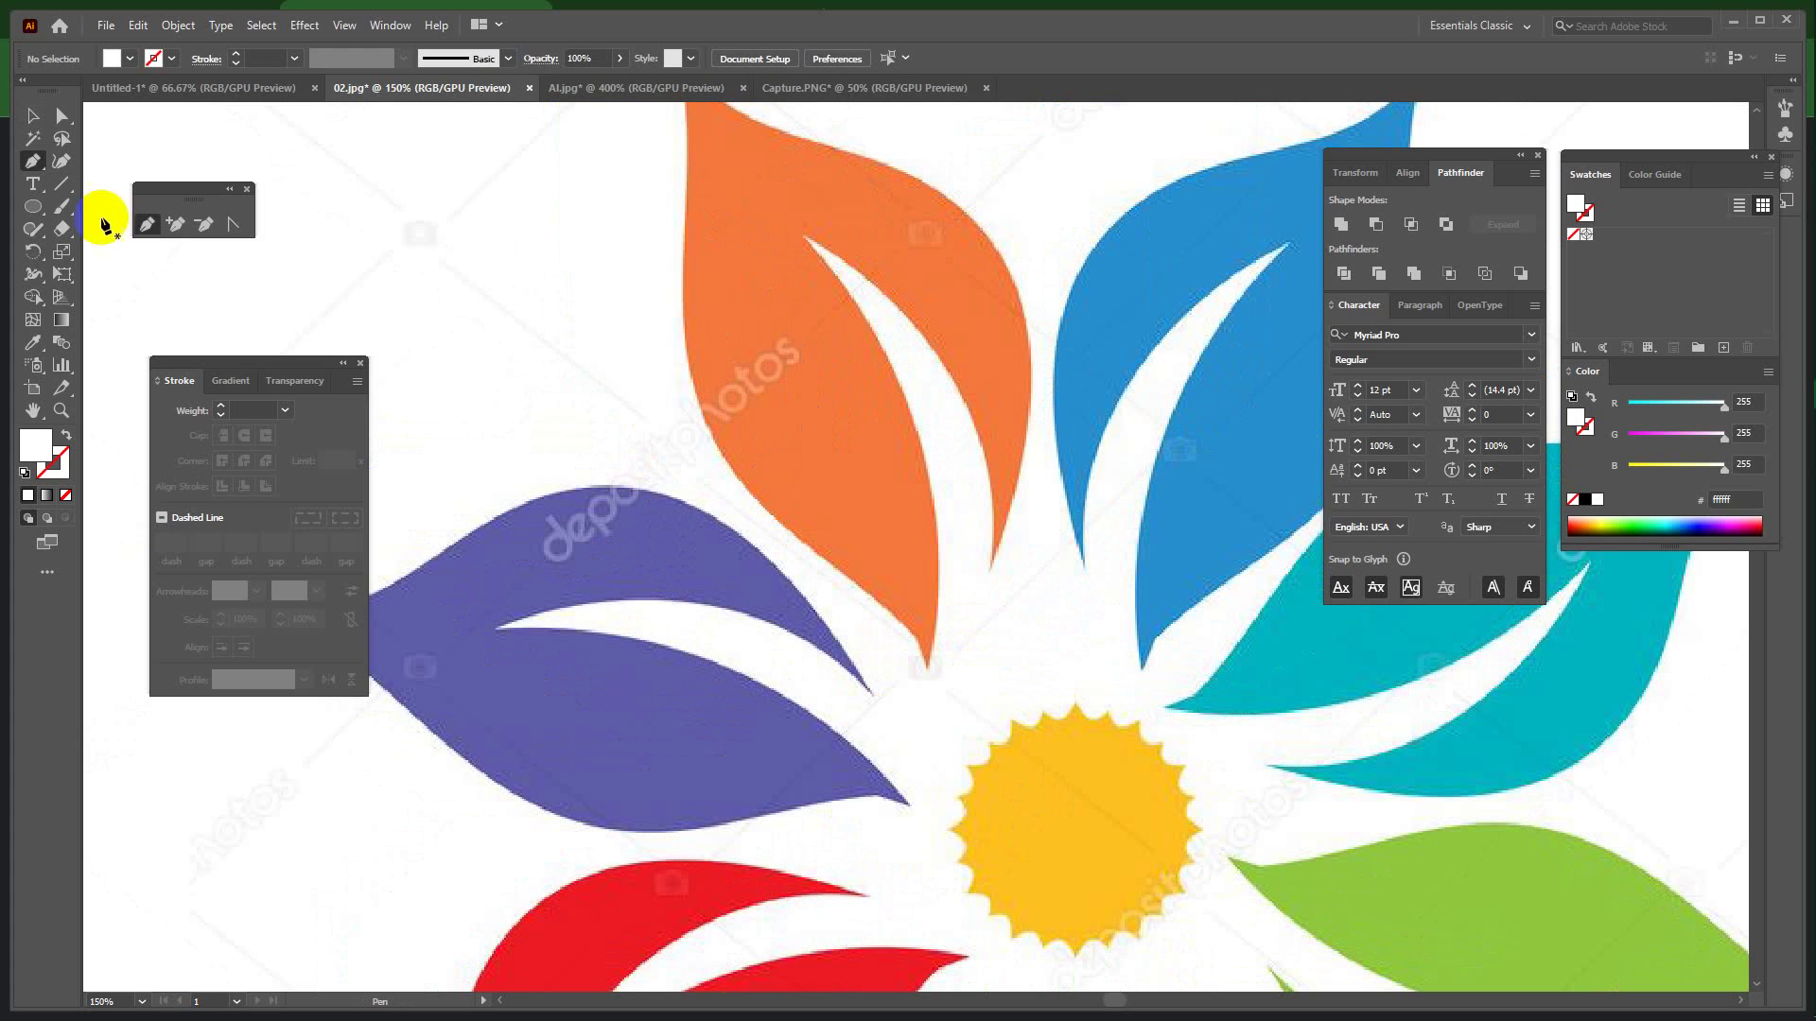
click(65, 434)
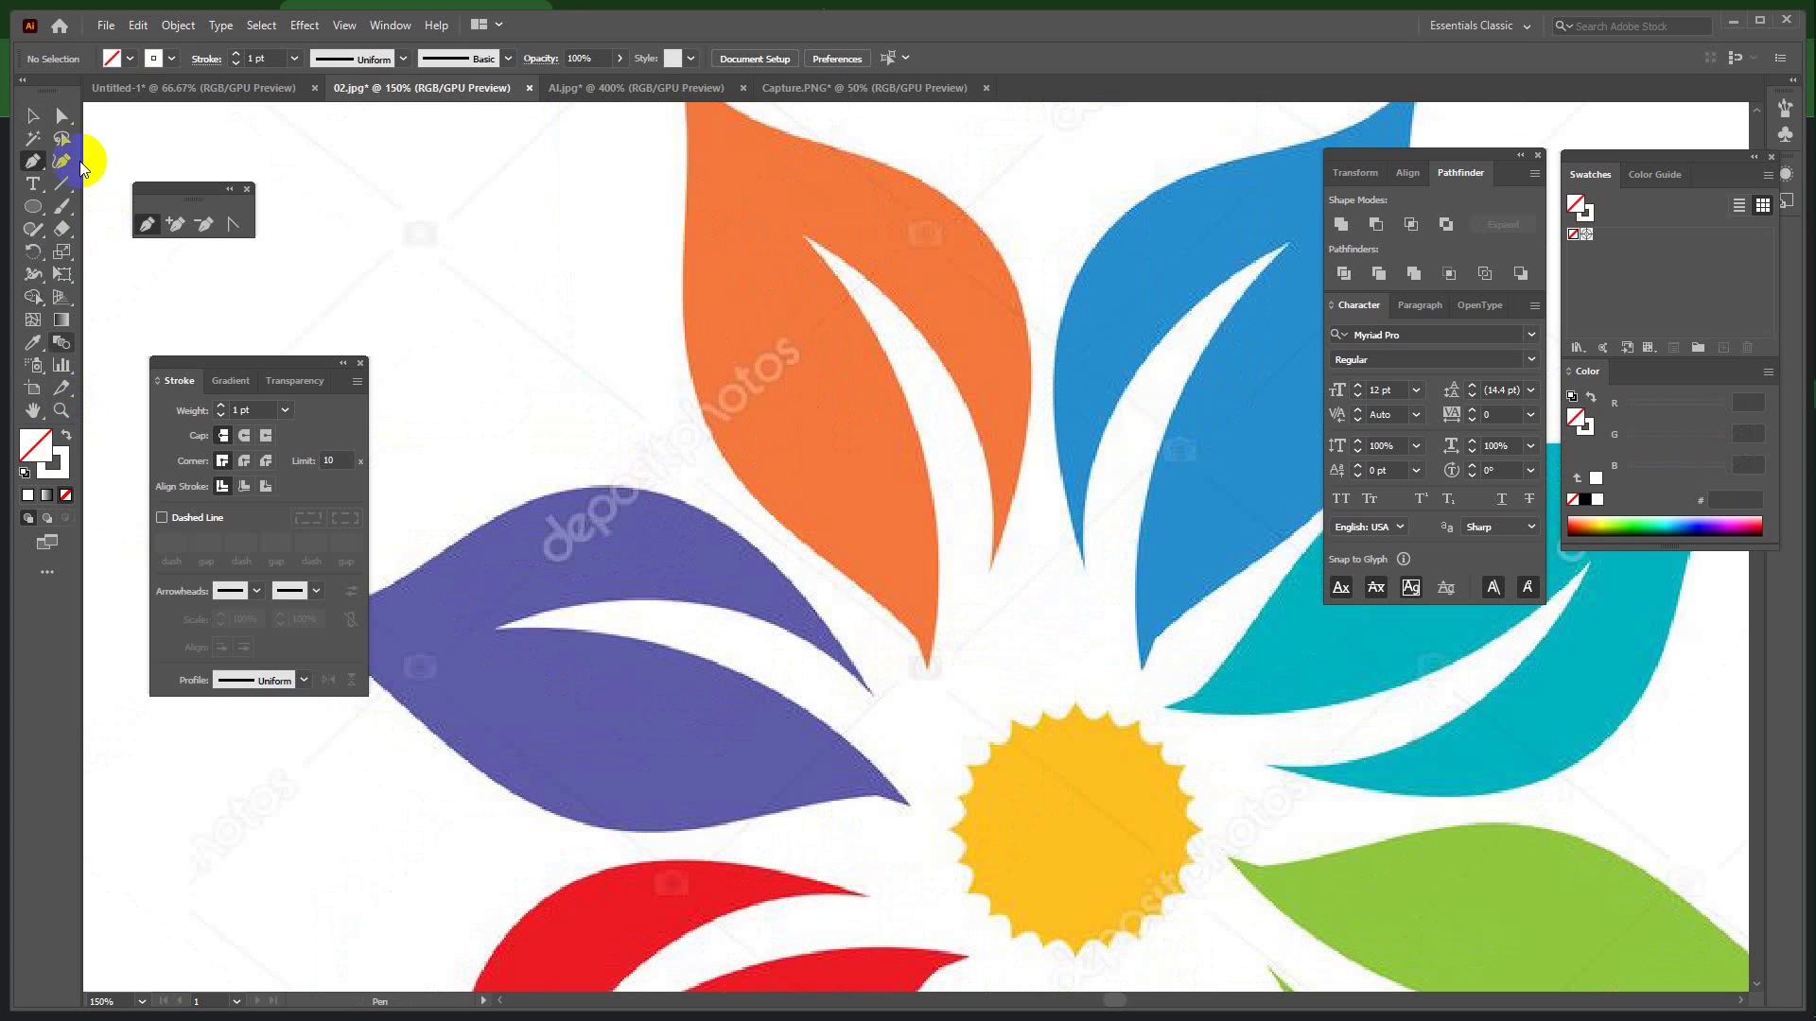
click(49, 465)
double_click(47, 474)
drag(1360, 419, 1461, 324)
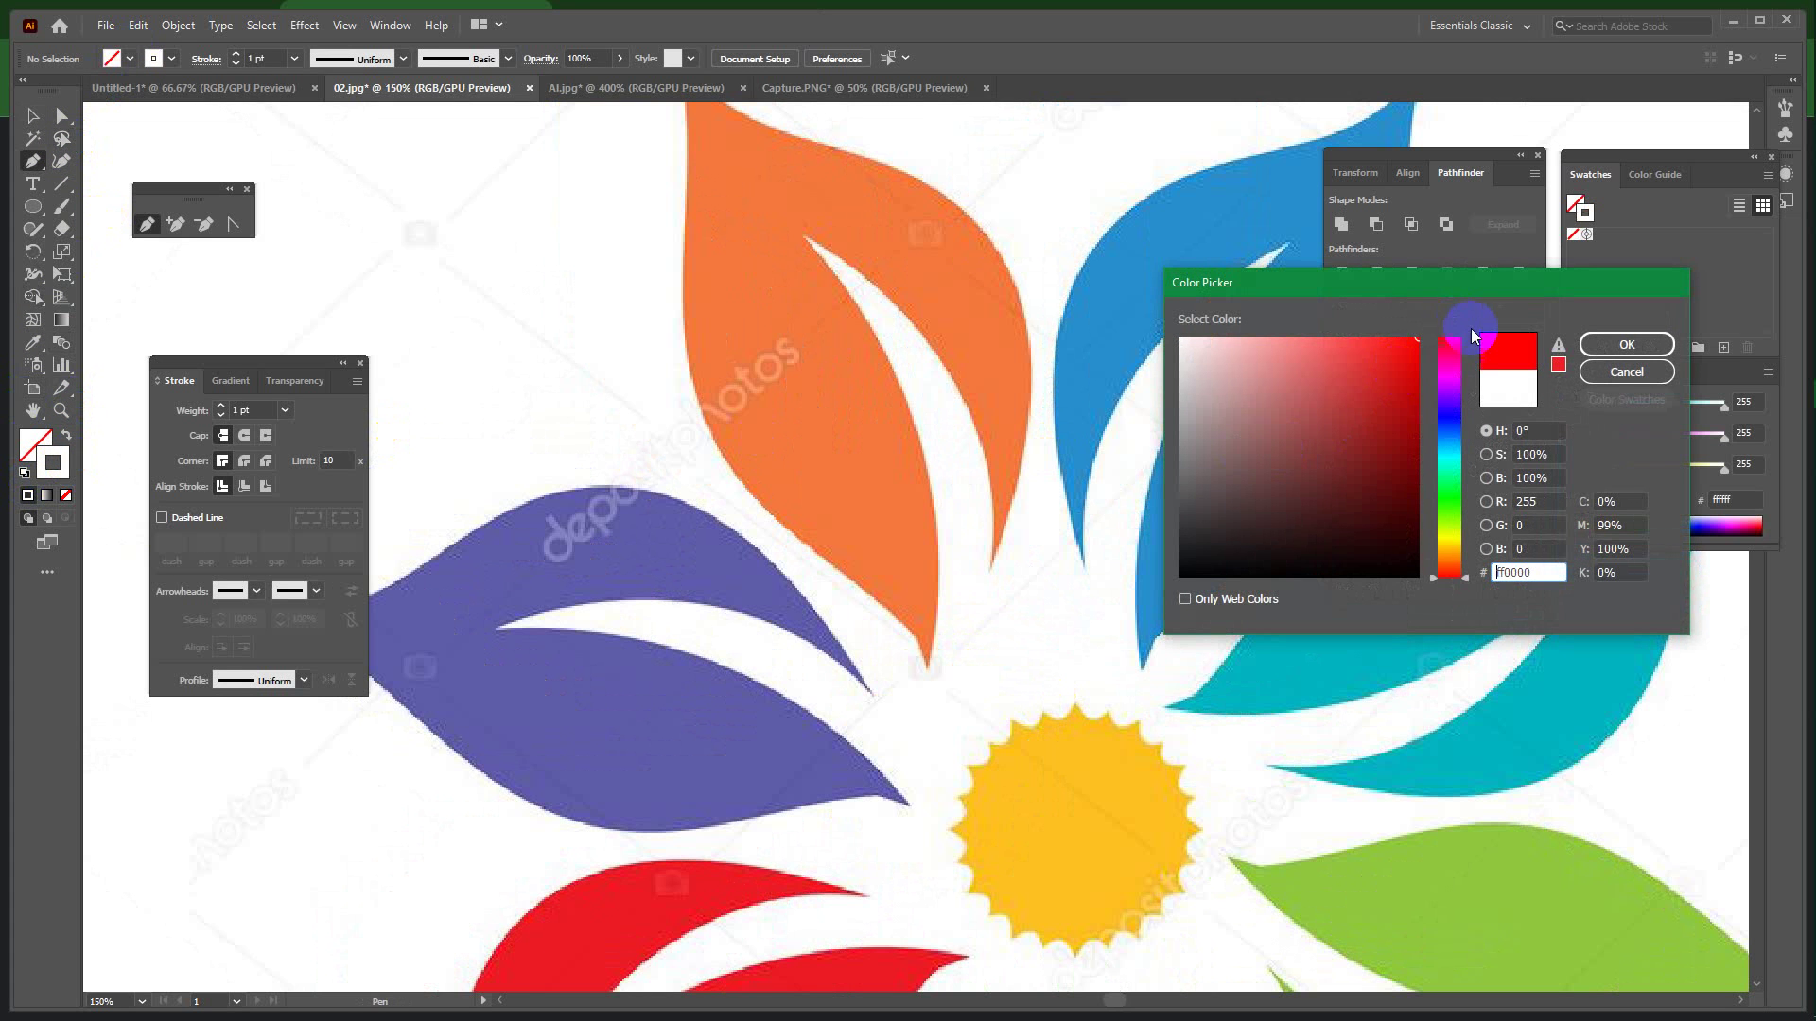
click(1653, 355)
Draw a path from the orange petal's base point to its upper tip and adjust the segment's curve handles.
drag(1102, 658, 1033, 771)
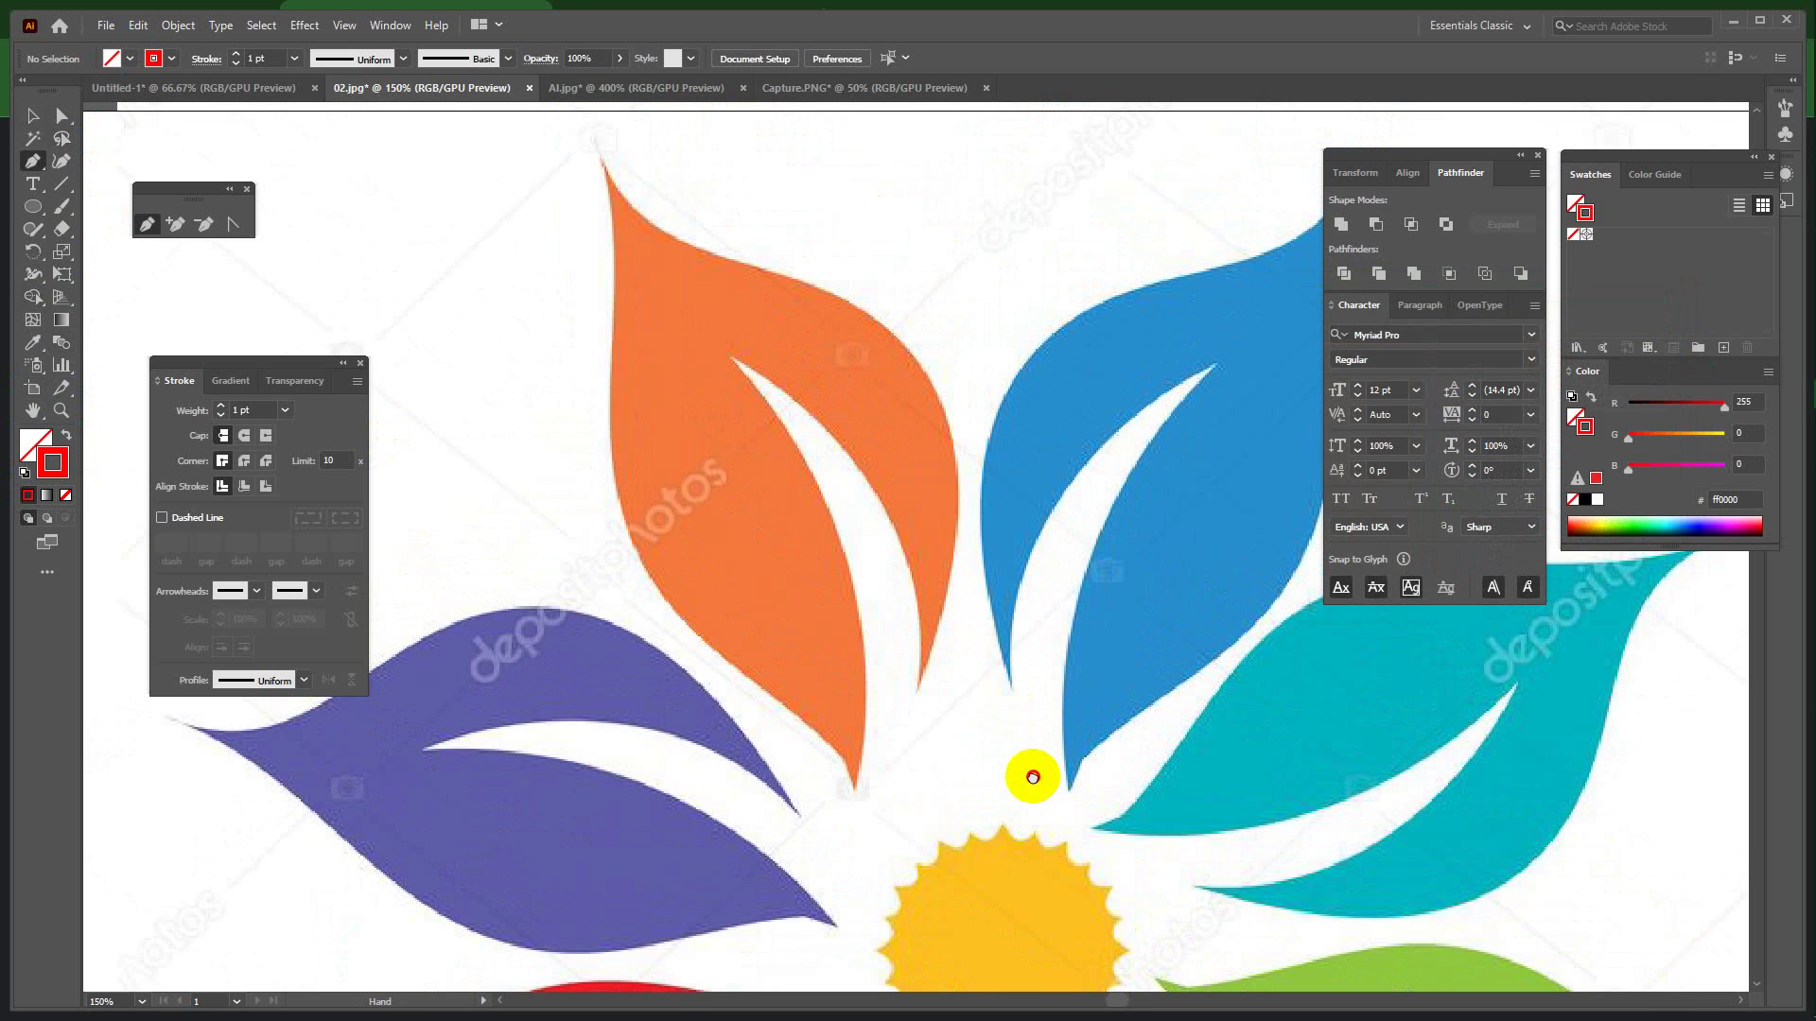
click(852, 787)
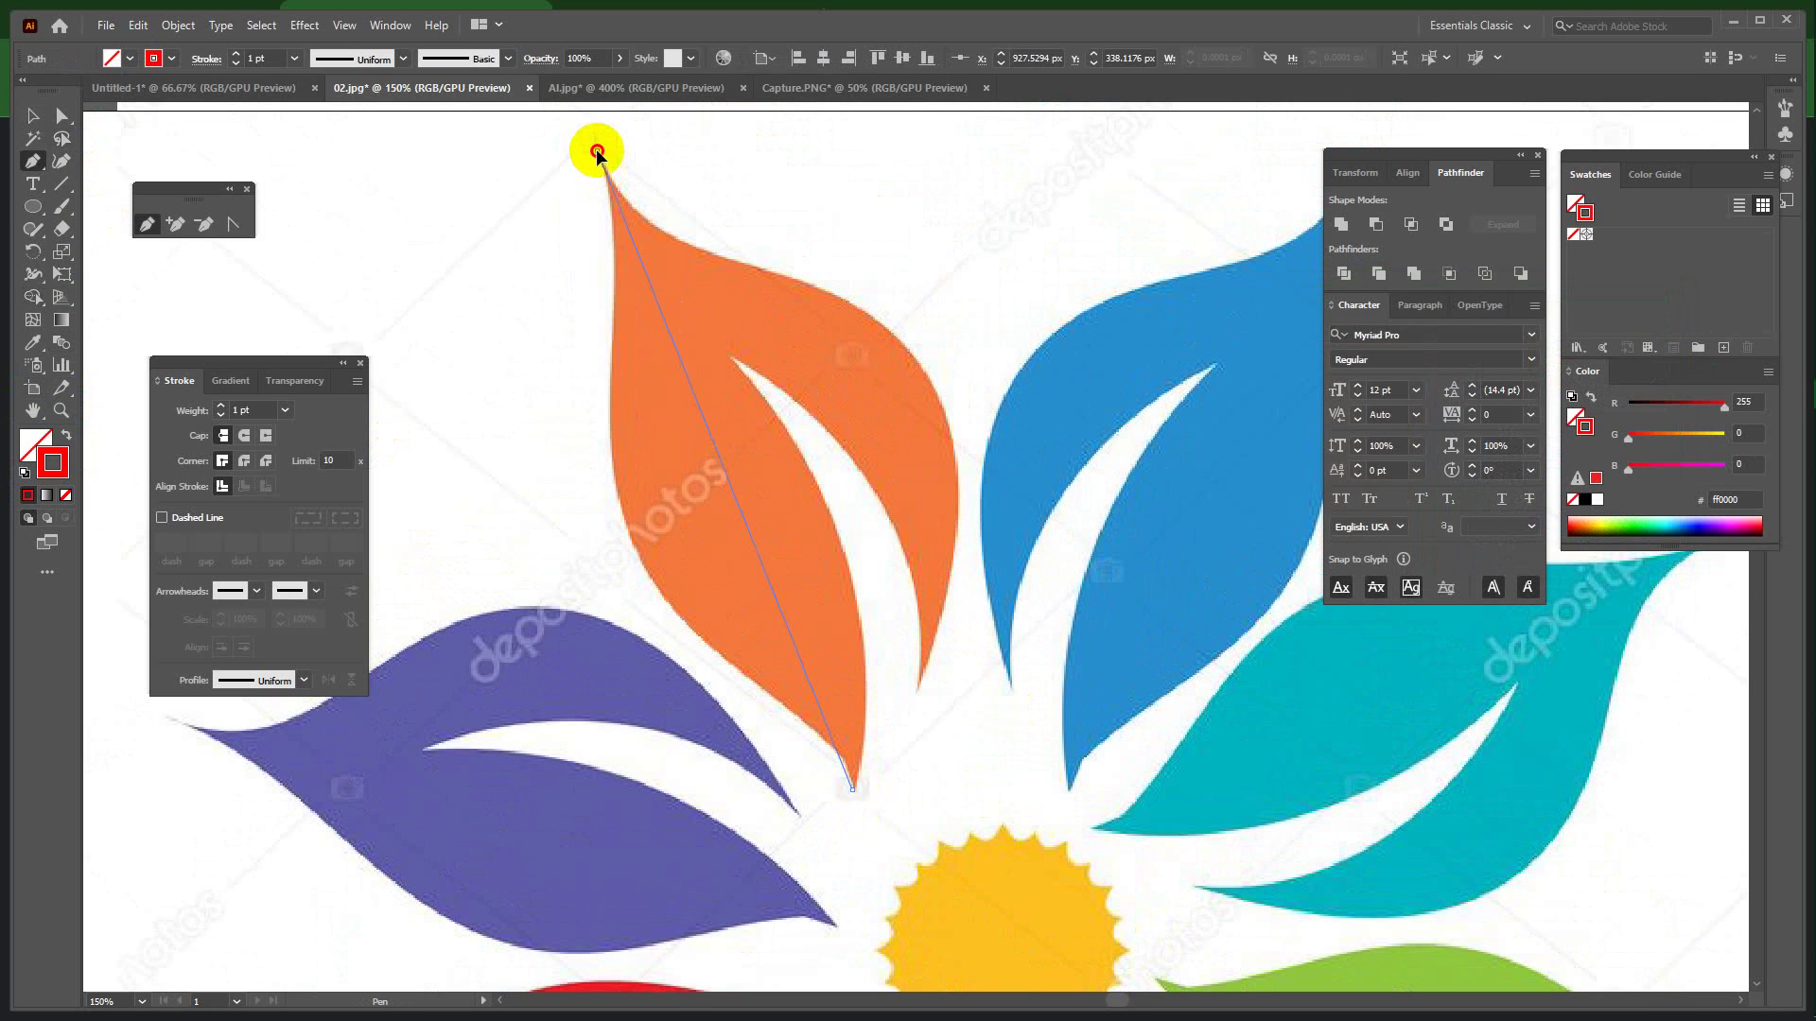
click(598, 151)
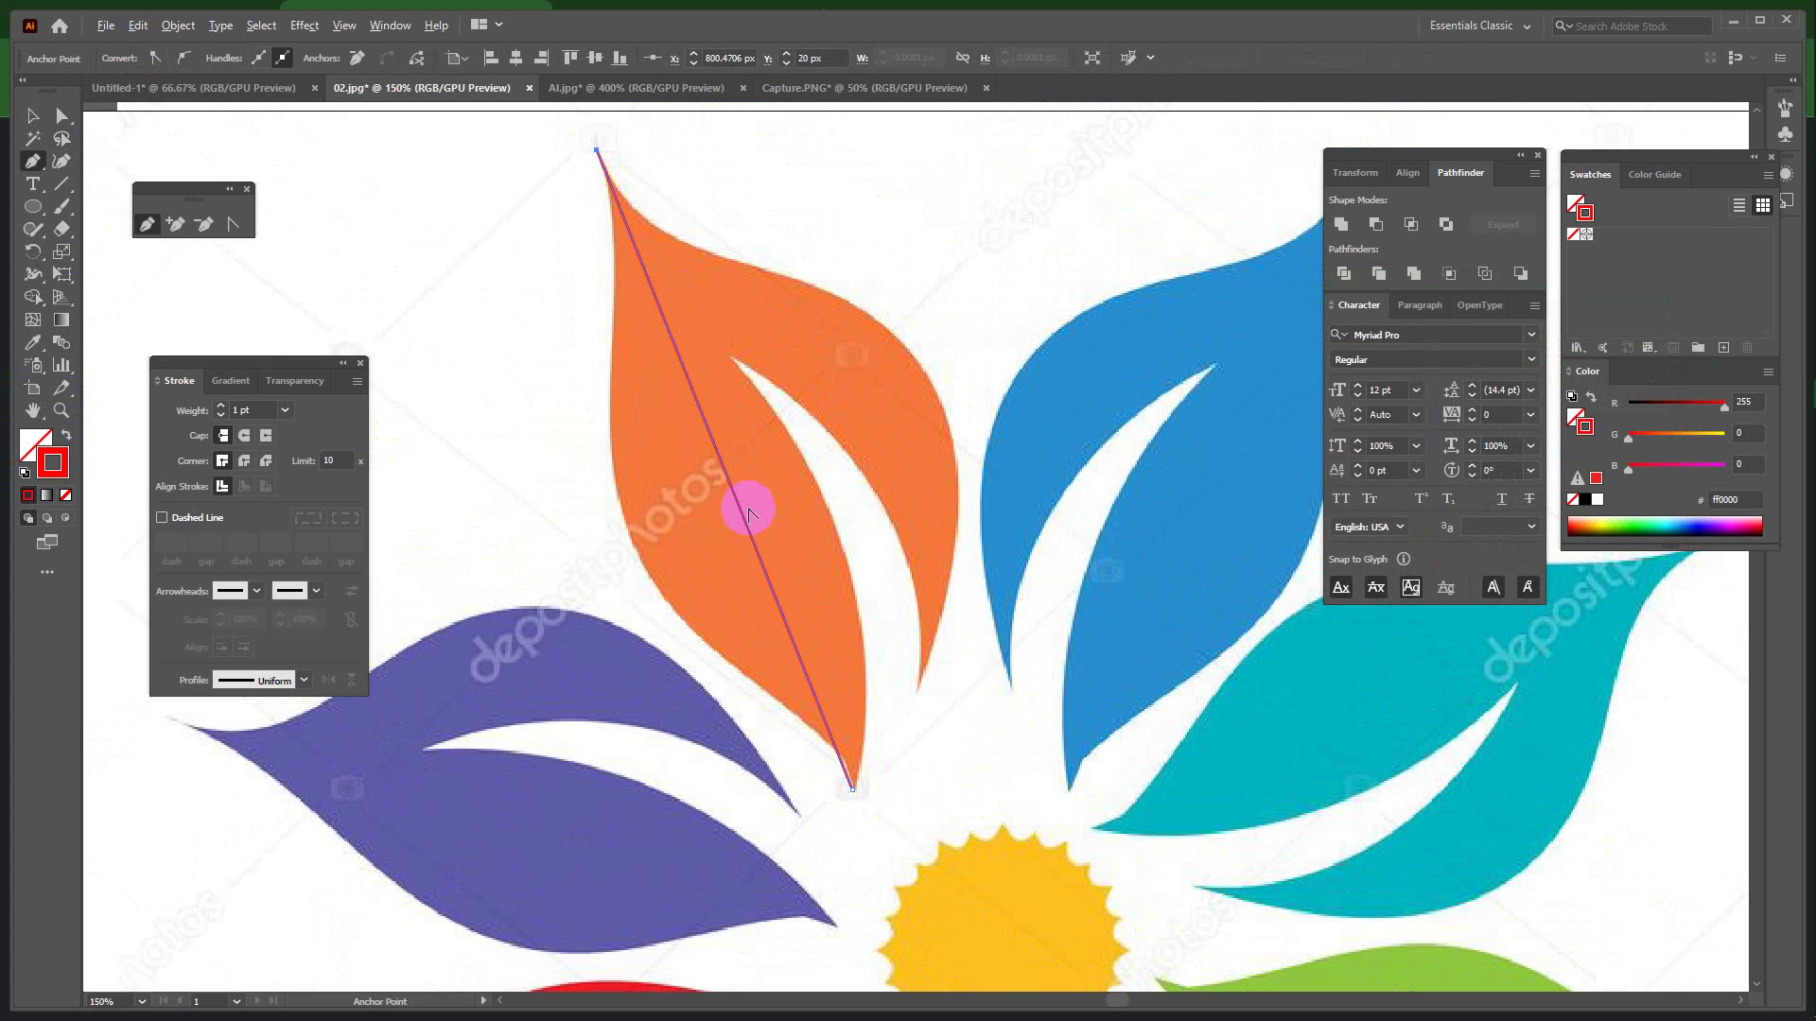
drag(740, 508, 568, 445)
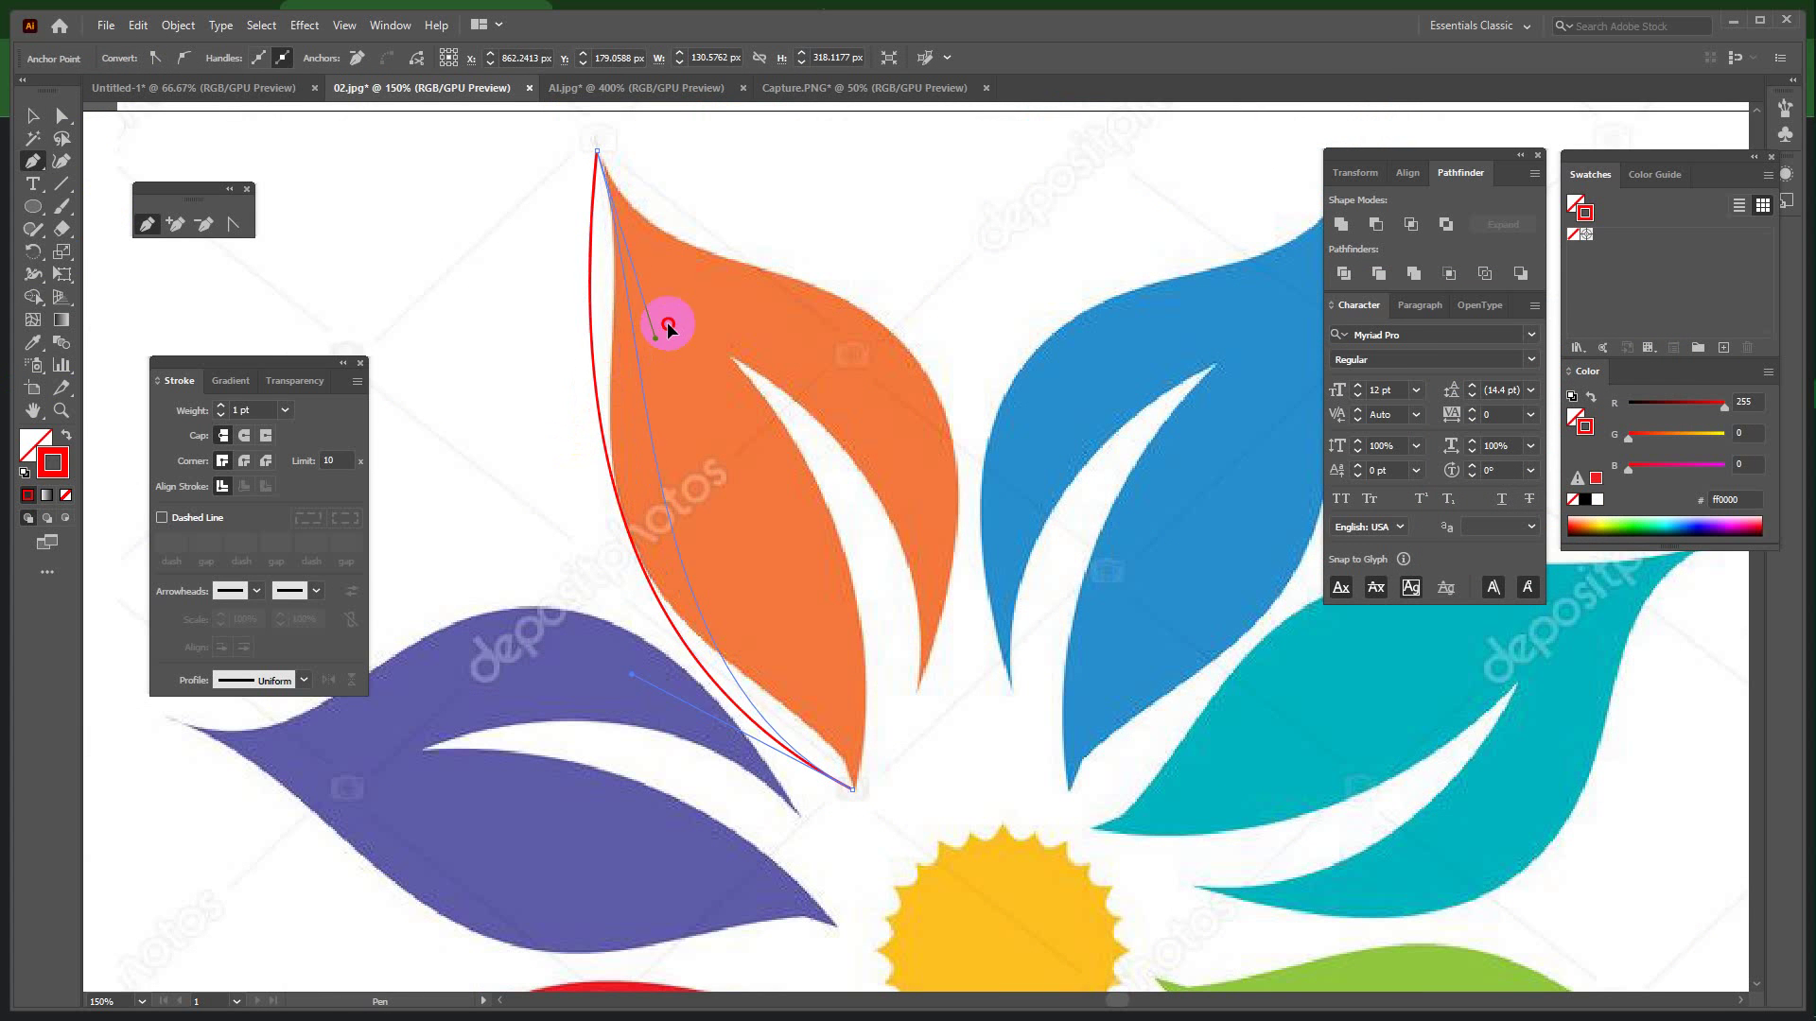
drag(688, 338, 688, 337)
mouse_move(631, 681)
mouse_down()
mouse_move(476, 532)
mouse_move(640, 628)
mouse_move(803, 686)
mouse_move(843, 727)
mouse_up()
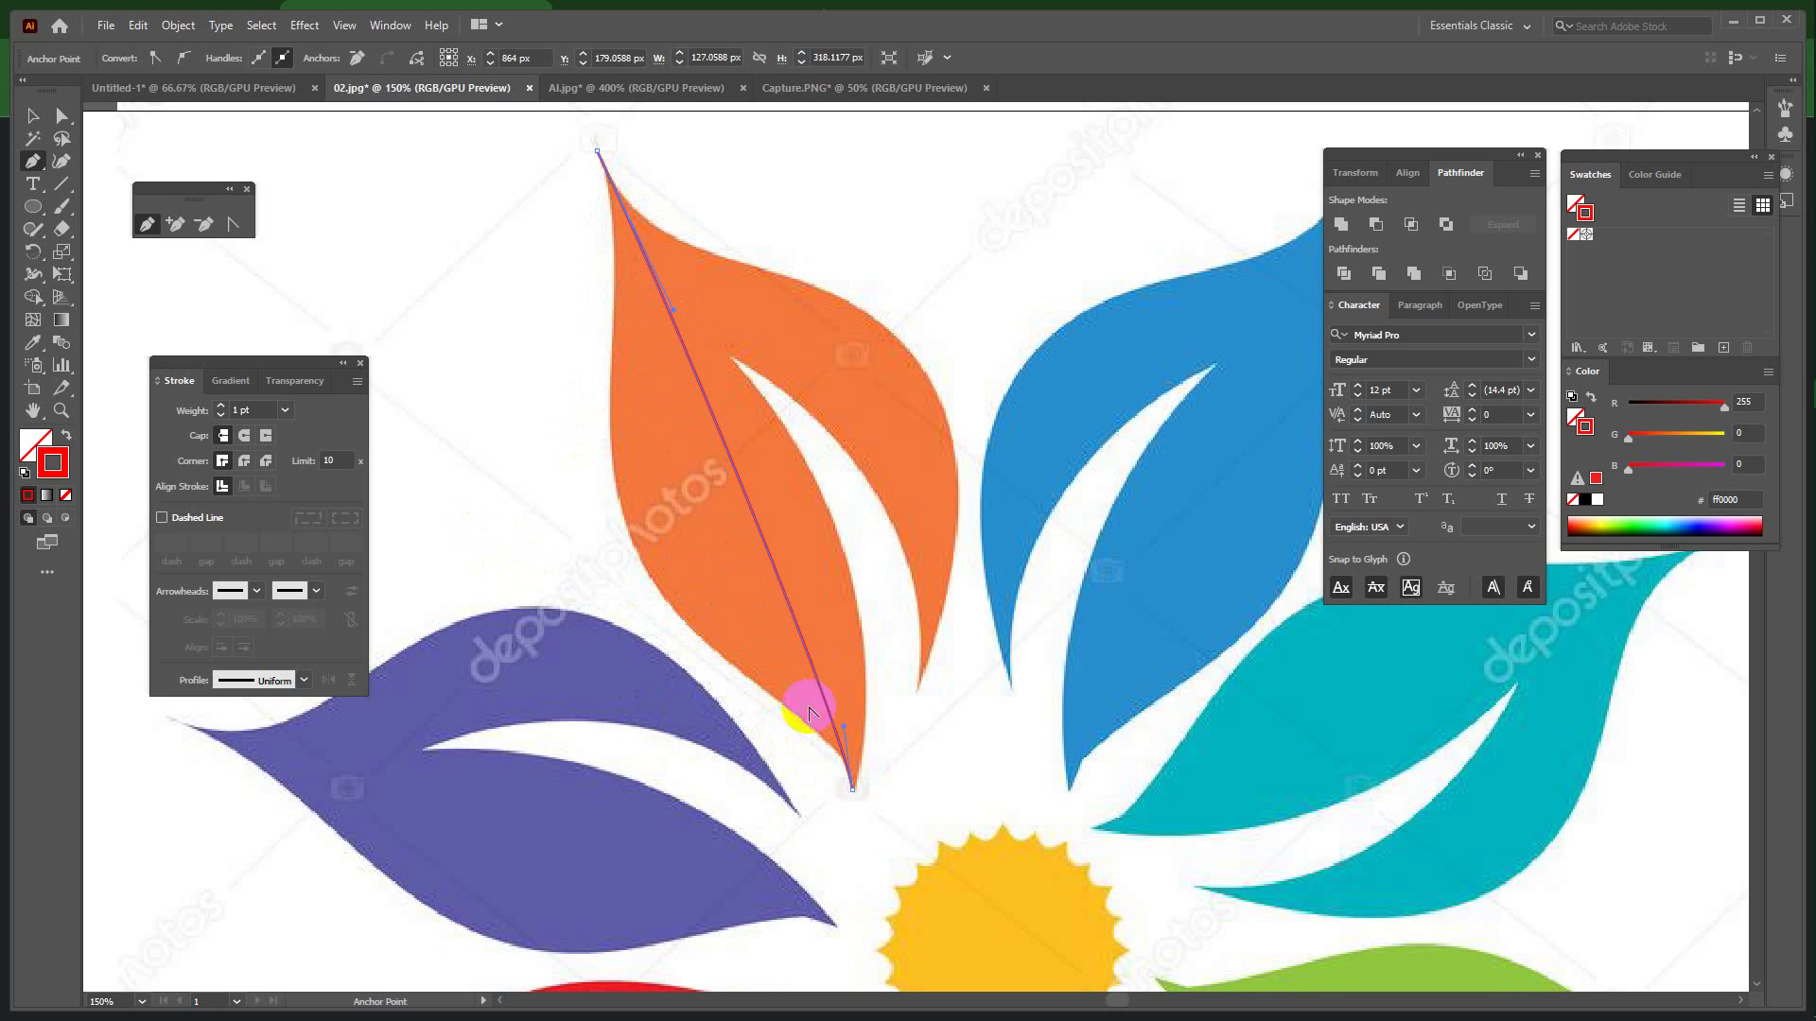
Add an anchor point midway along the segment and move it onto the orange petal's left edge.
click(173, 229)
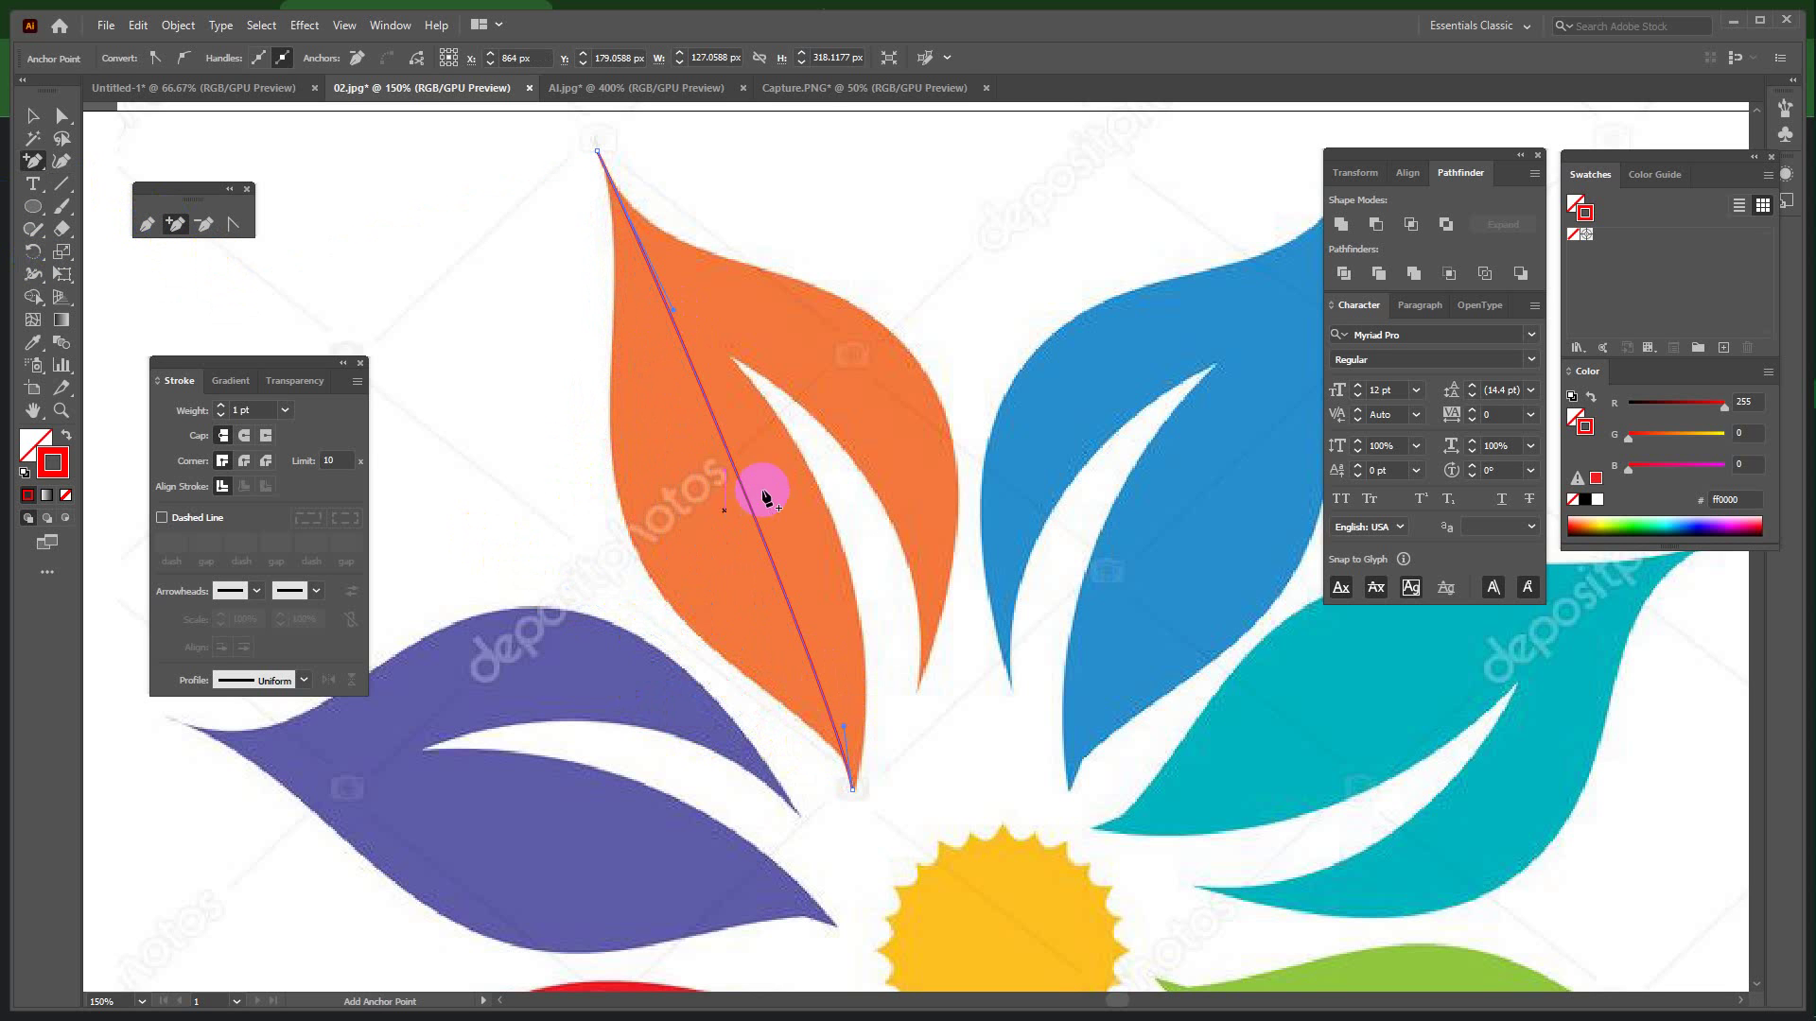
click(710, 408)
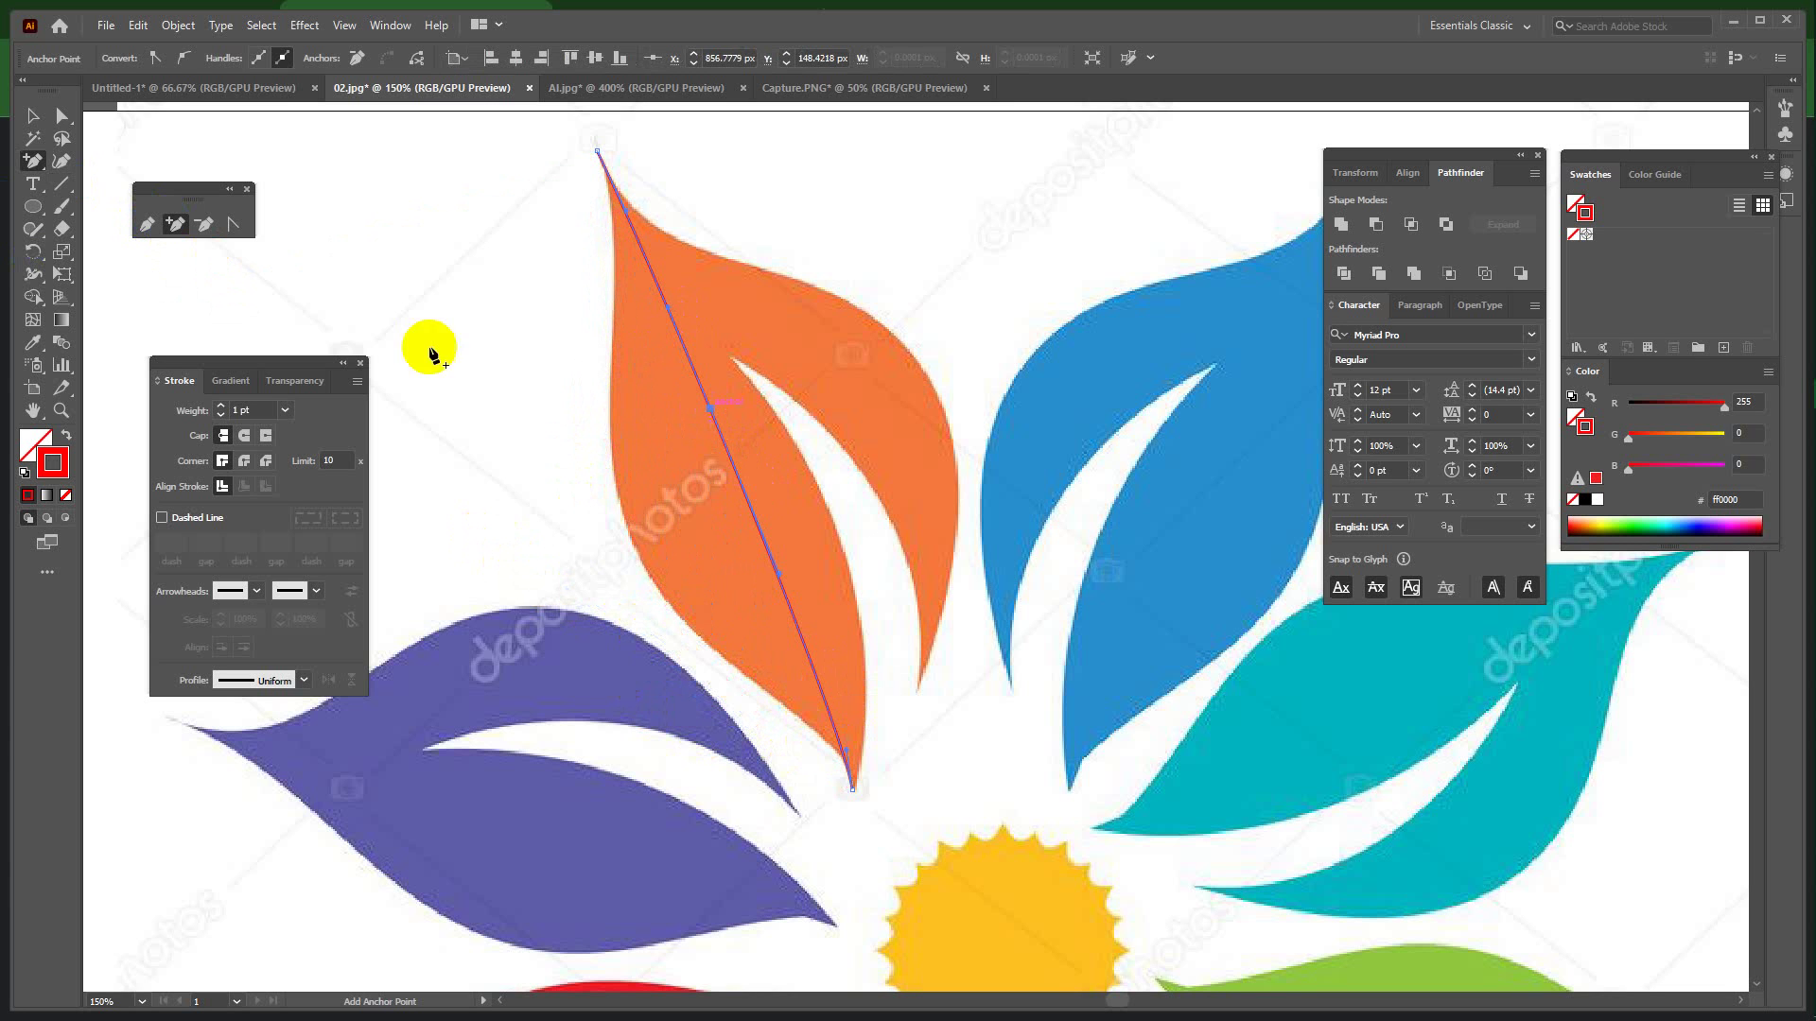
click(63, 117)
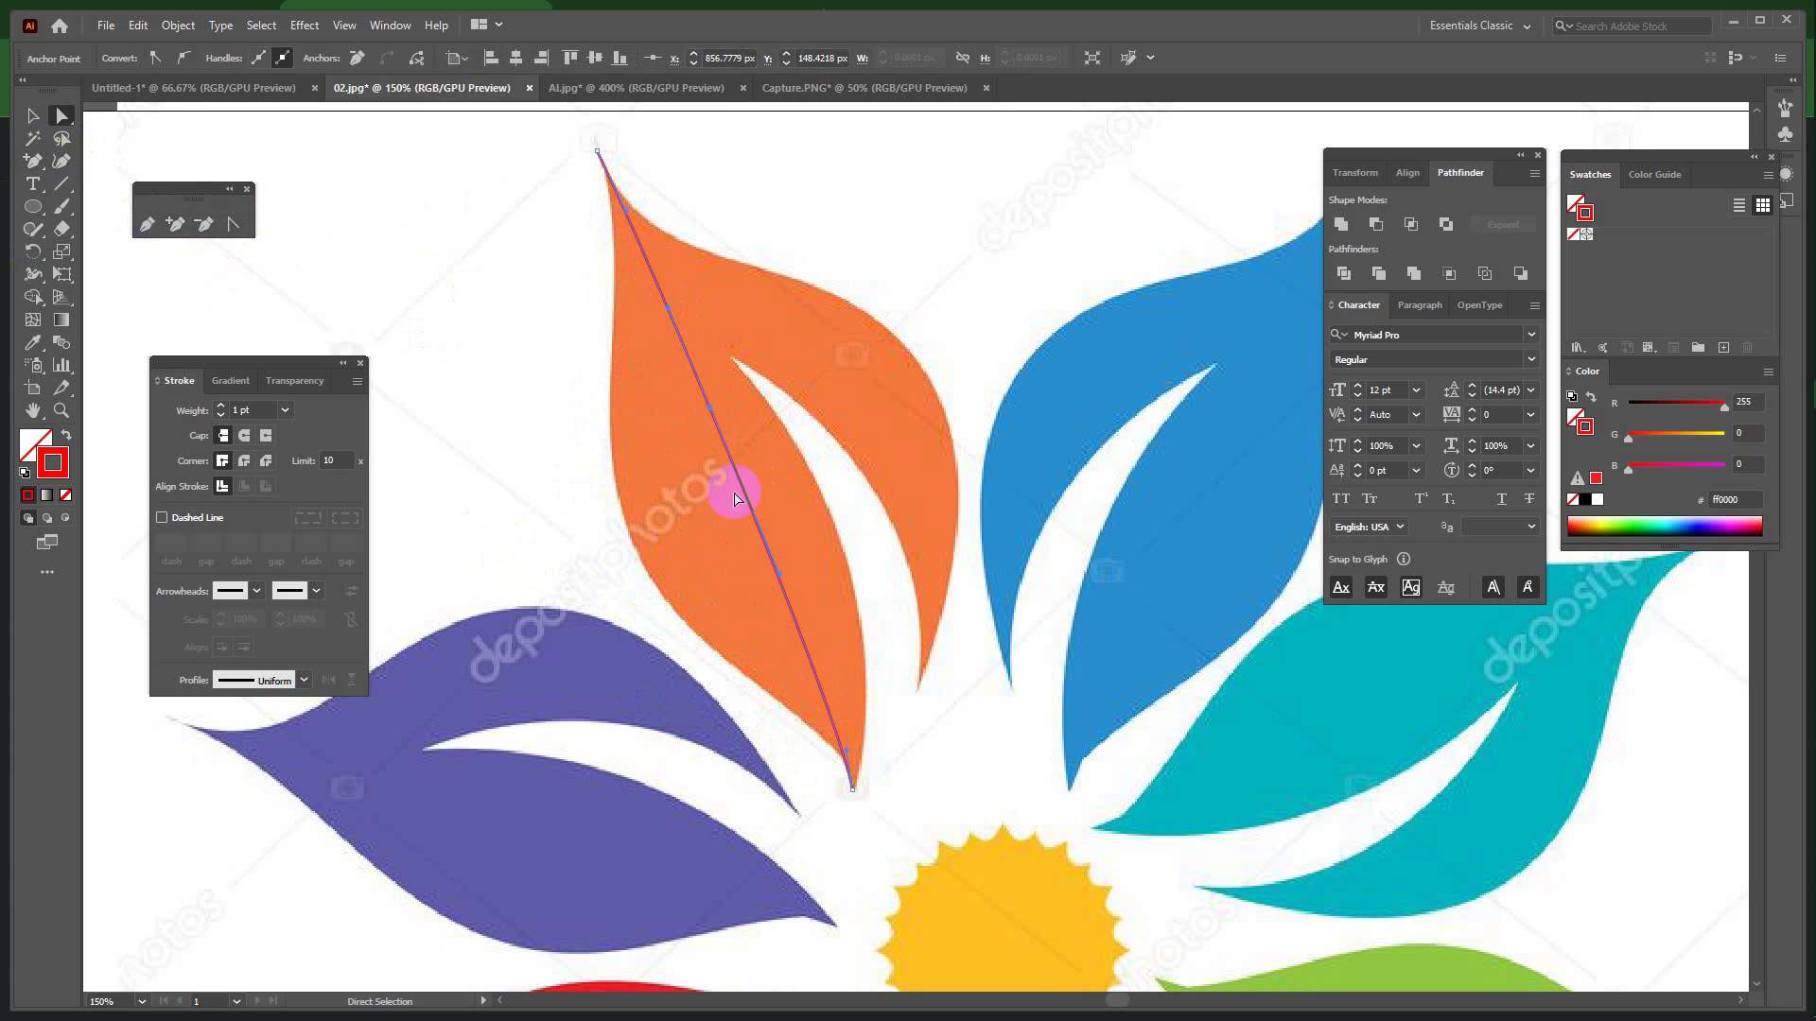
mouse_move(712, 410)
mouse_down()
mouse_move(636, 470)
mouse_move(630, 535)
mouse_up()
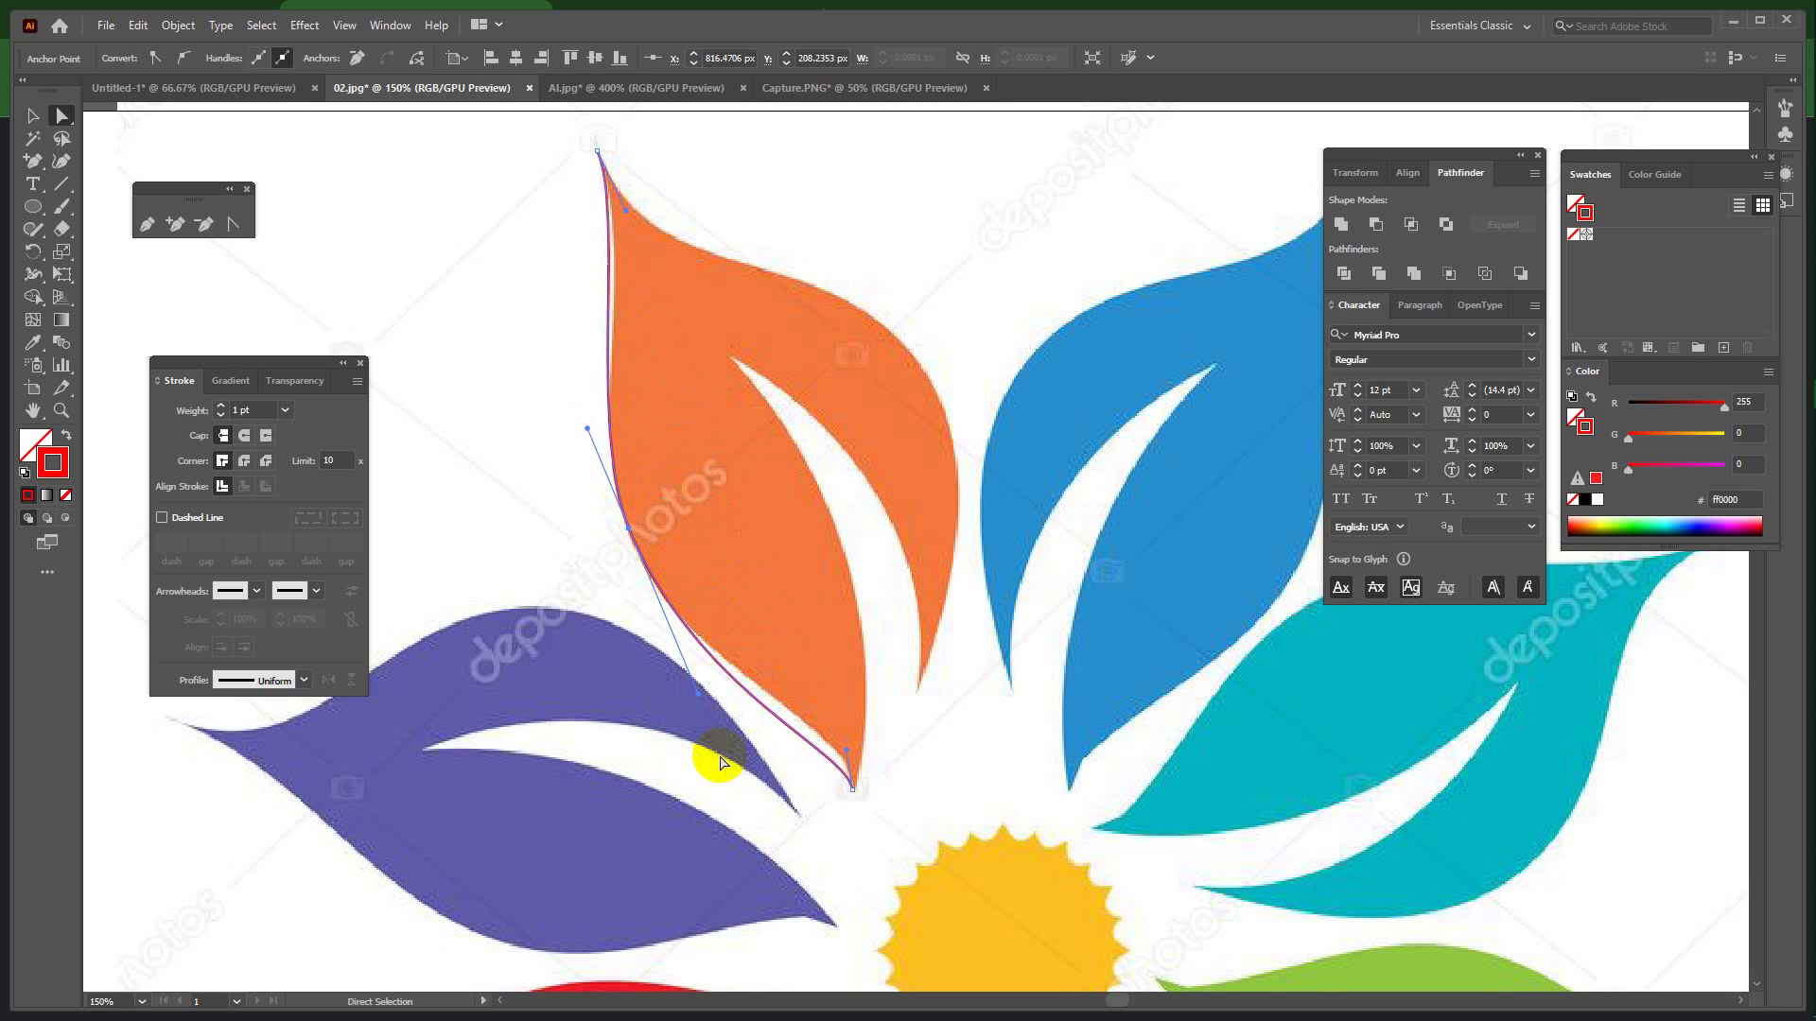
Fine-tune the middle anchor point and the path's direction handles to fit the orange petal's left edge.
click(854, 757)
drag(849, 757, 856, 718)
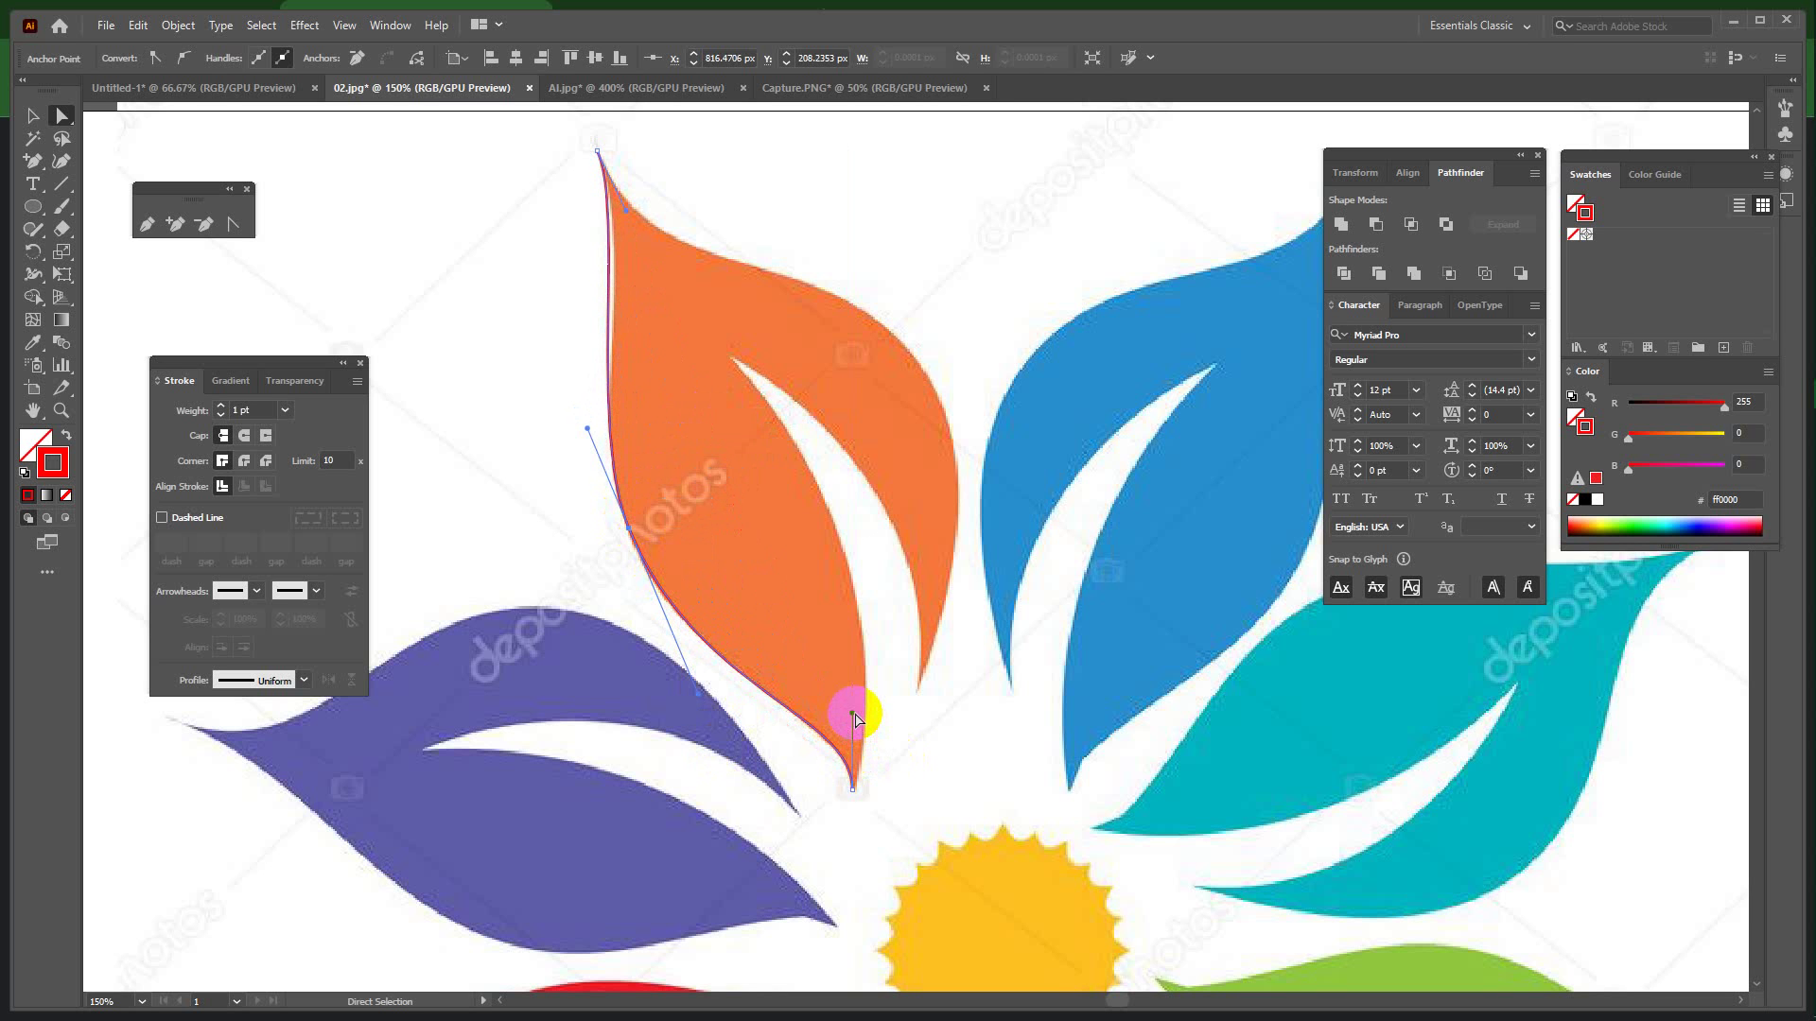
click(630, 532)
drag(630, 535, 635, 543)
click(612, 214)
click(634, 216)
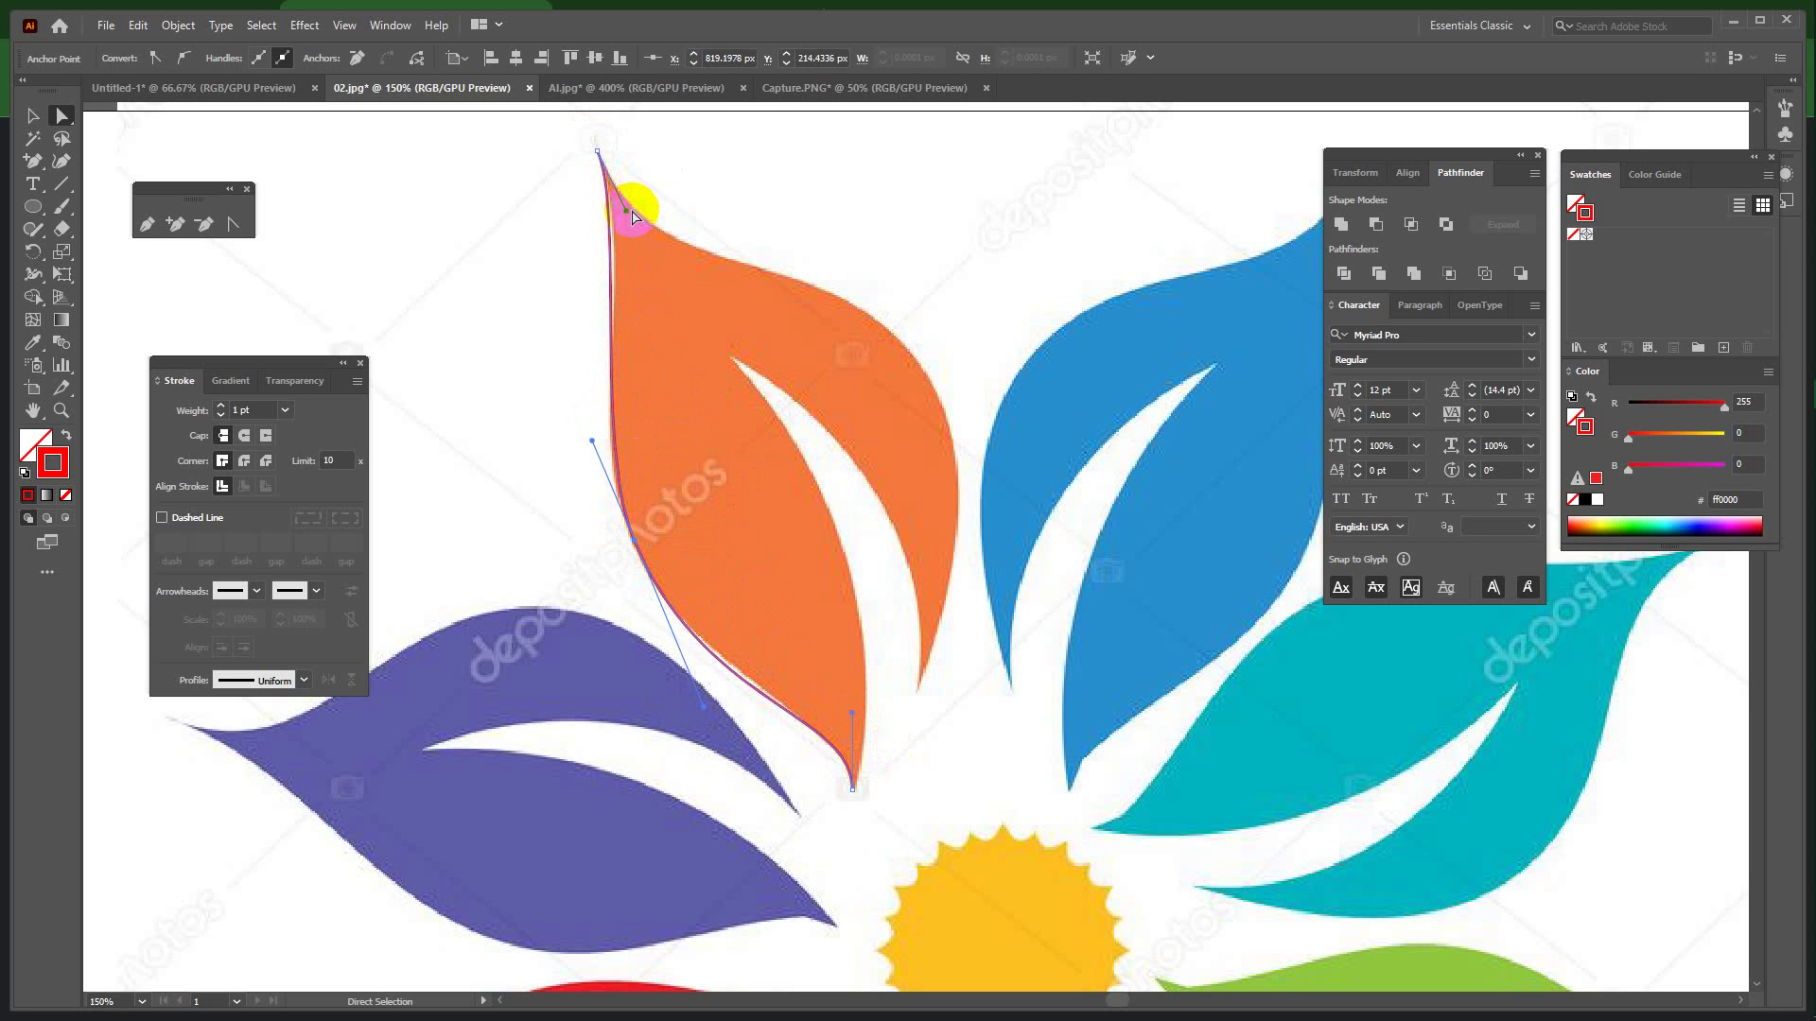
drag(628, 216, 636, 231)
click(852, 716)
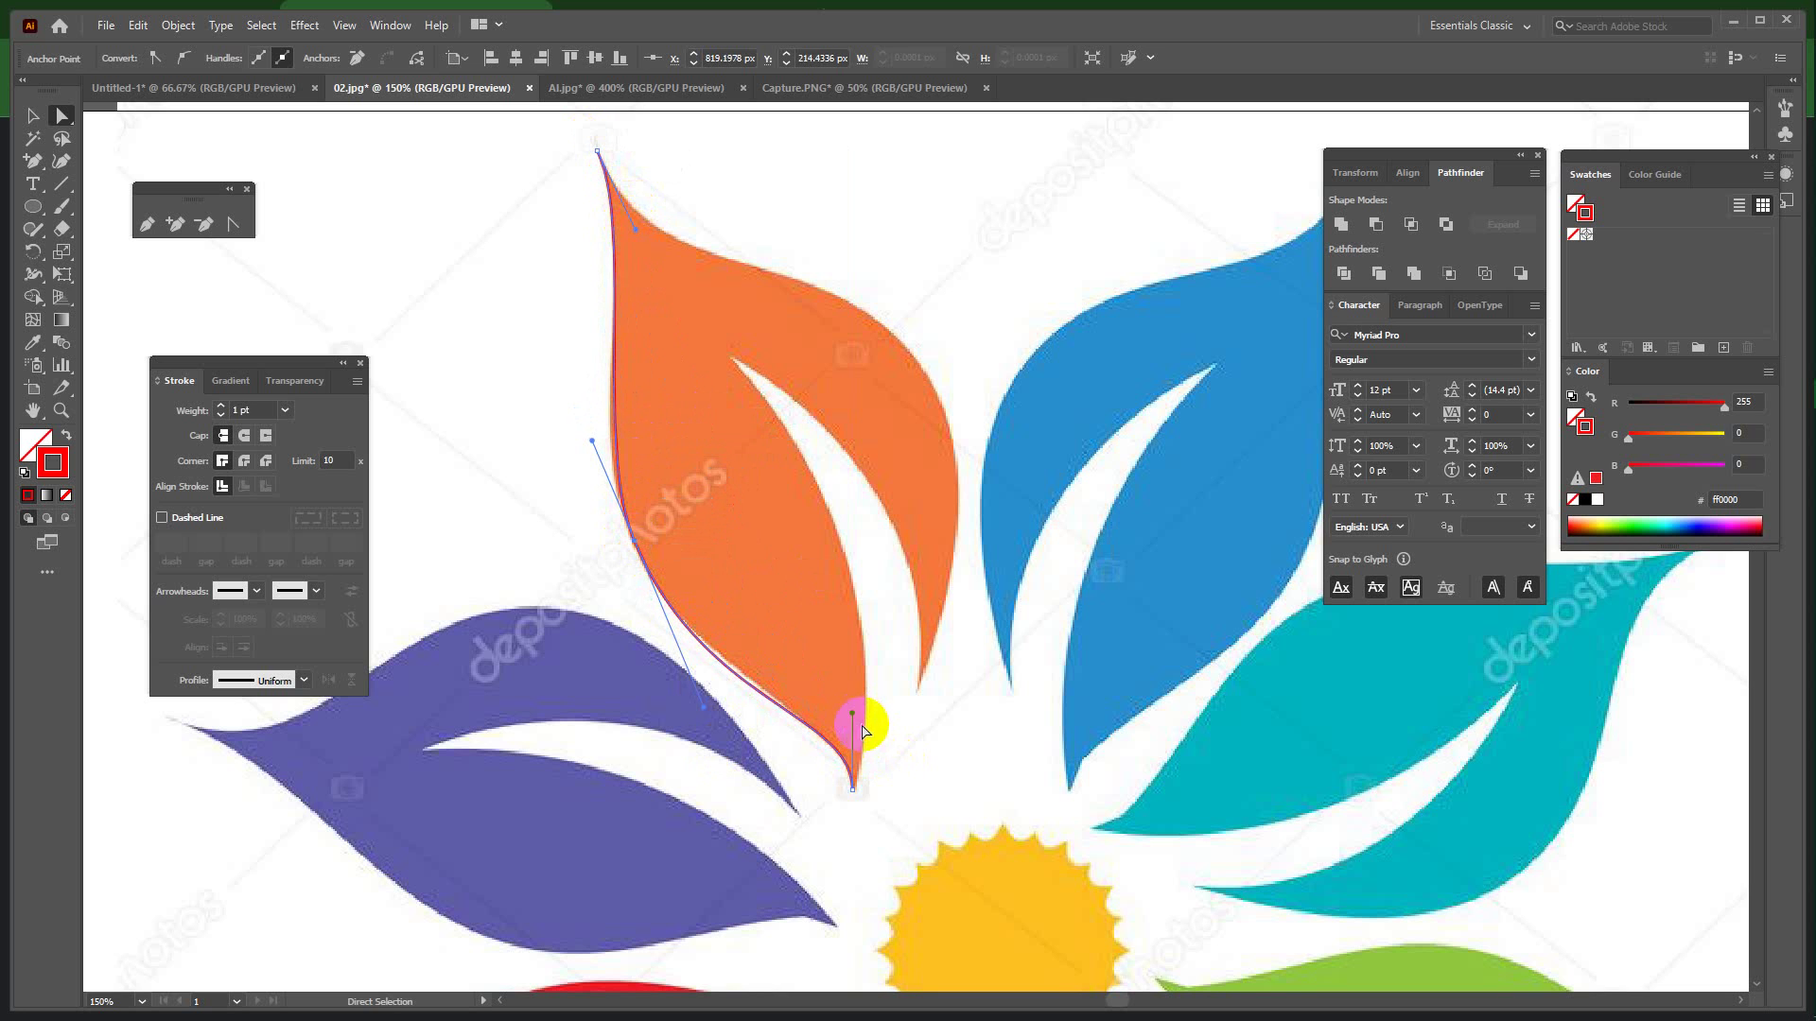
drag(854, 709, 854, 708)
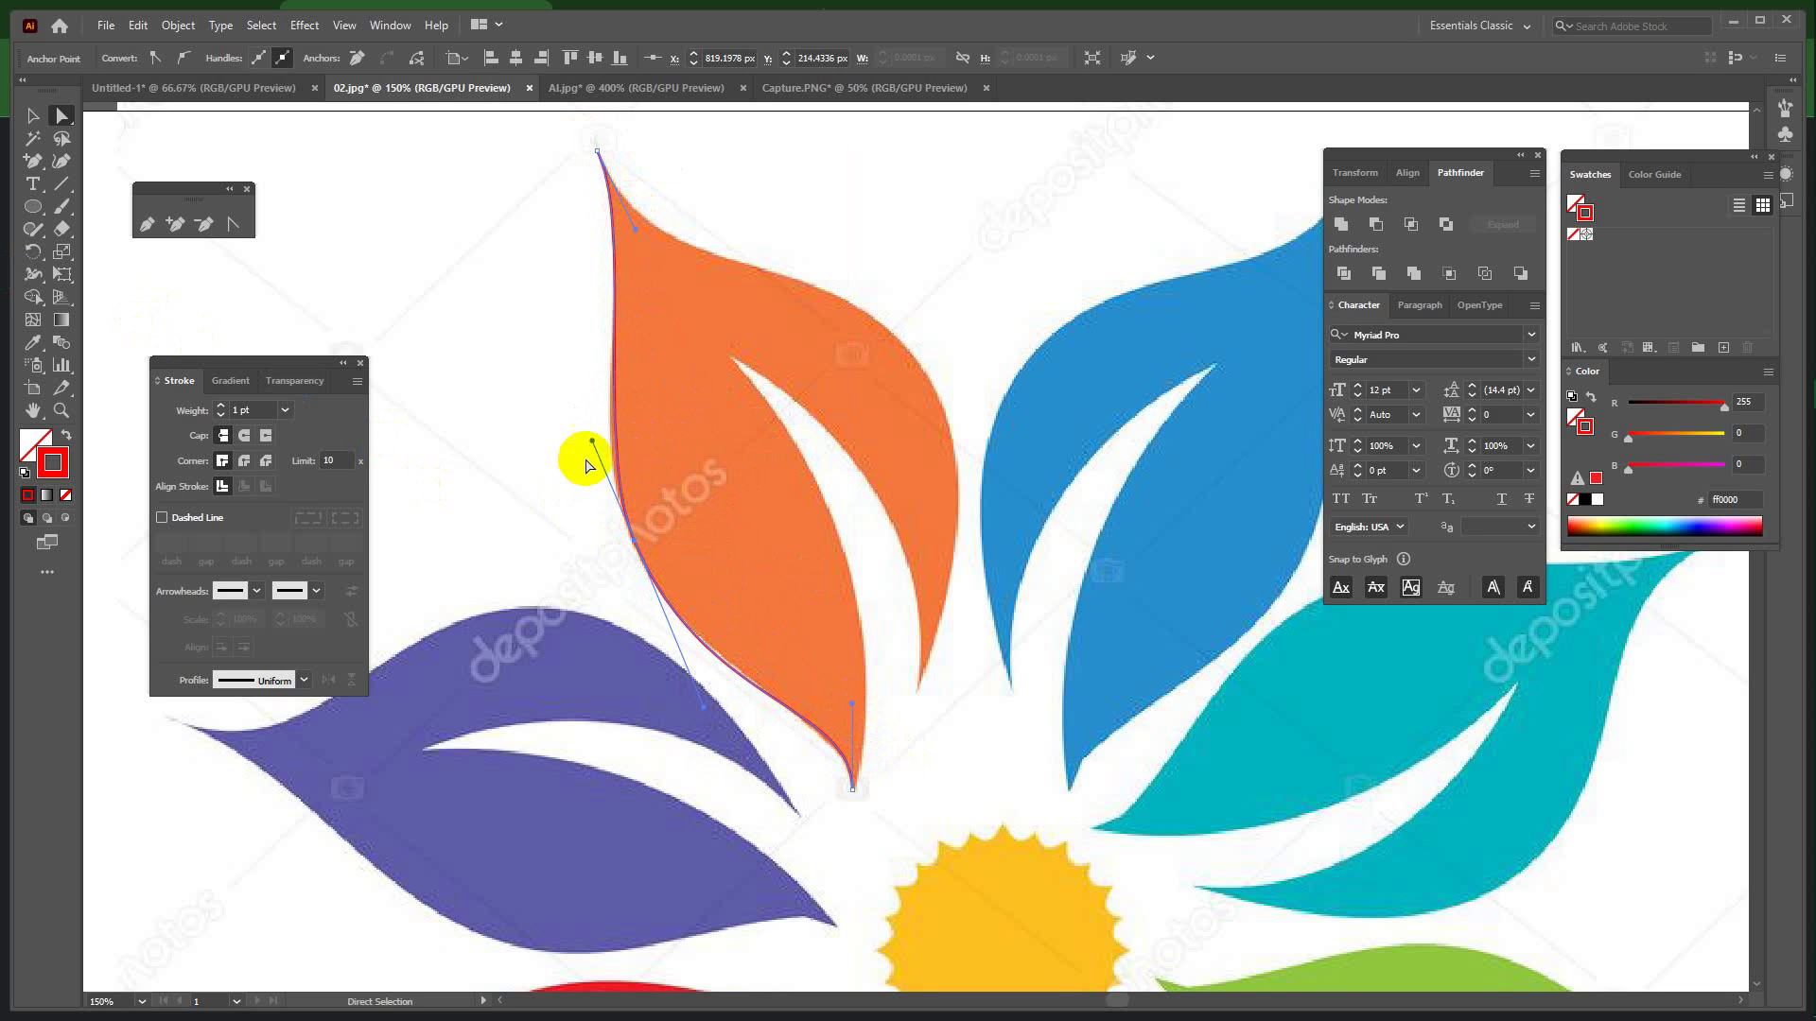
drag(590, 440, 587, 439)
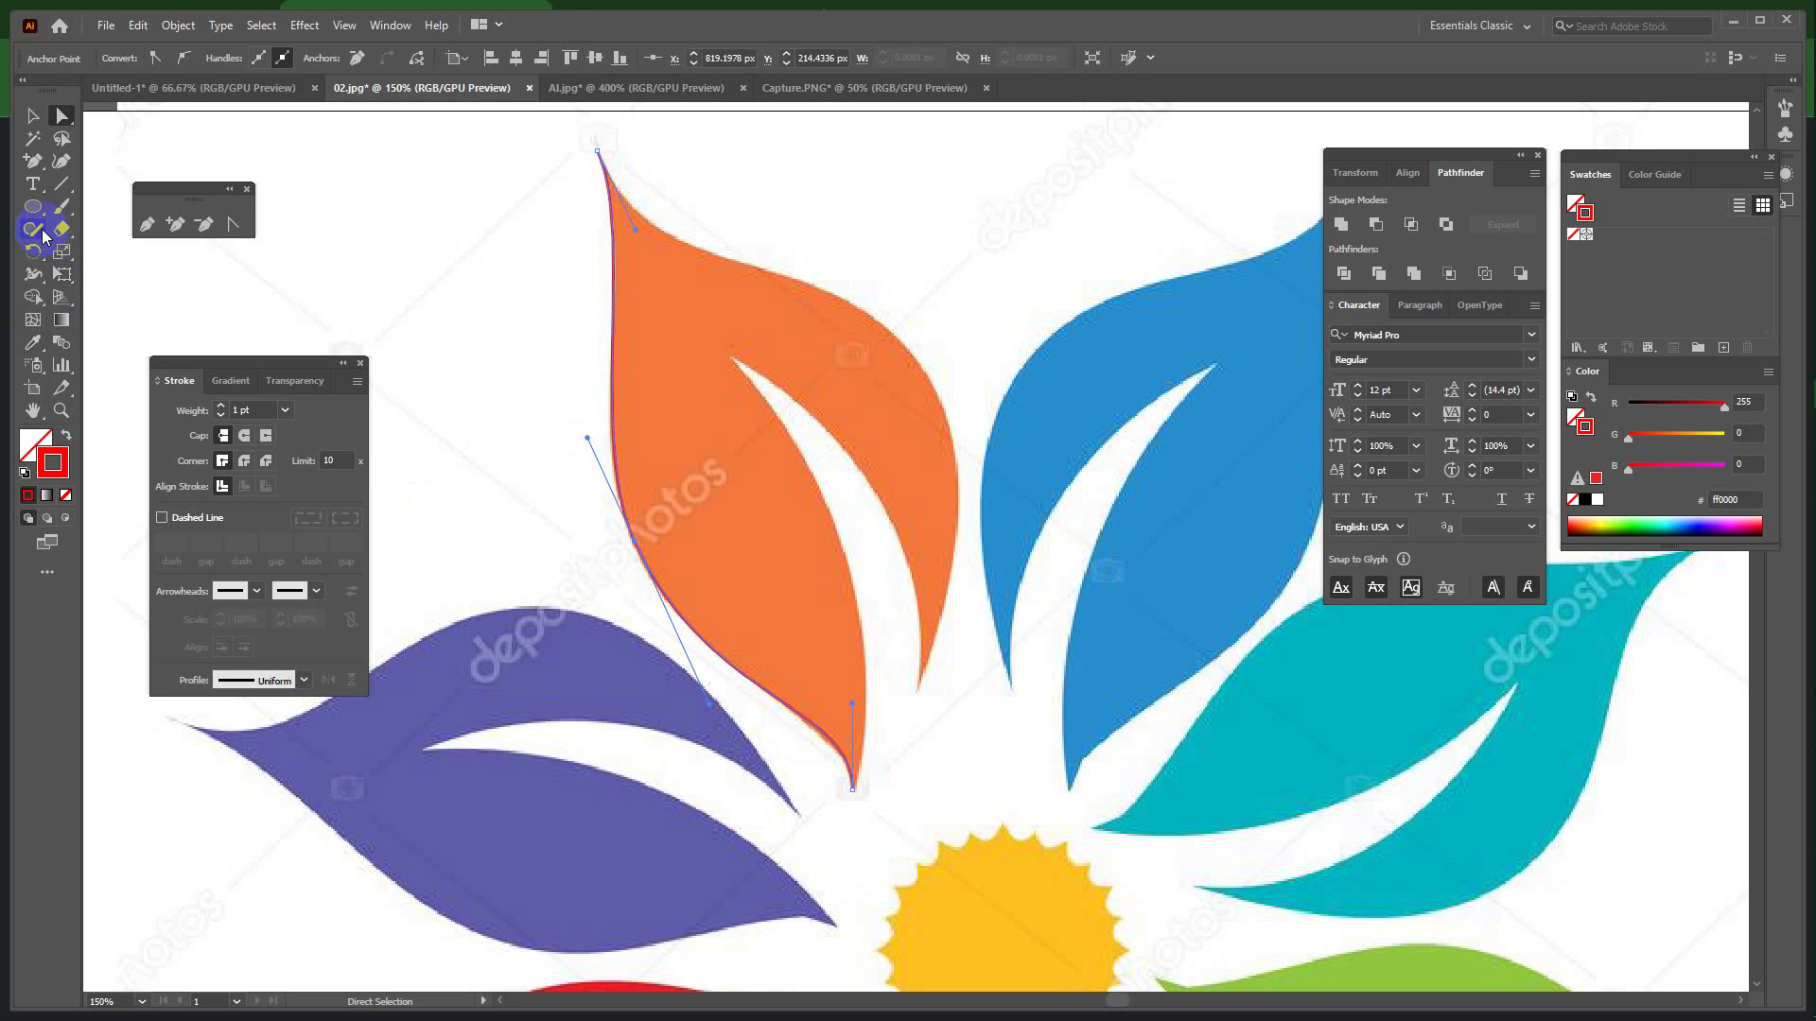
Continue the path from the upper tip to the orange petal's right lower point and bend the segment towards the right edge.
click(33, 161)
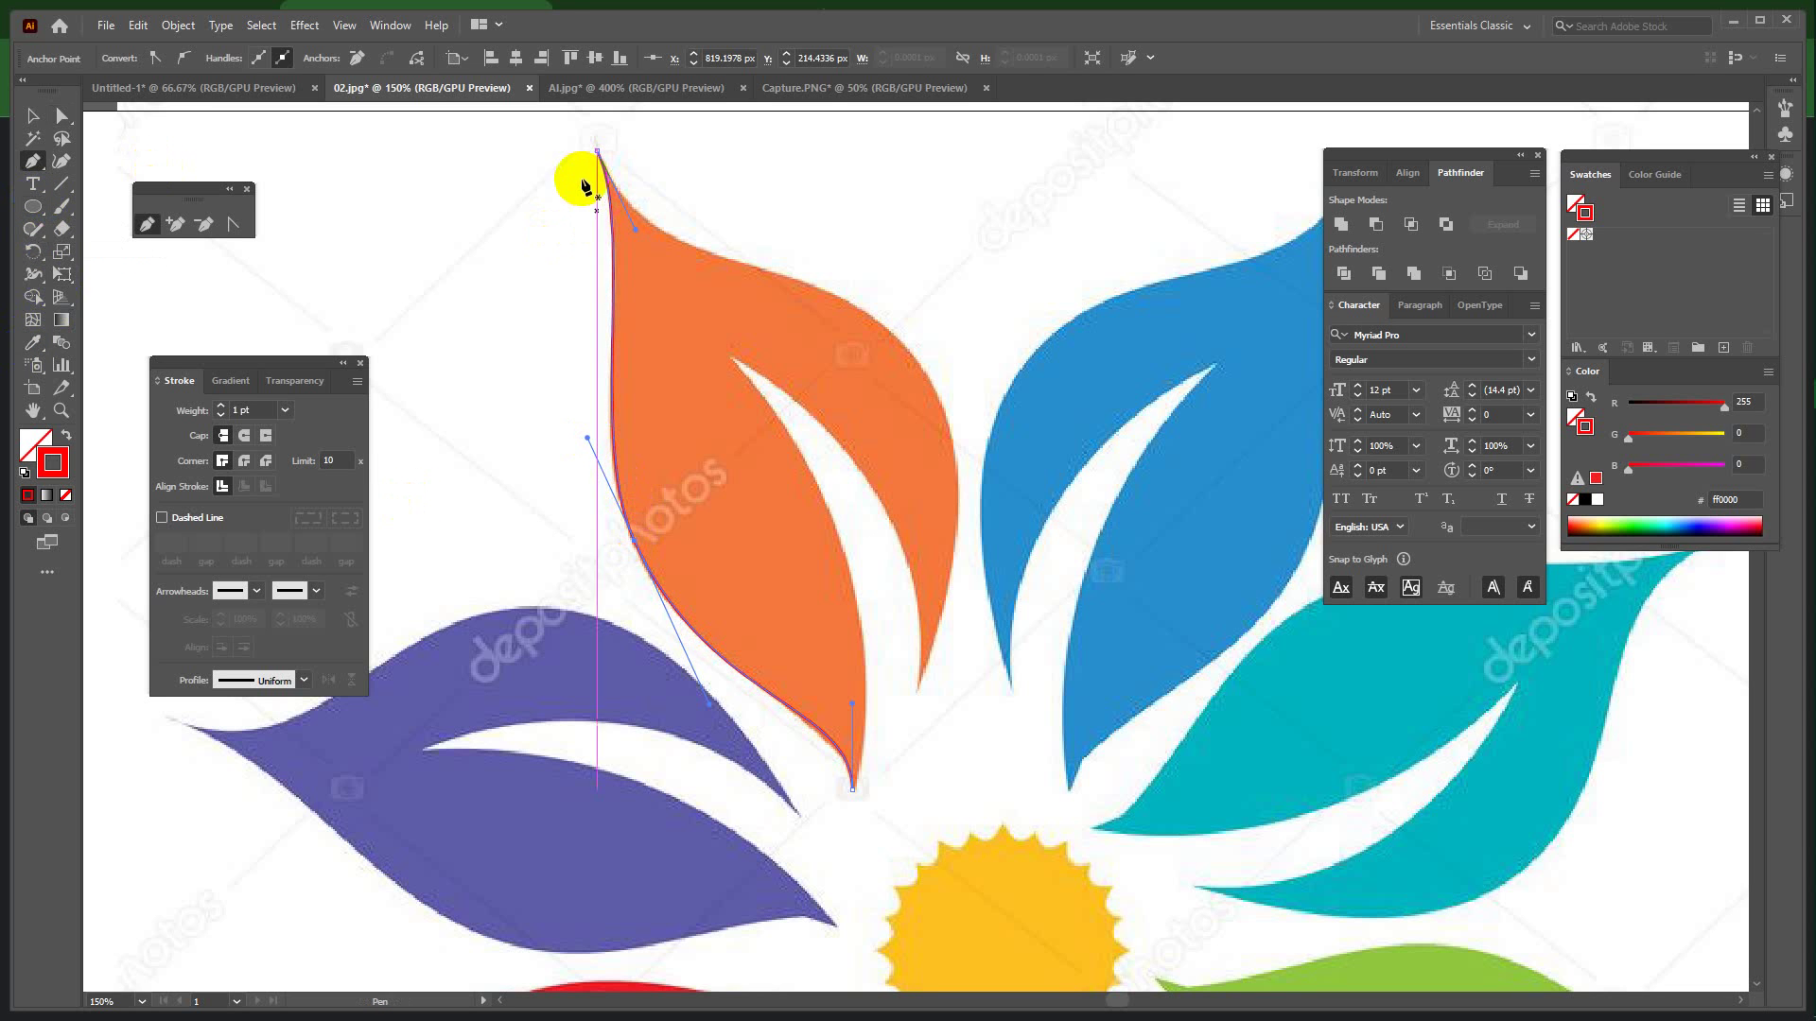
click(598, 151)
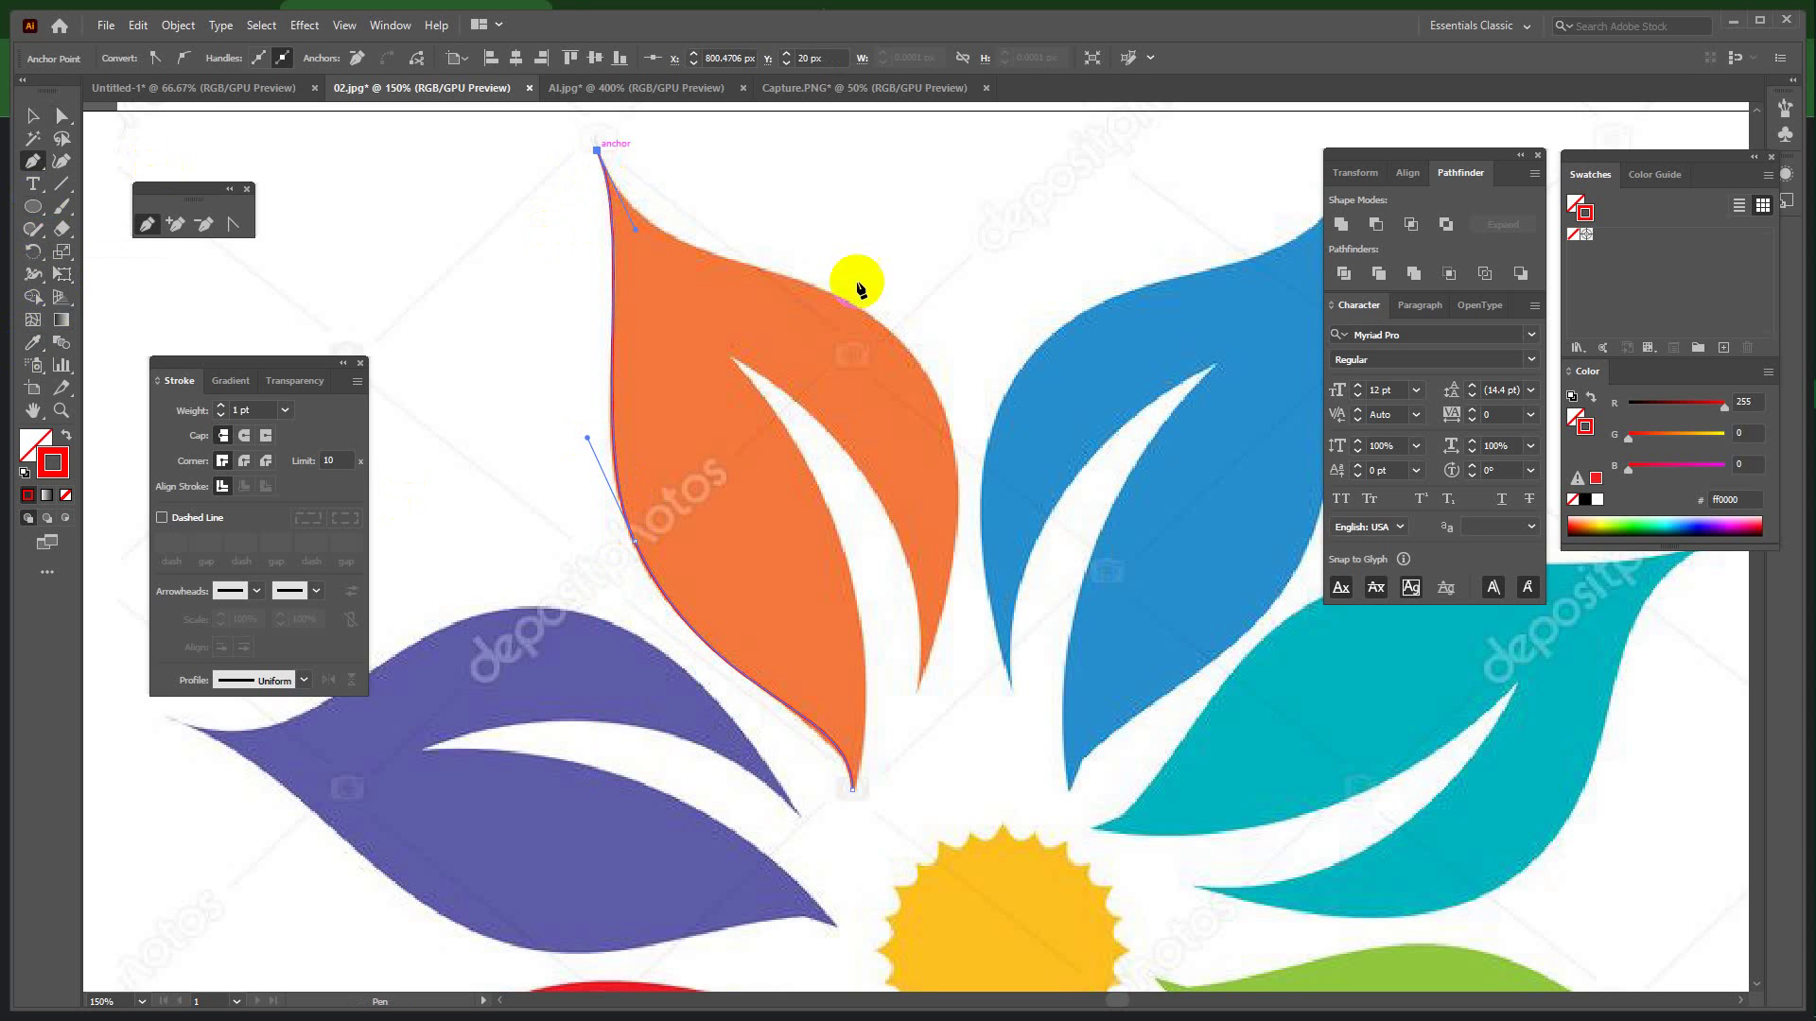
click(790, 288)
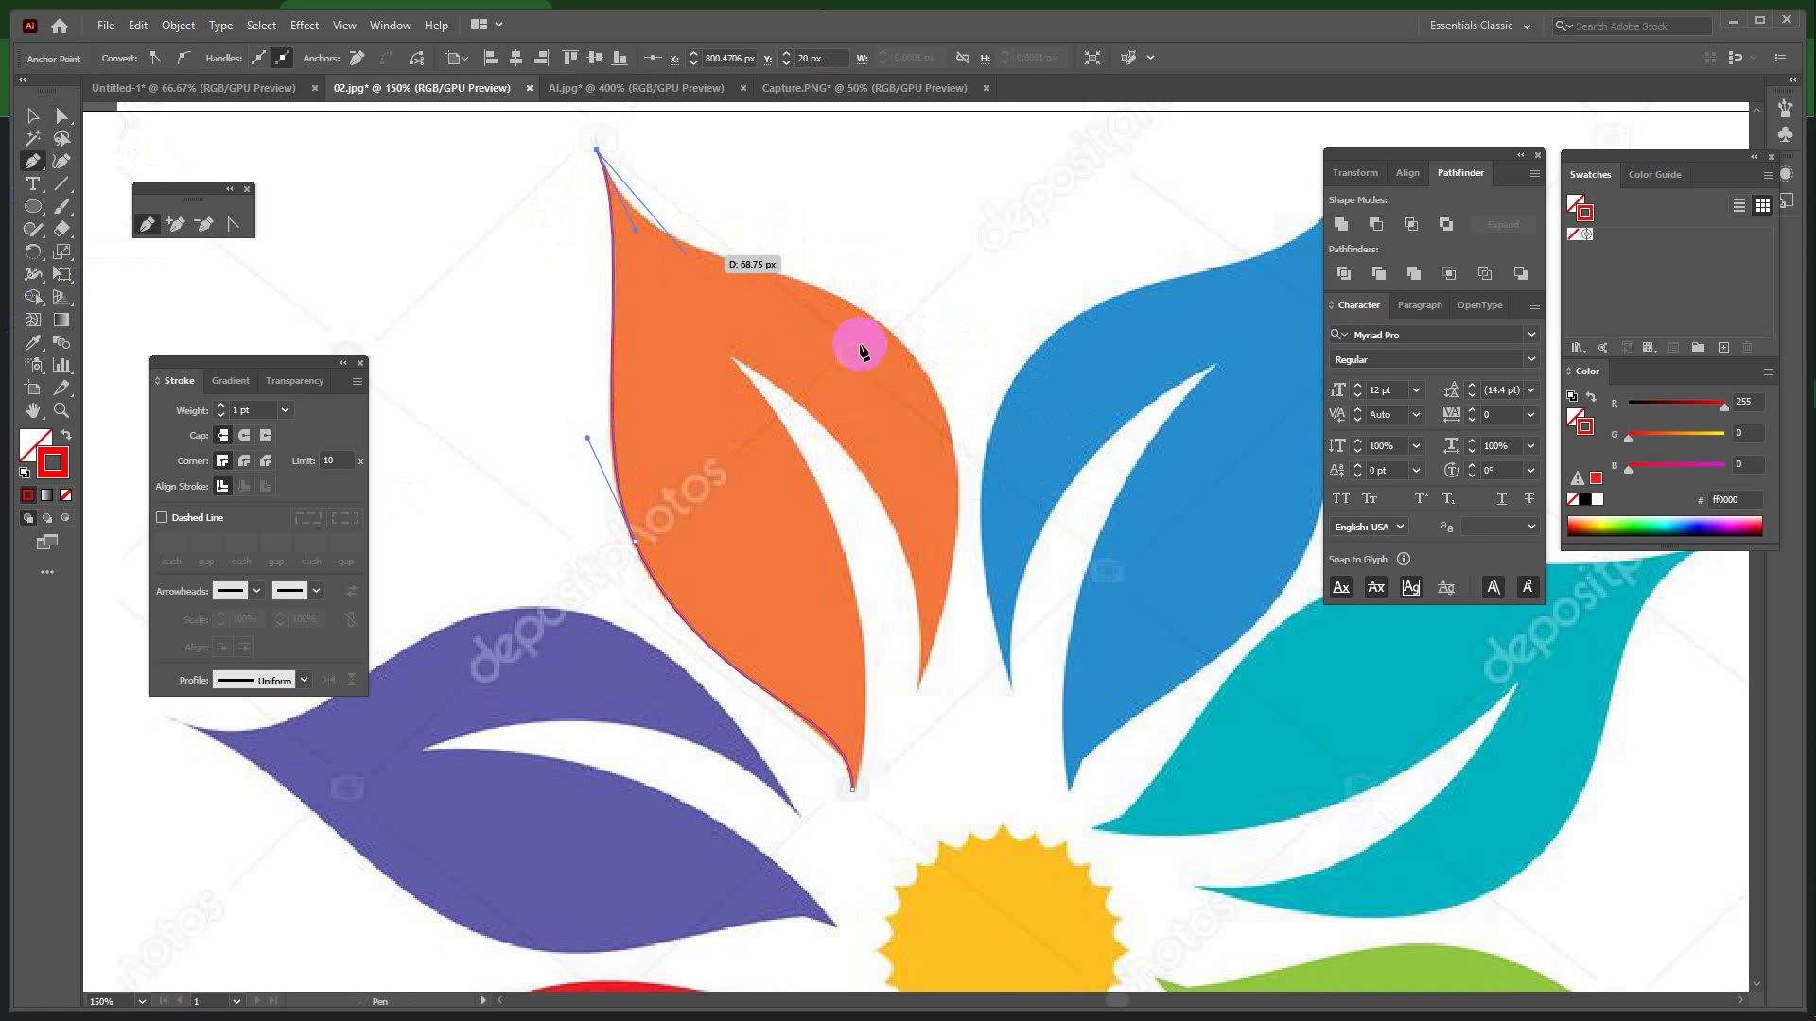
click(917, 691)
drag(917, 691, 961, 498)
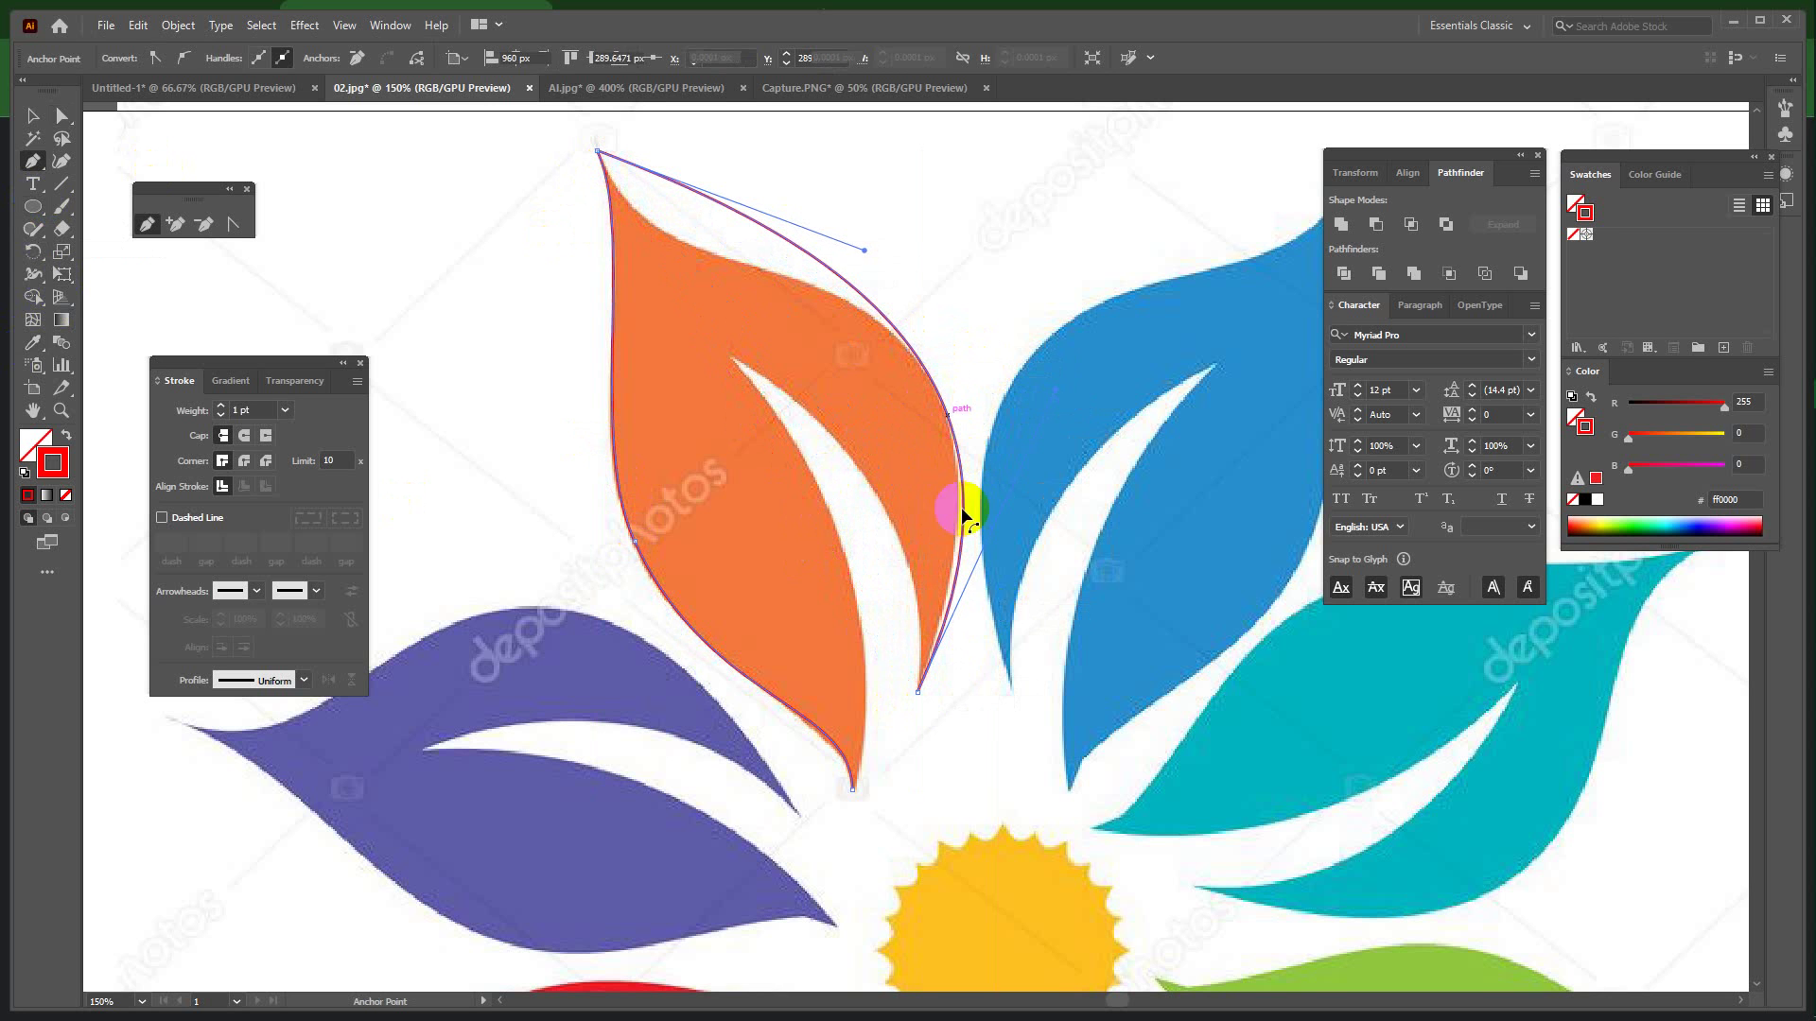
drag(860, 250, 660, 296)
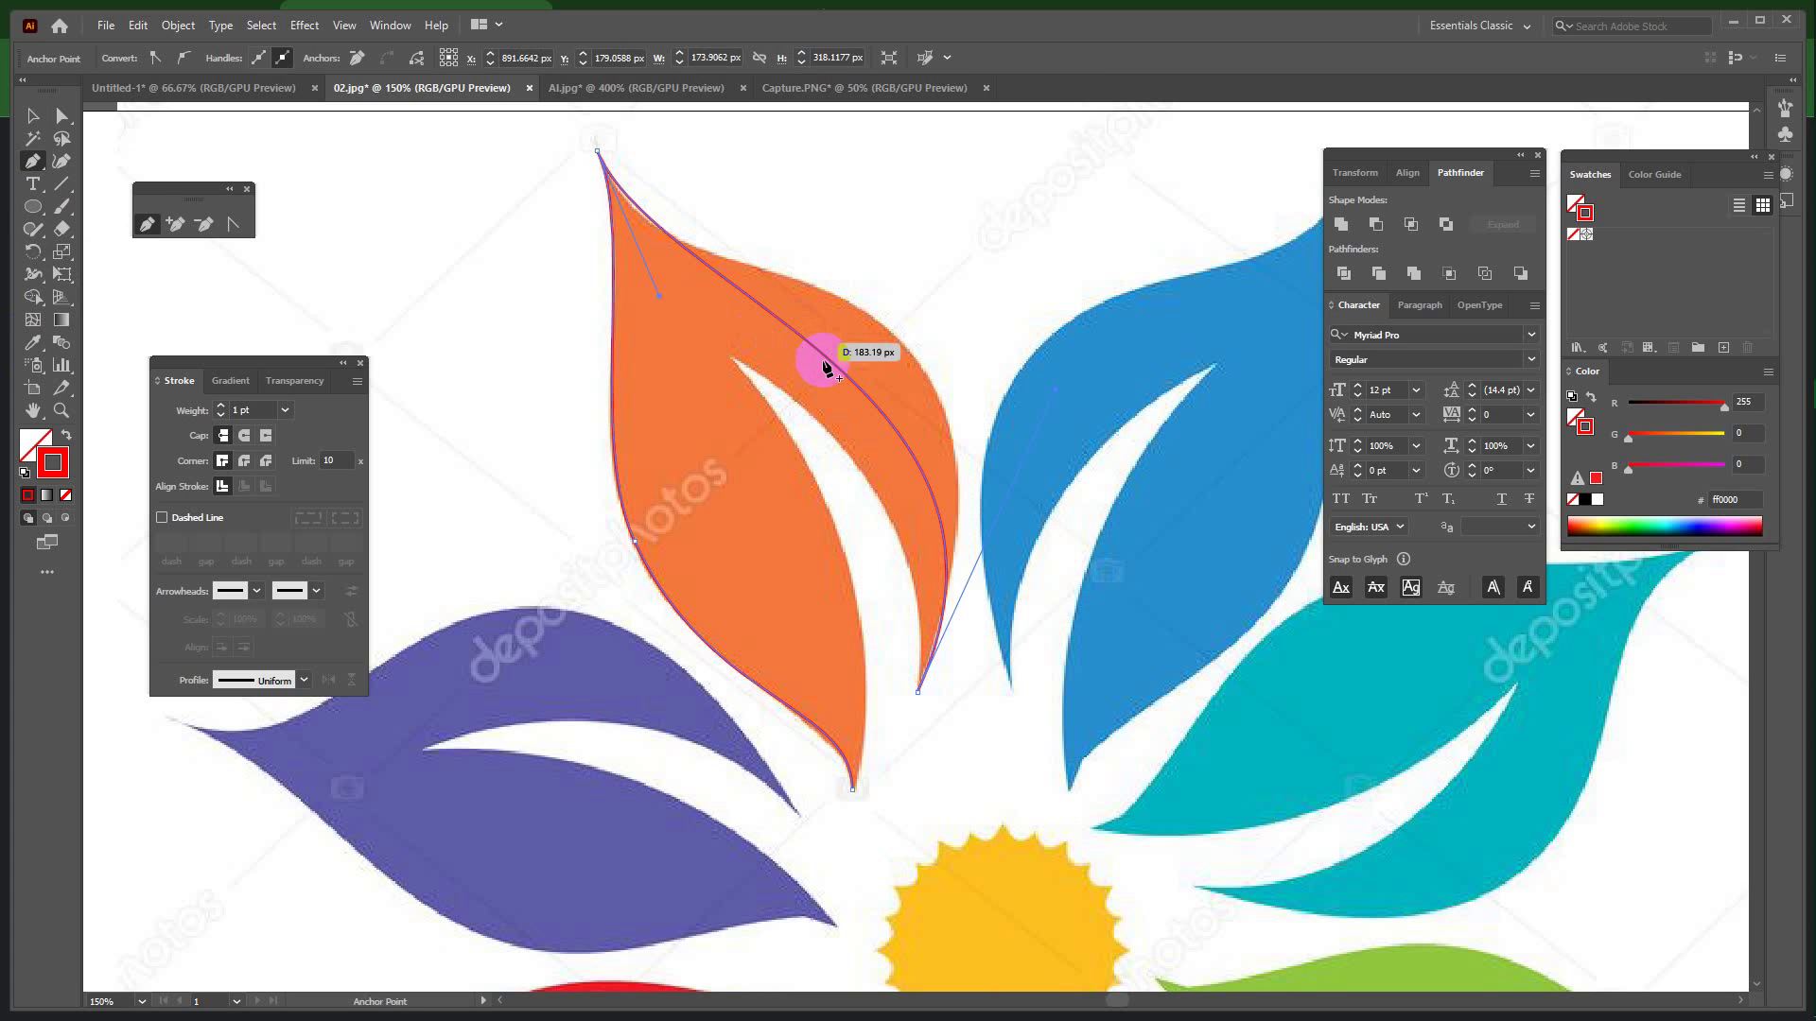
Add an anchor point to the right-hand segment and move it onto the orange petal's upper right edge.
click(834, 364)
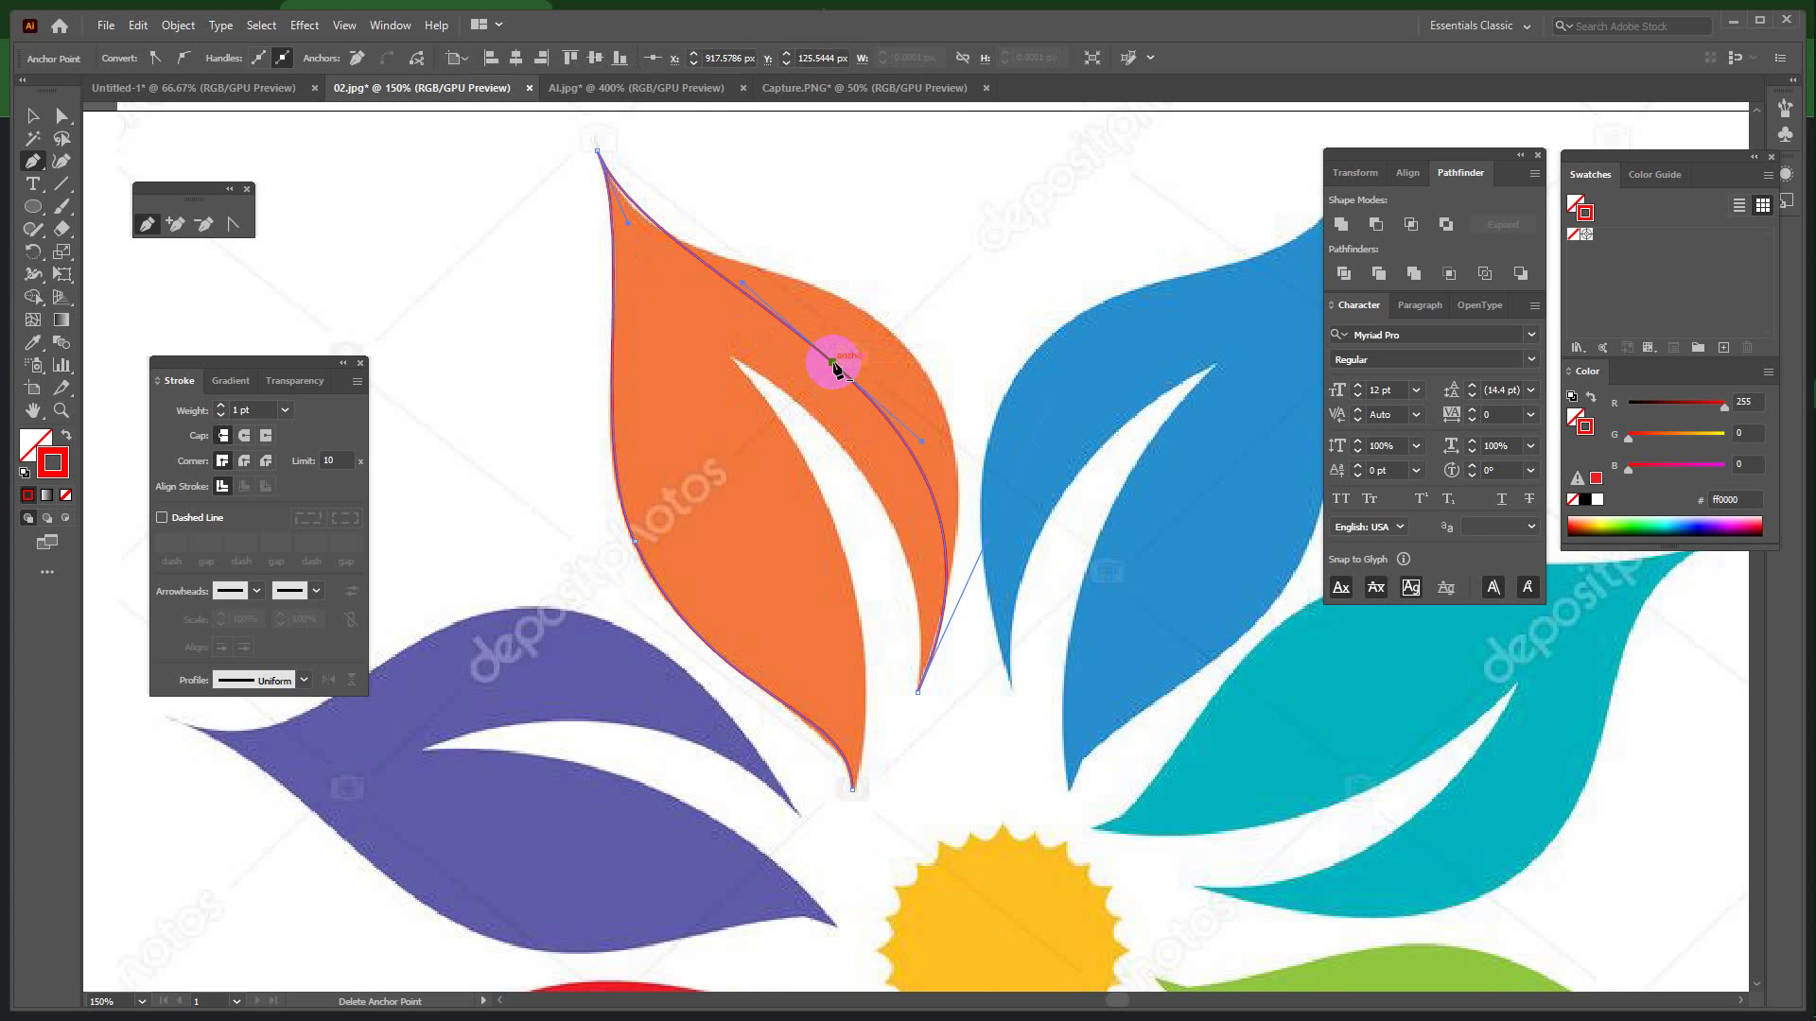
drag(834, 364, 897, 330)
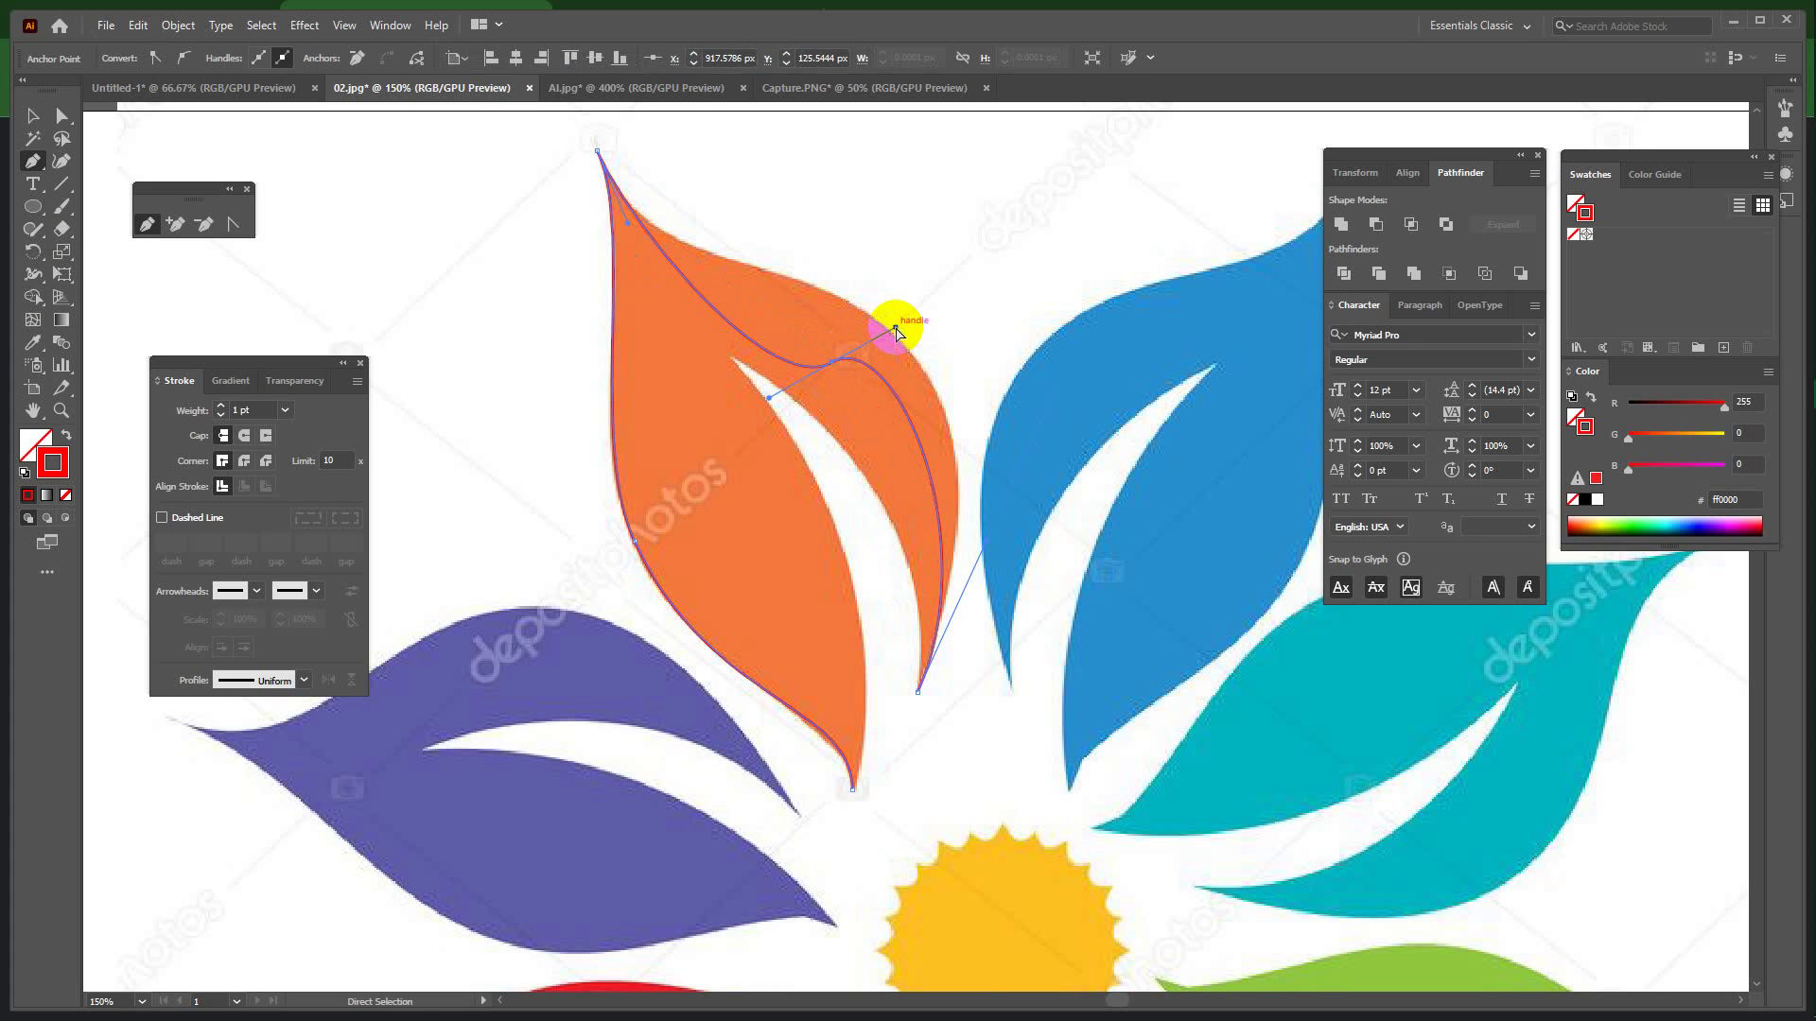
key(ctrl+z)
click(62, 116)
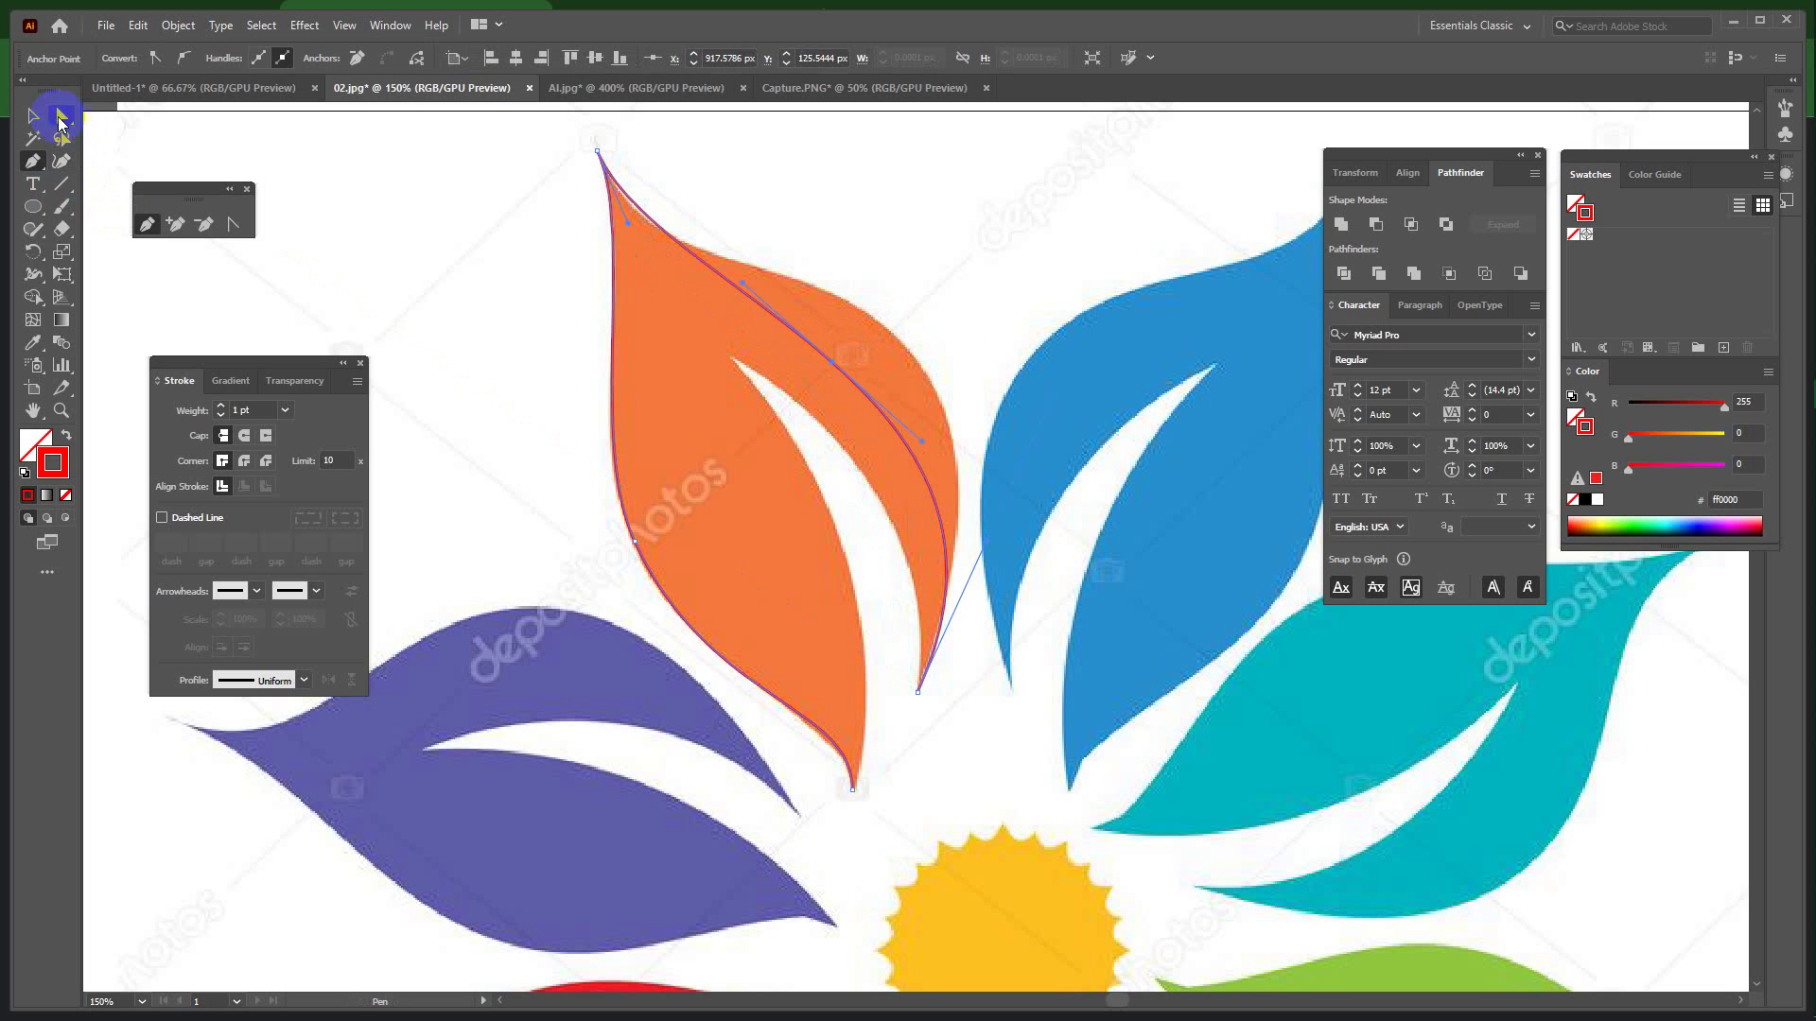
click(831, 365)
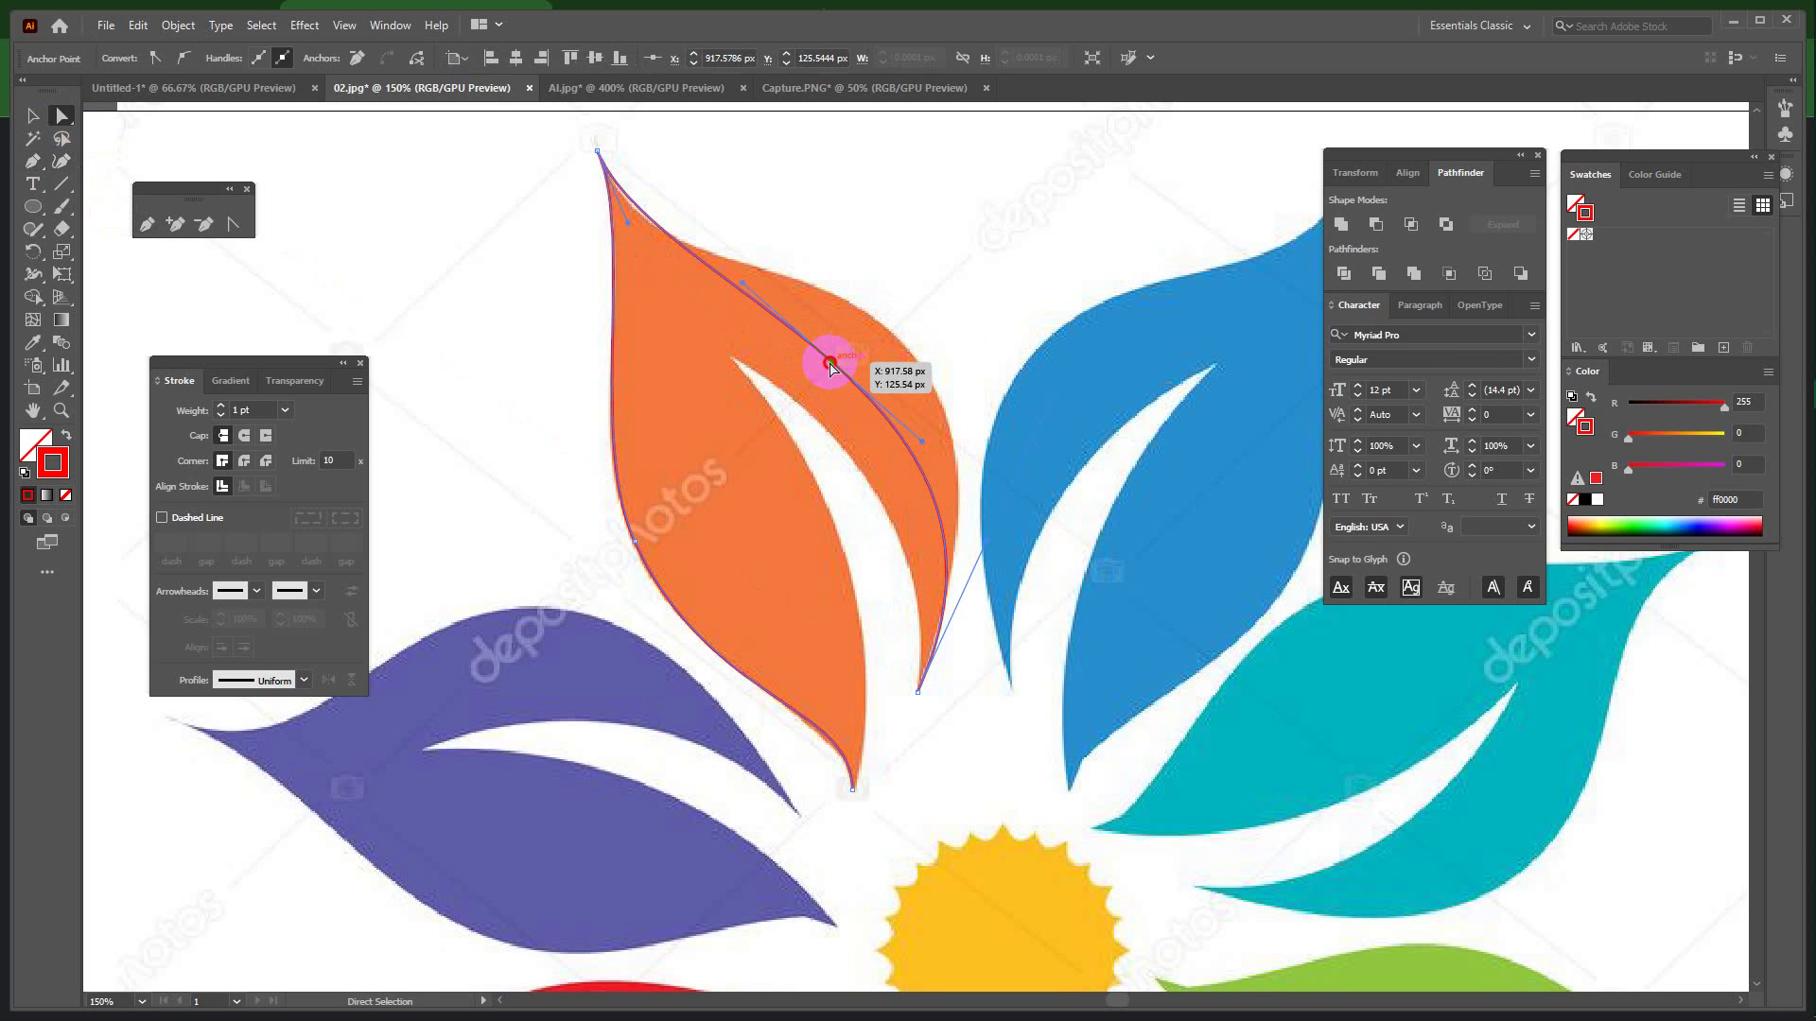
drag(831, 365, 892, 330)
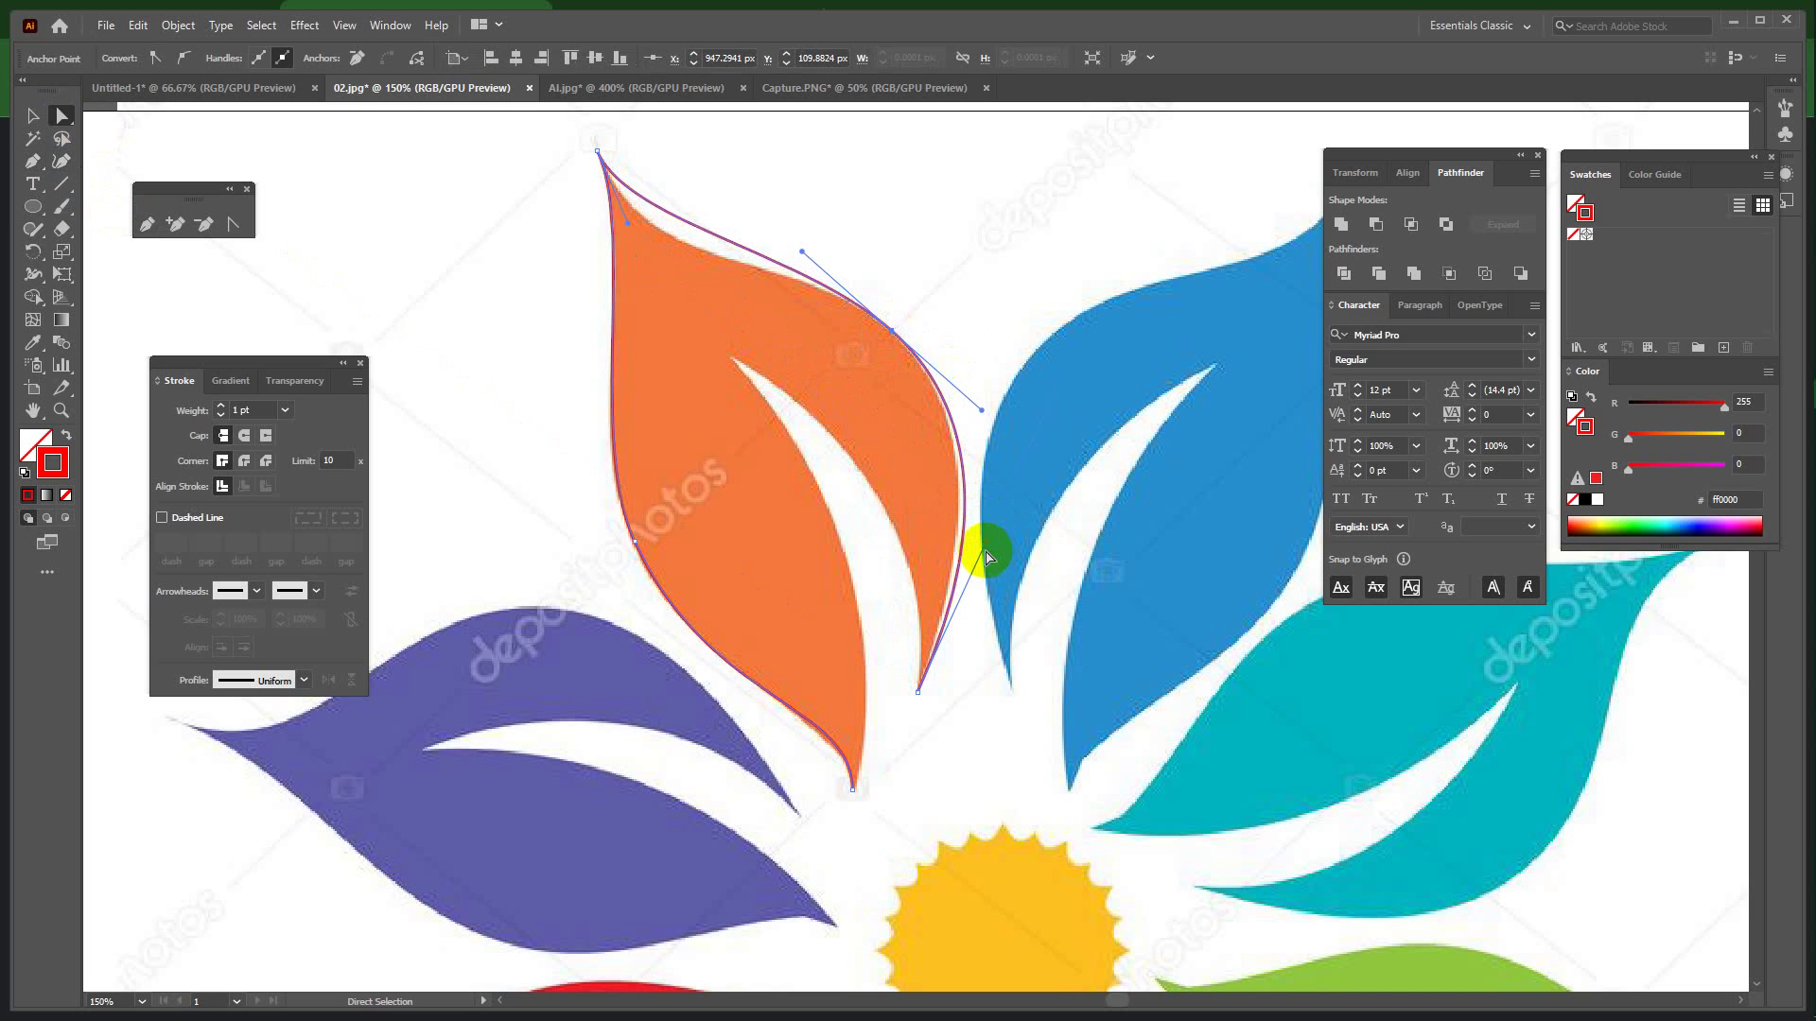
Adjust the direction handles at the right lower point and the upper tip to fit the orange petal's right edge.
click(984, 558)
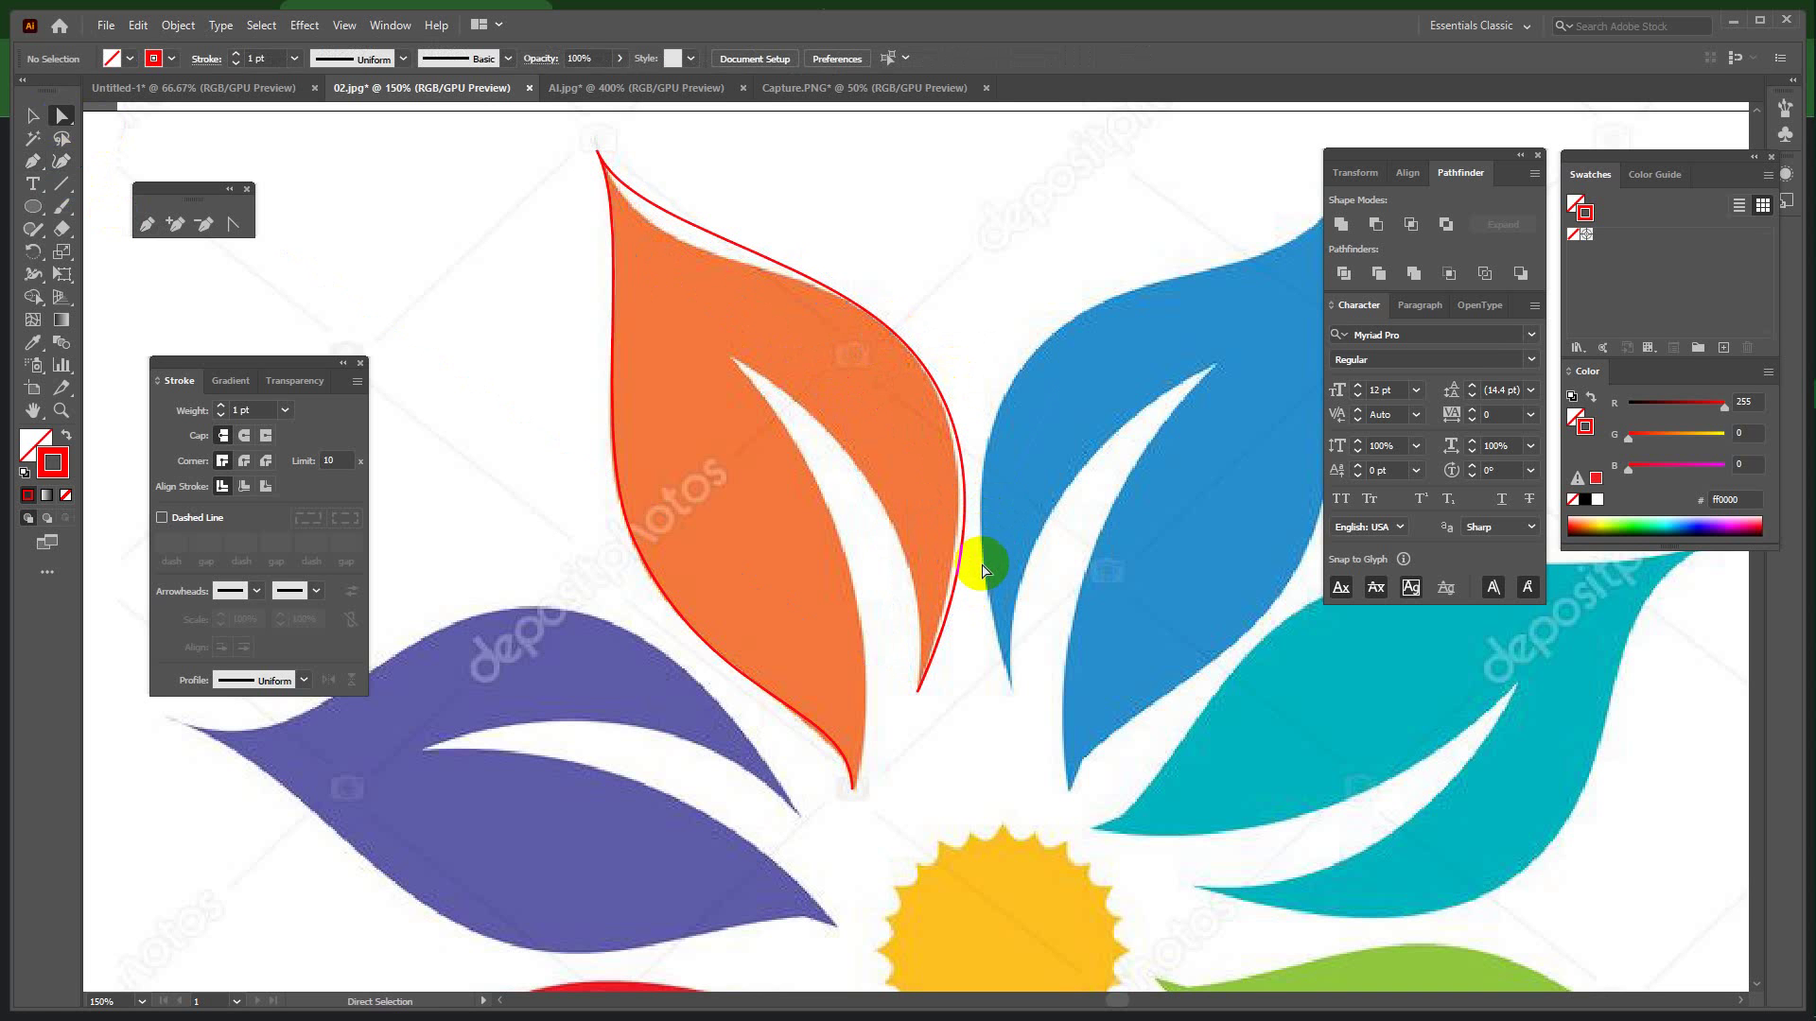
click(922, 686)
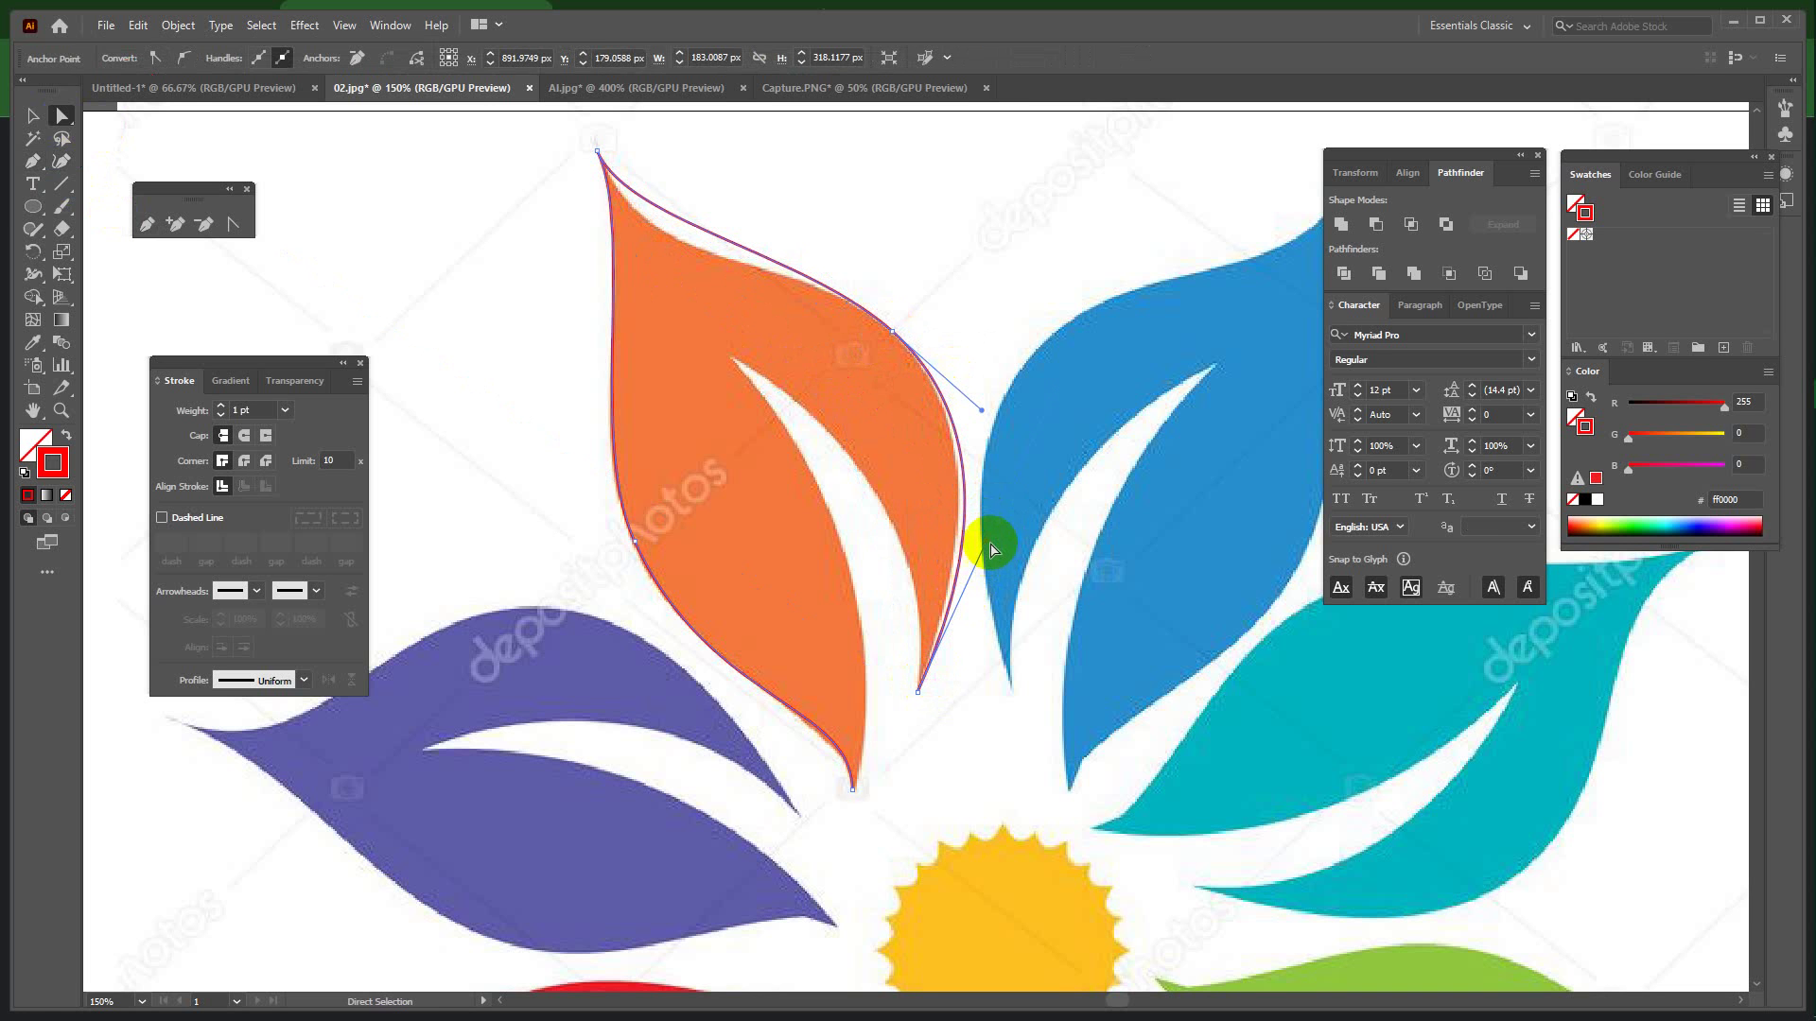
drag(986, 543, 969, 579)
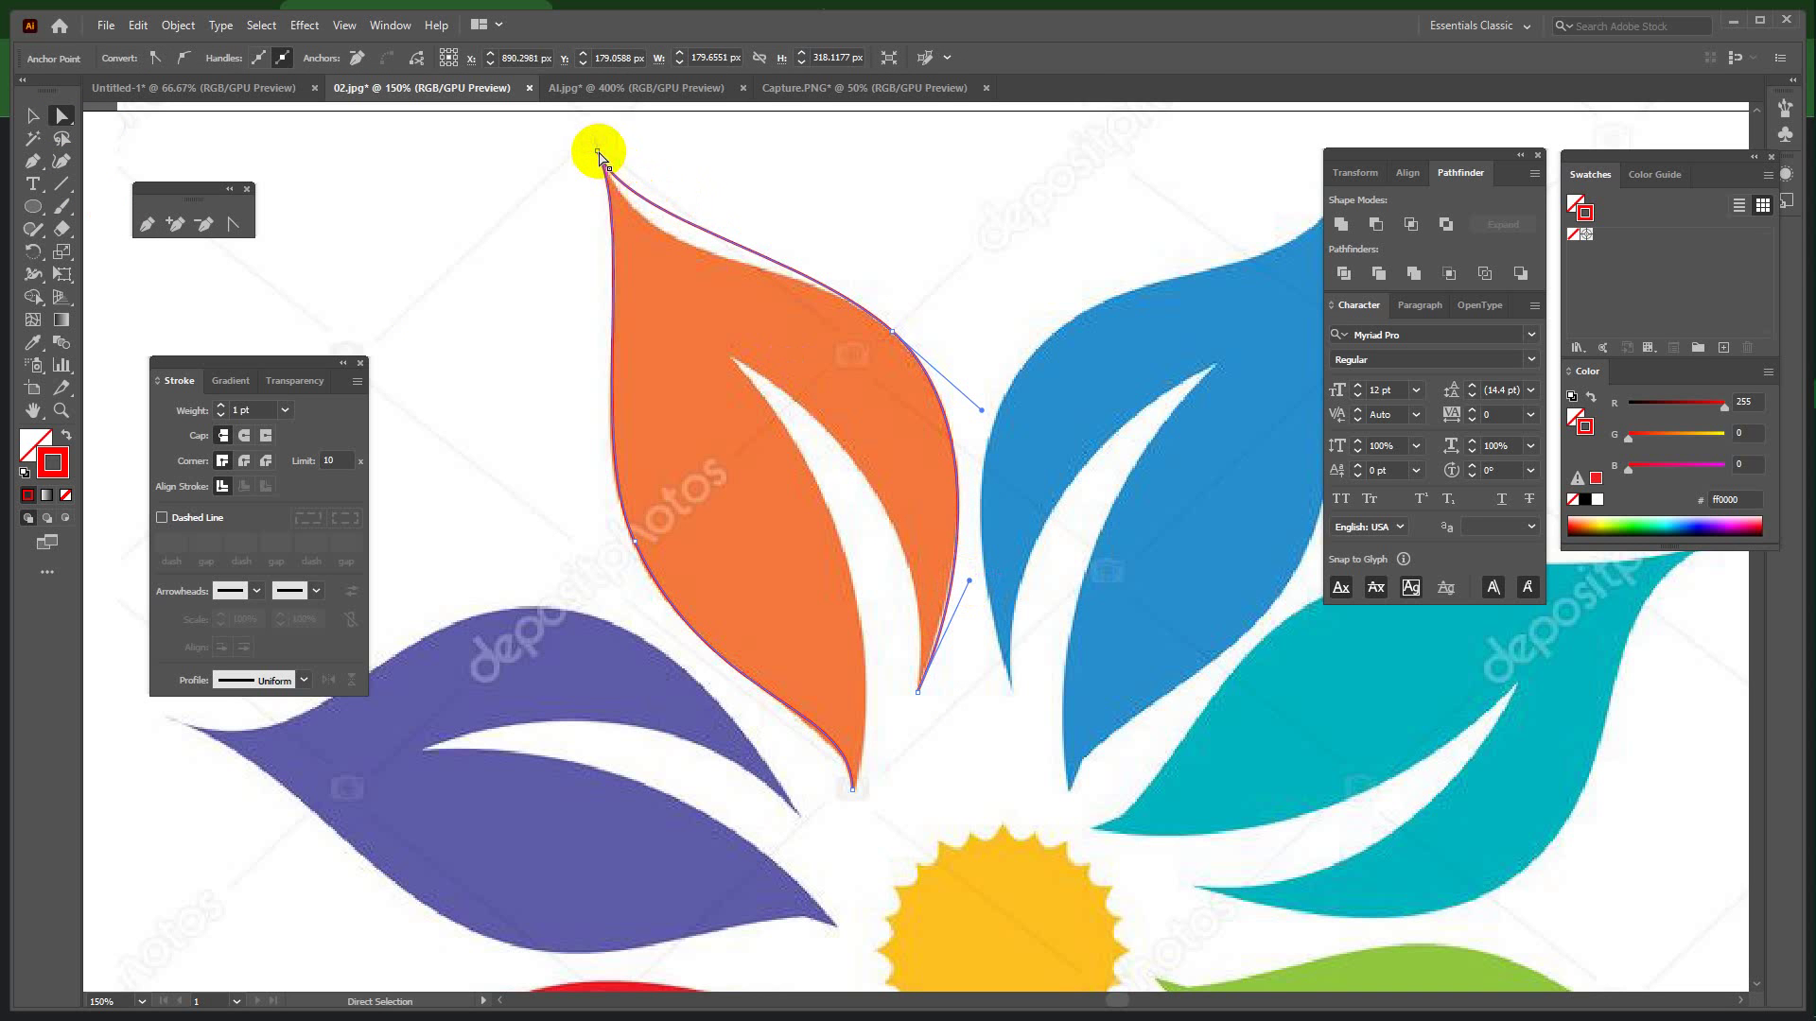
drag(597, 152, 675, 284)
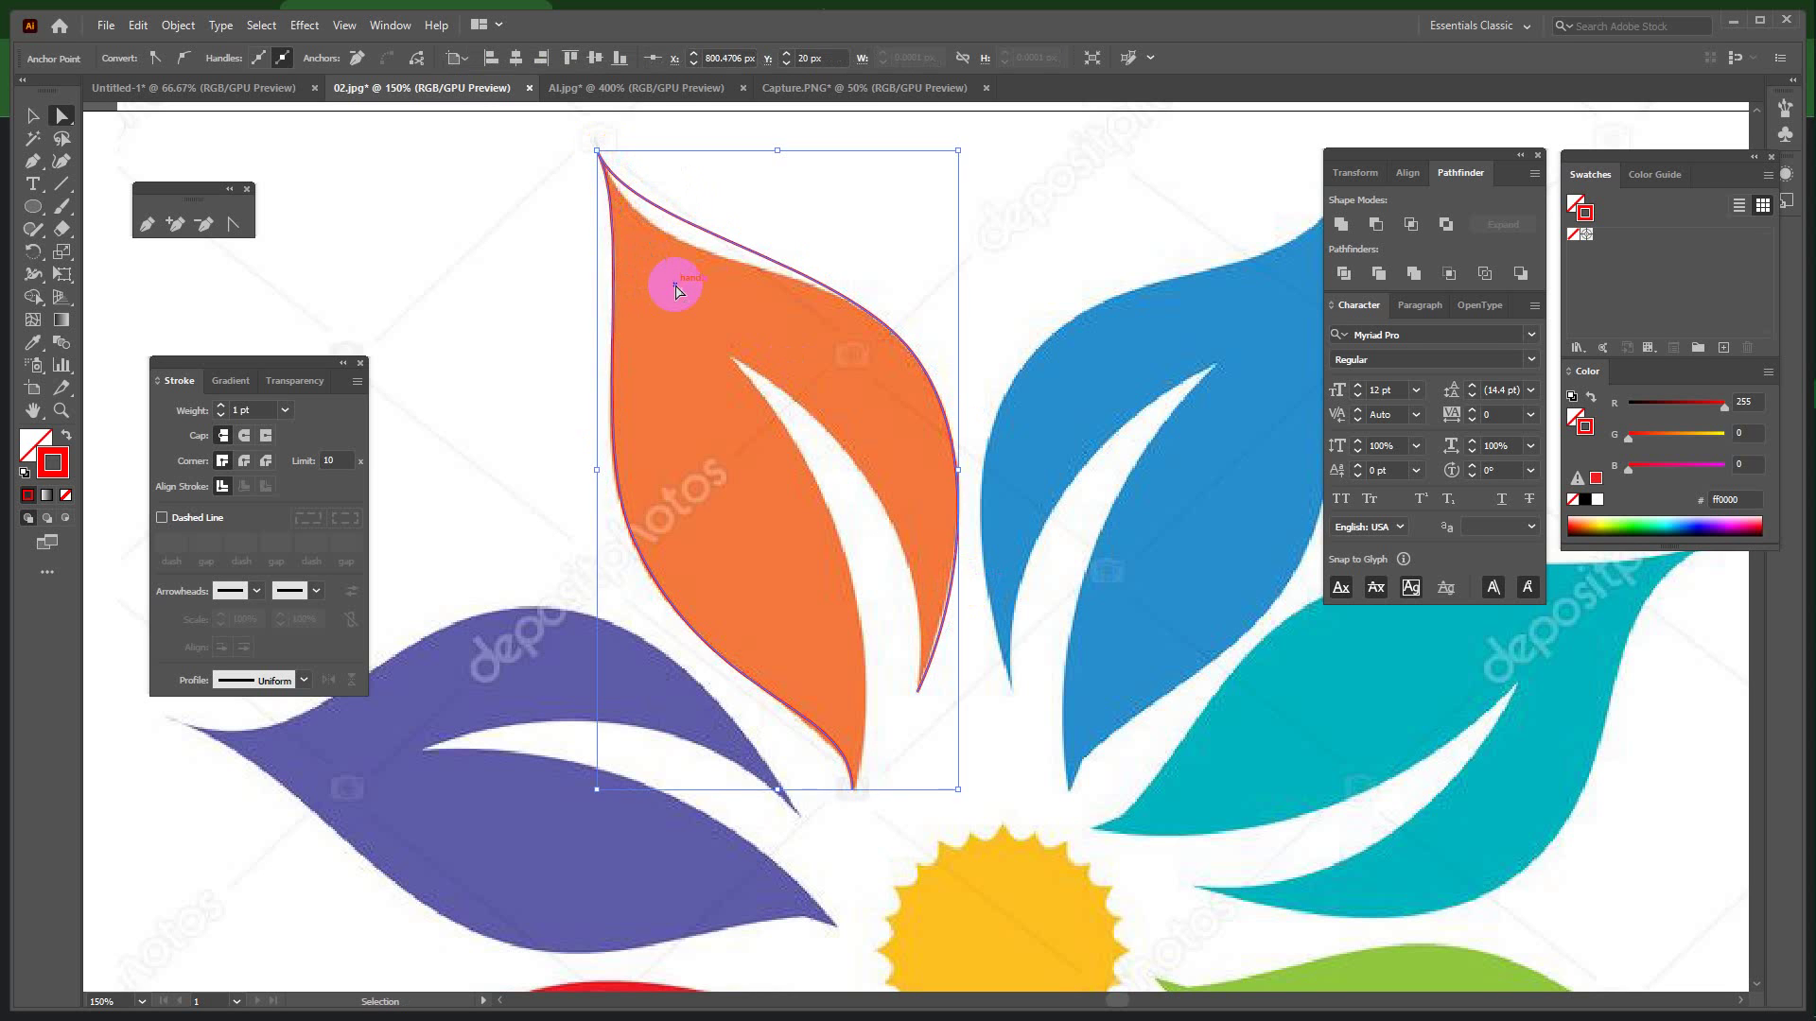
key(ctrl+z)
drag(631, 229, 640, 282)
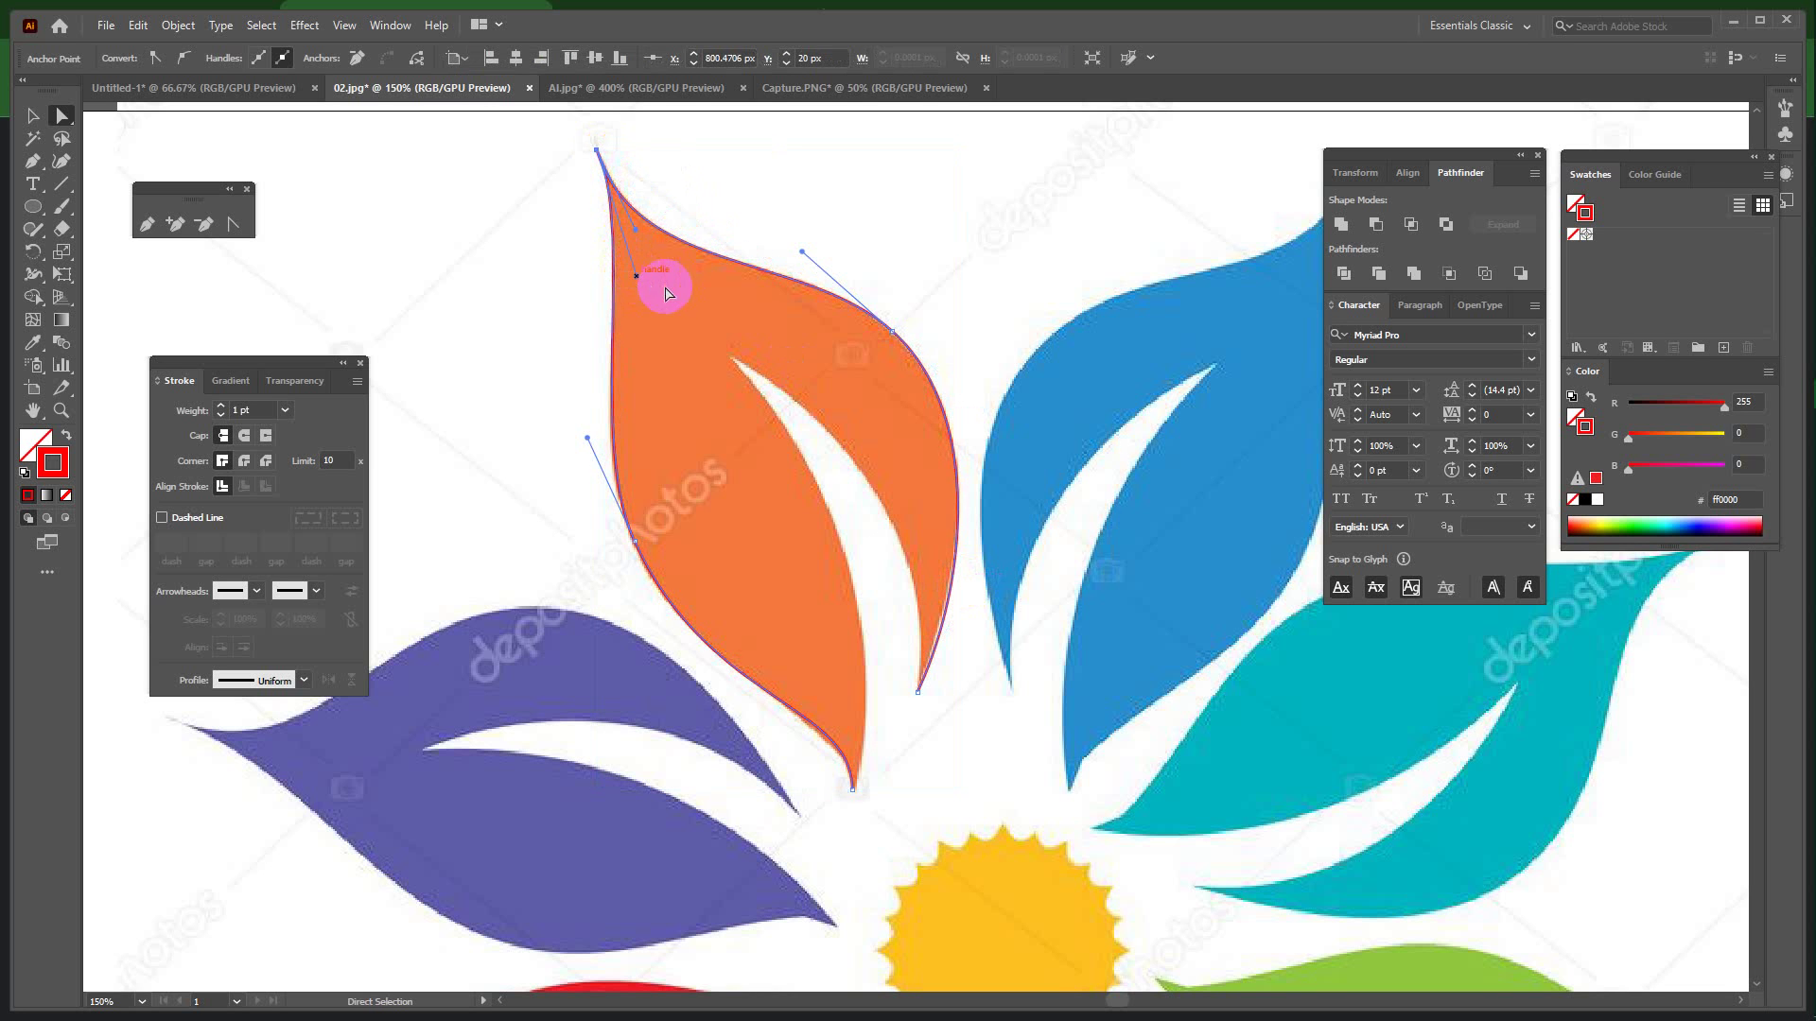
Extend the path from the right lower point through the white slit's tip to the base, curving both segments along the slit's edges.
click(34, 165)
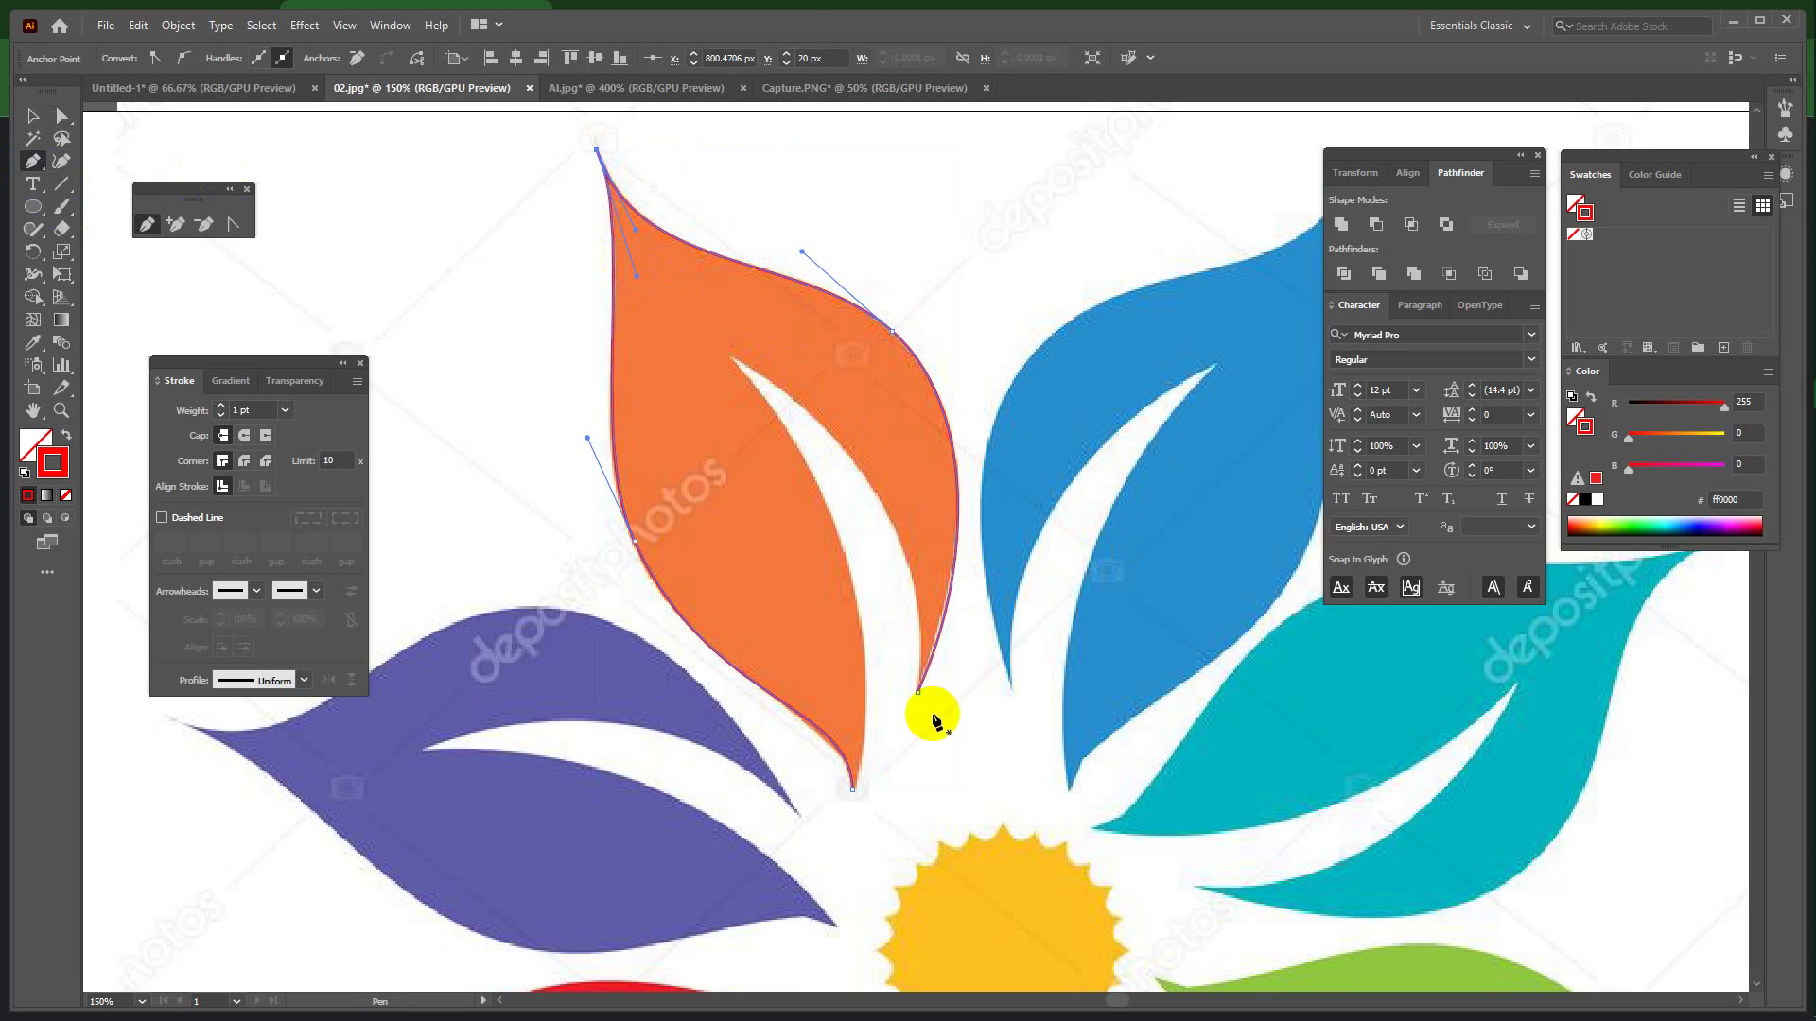
click(917, 693)
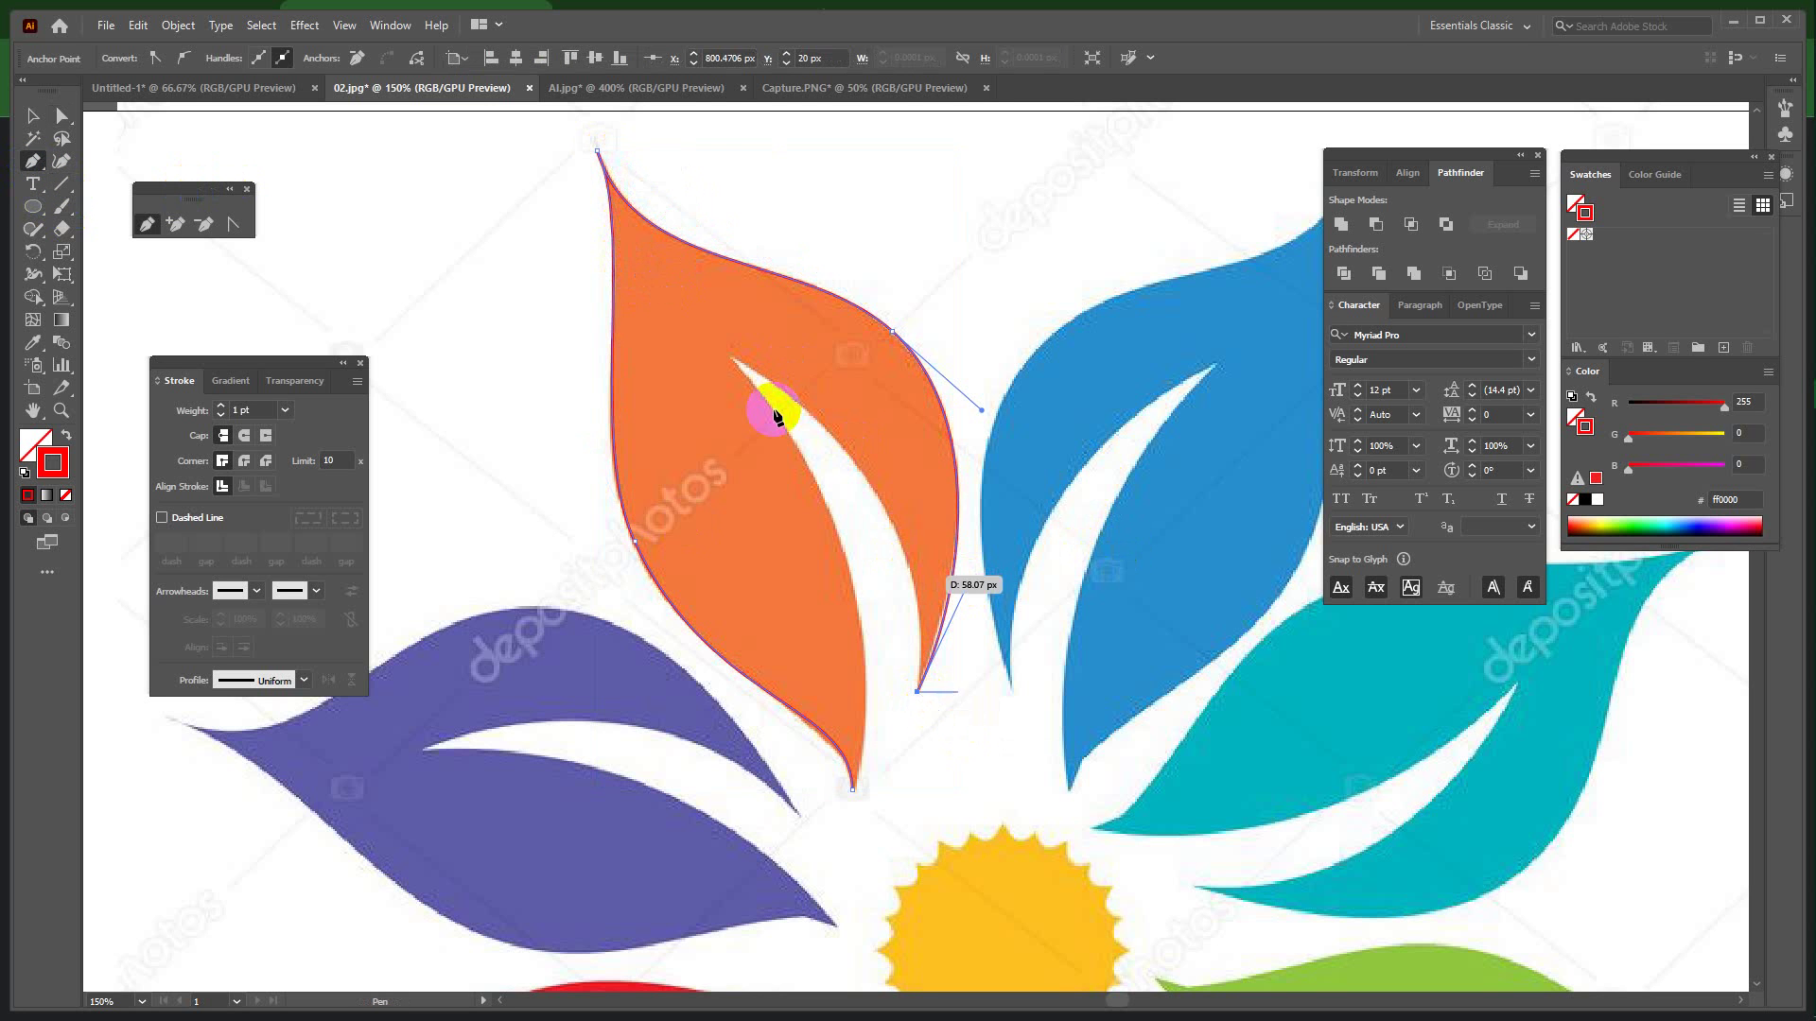
click(731, 356)
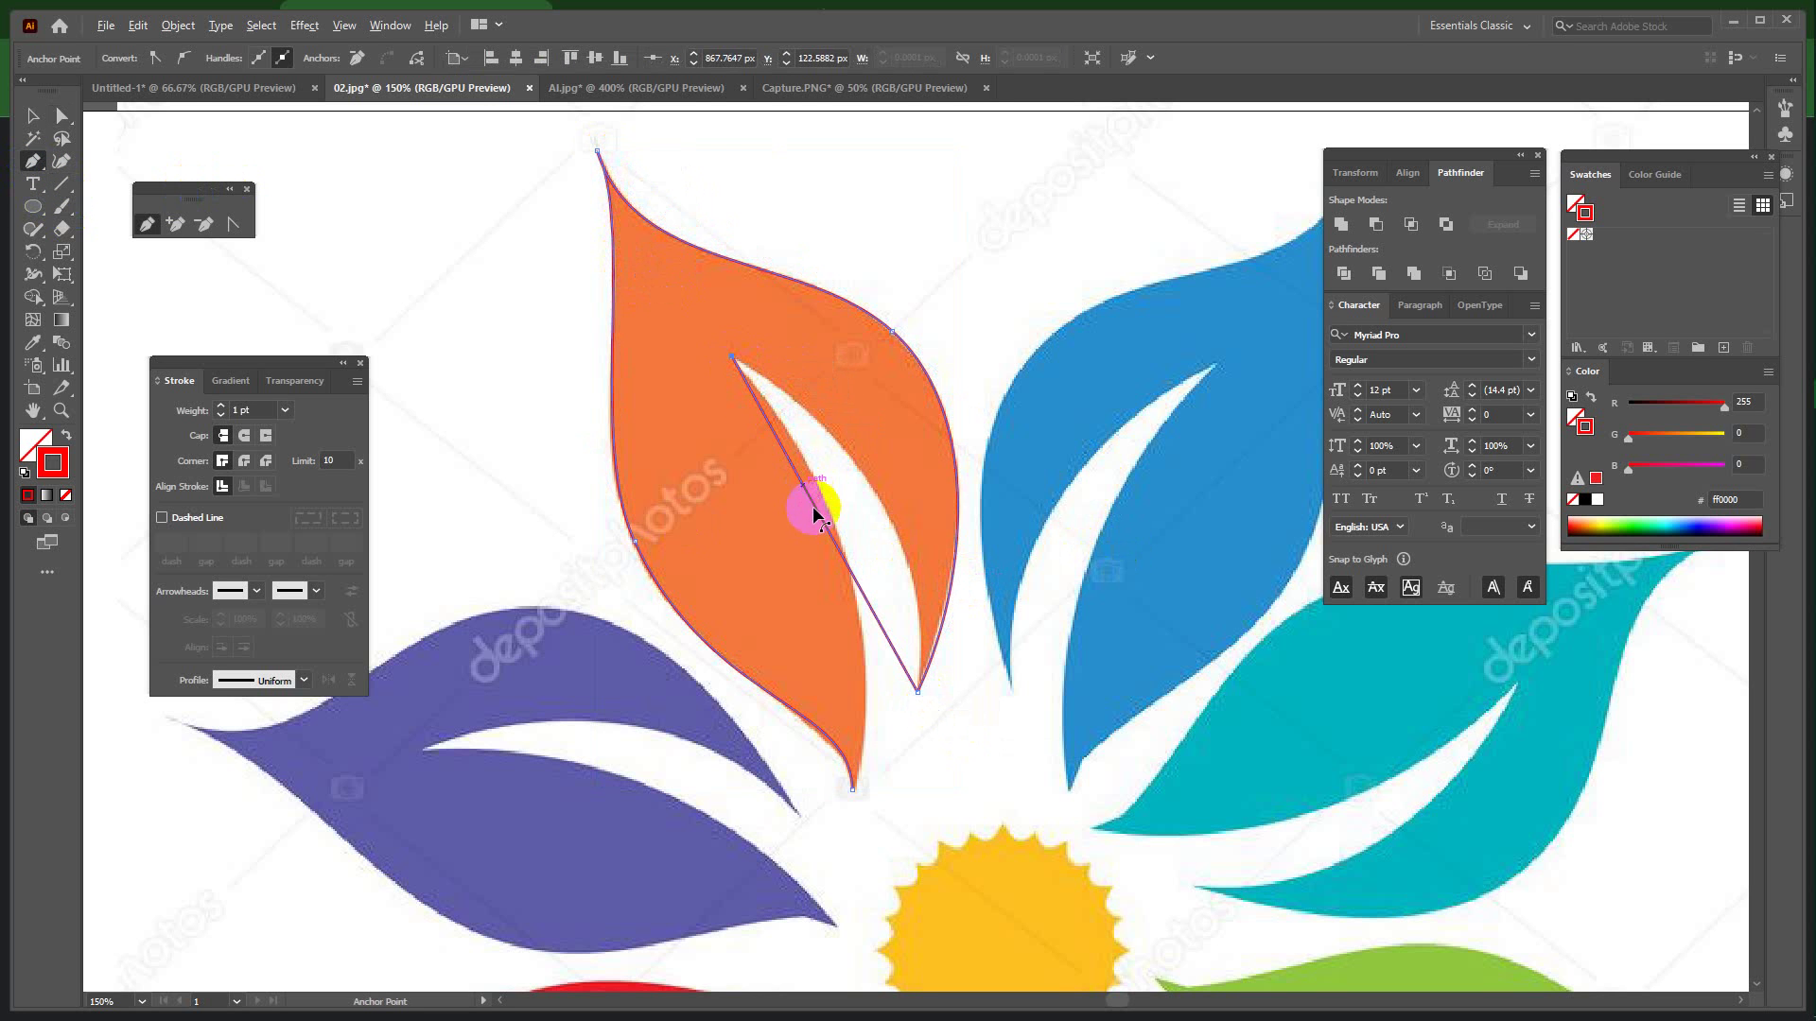
mouse_move(816, 511)
mouse_down()
mouse_move(842, 473)
mouse_move(873, 493)
mouse_up()
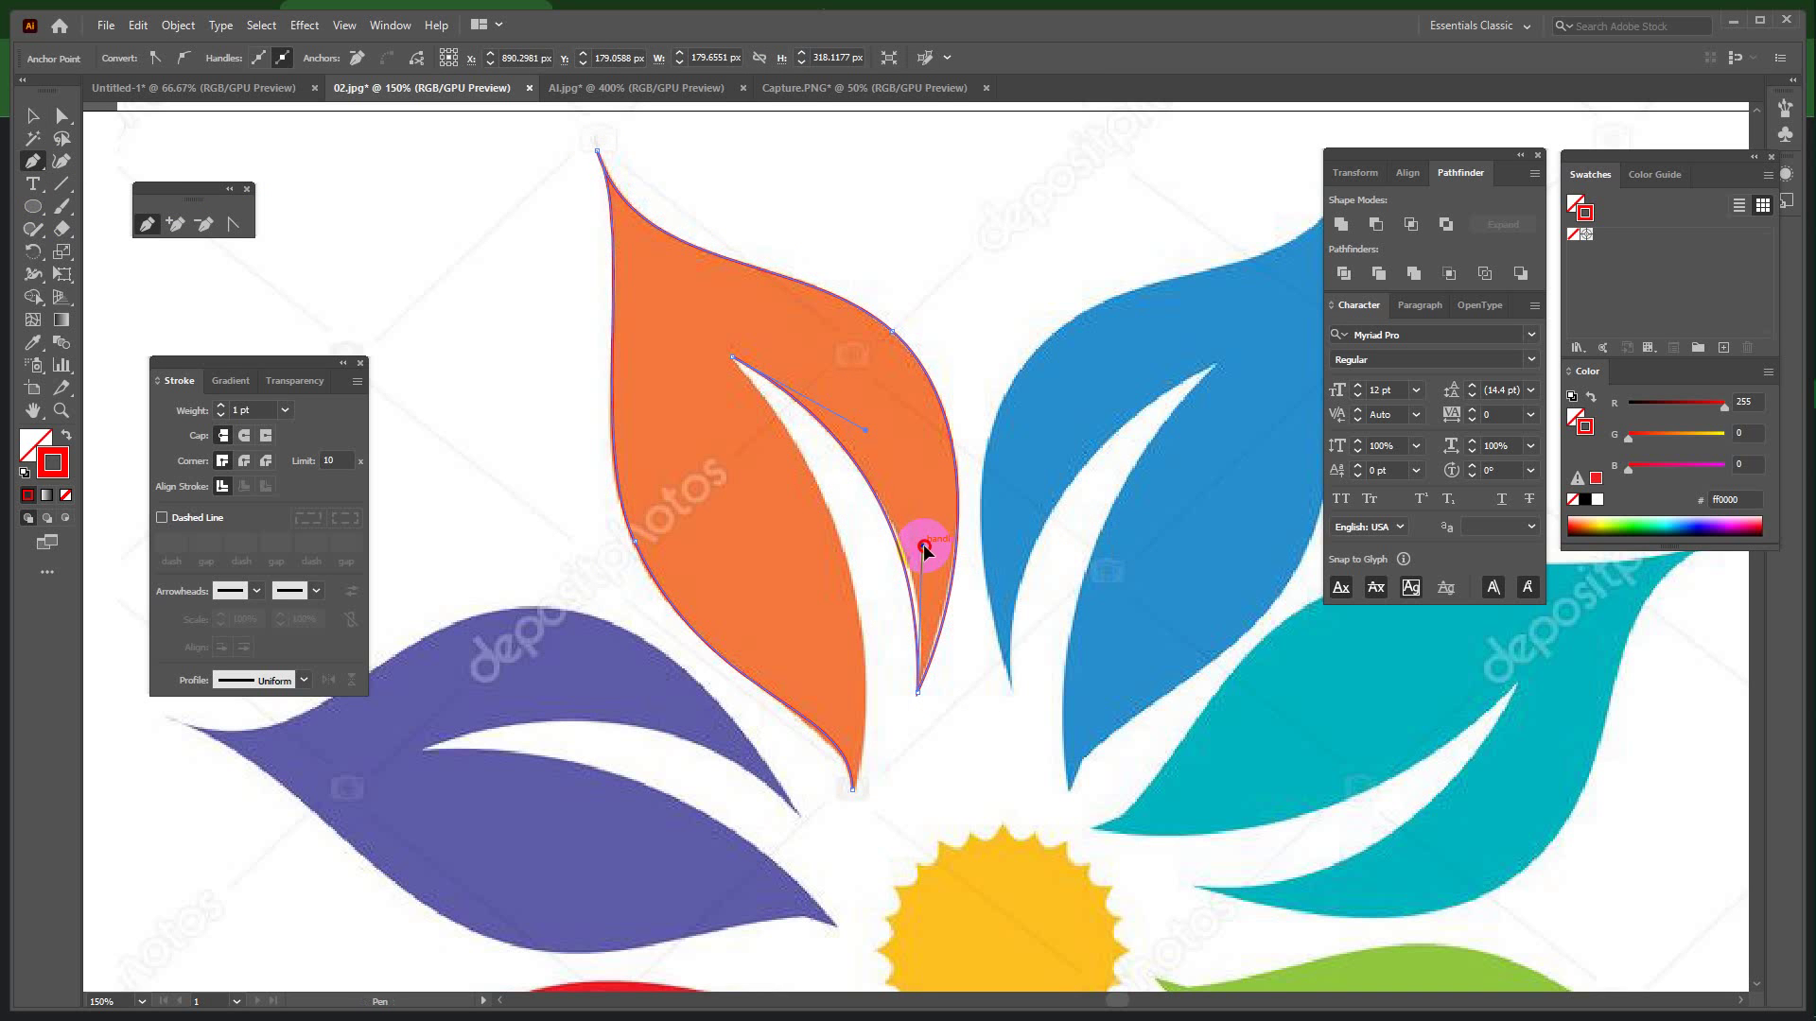
drag(924, 548, 933, 555)
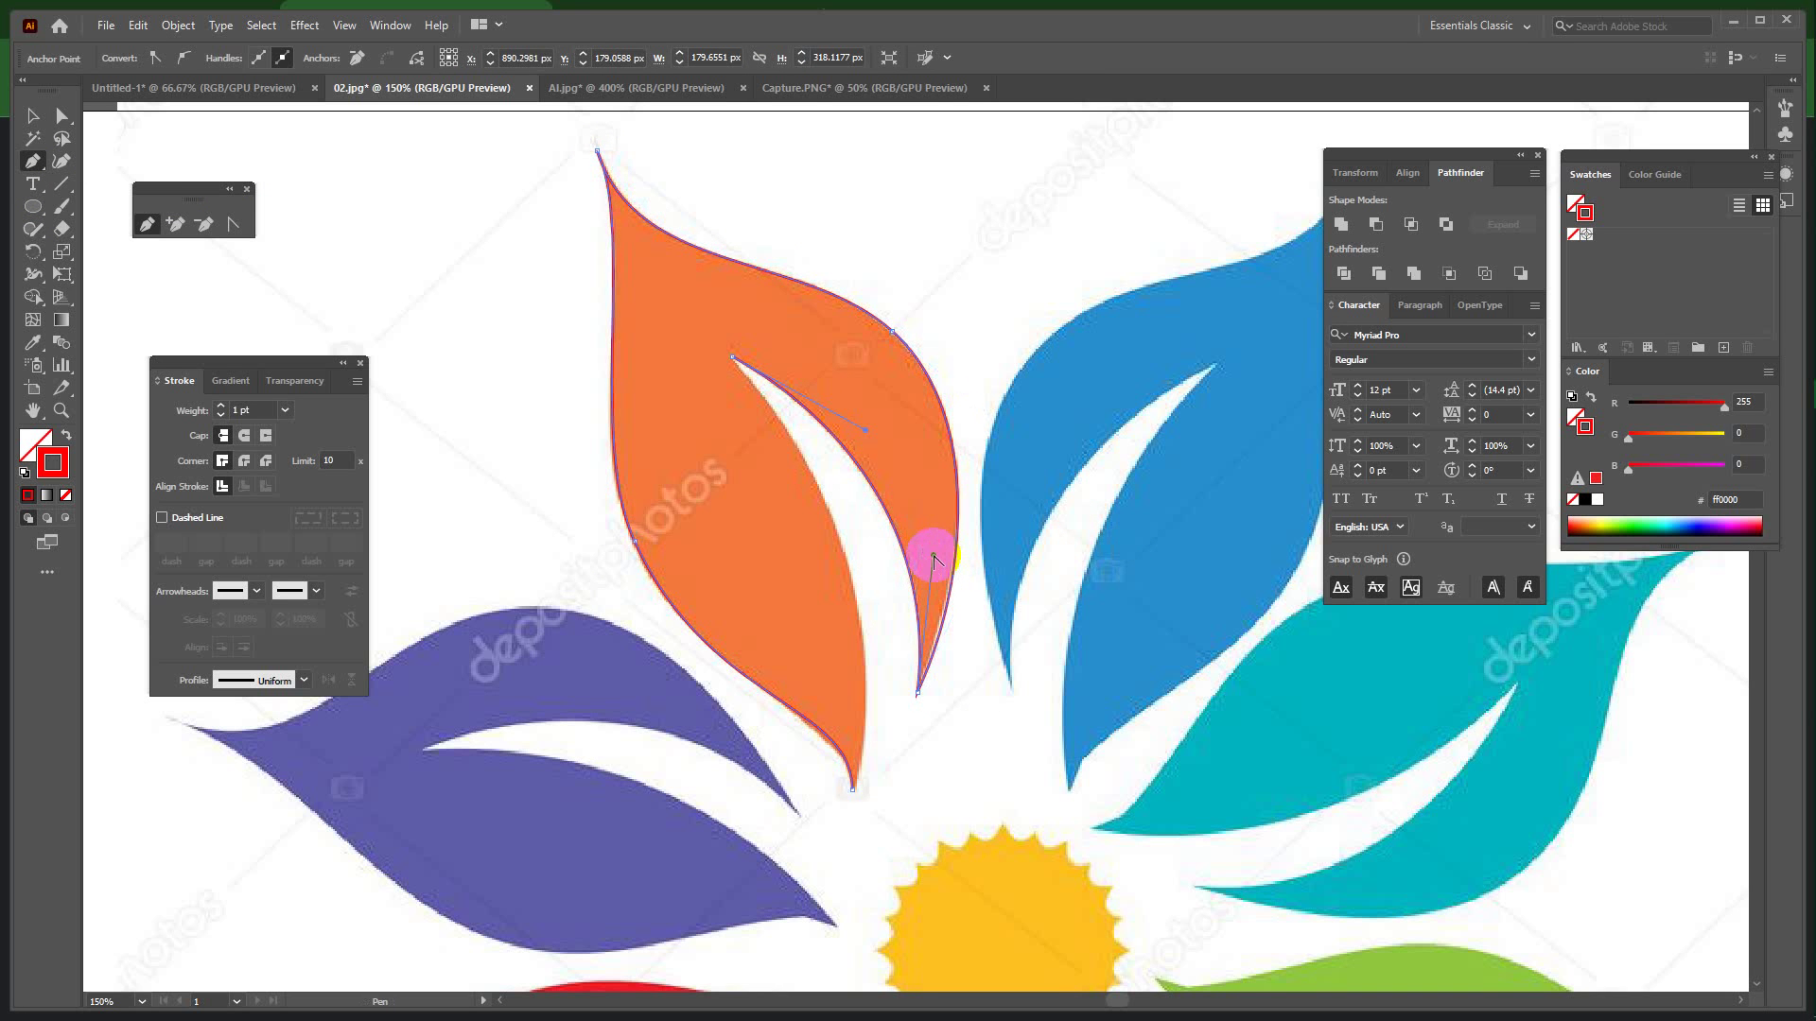
click(853, 791)
drag(794, 584, 852, 582)
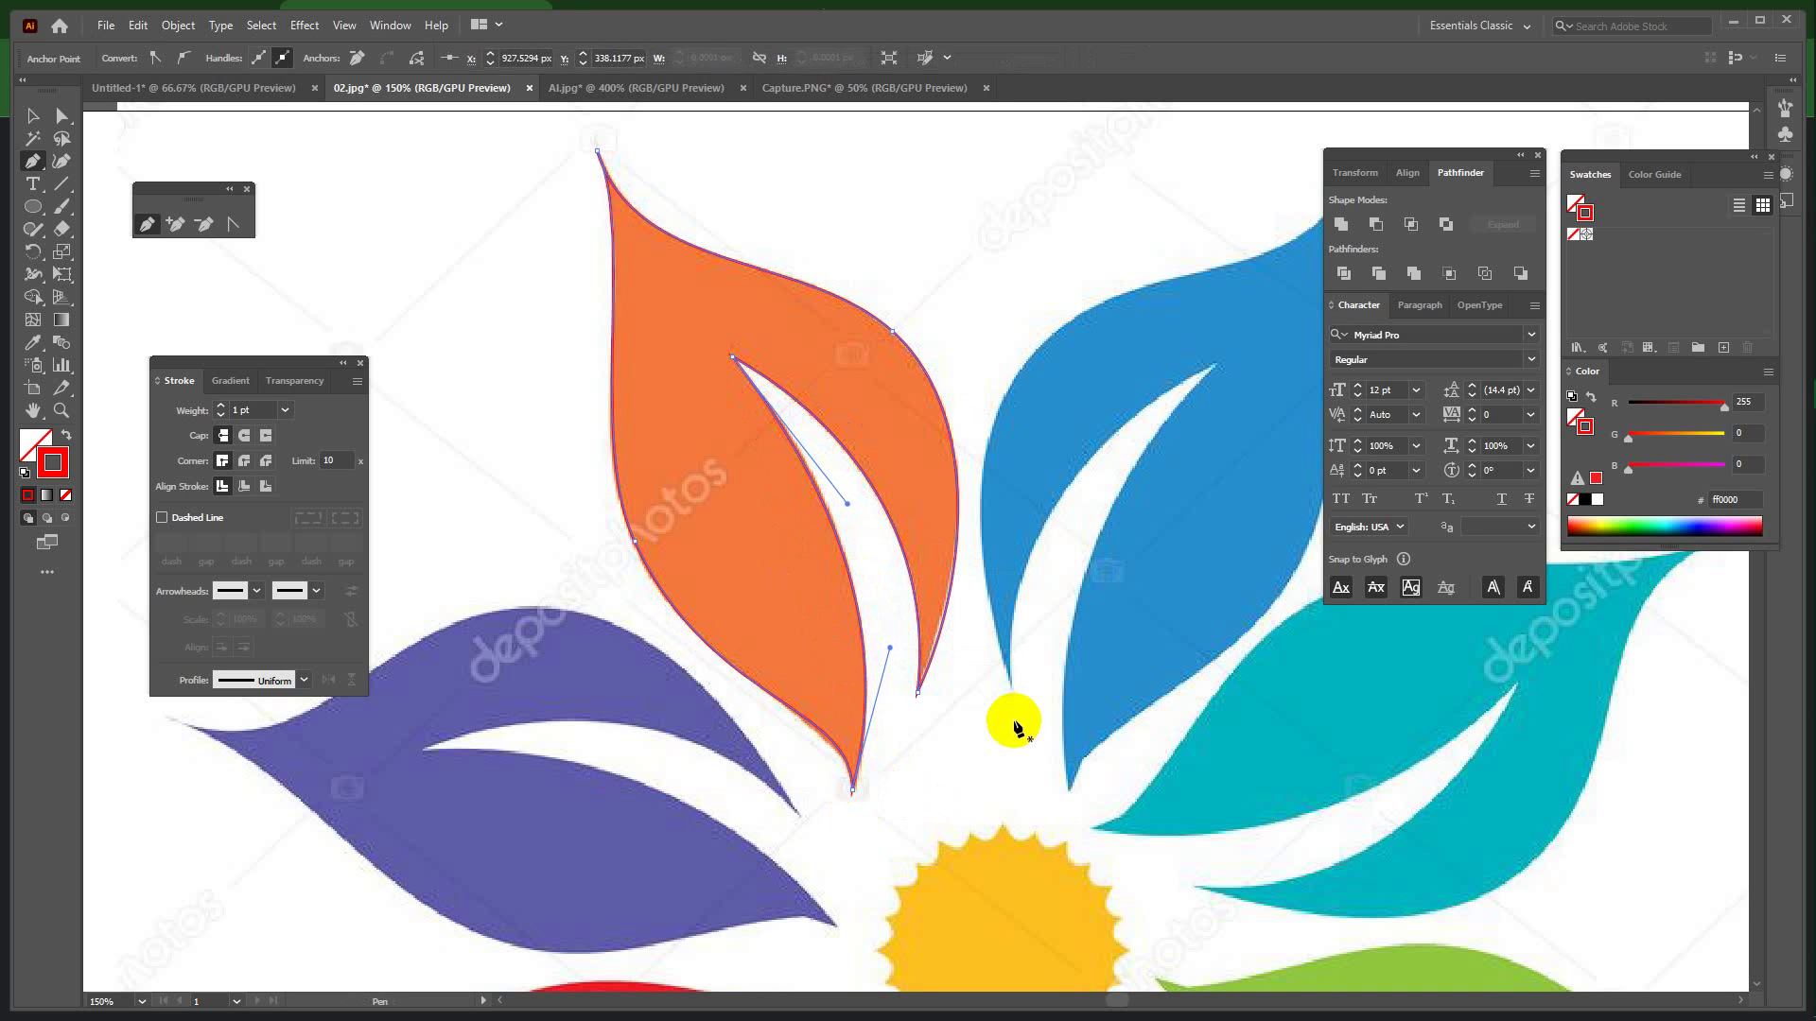
Swap the fill and stroke of the traced orange petal so it has a solid red fill and no stroke.
click(67, 437)
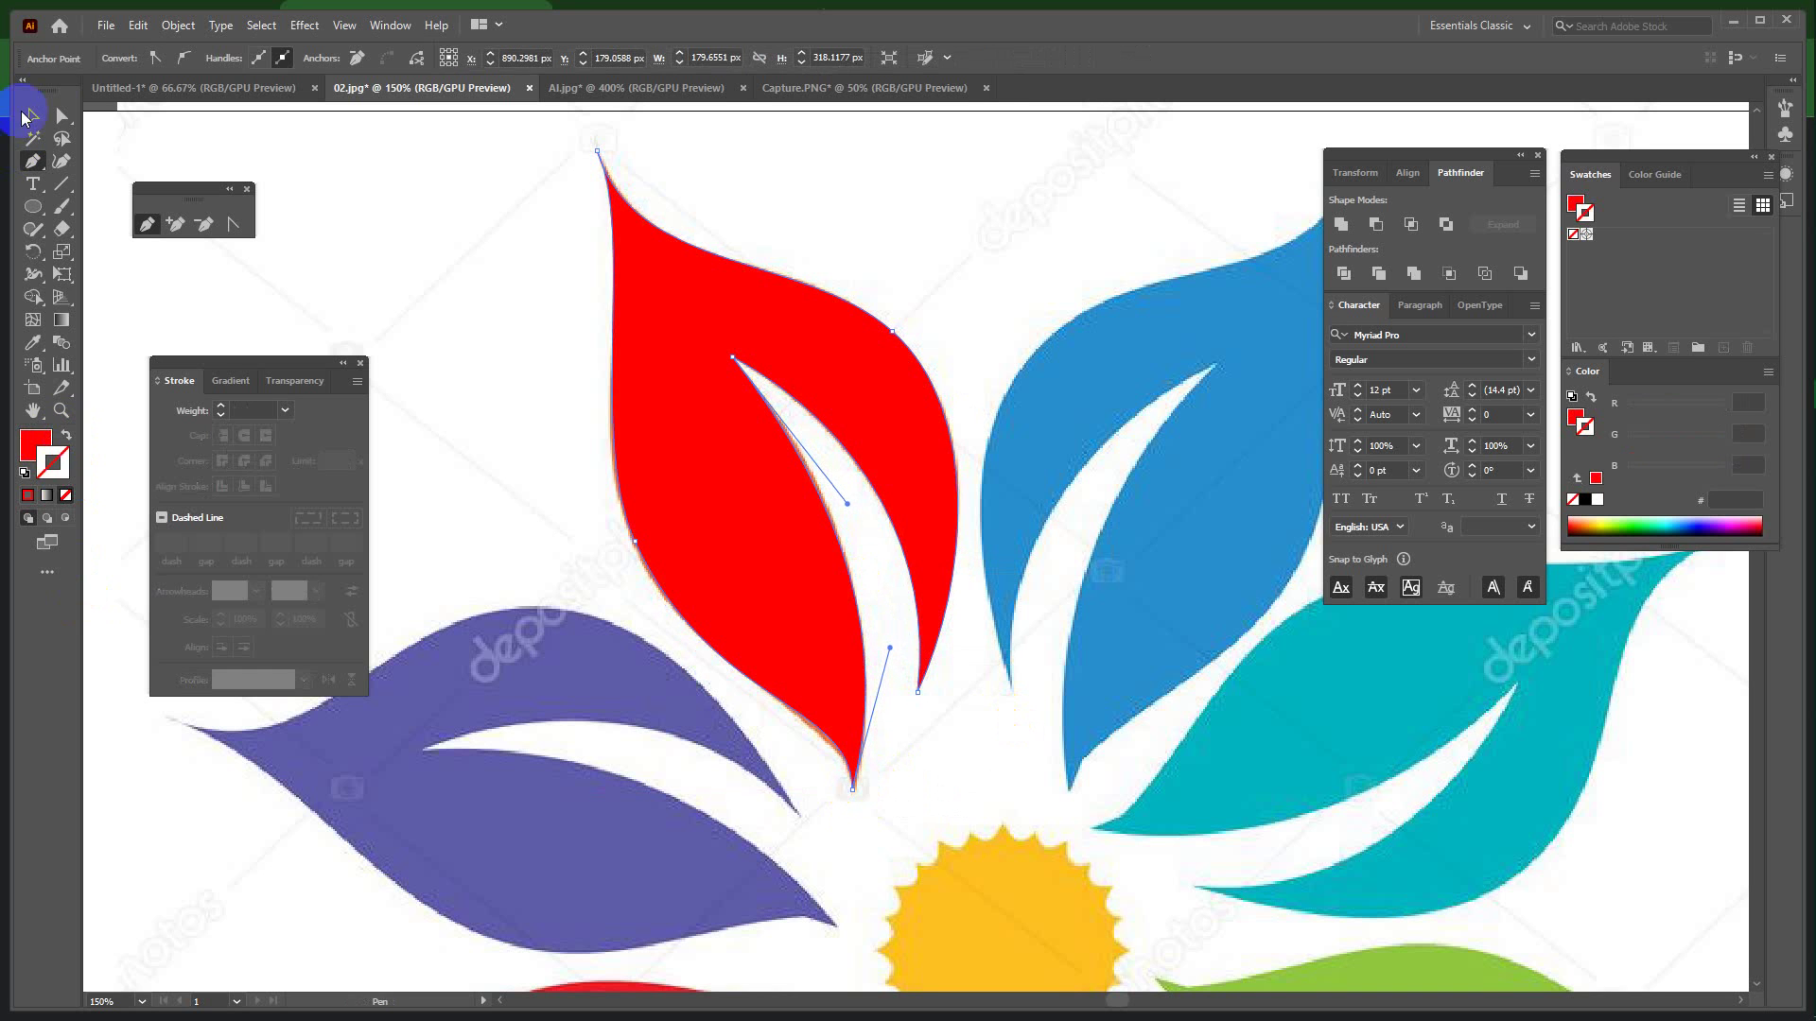
click(32, 115)
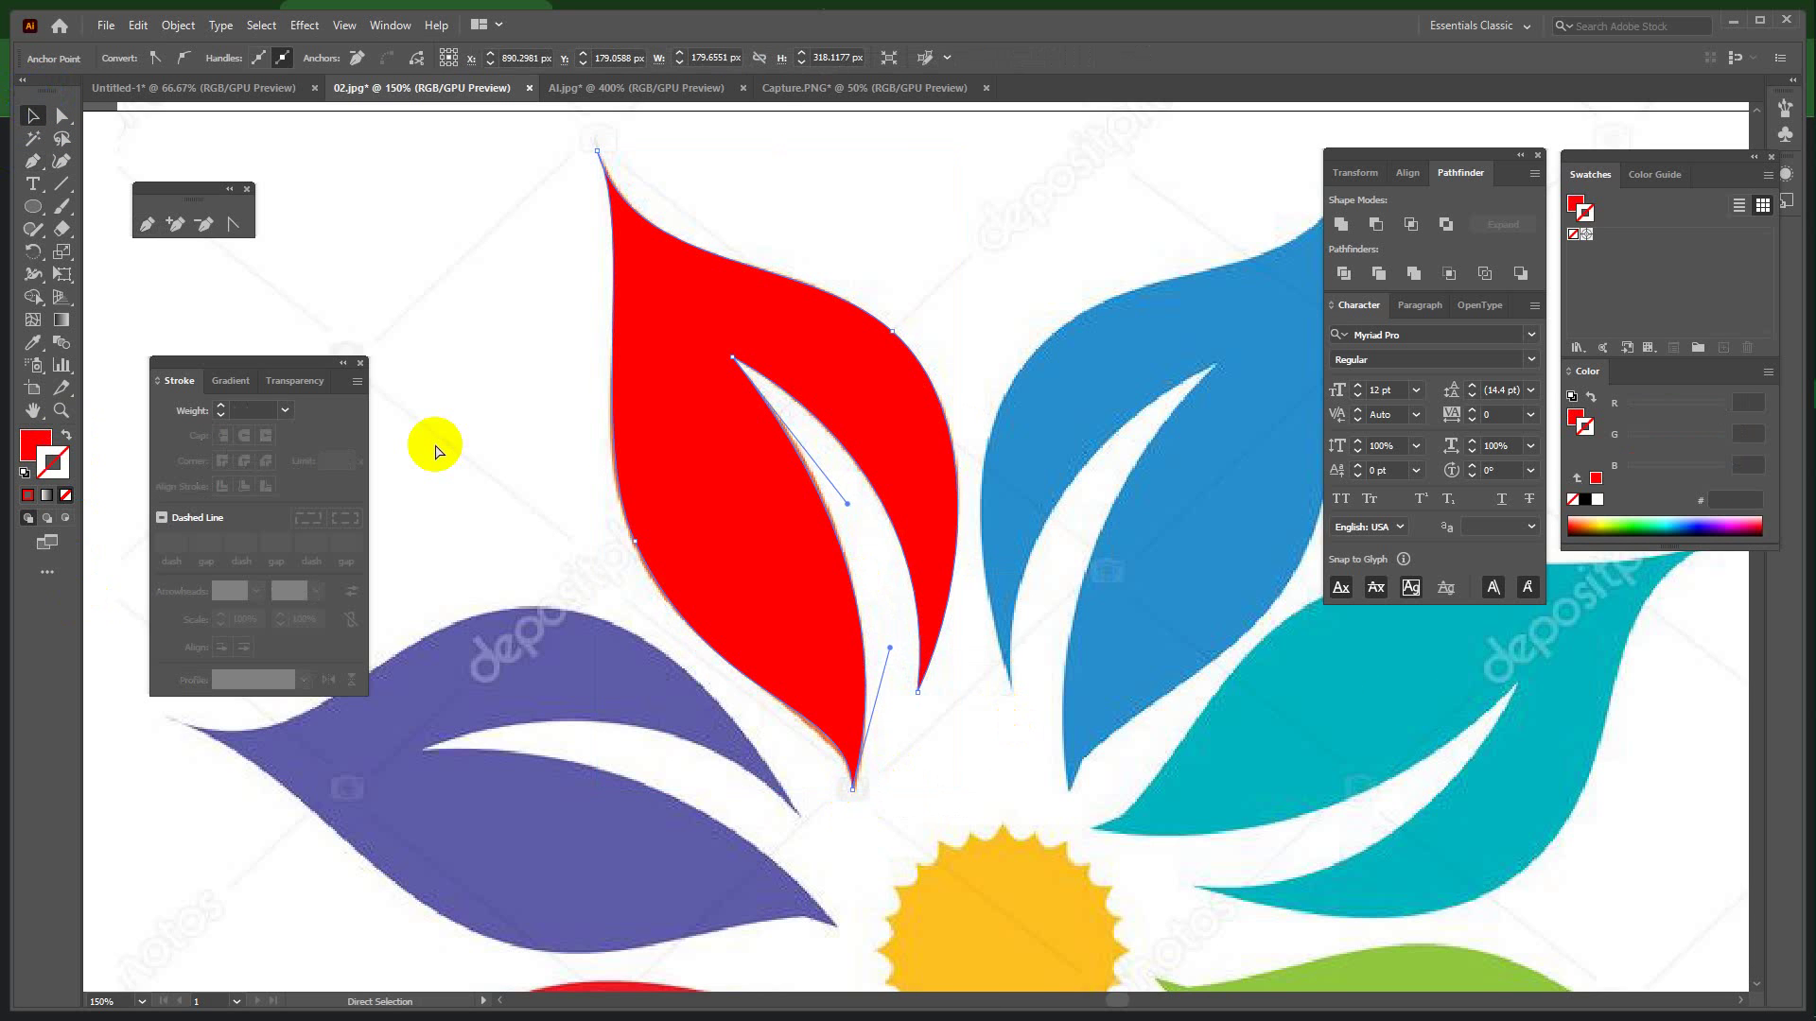
key(ctrl+minus)
key(ctrl+minus)
key(ctrl+minus)
drag(709, 655, 614, 542)
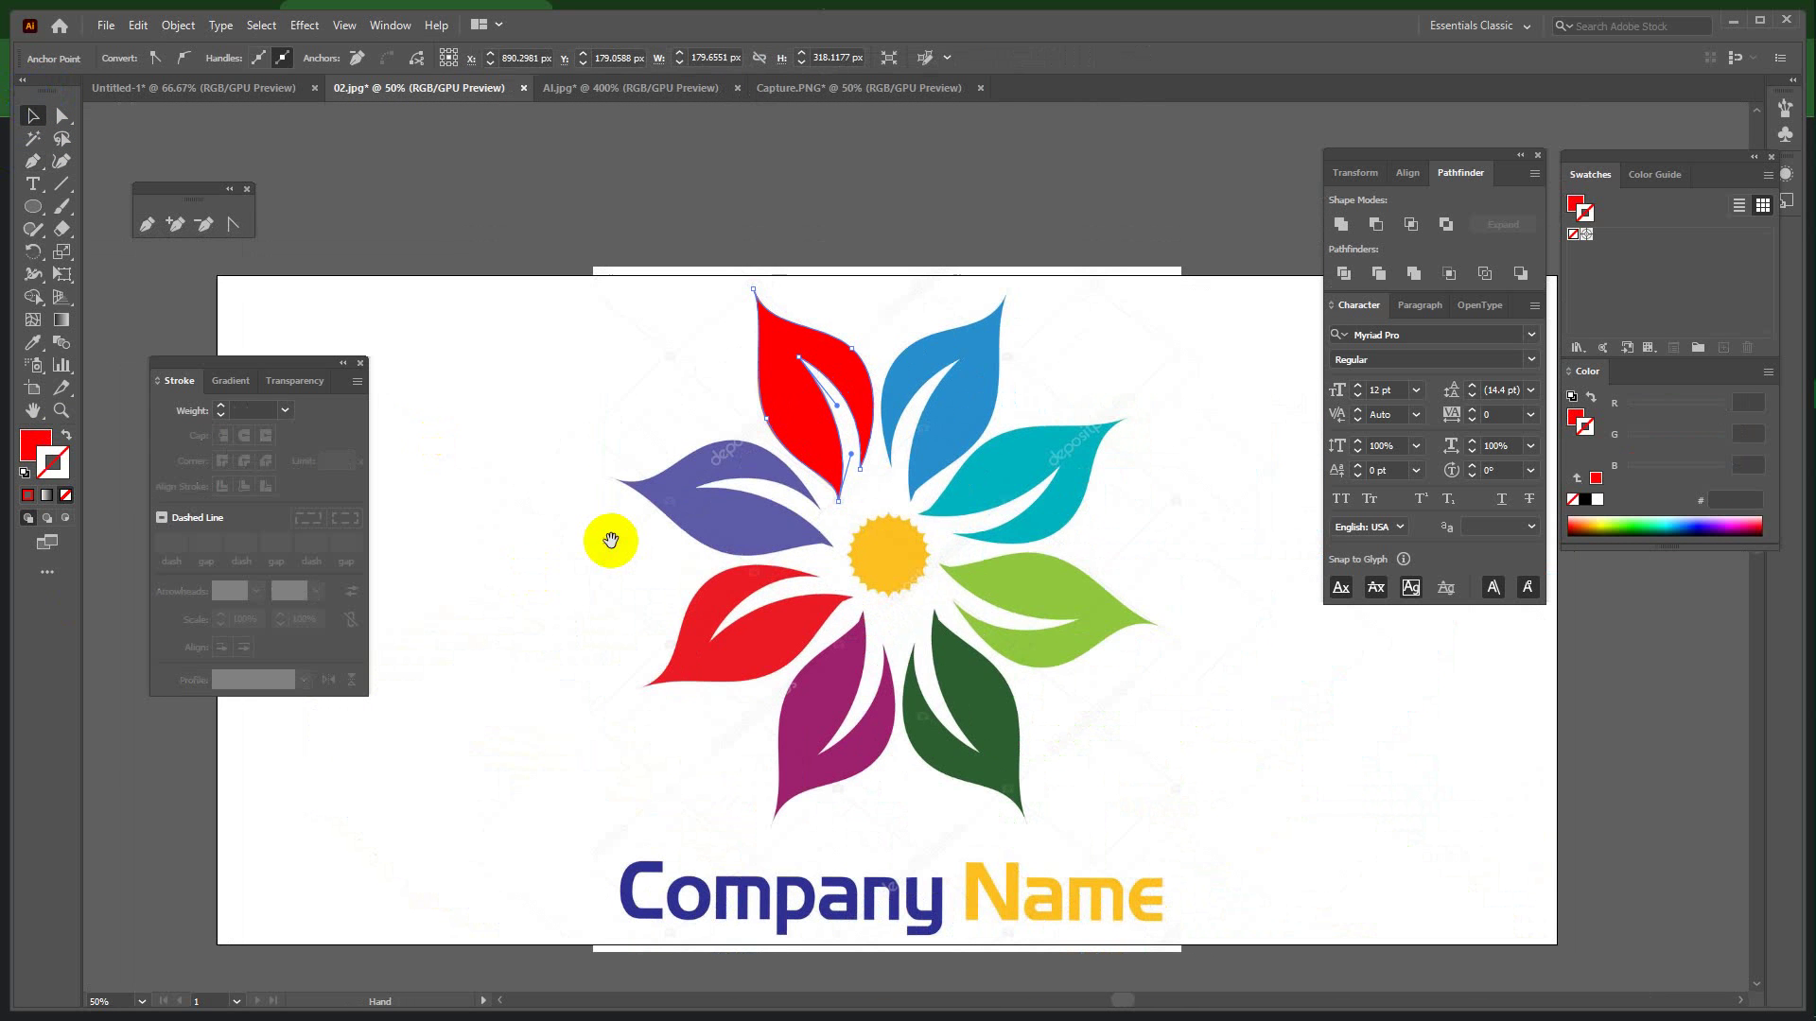
key(r)
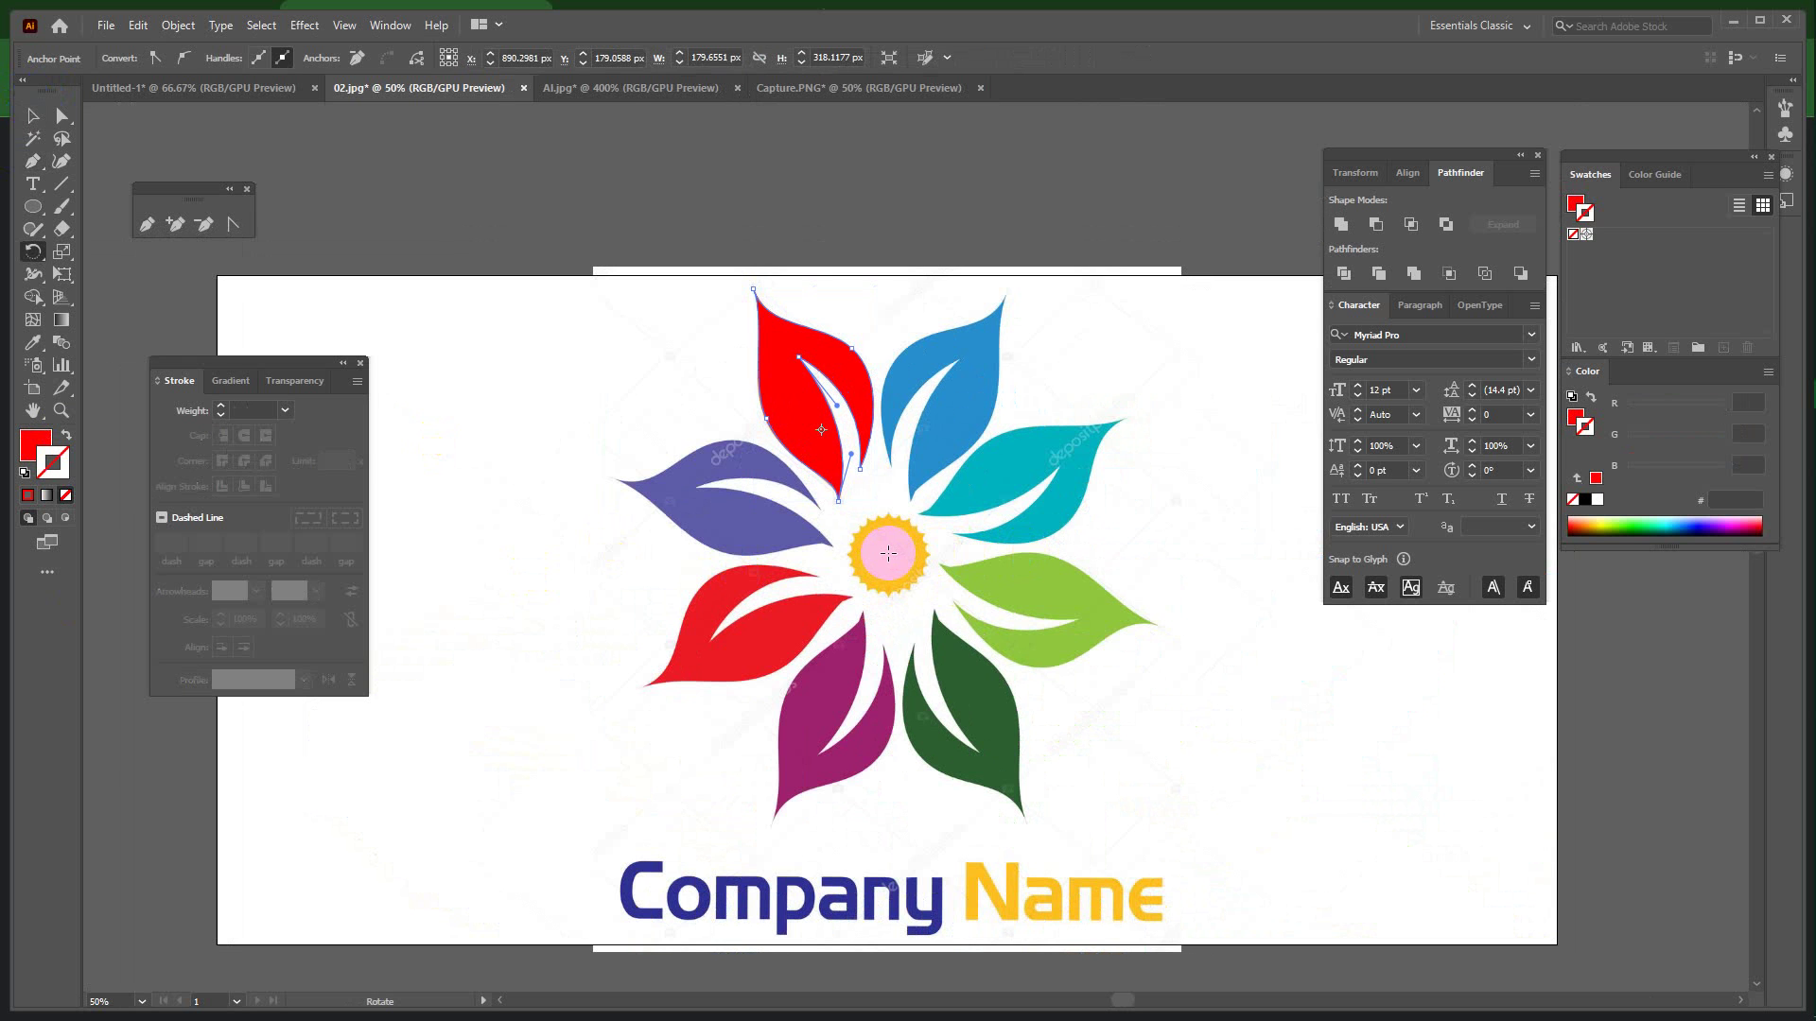
alt+click(888, 553)
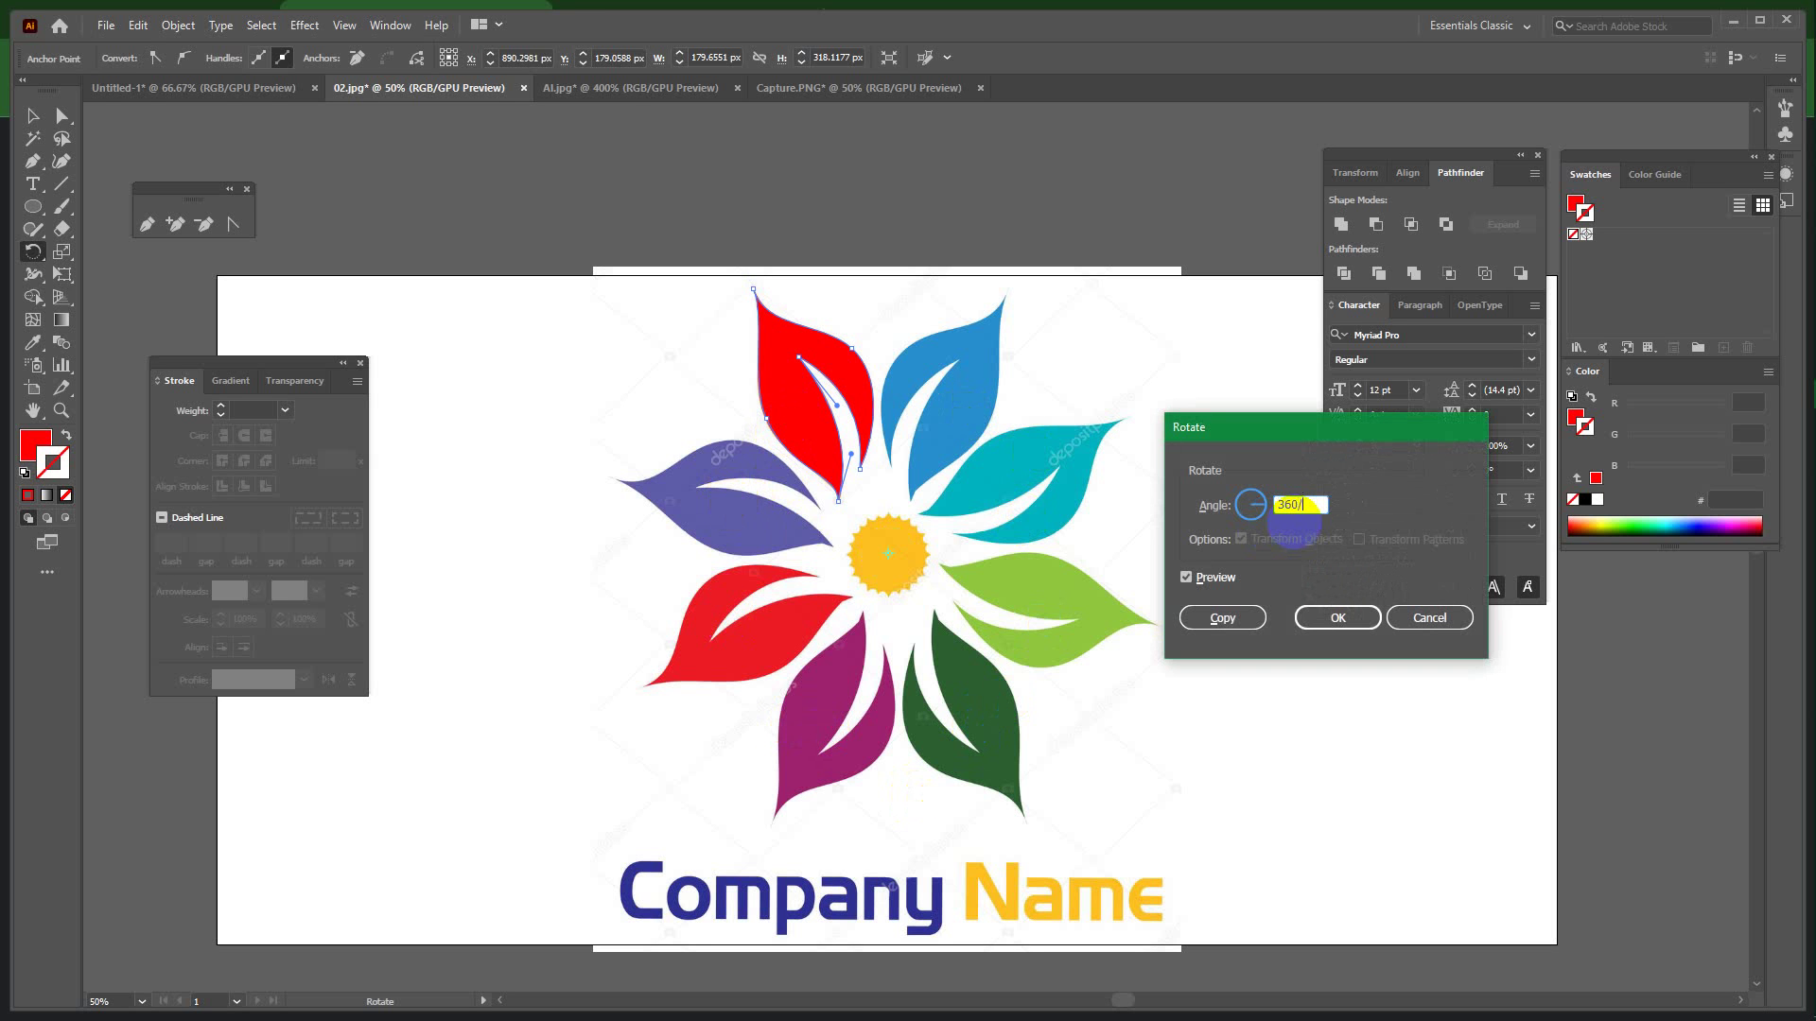
click(1222, 618)
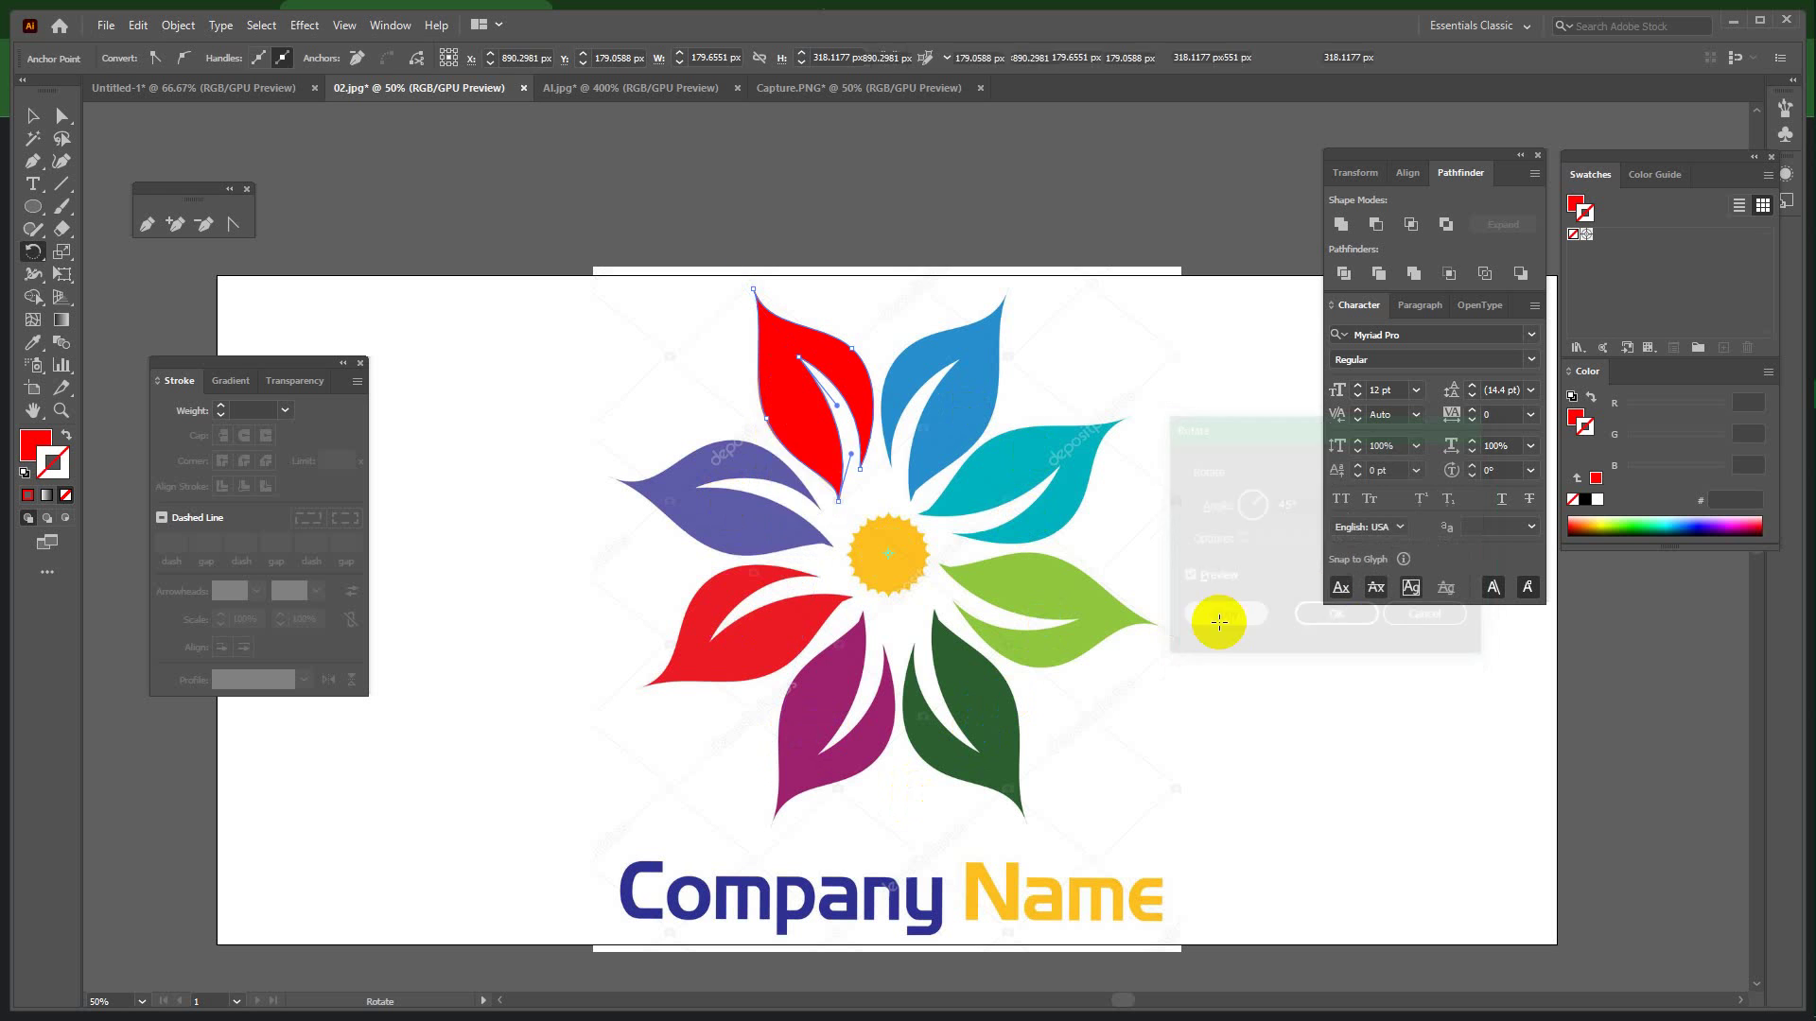
key(ctrl+z)
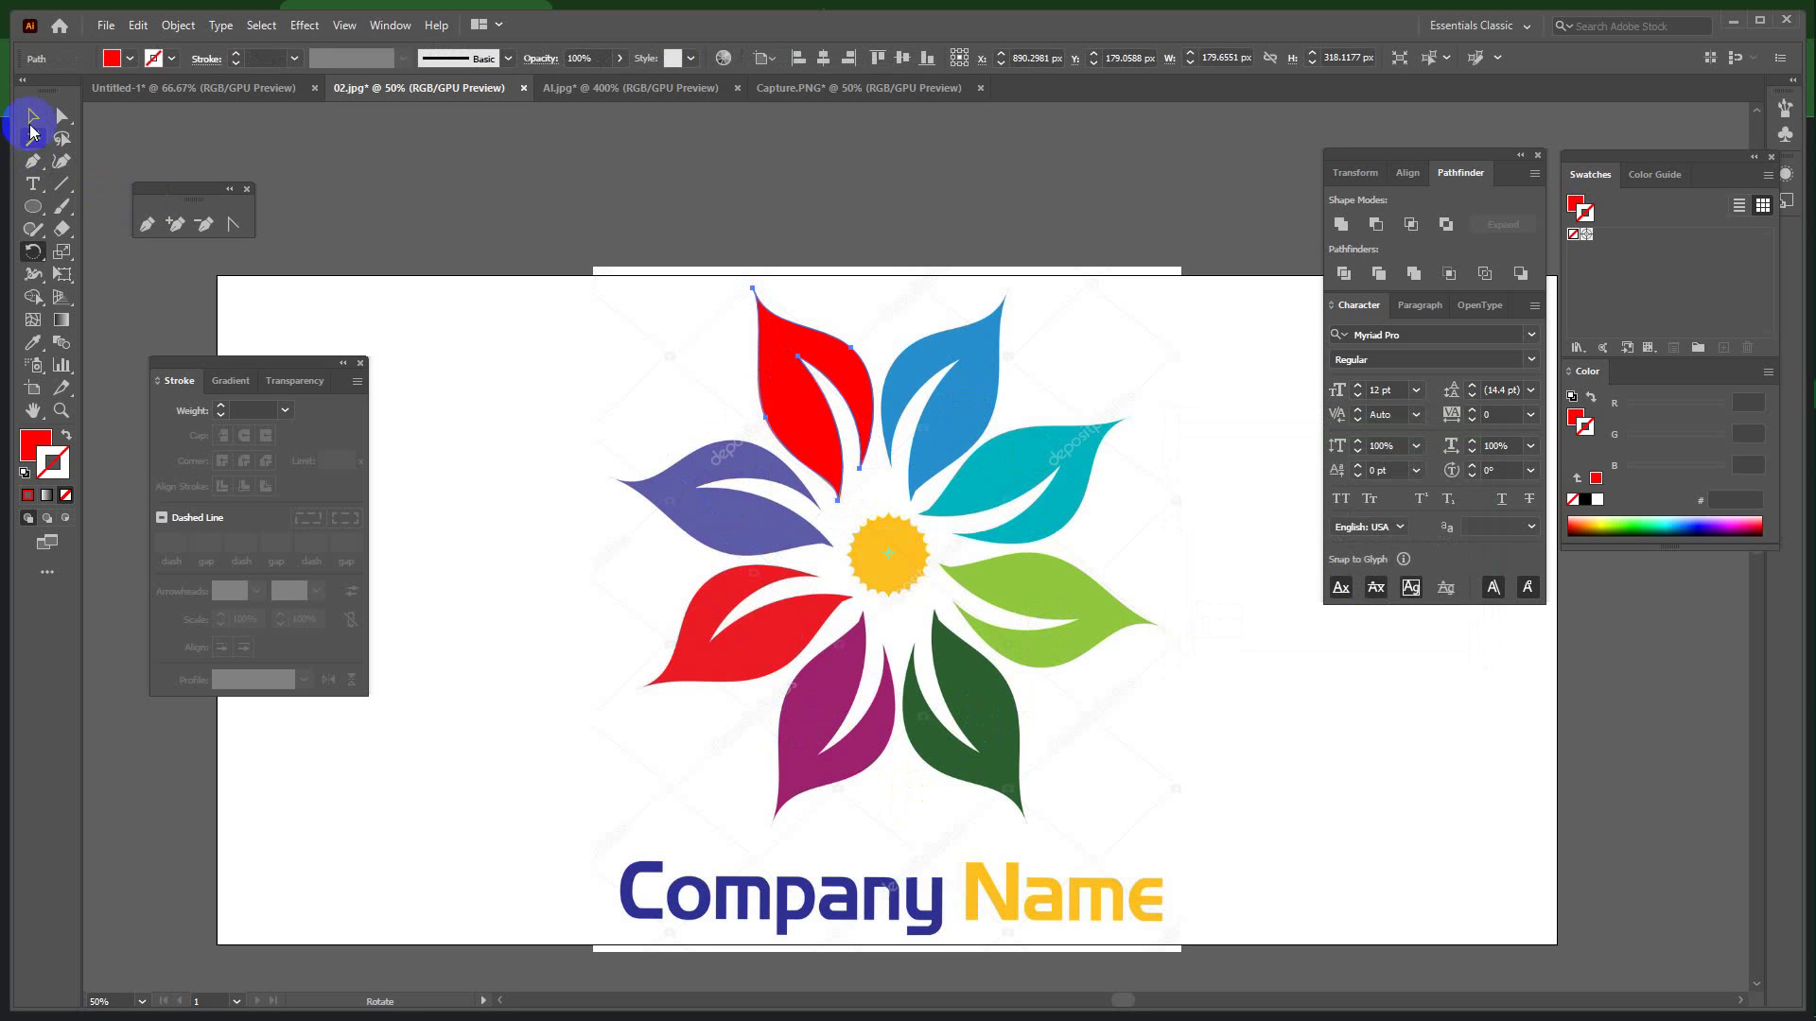
Select the red petal and make a copy rotated 45° about the centre of the yellow circle.
click(32, 116)
click(808, 346)
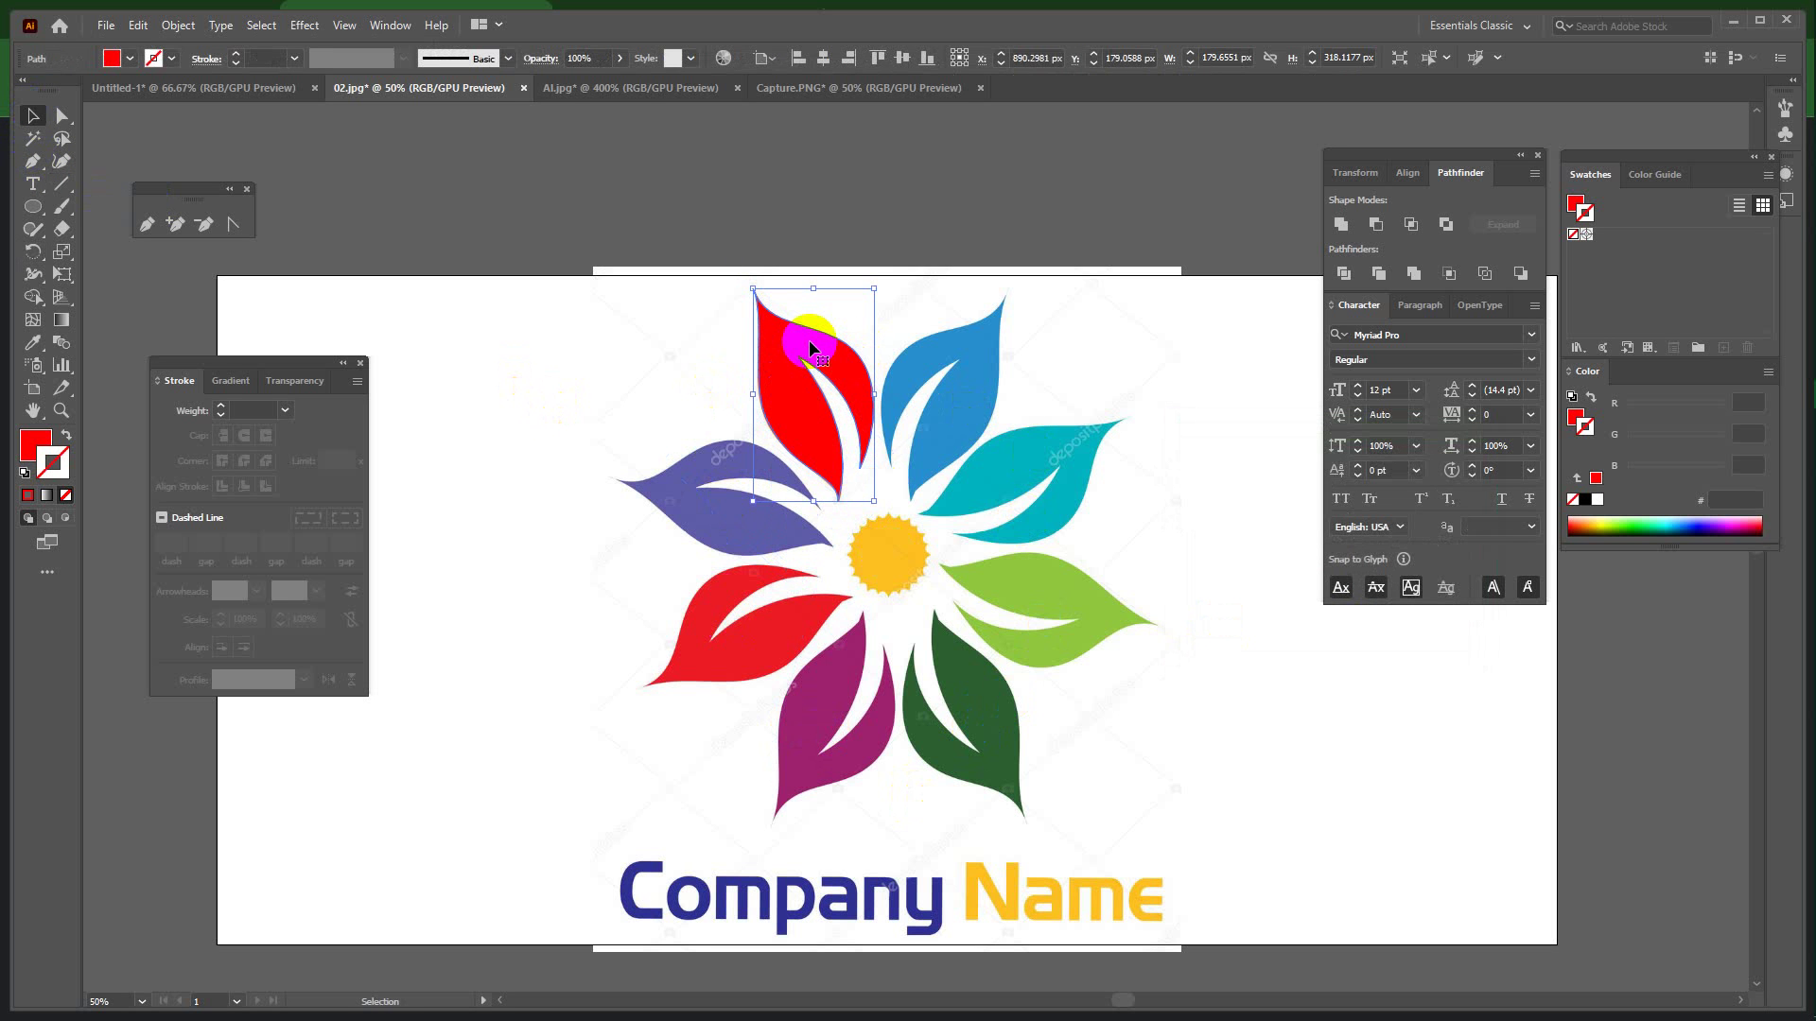
key(r)
click(891, 553)
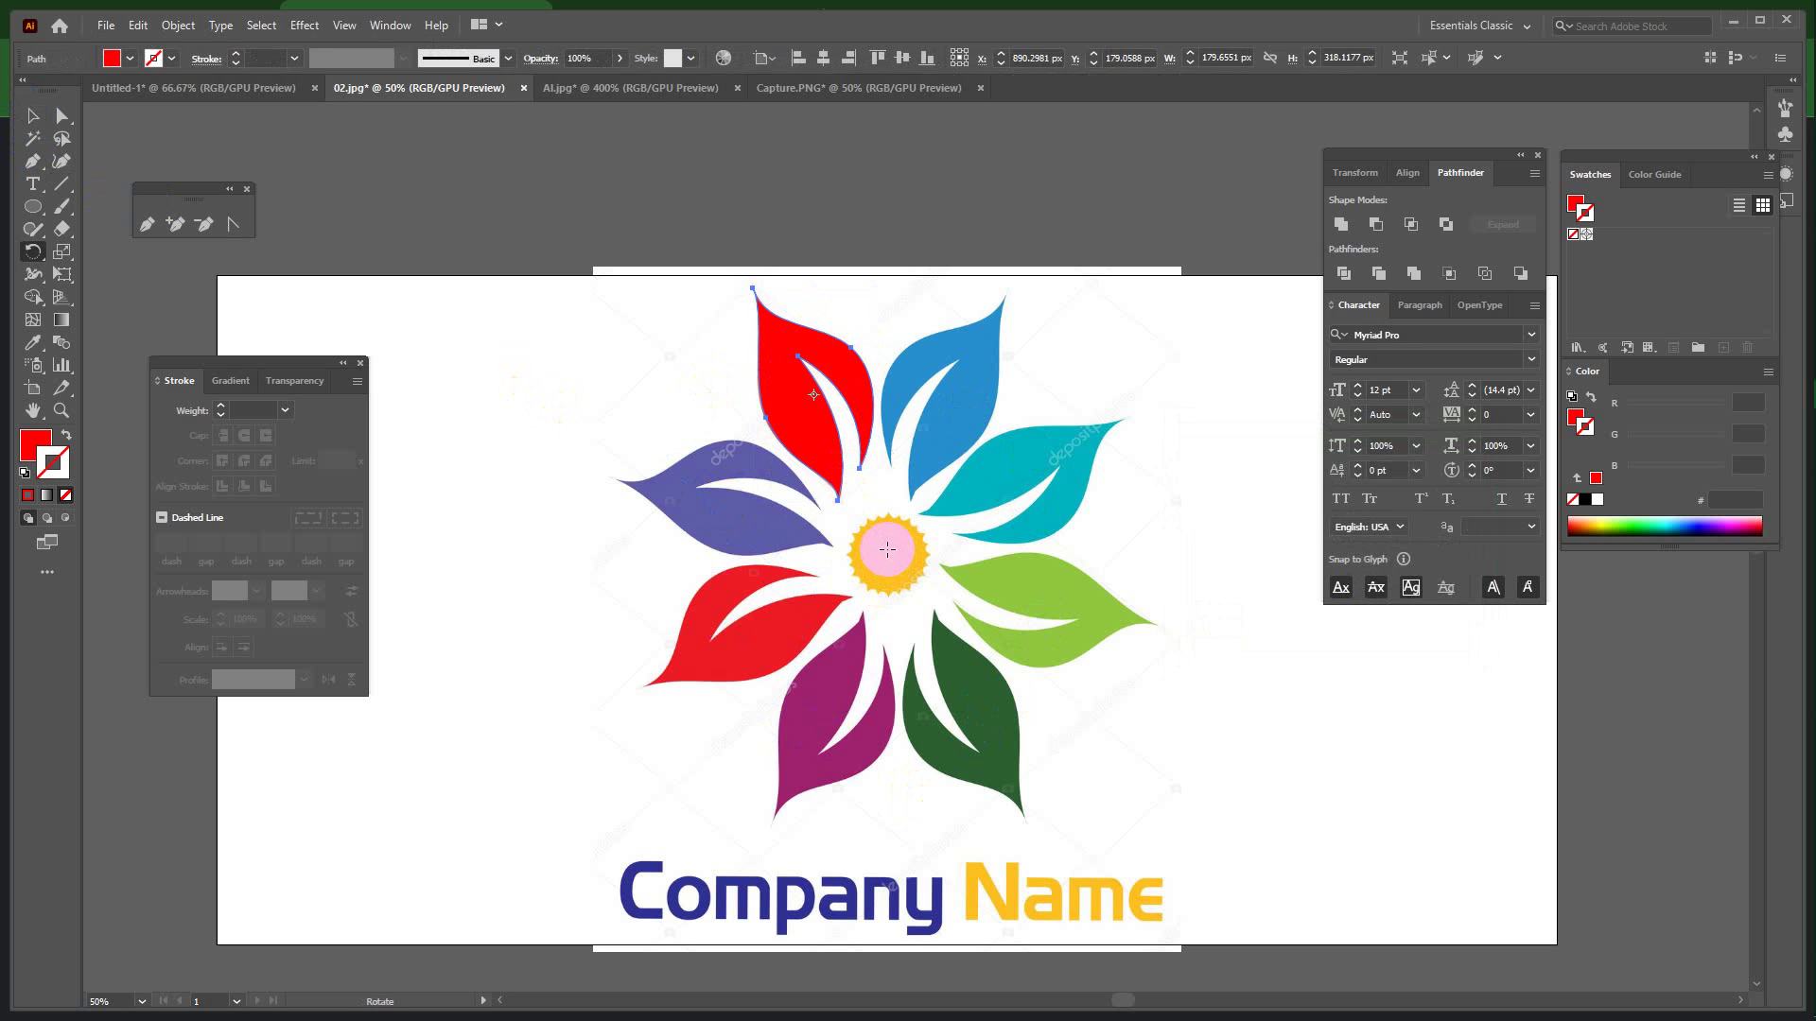
alt+click(889, 552)
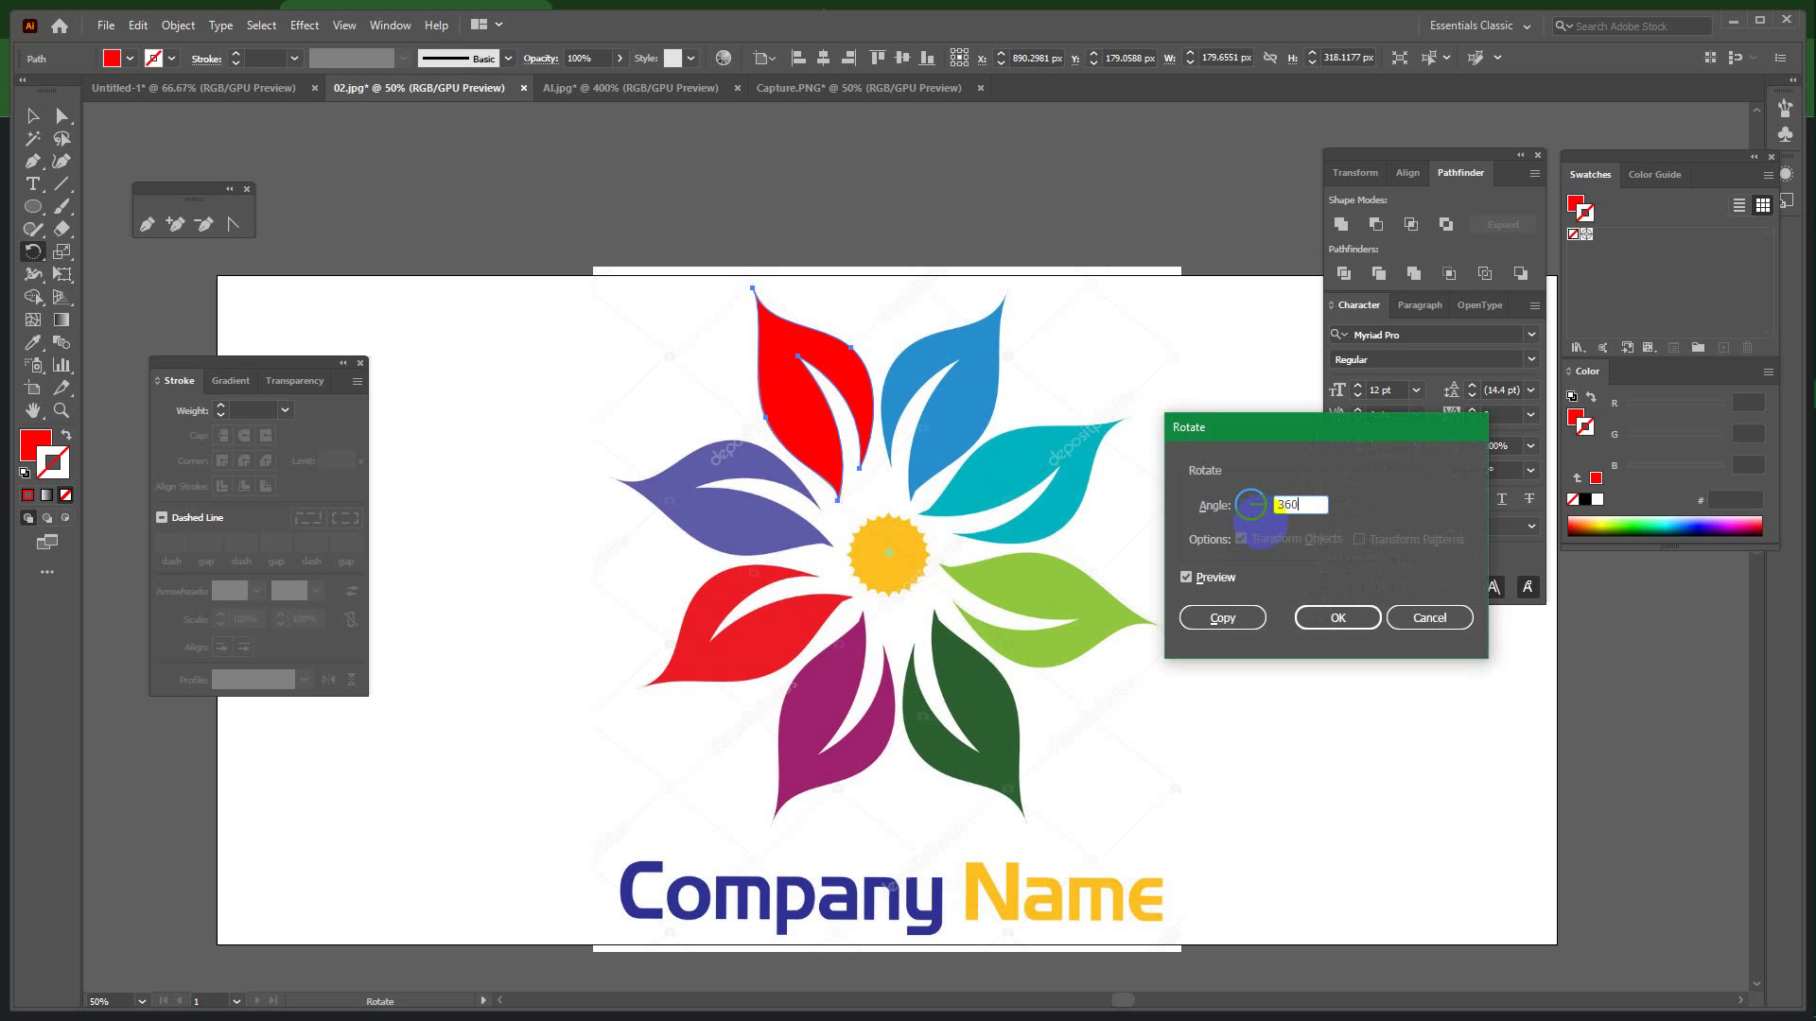
click(1223, 617)
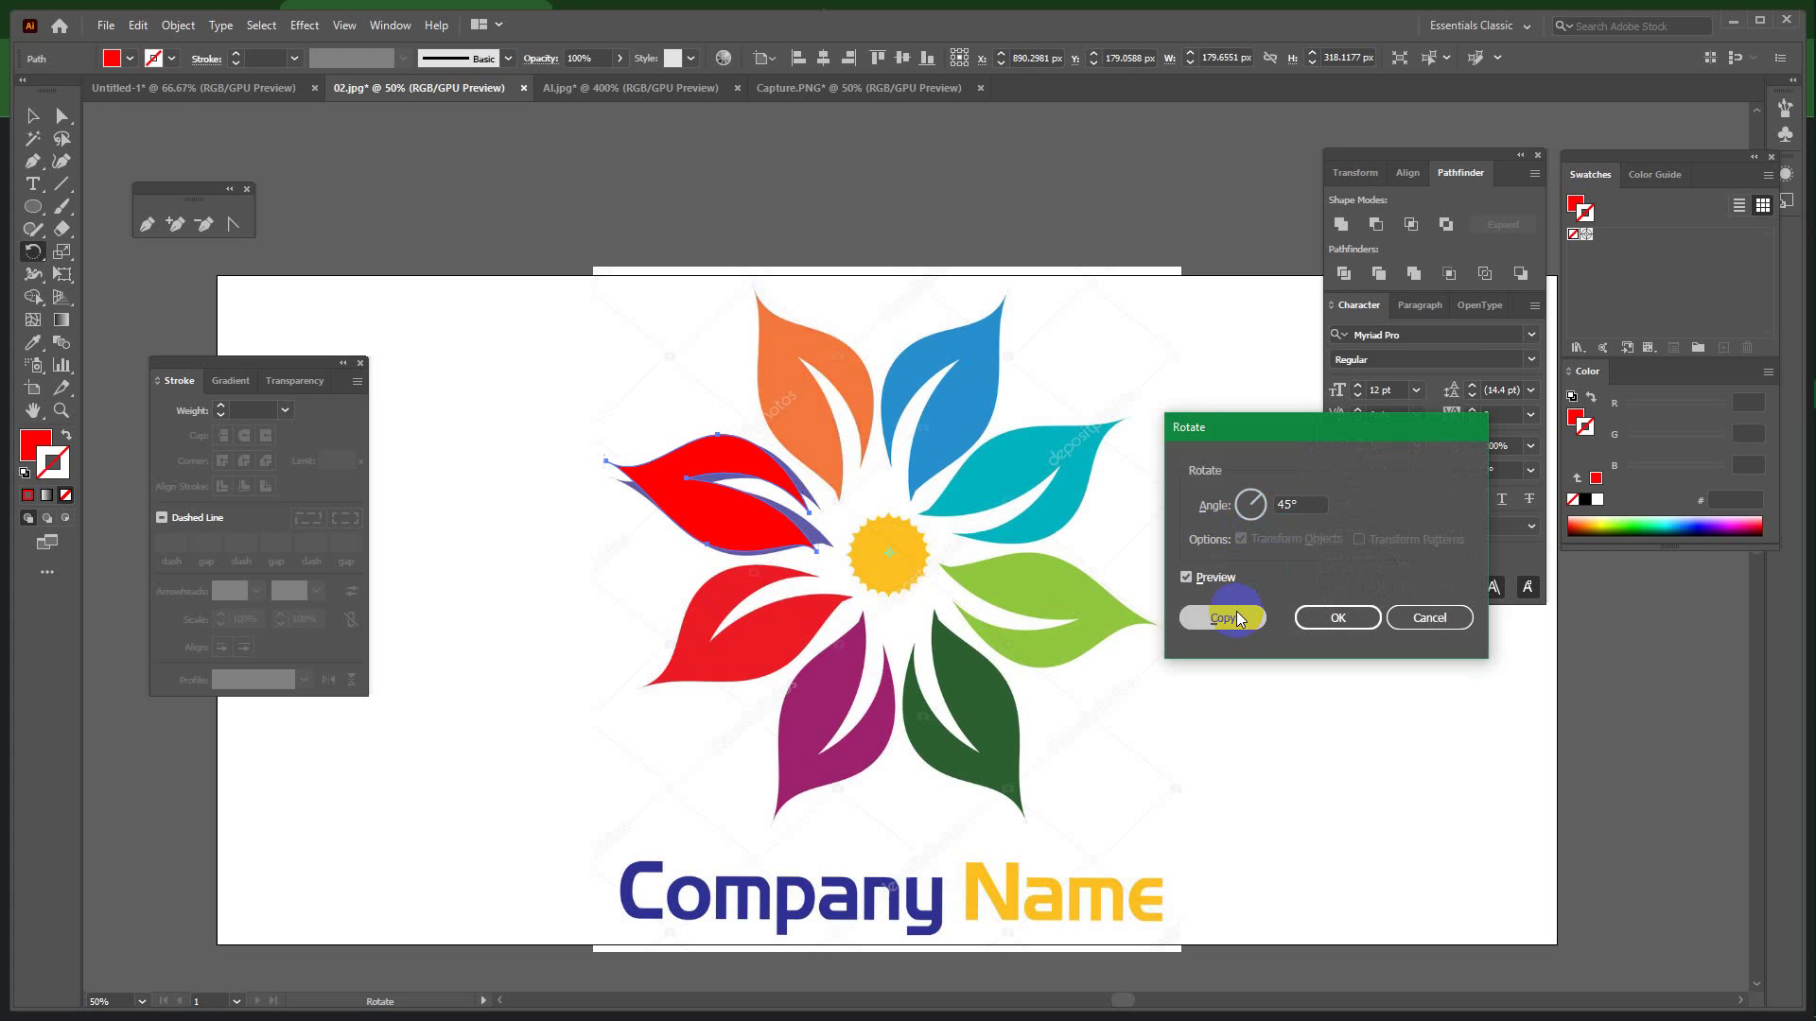
Repeat the rotated copy six times to complete the ring of eight petals around the yellow centre.
click(32, 114)
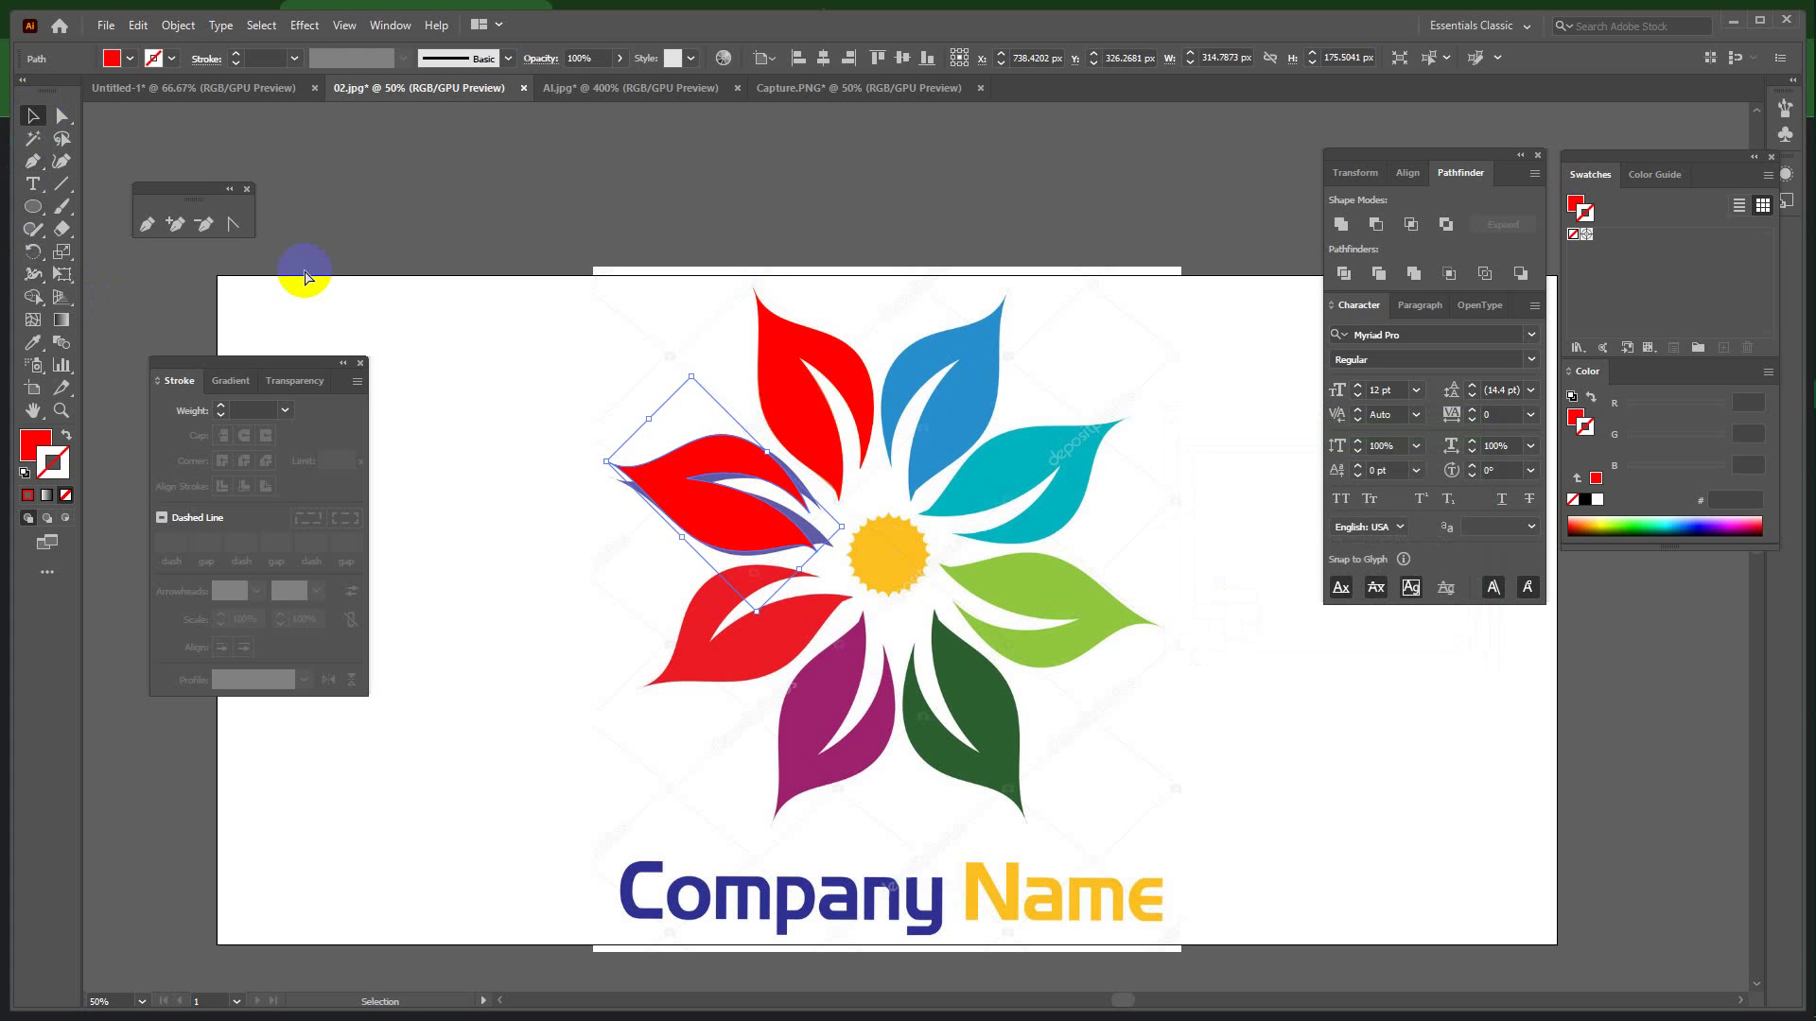
key(ctrl+d)
key(ctrl+d)
key(ctrl+d)
key(ctrl+d)
key(ctrl+d)
key(ctrl+d)
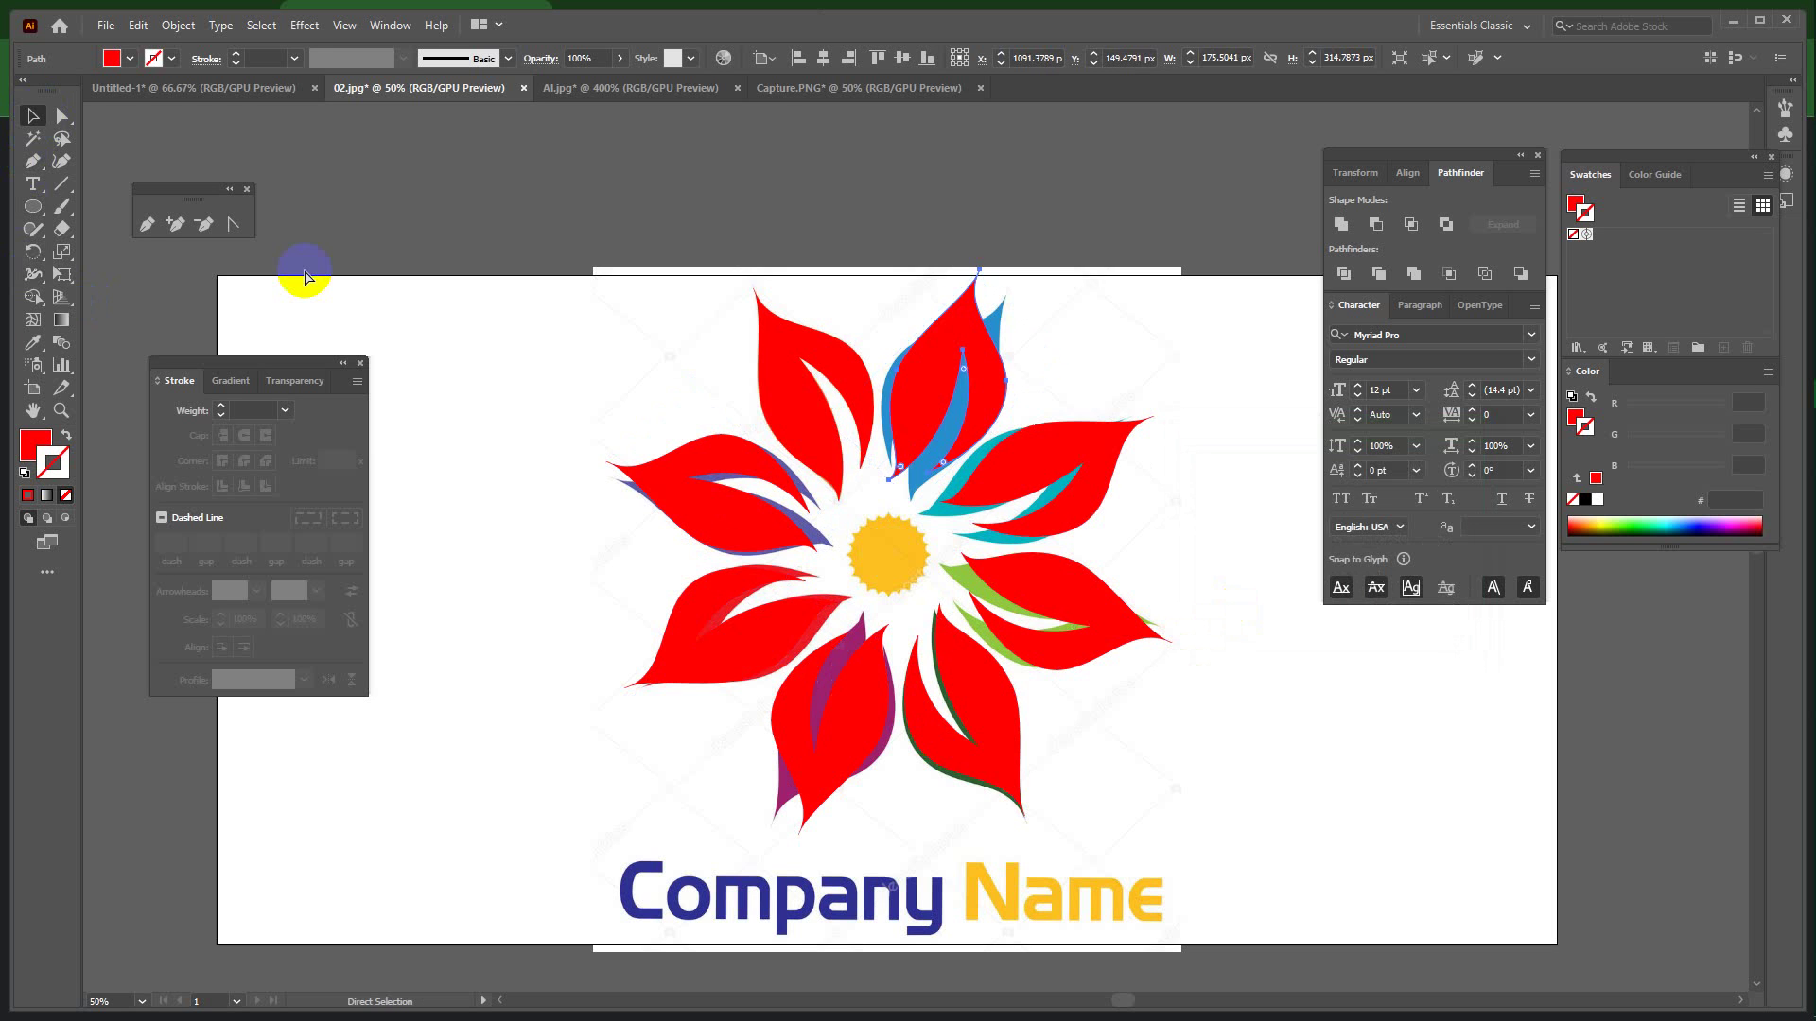
Move the ring of eight red petals off the logo image to the empty area above the artboard.
key(ctrl+minus)
key(ctrl+minus)
drag(727, 535, 923, 369)
click(1092, 408)
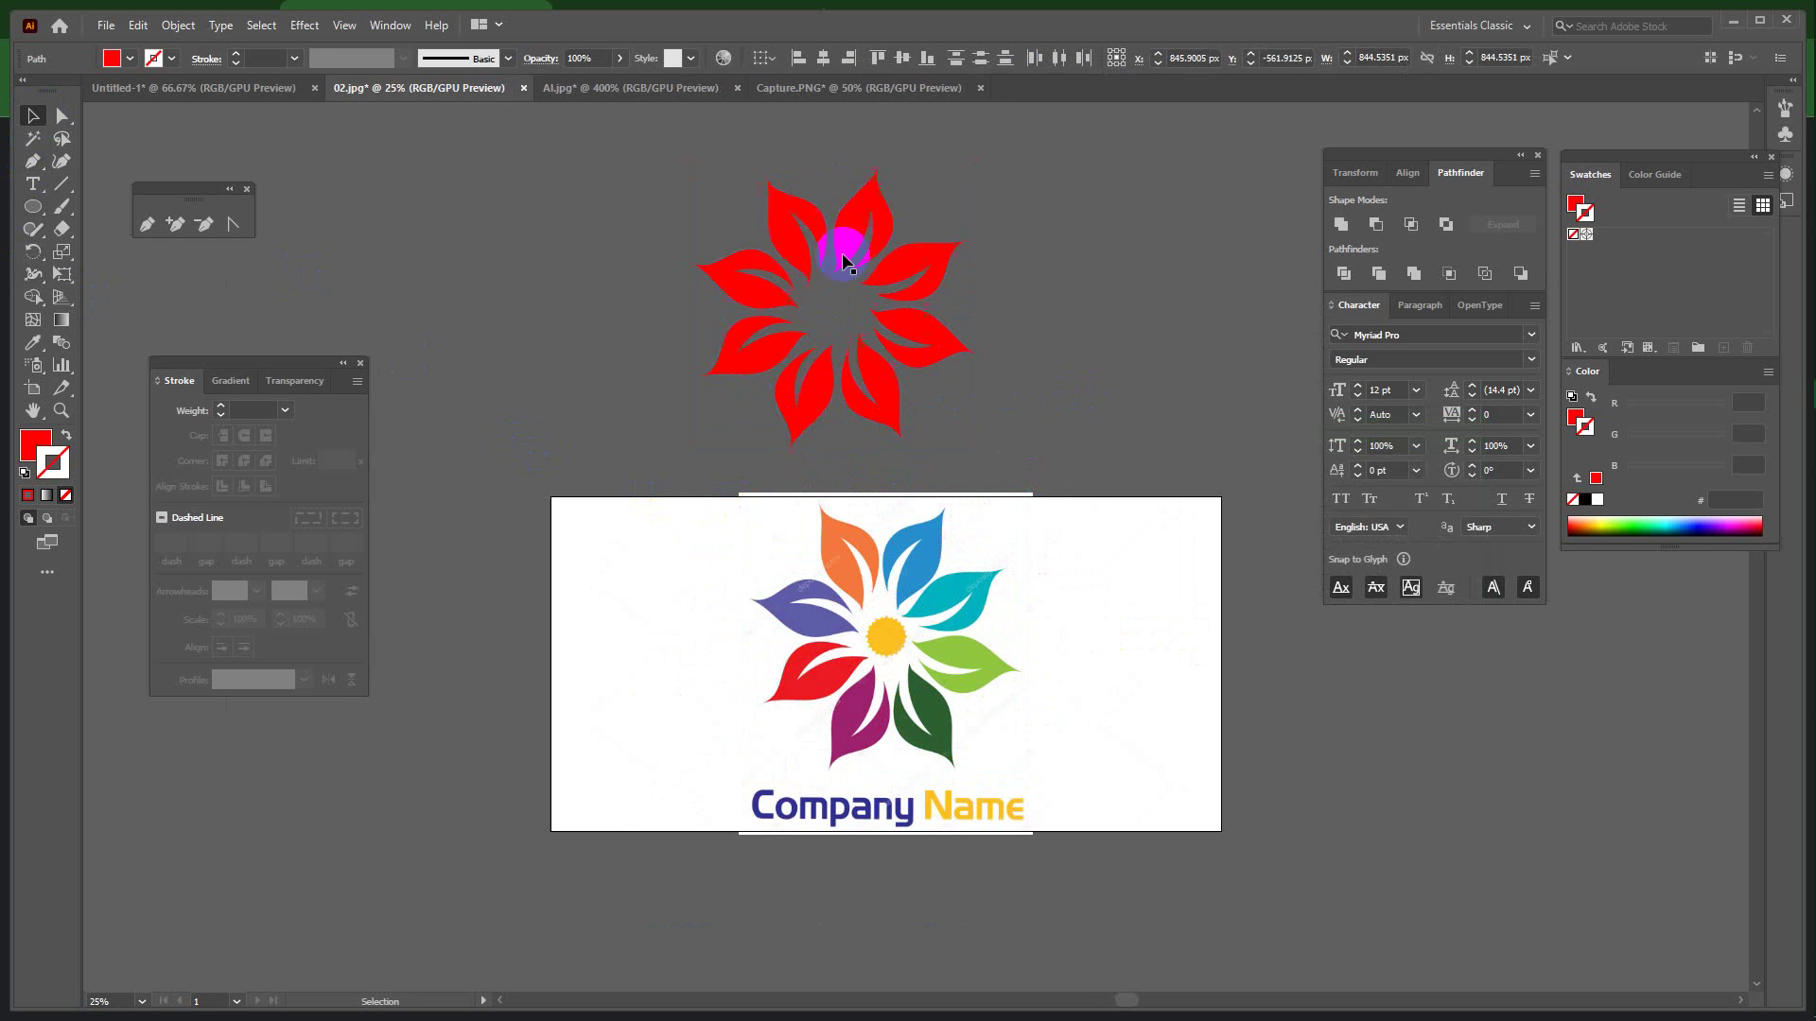
Recolour the ring's upper left petal orange and the petal below it purple, sampling both colours from the original logo.
click(792, 217)
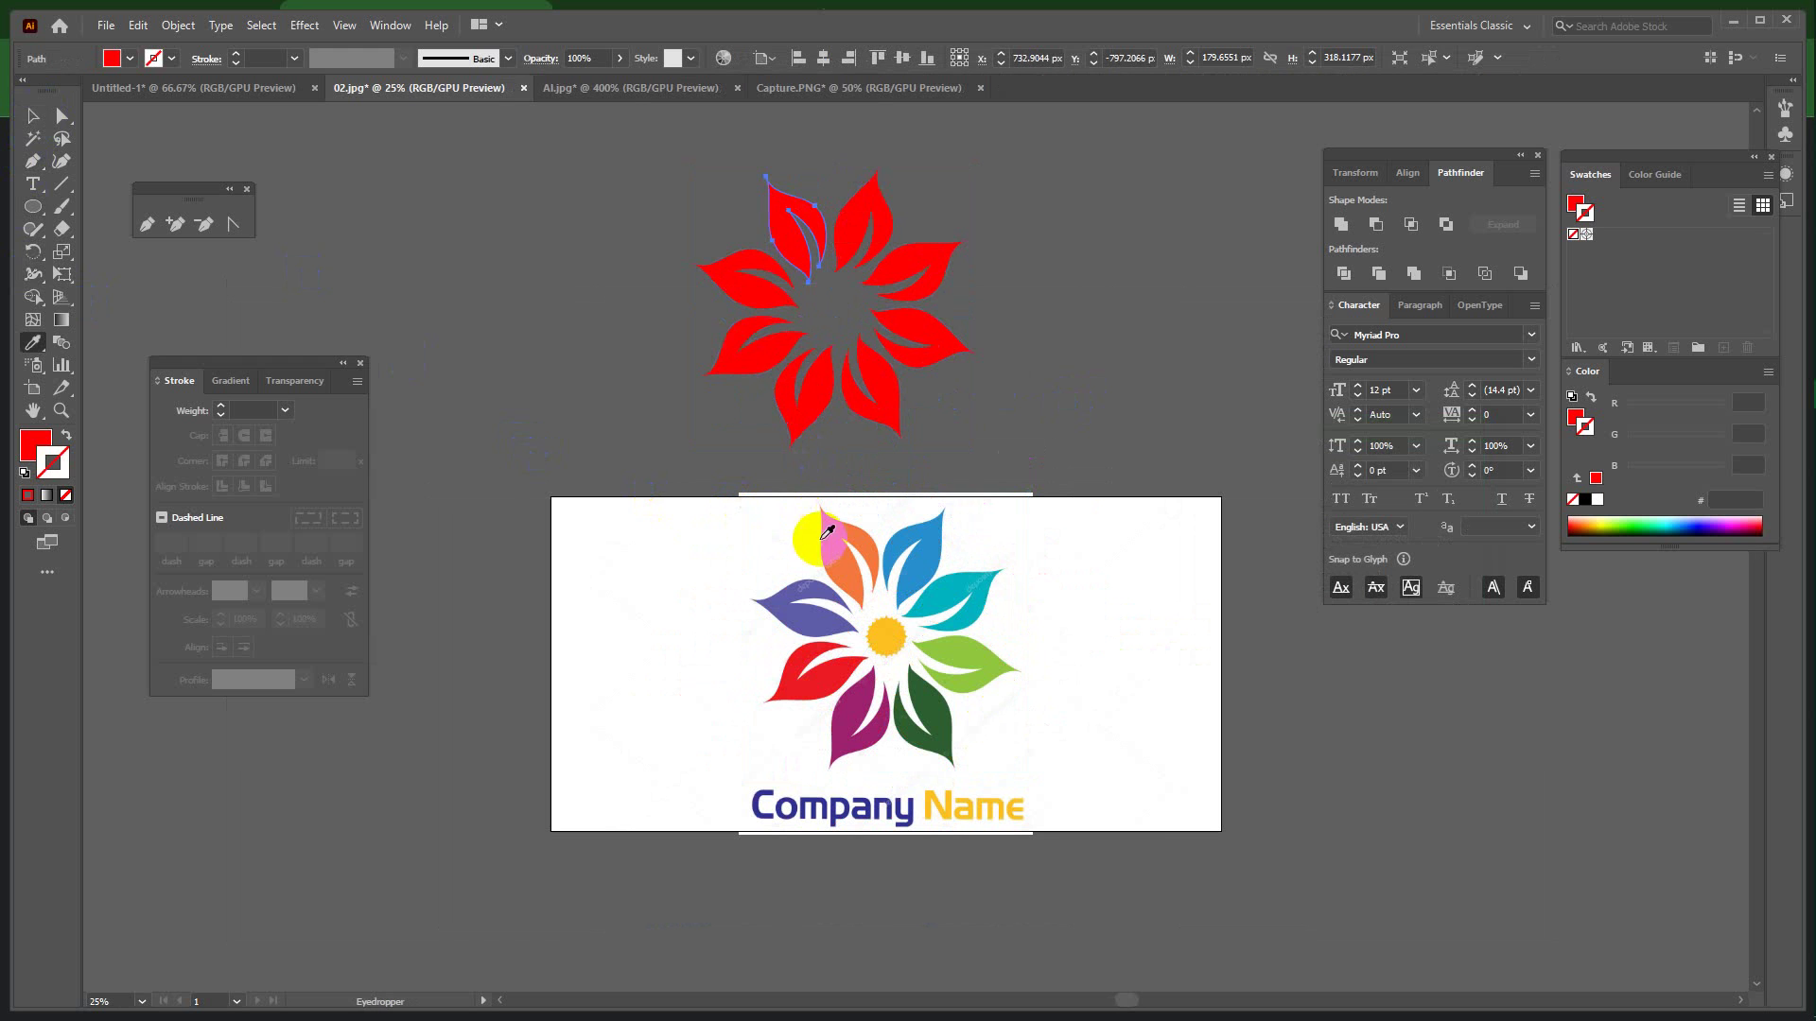
click(823, 547)
key(v)
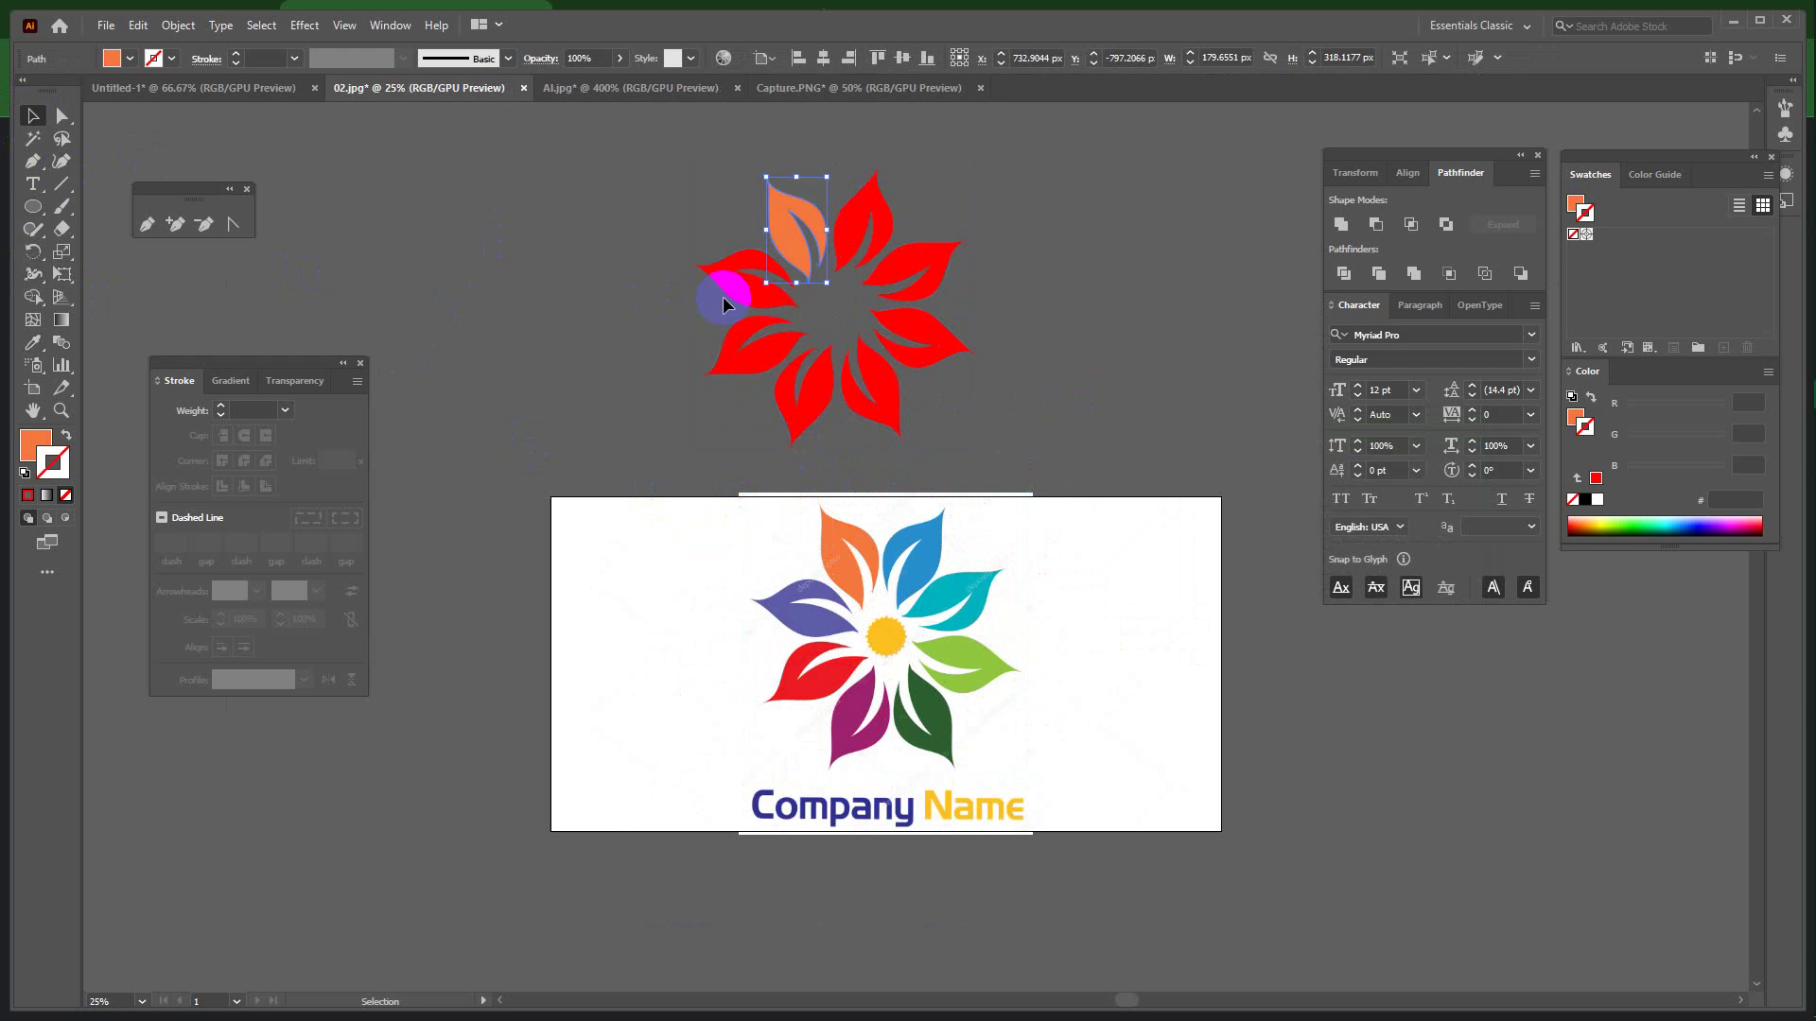
click(726, 301)
key(i)
click(803, 615)
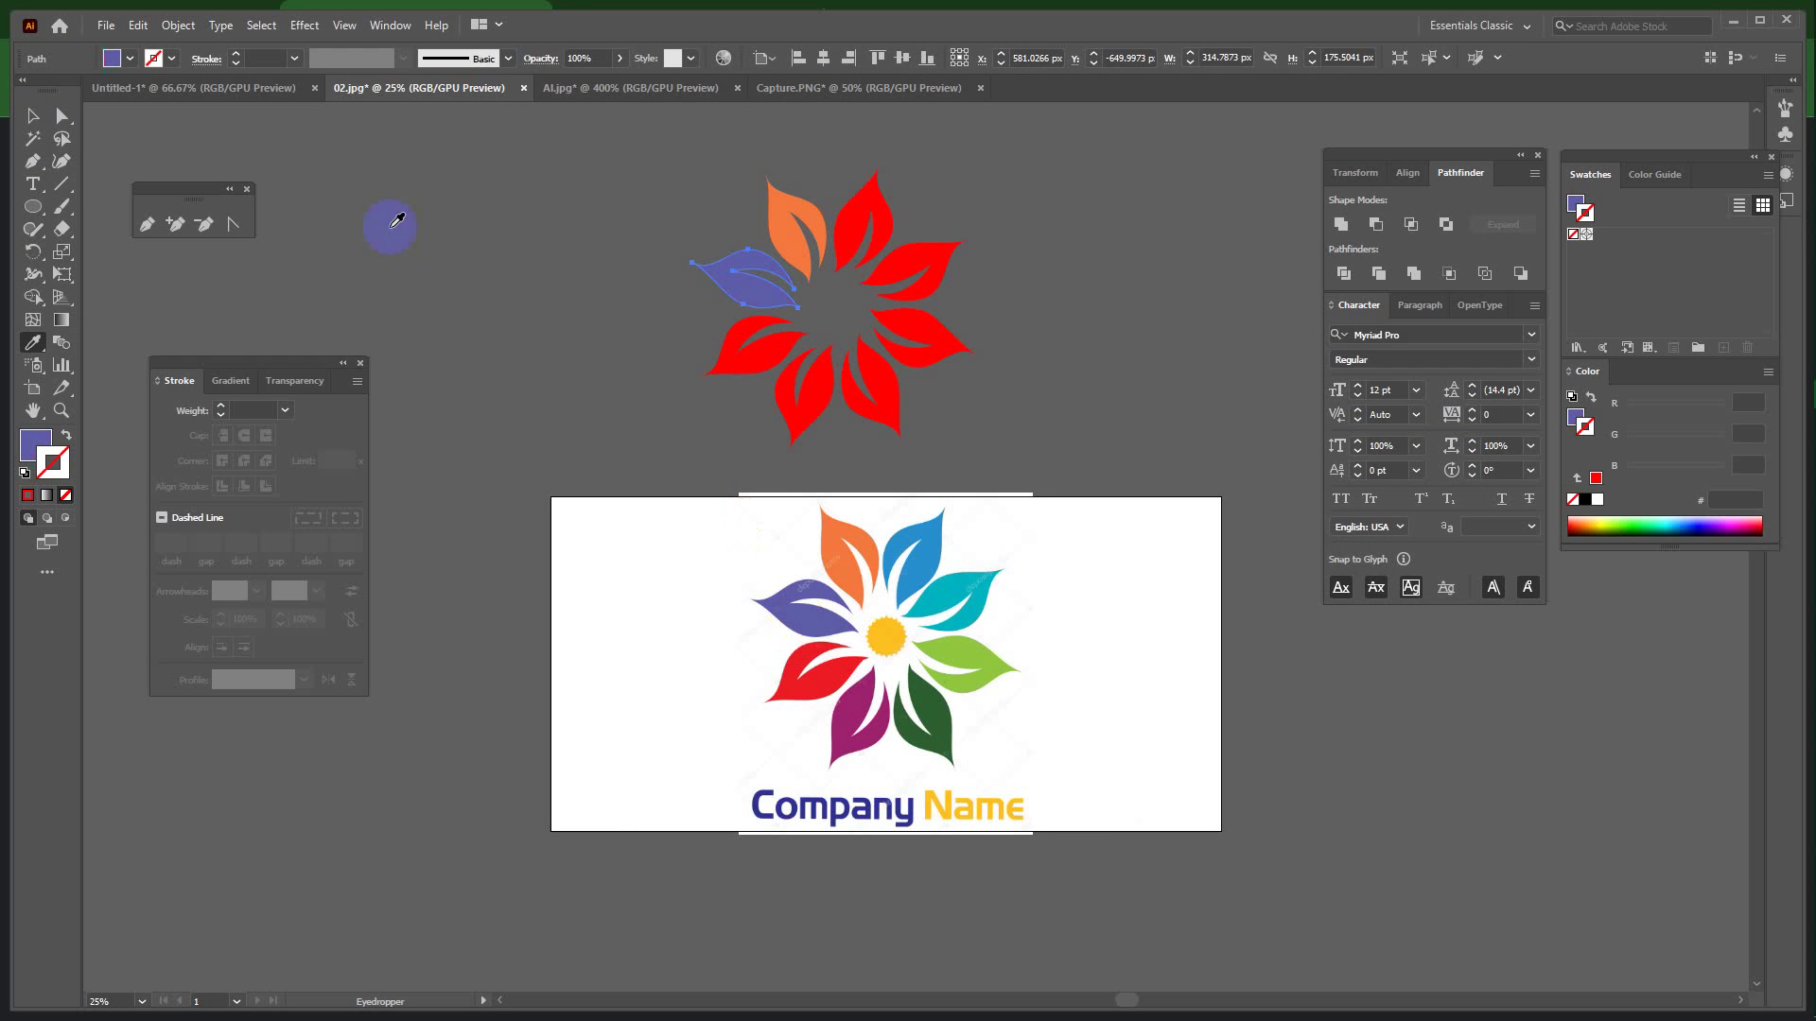
Recolour the ring's lower left petal magenta and its lower right bottom petal dark green with colours sampled from the logo.
click(33, 118)
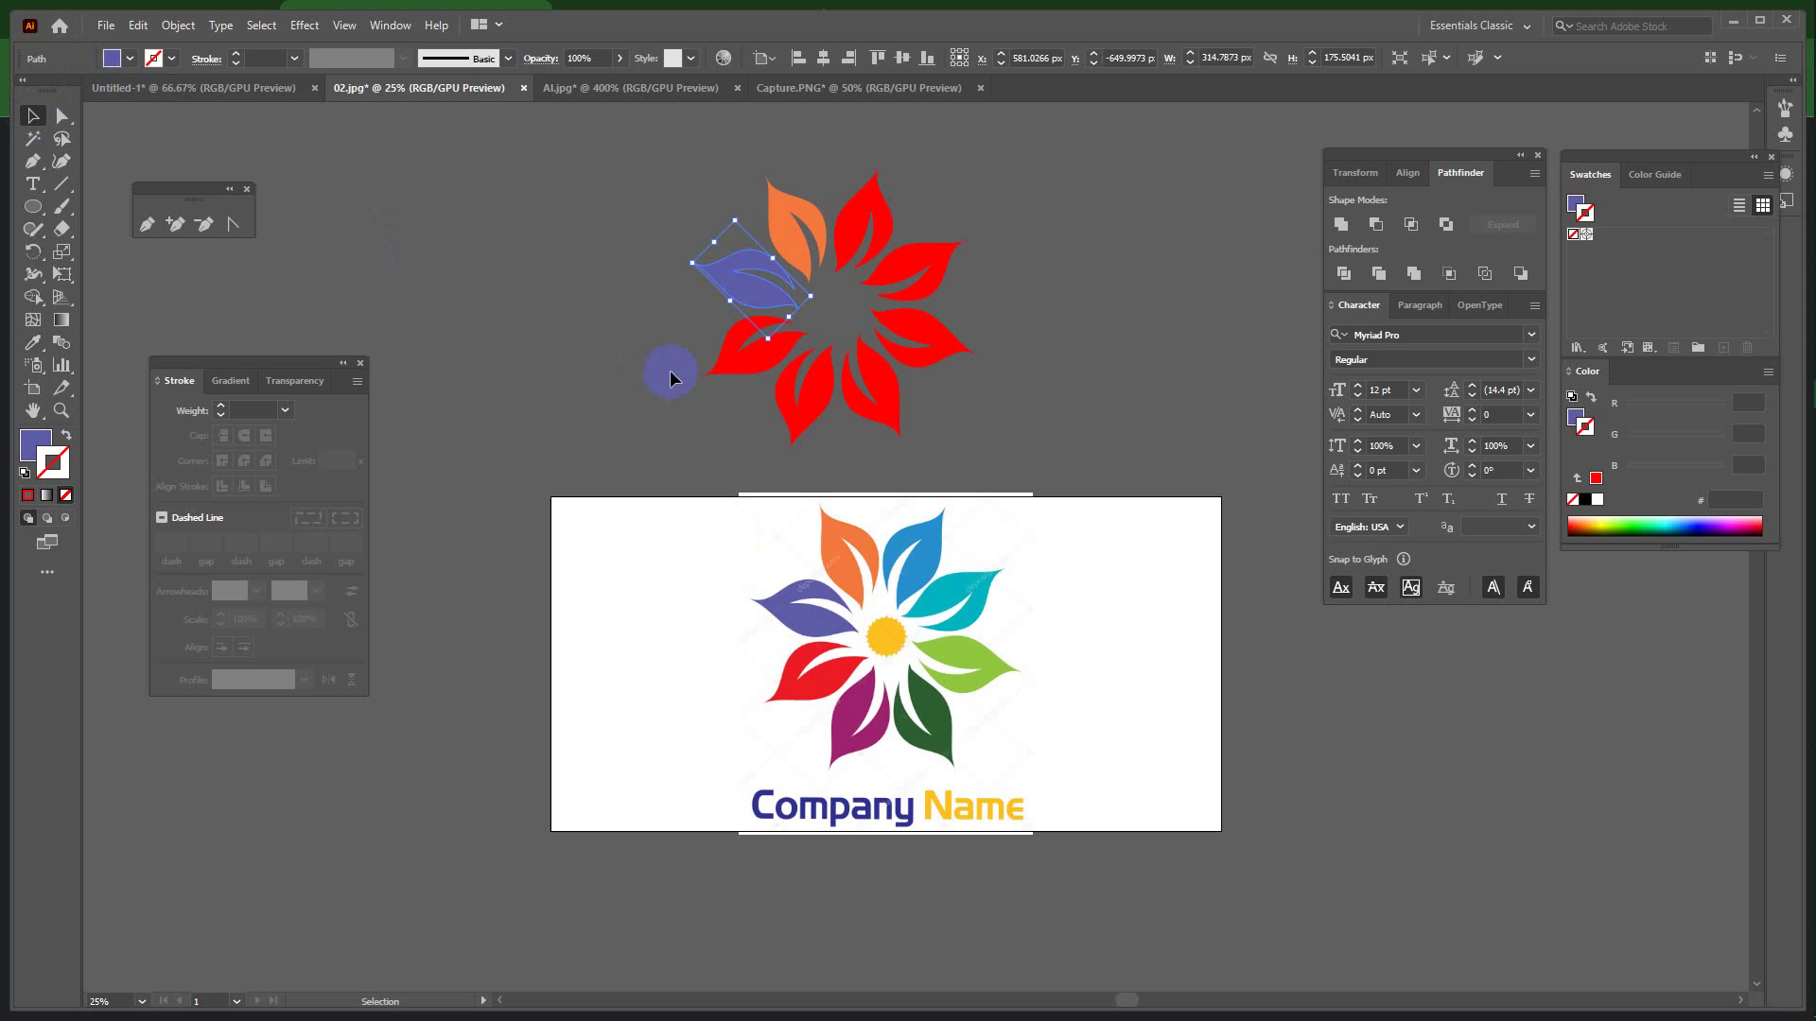
click(734, 378)
key(i)
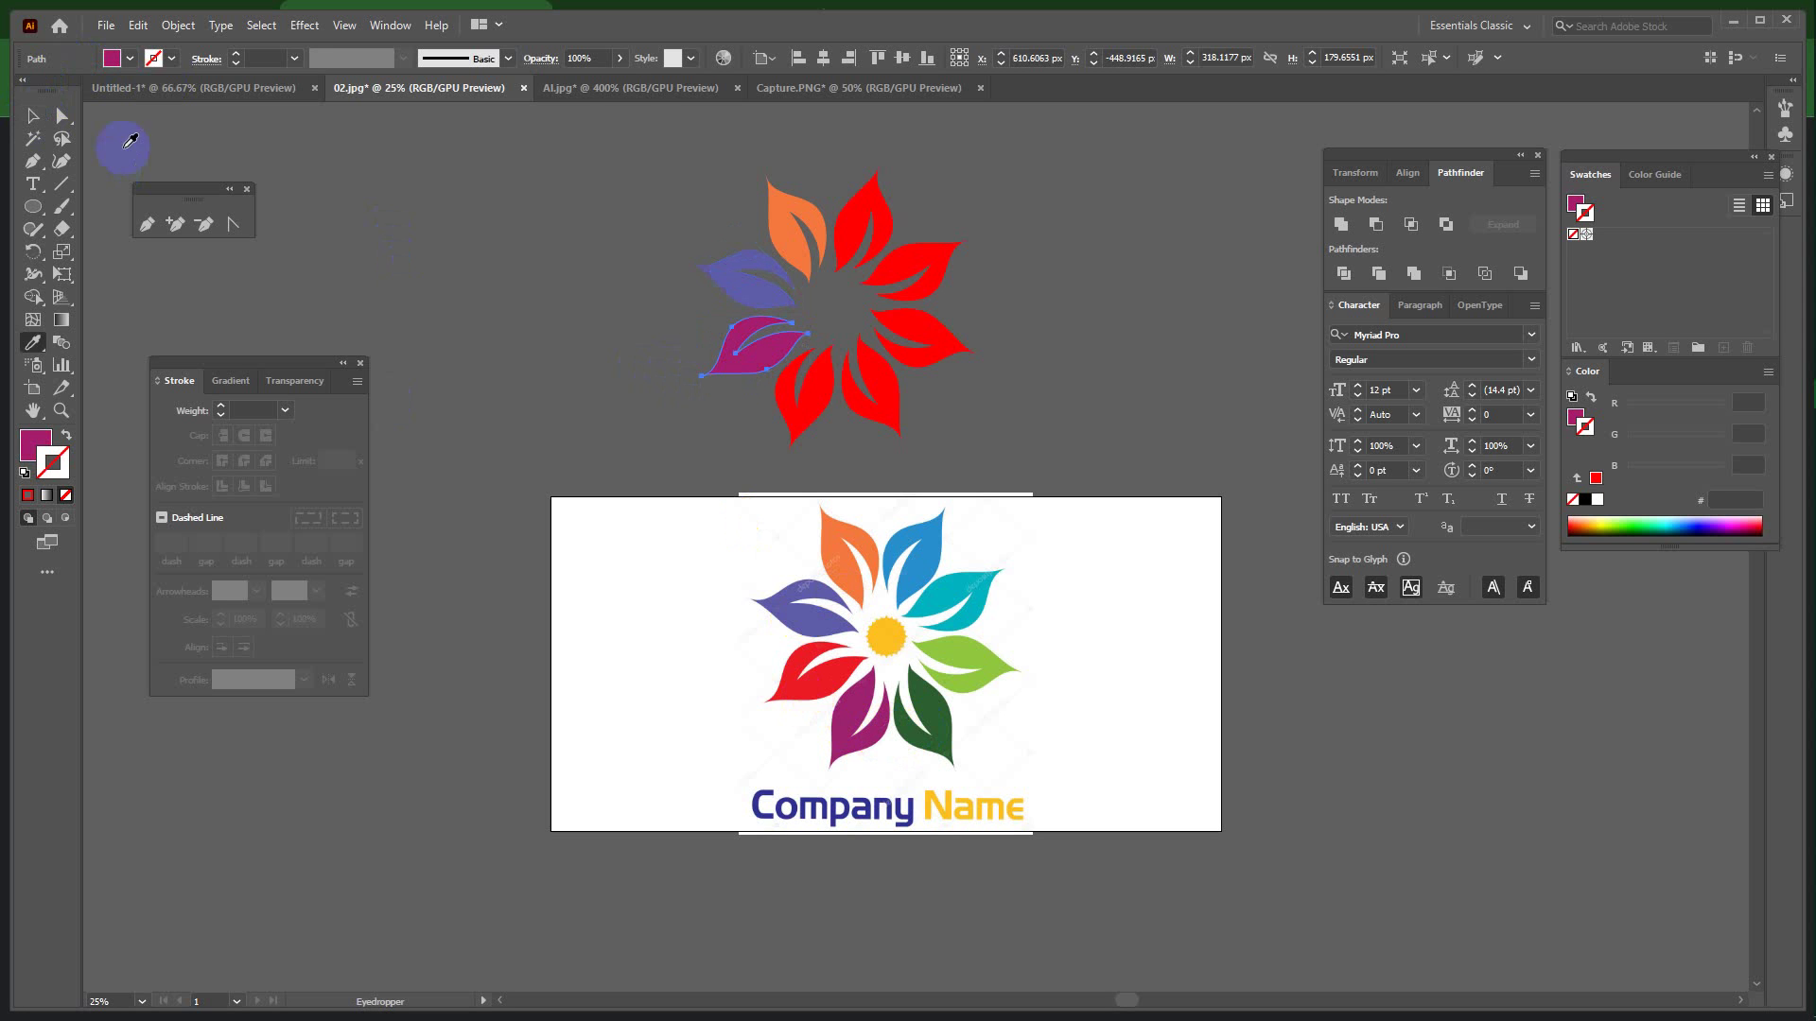
click(31, 117)
click(880, 409)
key(i)
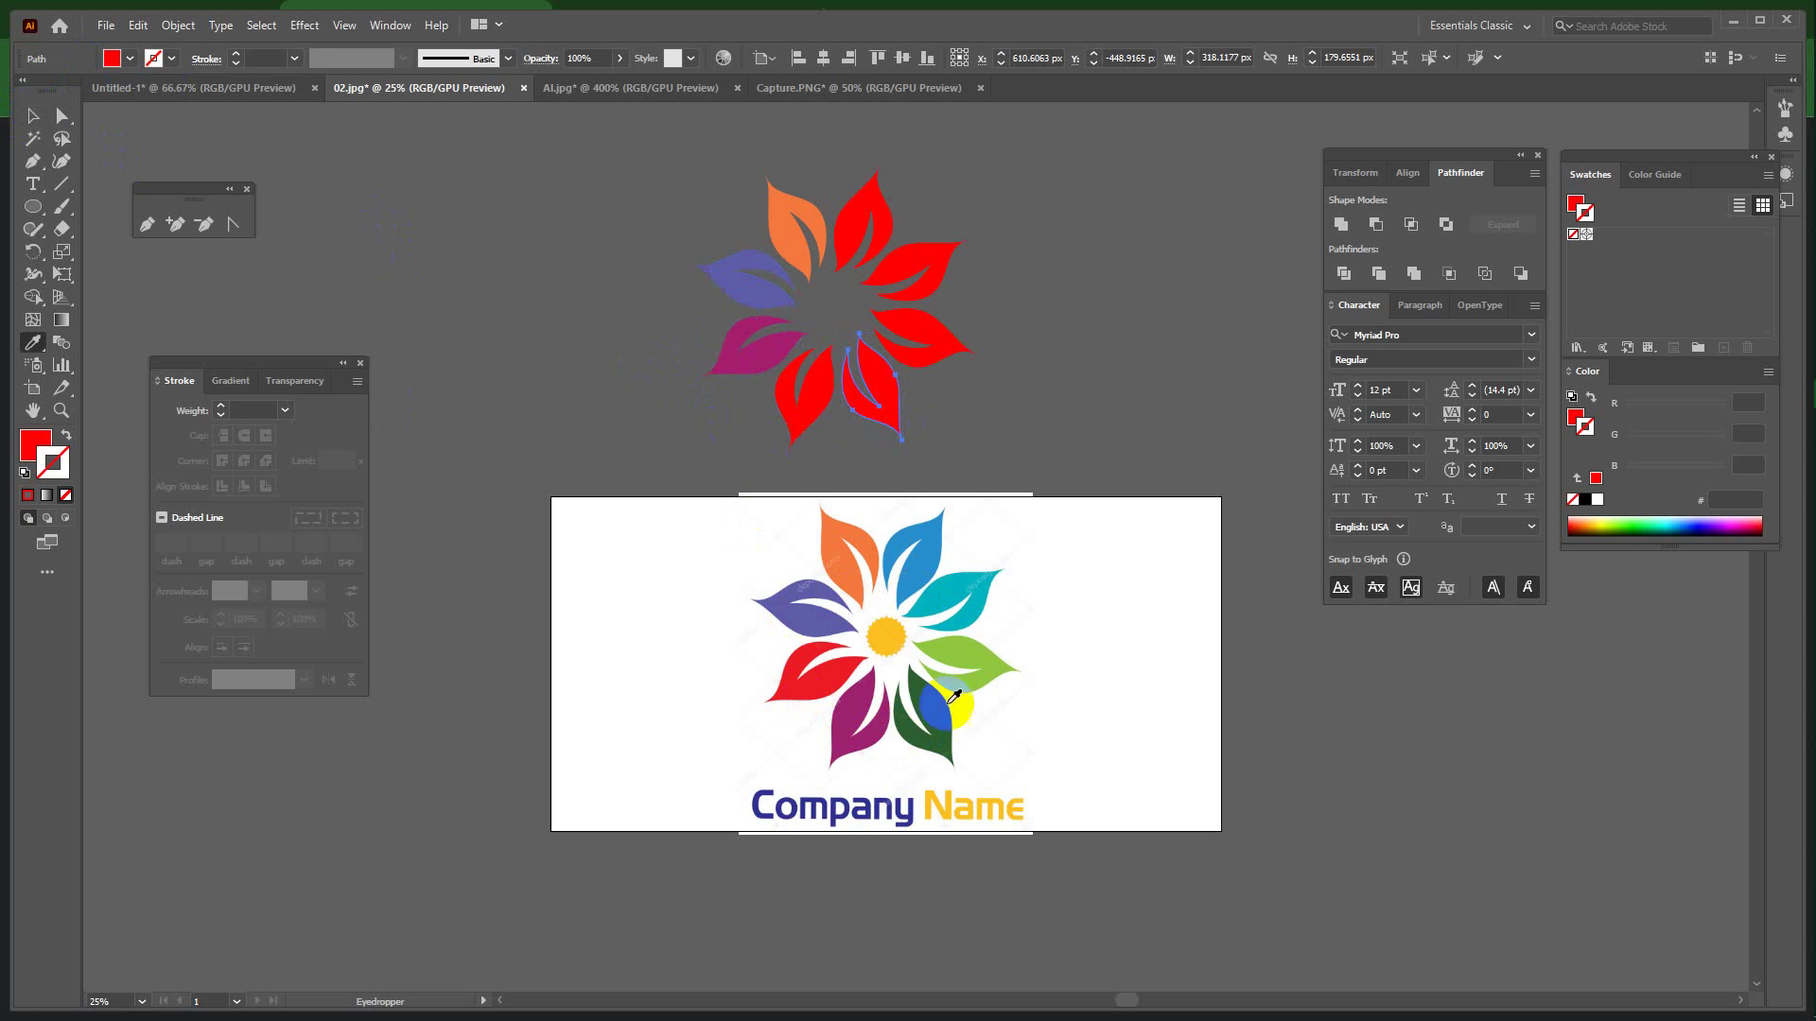
click(929, 698)
Recolour the ring's lower right side petal light green and the petal above it teal with colours sampled from the logo.
click(31, 117)
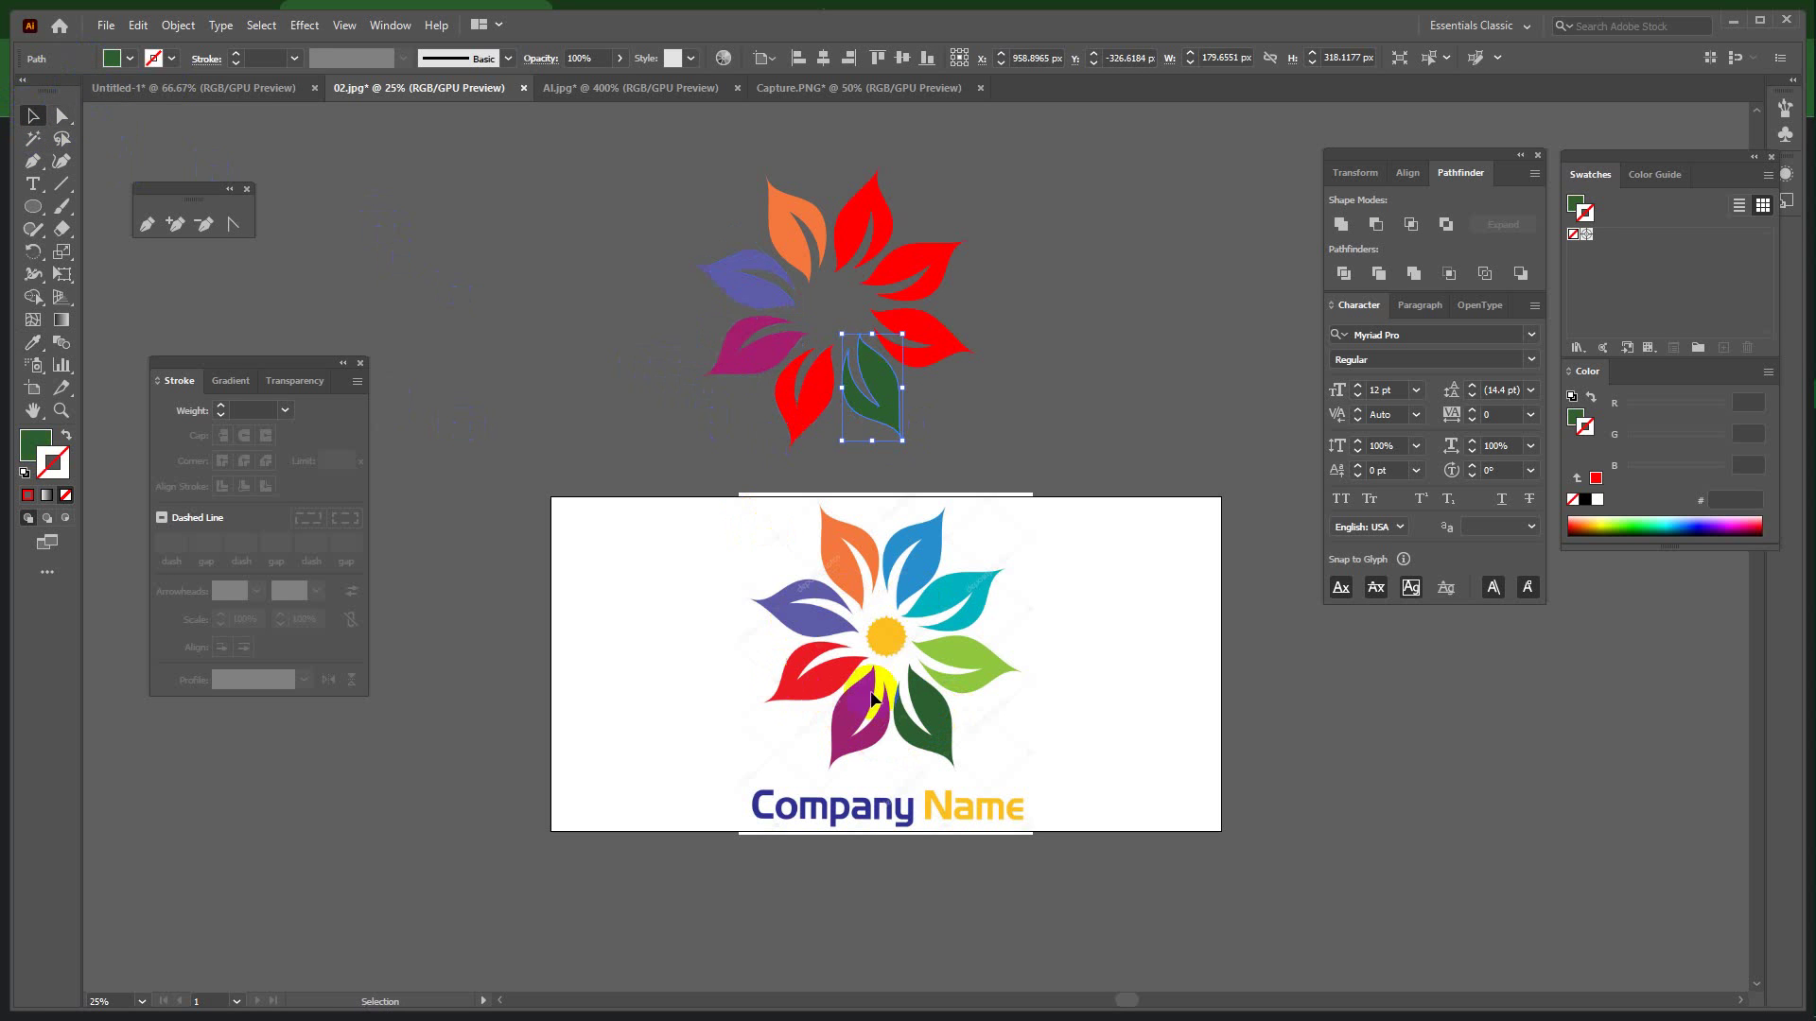
click(957, 348)
key(i)
click(984, 662)
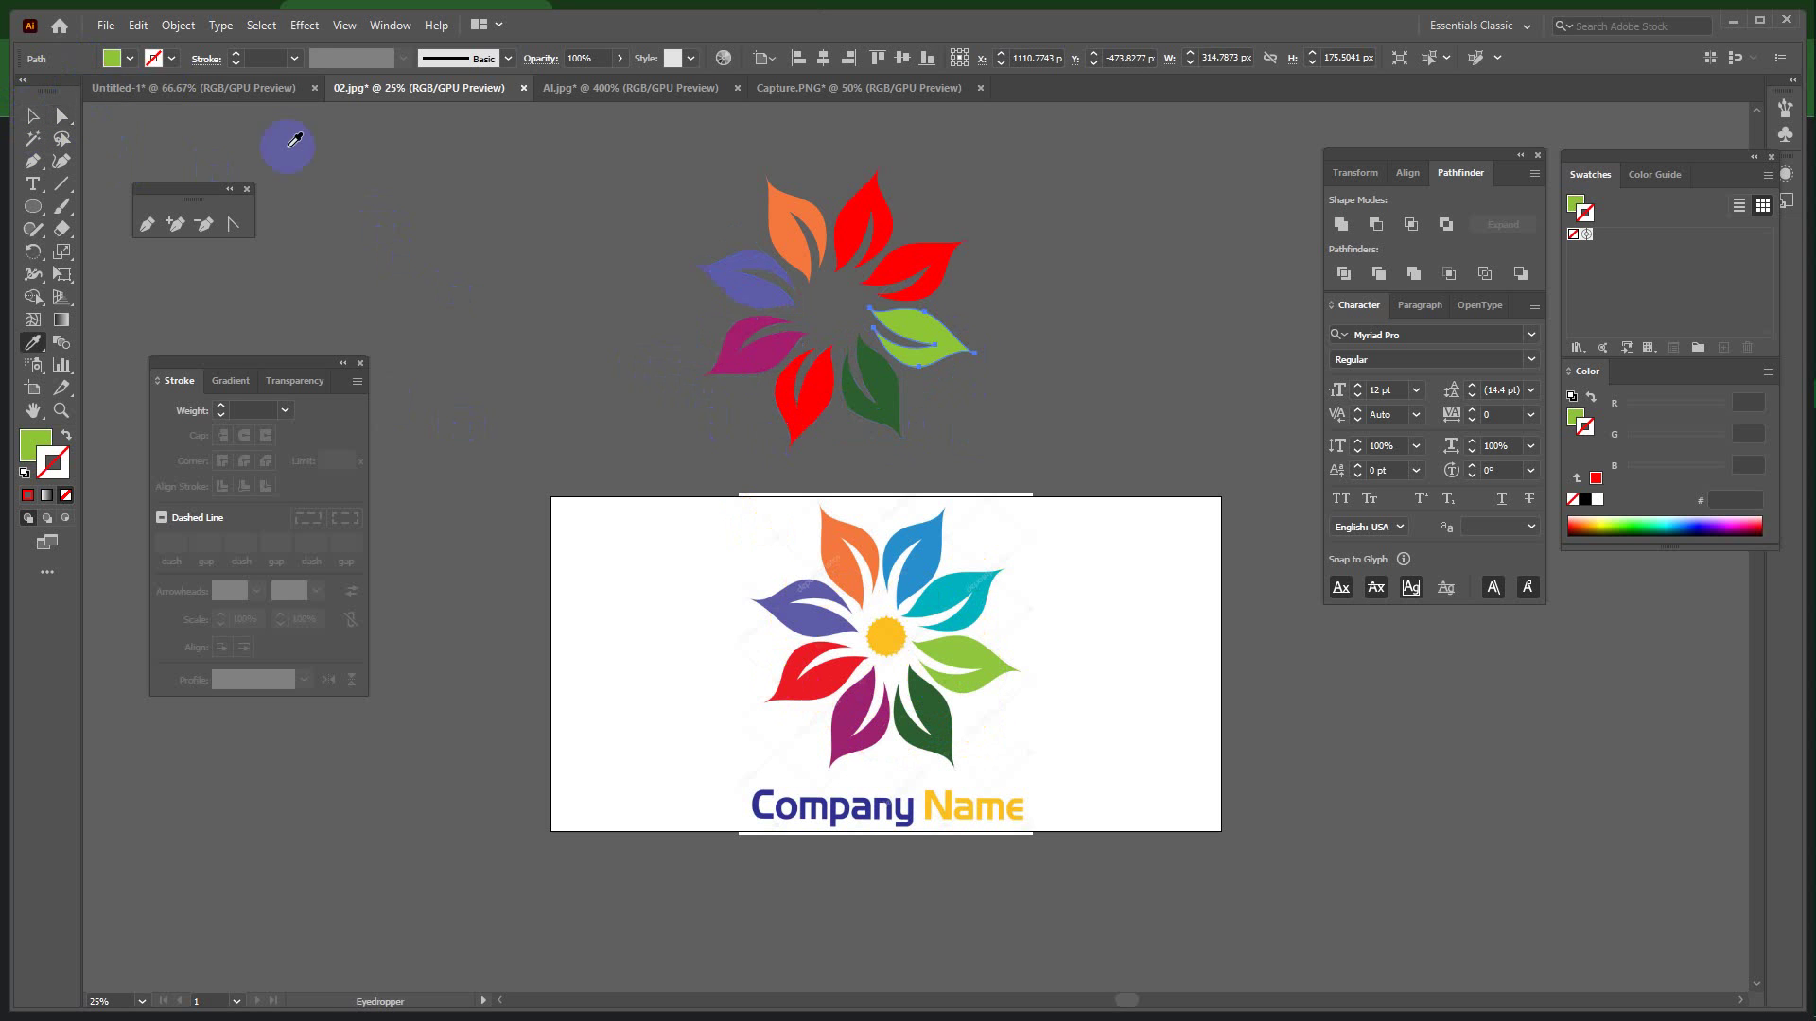
click(45, 116)
click(953, 260)
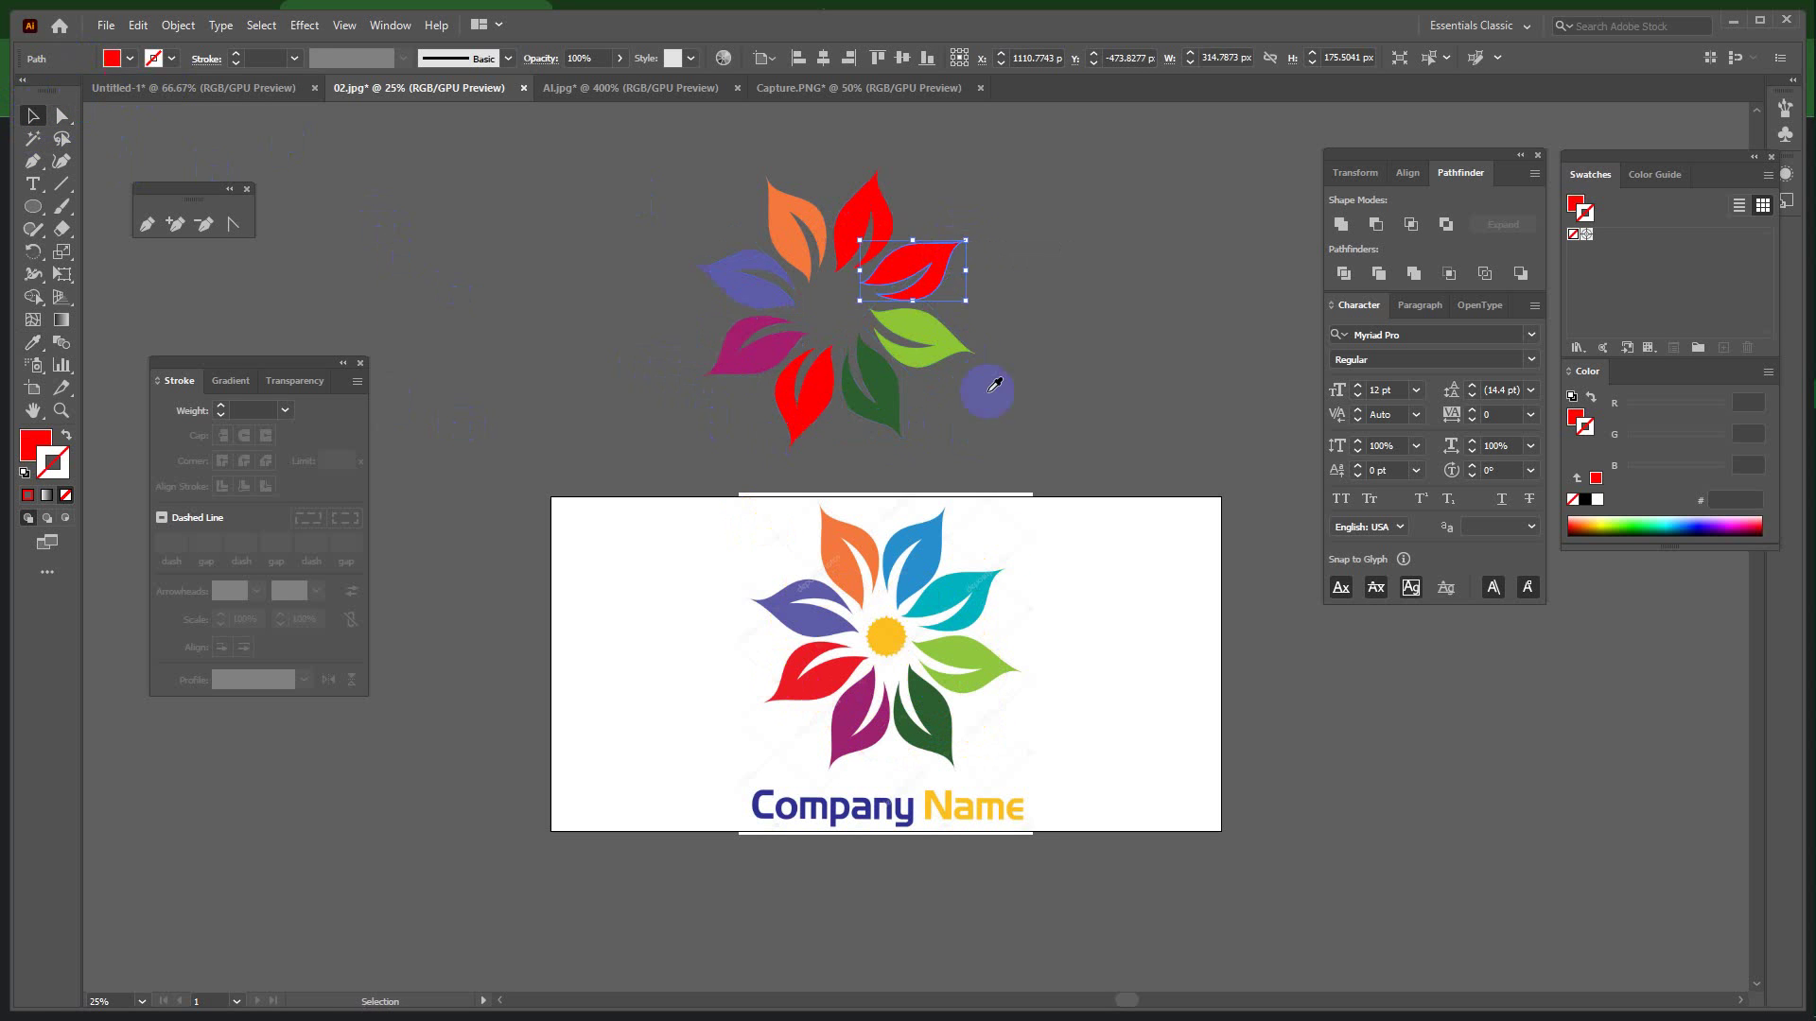
key(i)
click(991, 583)
Recolour the ring's upper right petal blue with the colour sampled from the original logo.
click(38, 121)
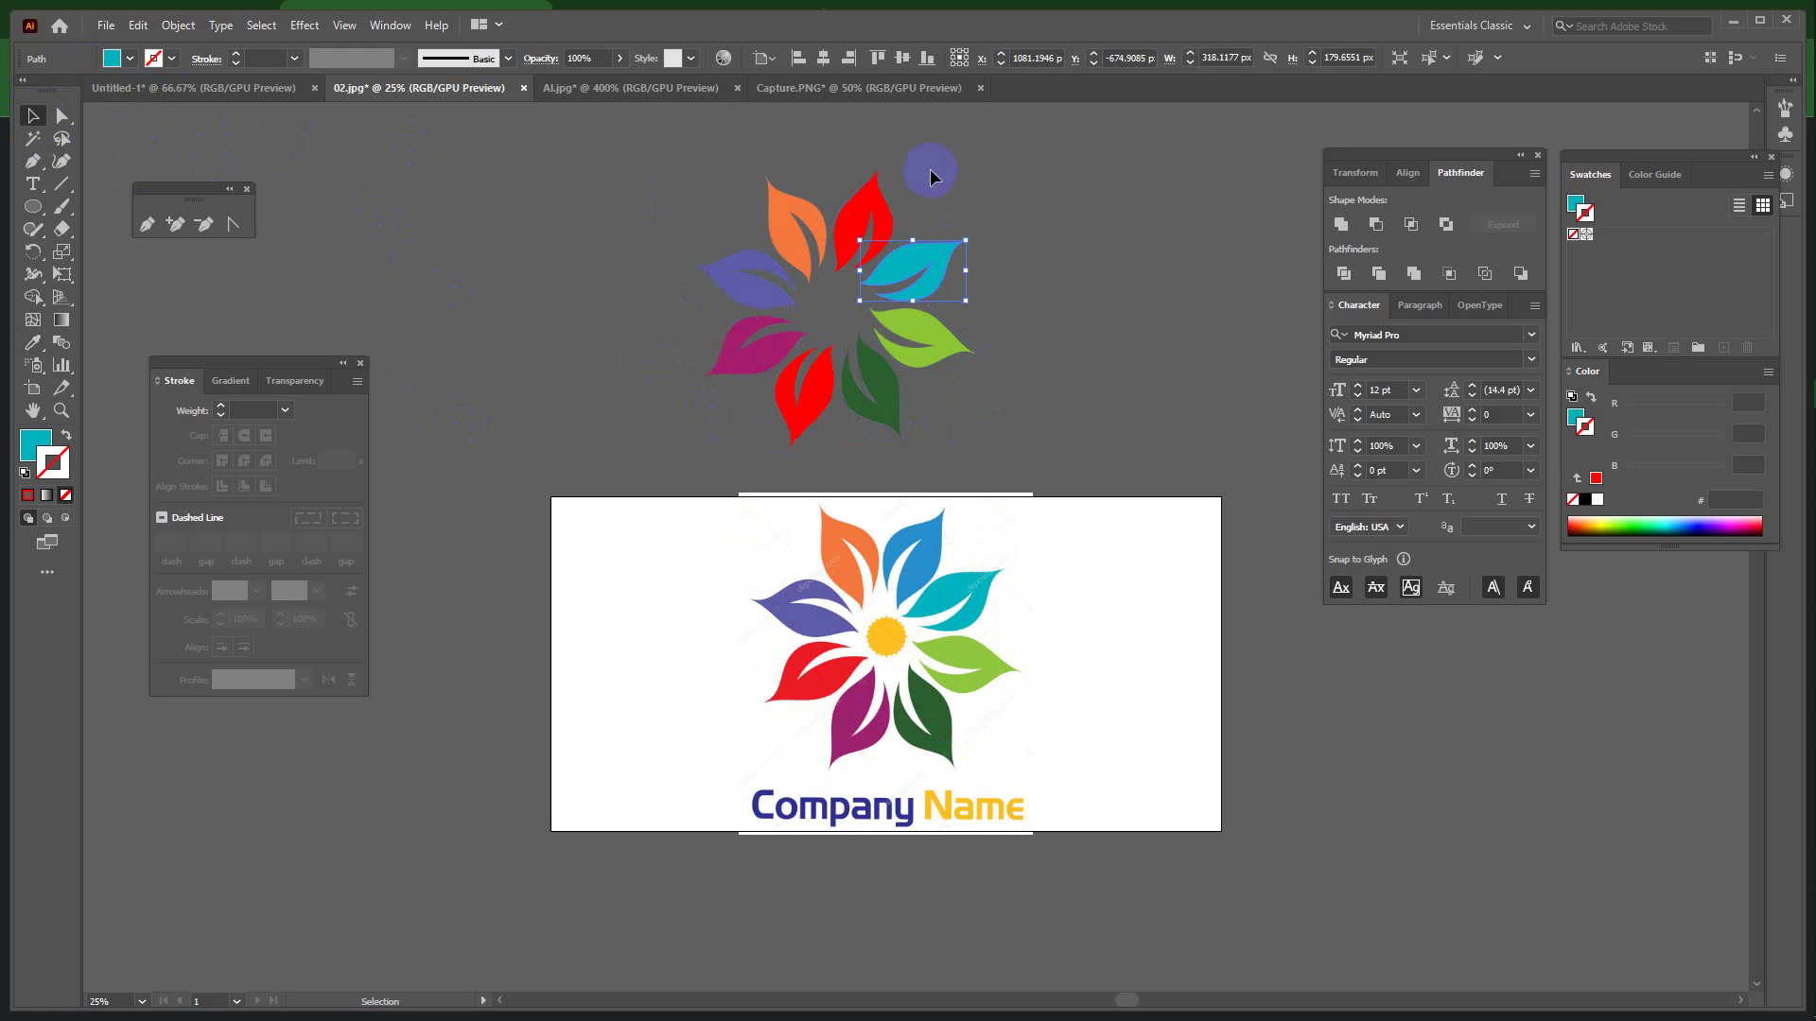
click(864, 202)
key(i)
click(926, 535)
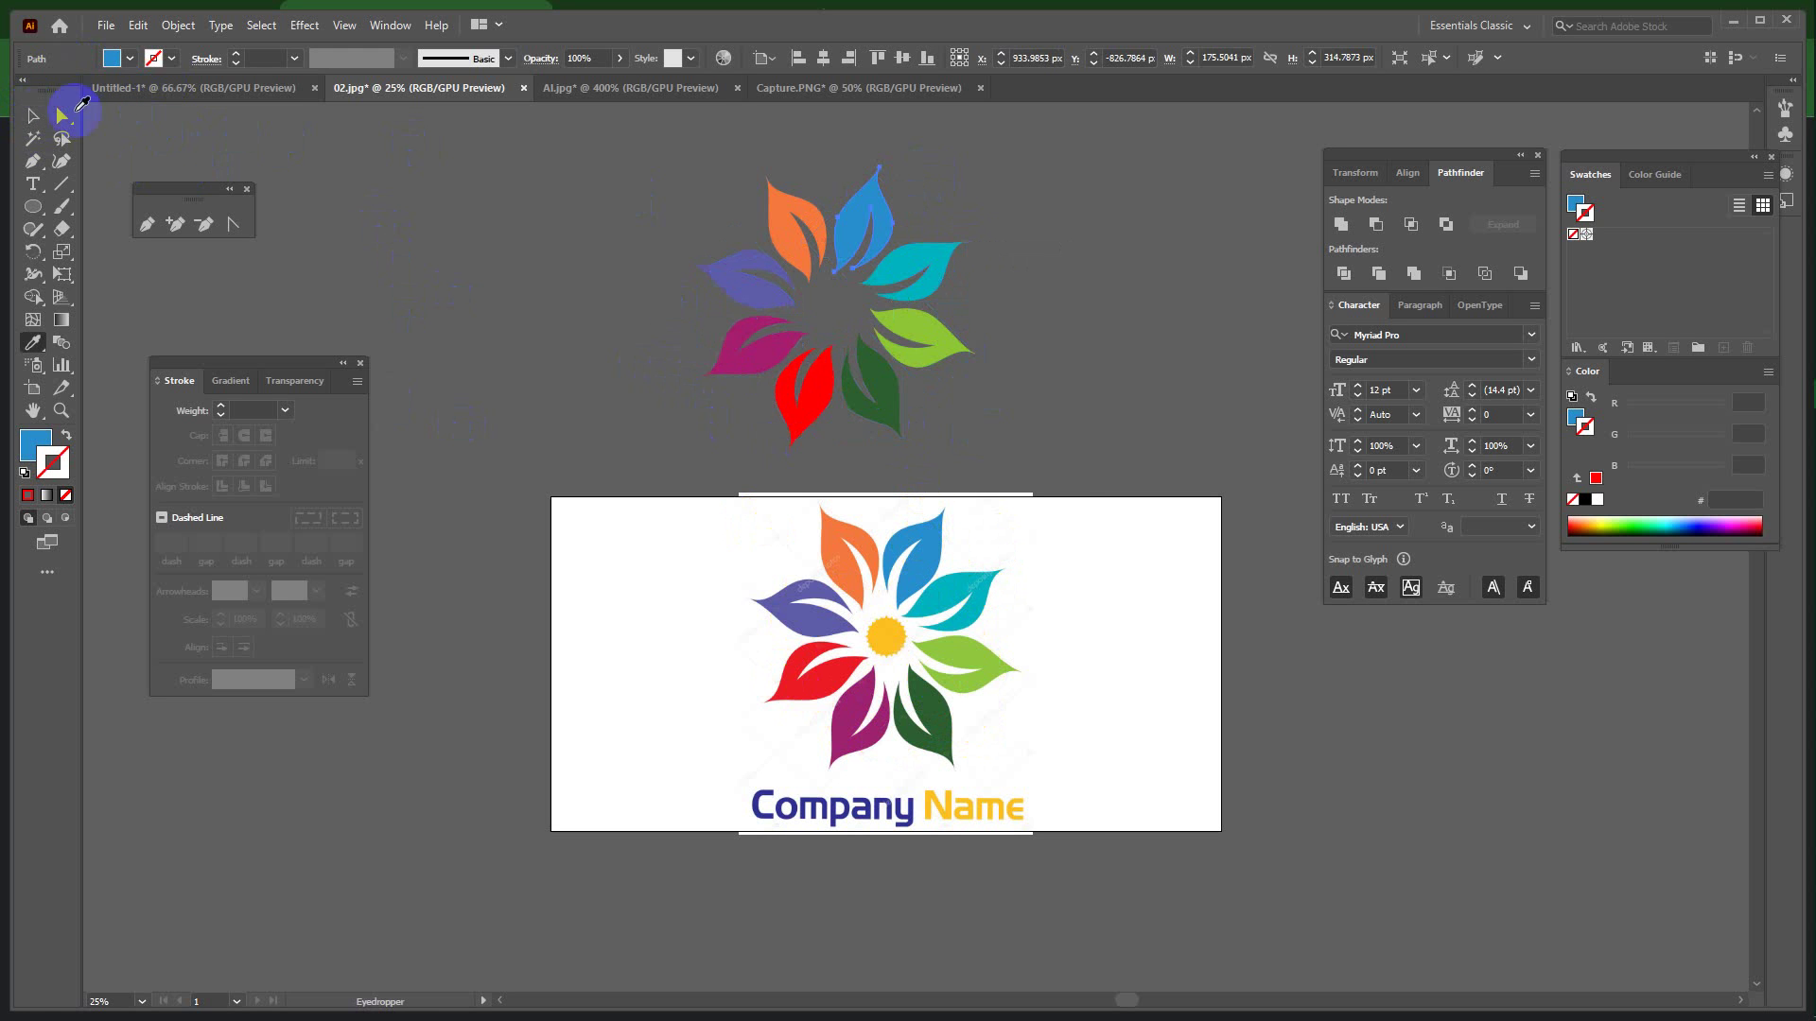
Move the whole coloured petal ring beside the original logo on the artboard and scale it down to about 530 px wide.
click(34, 115)
key(ctrl+a)
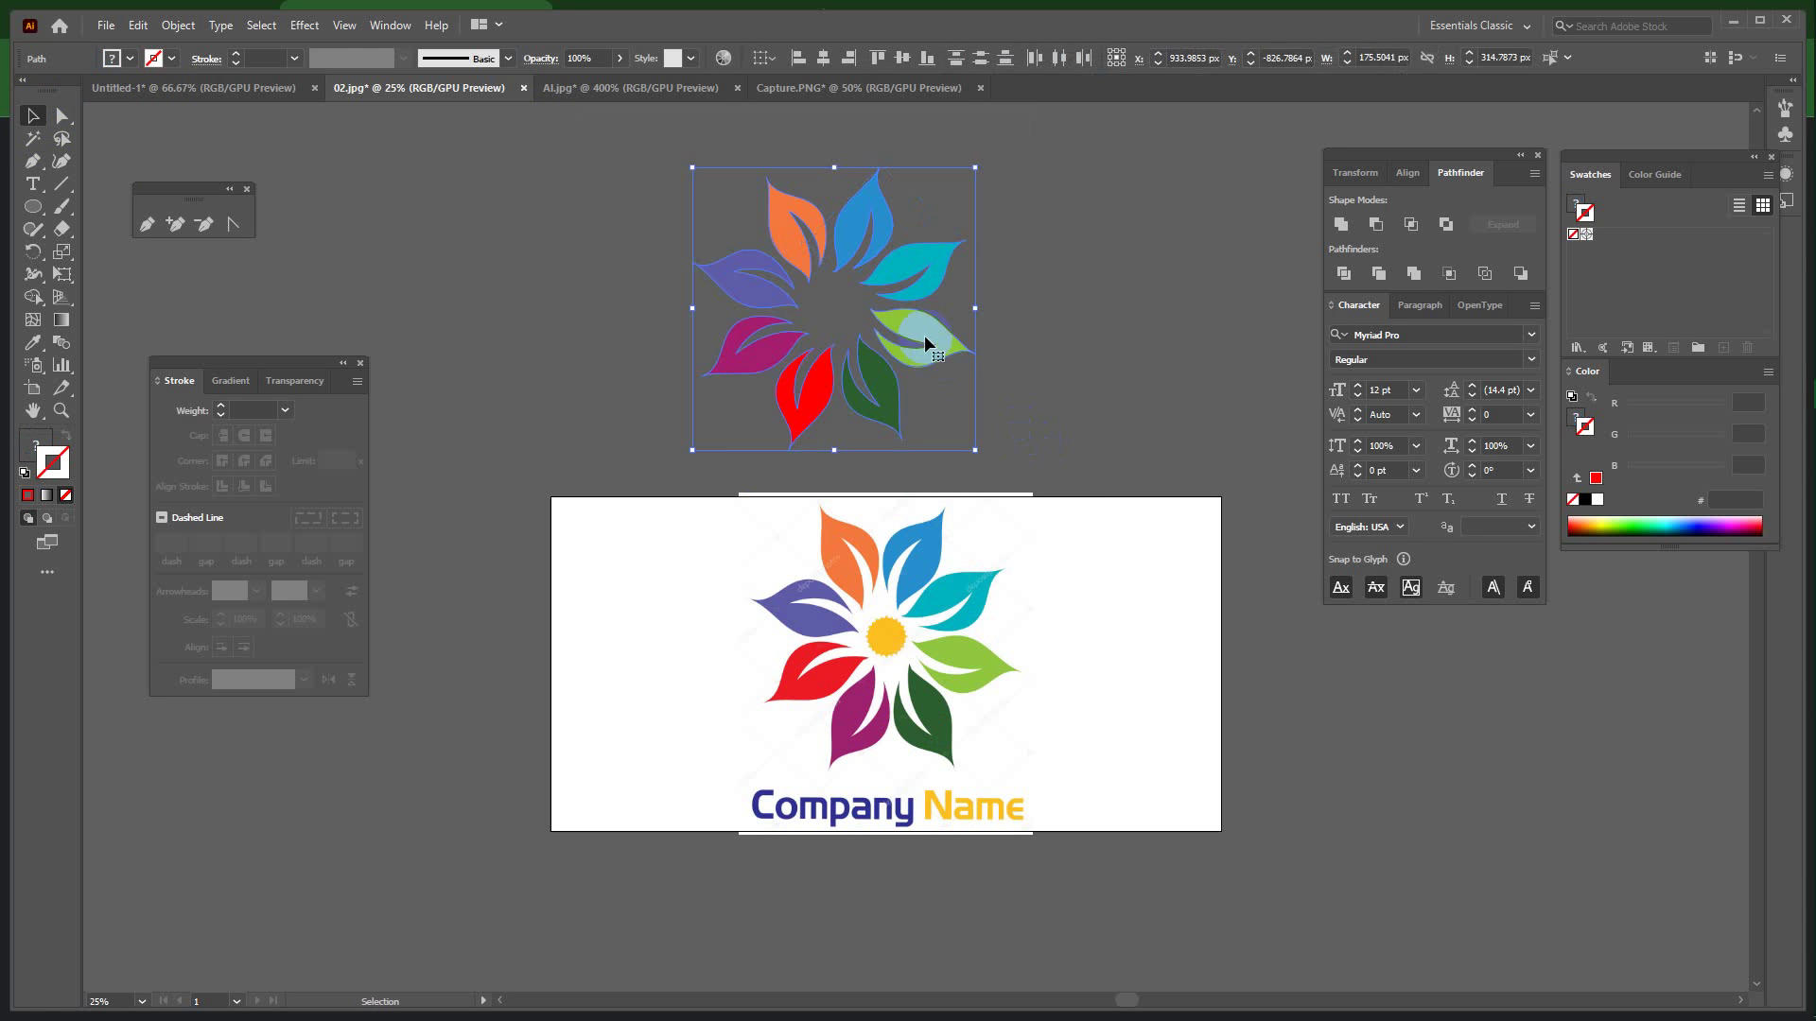
drag(911, 346, 1229, 688)
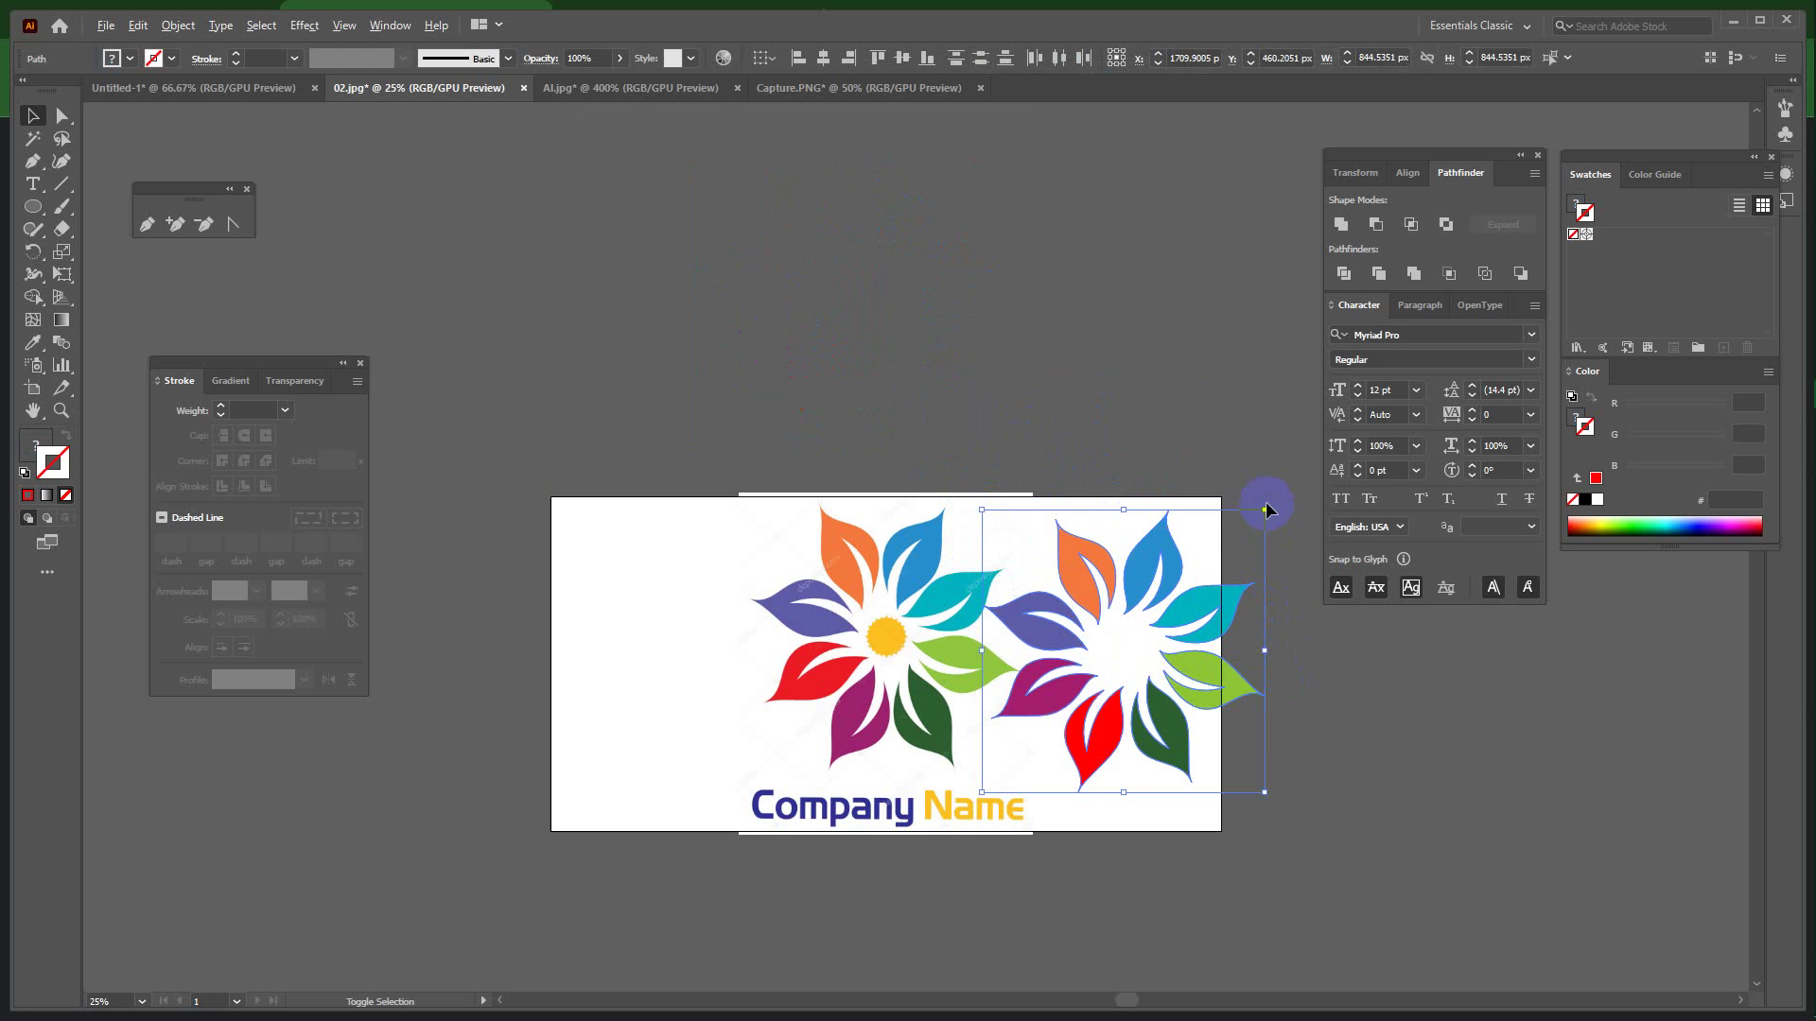
drag(1265, 512, 1215, 560)
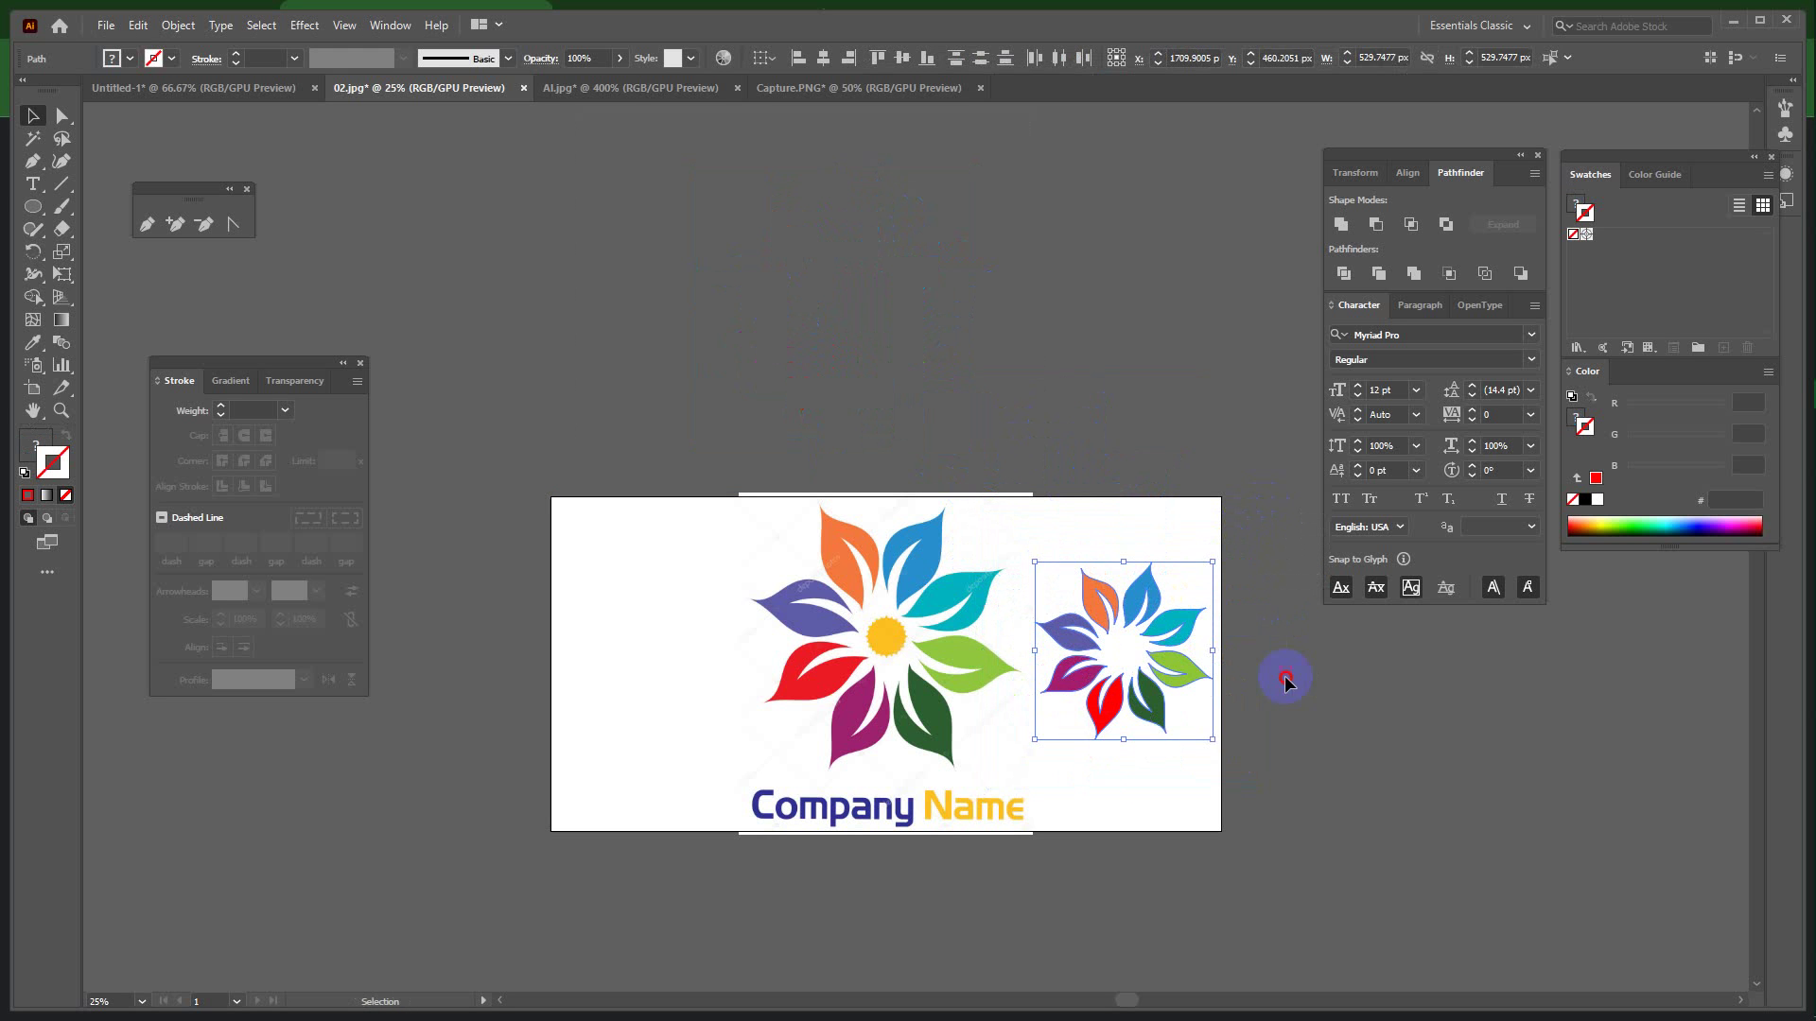
click(1051, 519)
drag(1052, 519, 1195, 779)
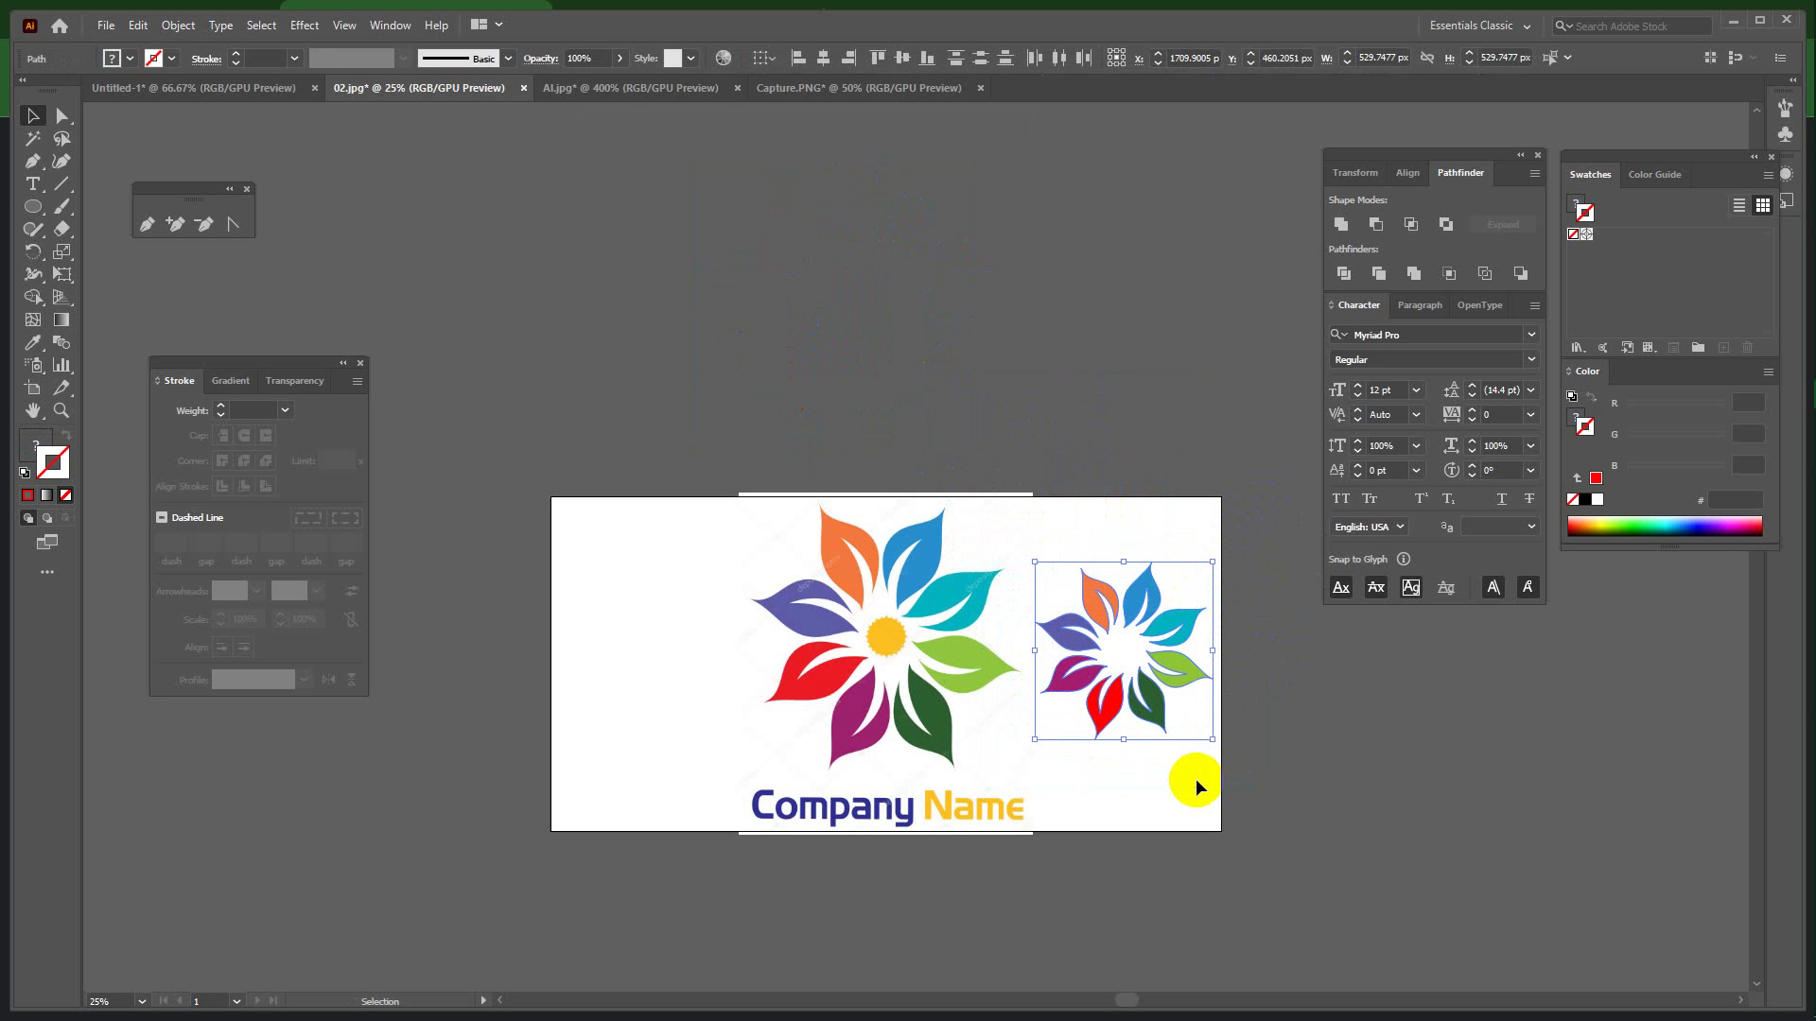
Review the blank document, the recreated two-leaf logo in Capture.PNG, and the red traced letters in AI.jpg.
click(179, 88)
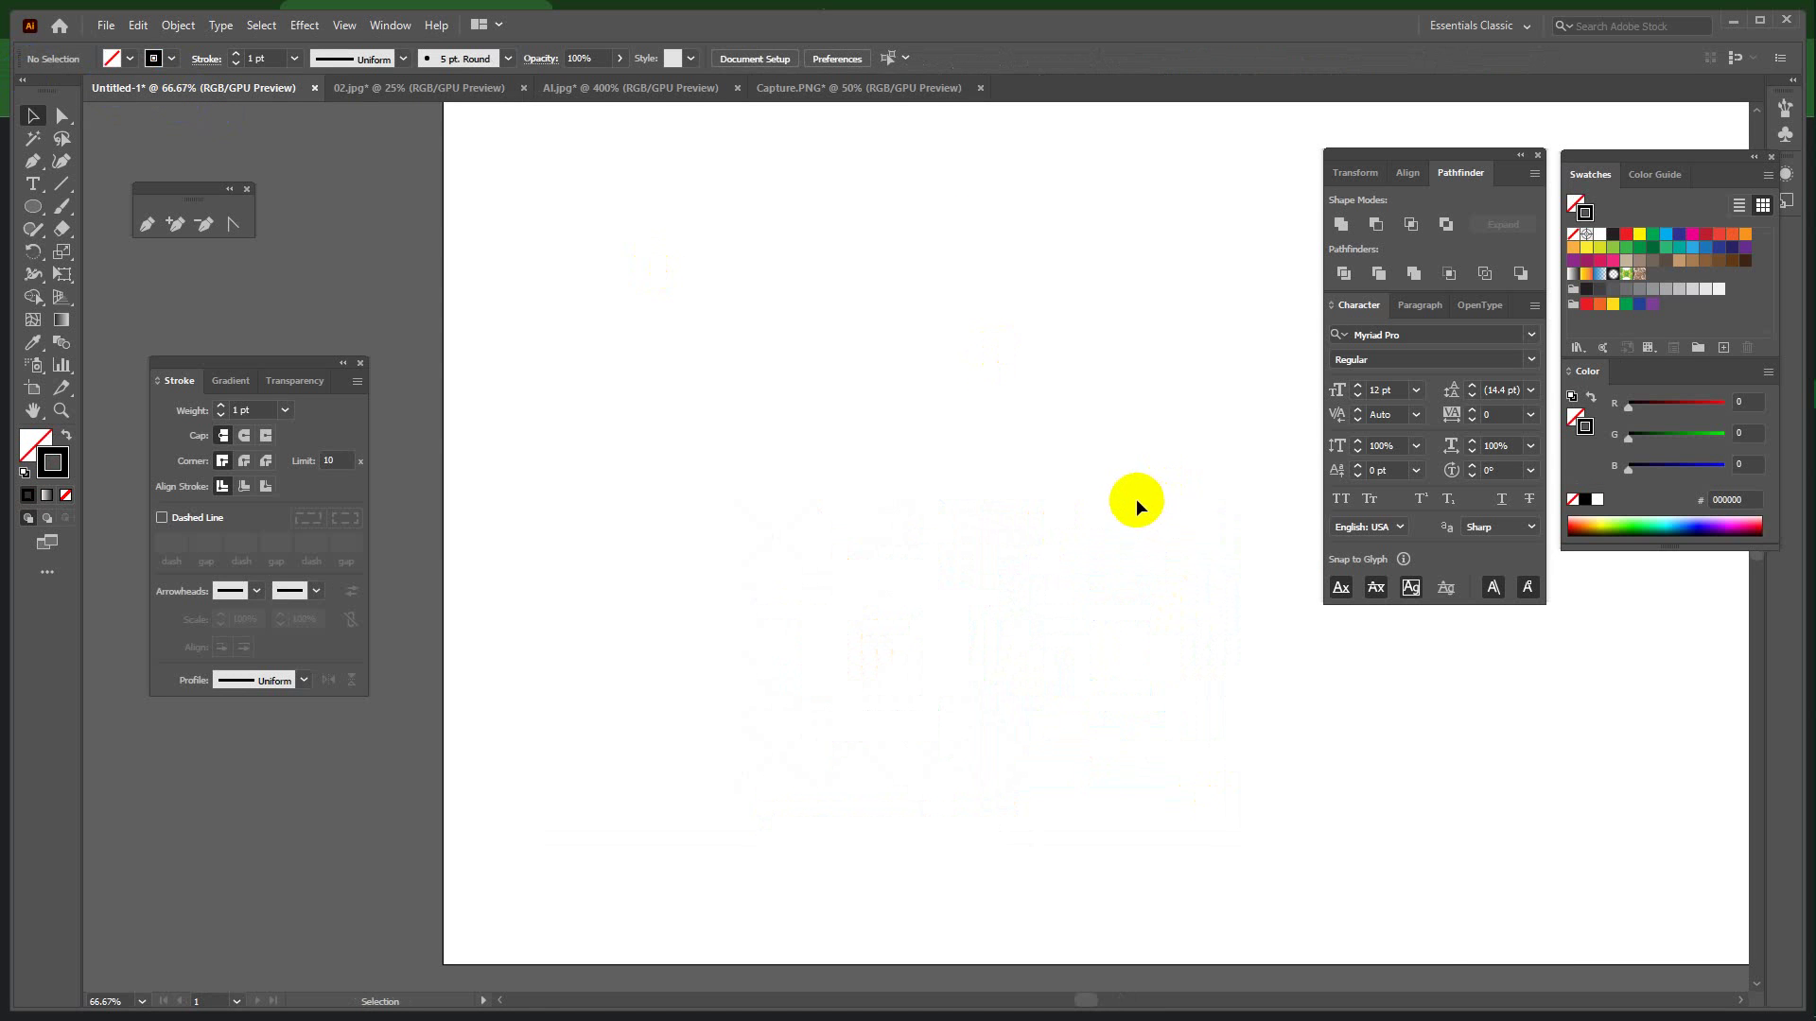
click(886, 94)
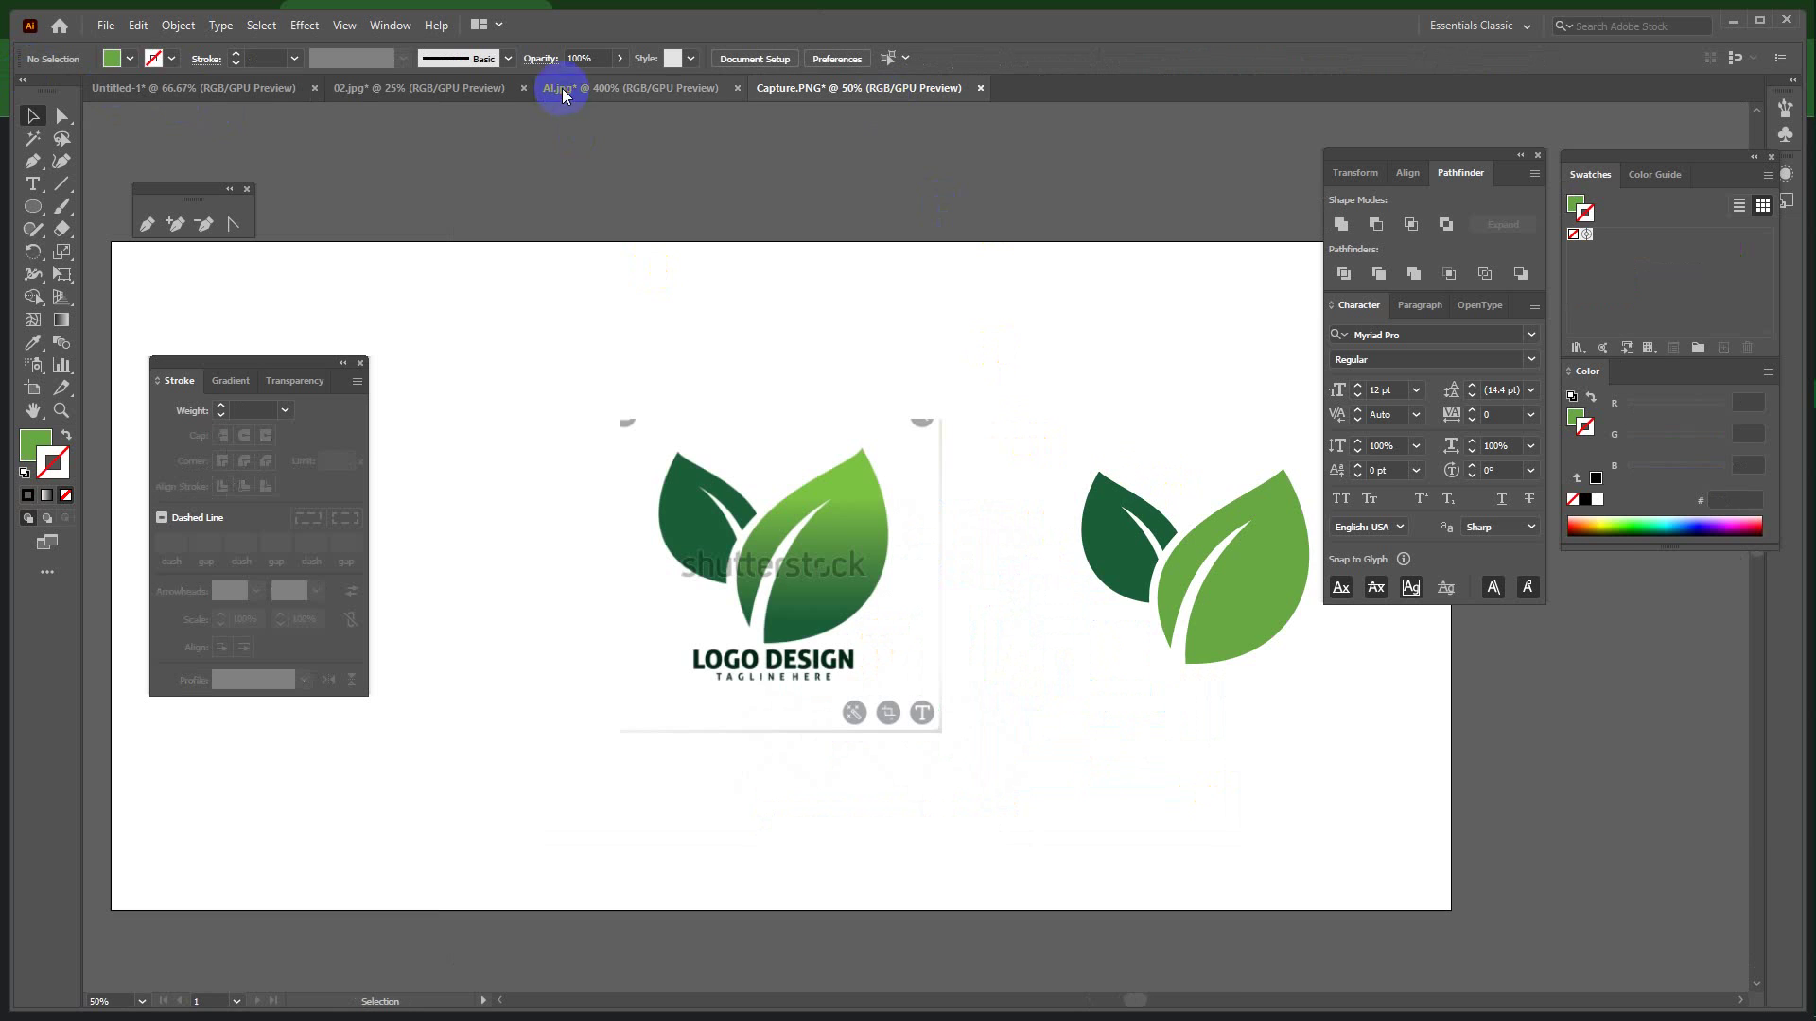
click(562, 88)
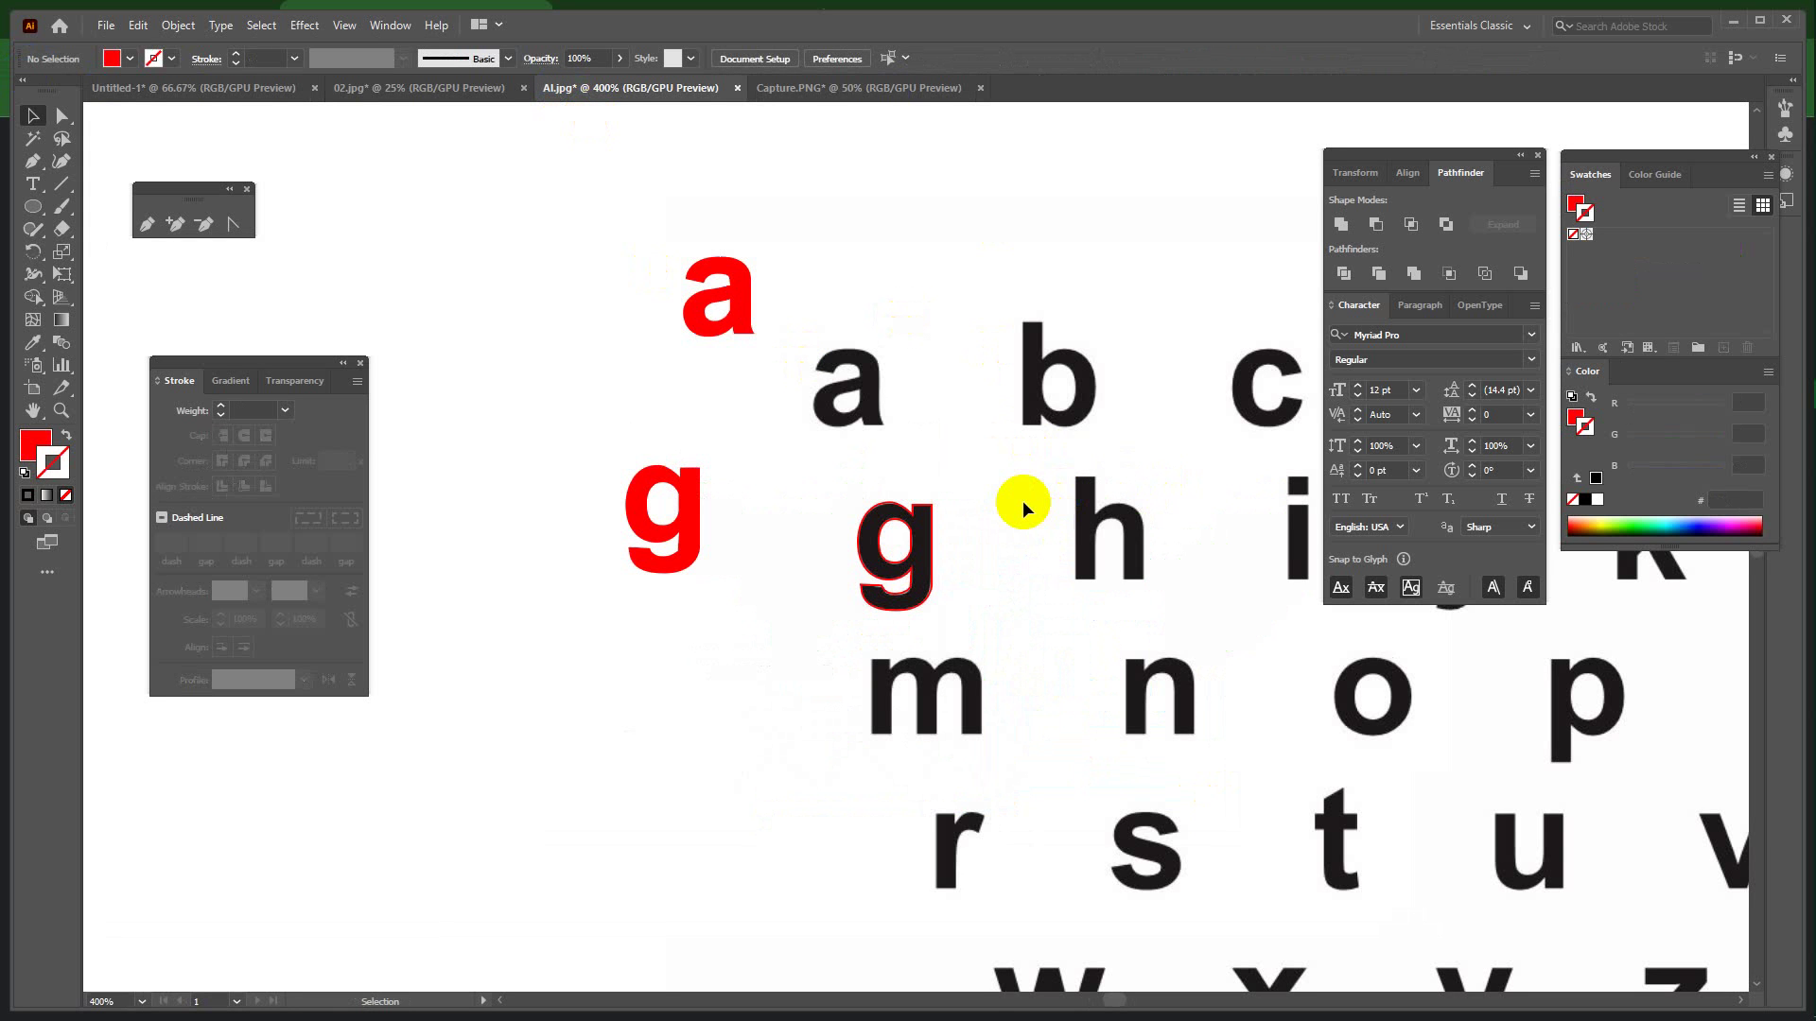
scroll(1023, 502, down, 3)
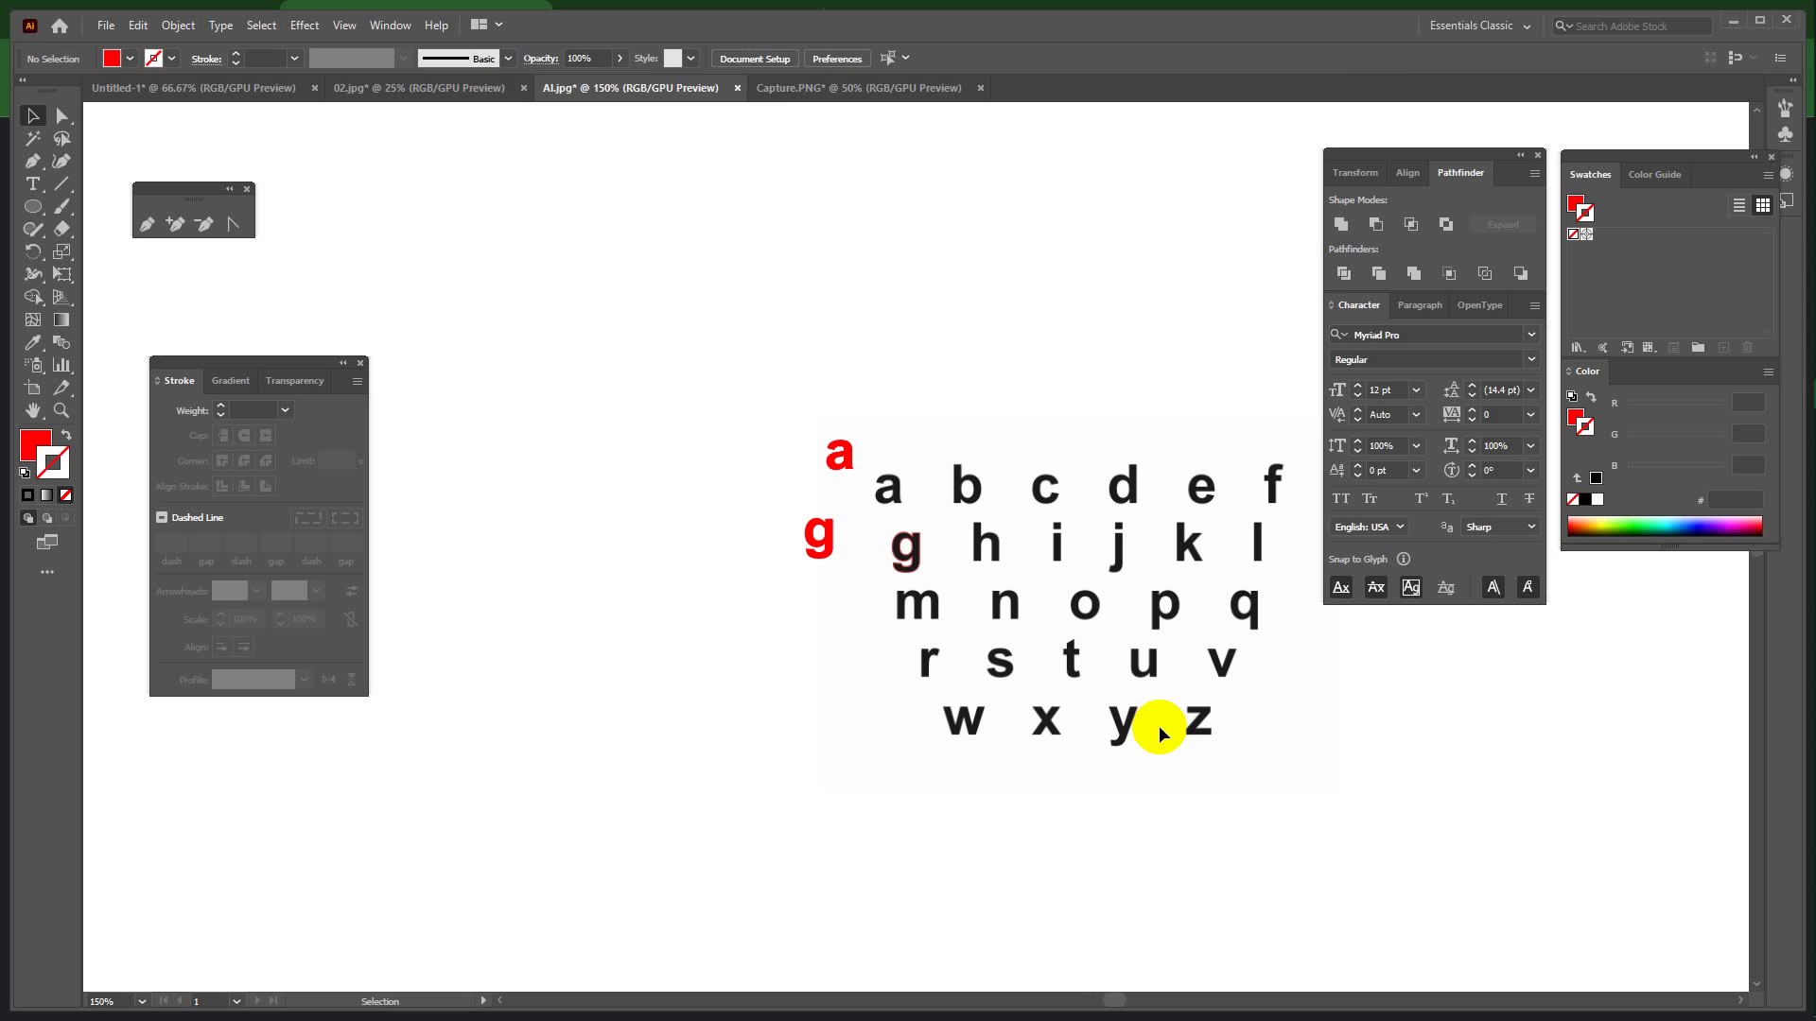
drag(1008, 757, 1008, 757)
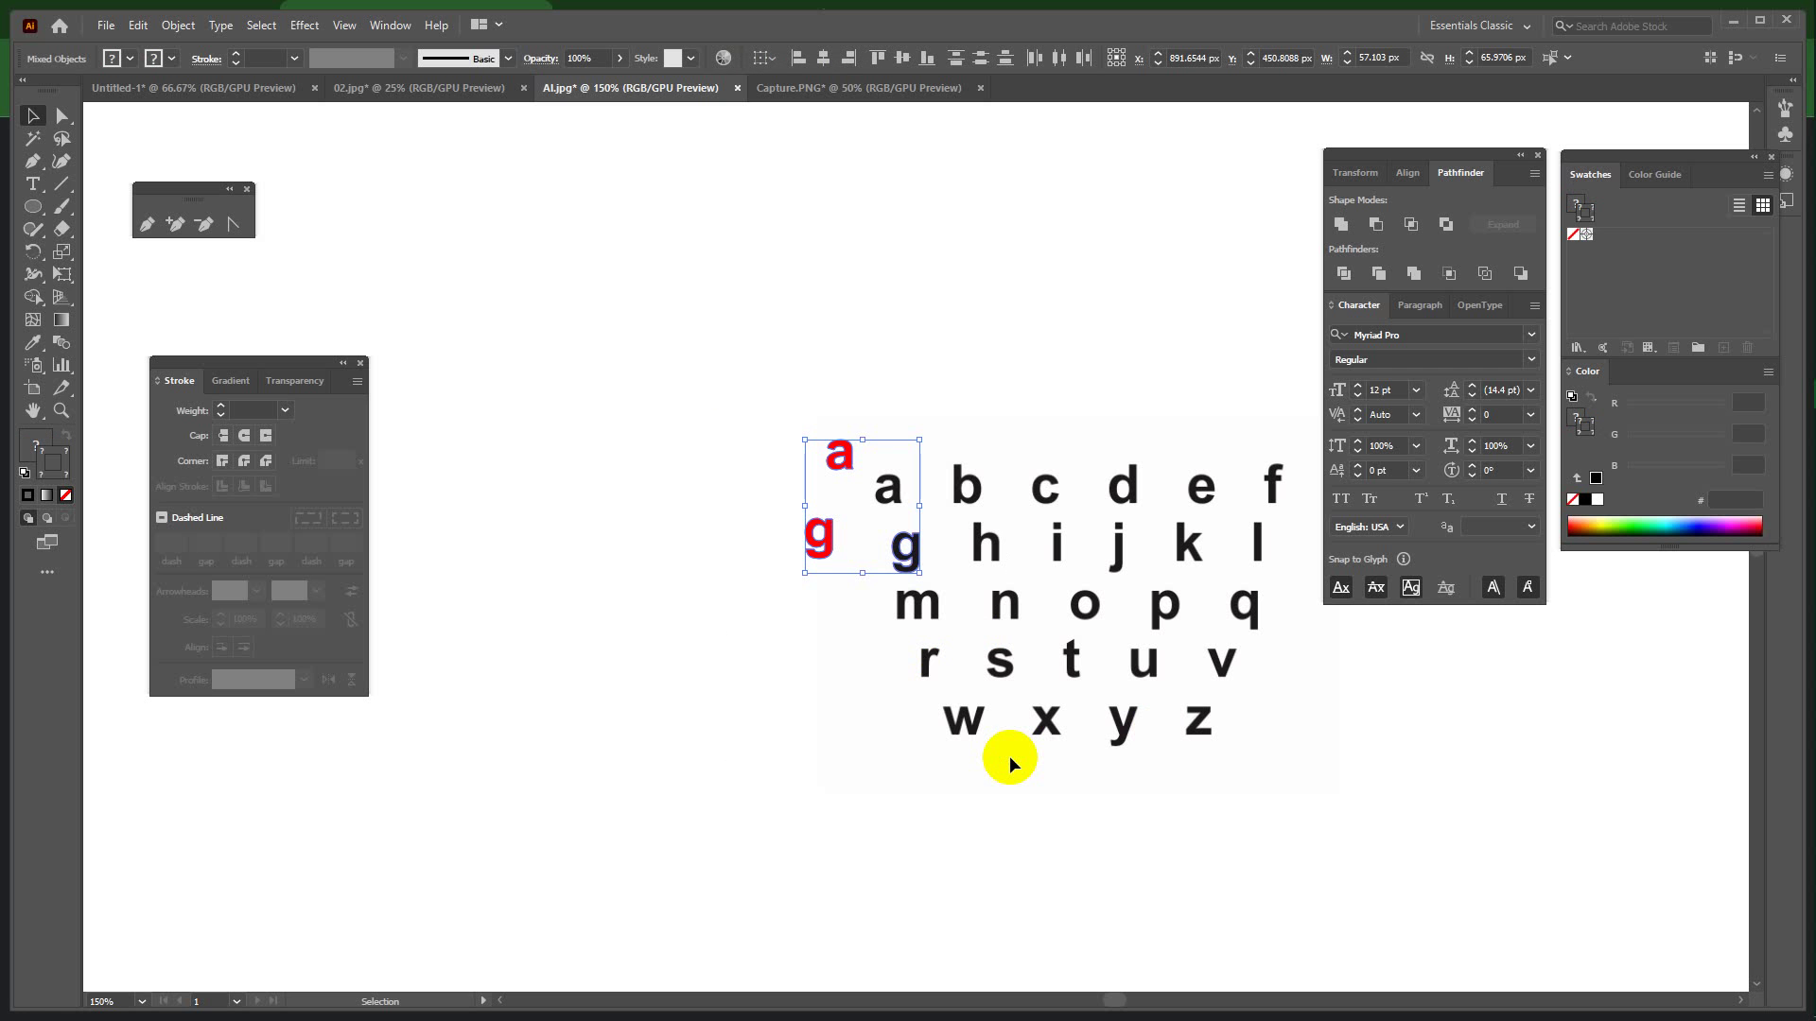
mouse_move(1813, 252)
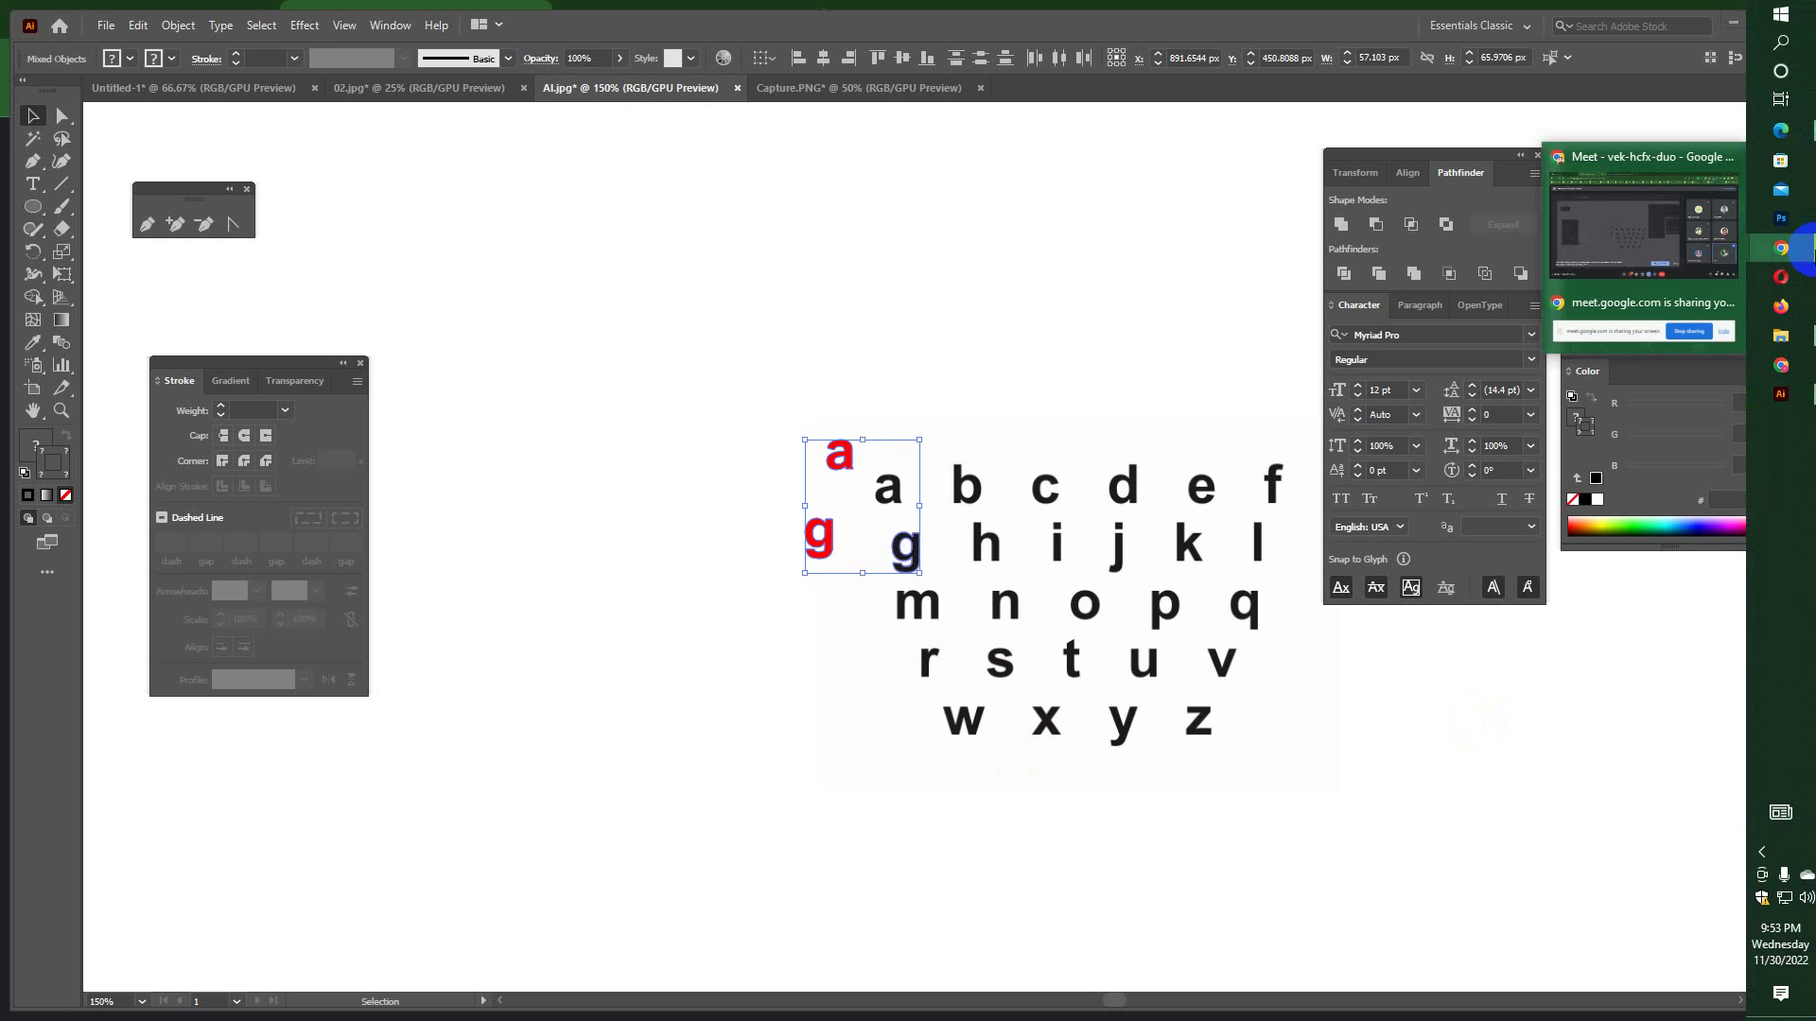
Switch to Chrome and browse the Freepik results for "facebook banner" as design examples.
click(1589, 263)
key(ctrl+Tab)
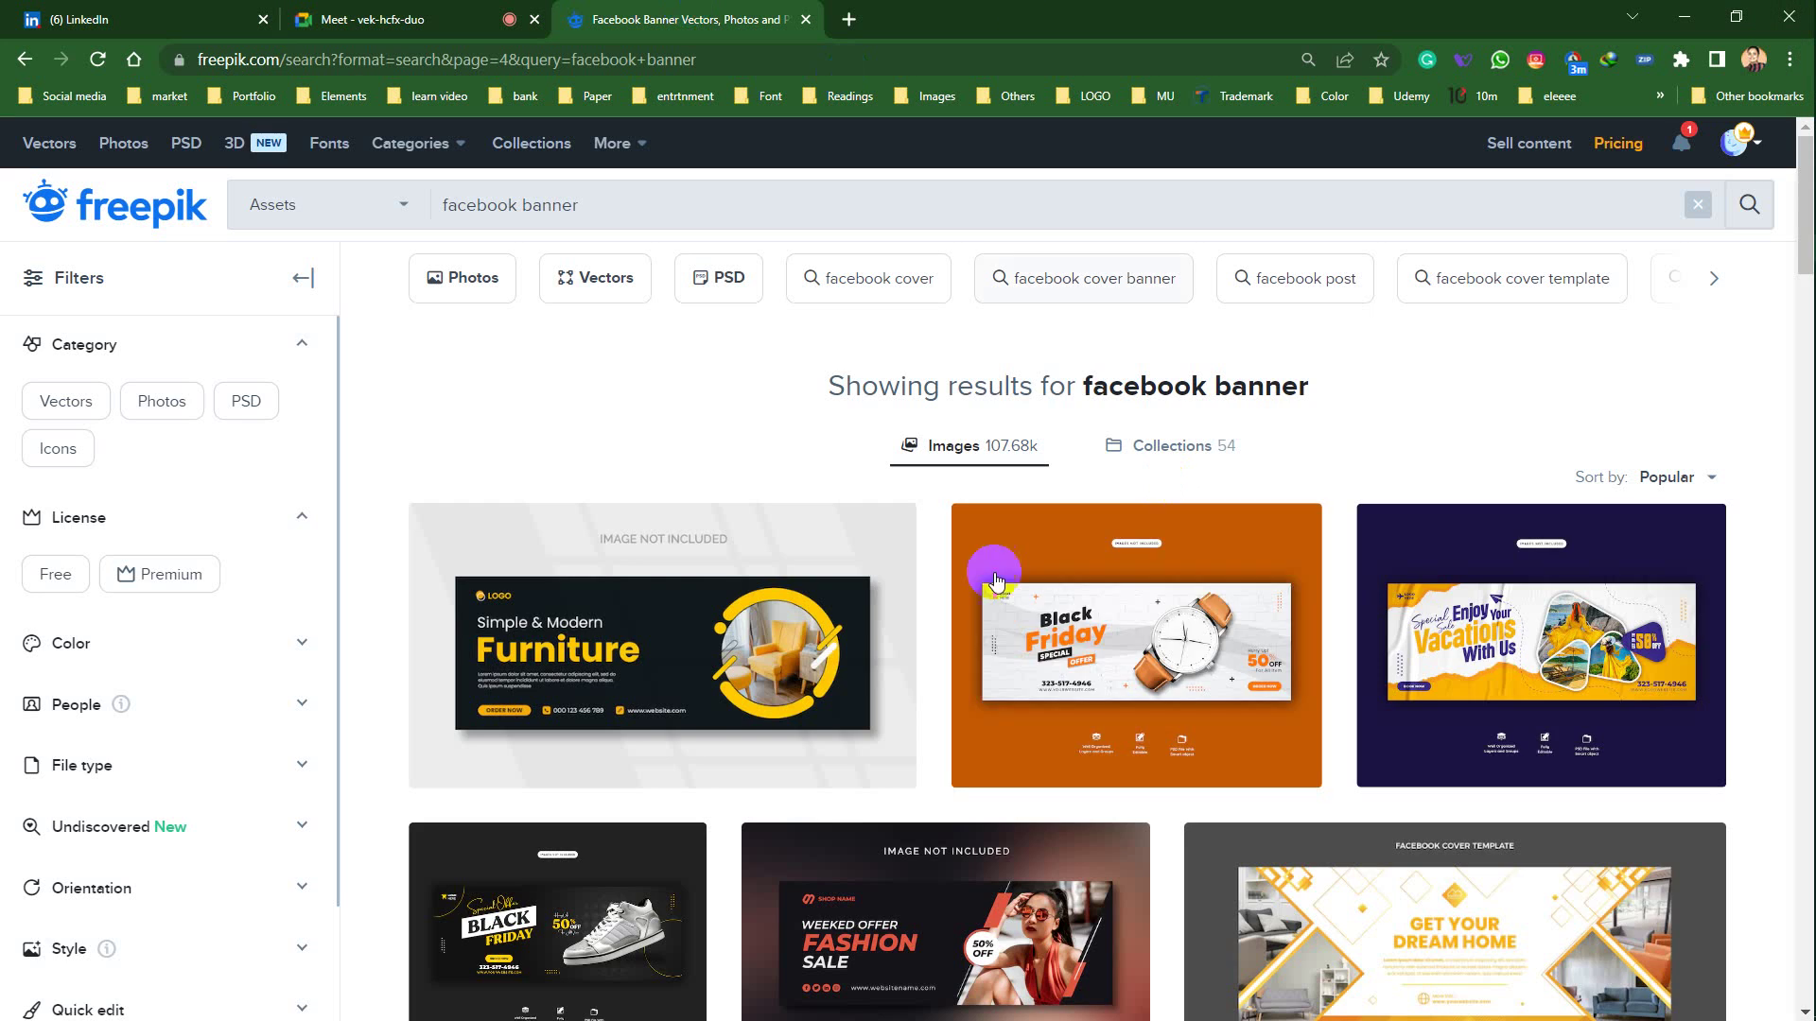
scroll(1644, 701, down, 5)
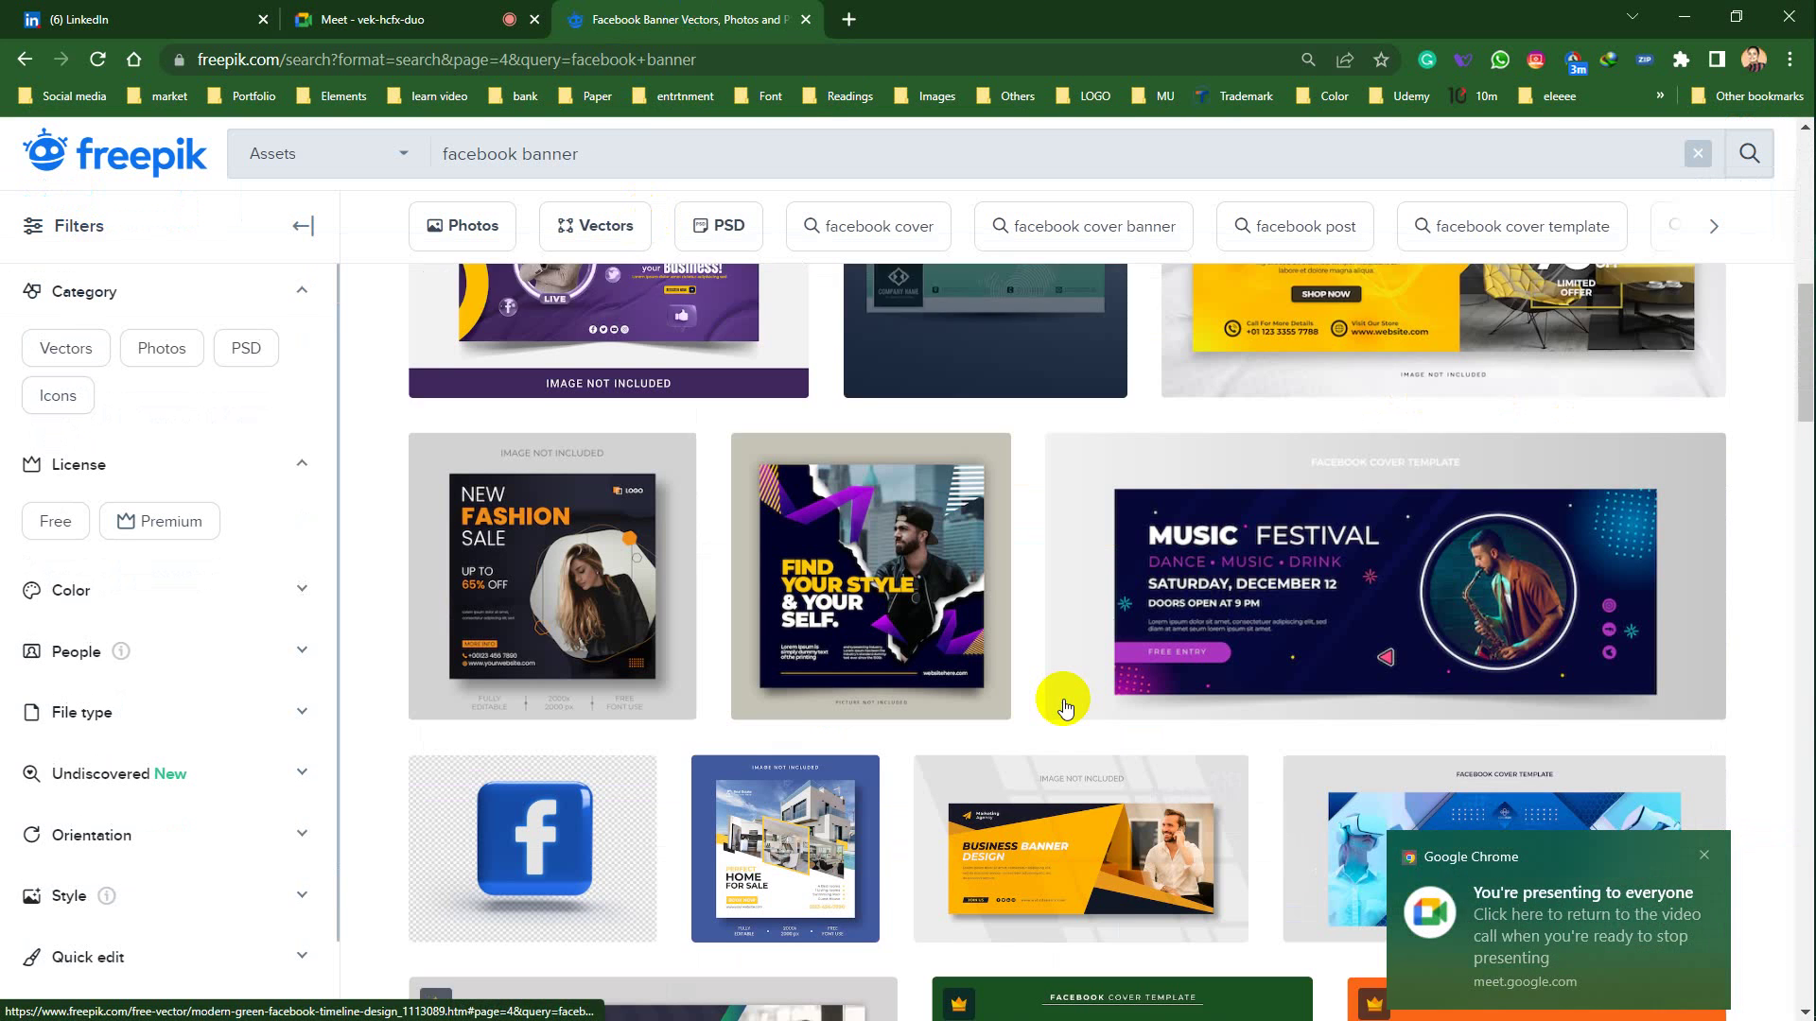
scroll(1063, 700, down, 6)
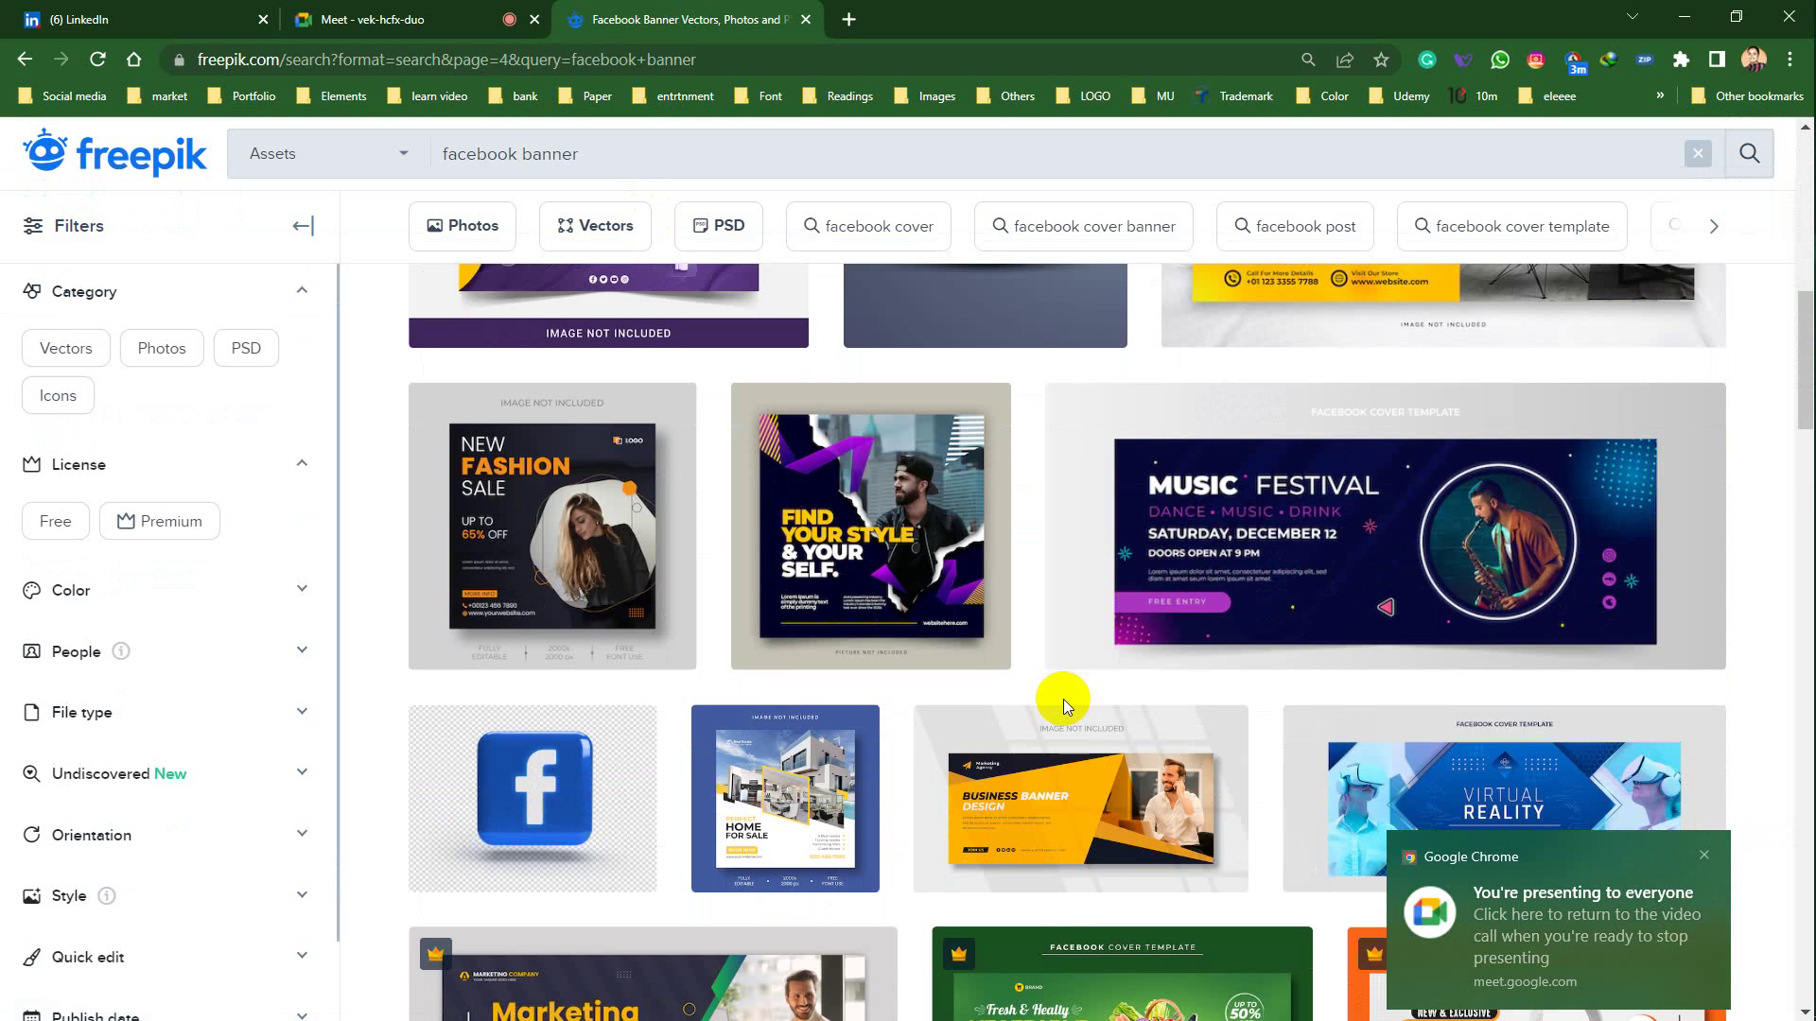
scroll(1063, 700, down, 6)
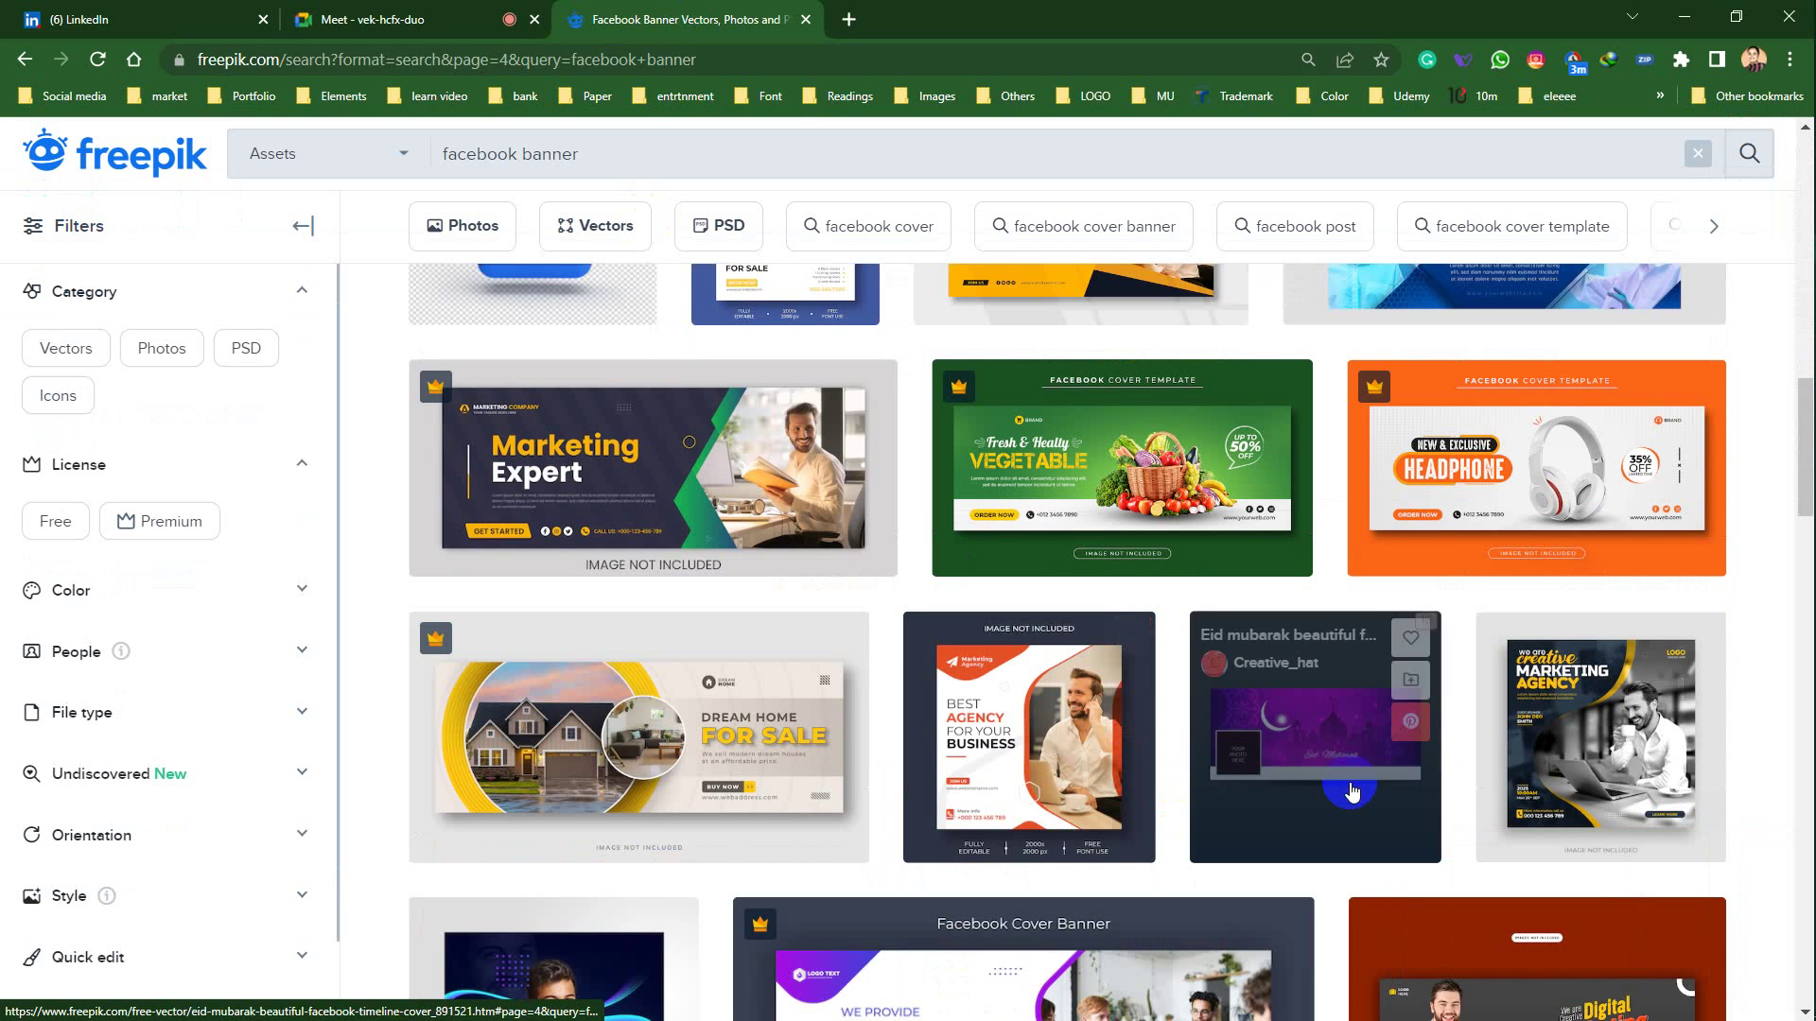
scroll(1350, 792, down, 10)
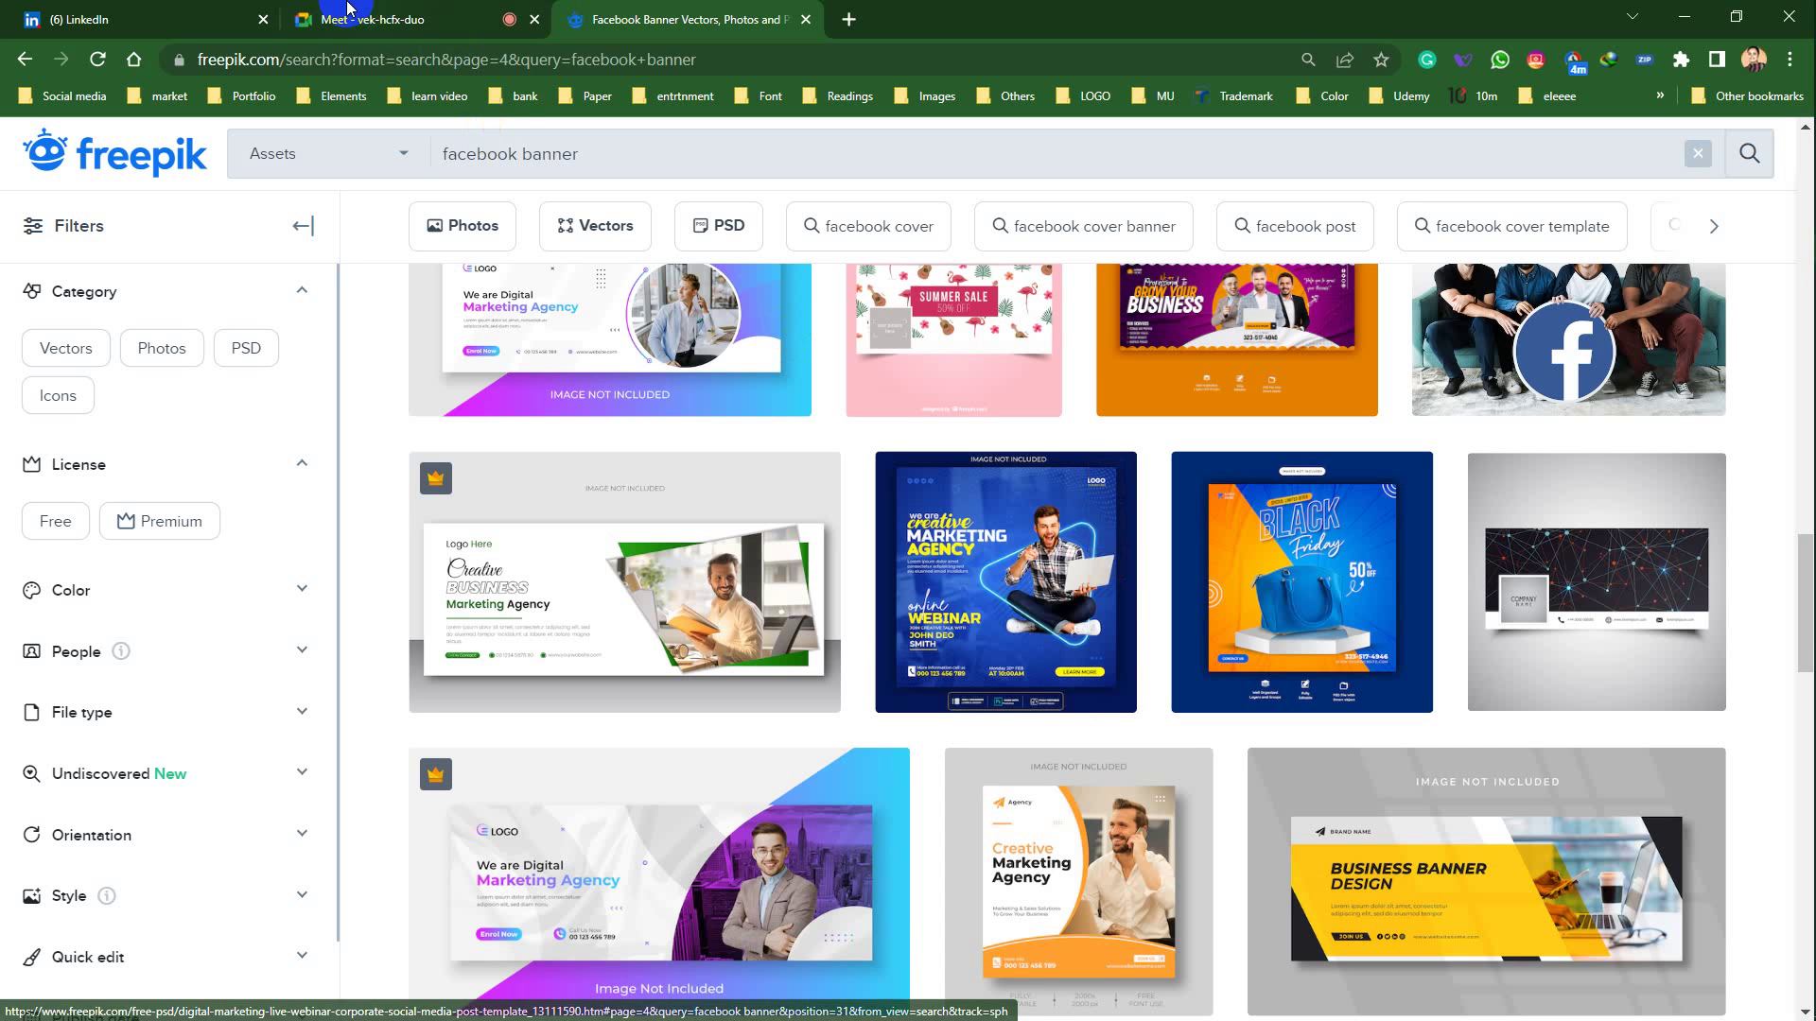
Stop presenting the screen in the Google Meet call and leave the meeting.
key(ctrl+shift+Tab)
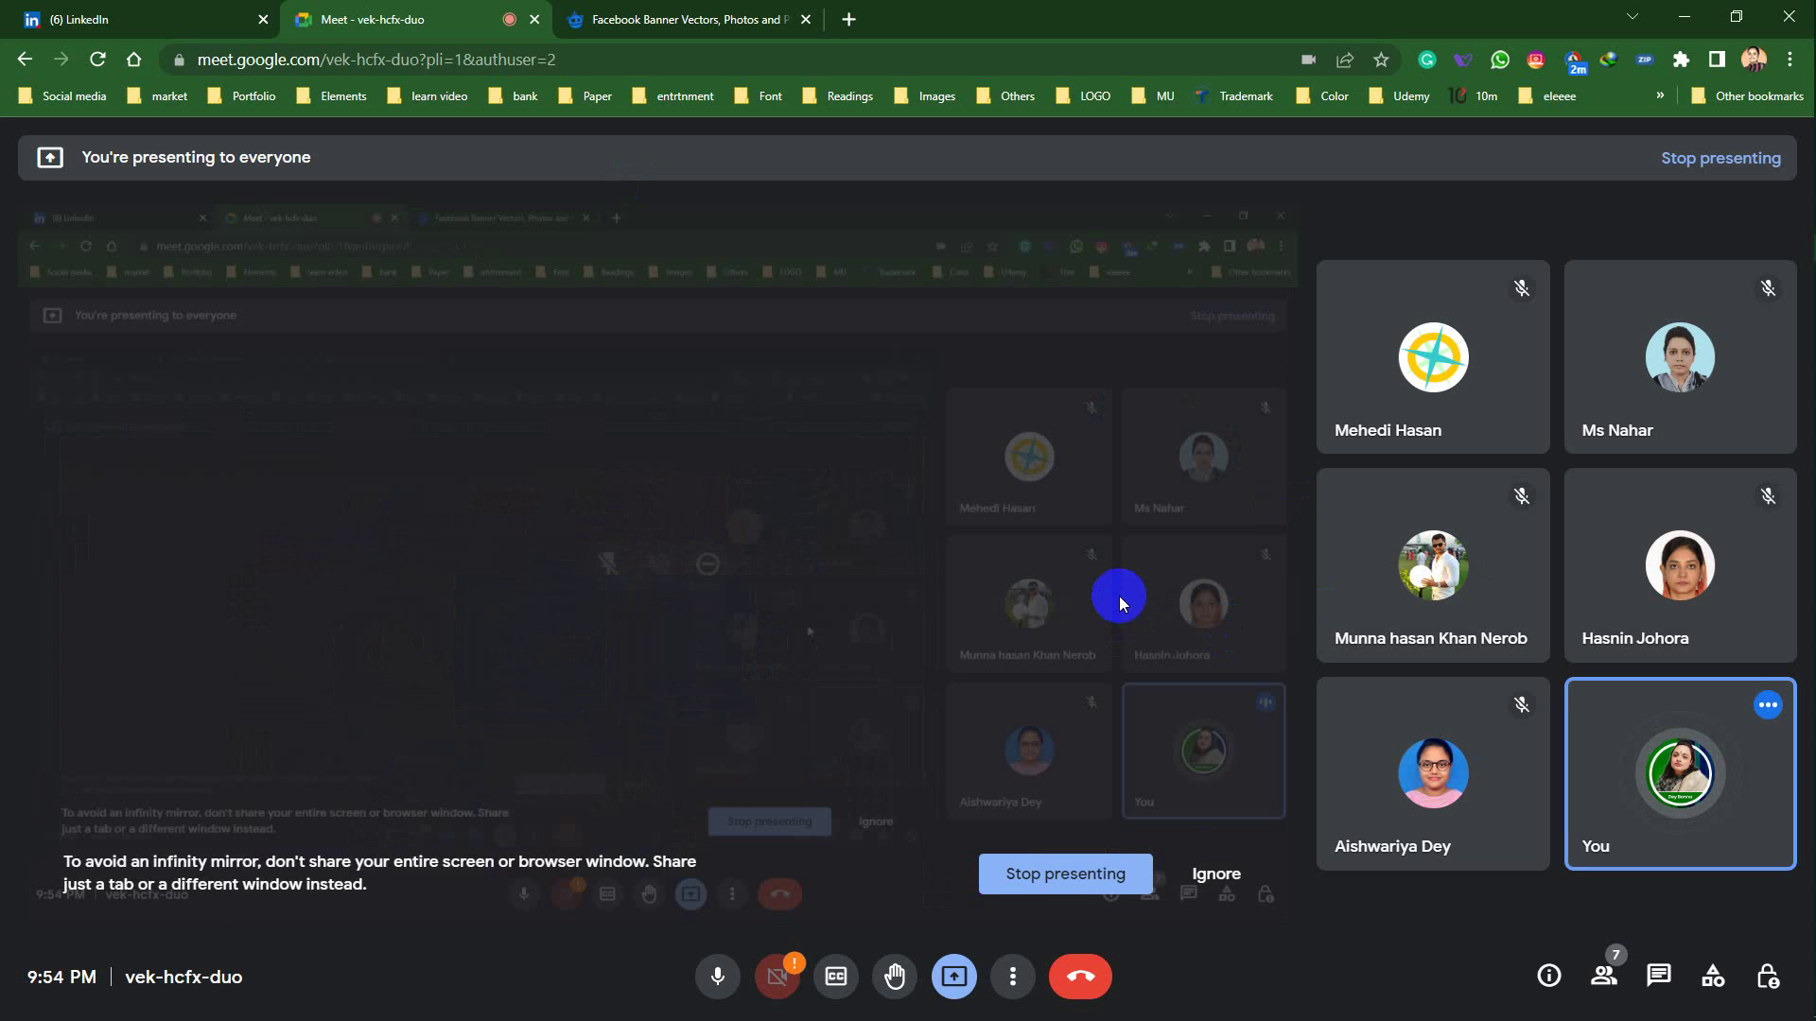
click(1102, 875)
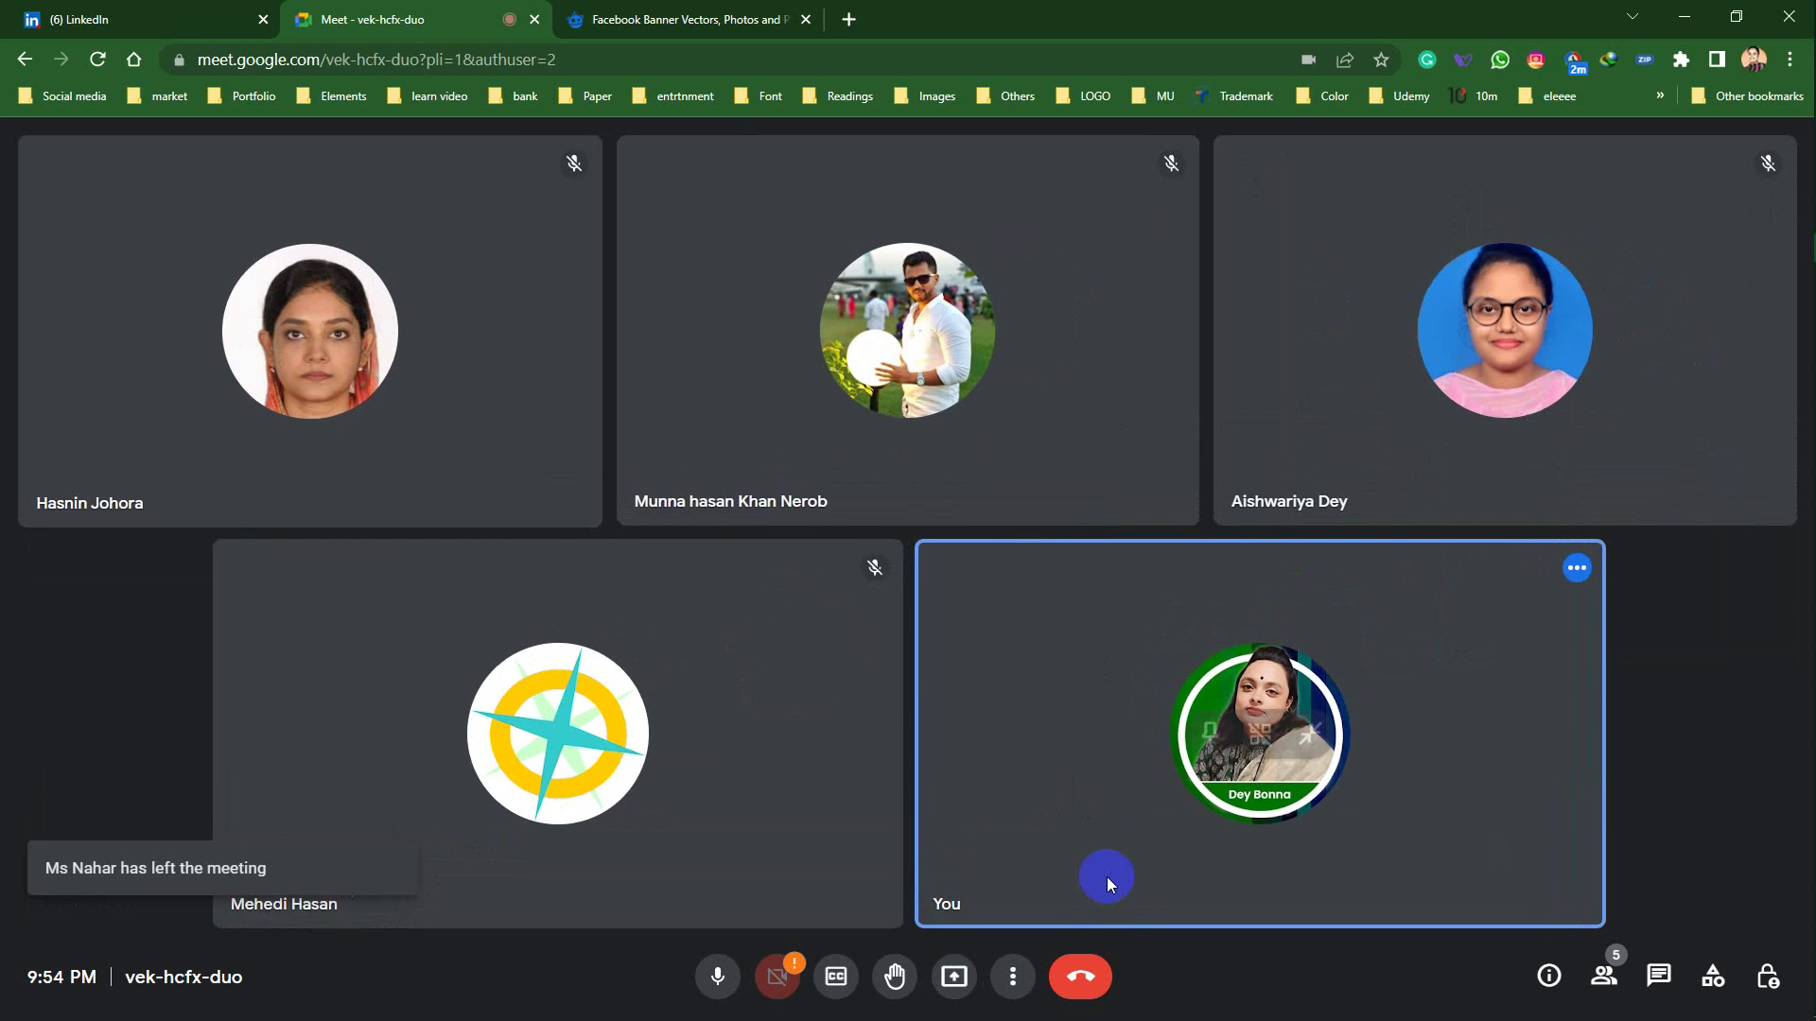
mouse_move(1789, 619)
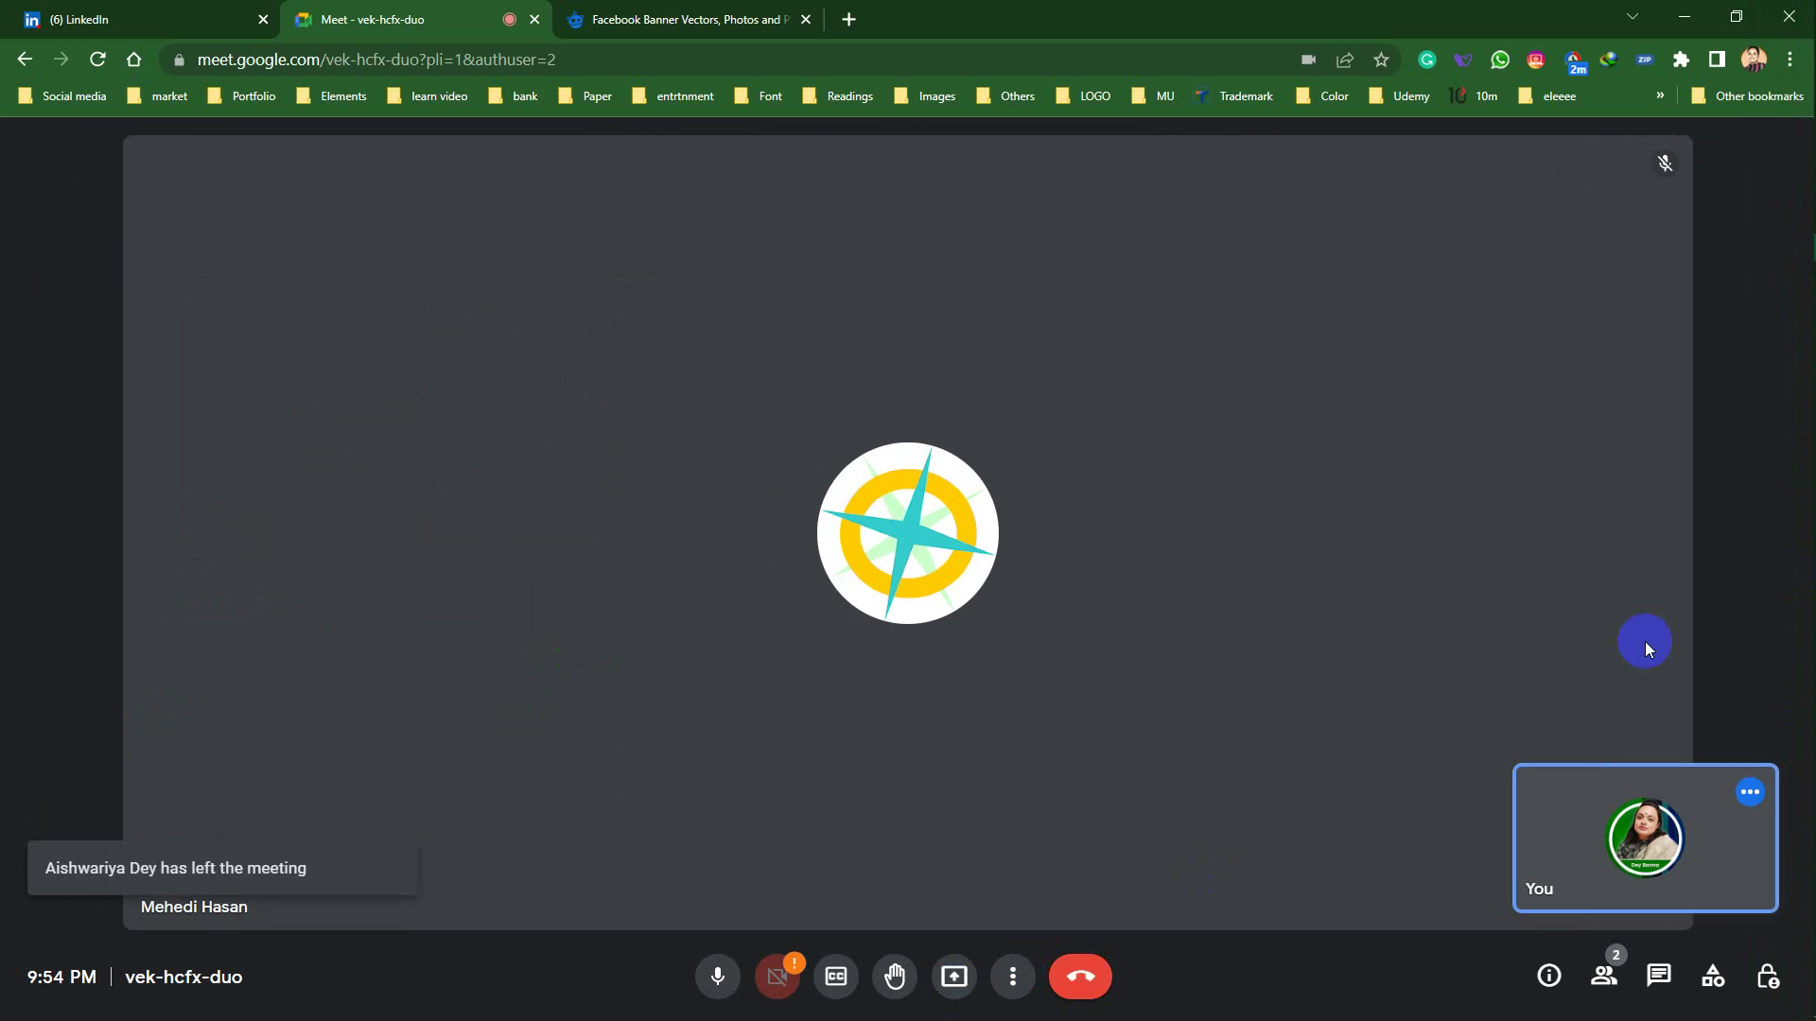
mouse_move(1814, 464)
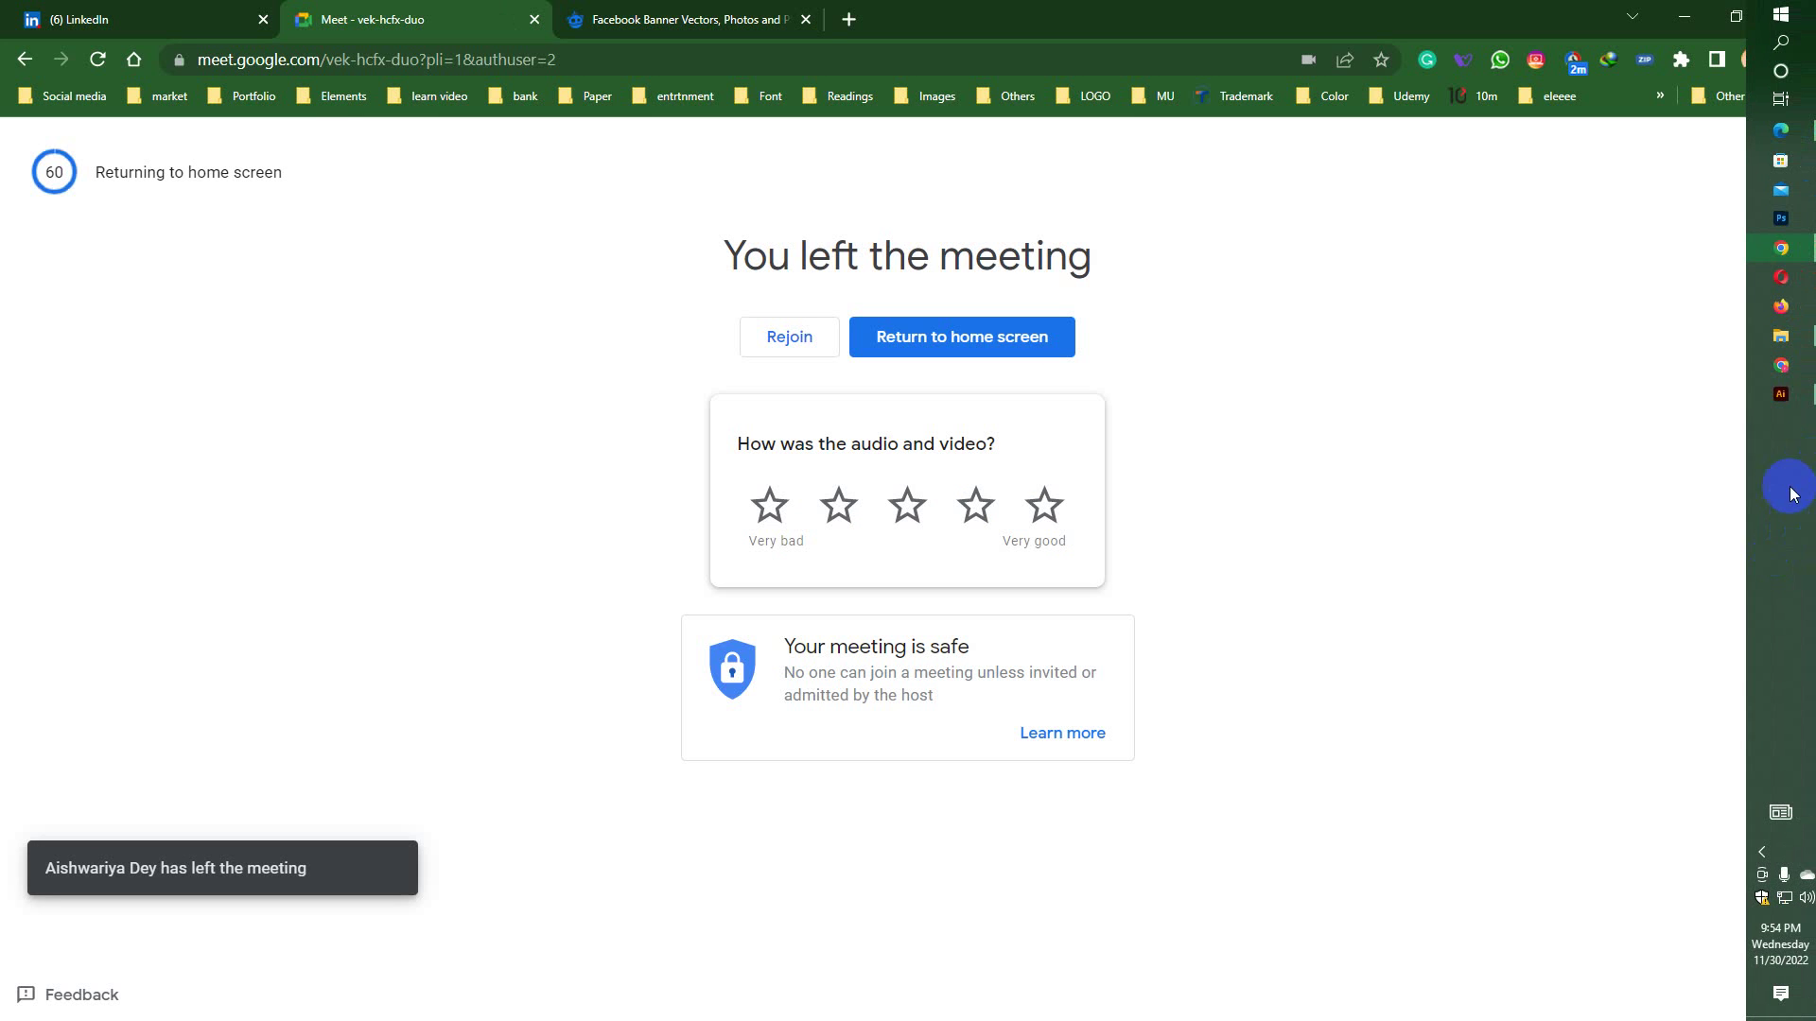
click(1761, 852)
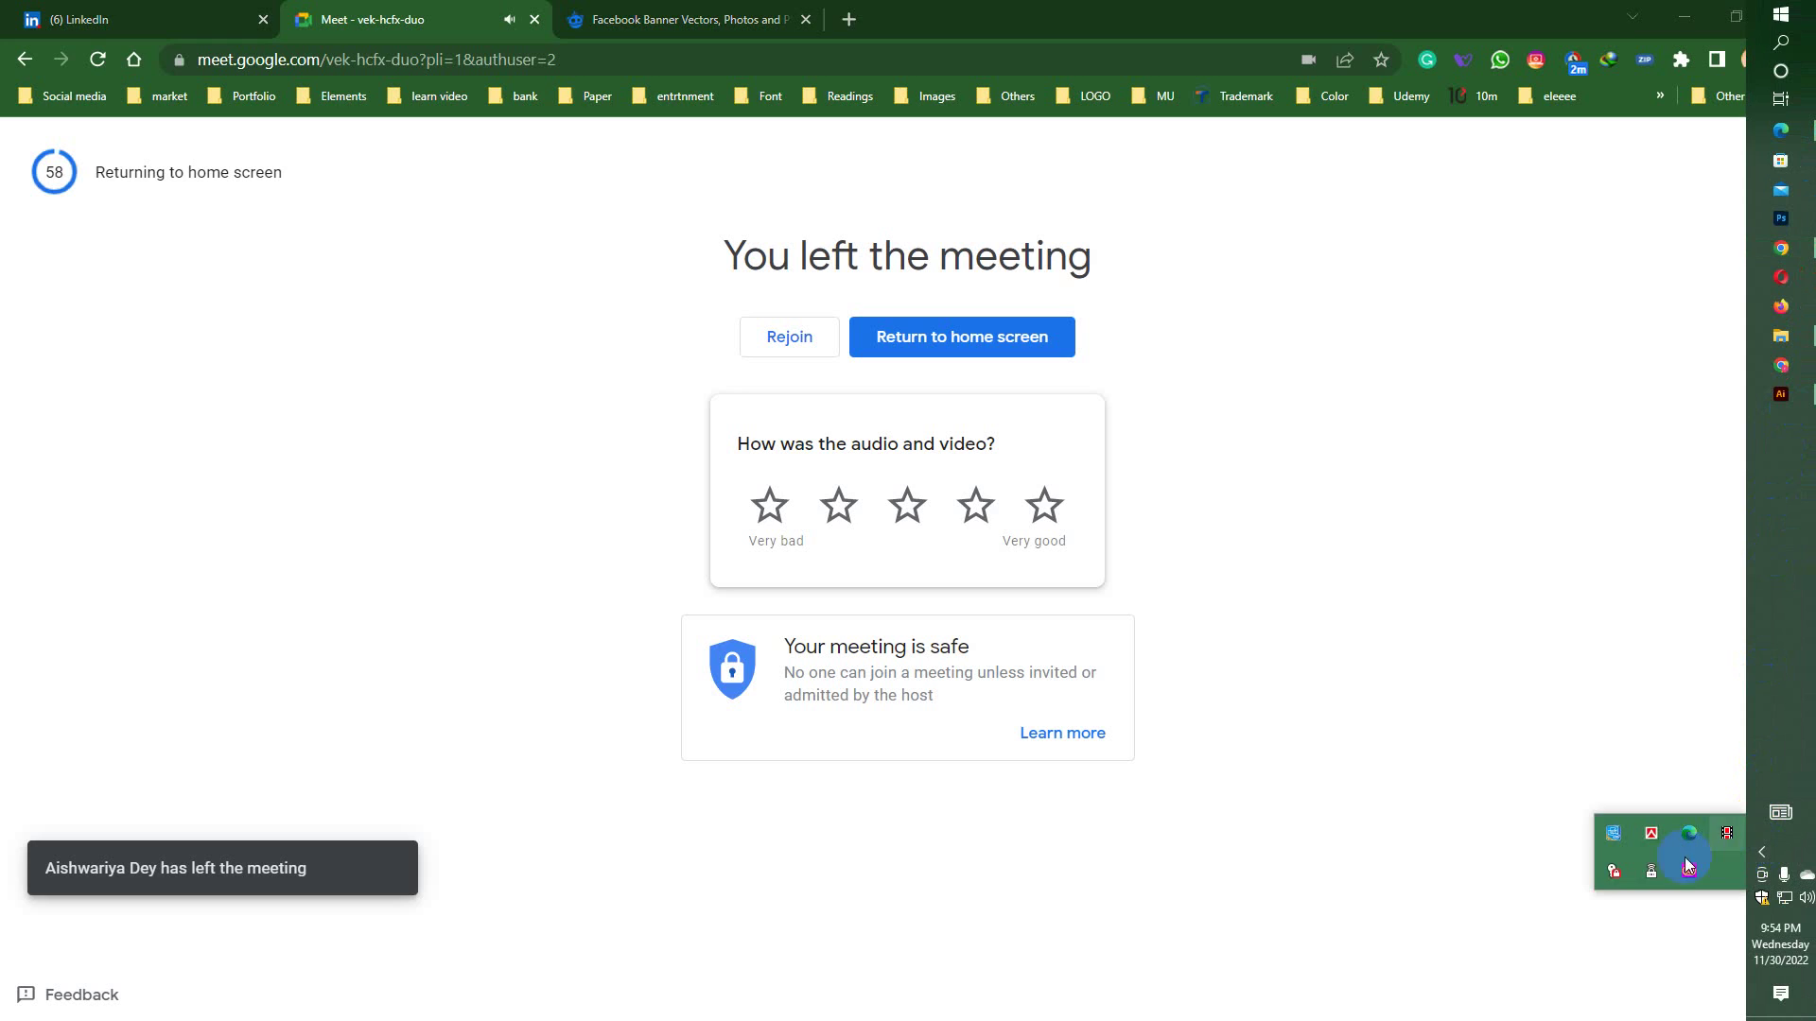